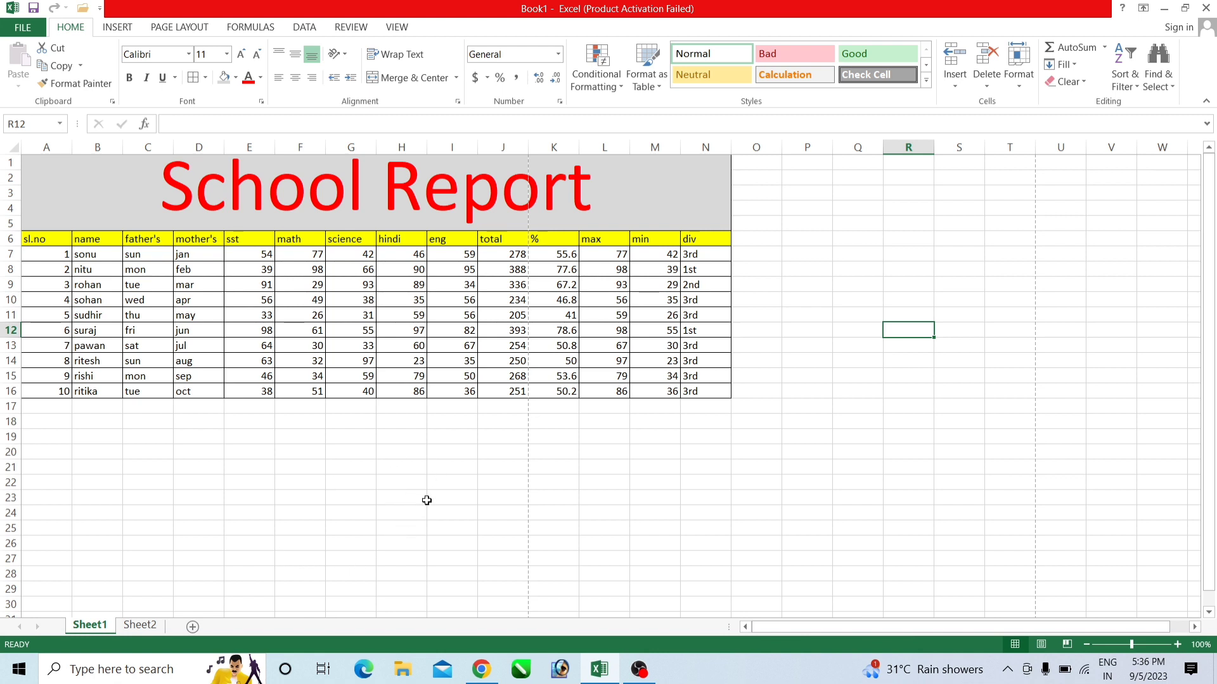
Step: Clear the numbers from cells H5:H7 on Sheet2
click(140, 626)
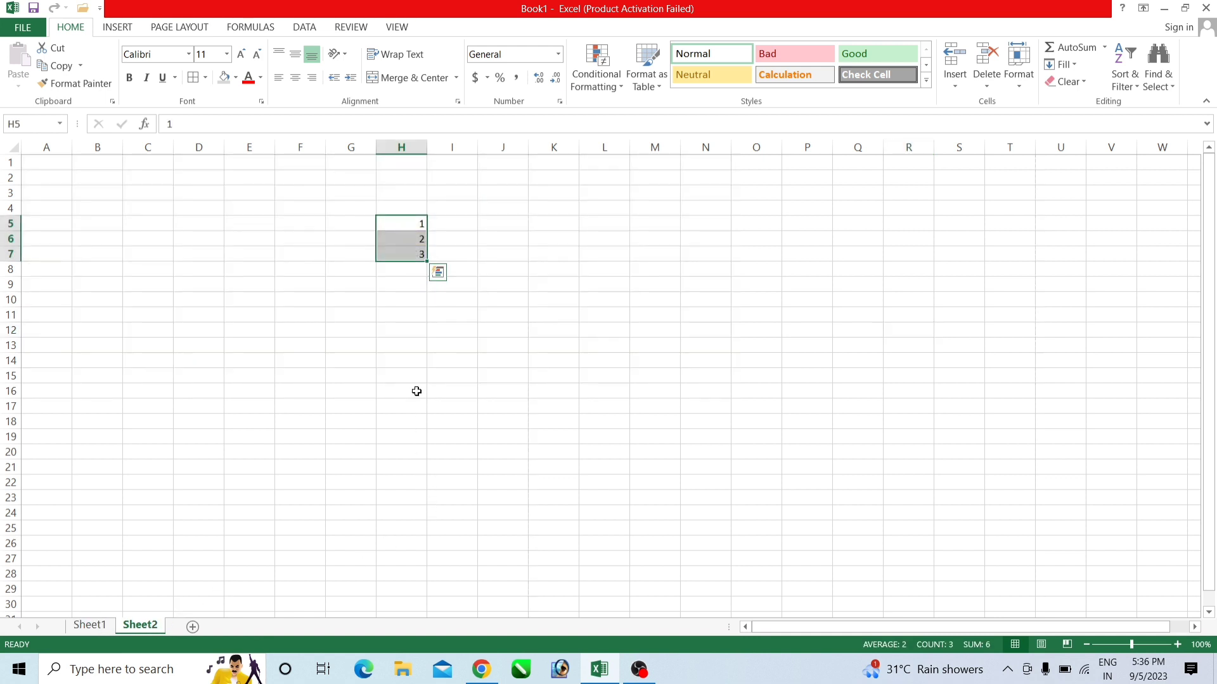
key(BackSpace)
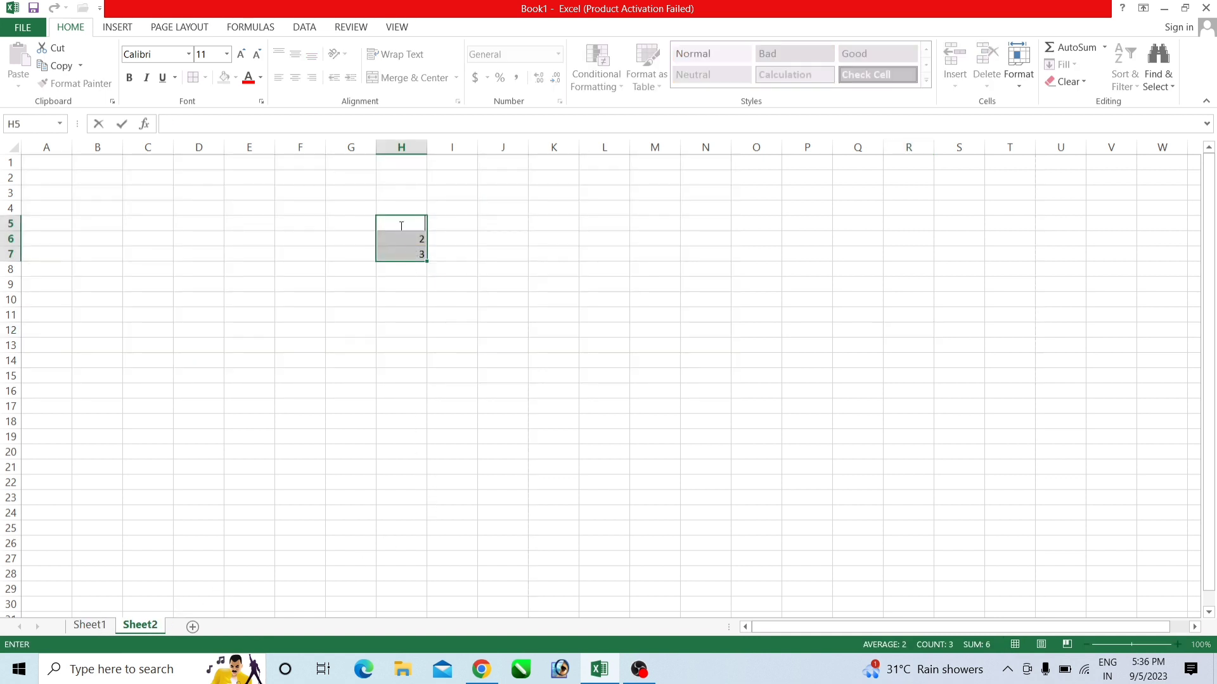
click(489, 393)
click(408, 236)
drag(388, 225, 408, 251)
key(Delete)
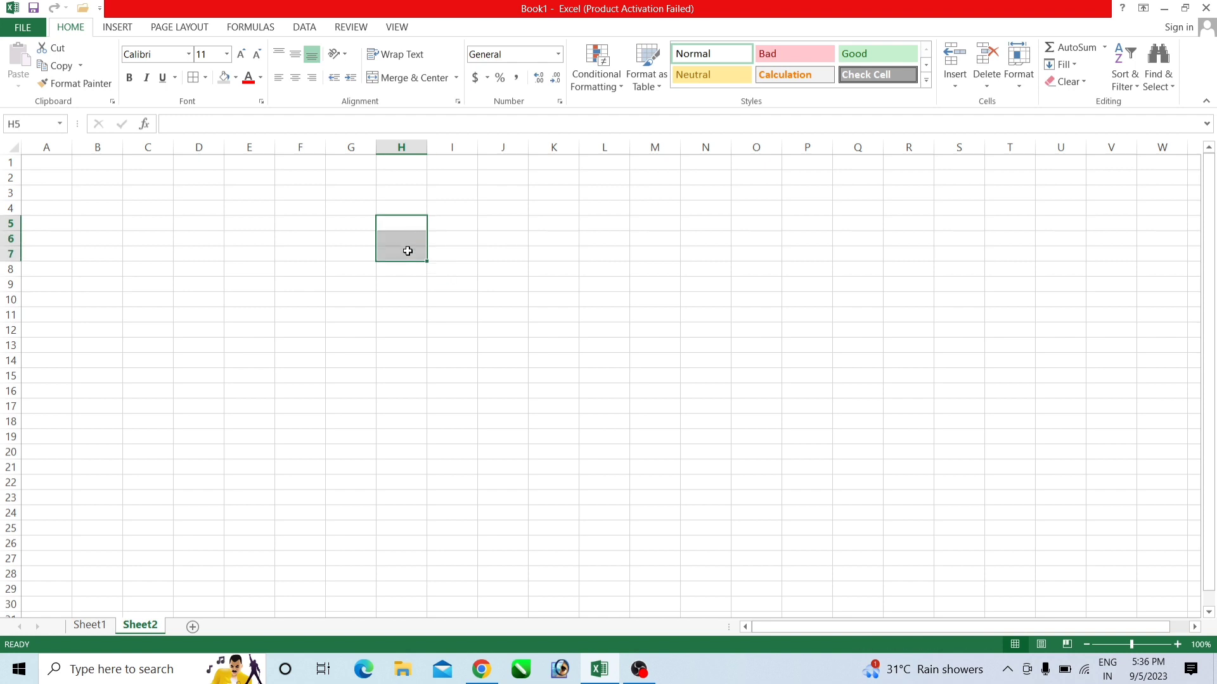
click(557, 285)
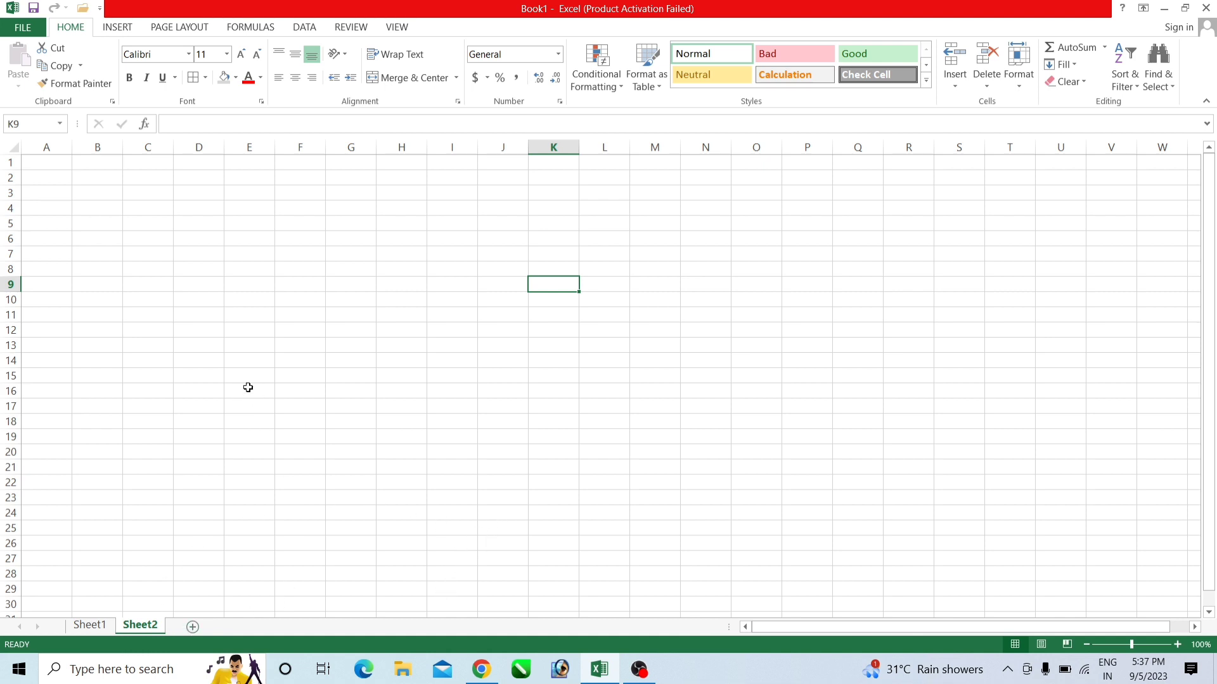
Step: Copy the whole School Report table, A1:N16, from Sheet1
click(89, 626)
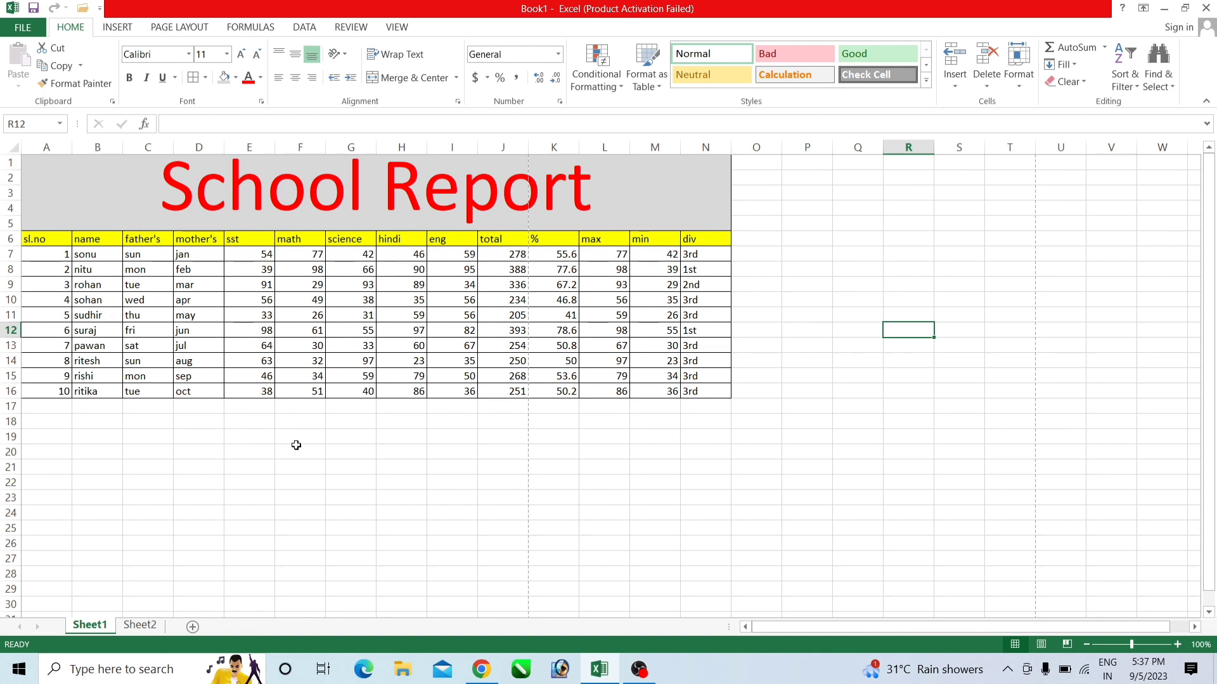
click(249, 435)
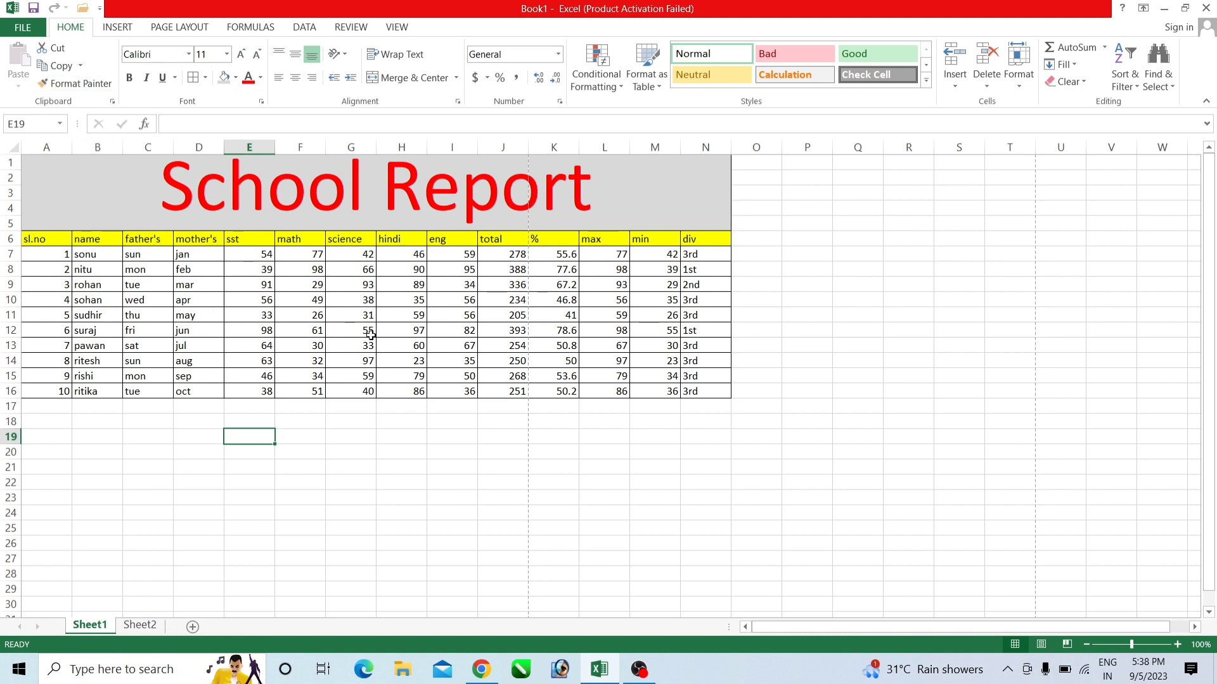
double_click(361, 448)
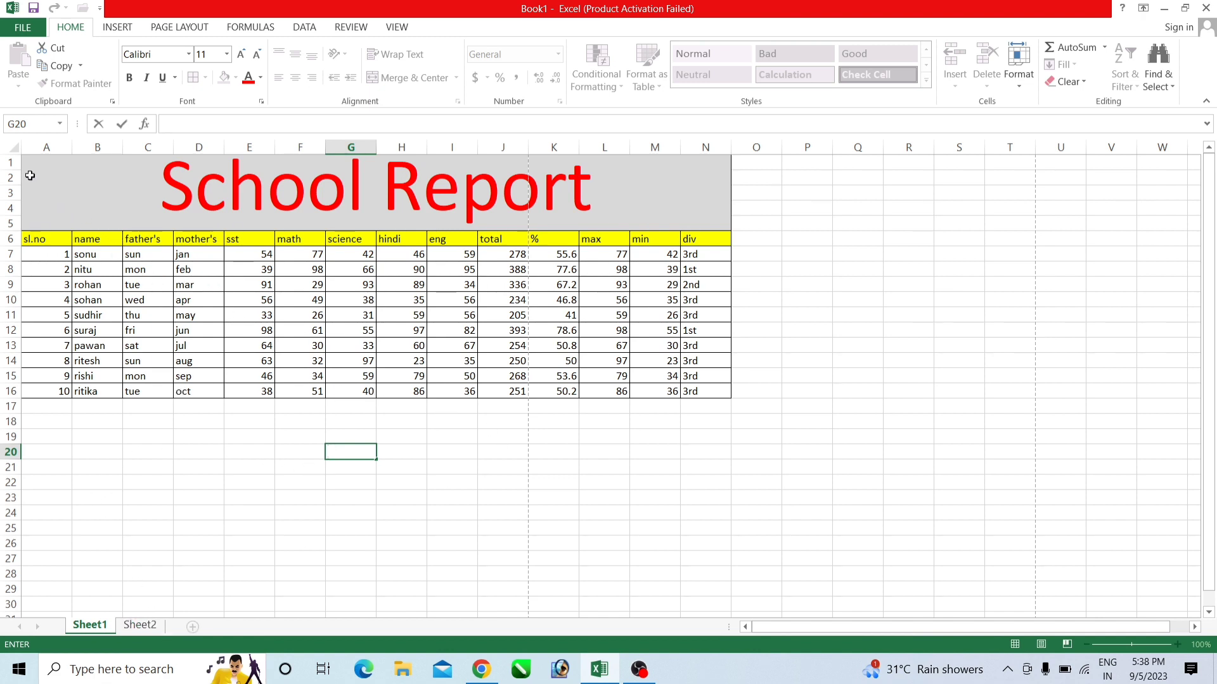
drag(30, 176, 254, 392)
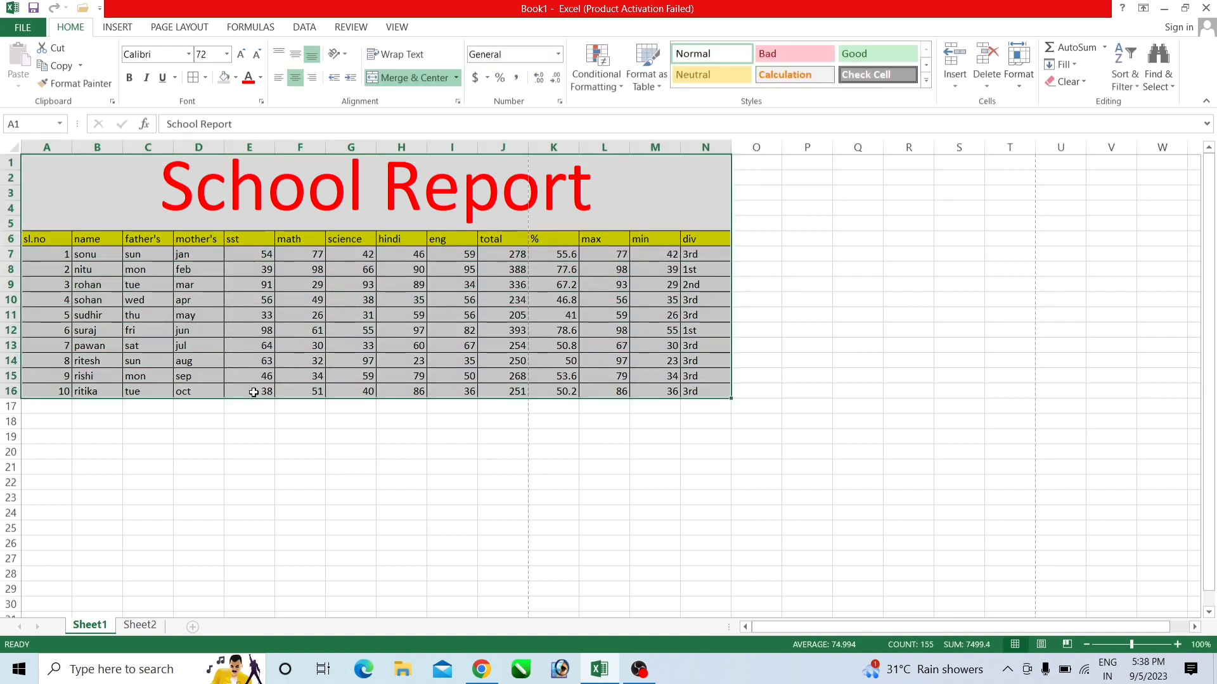
click(59, 66)
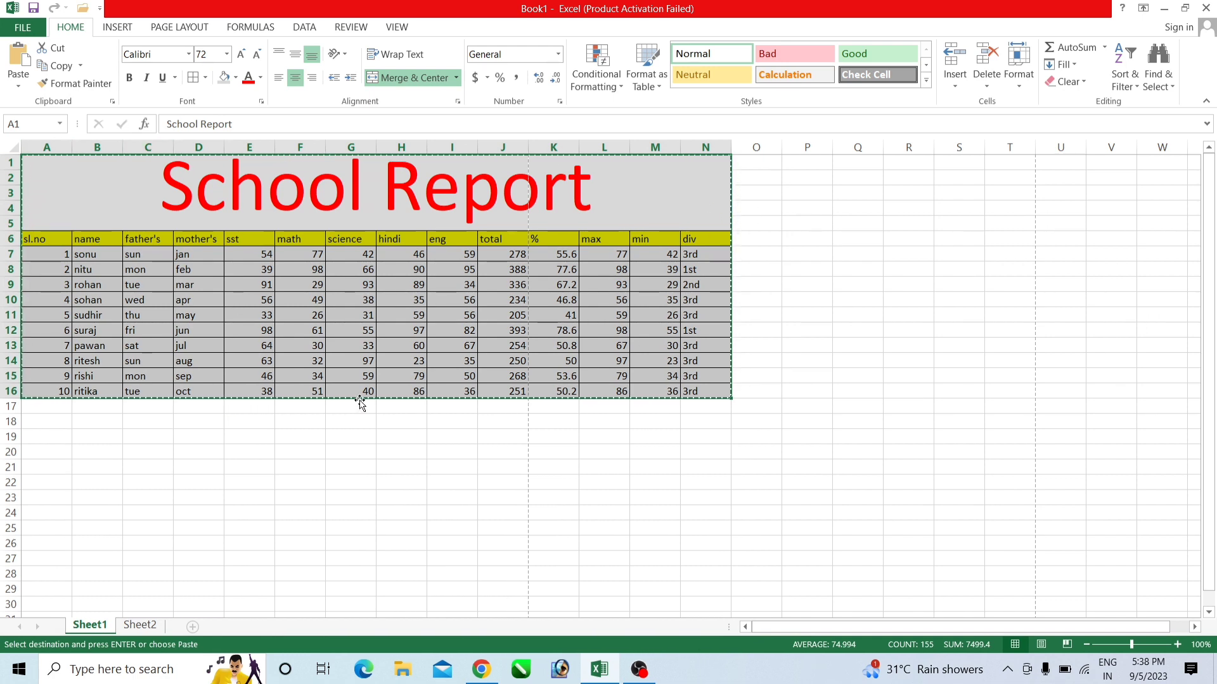
Step: Paste the copied School Report table into Sheet2 starting at A1 and compare it with Sheet1
click(139, 627)
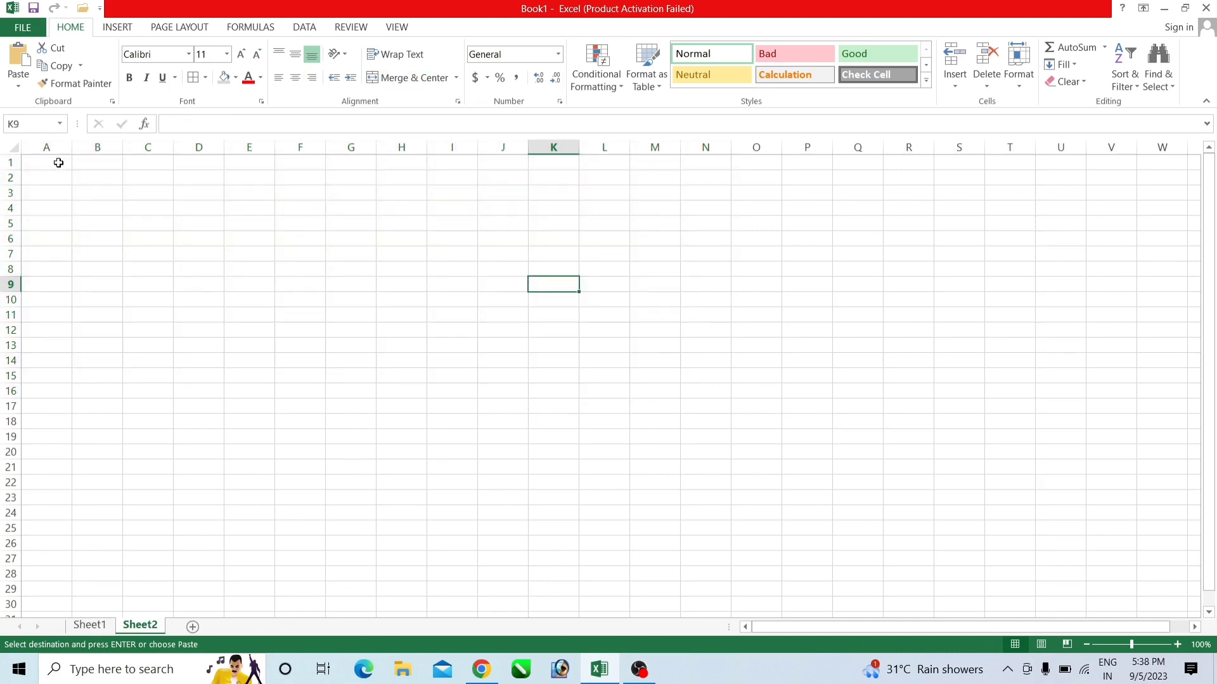
mouse_move(58, 163)
mouse_down()
mouse_move(516, 399)
mouse_move(592, 391)
mouse_up()
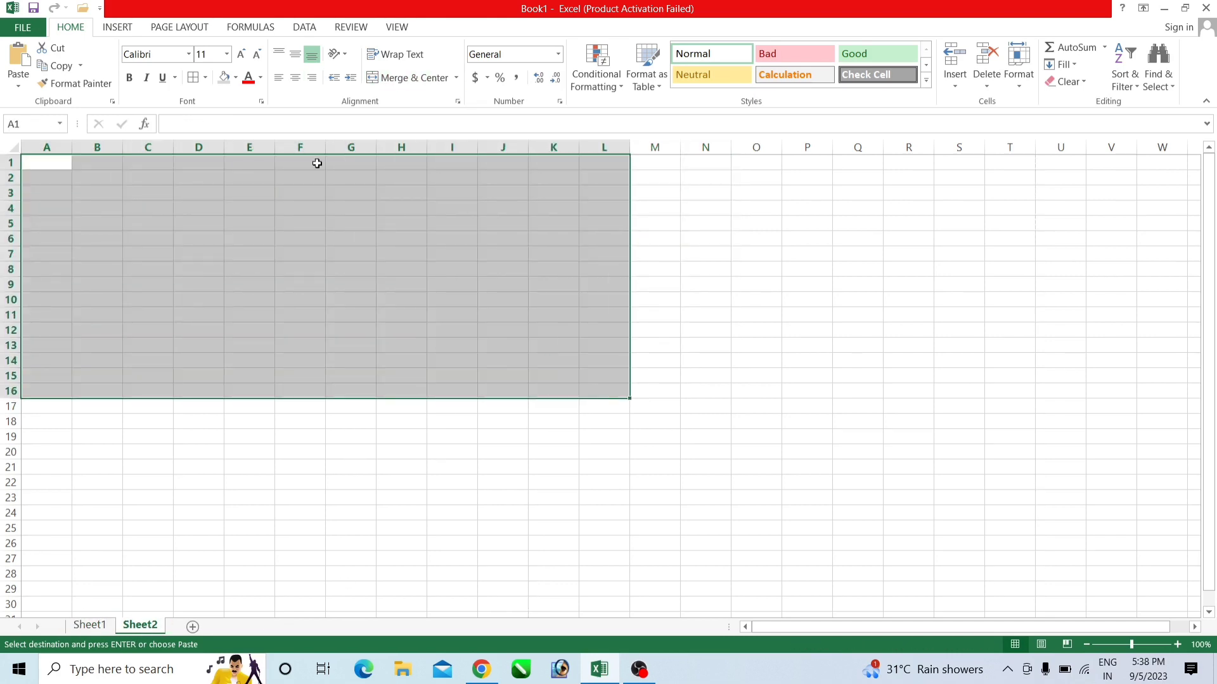
click(15, 77)
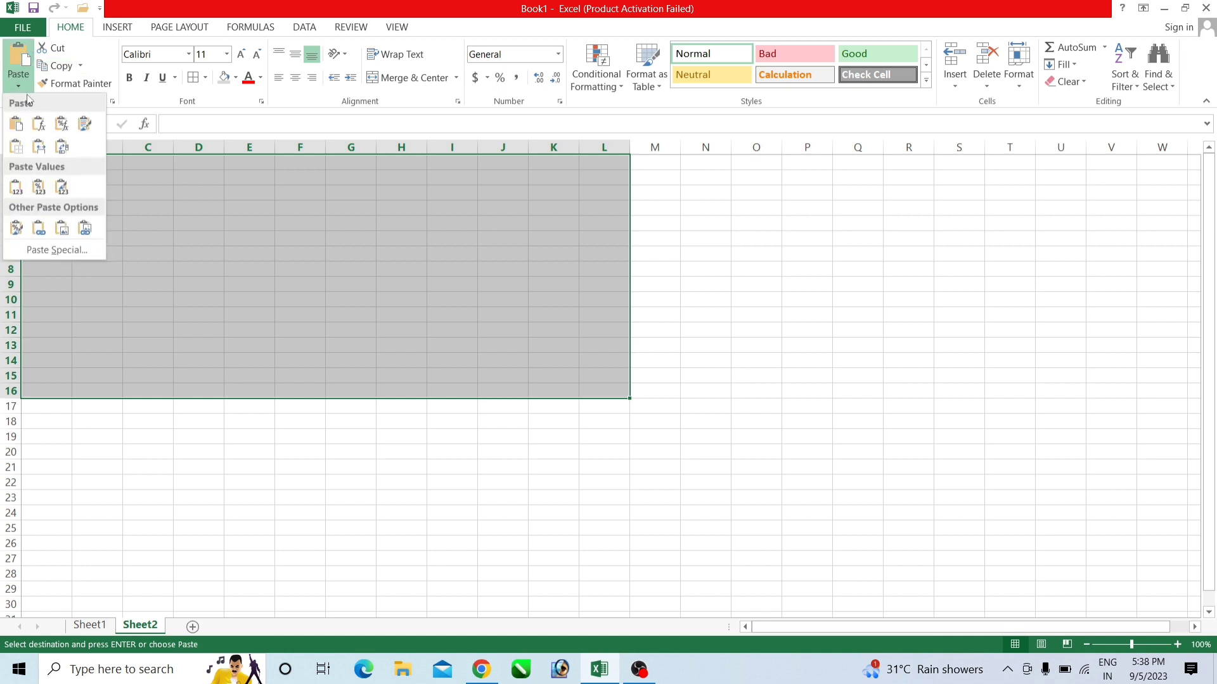
click(15, 124)
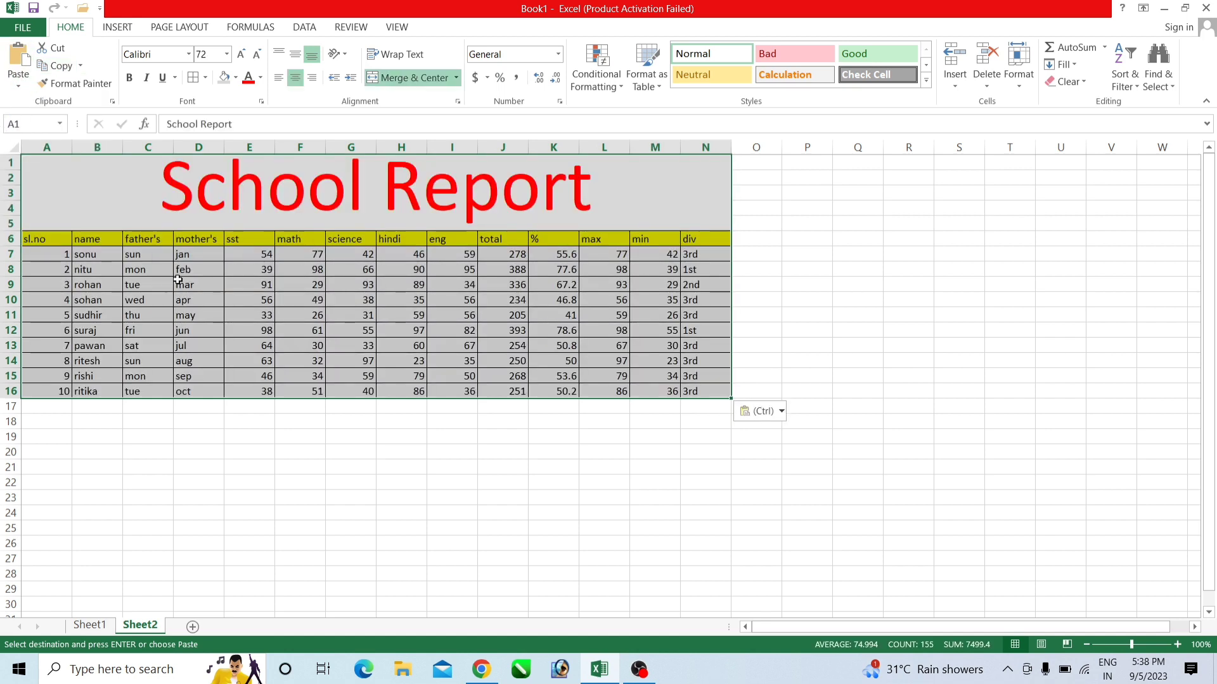
click(90, 625)
click(139, 626)
click(263, 426)
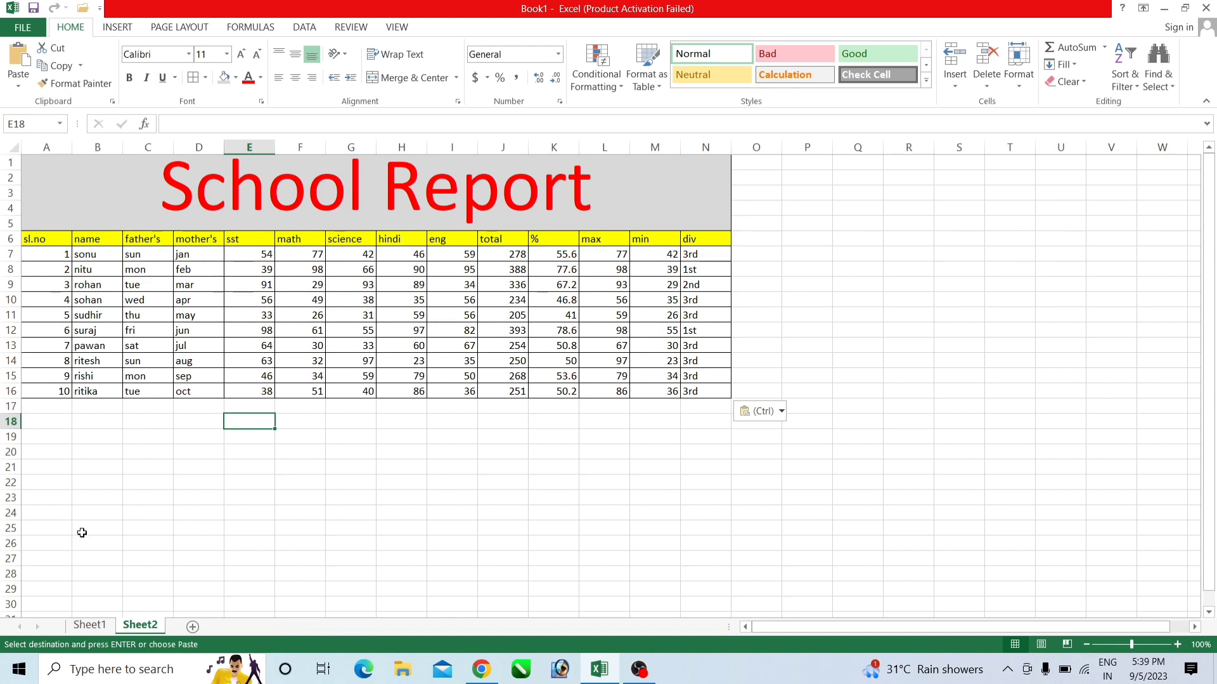
Step: Return to Sheet1, reselect the School Report table and insert a new worksheet directly after that sheet
click(89, 626)
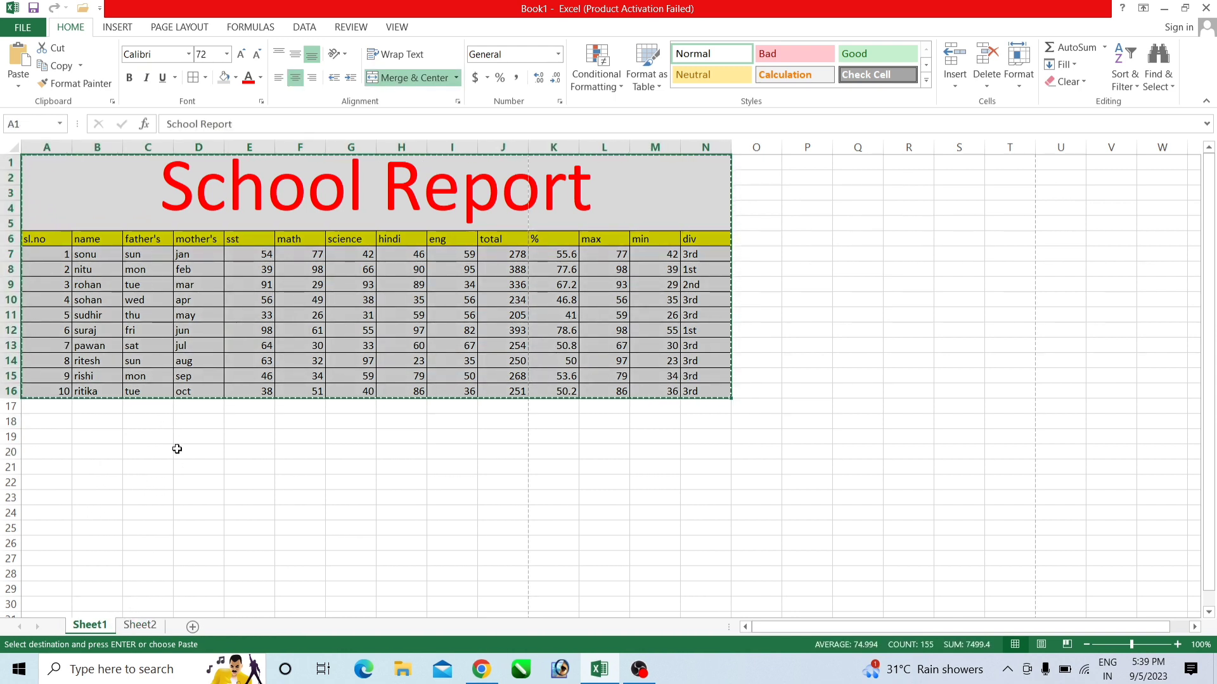
key(Return)
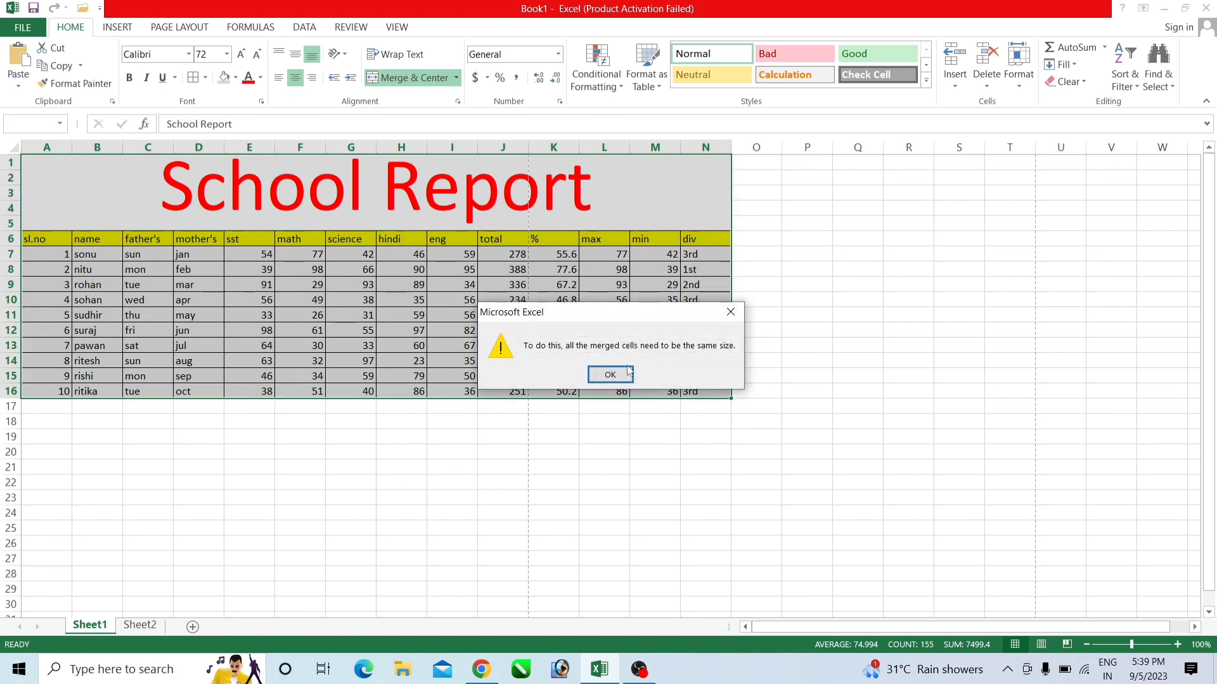
click(731, 311)
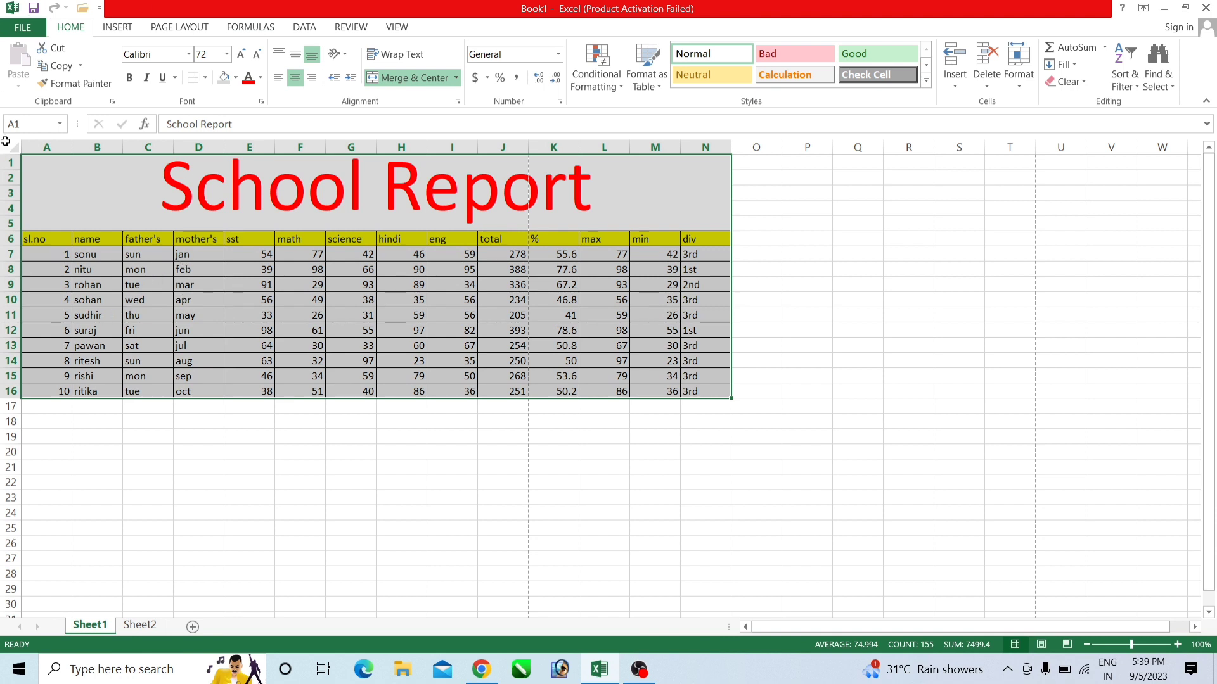
drag(75, 173, 330, 389)
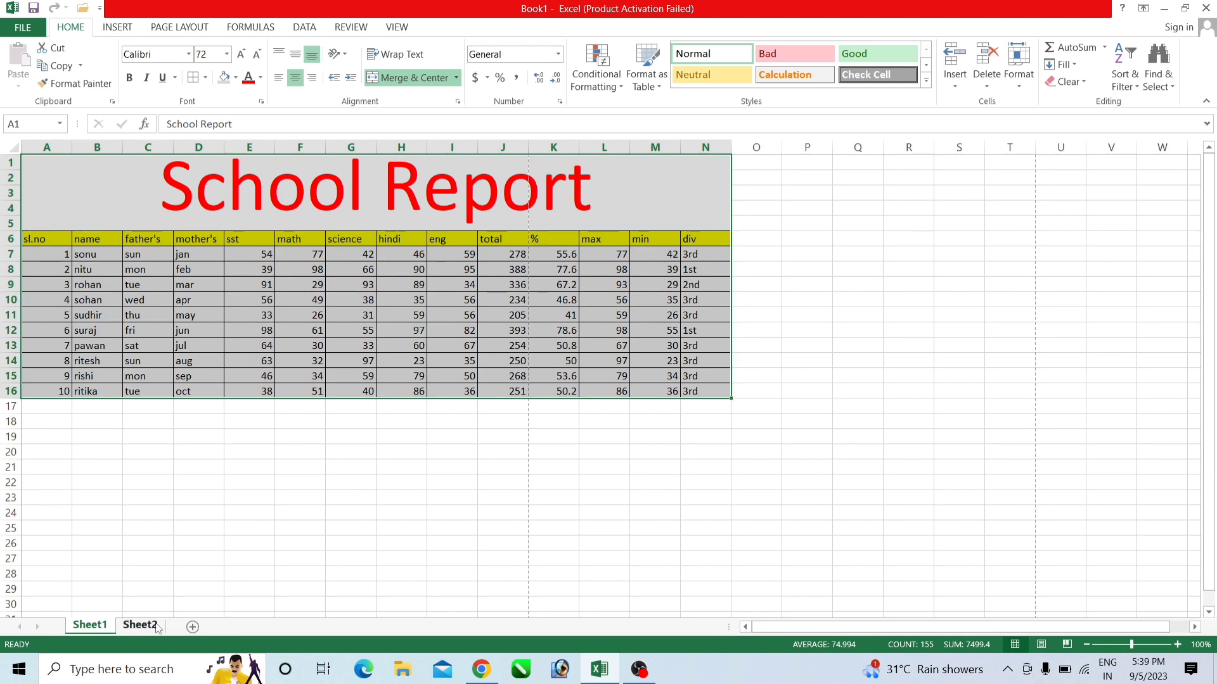
click(192, 627)
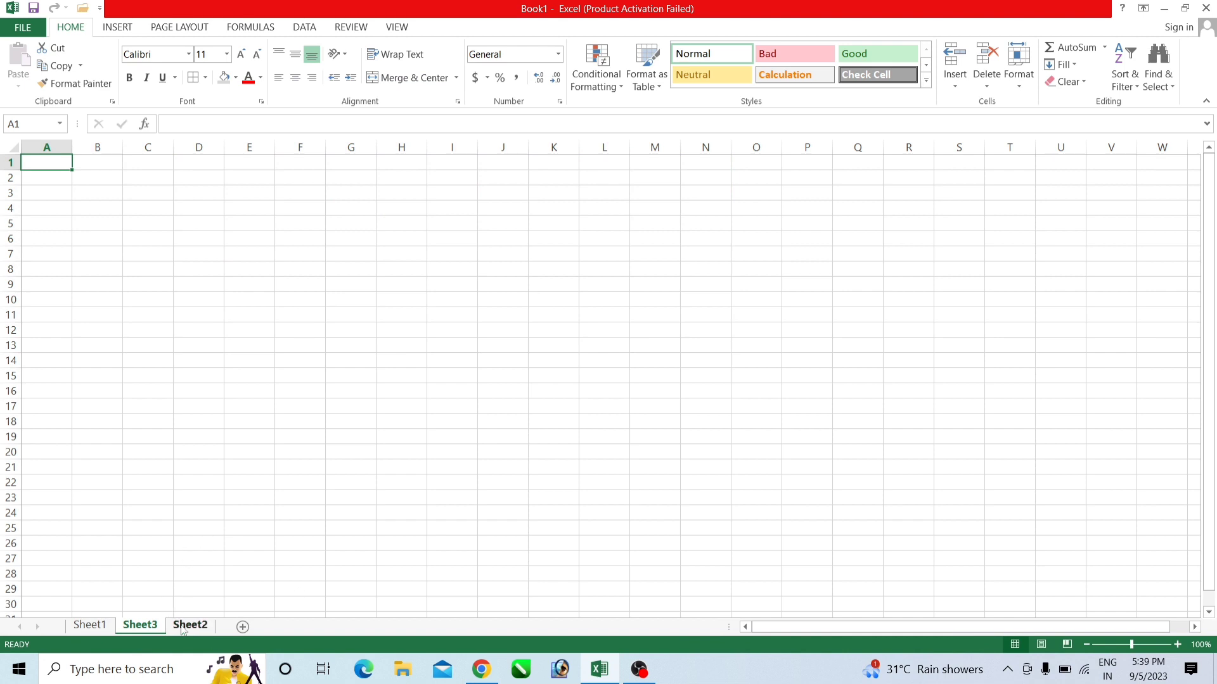
Step: Copy the School Report table from Sheet1 and paste it into Sheet3 starting at A1
click(90, 626)
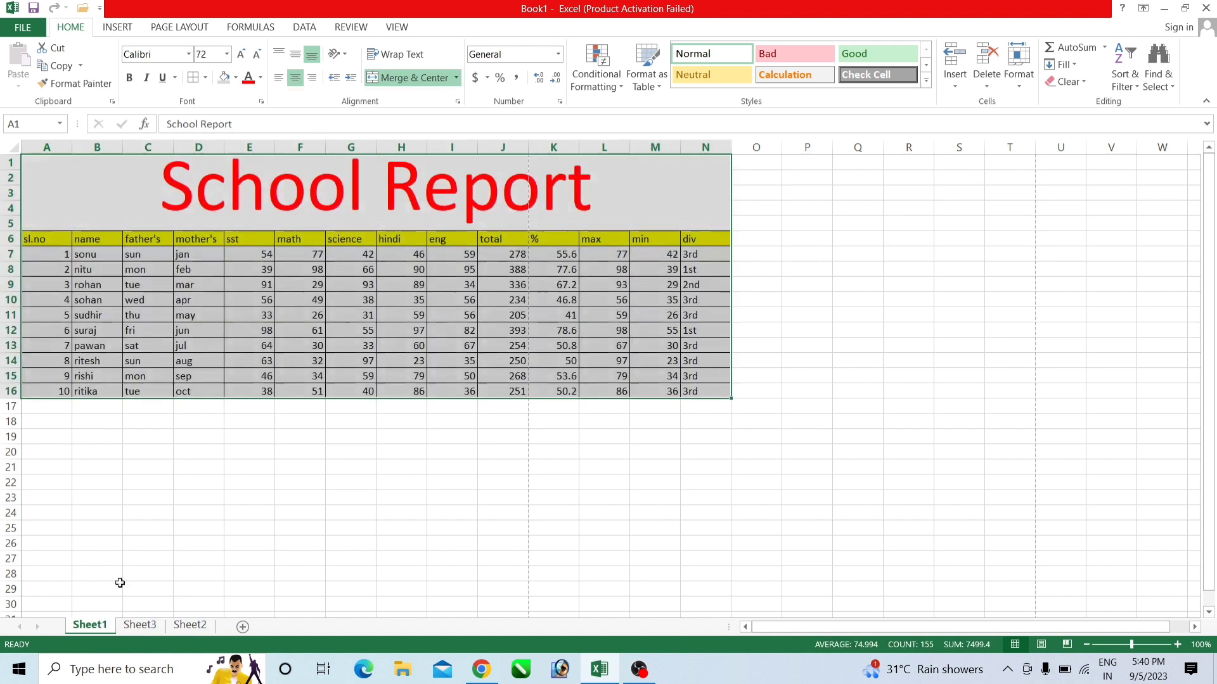
click(57, 66)
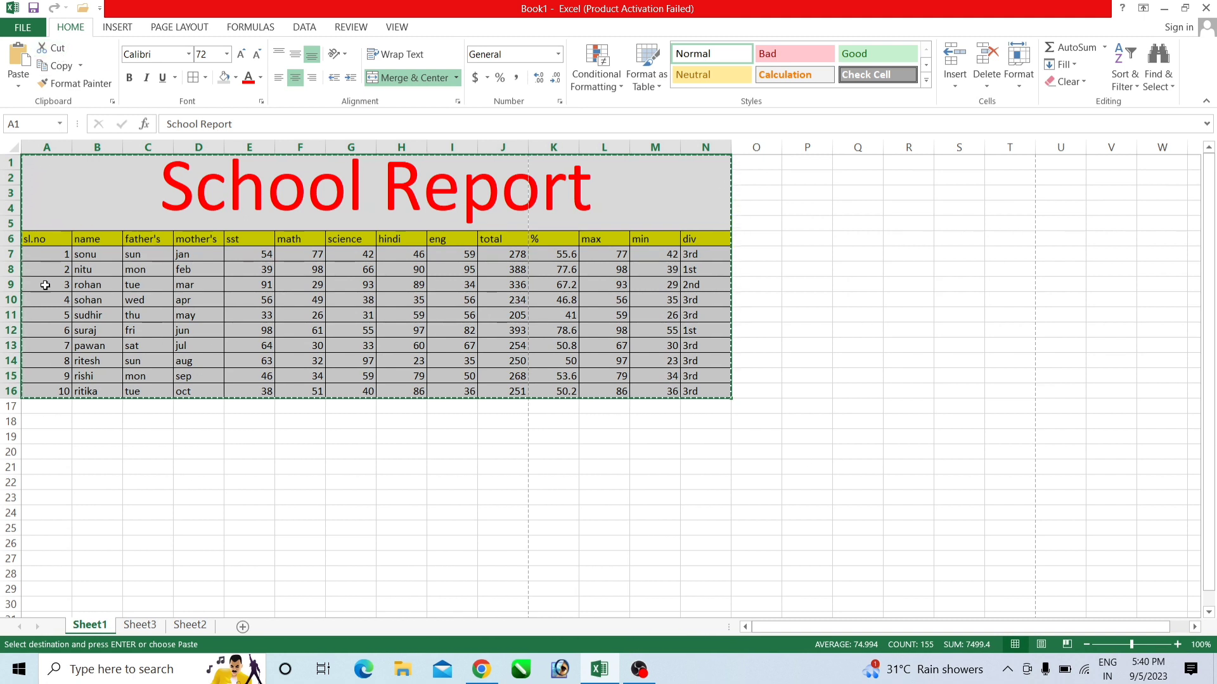
click(153, 628)
mouse_move(65, 163)
mouse_down()
mouse_move(249, 269)
mouse_move(662, 406)
mouse_up()
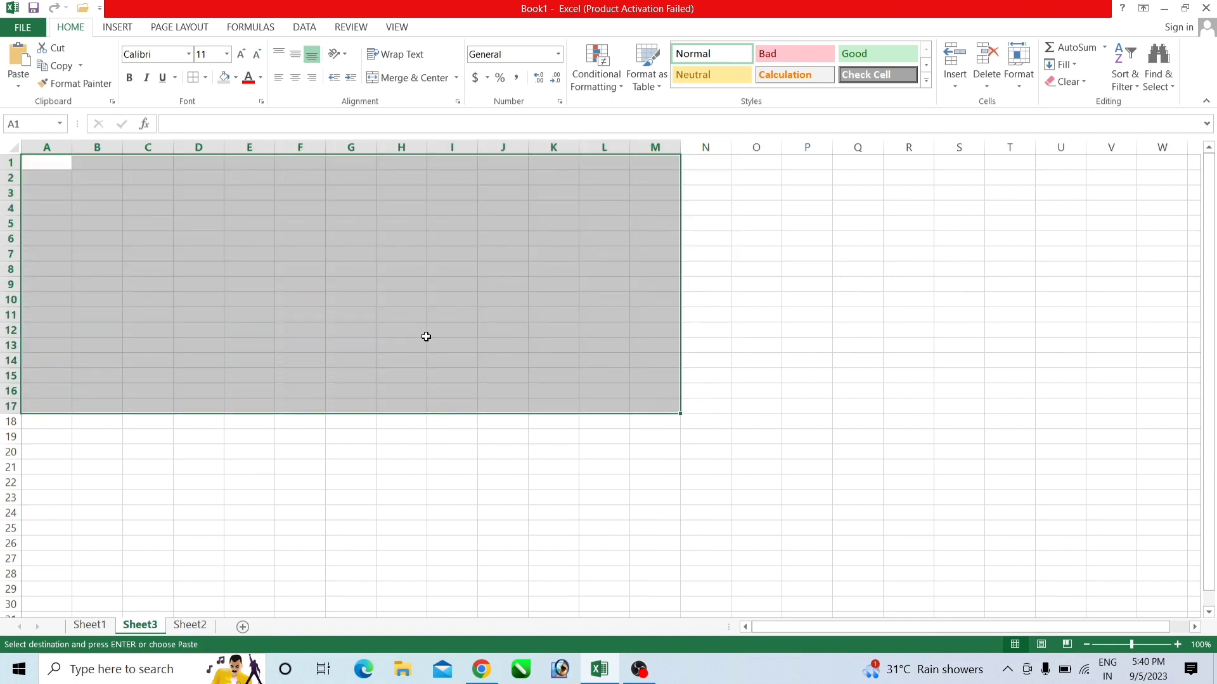
click(19, 79)
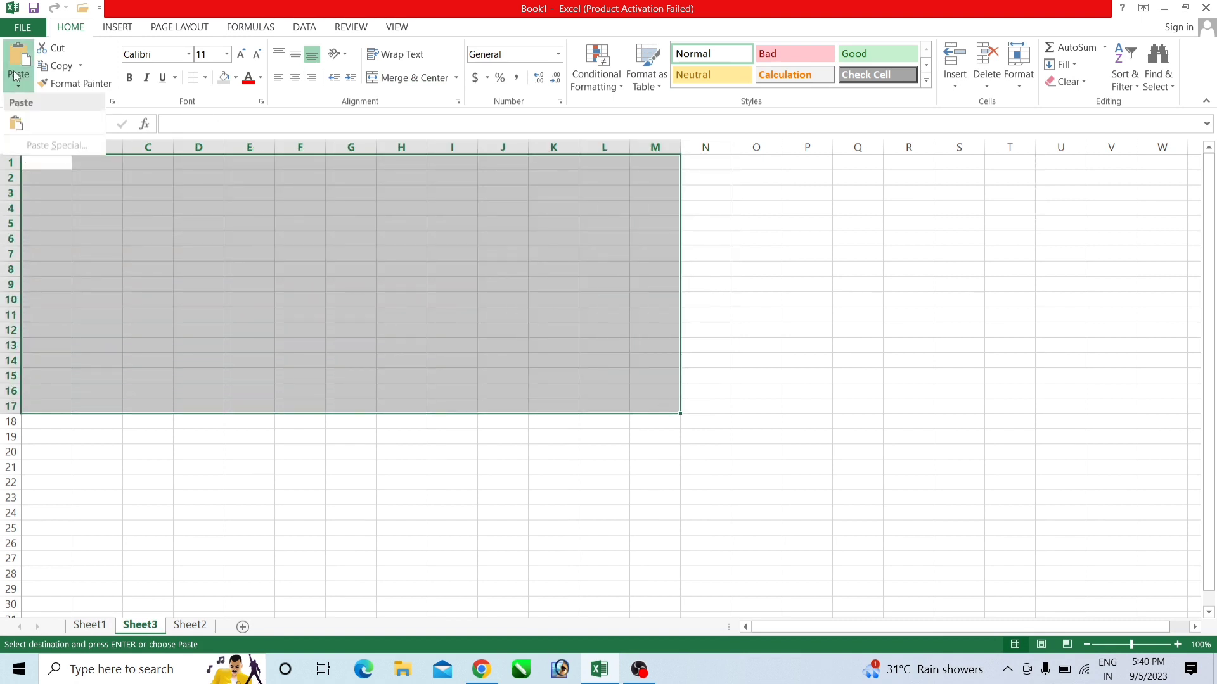
click(16, 125)
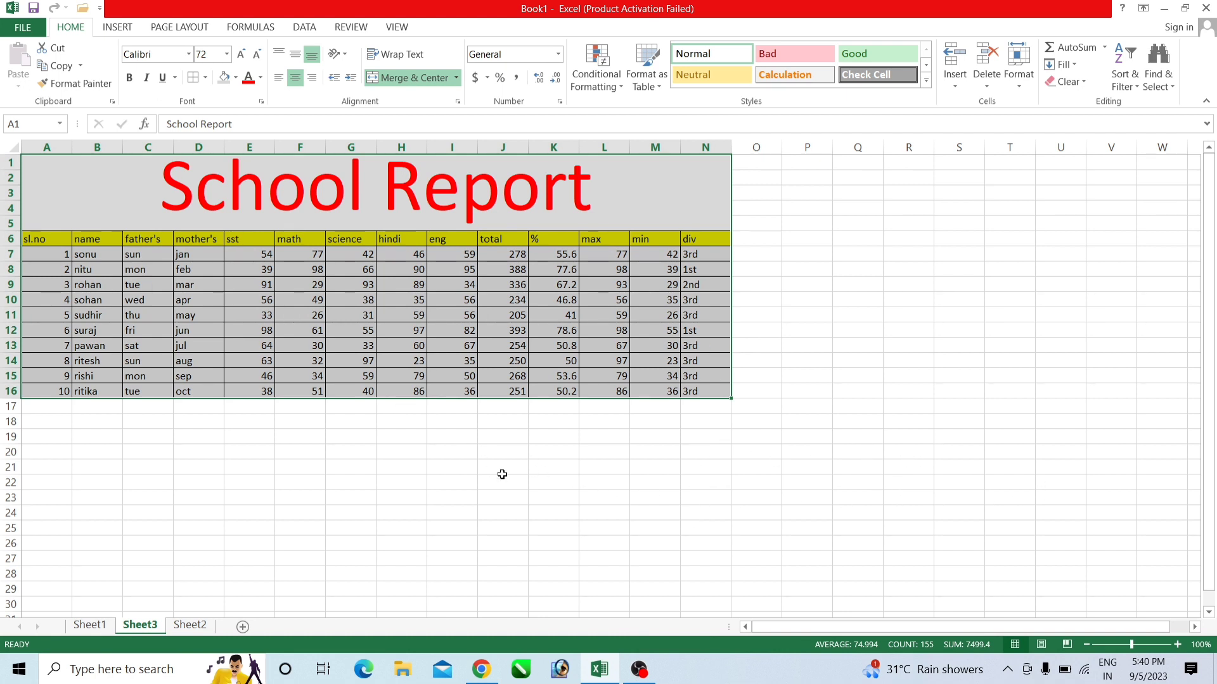
click(271, 436)
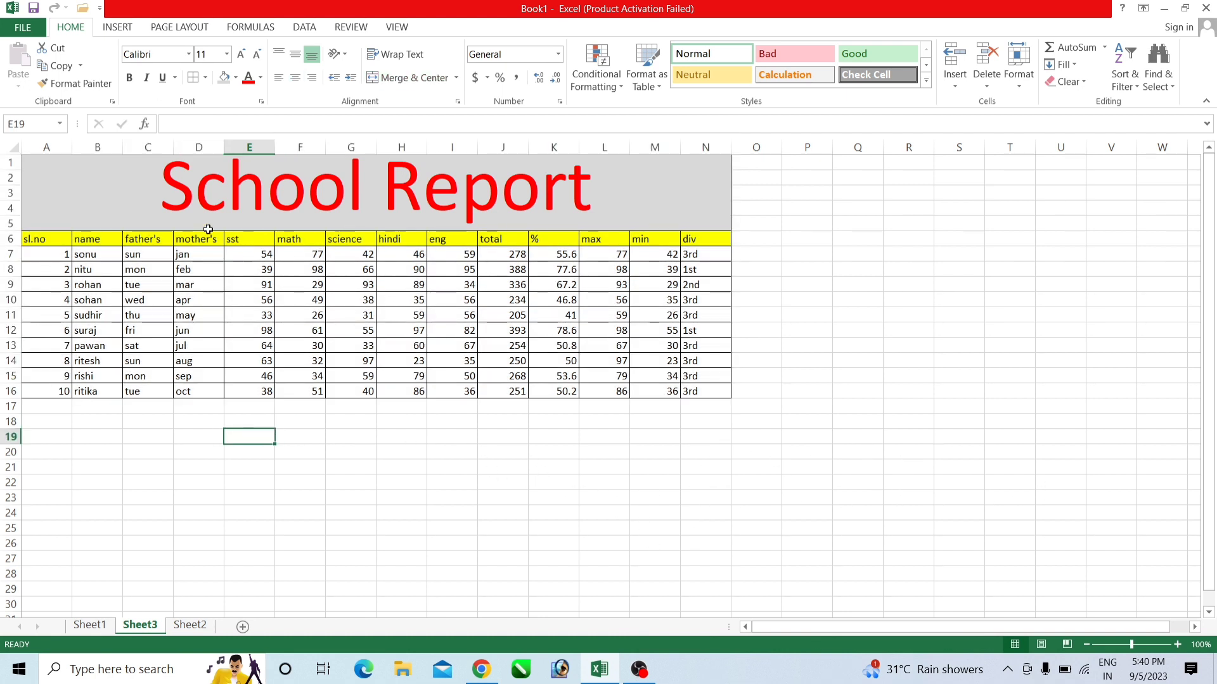
Step: Enter "school report" in cell O19 of Sheet3 and widen column O to fit the text
click(760, 438)
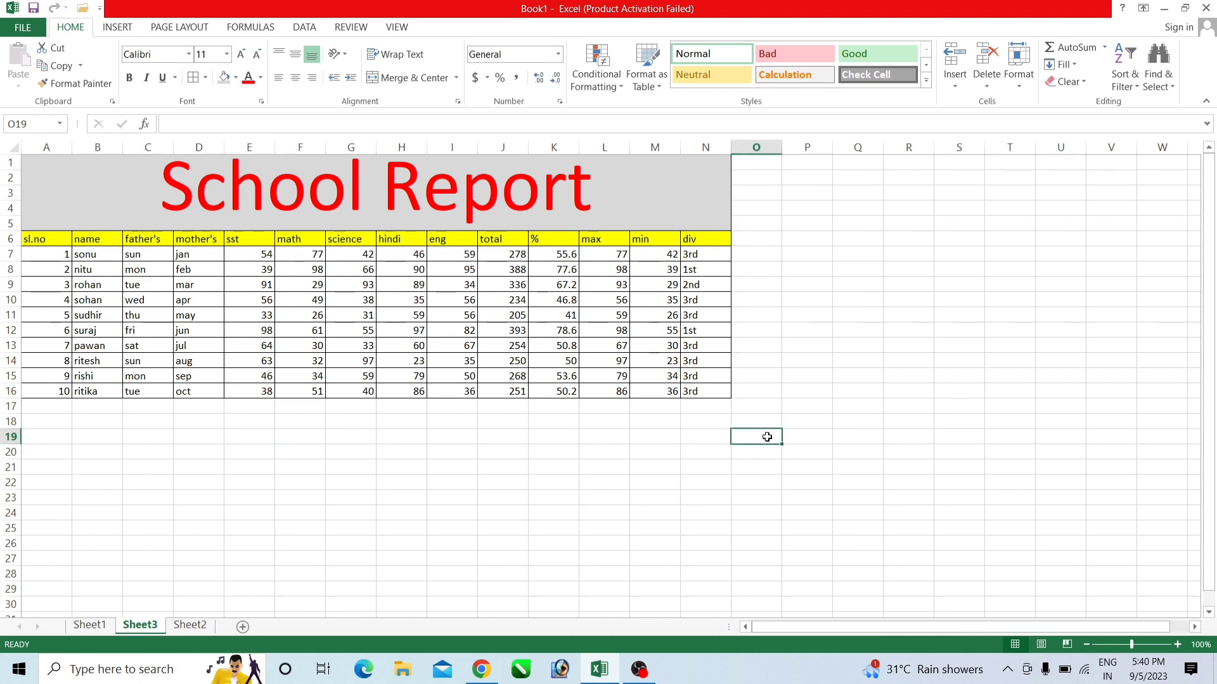
text(scho)
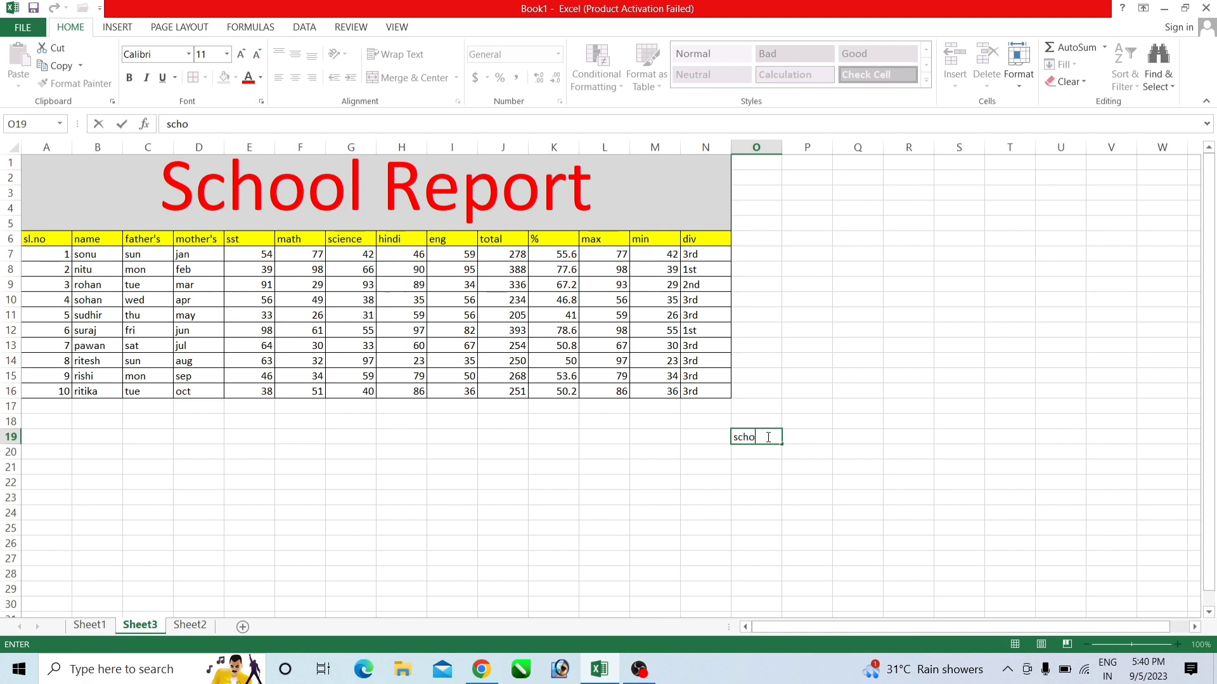
text(ol report)
click(754, 461)
click(765, 441)
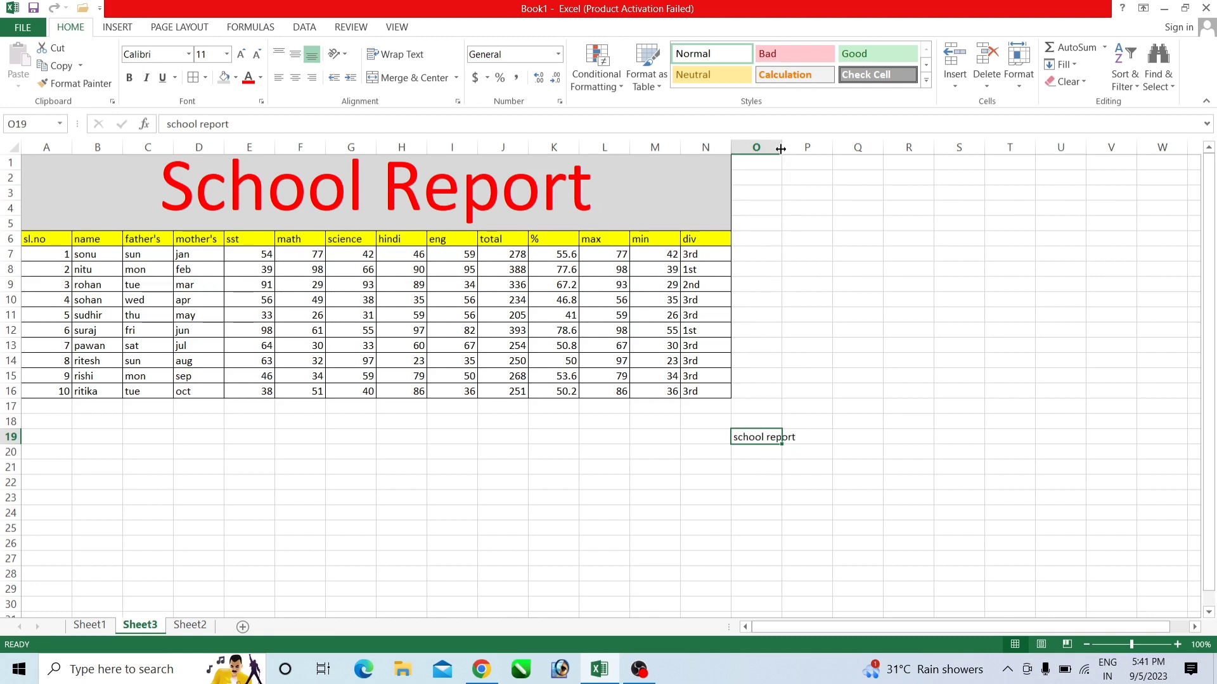
drag(780, 148, 825, 151)
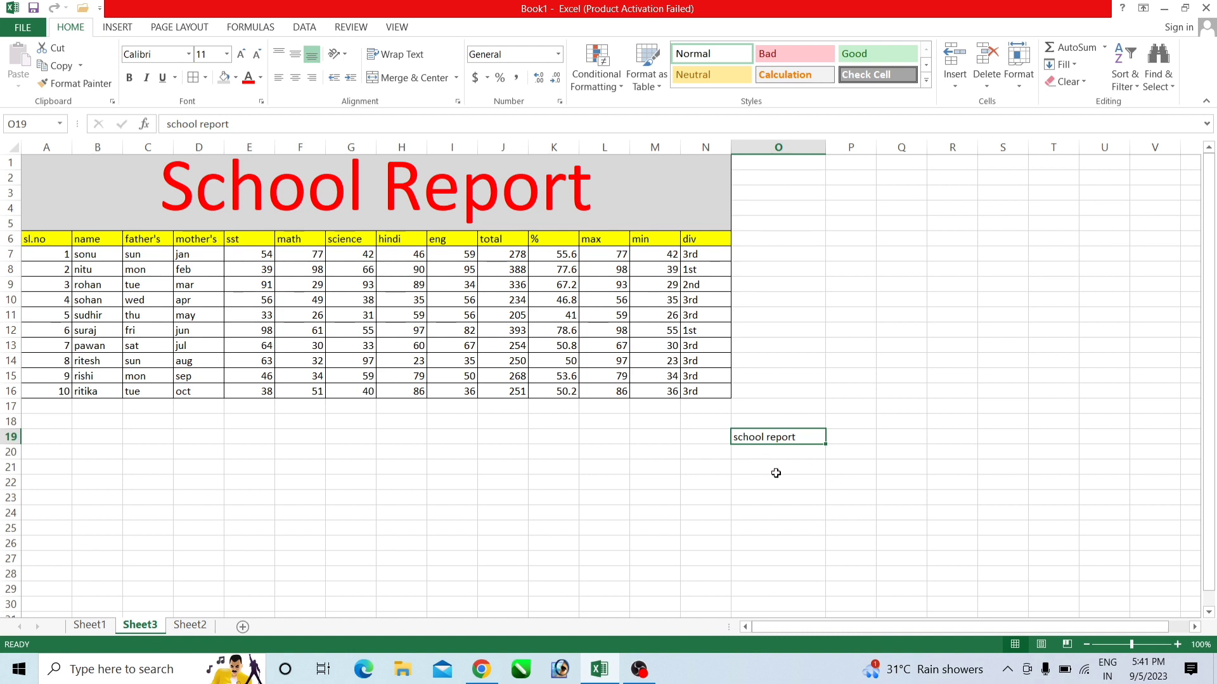
Step: Apply the School Report title's formatting to cell O19 with Format Painter
click(320, 197)
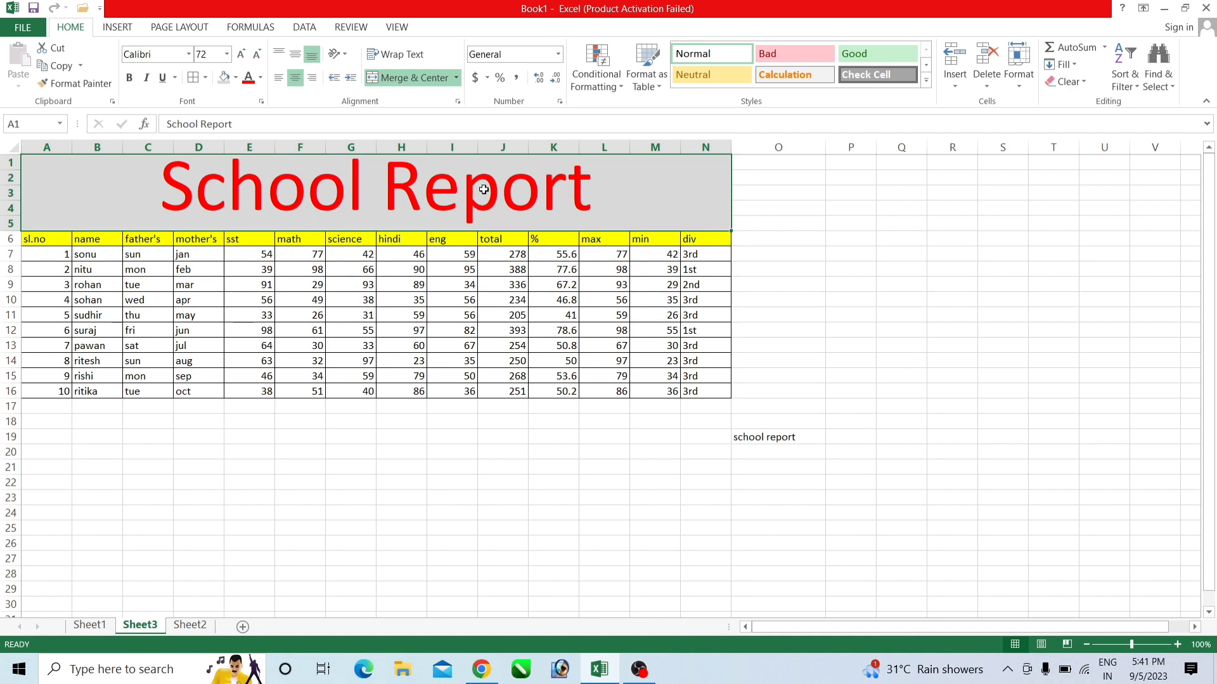
click(98, 83)
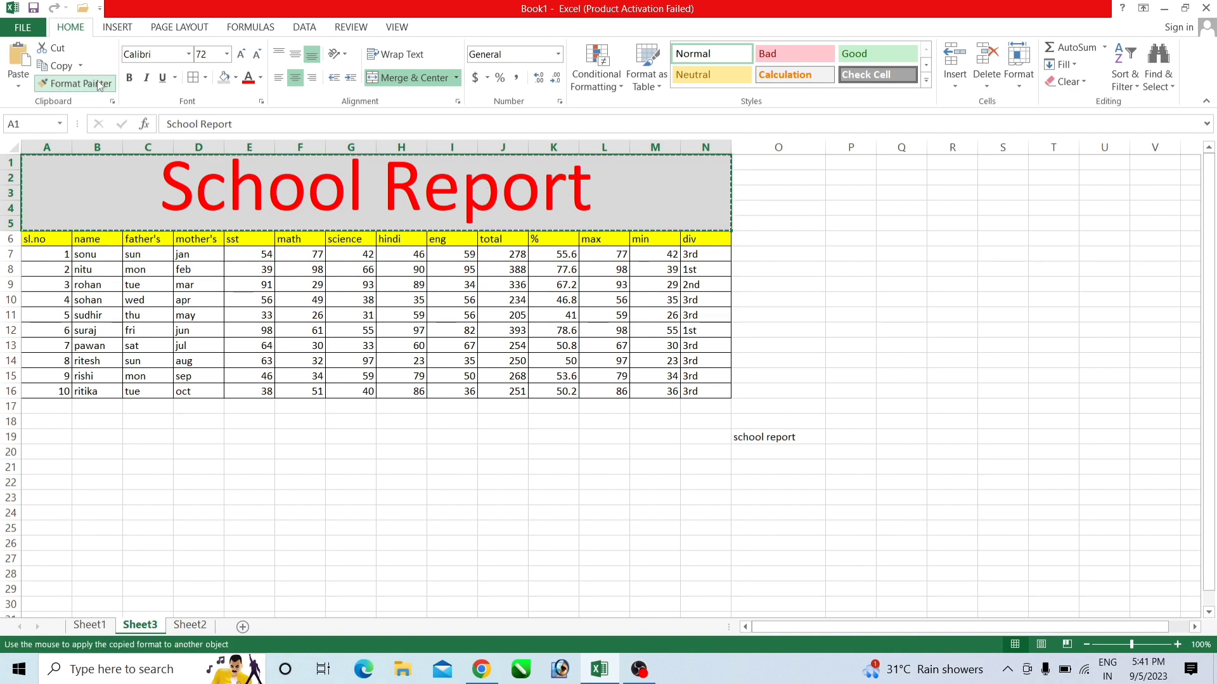
drag(739, 436, 769, 436)
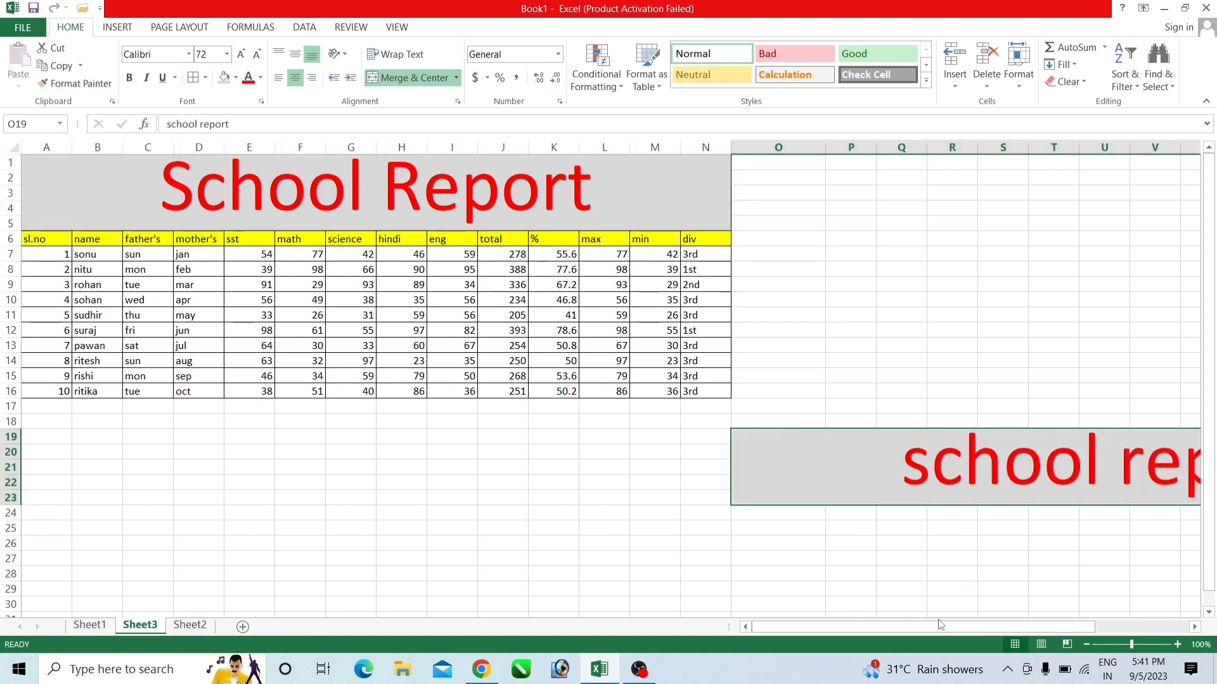
drag(934, 626, 970, 631)
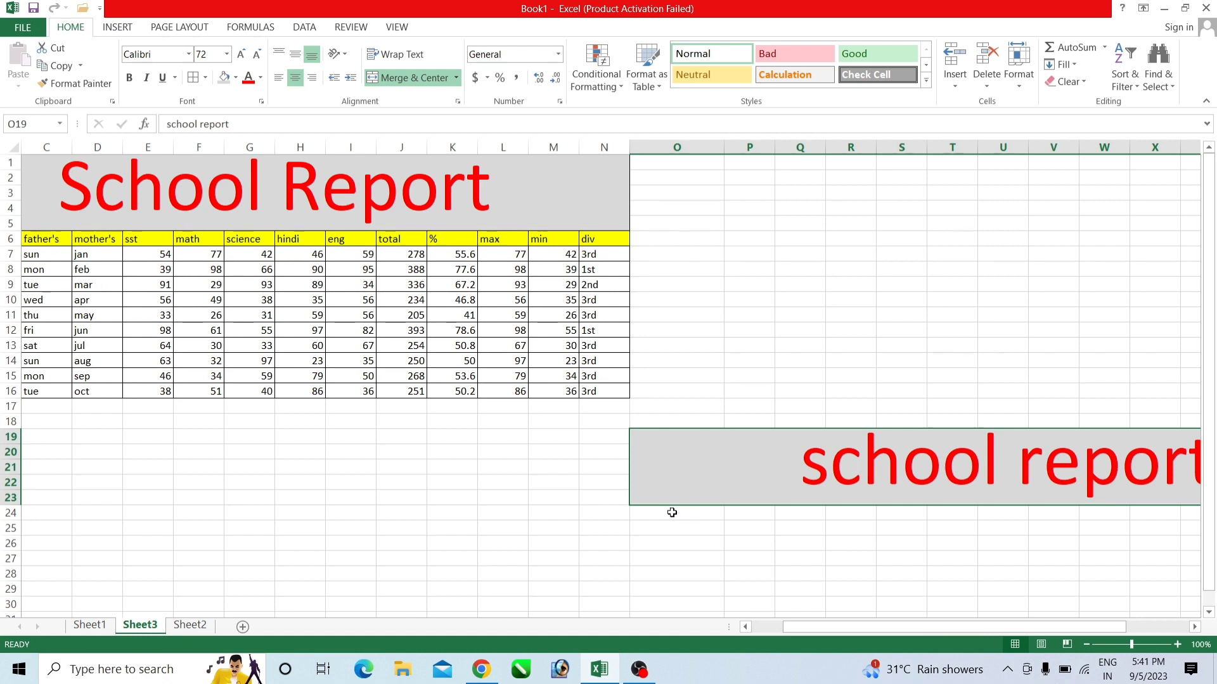
Step: Undo the formatting painted onto the "school report" cell
key(ctrl+z)
click(603, 496)
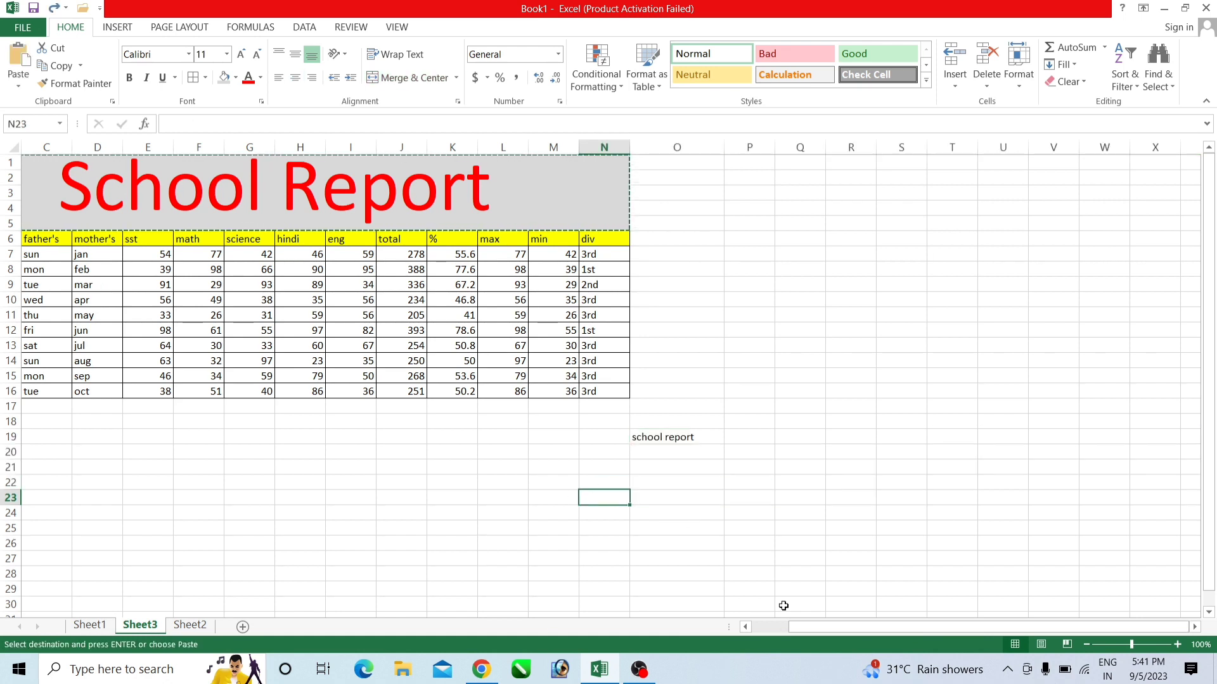
click(655, 471)
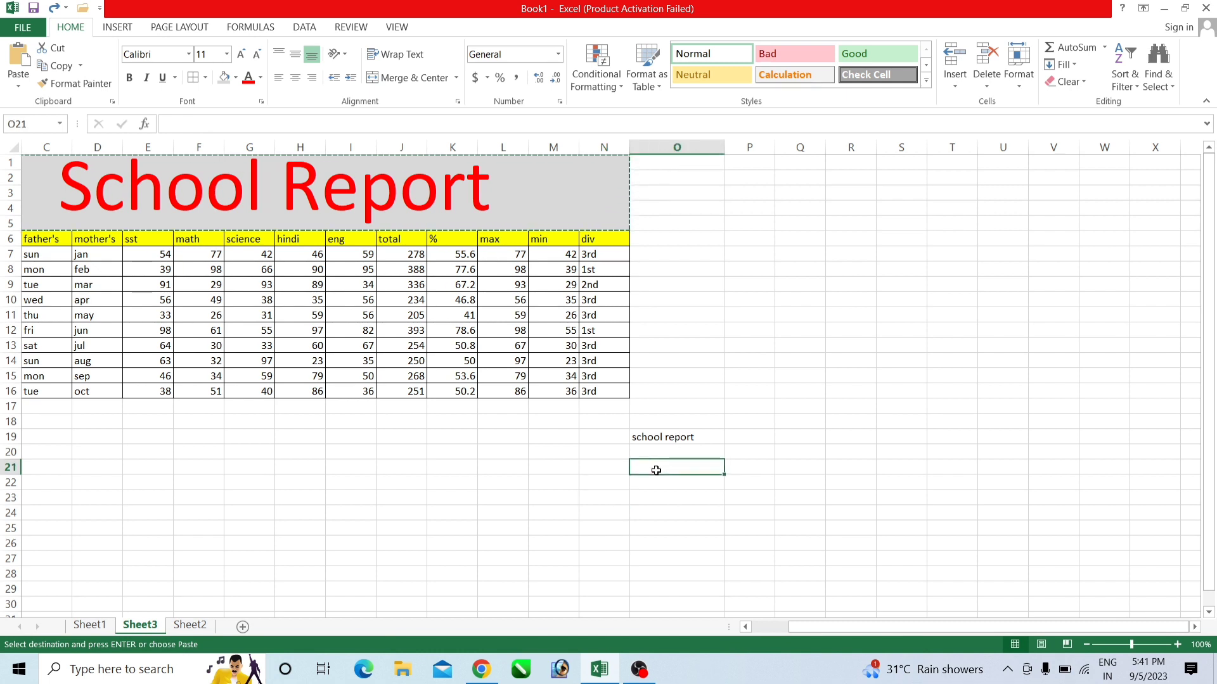
Step: Enter "india" in cell O21 and apply the School Report title's formatting to it with Format Painter
text(dia)
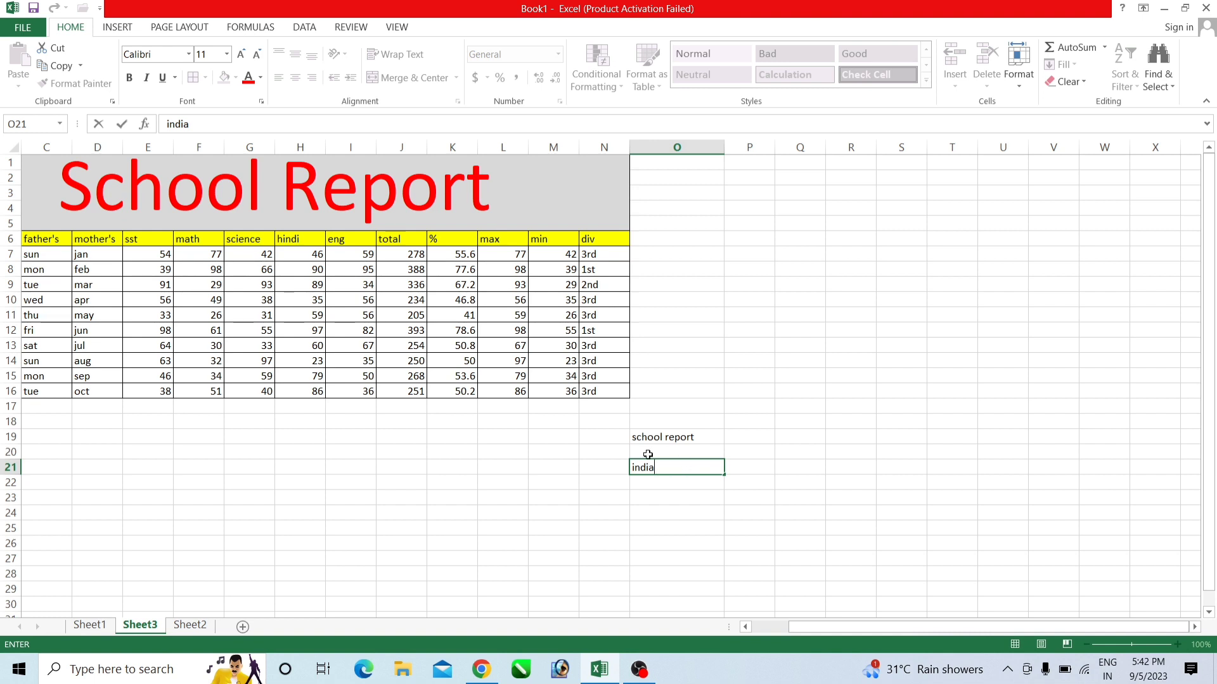
click(329, 206)
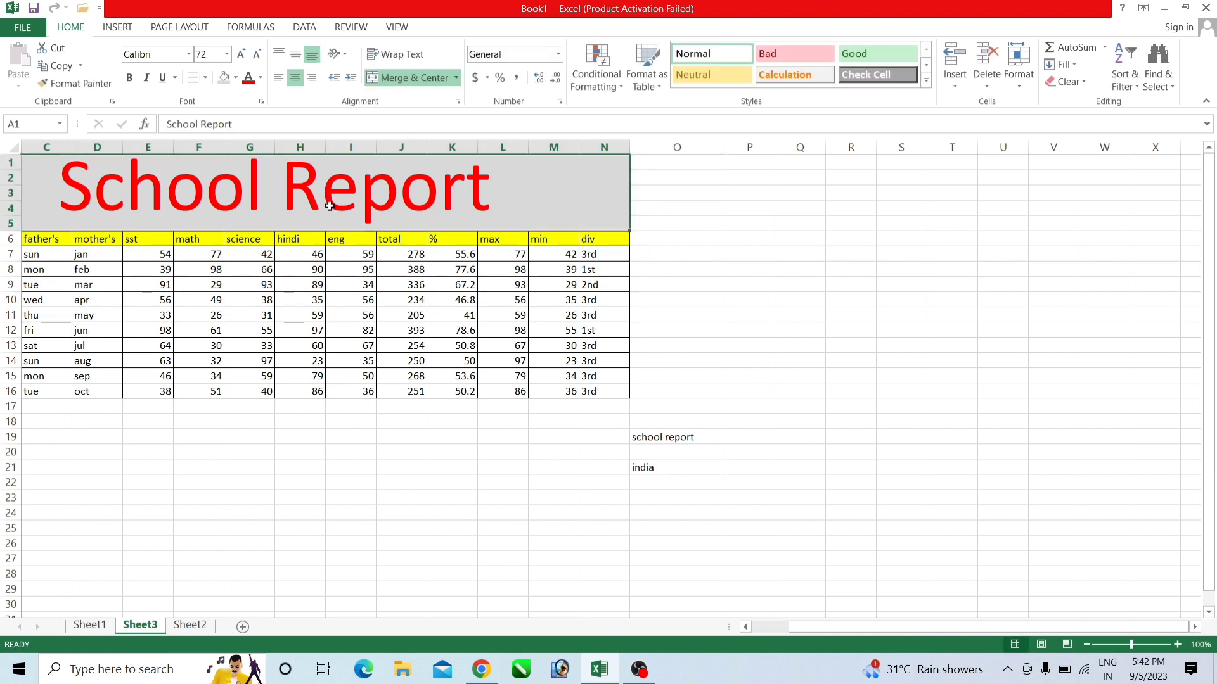
click(74, 83)
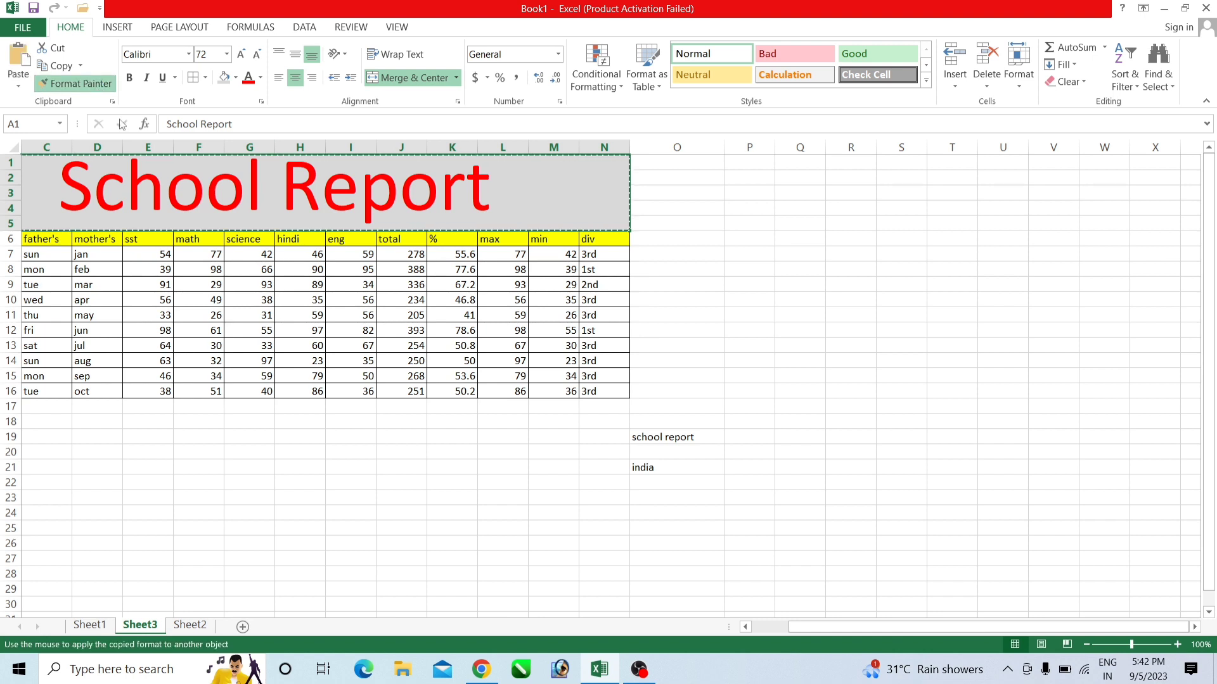
click(643, 467)
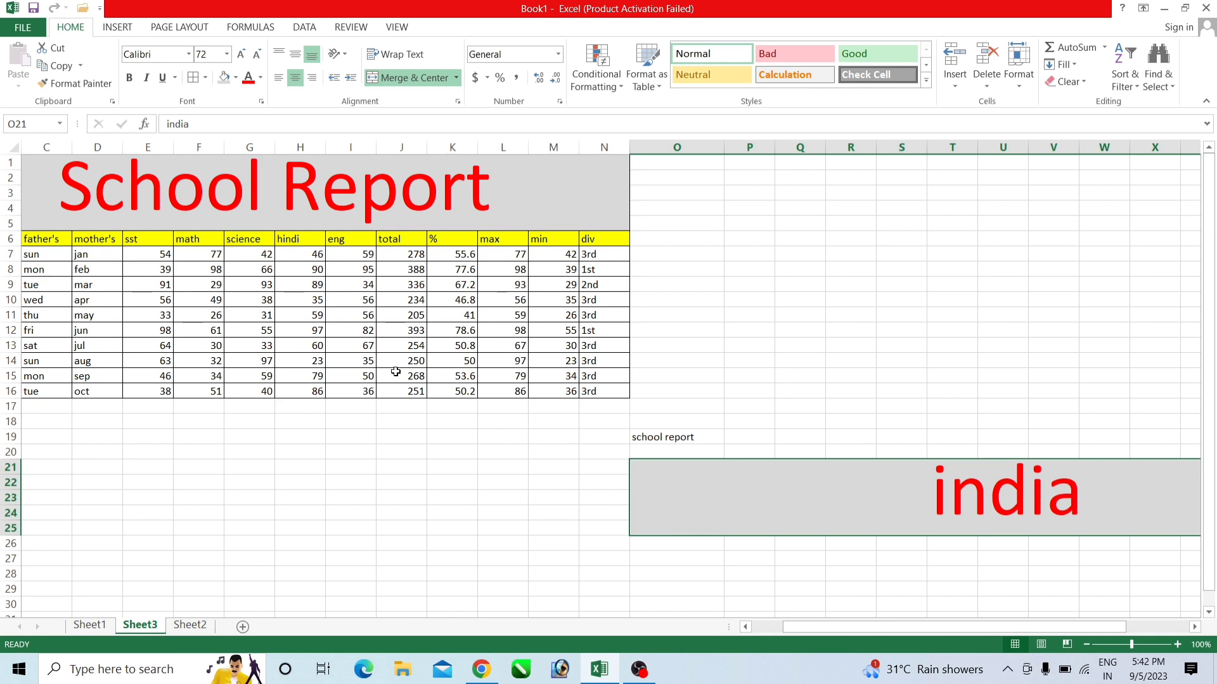
Step: Display the Office Clipboard beside the sheet and select the empty cell E27 below the table
click(113, 102)
scroll(412, 466, down, 6)
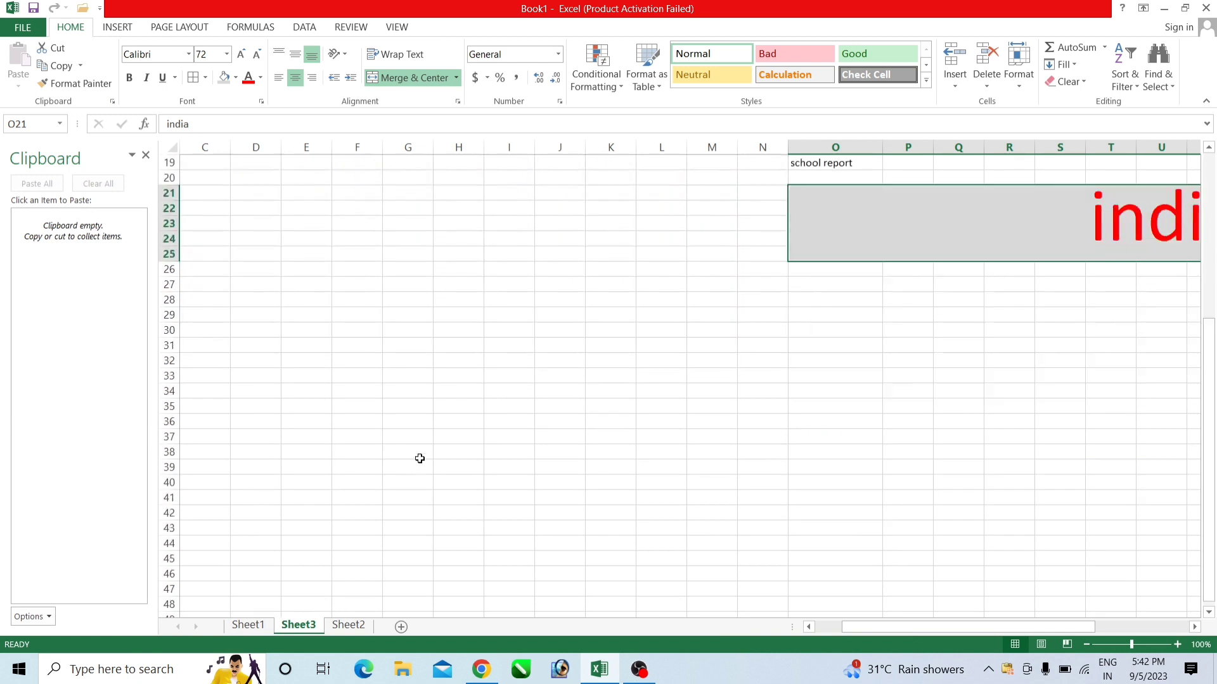
click(297, 287)
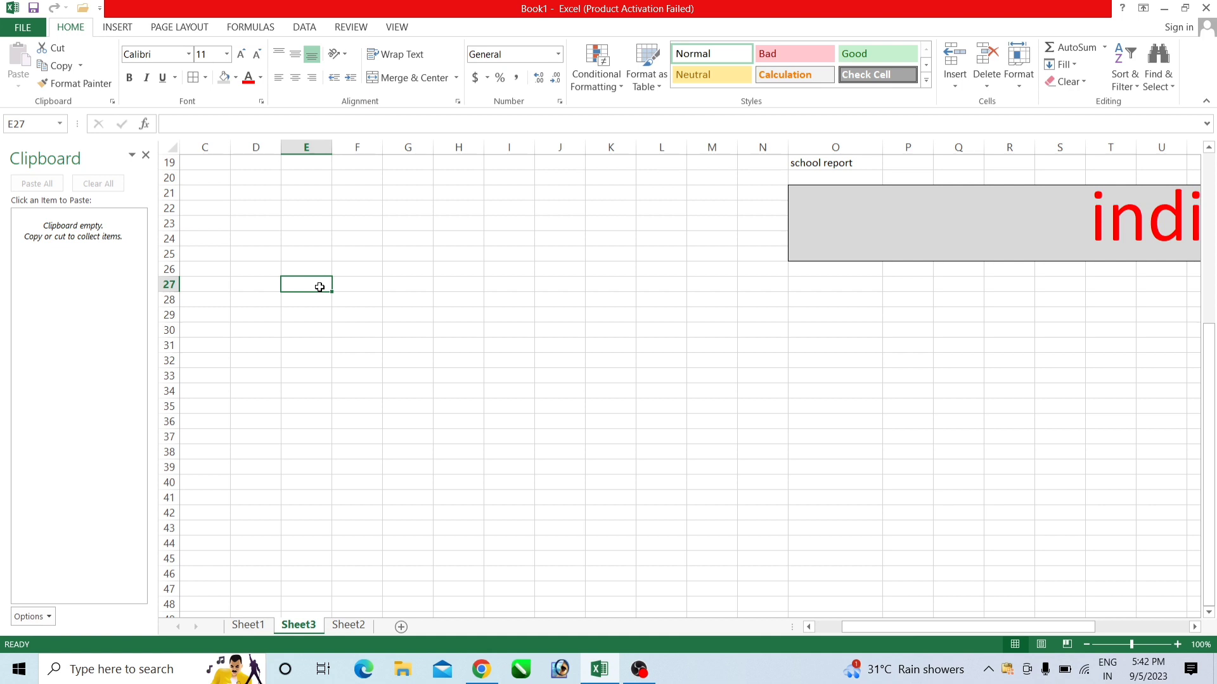
click(112, 102)
click(113, 102)
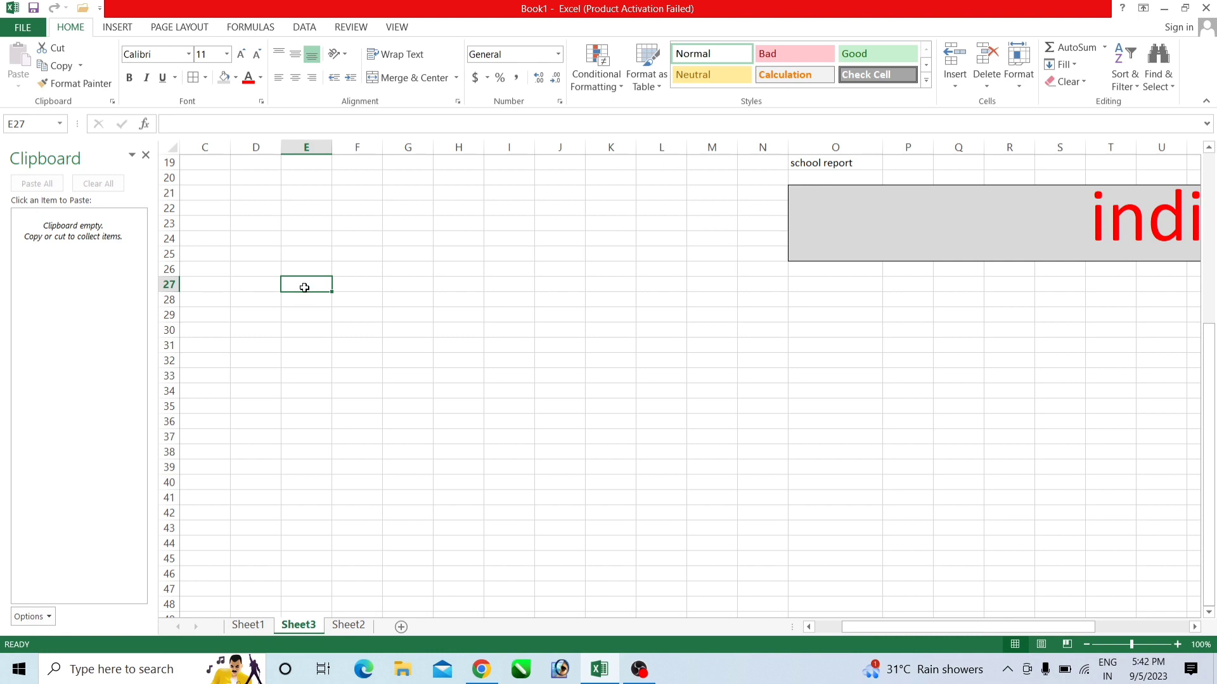
Step: Enter four first names down cells E27 to E30
text(roha)
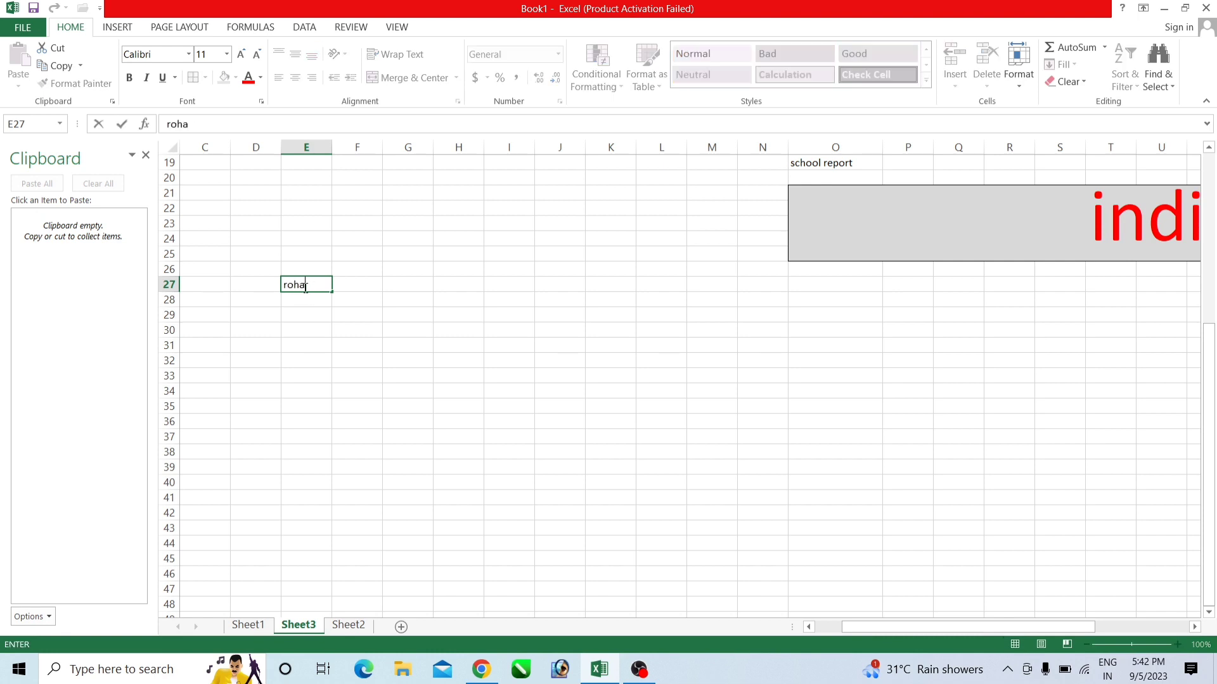
text(n)
key(Return)
text(sohan)
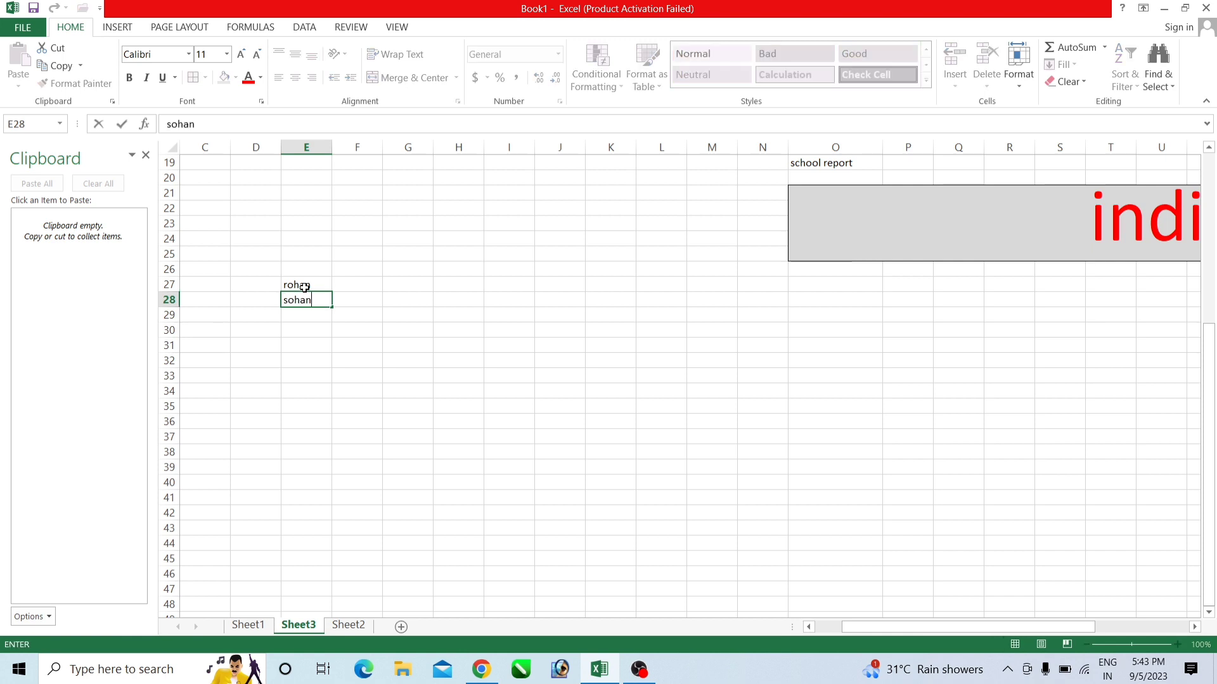
key(Return)
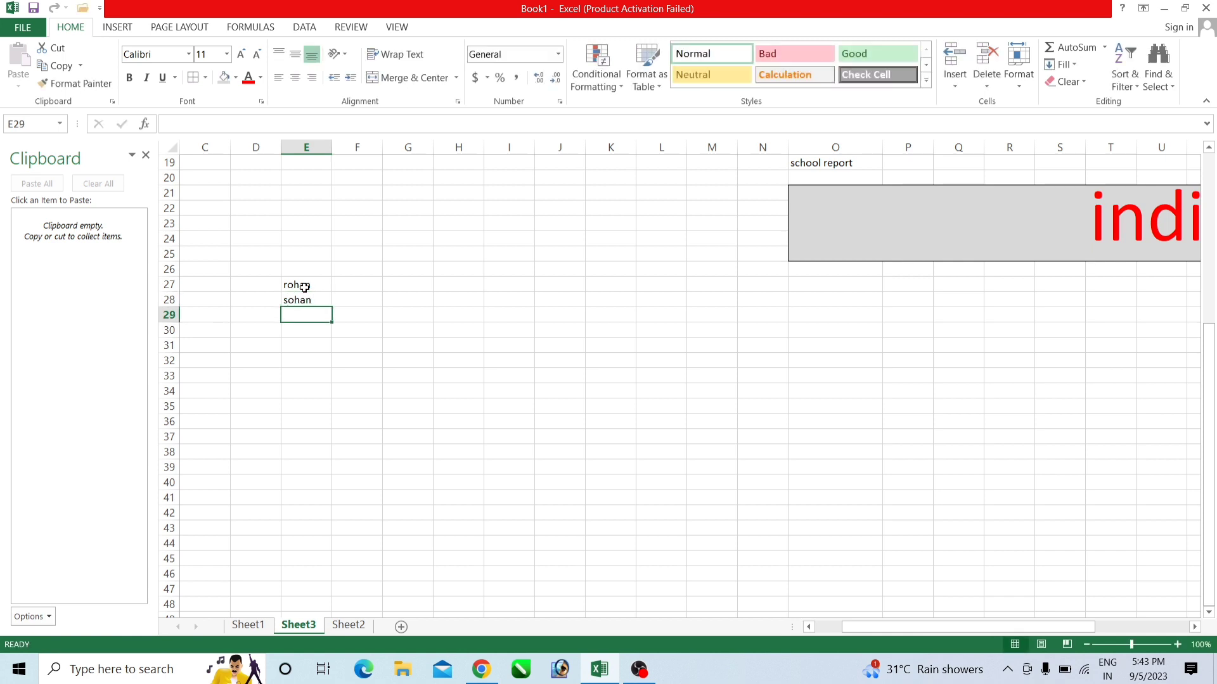
text(ranhit)
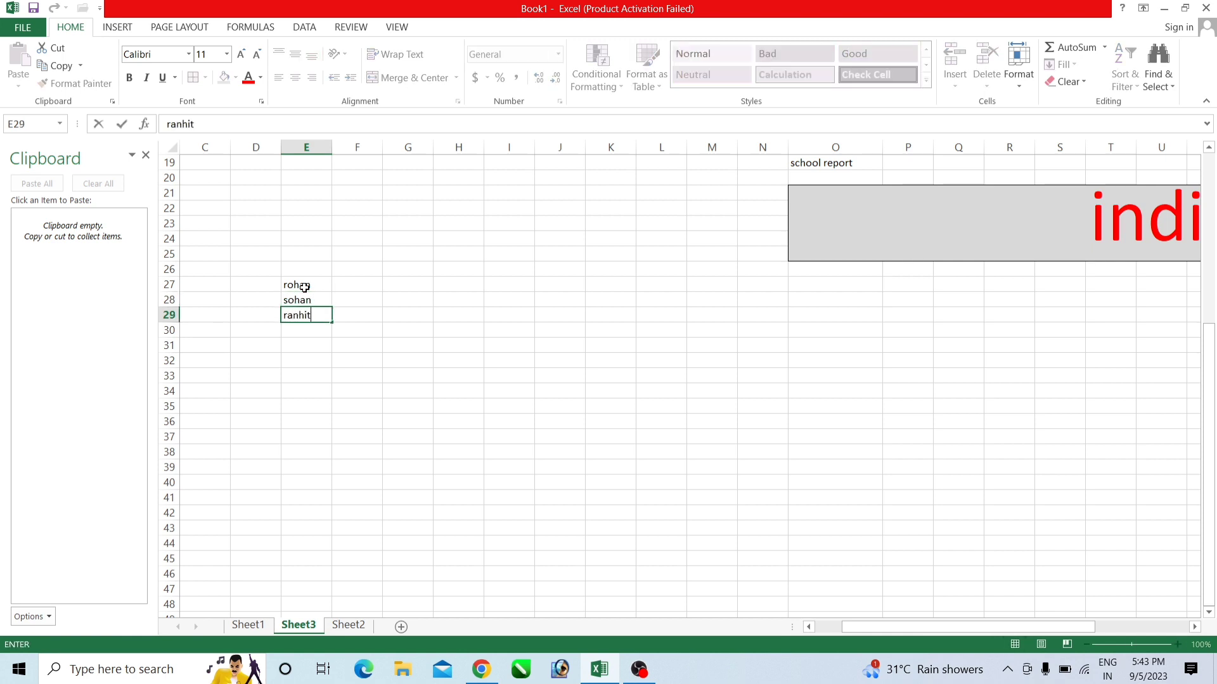
key(Return)
text(rohit)
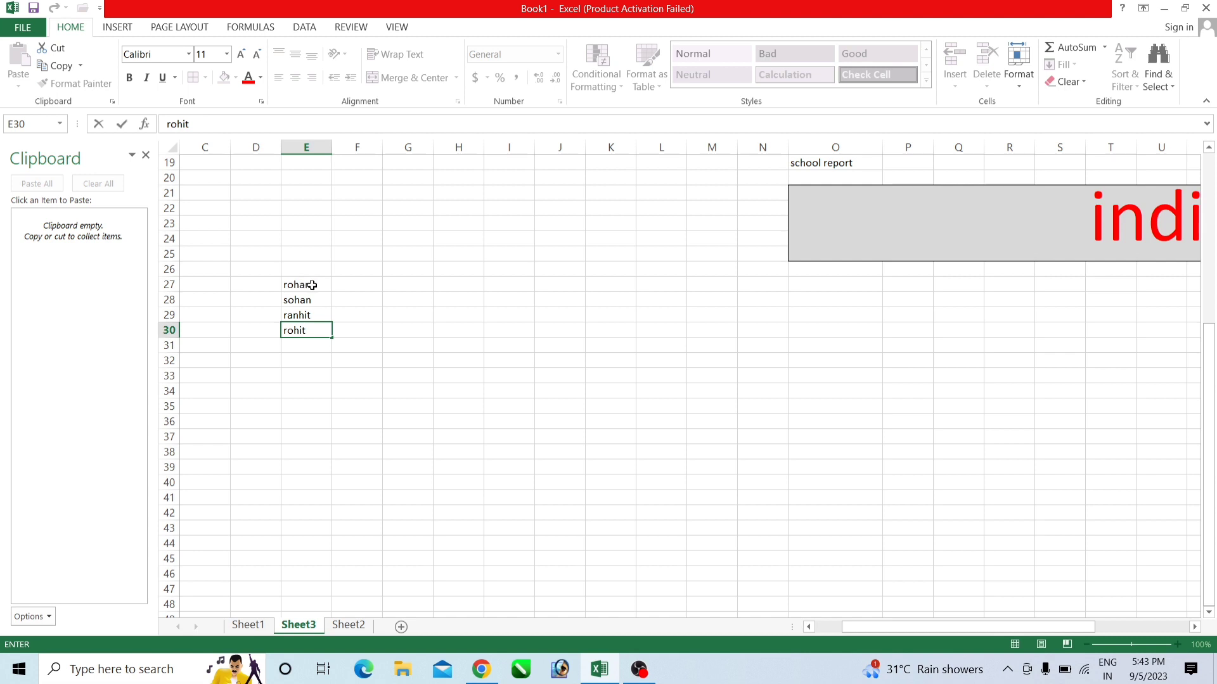
Step: Copy the names in E27, E28, E29 and E30 one at a time so each is collected on the Office Clipboard
click(312, 285)
click(57, 48)
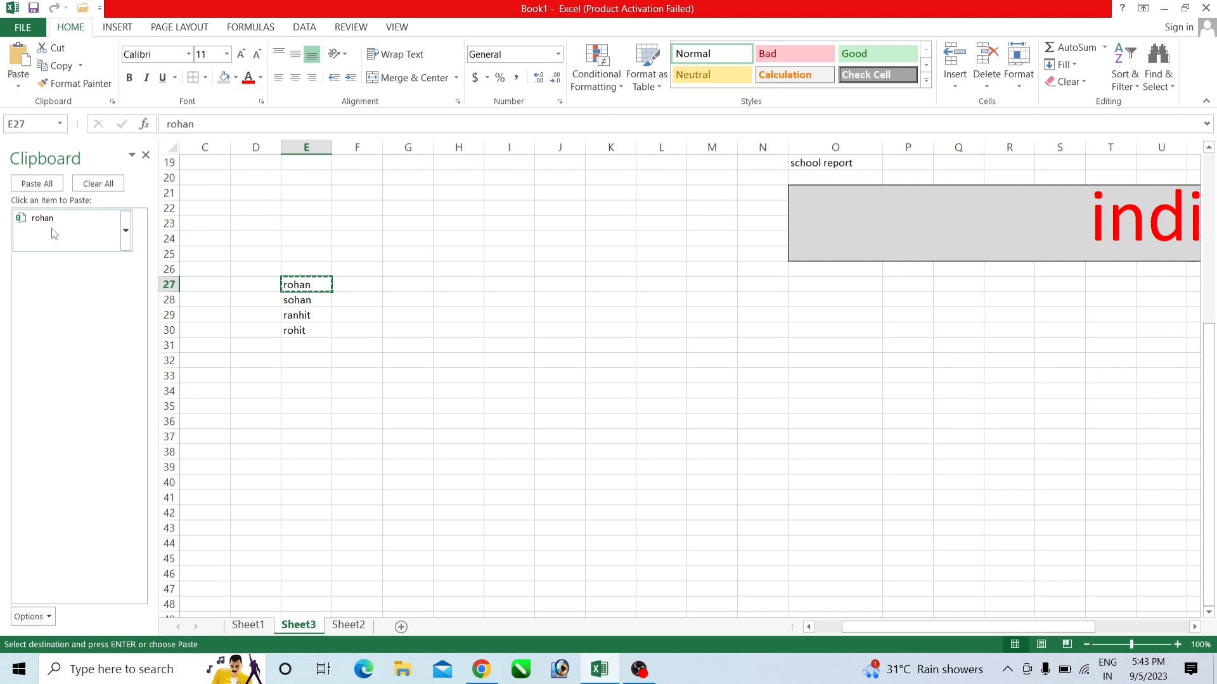
click(319, 305)
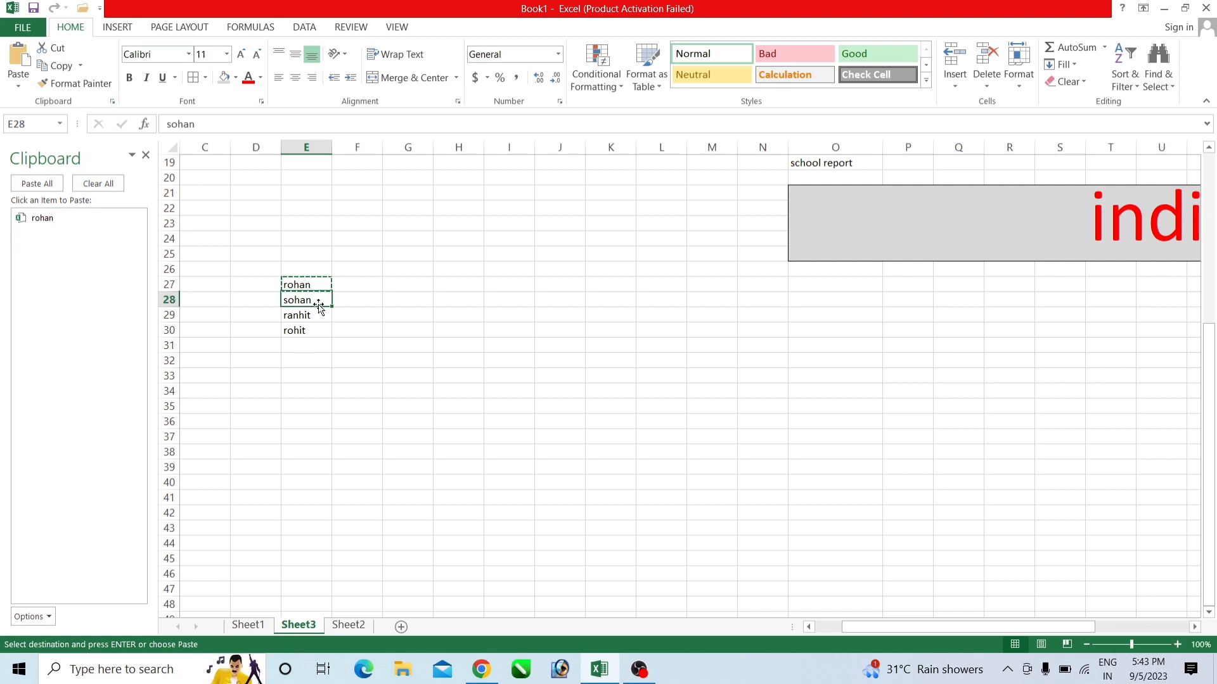
click(57, 65)
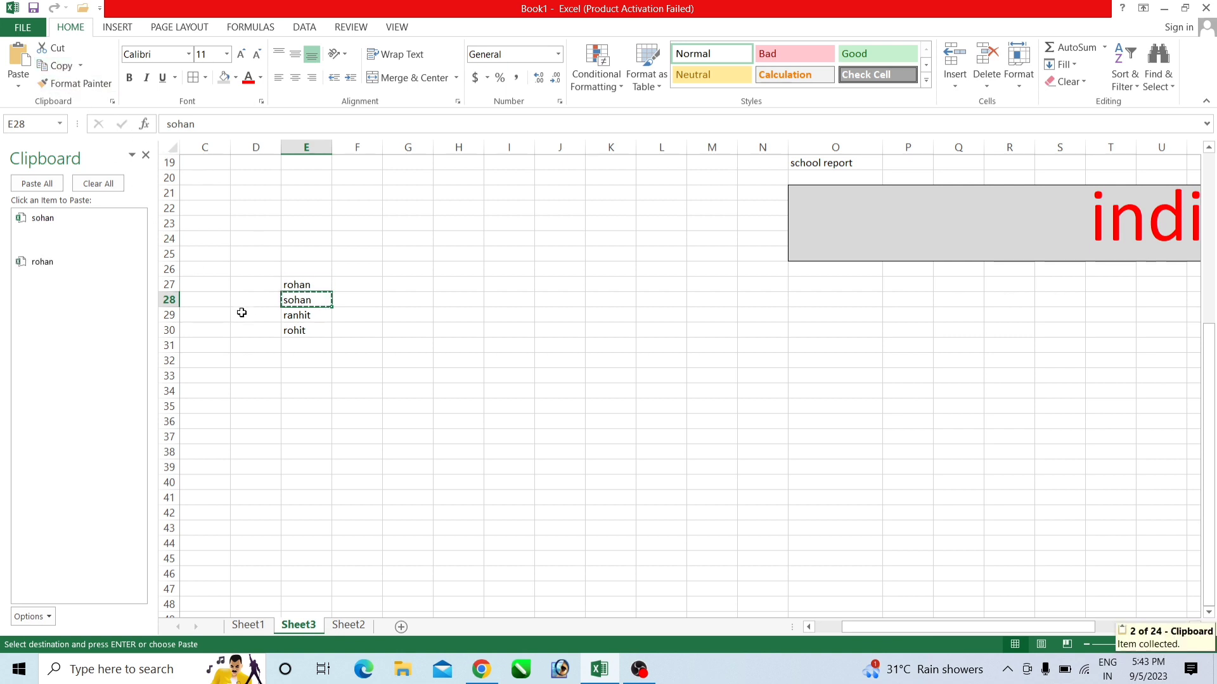
click(294, 316)
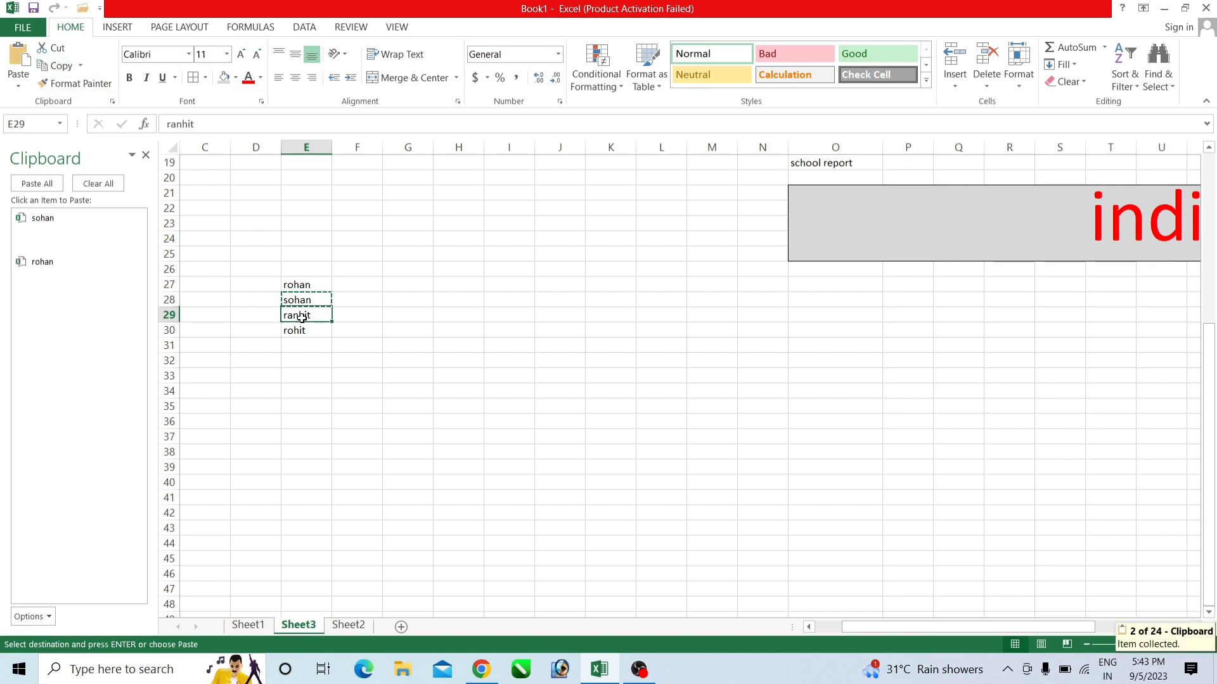
click(57, 51)
click(294, 330)
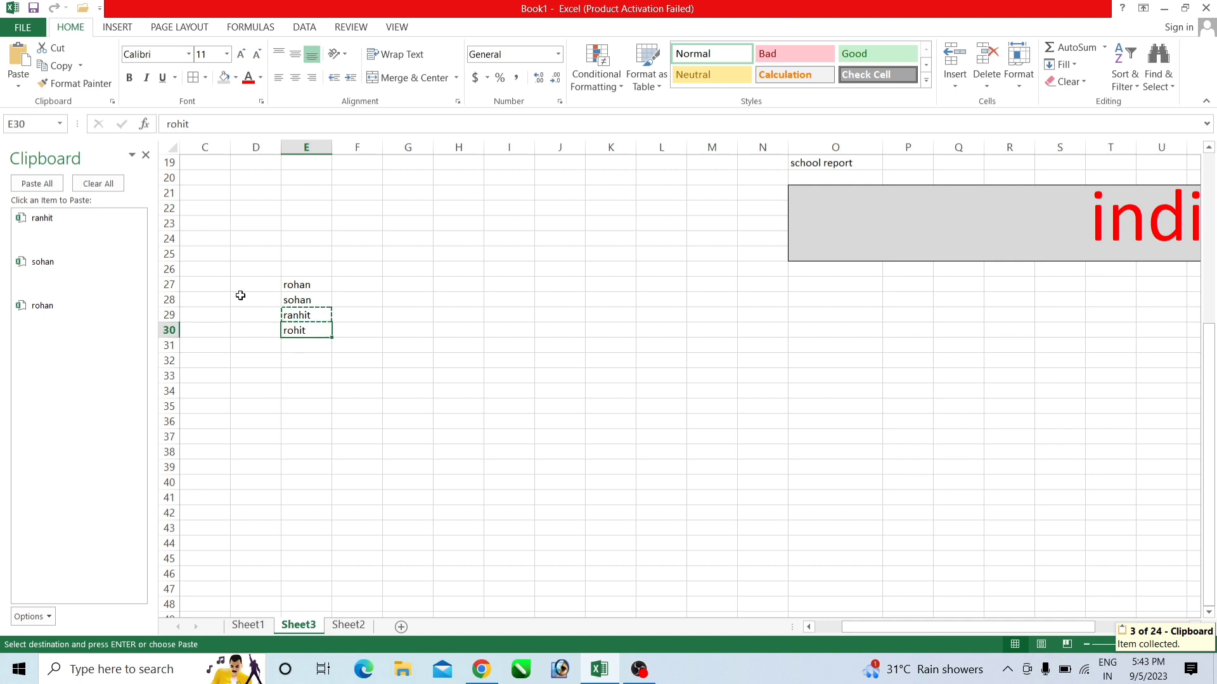
click(57, 66)
Step: Paste the name copied from E30 into cell E33 from the Office Clipboard
click(317, 376)
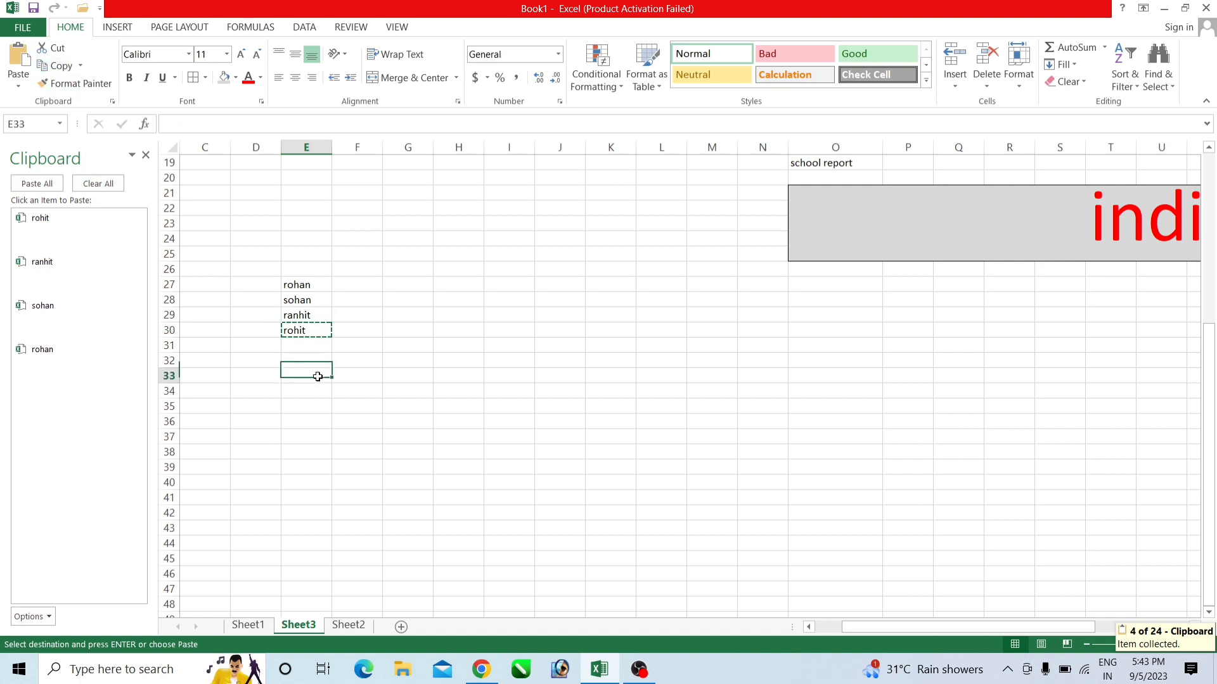
click(113, 106)
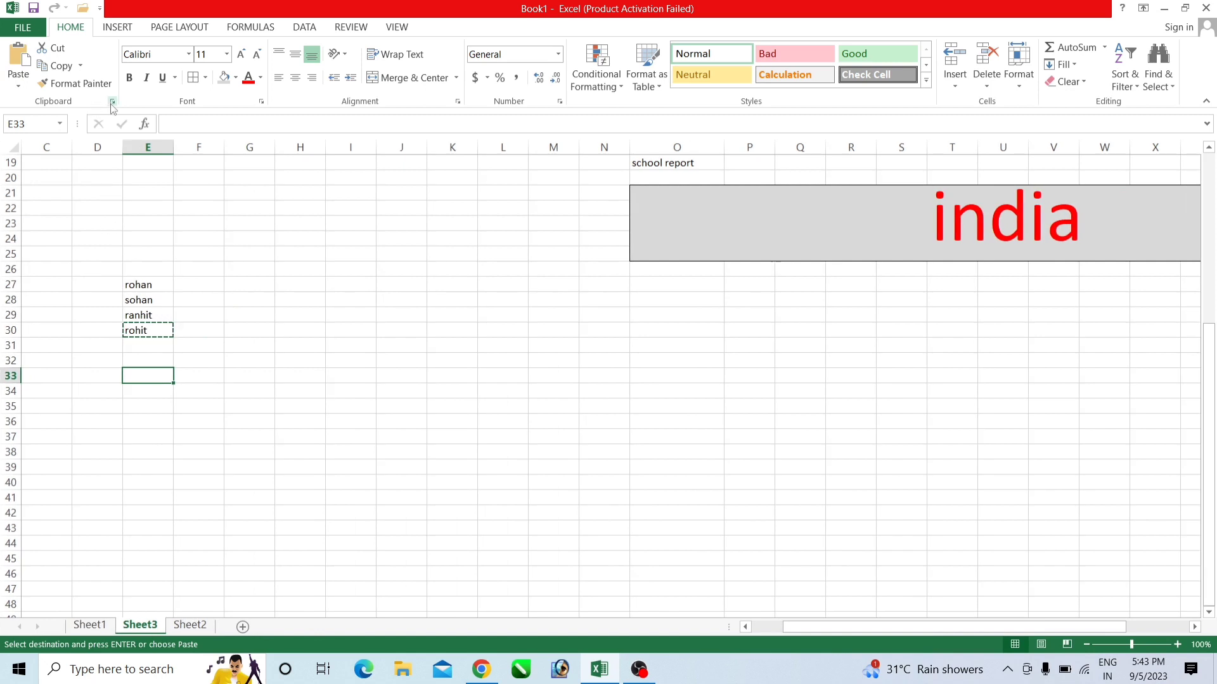
click(113, 105)
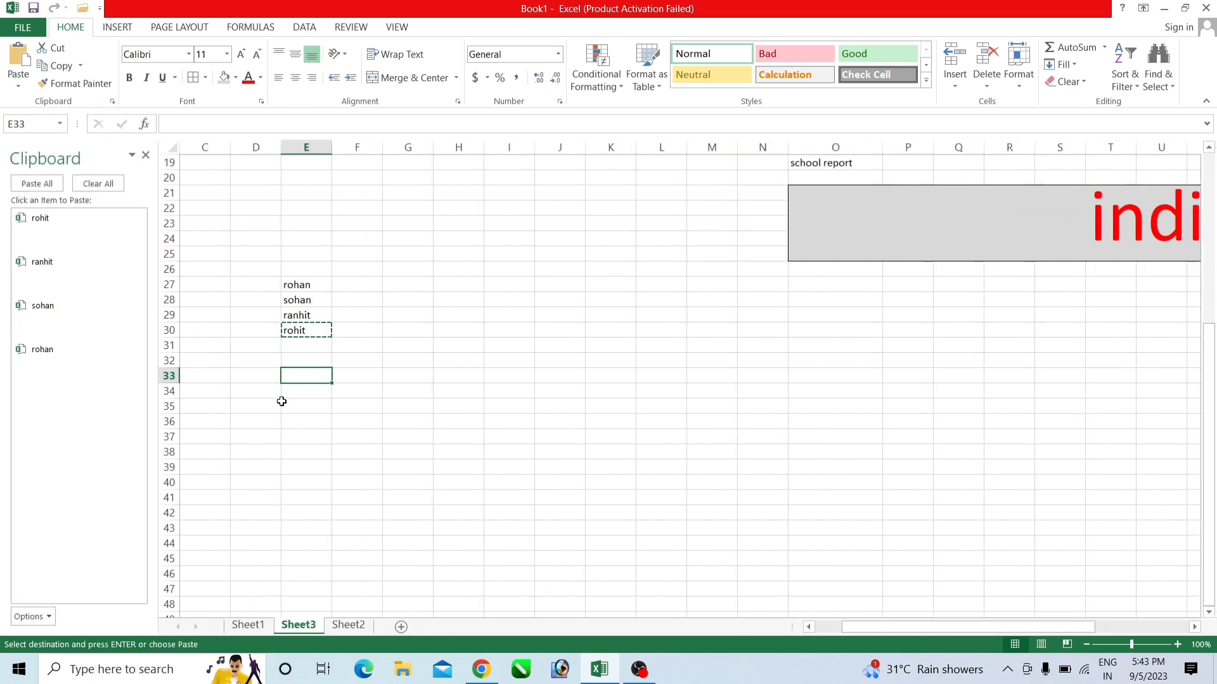
click(48, 222)
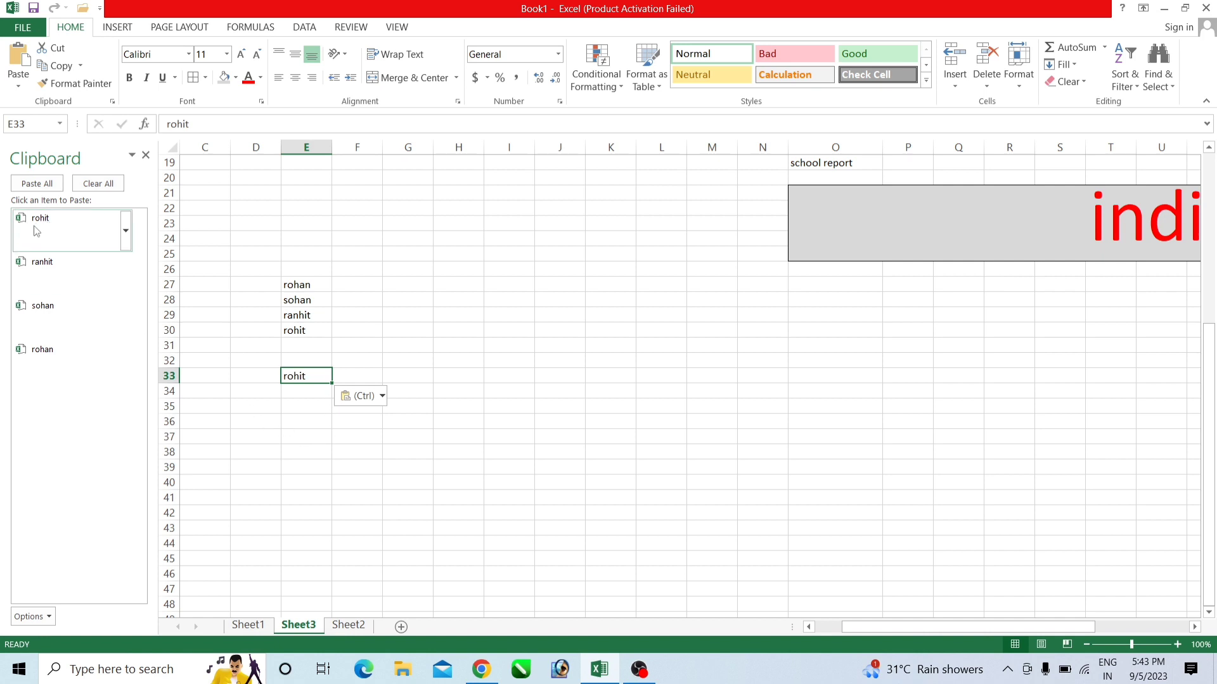
key(Return)
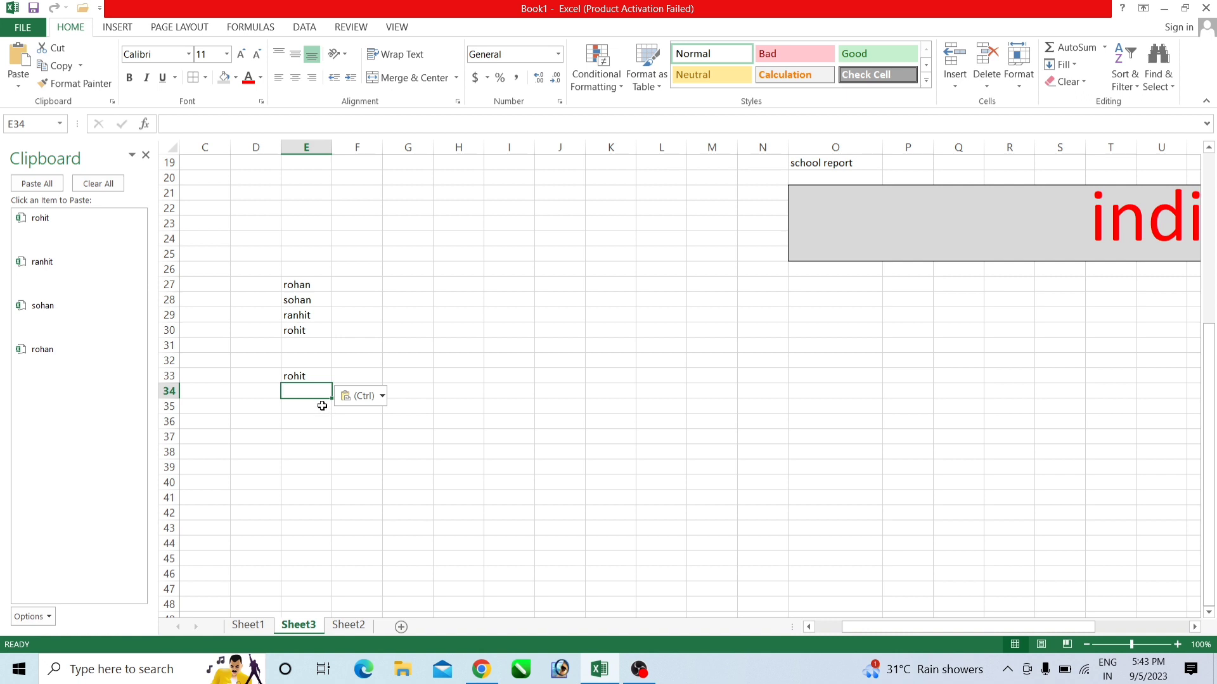
Step: Paste the collected name from E29 into H34 and the one from E27 into O36, and hide the Office Clipboard
click(460, 390)
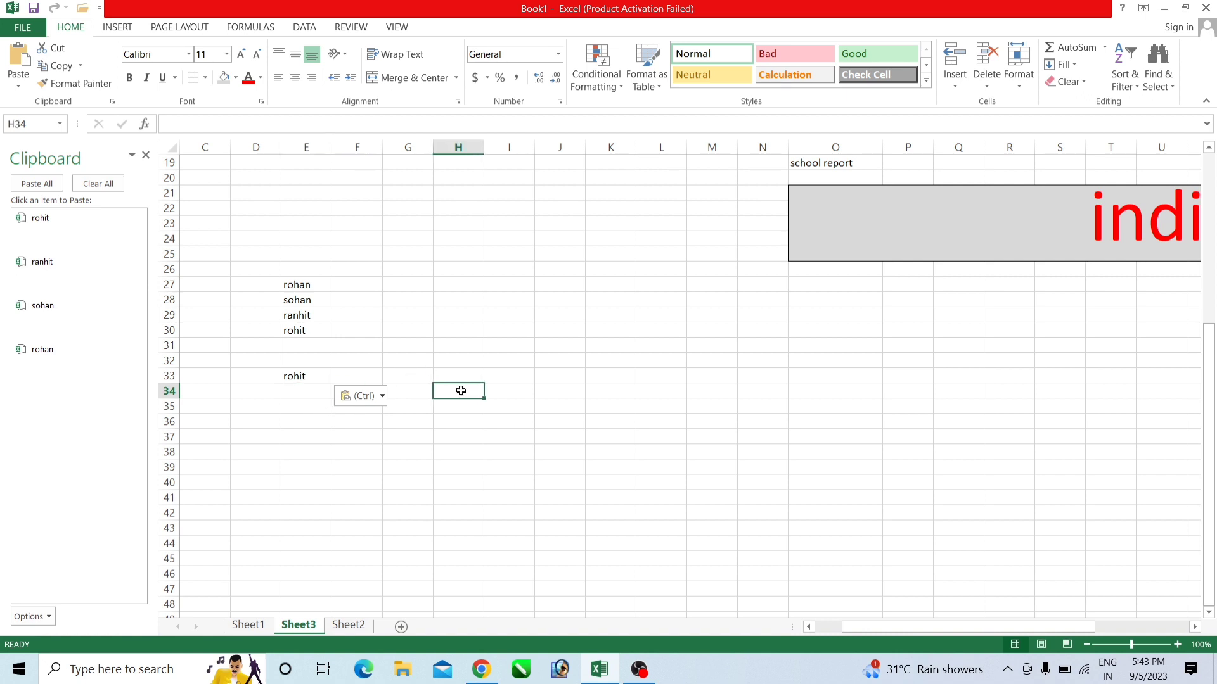
click(63, 266)
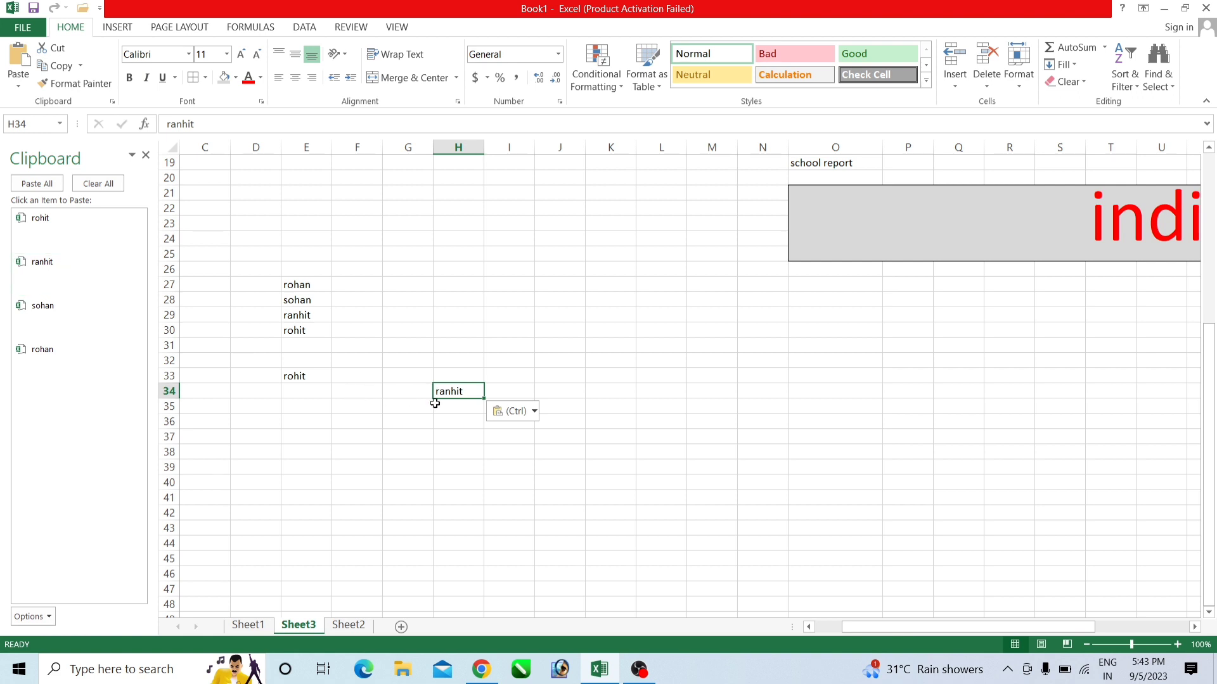
click(815, 424)
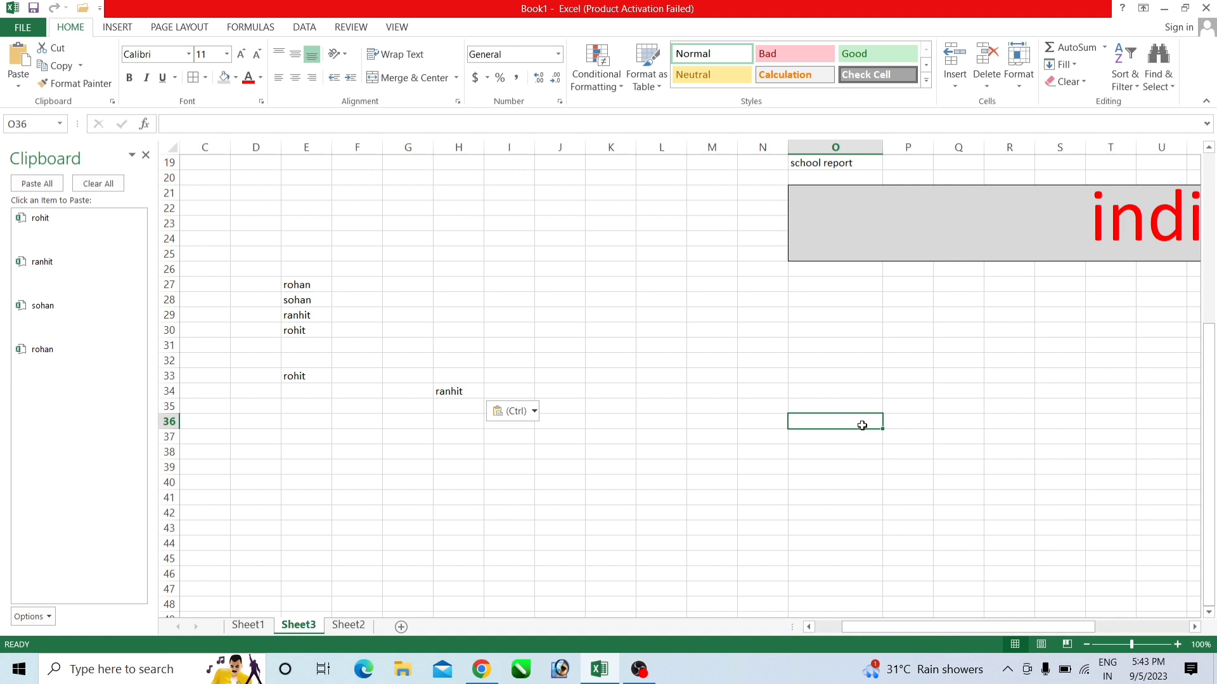
click(61, 359)
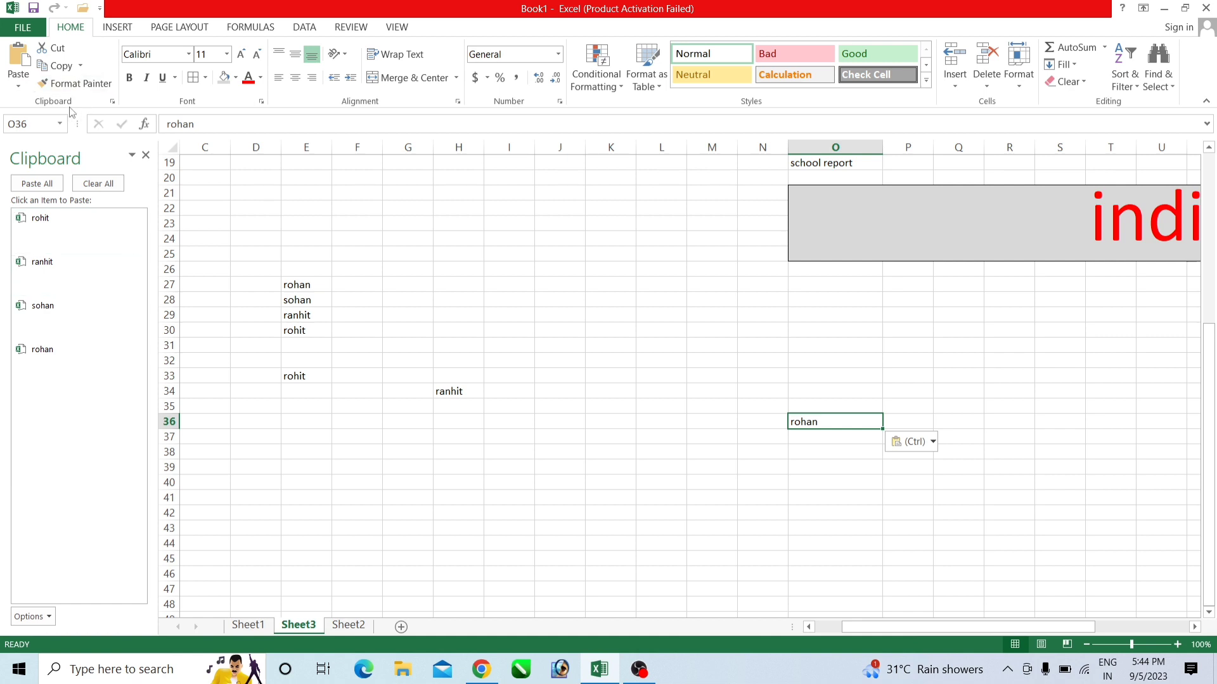
click(113, 102)
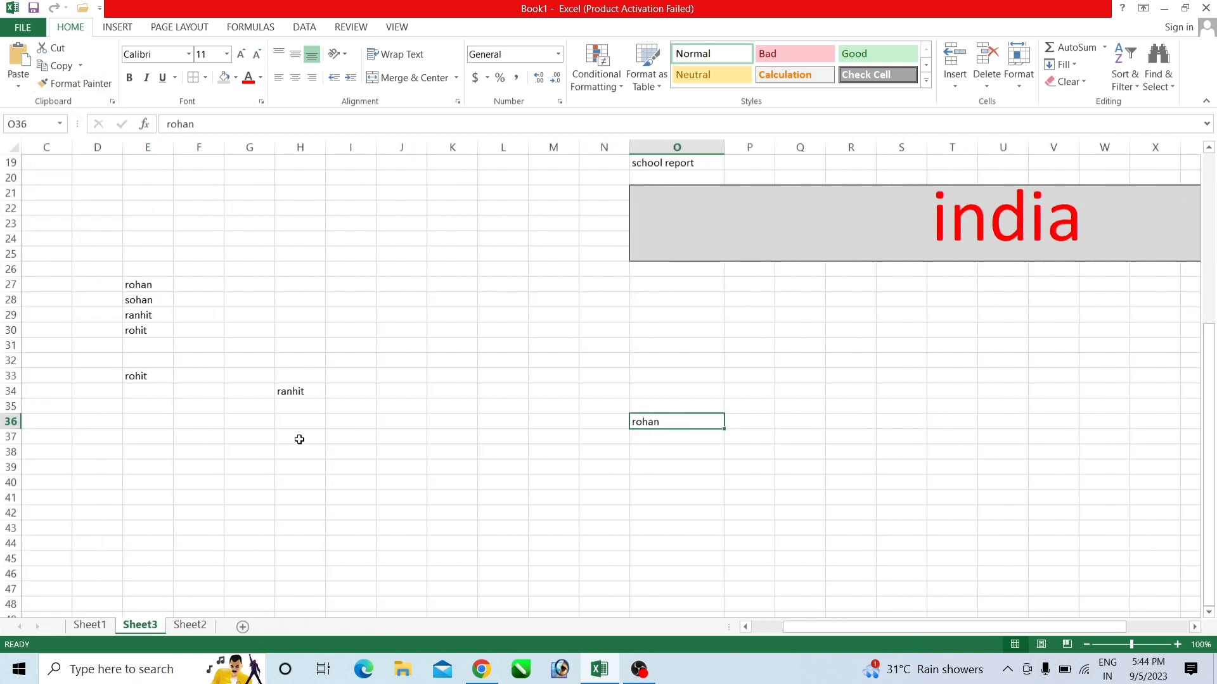
Step: Undo all the pasted and entered names back to the empty cell E27
key(ctrl+z)
key(ctrl+z)
key(ctrl+z)
key(ctrl+z)
key(ctrl+z)
key(ctrl+z)
key(ctrl+z)
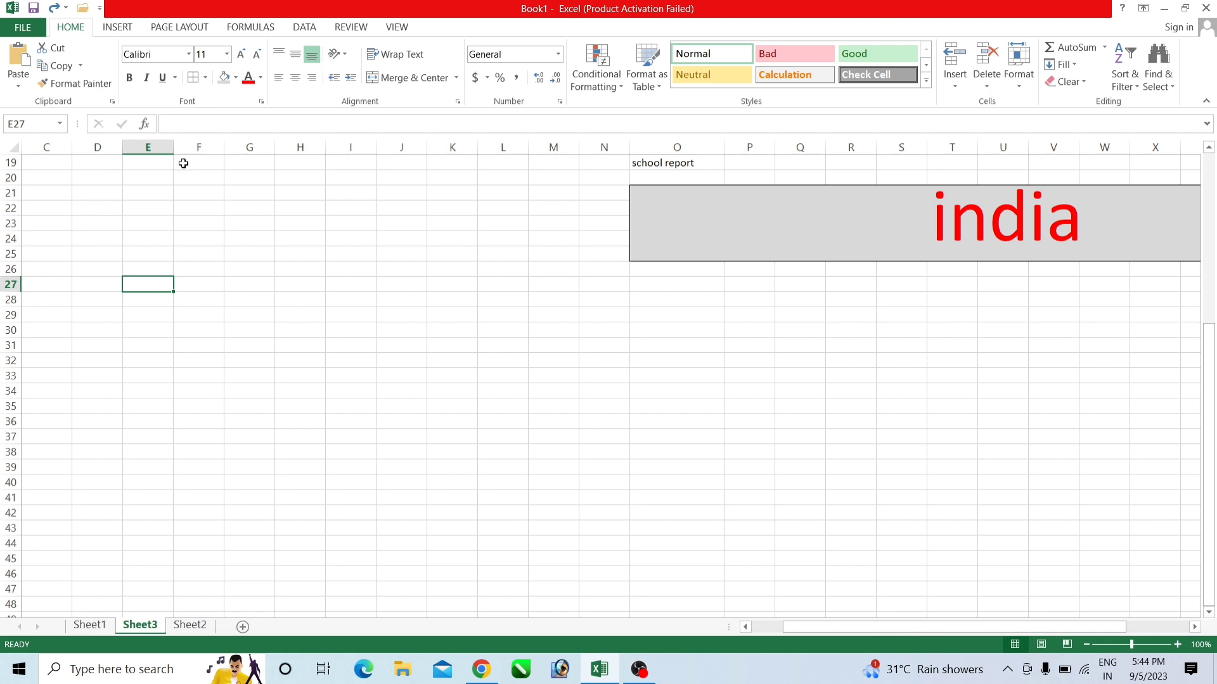
Step: Enter a first name with a capital initial in cell F30 and make its text bold
click(195, 330)
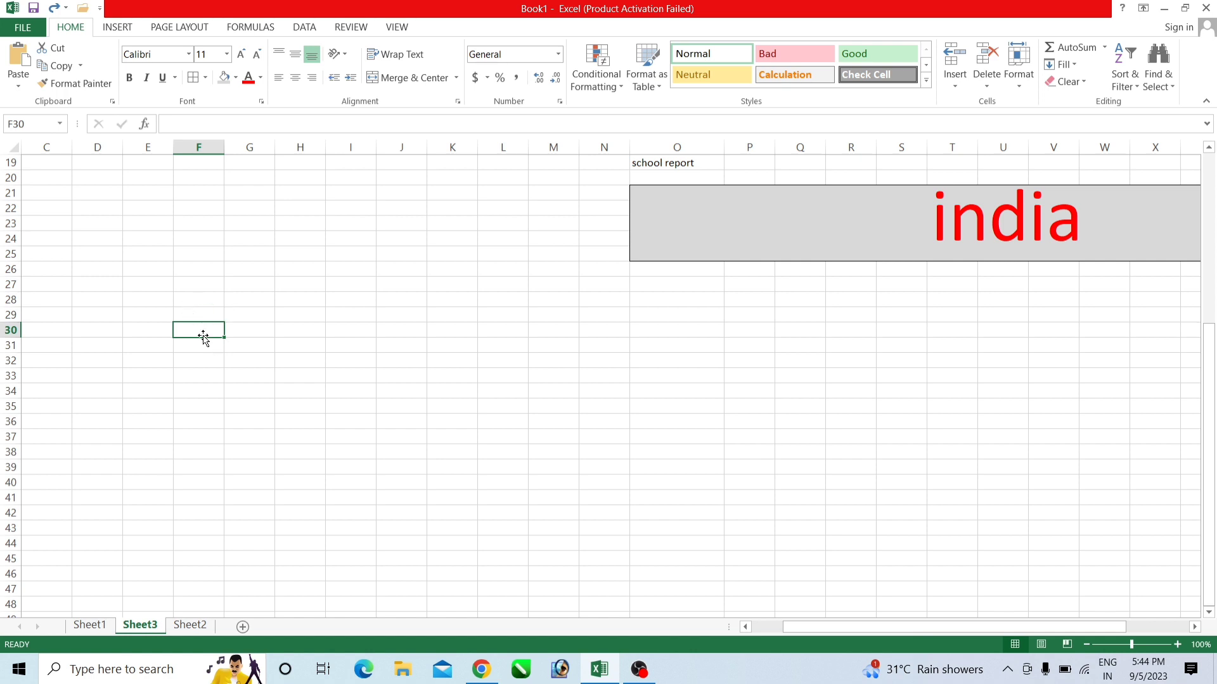
text(R)
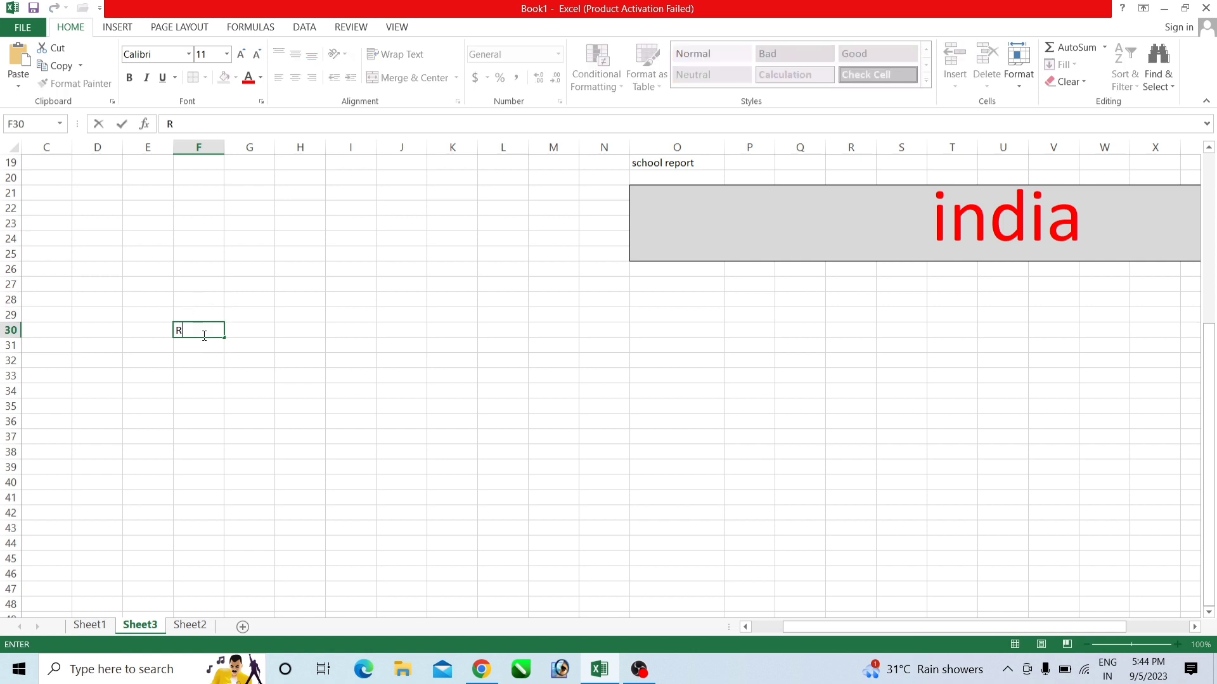
text(ohit)
click(129, 79)
drag(201, 329, 174, 327)
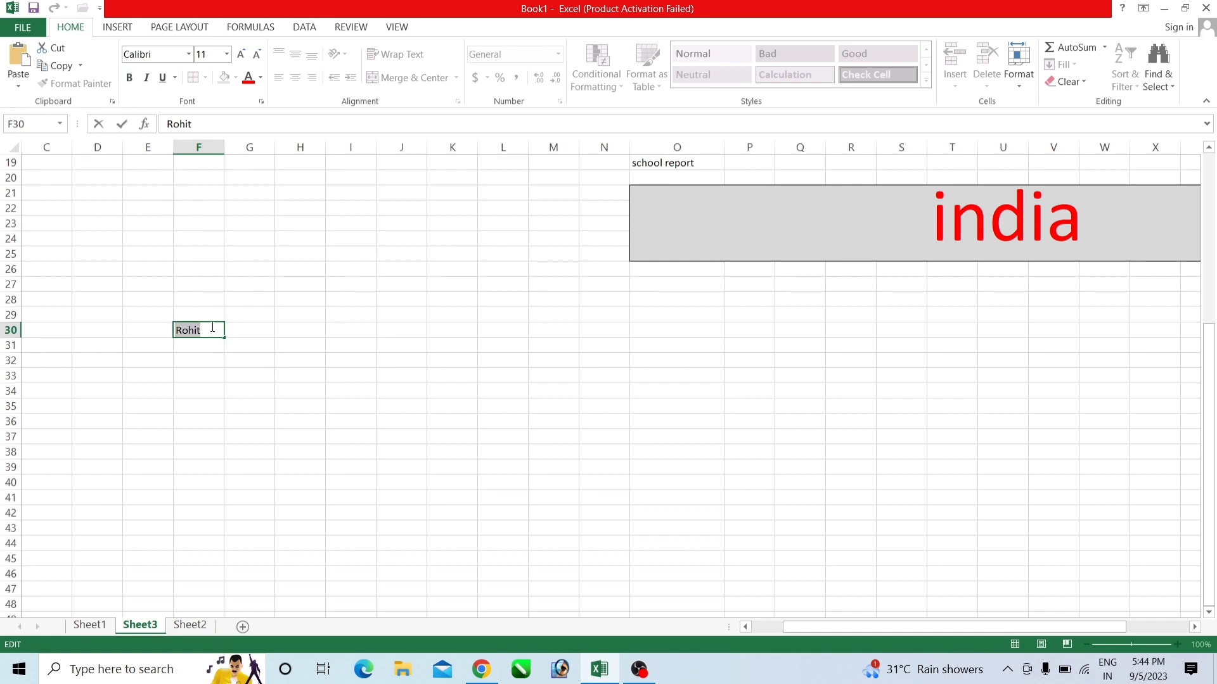
click(129, 77)
click(194, 374)
Step: Make the bold name's text in cell F30 italic as well
click(208, 333)
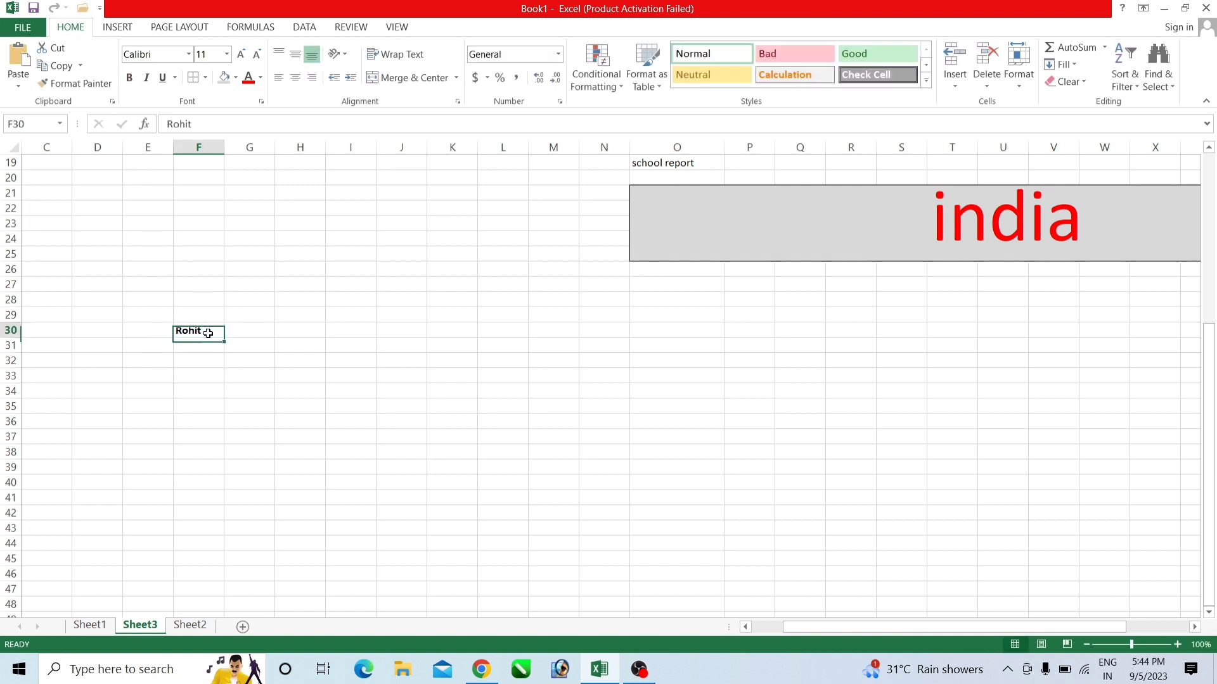
double_click(208, 331)
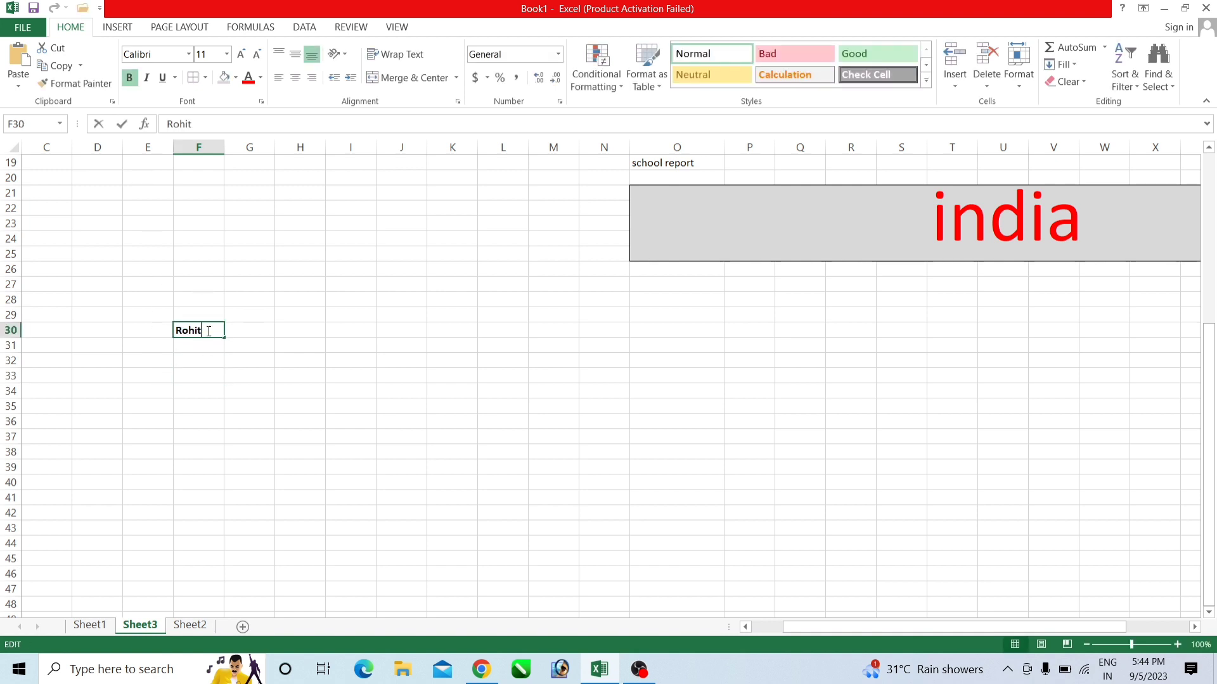
drag(205, 331, 172, 330)
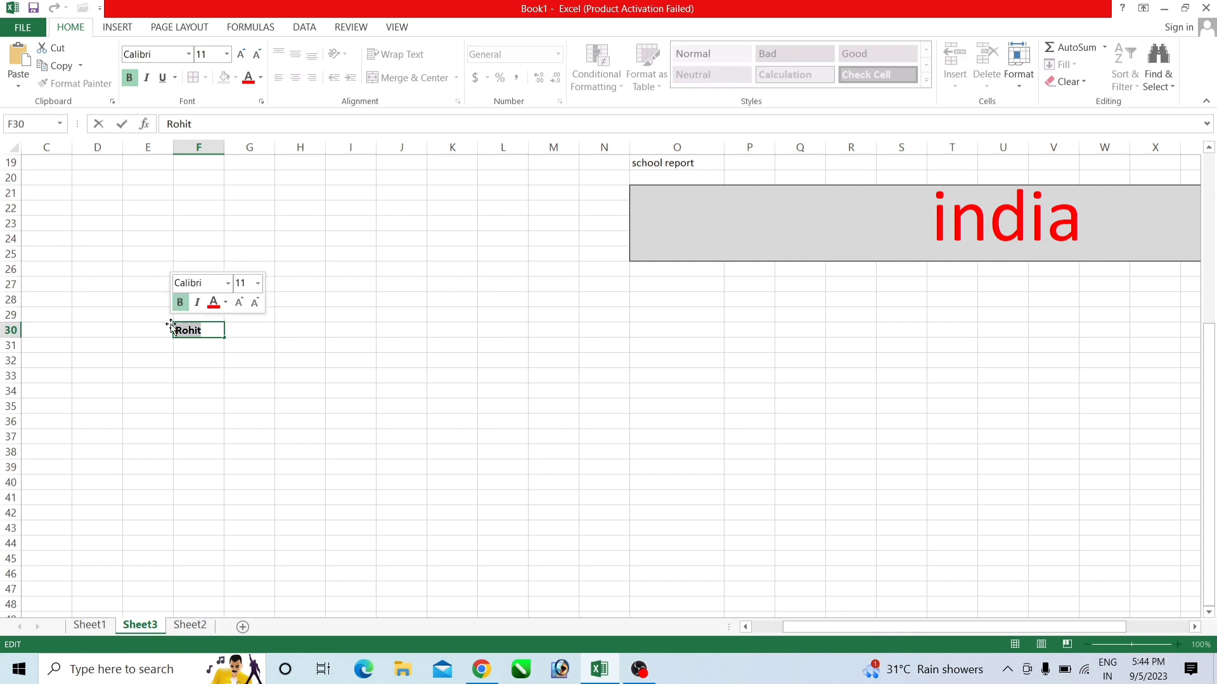
click(149, 80)
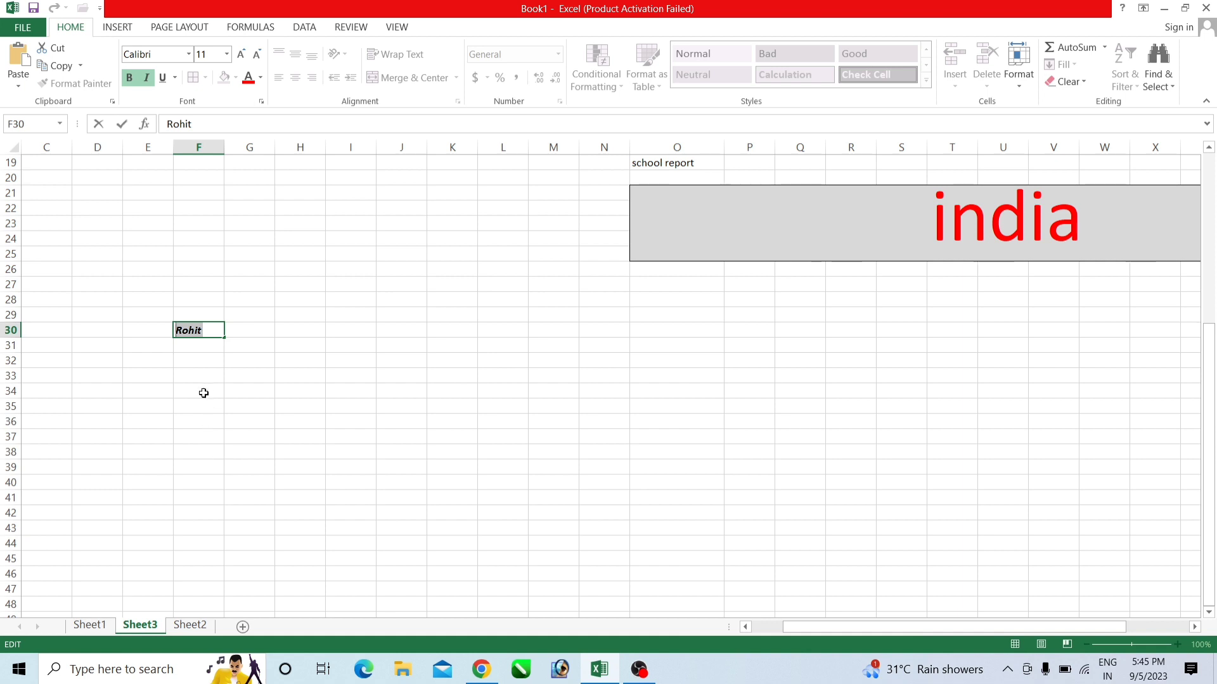
Step: Underline the bold italic name's text in cell F30
click(216, 360)
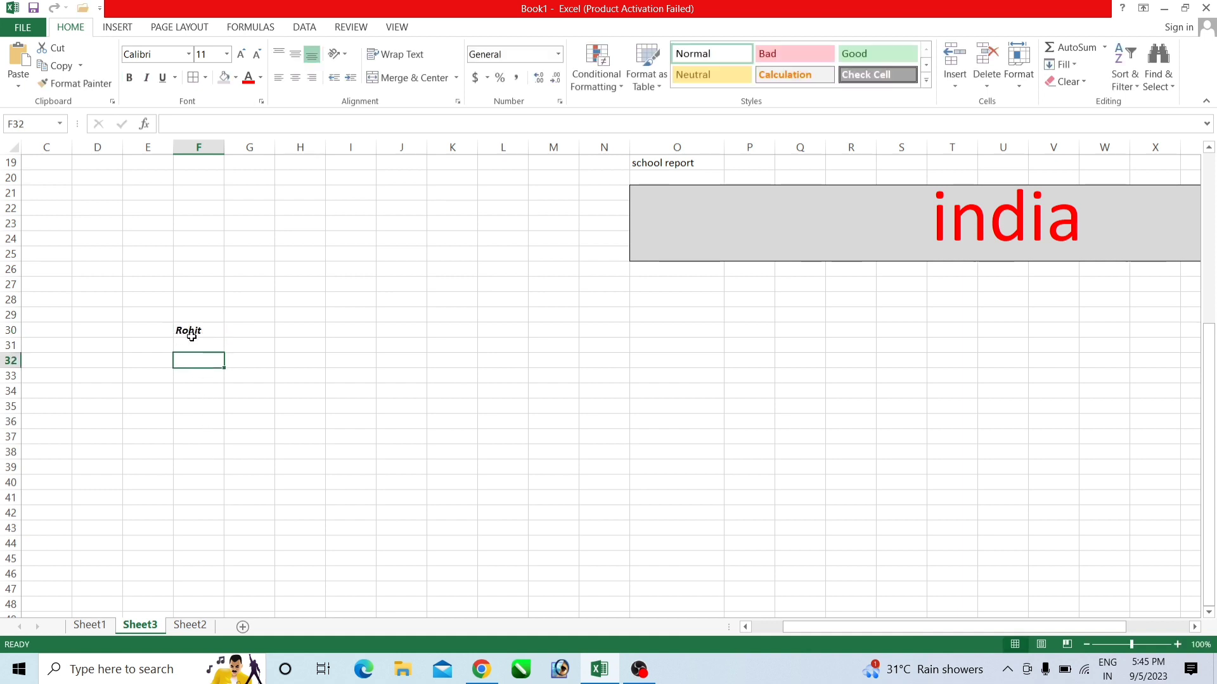
click(206, 330)
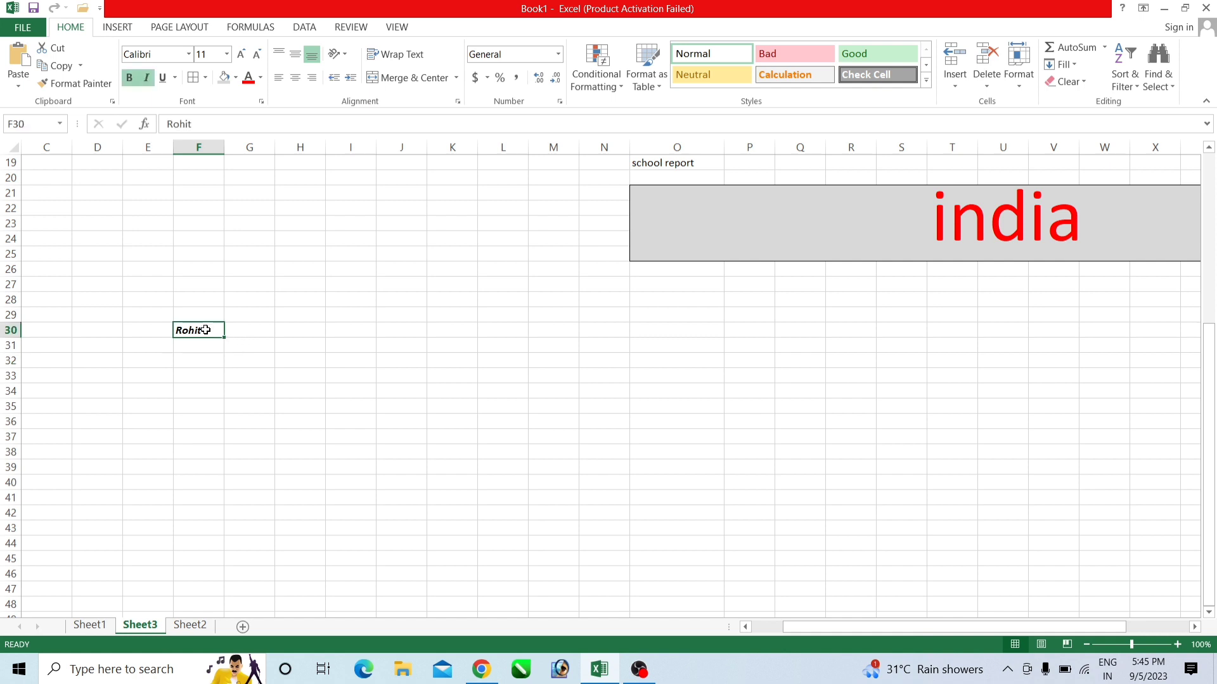
double_click(206, 330)
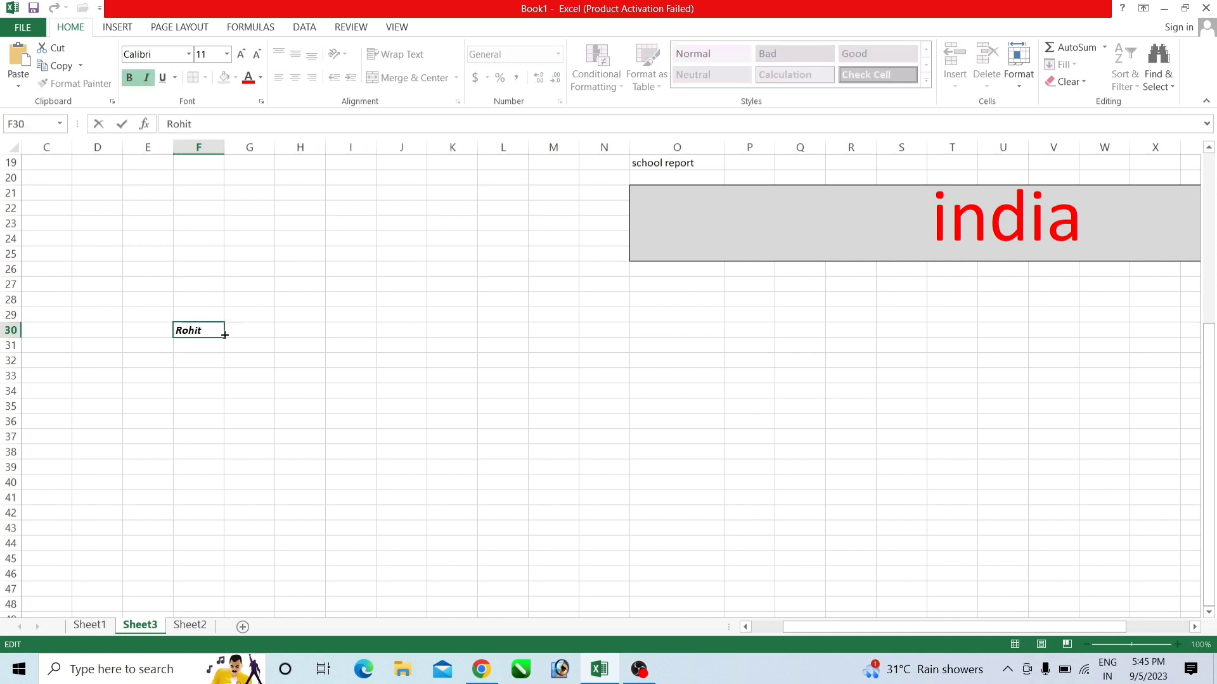
drag(204, 330, 173, 324)
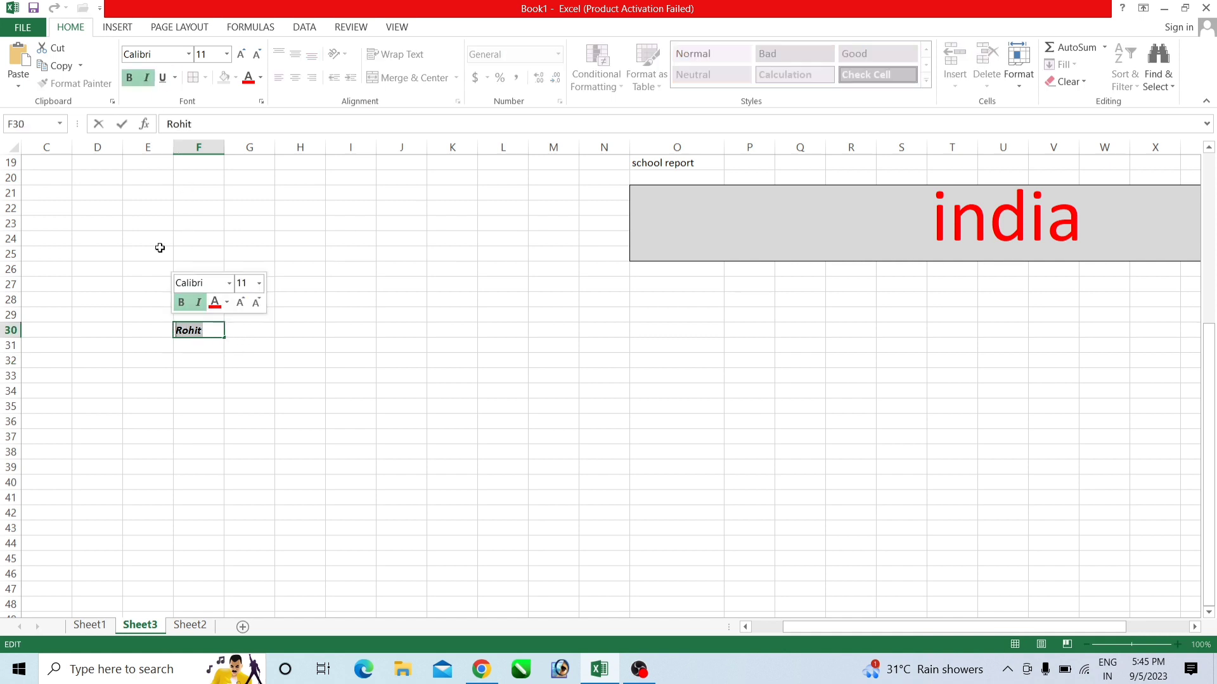
click(163, 78)
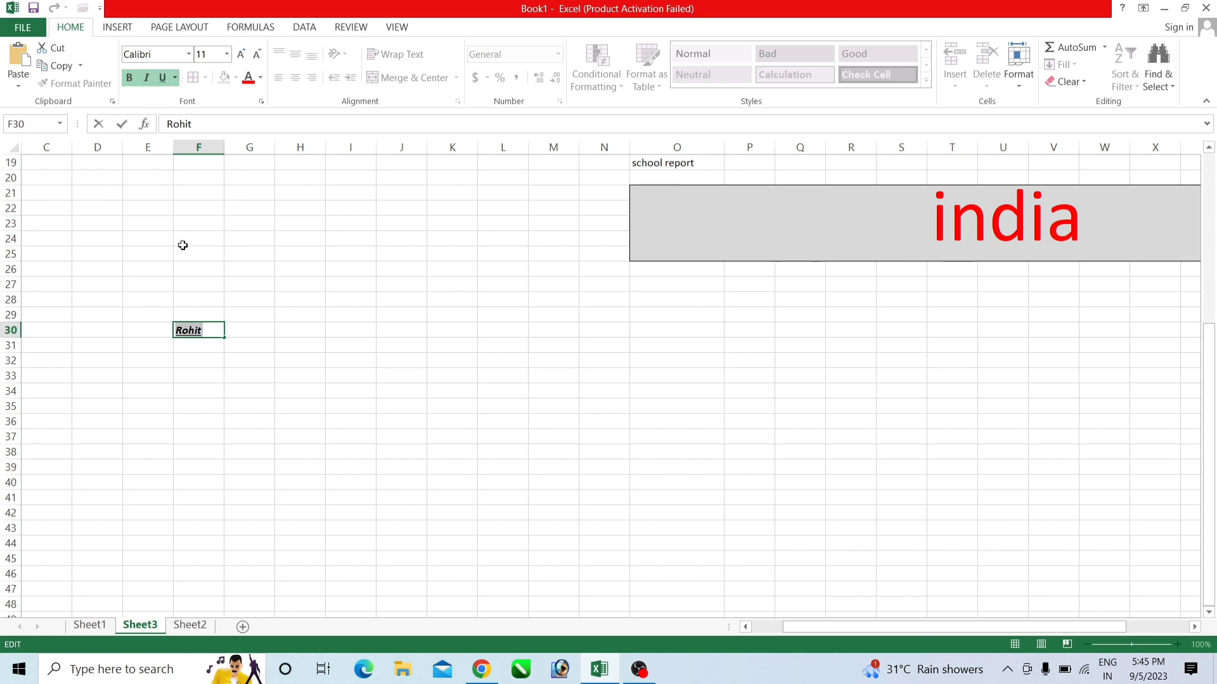
click(203, 374)
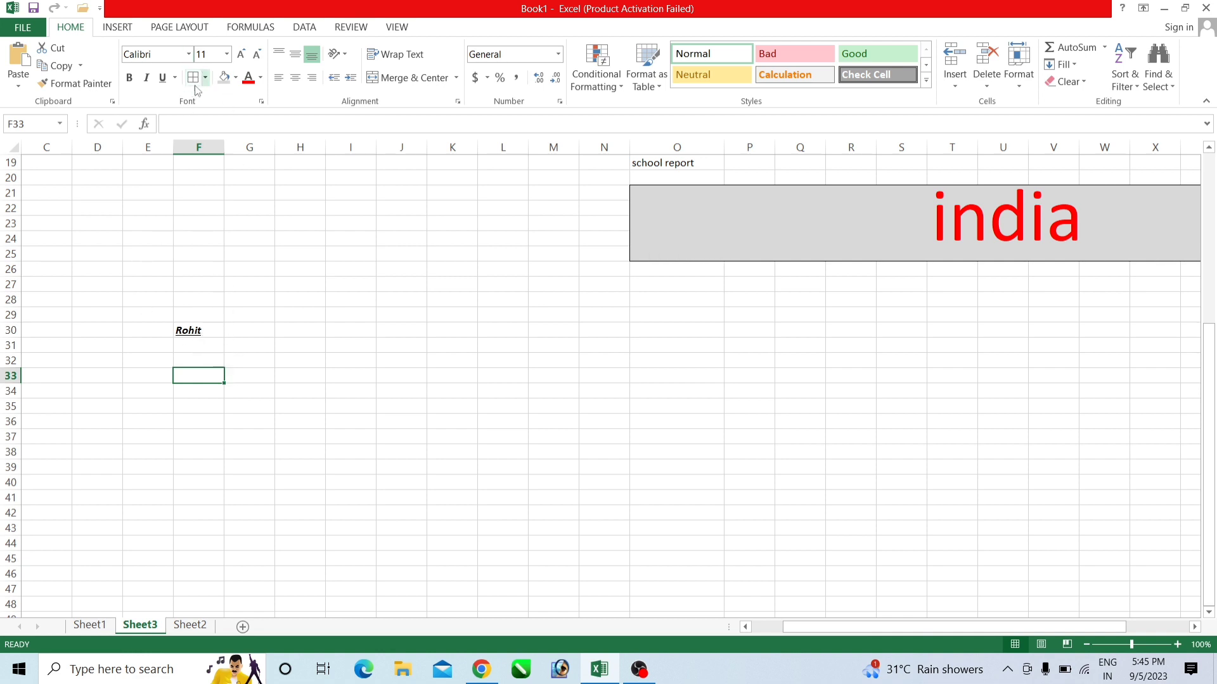
Step: Enter three lowercase first names down cells G30 to G32
click(241, 331)
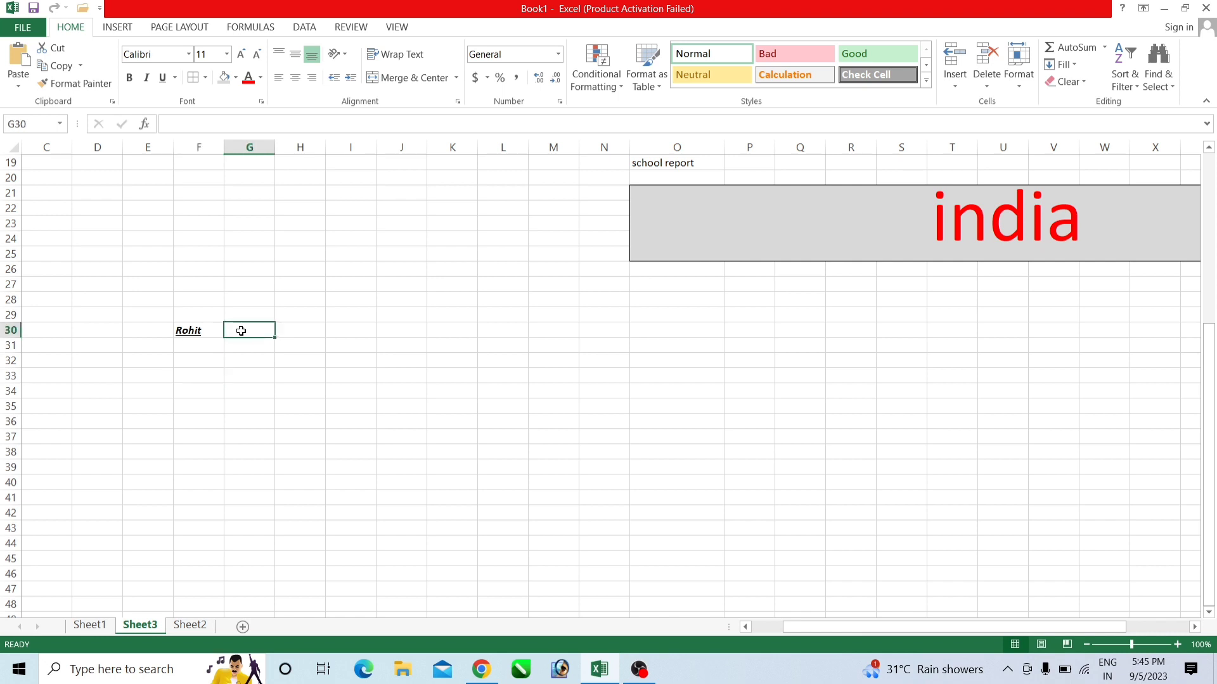
text(ro)
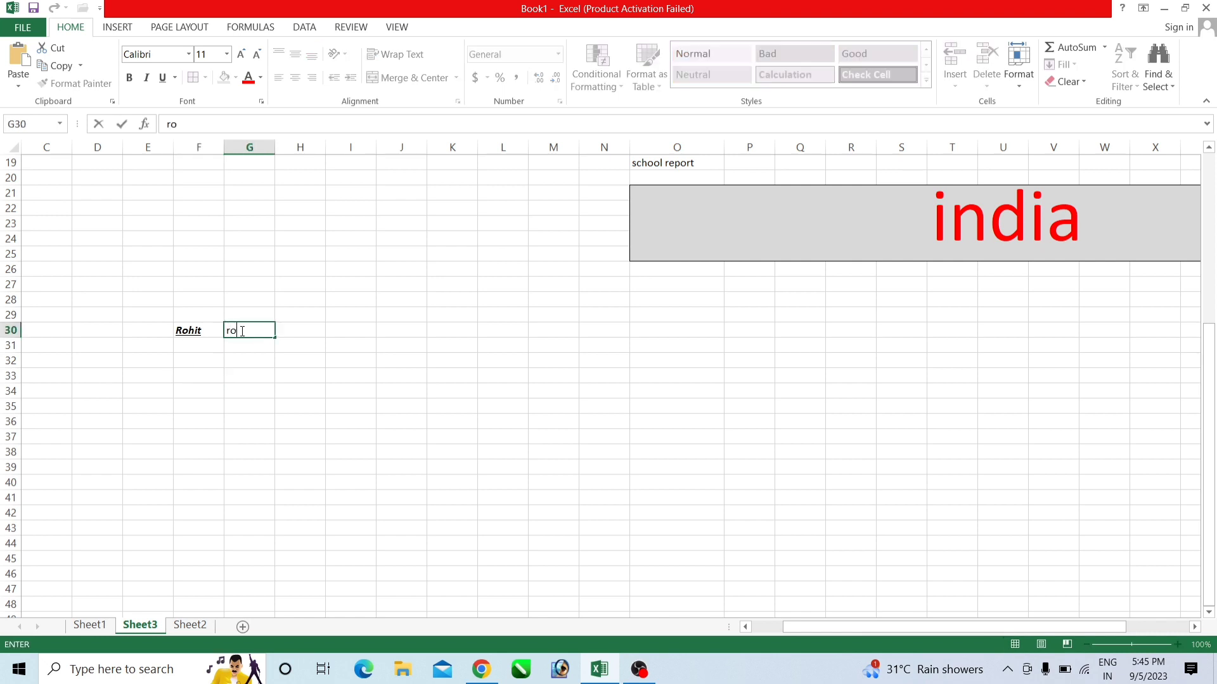
text(shan)
key(Return)
text(sohe)
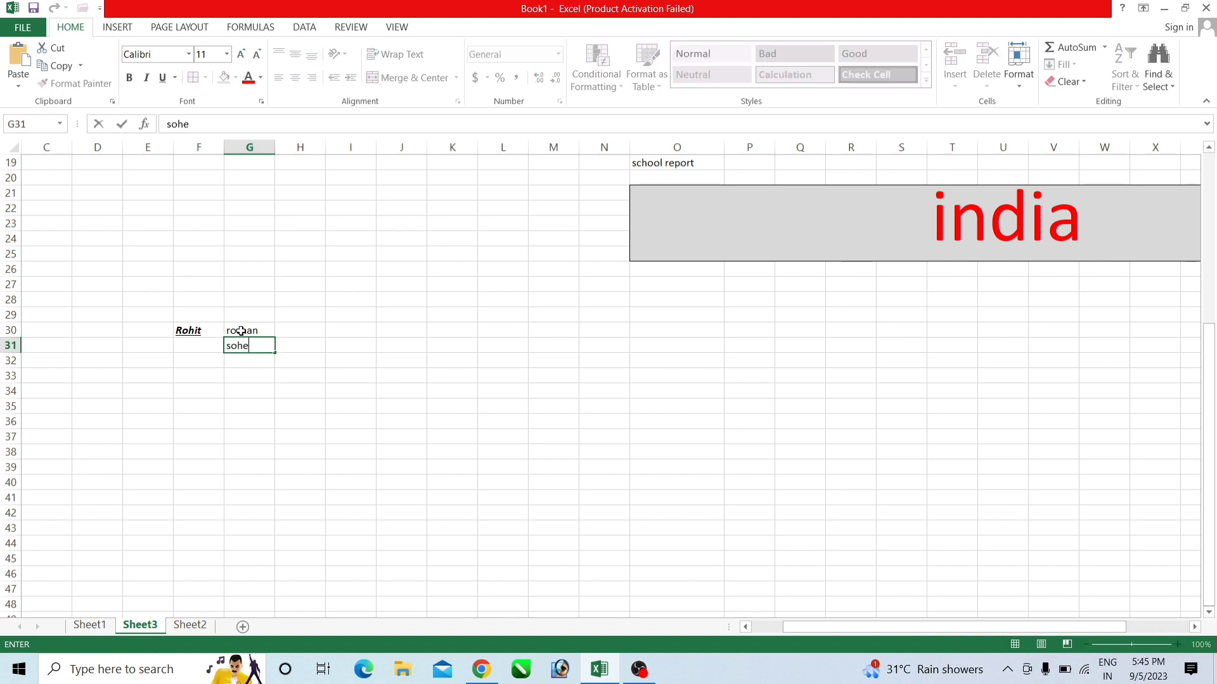
text(l)
key(Return)
text(nn)
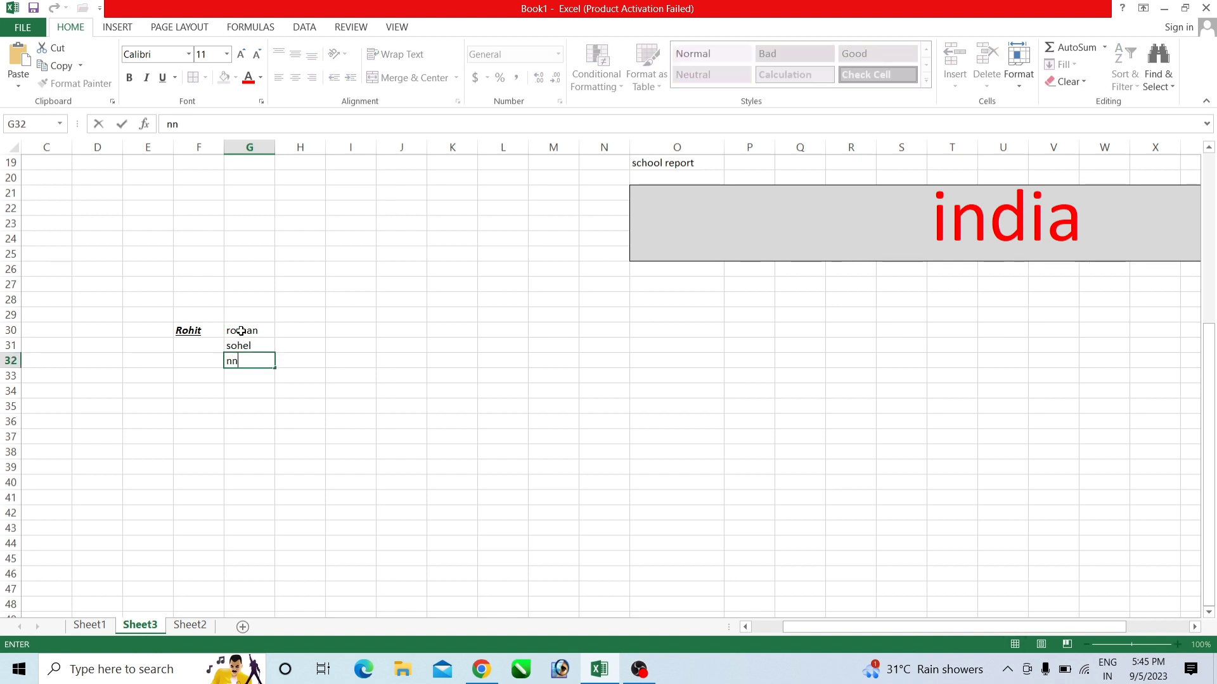
text(=)
key(BackSpace)
key(BackSpace)
text(ityu)
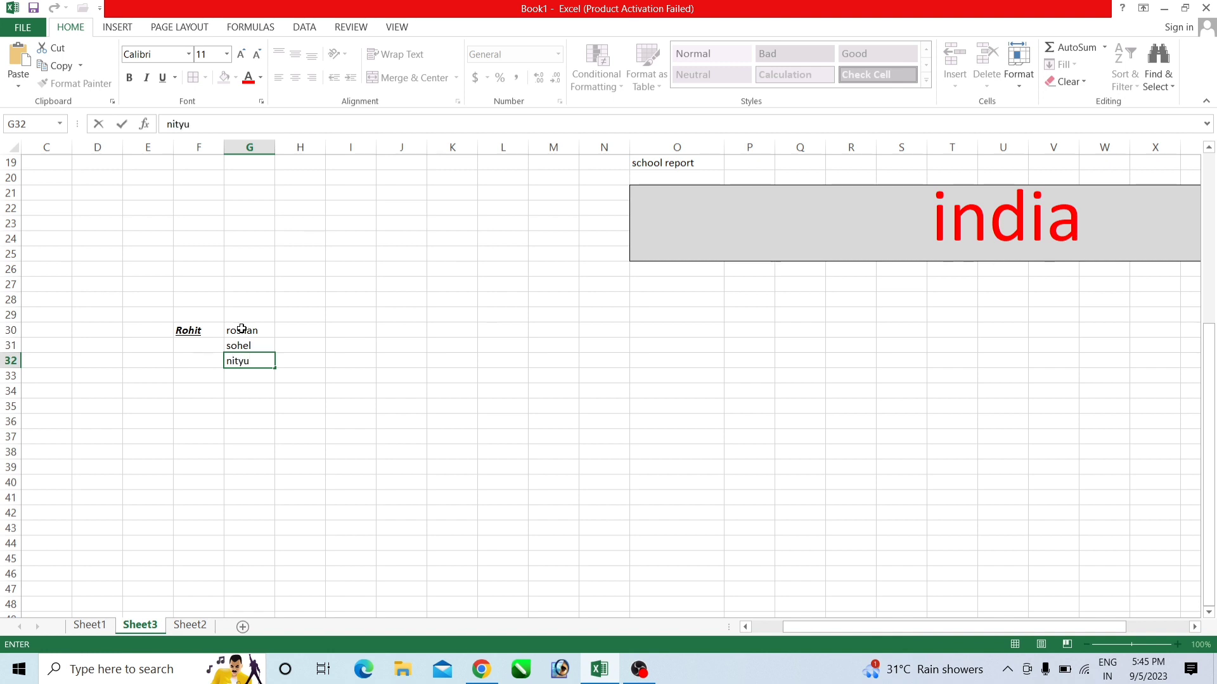
Step: Enter lowercase first names in cells F31 and F32 to complete the two-column list of names
click(205, 349)
text(san)
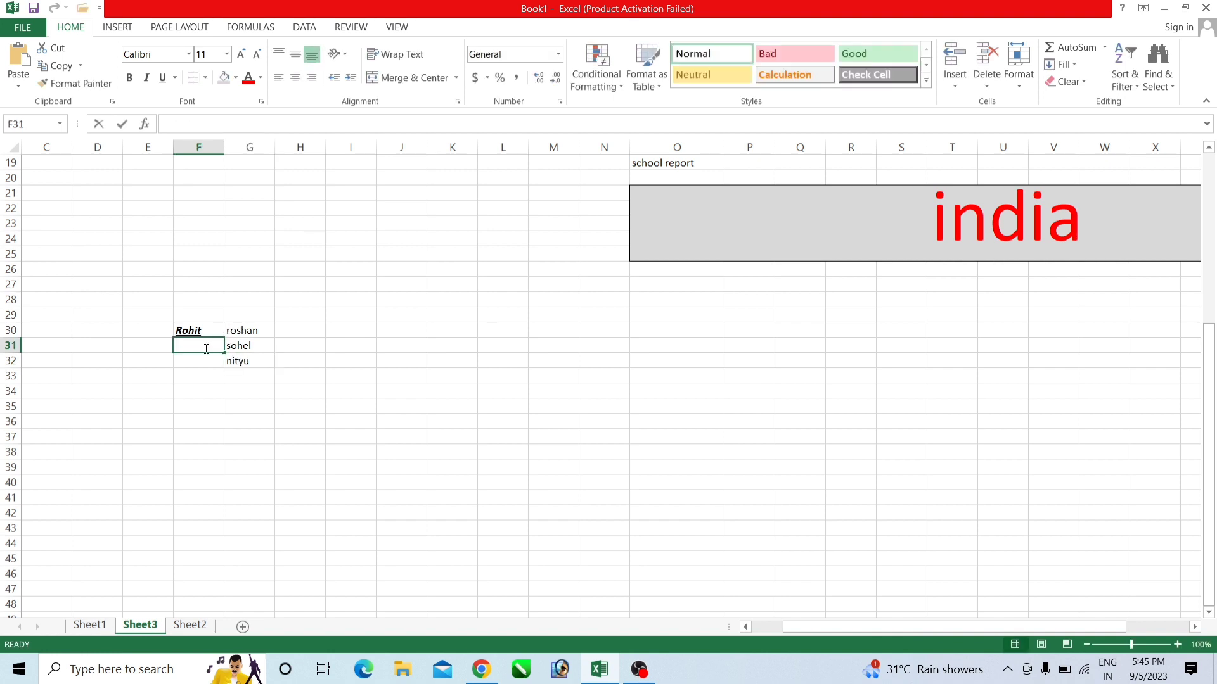
text(tosh)
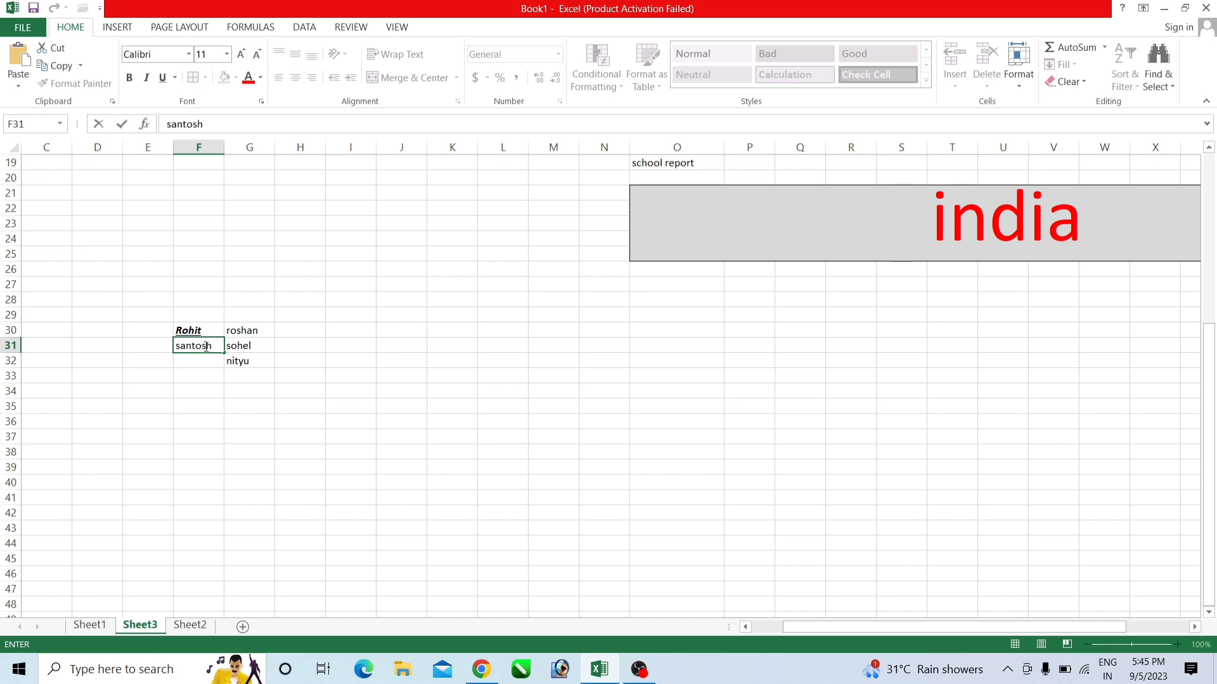
click(210, 362)
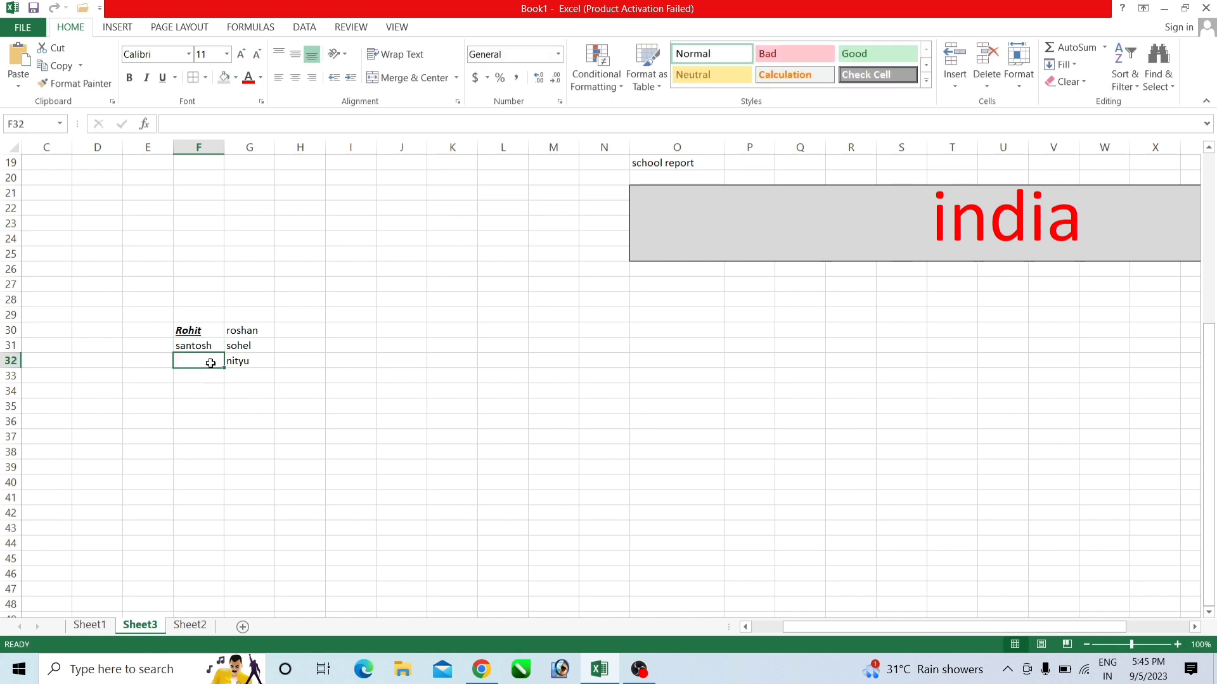
text(pawan)
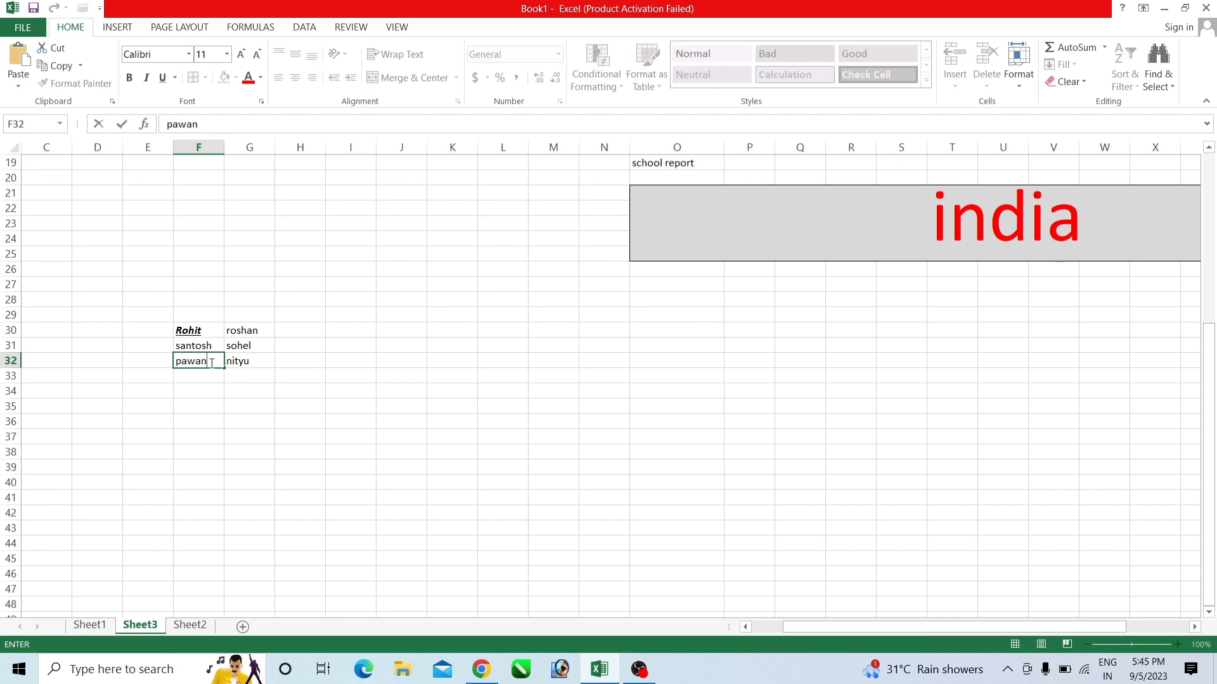
click(216, 400)
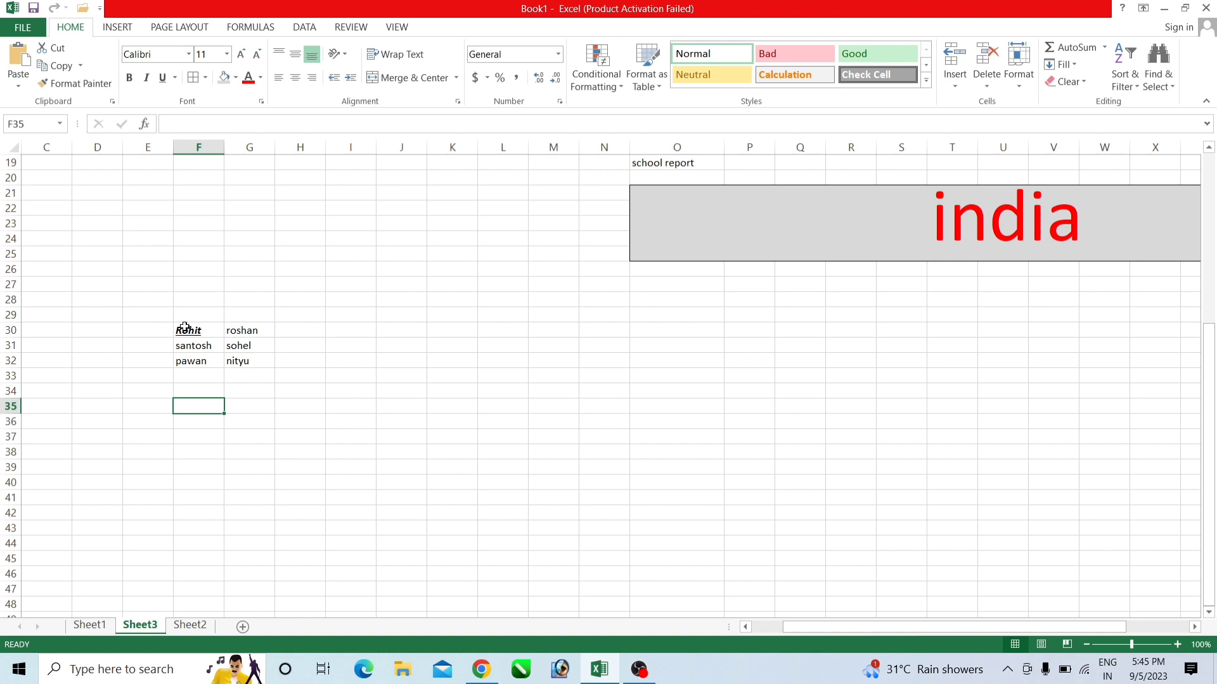
Step: Apply All Borders to the range F30:G32
drag(184, 327, 236, 356)
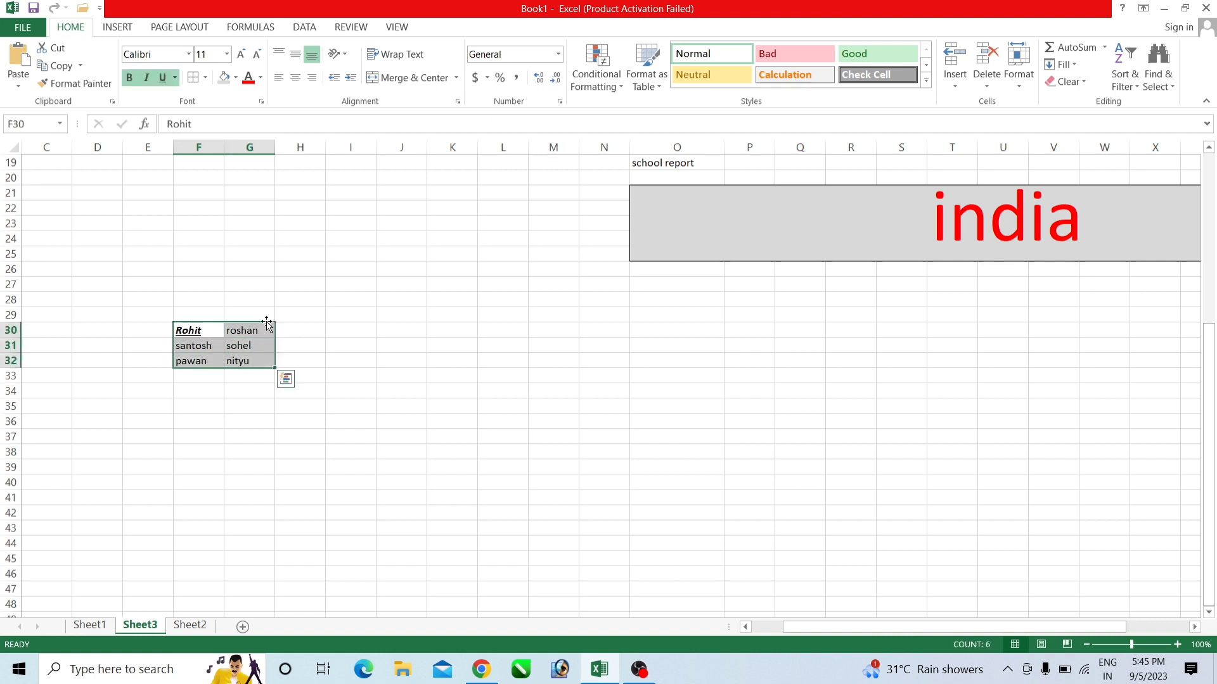
click(206, 78)
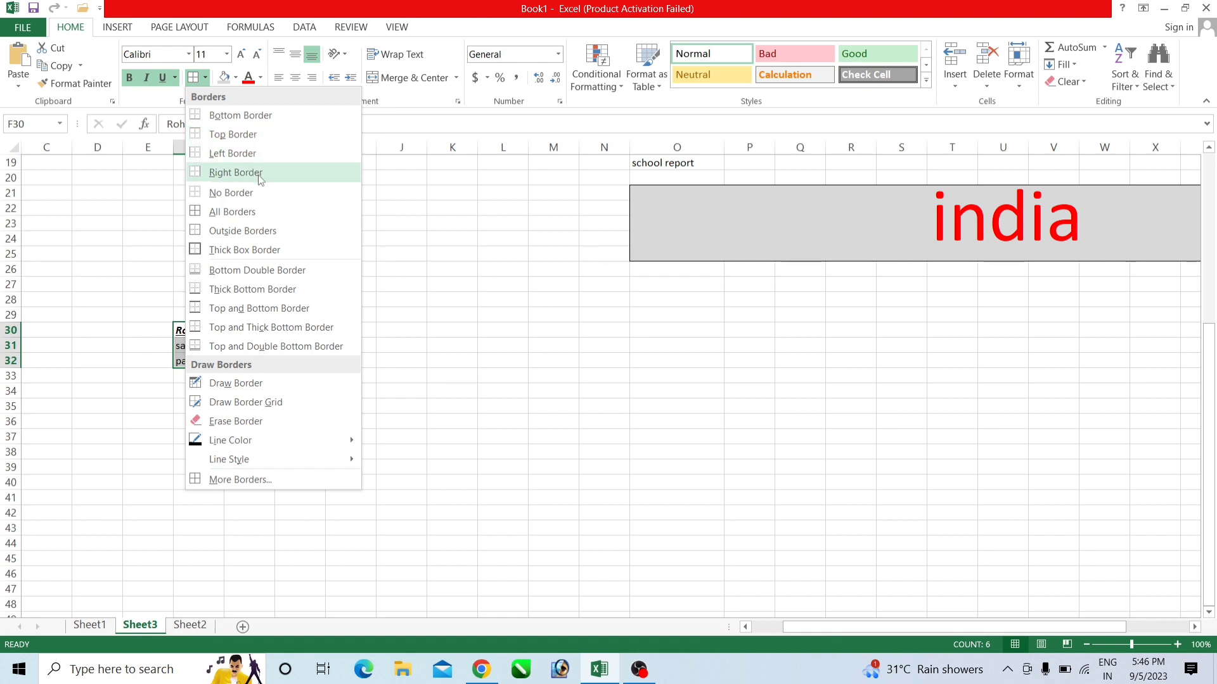
click(257, 211)
click(246, 387)
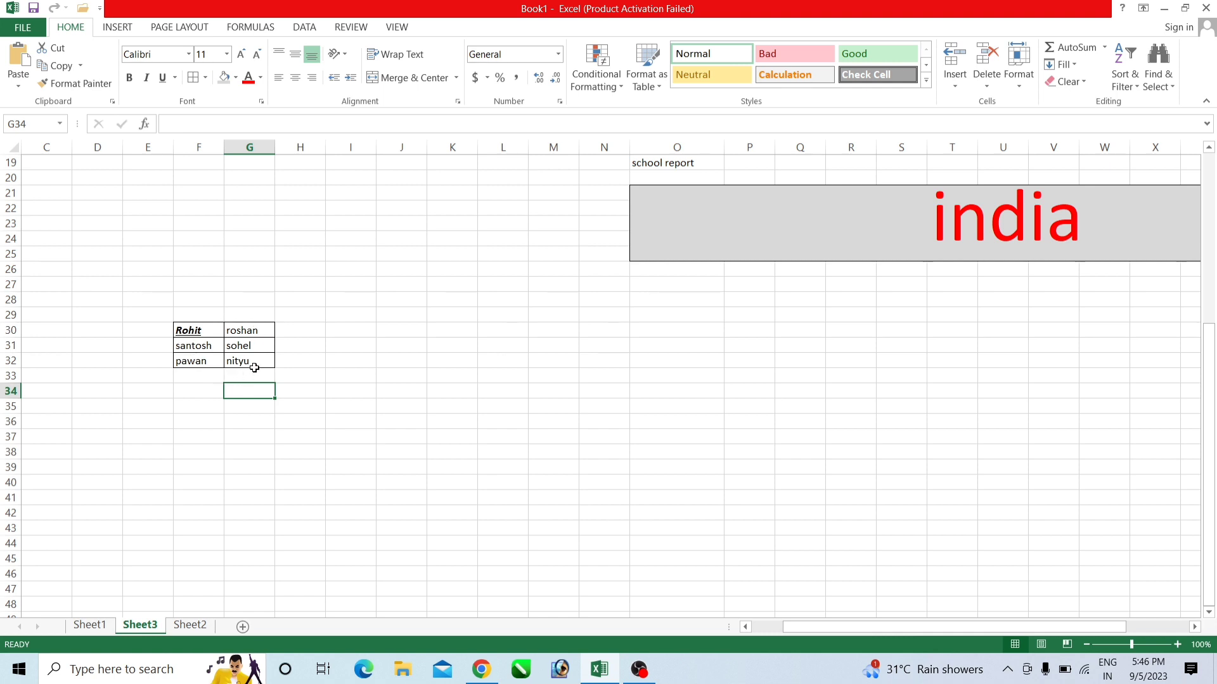
Step: Set the border line color to standard red and draw it over the borders of F30:G32
drag(201, 331, 247, 355)
click(205, 77)
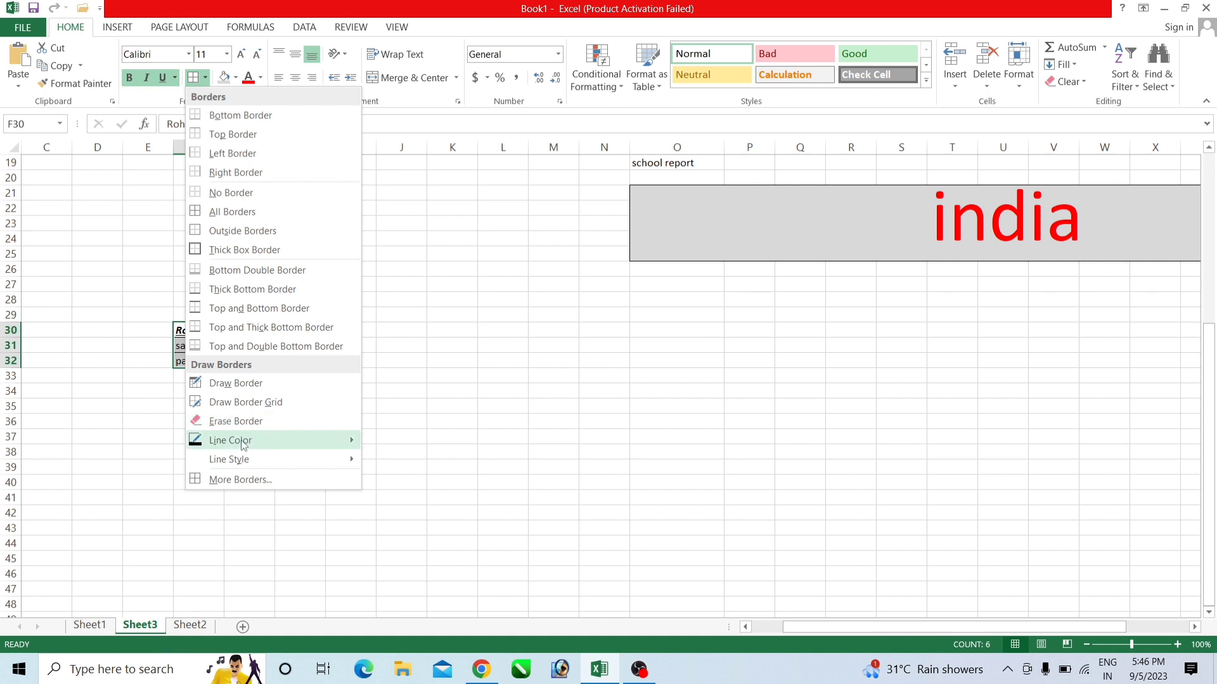
mouse_move(243, 445)
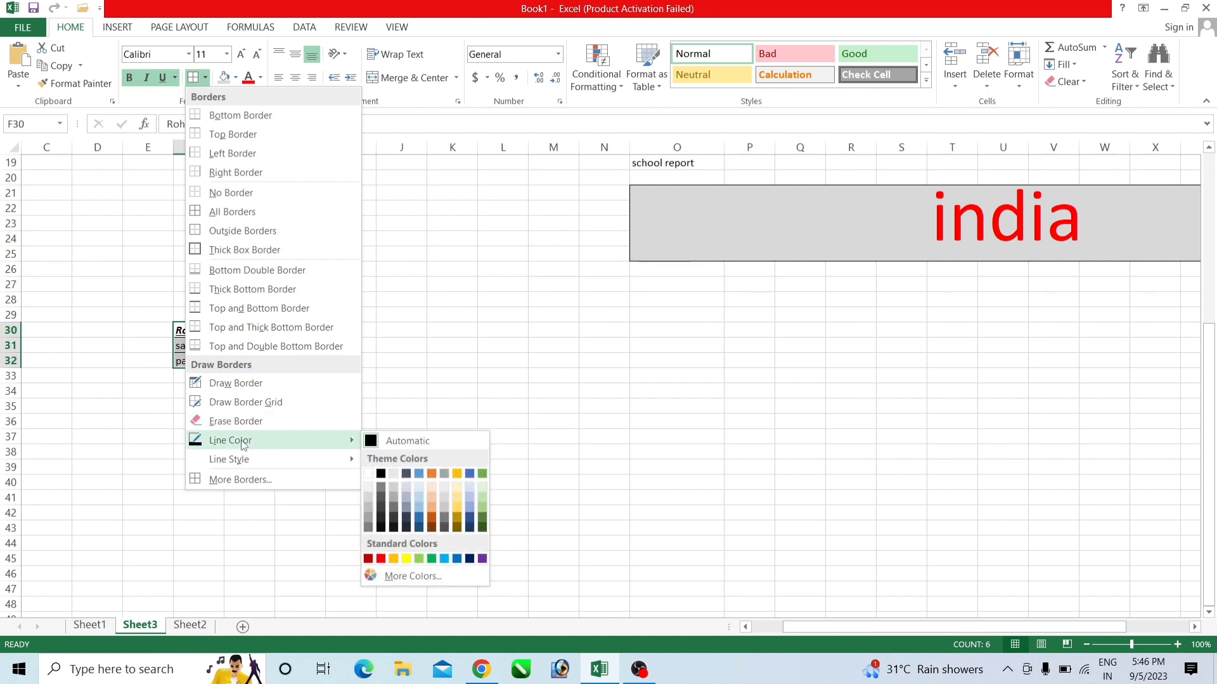
click(381, 559)
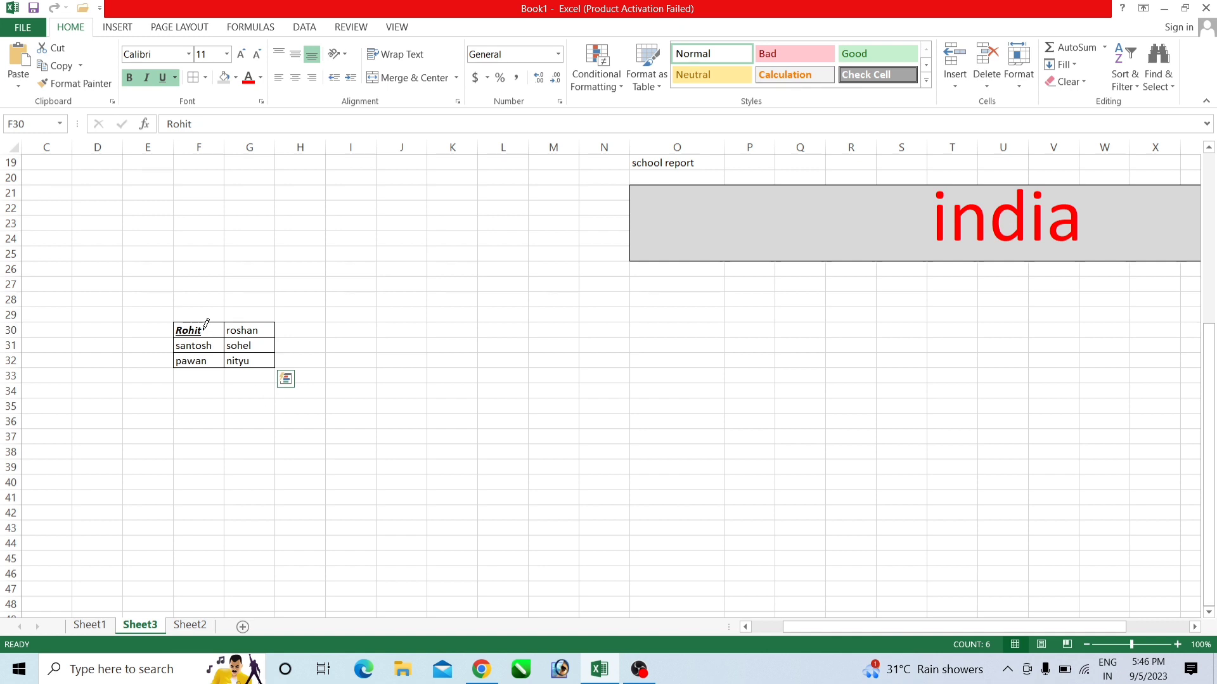
mouse_move(176, 314)
mouse_down()
mouse_move(263, 321)
mouse_move(270, 358)
mouse_up()
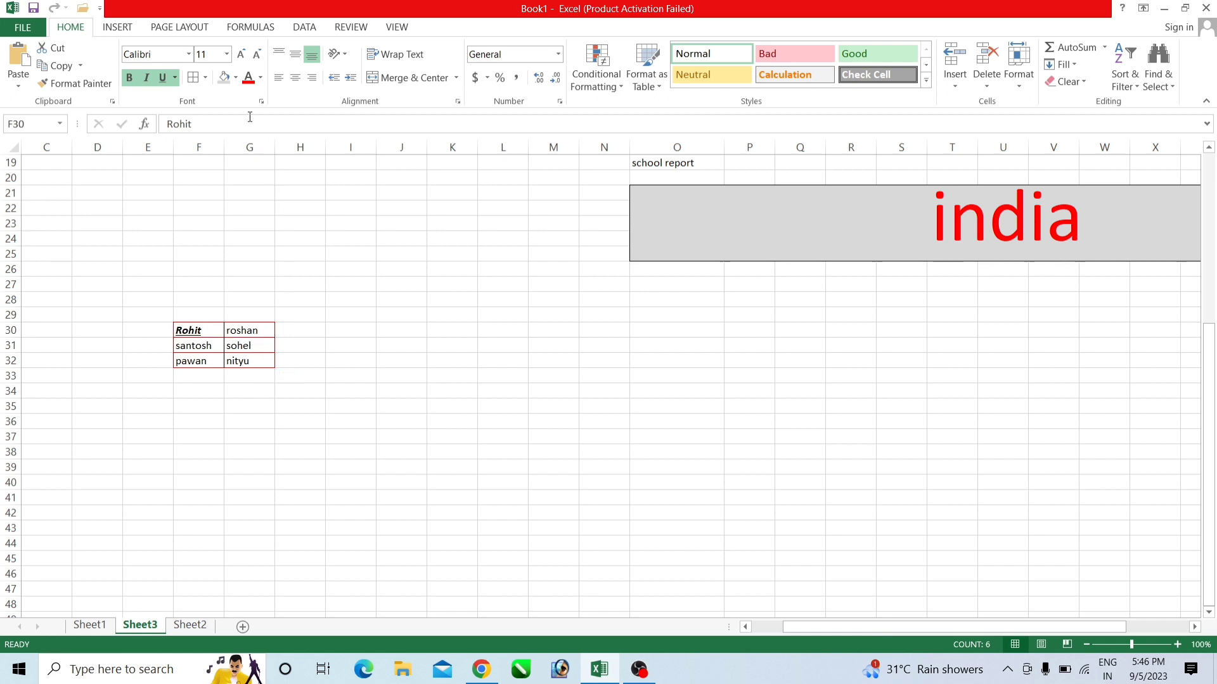
Step: Set the border line color to standard green and draw with it on cell F30
click(205, 77)
mouse_move(263, 440)
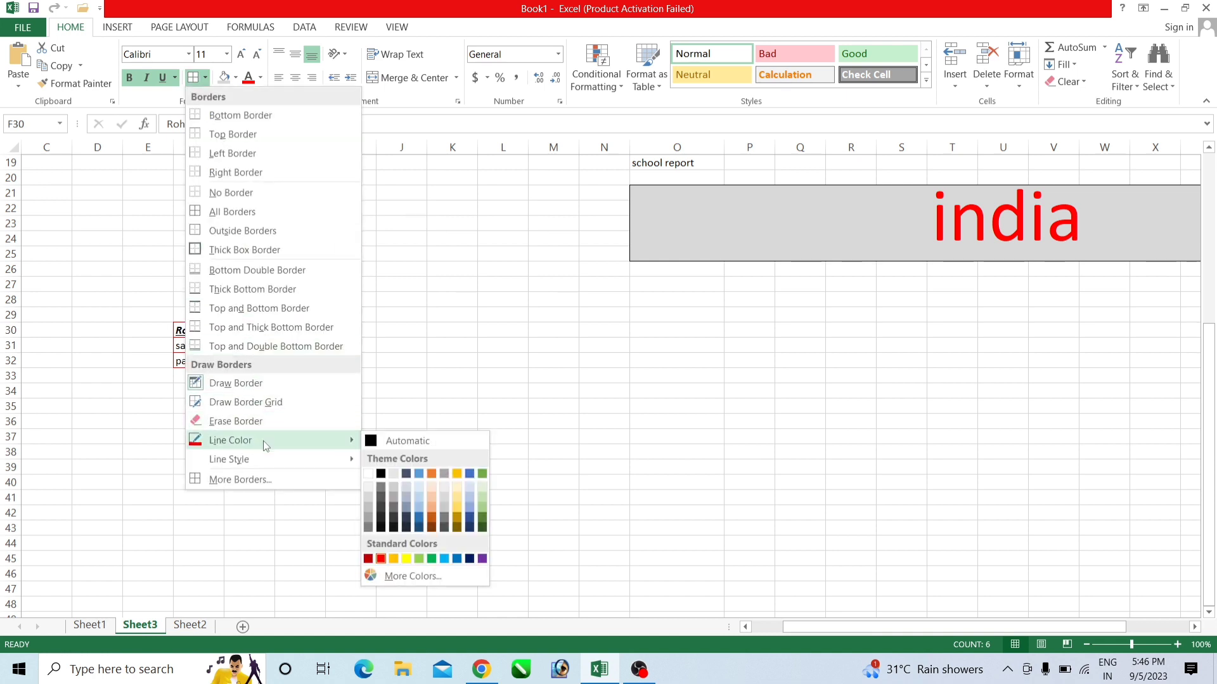
click(431, 558)
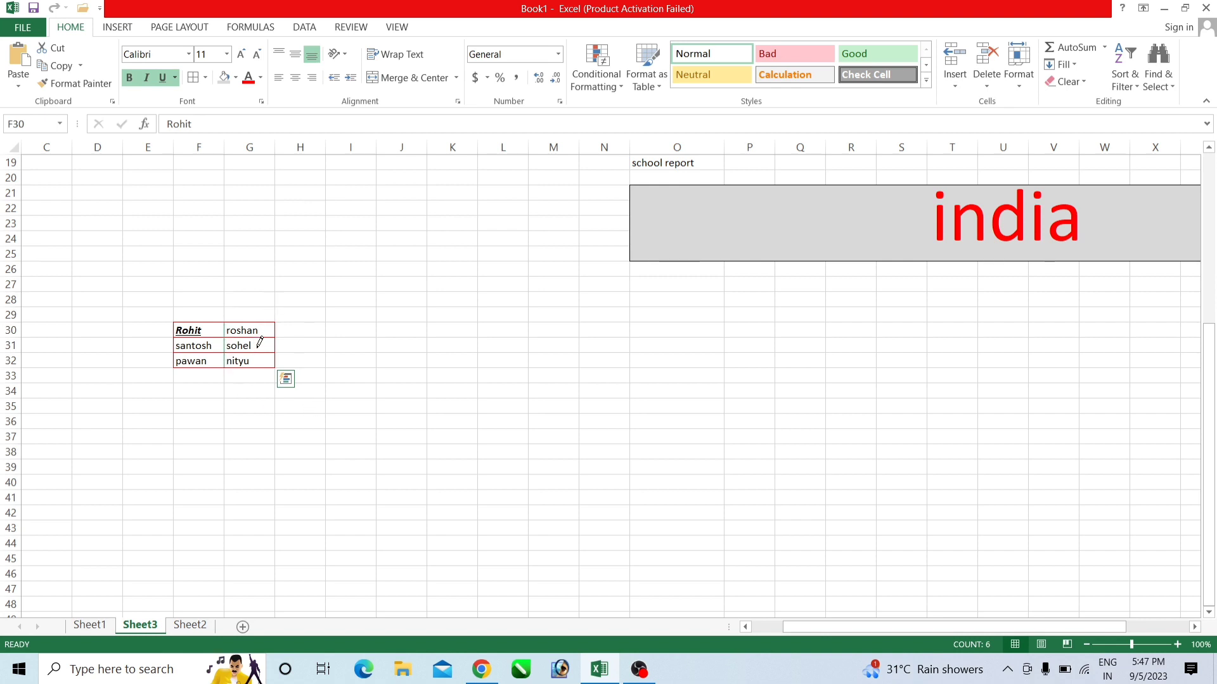
click(205, 77)
mouse_move(298, 440)
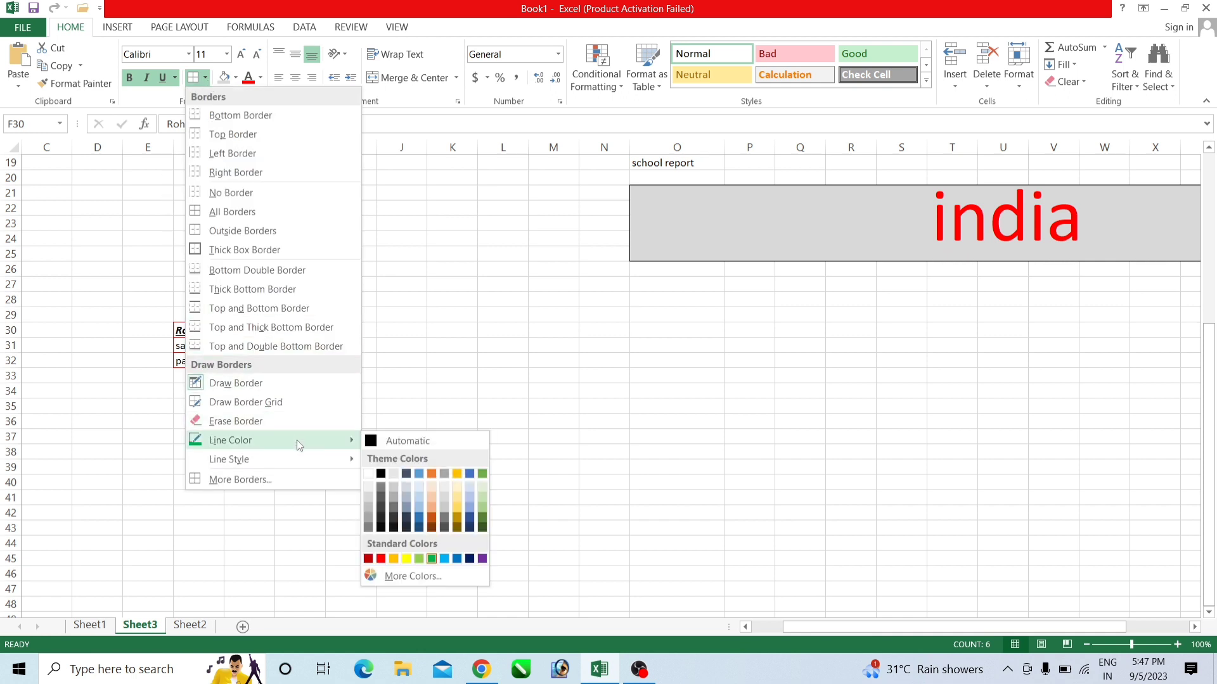
mouse_move(292, 464)
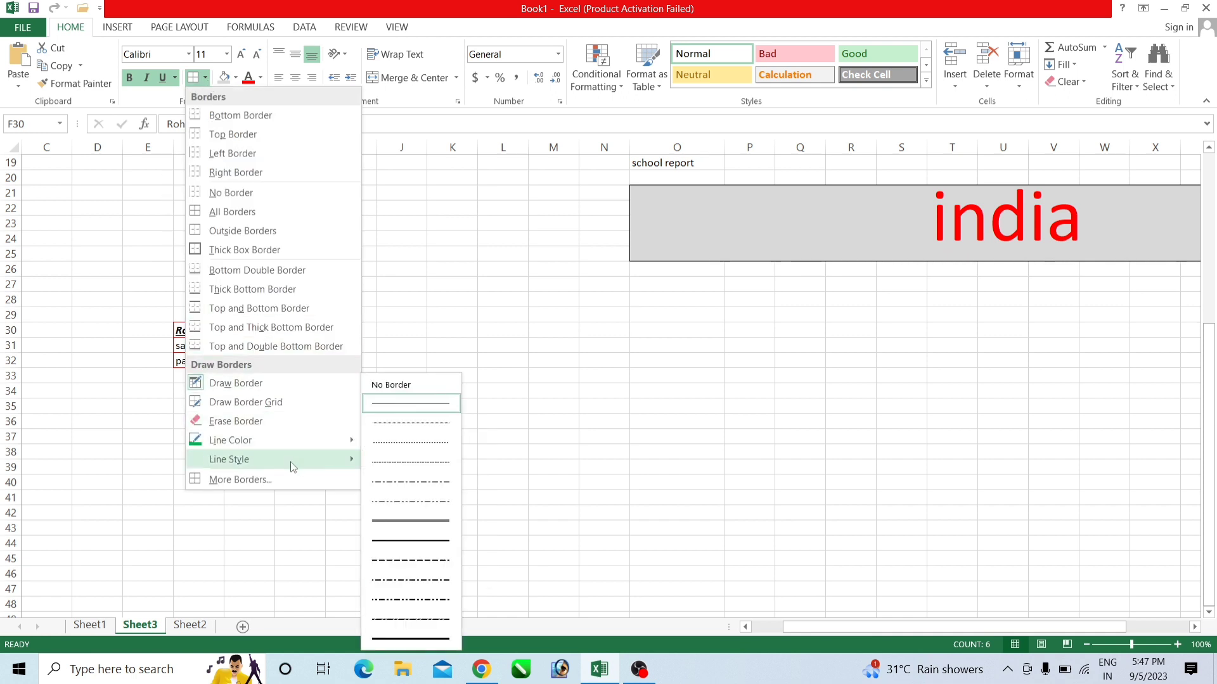
click(228, 421)
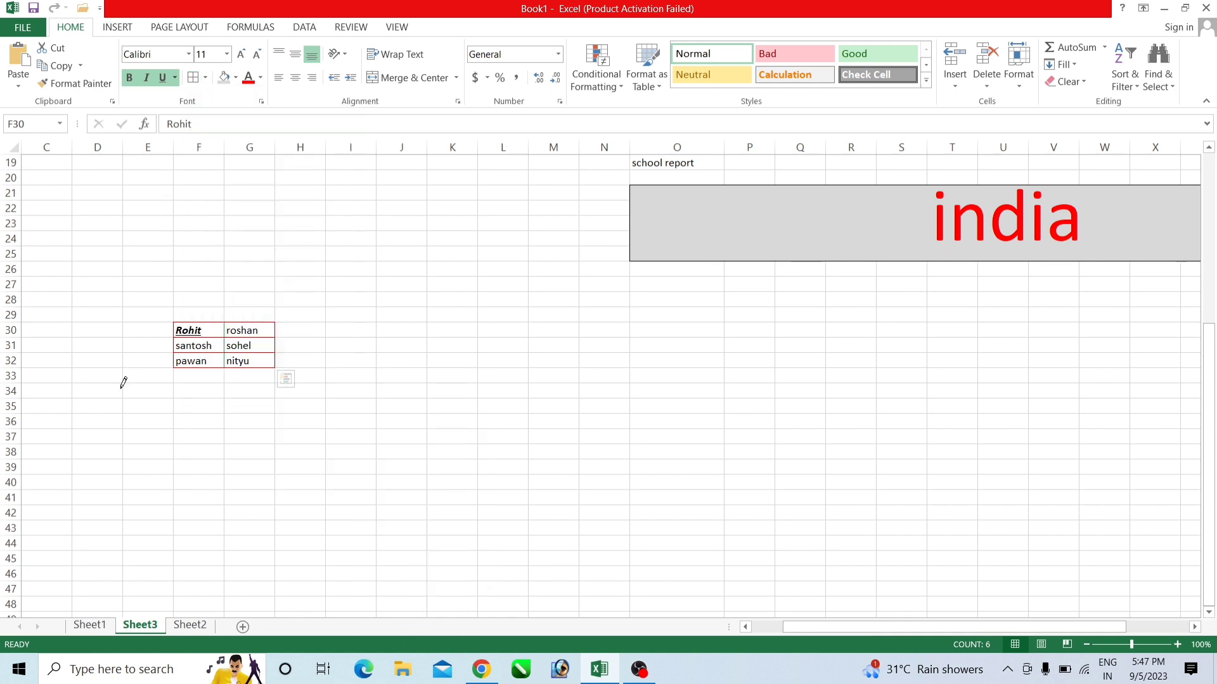
click(185, 325)
Step: Apply a green Bottom Border and All Borders to the range F30:G32
click(206, 77)
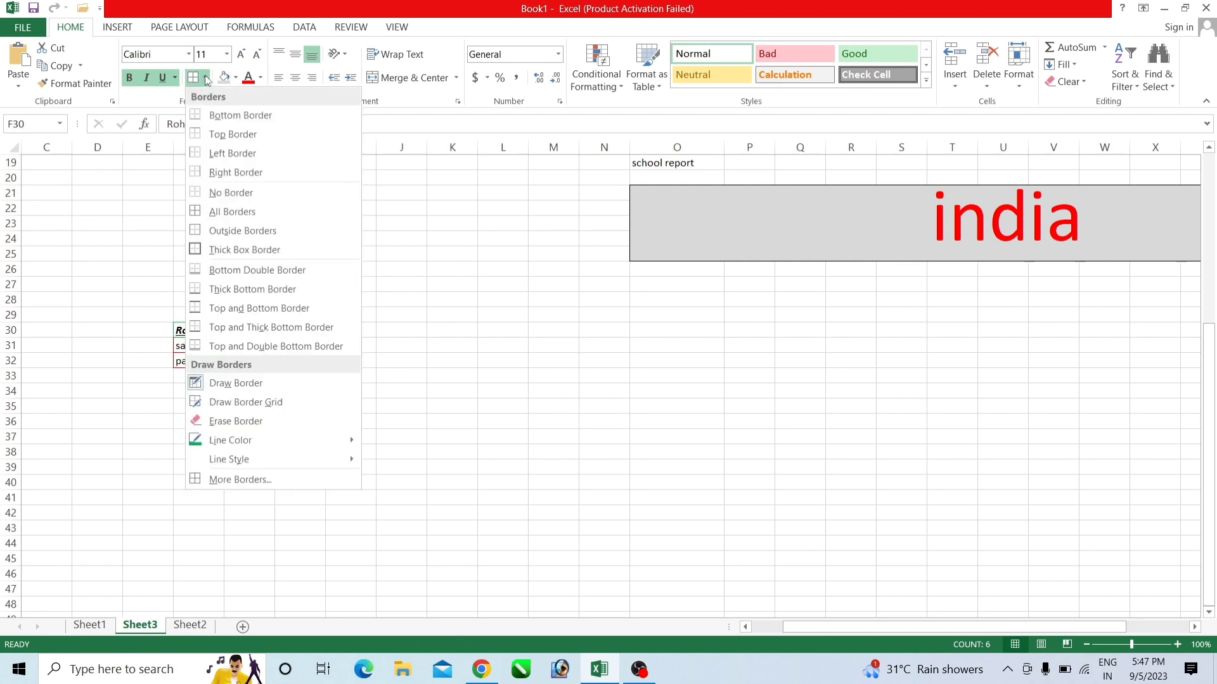
click(231, 115)
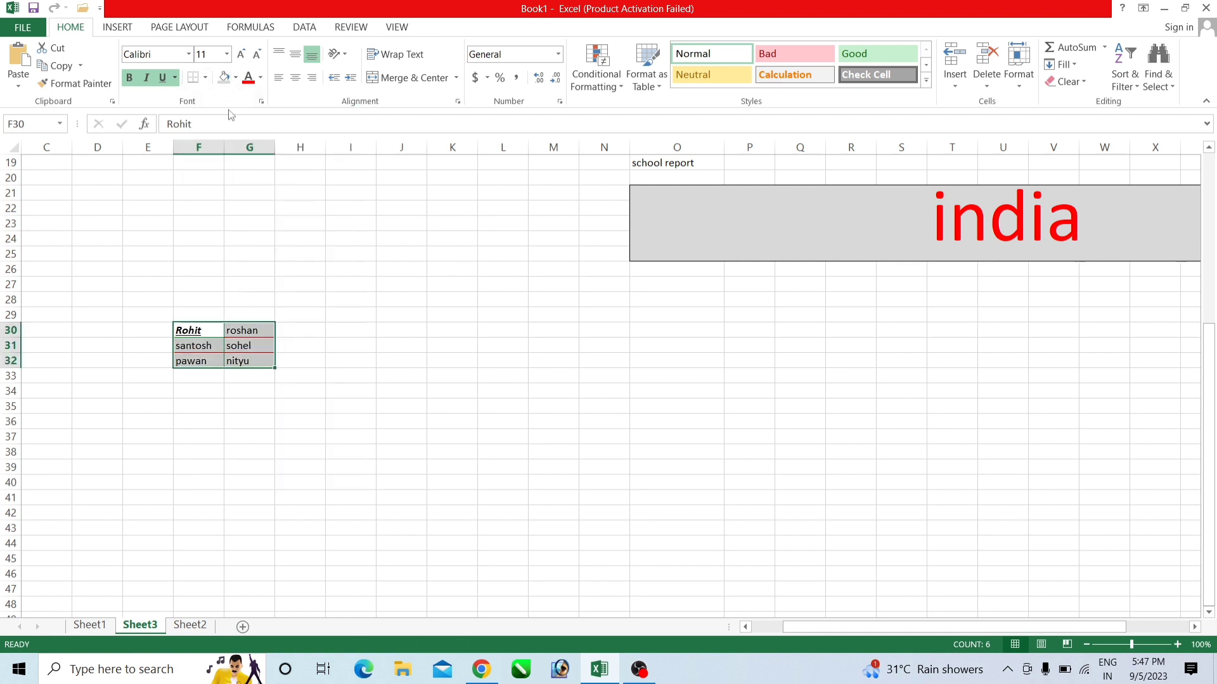
click(205, 77)
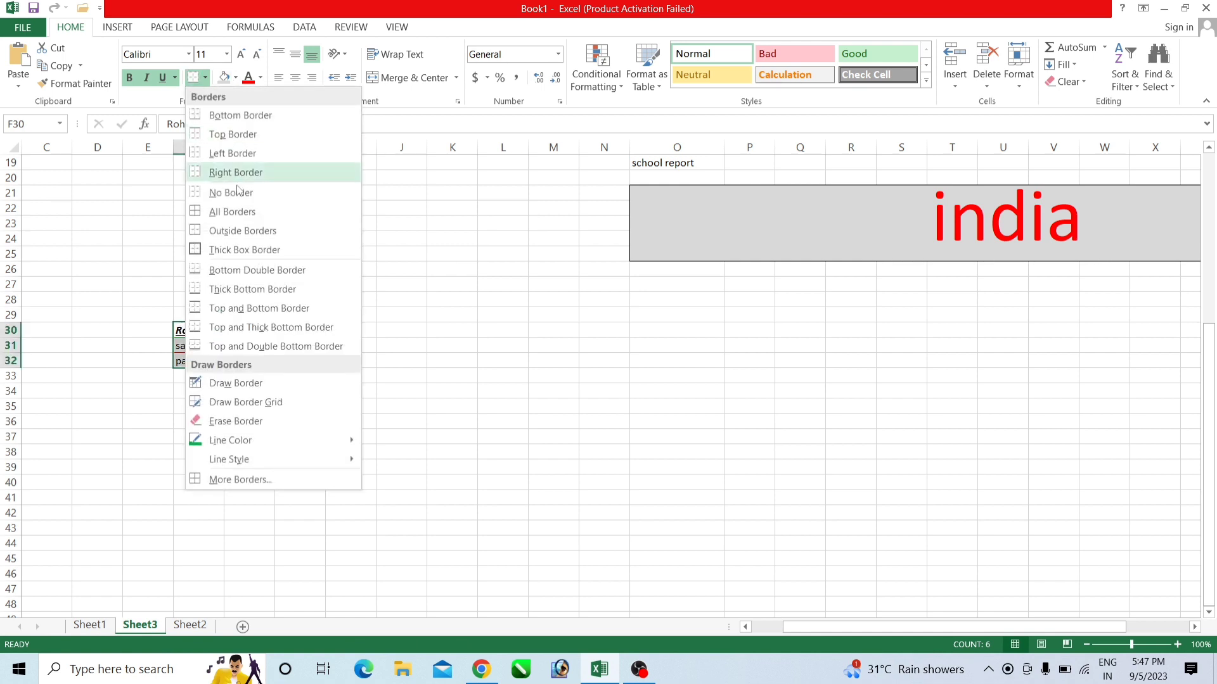
click(240, 231)
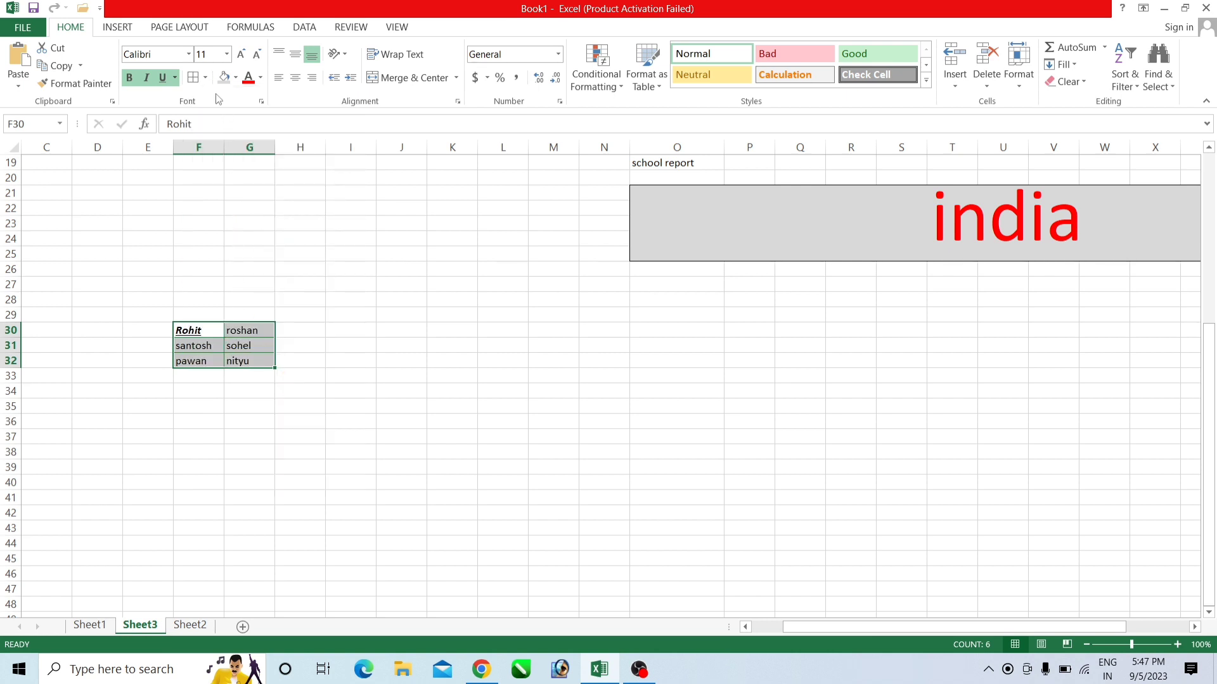
Step: Set the border line style to the slanted dash-dot line
click(204, 77)
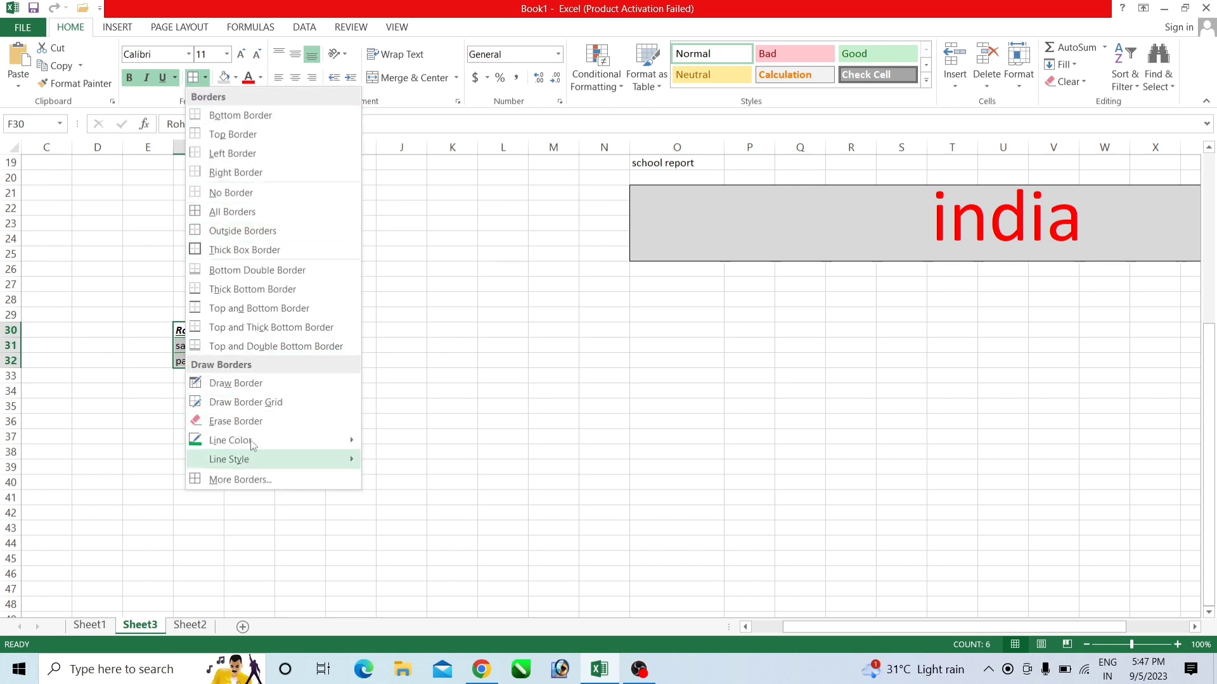
mouse_move(252, 461)
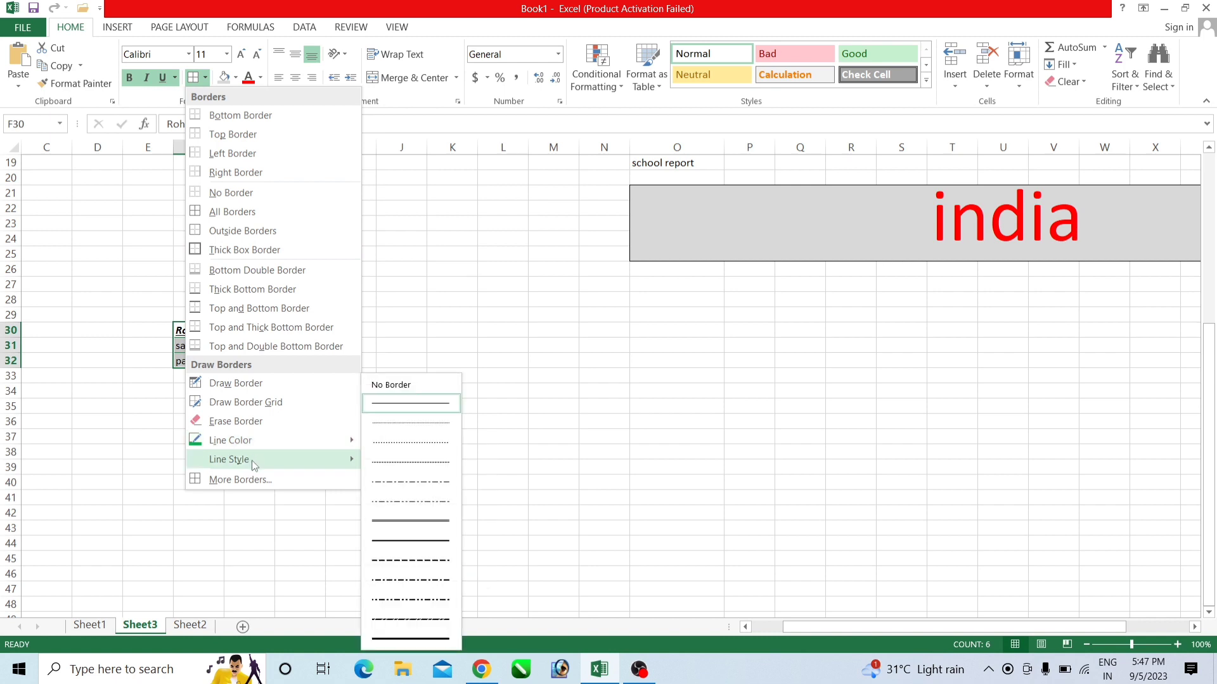
click(409, 622)
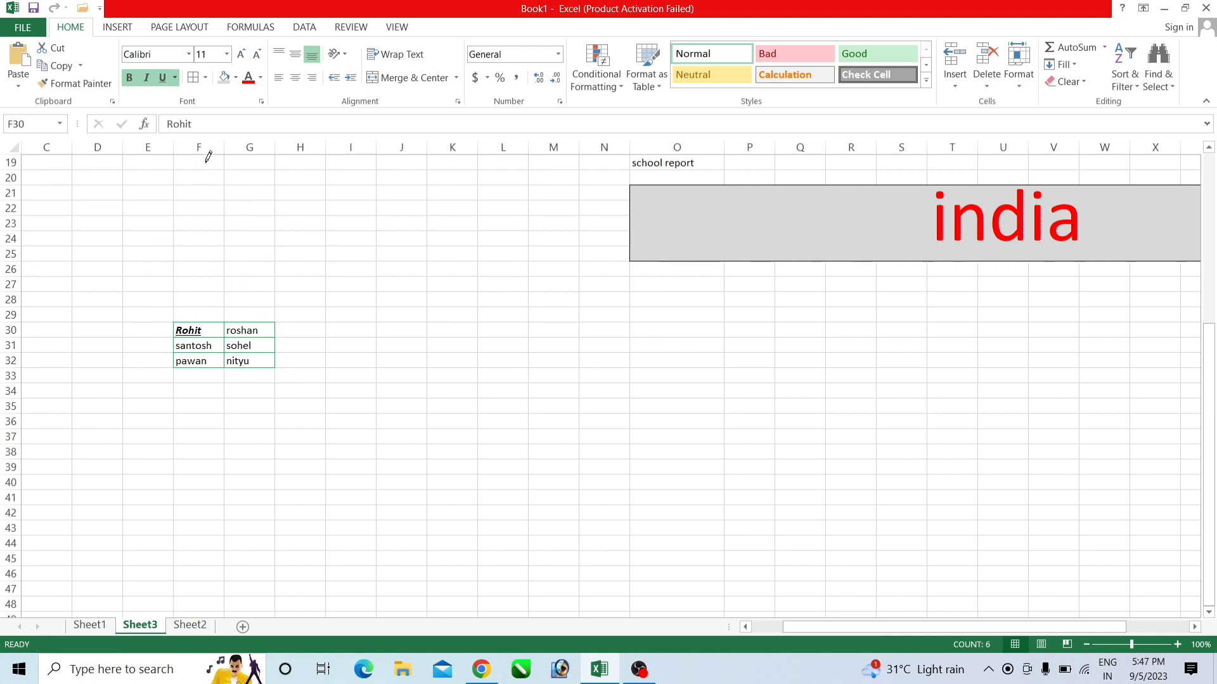
click(205, 77)
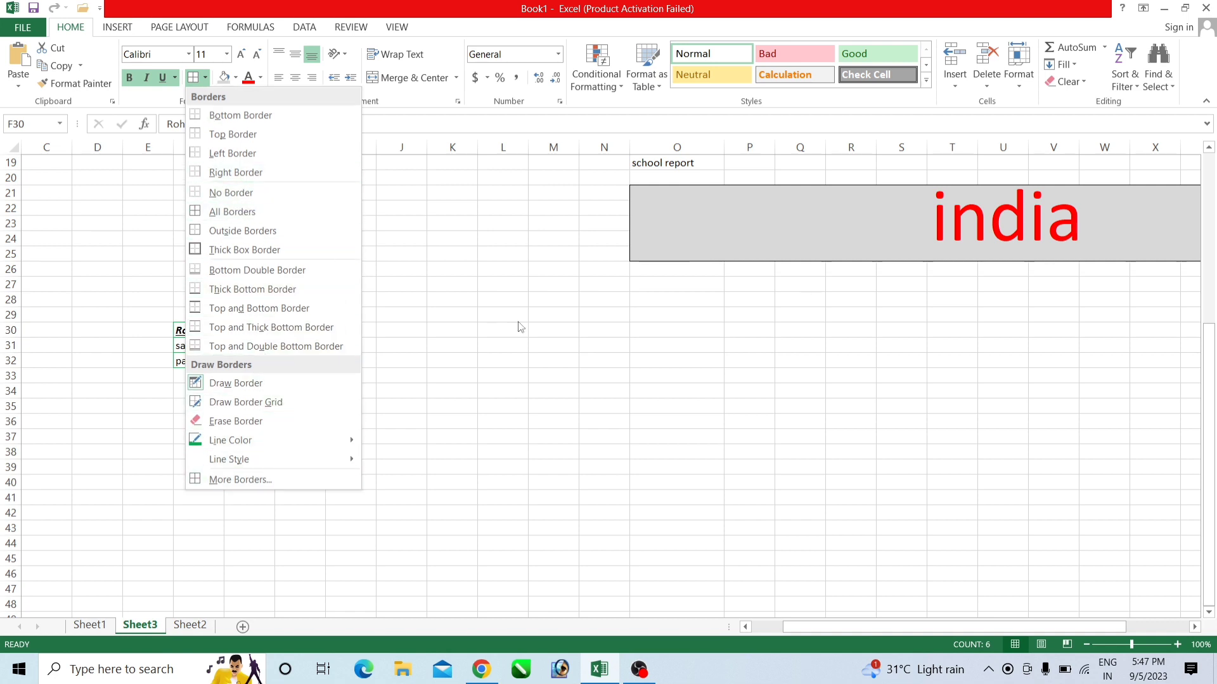
key(Escape)
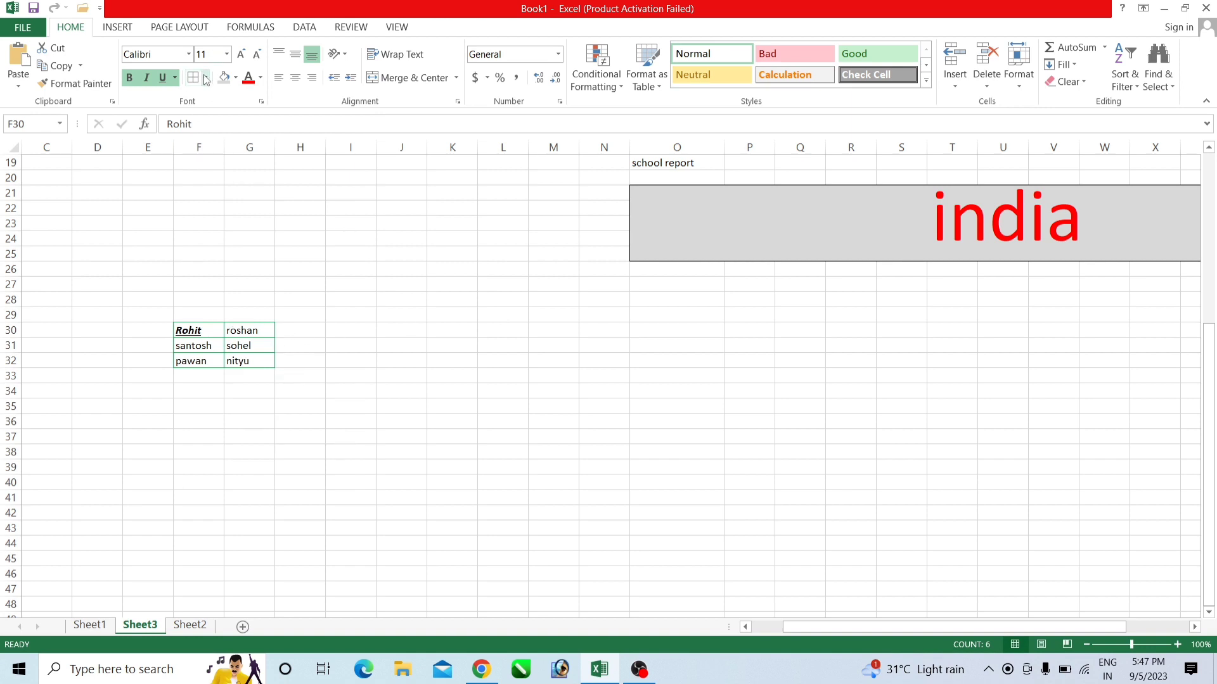
Step: Remove all borders from the range F30:G32
click(205, 78)
click(248, 193)
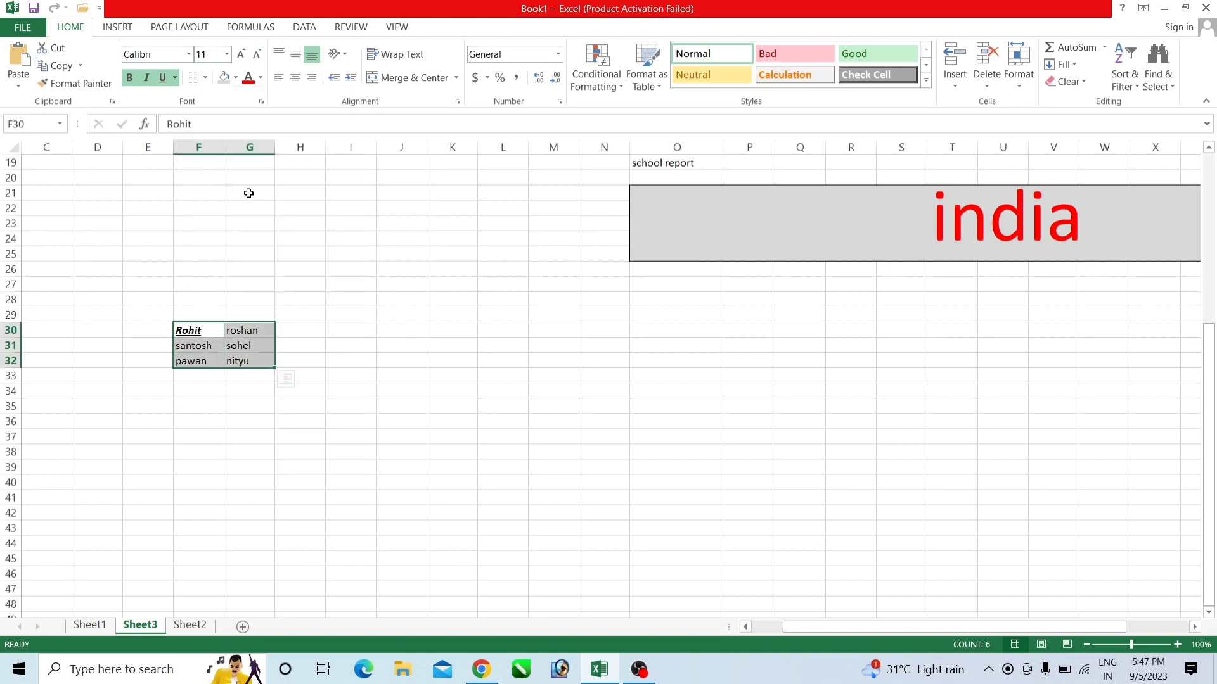
click(383, 417)
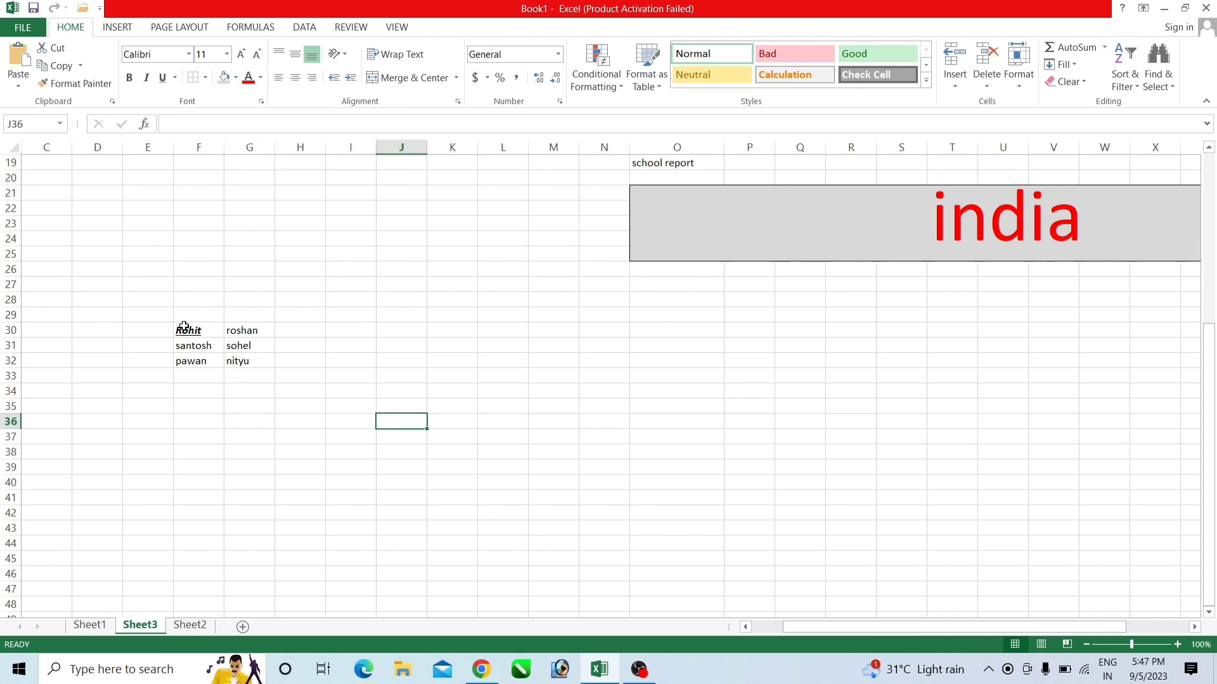
Step: Fill the range F30:G32 with standard light blue
drag(184, 329, 269, 364)
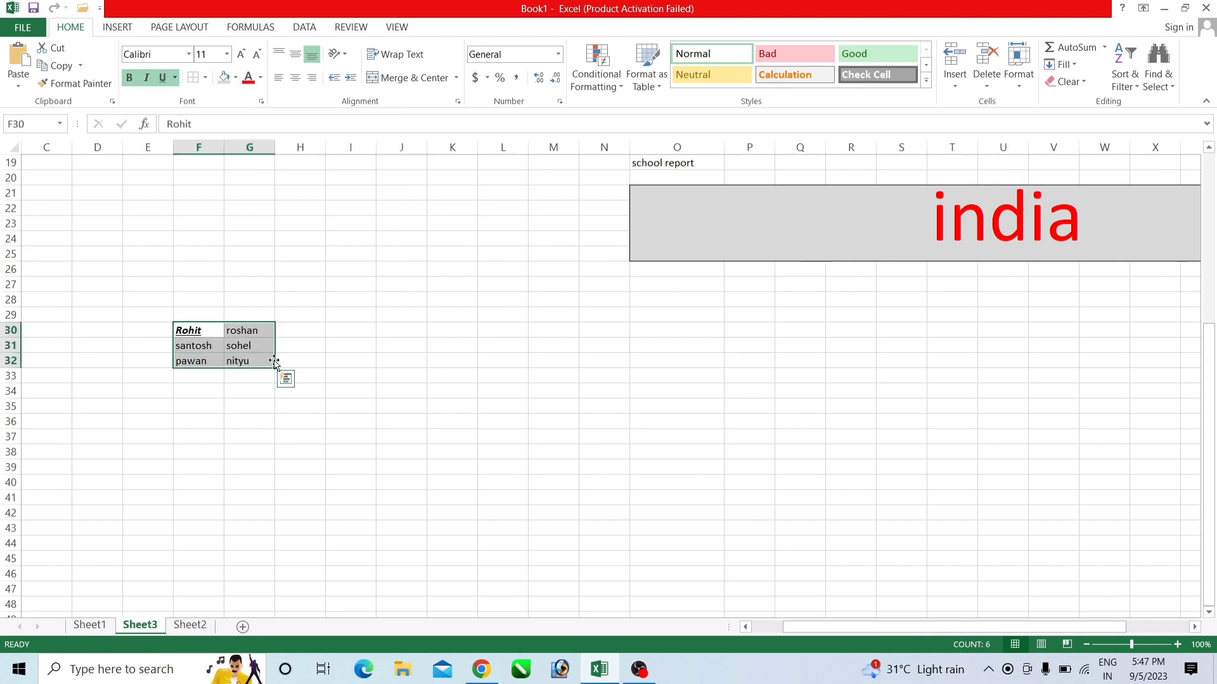
click(236, 78)
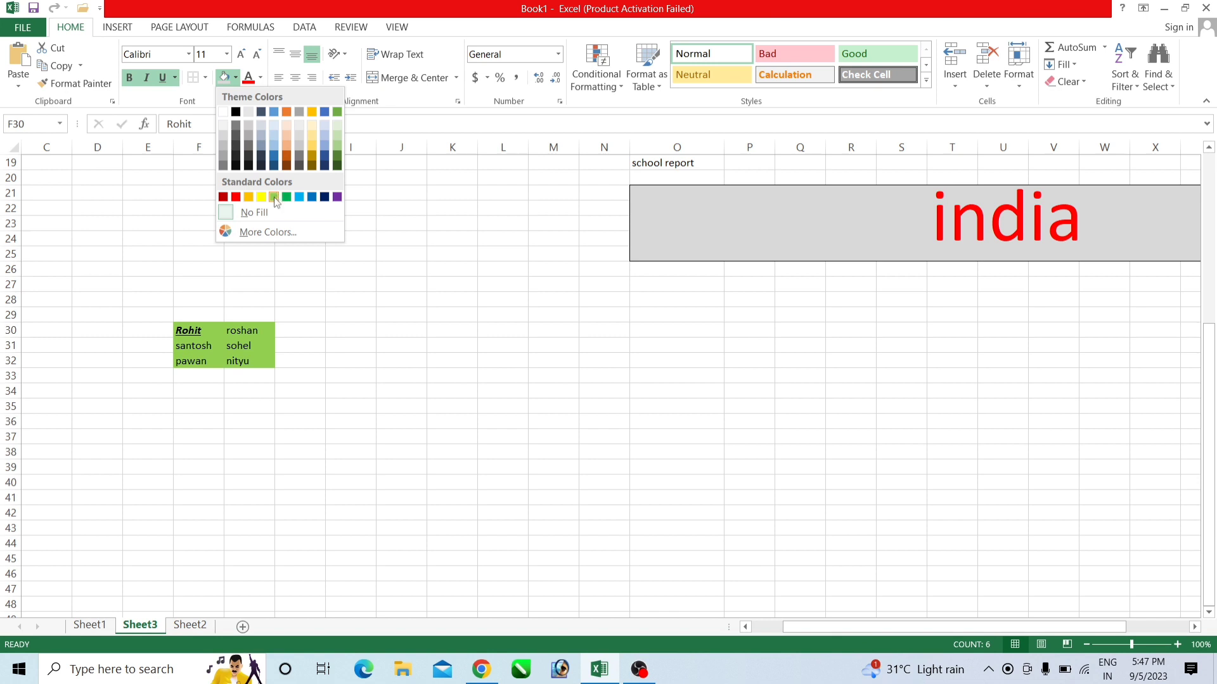
click(299, 196)
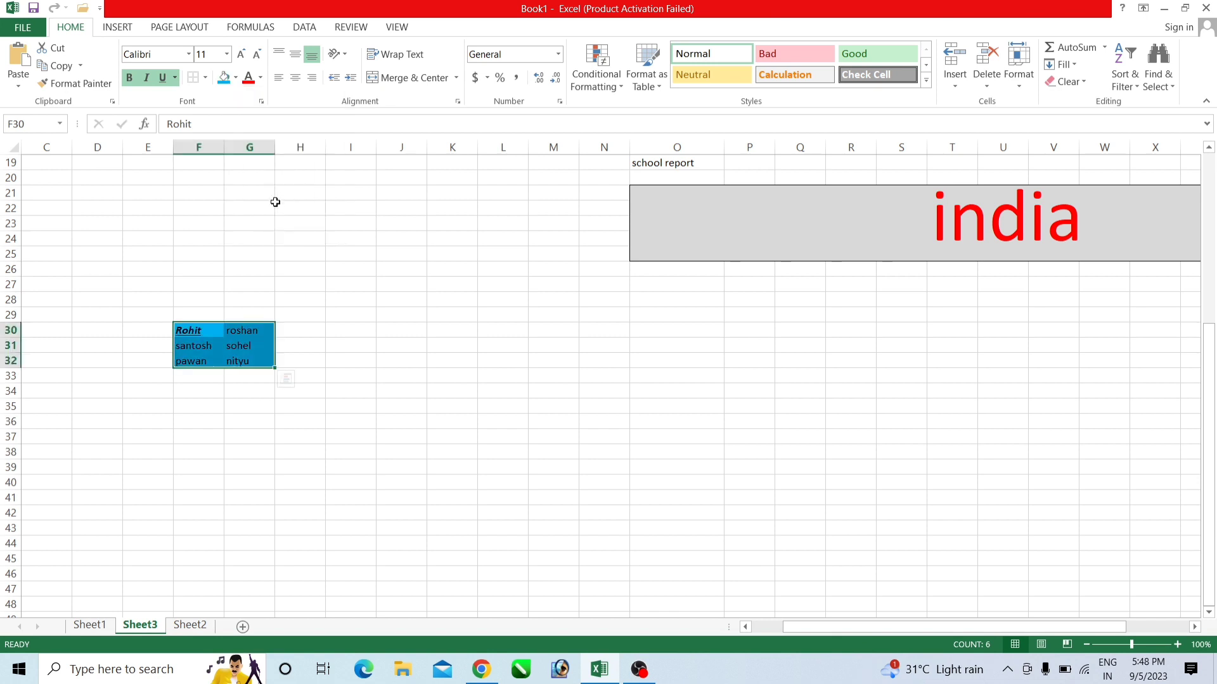
click(259, 412)
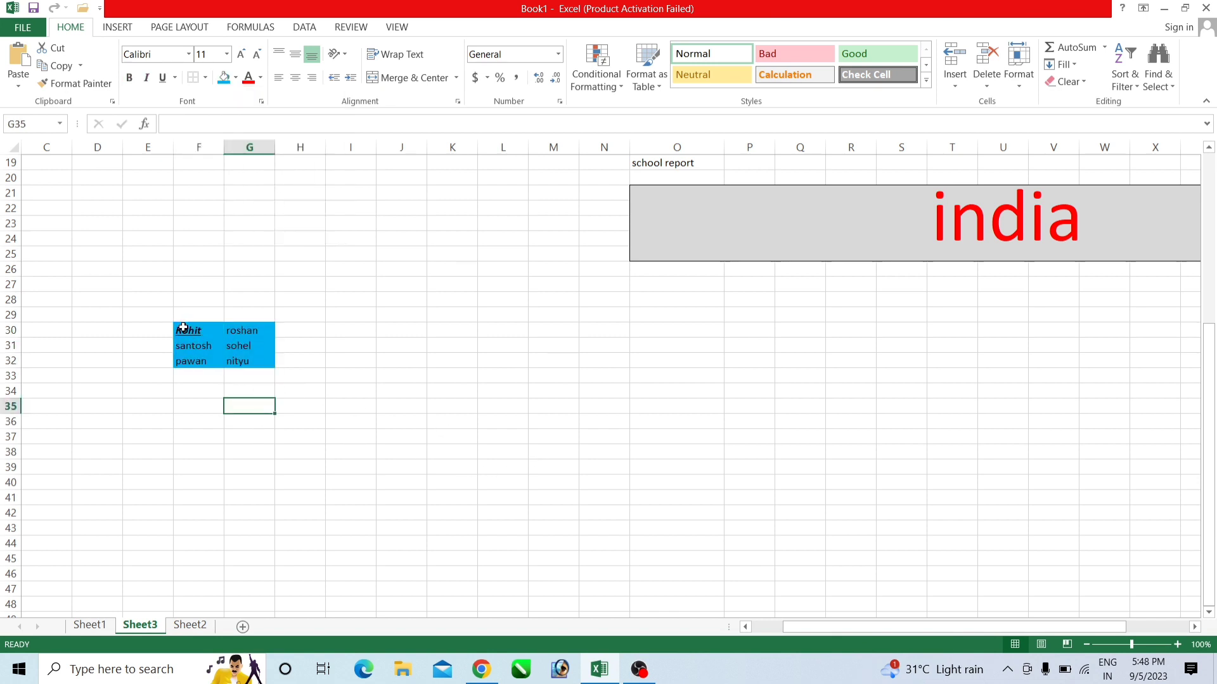
Step: Change the font color of the range F30:G32 to white
drag(183, 328, 244, 358)
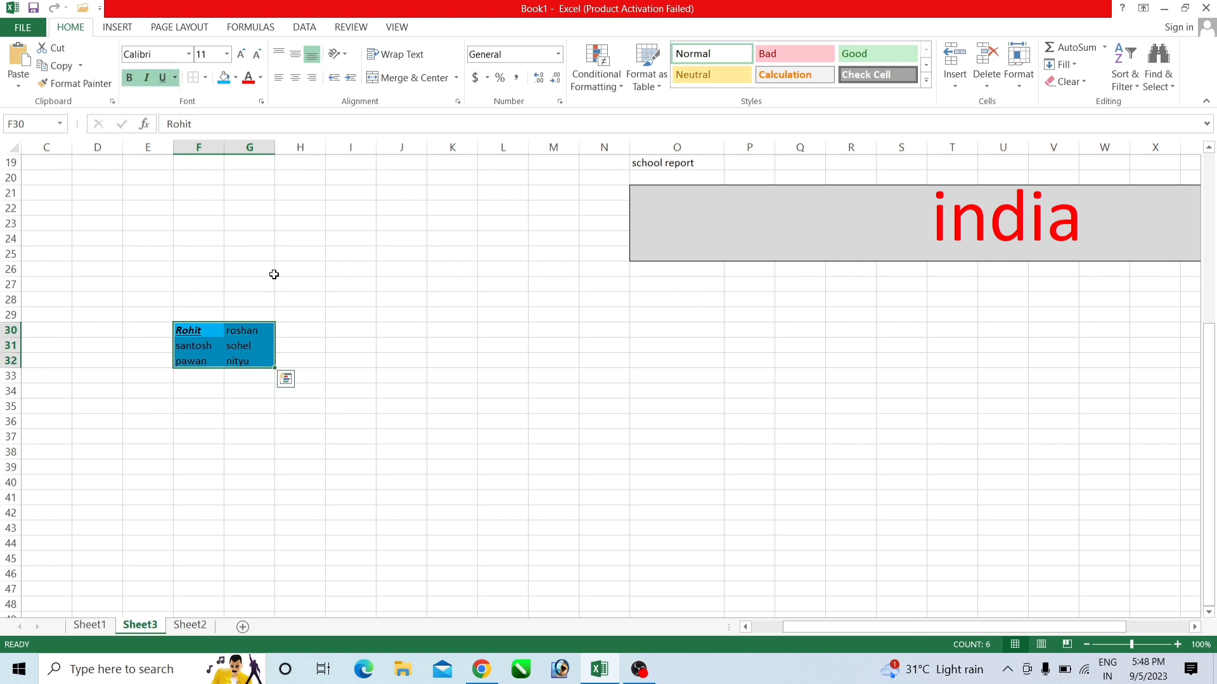
click(344, 394)
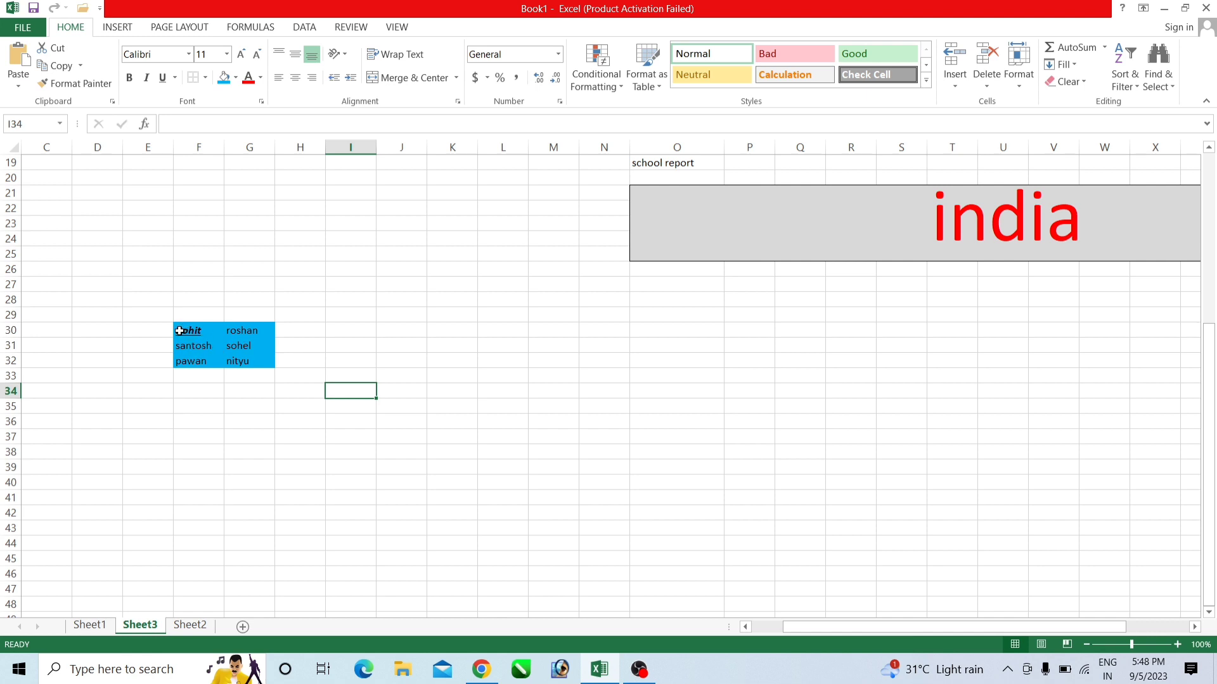
drag(179, 331, 275, 352)
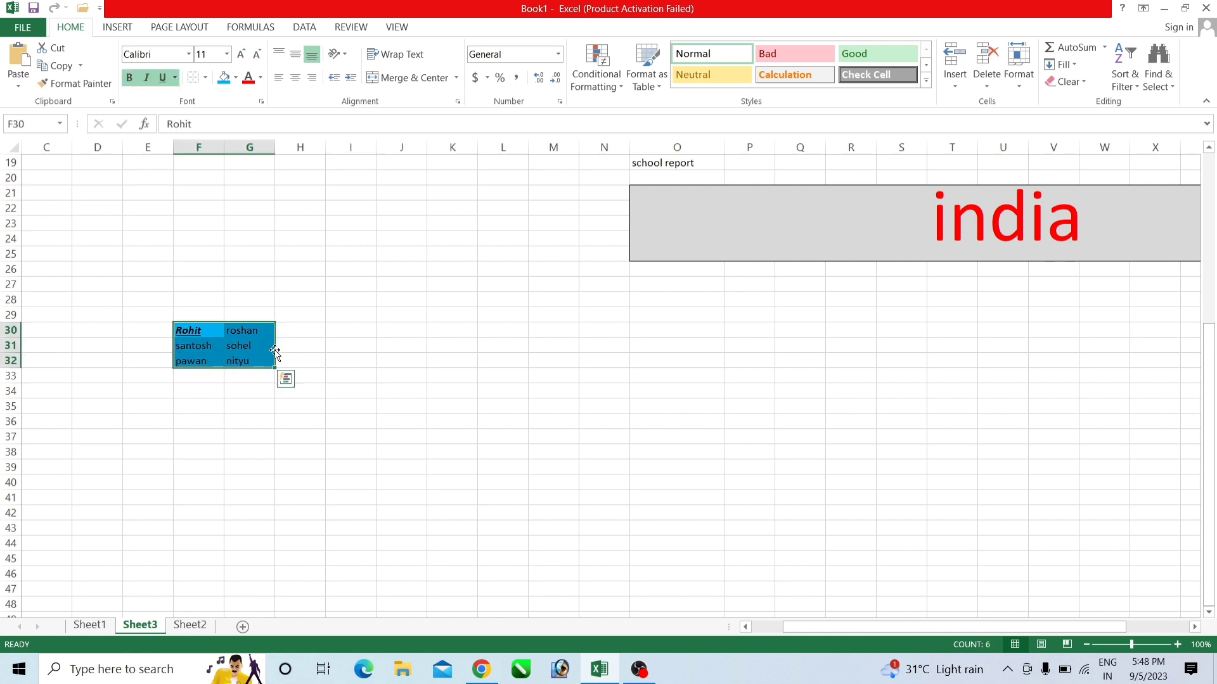
click(261, 78)
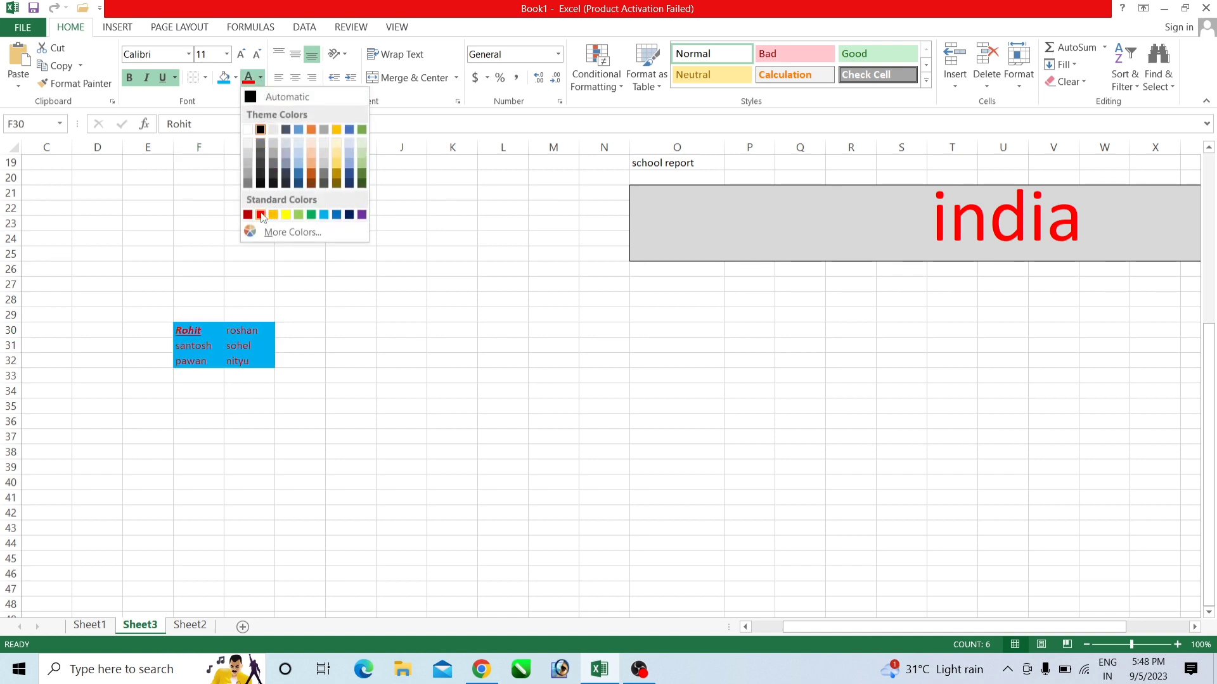
click(247, 130)
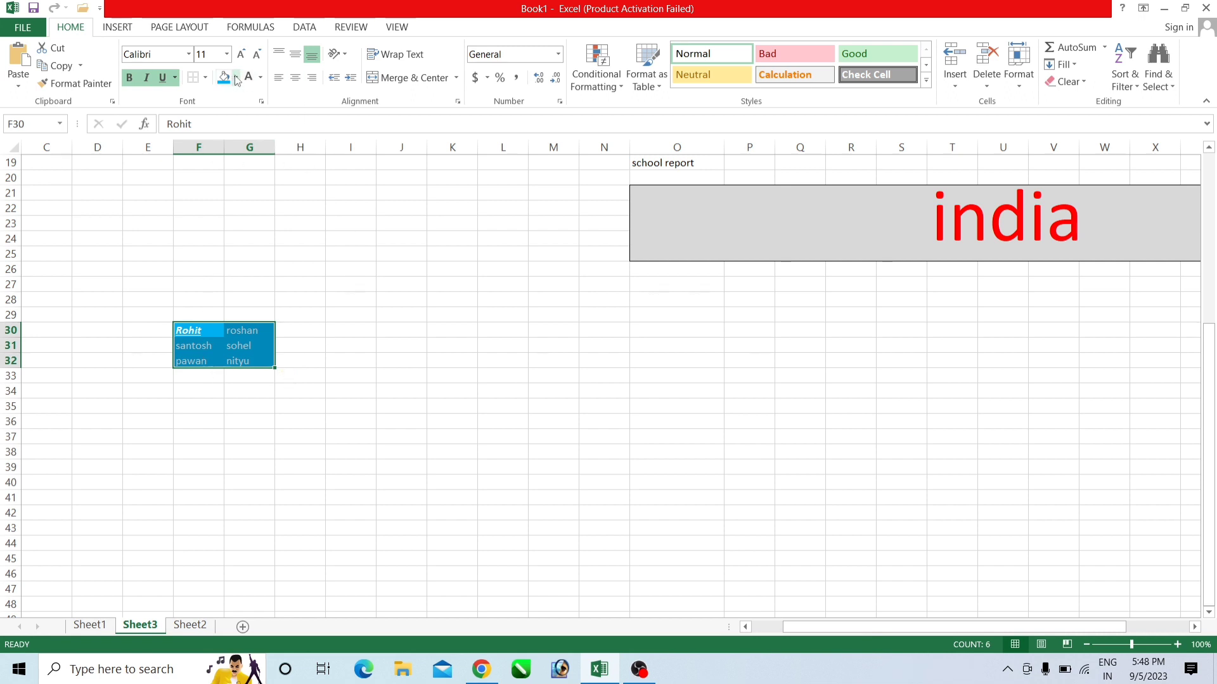
Step: Fill the range F30:G32 with a light yellow-green picked from the standard palette of the extended color choices
click(236, 78)
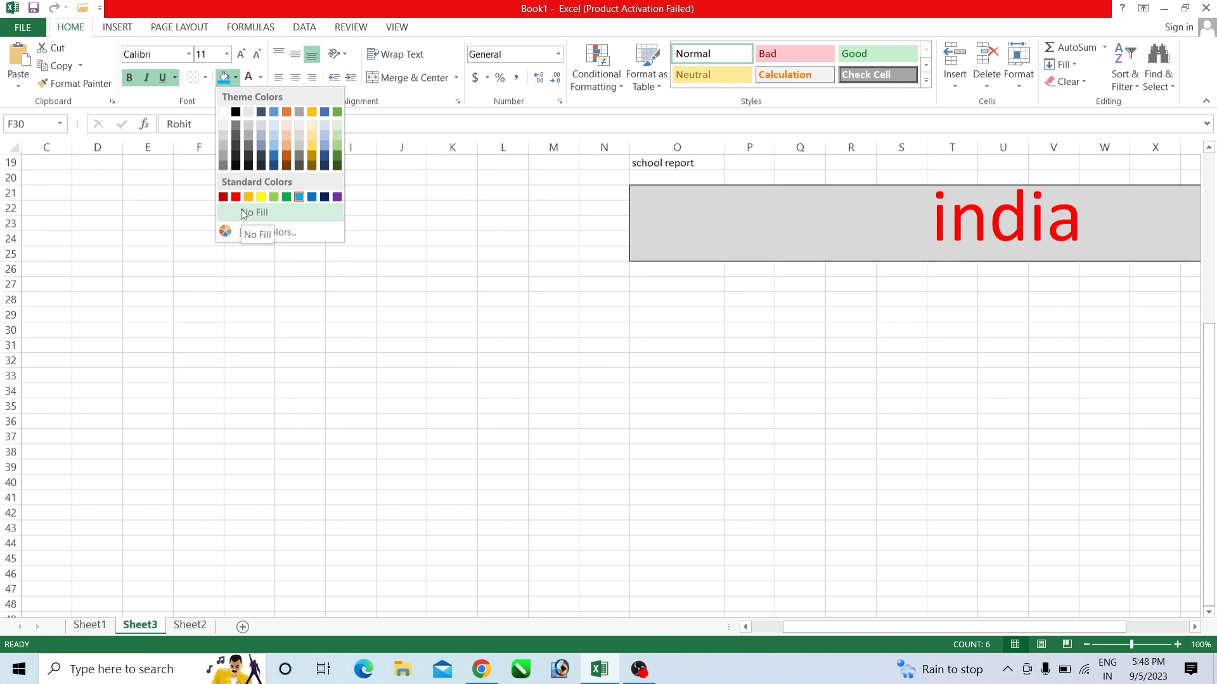
click(248, 233)
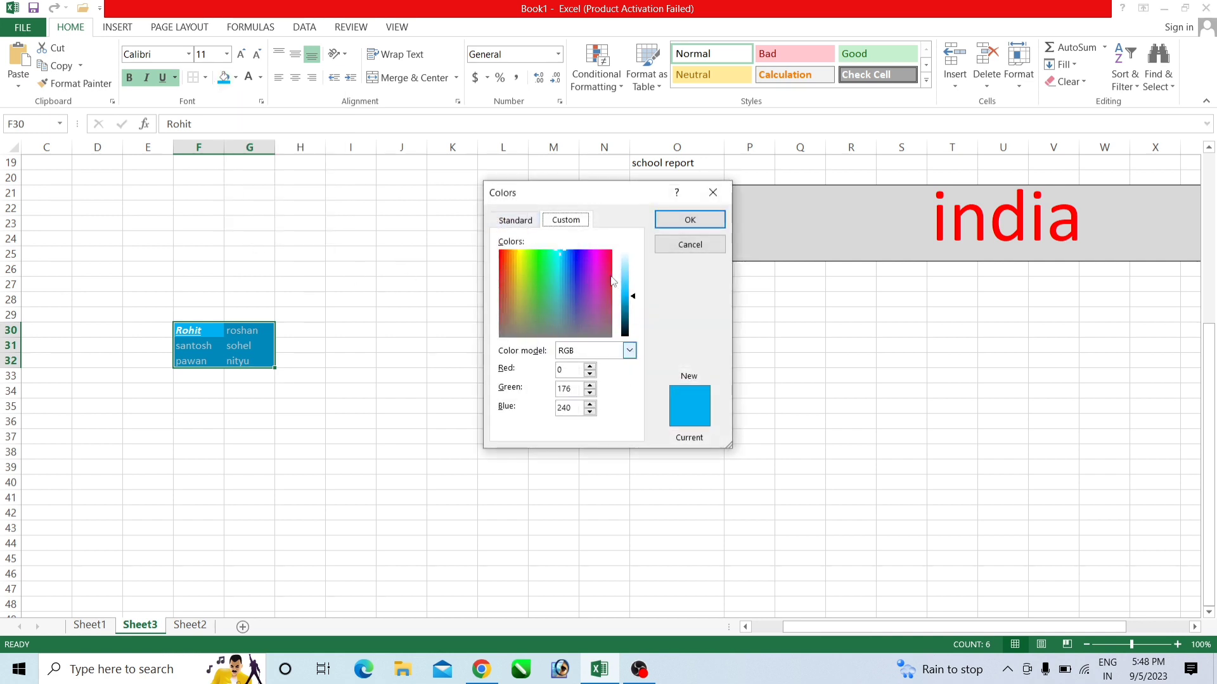
click(522, 222)
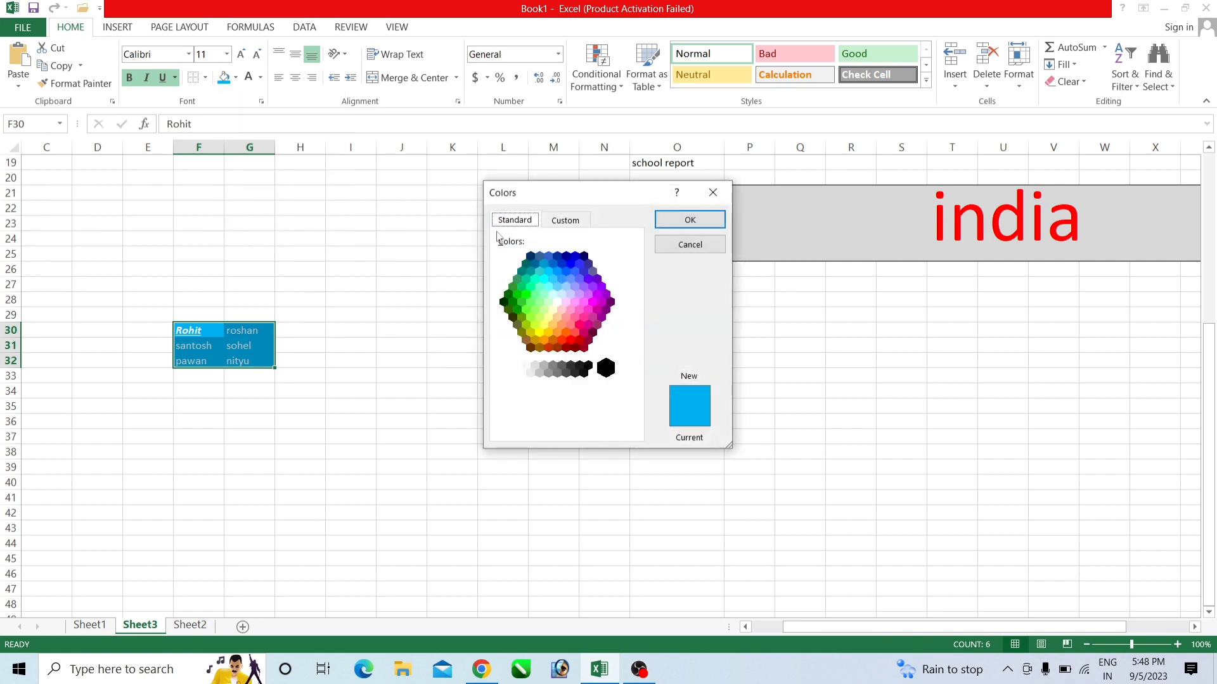
click(539, 319)
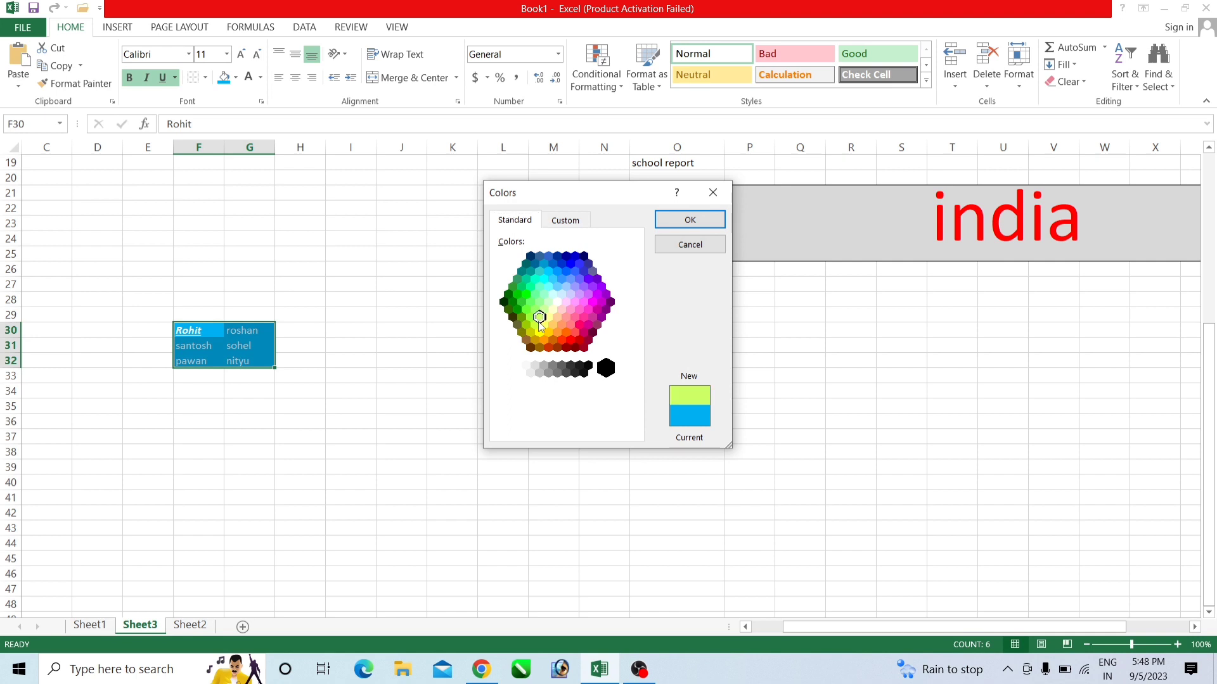
click(689, 220)
drag(274, 346, 295, 346)
click(295, 346)
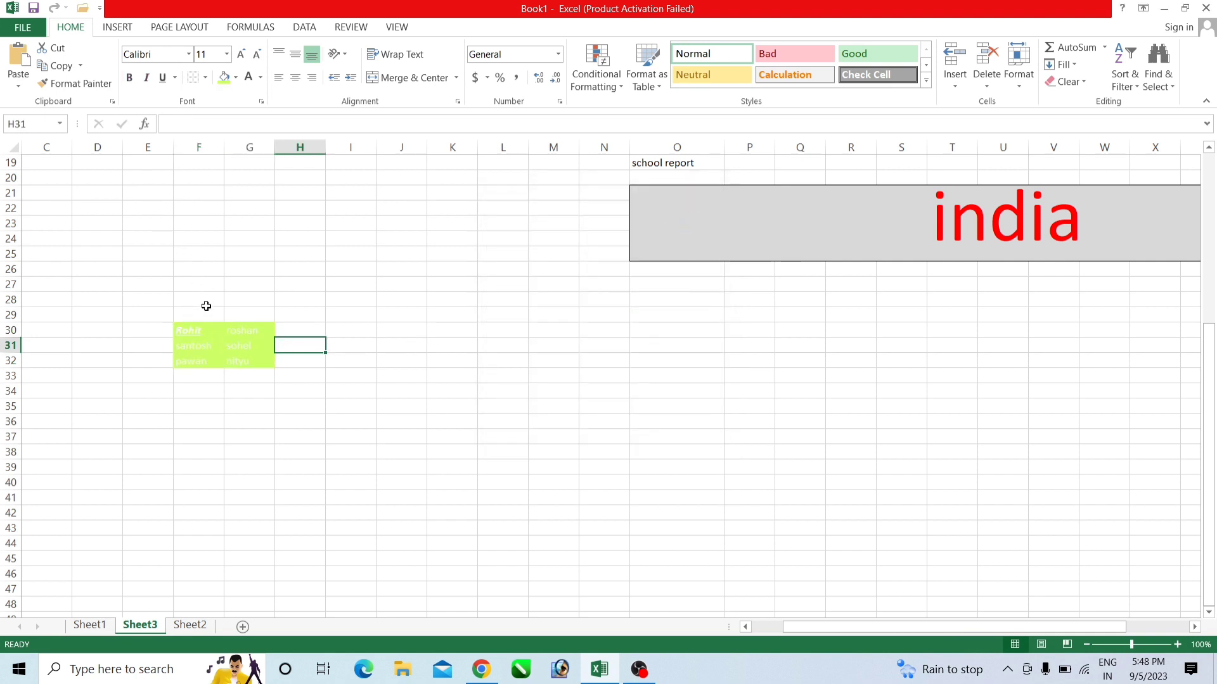
Step: Change the font color of the range F30:G32 to standard red
drag(190, 330, 263, 358)
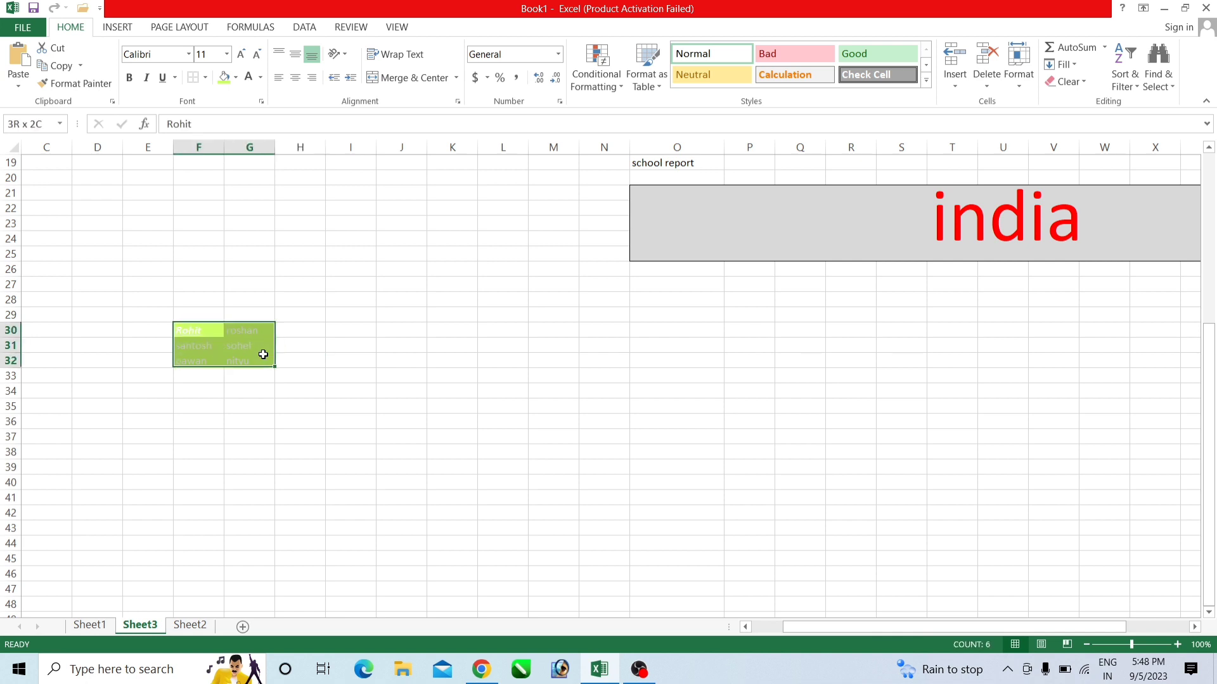
click(263, 79)
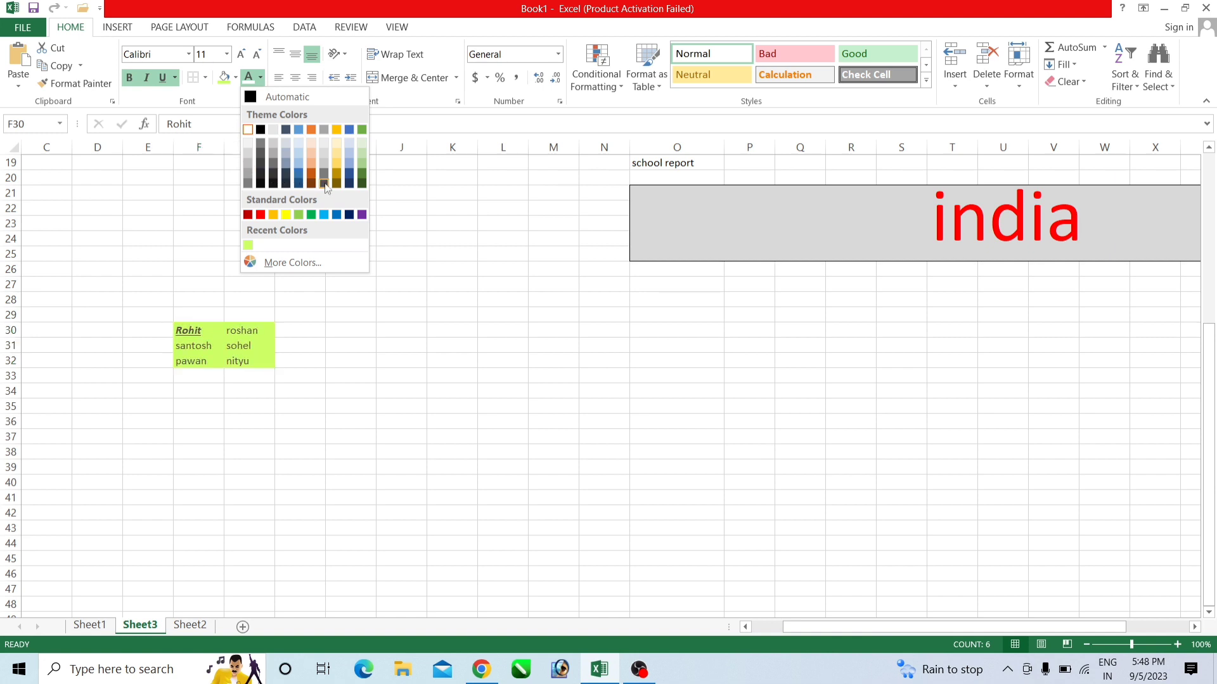
click(259, 215)
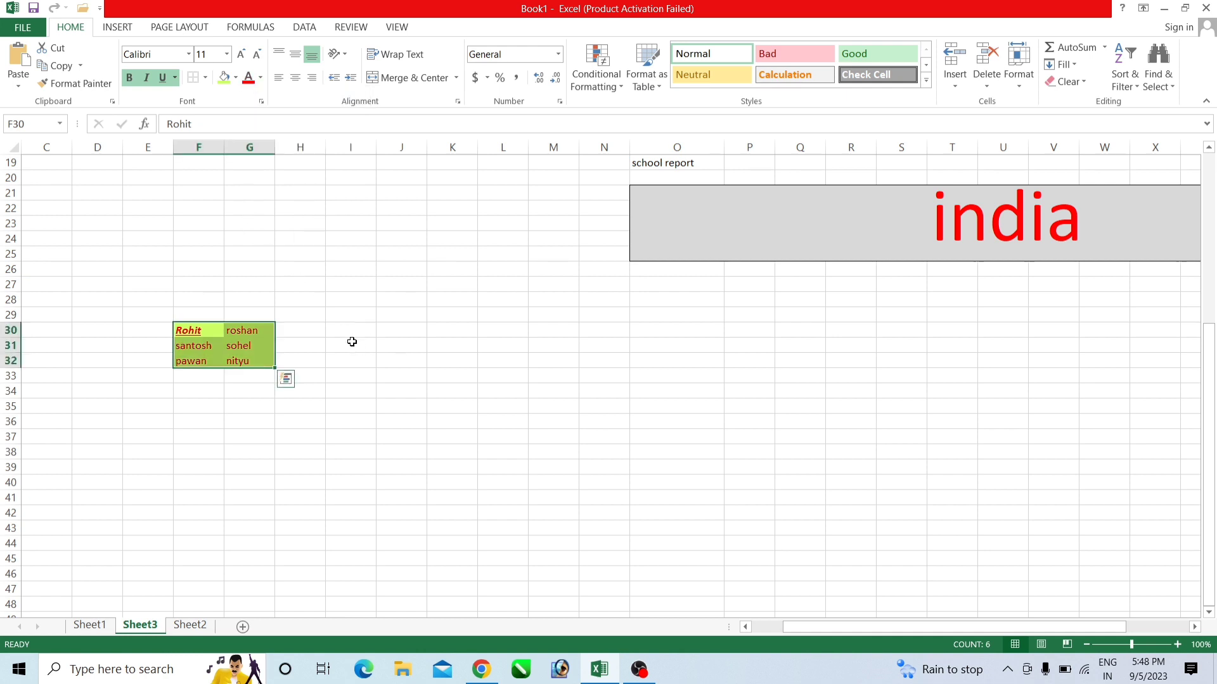
Step: Enter a sample first name in cell J31
click(387, 348)
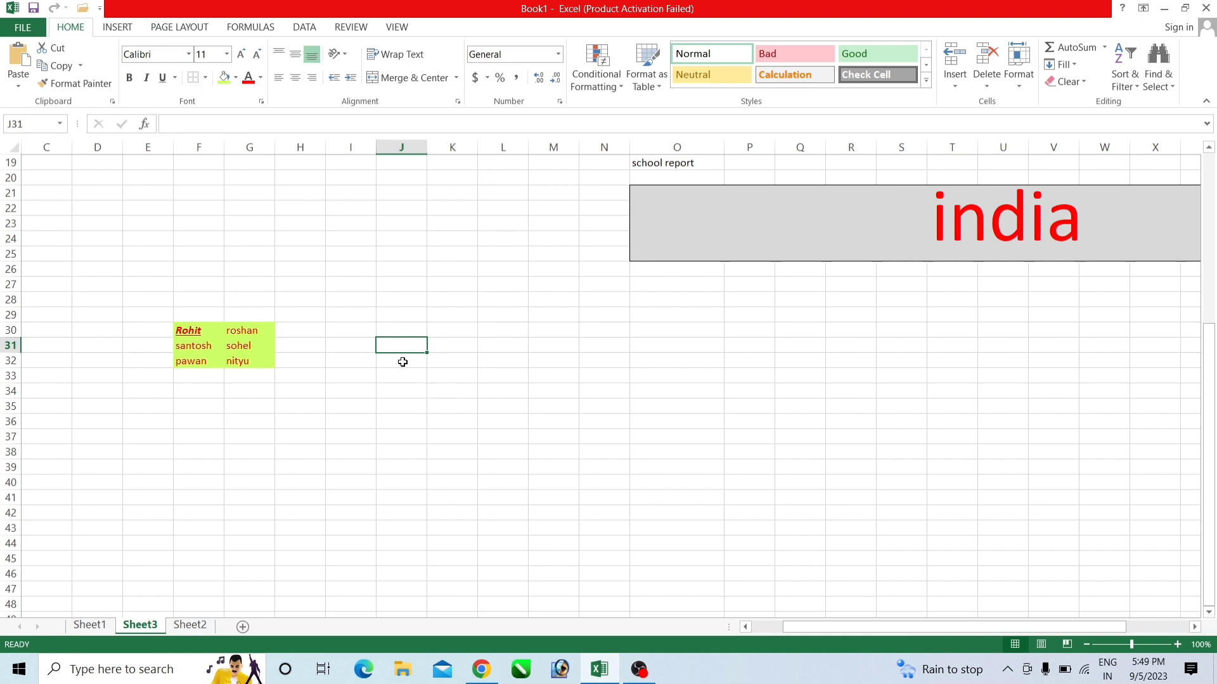
text(tink)
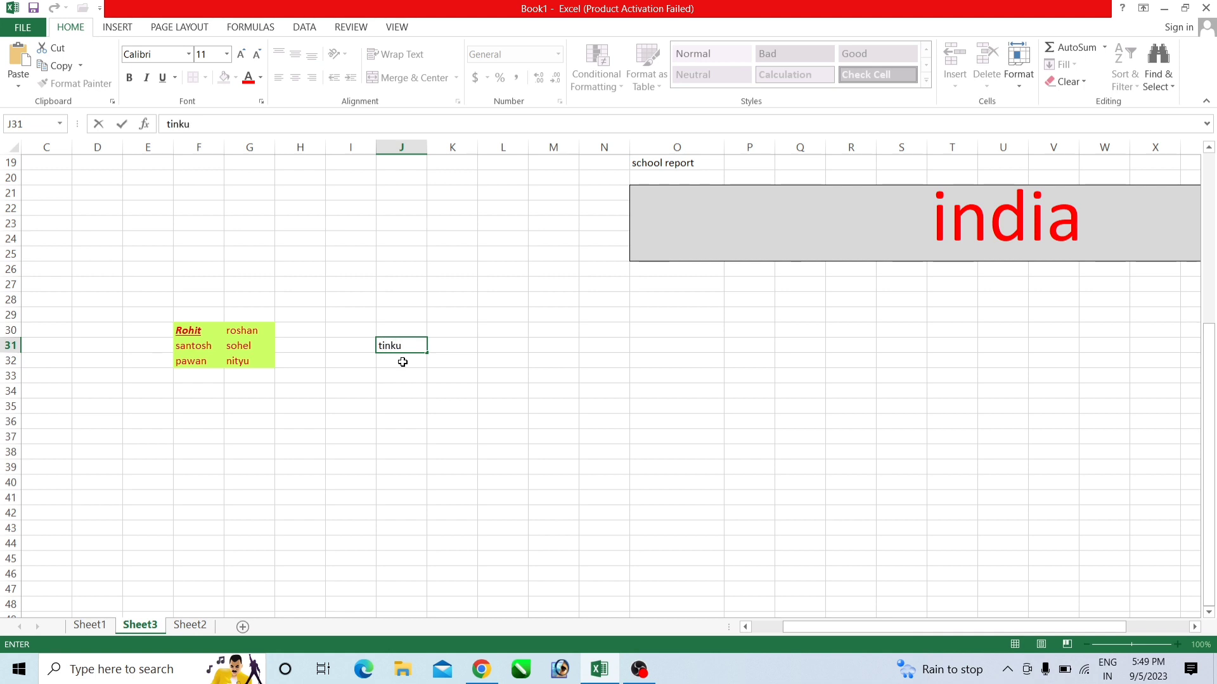
text(u)
Step: Change the font of the text in cell J31 to Blackadder ITC
double_click(419, 346)
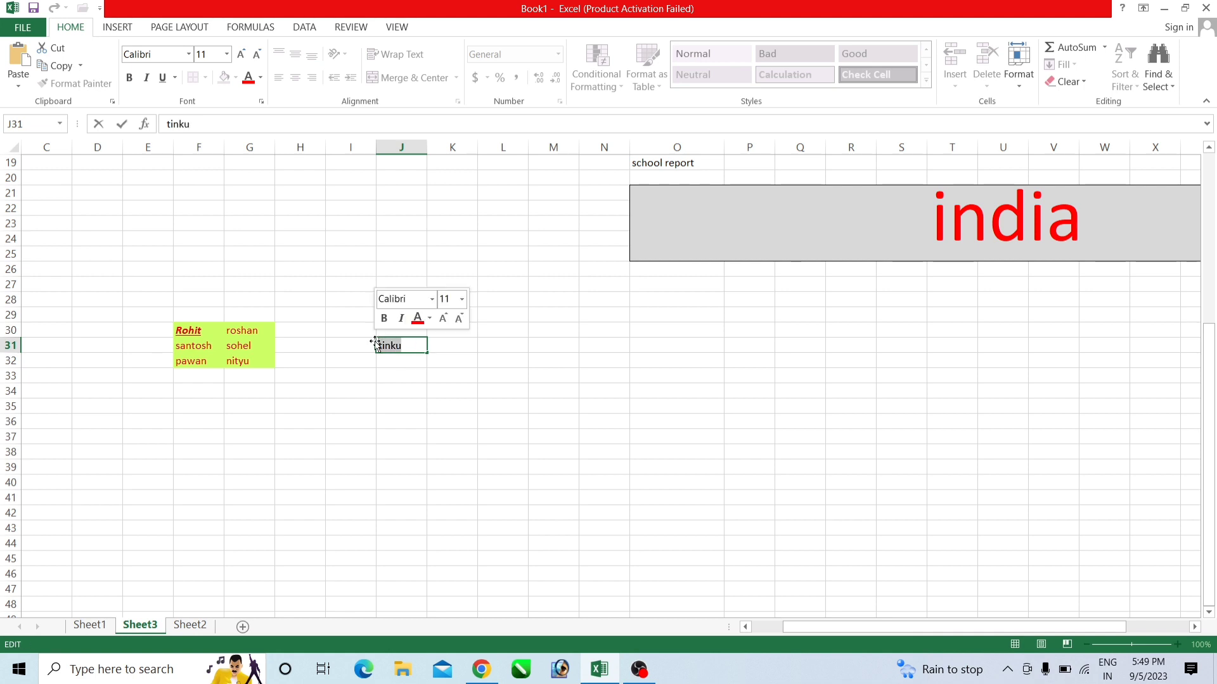
click(189, 55)
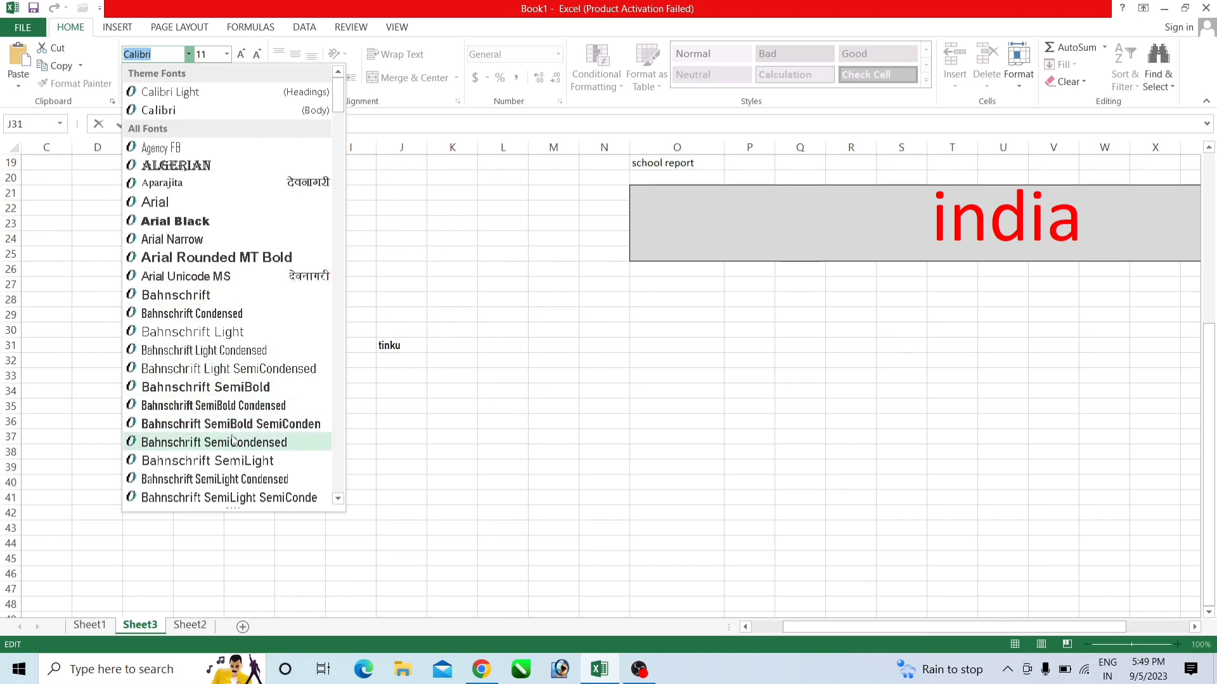
scroll(232, 424, down, 4)
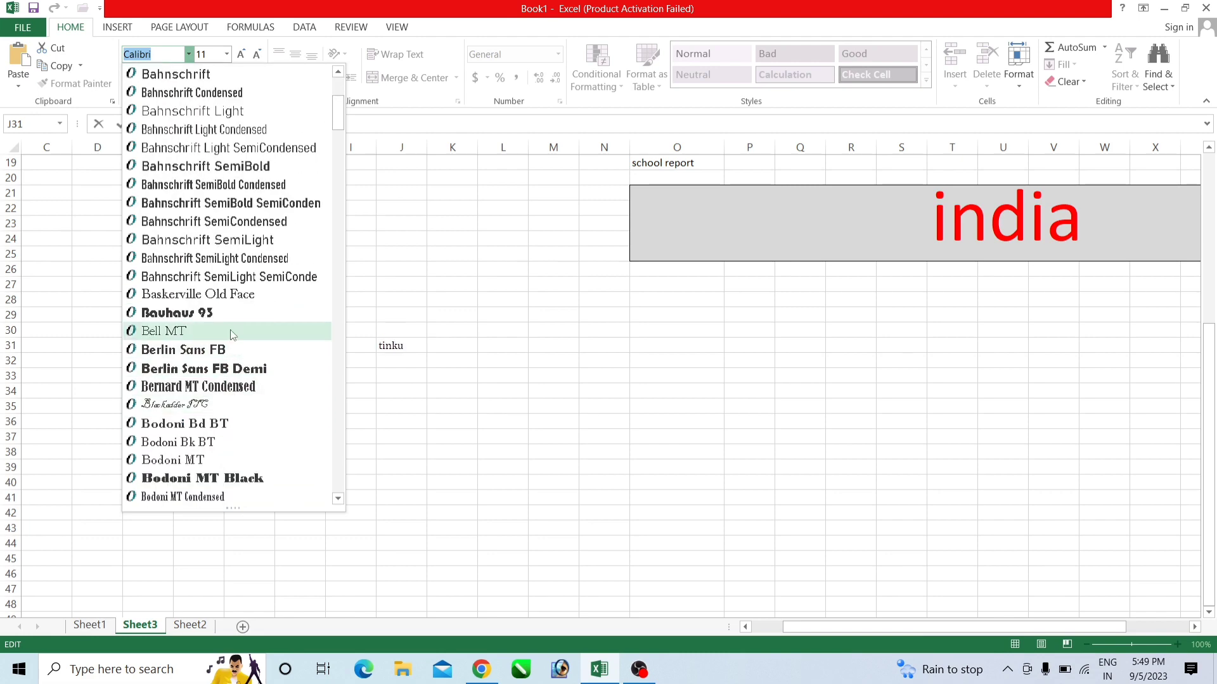
click(229, 406)
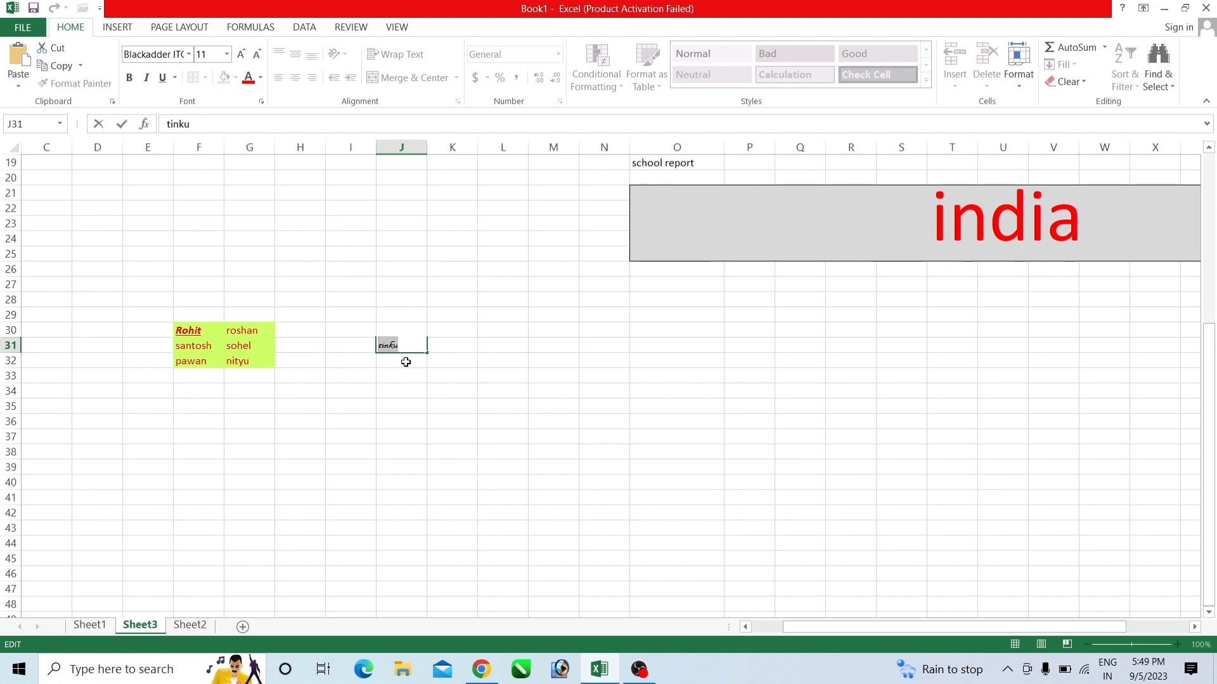
click(399, 436)
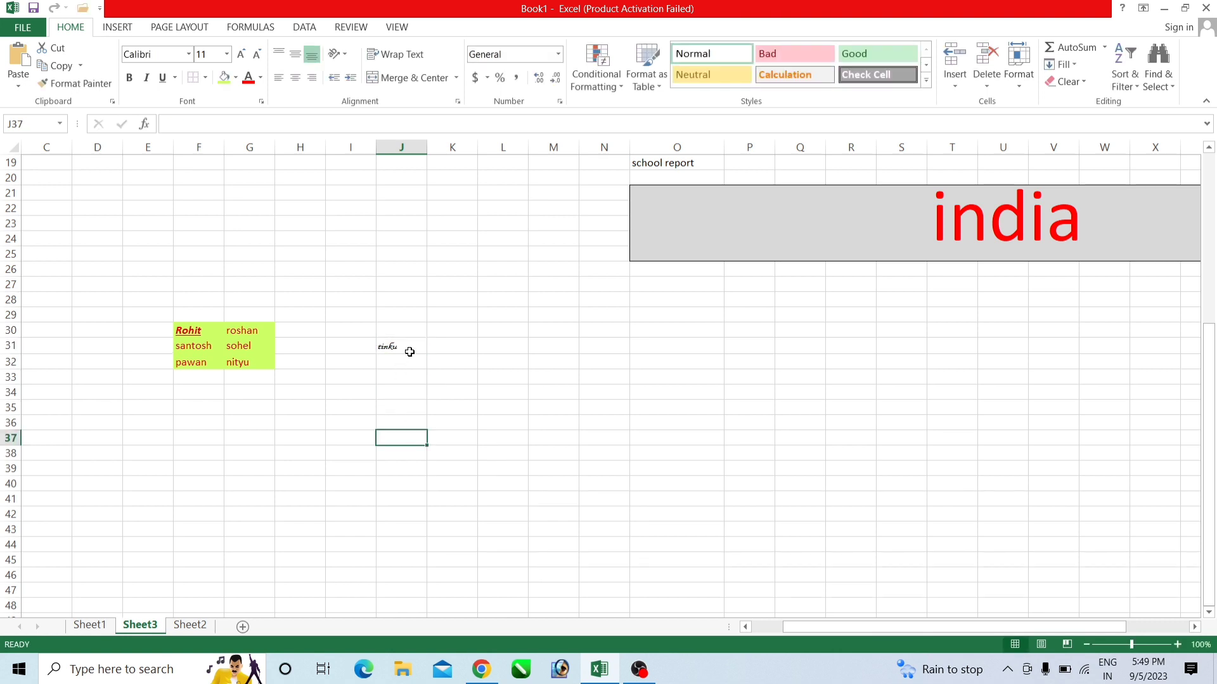
Step: Increase the font size of cell J31 step by step to 72
click(410, 347)
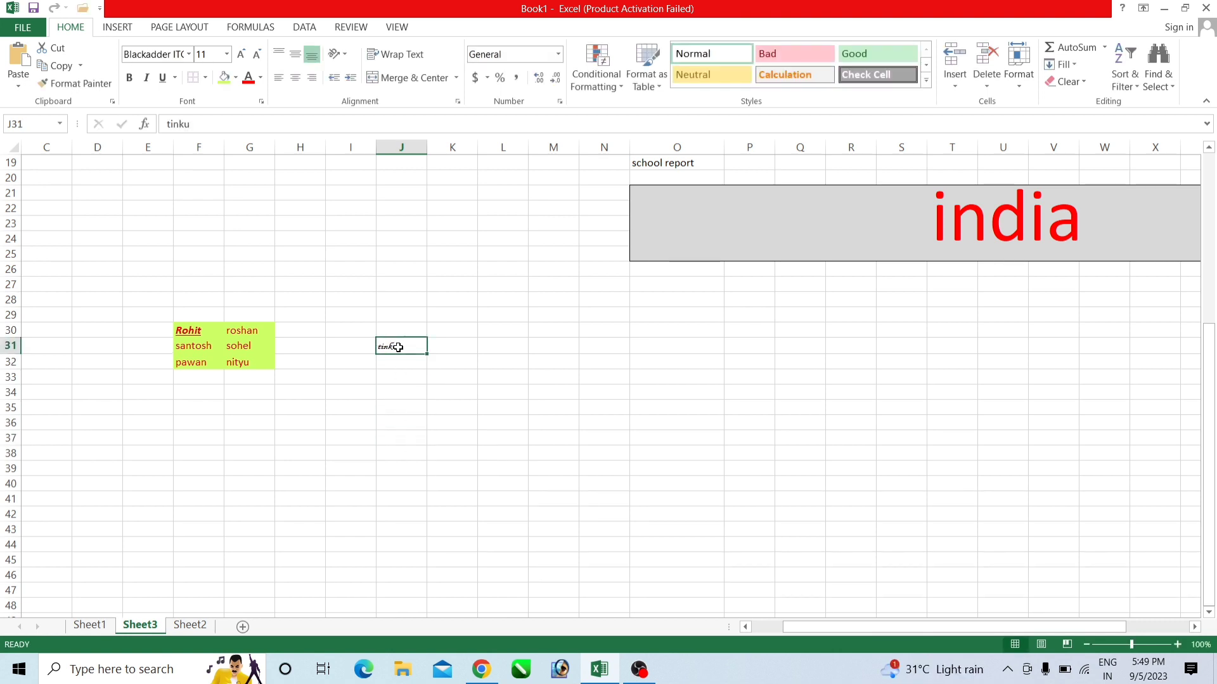
click(242, 54)
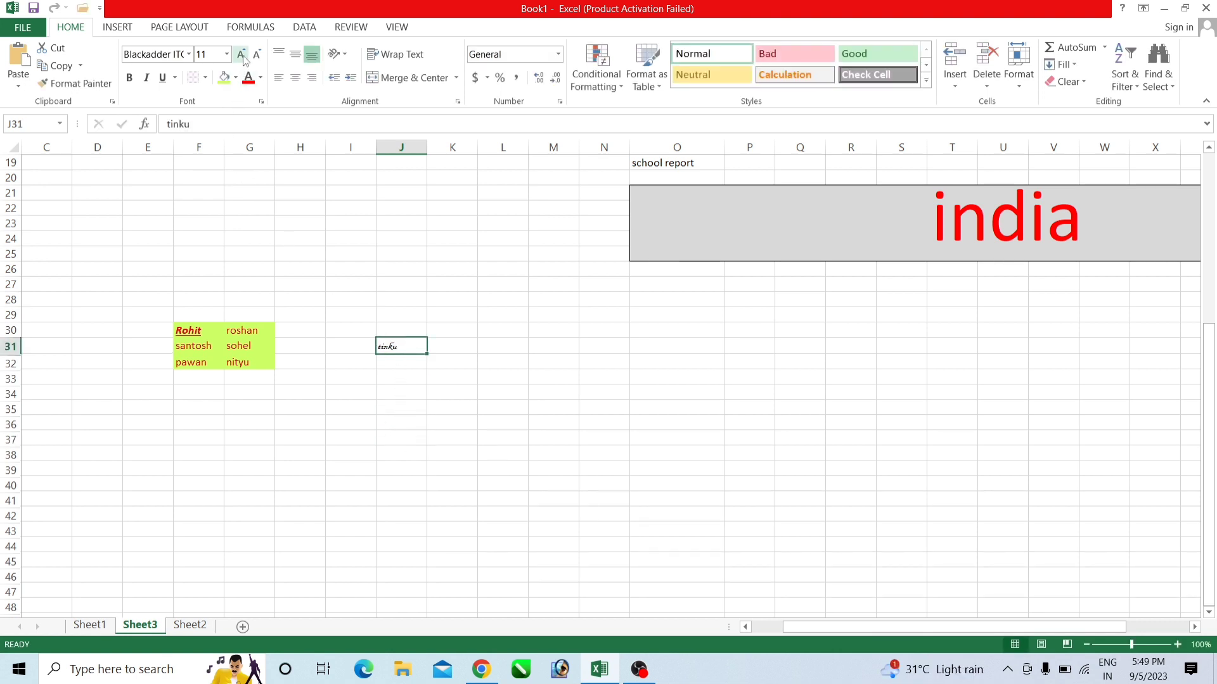
click(242, 55)
click(242, 54)
click(242, 55)
click(242, 54)
click(242, 54)
click(242, 54)
click(242, 55)
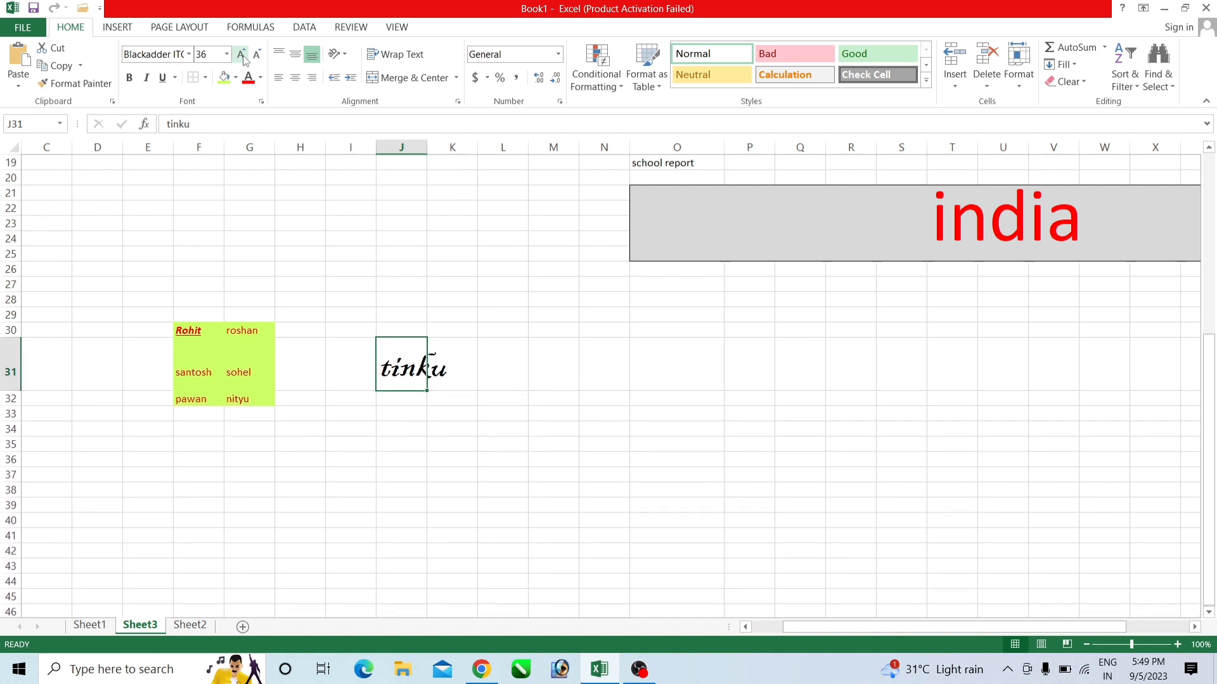
click(242, 55)
click(242, 55)
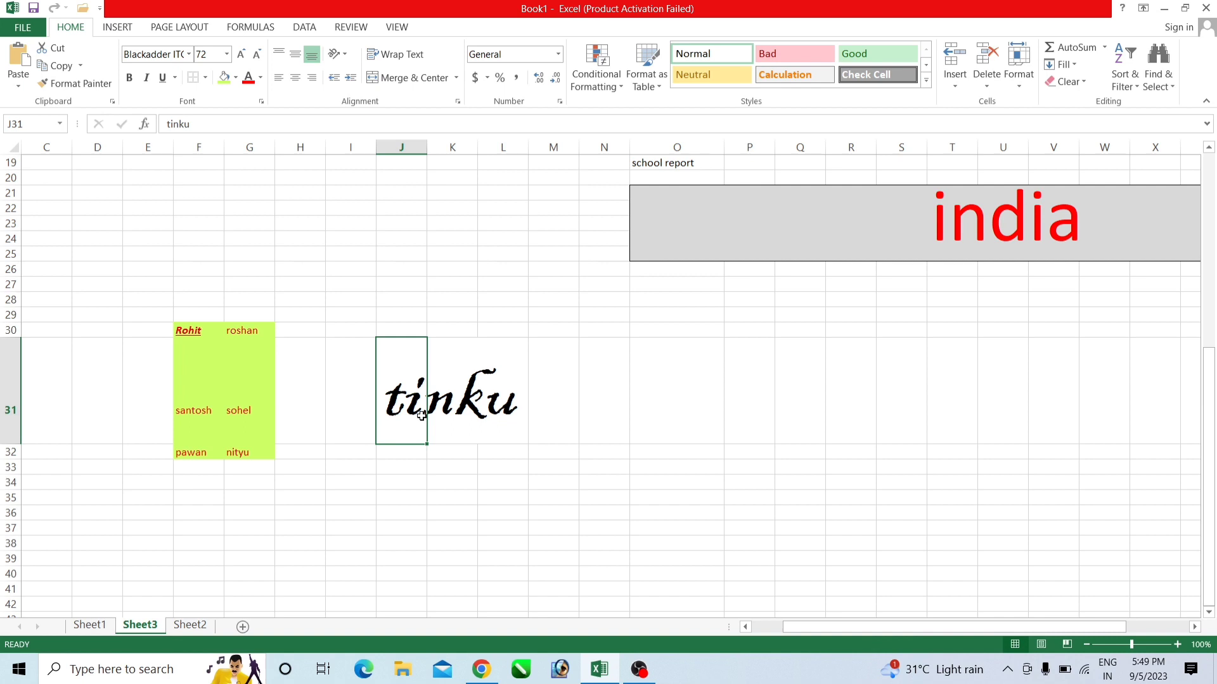
Step: Undo the font size increases, font change and text entry in cell J31, and redo only the text entry and Blackadder ITC font
key(ctrl+z)
key(ctrl+z)
key(ctrl+z)
key(ctrl+z)
key(ctrl+z)
key(ctrl+z)
key(ctrl+z)
key(ctrl+z)
key(ctrl+z)
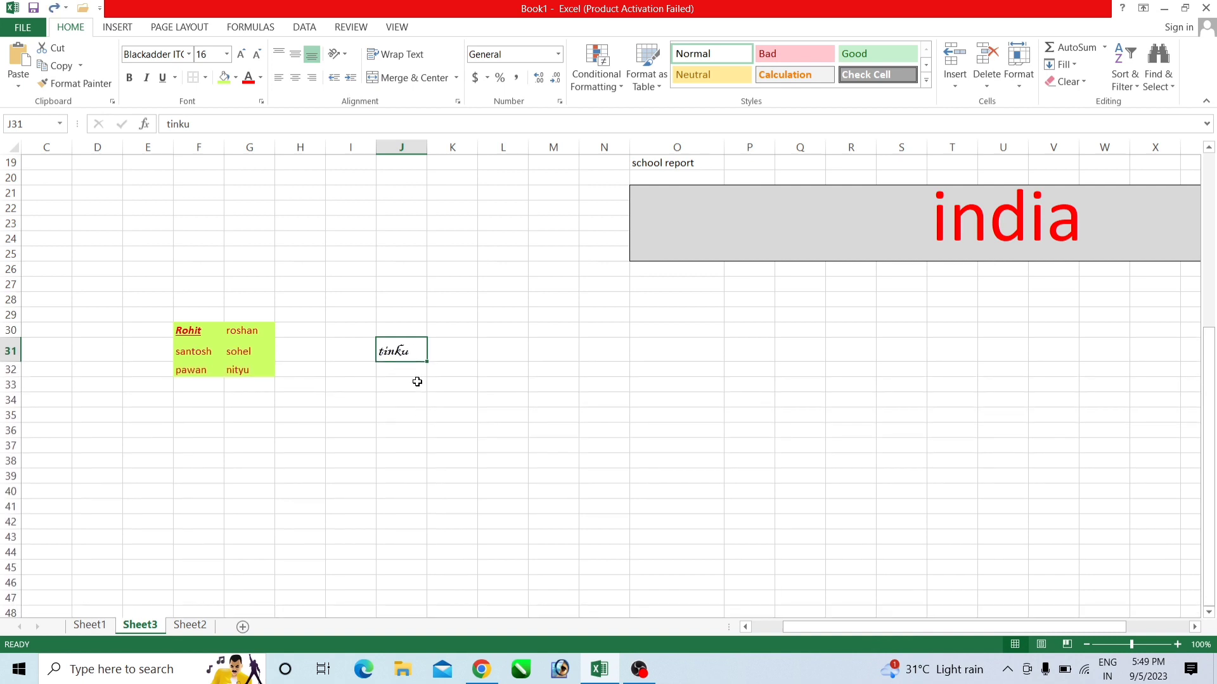
key(ctrl+z)
key(ctrl+z)
key(ctrl+z)
key(ctrl+z)
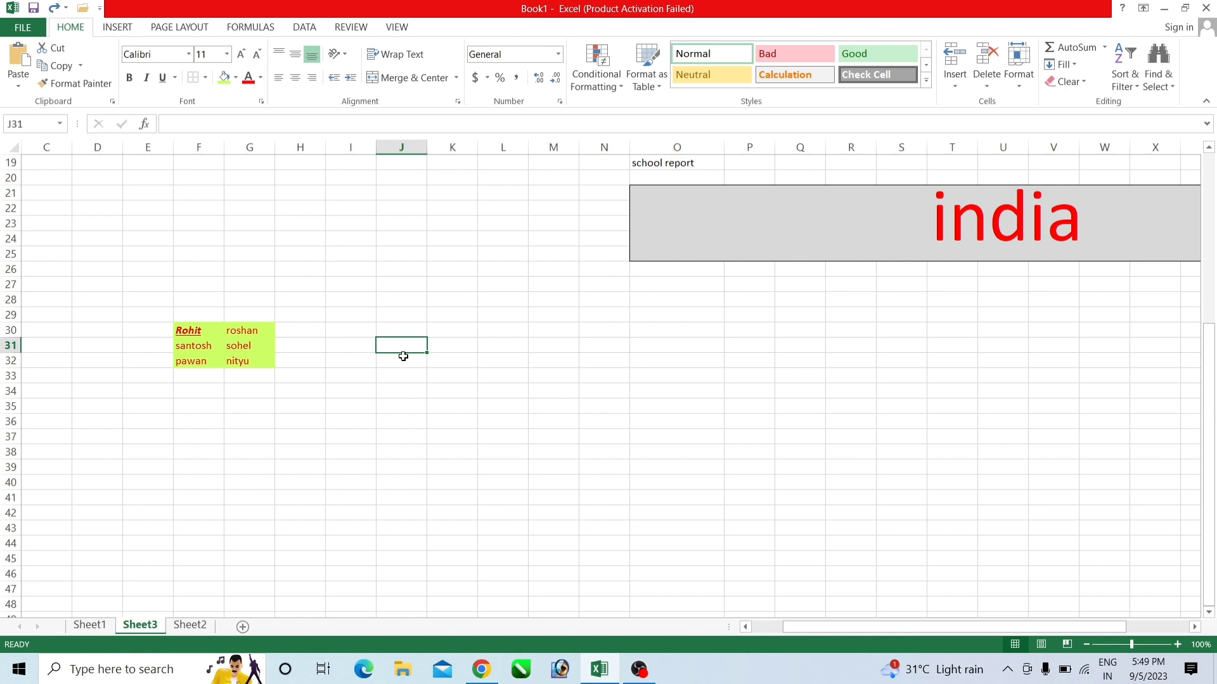
key(ctrl+y)
key(ctrl+y)
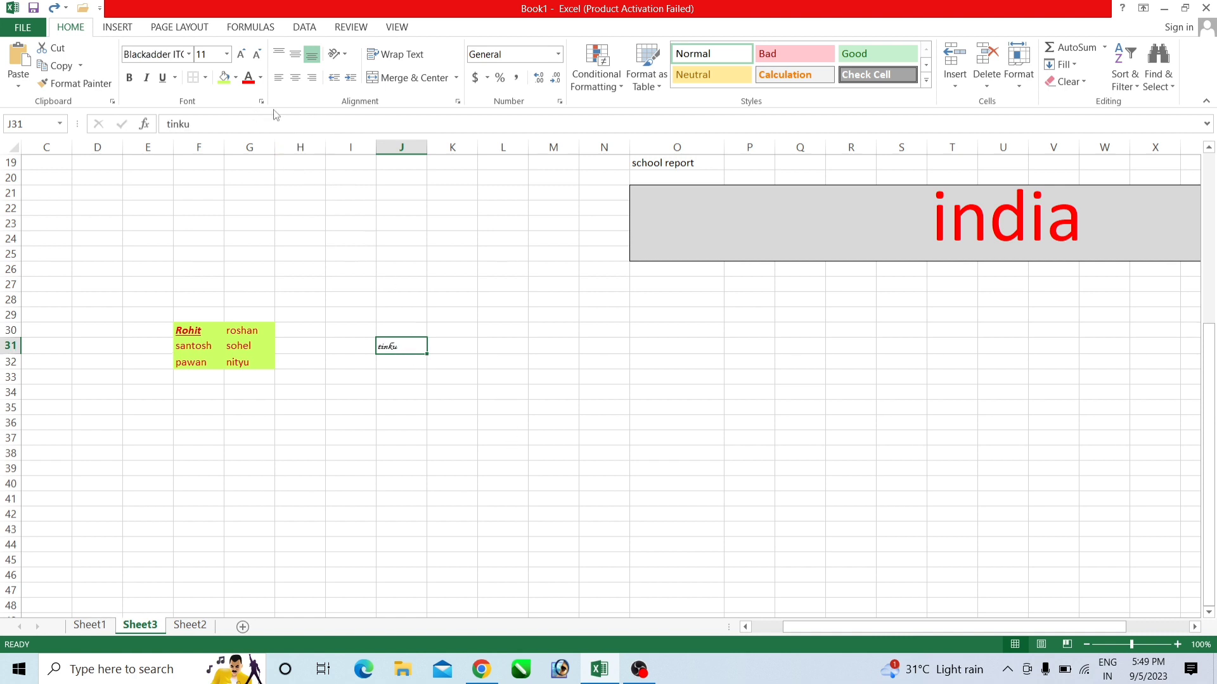
Step: Try font size 24 on the text in cell J31, and undo the change
click(211, 57)
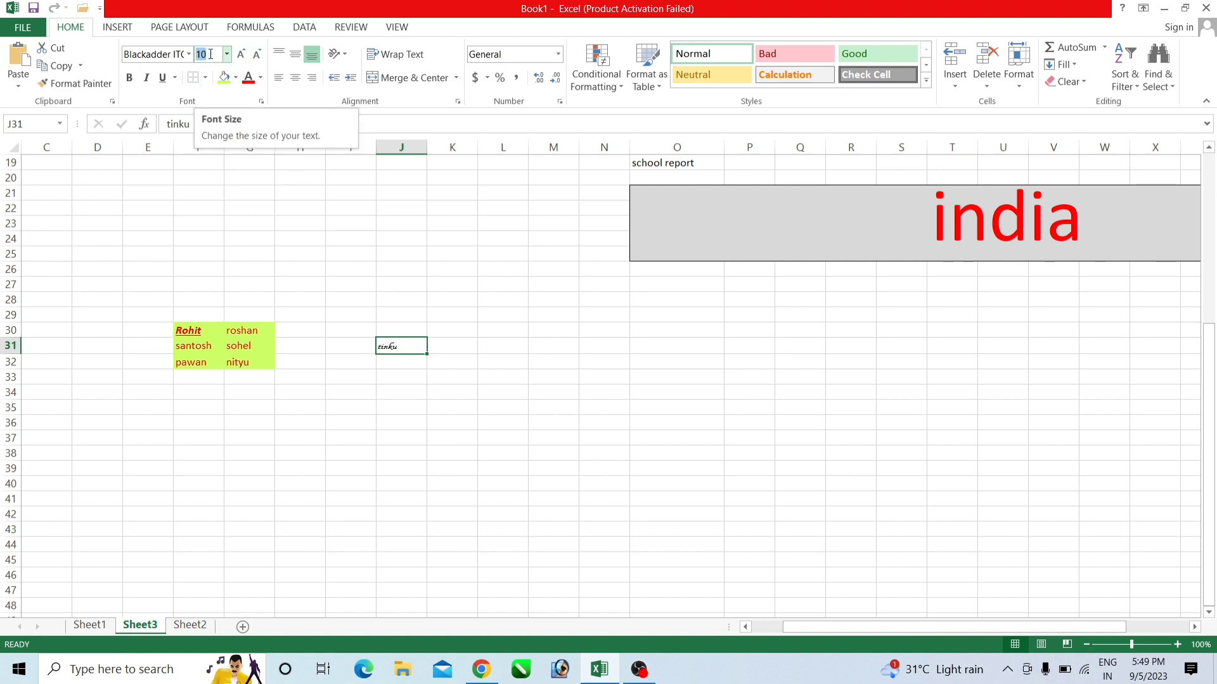
text(24)
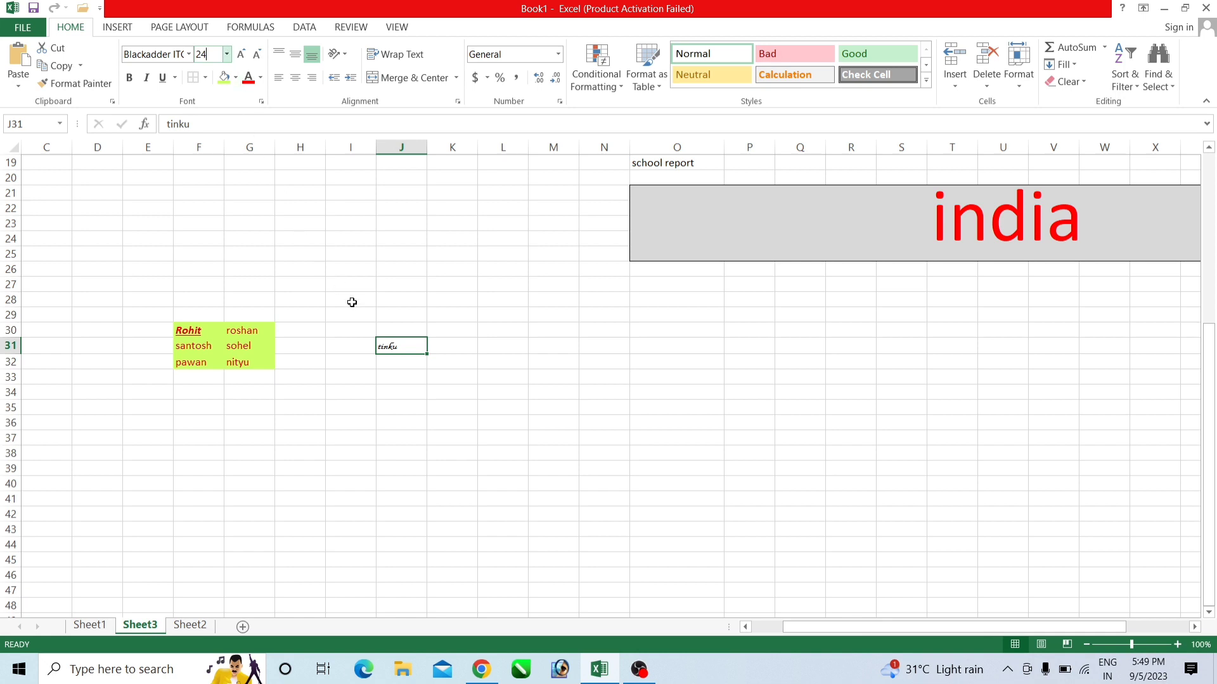
key(Return)
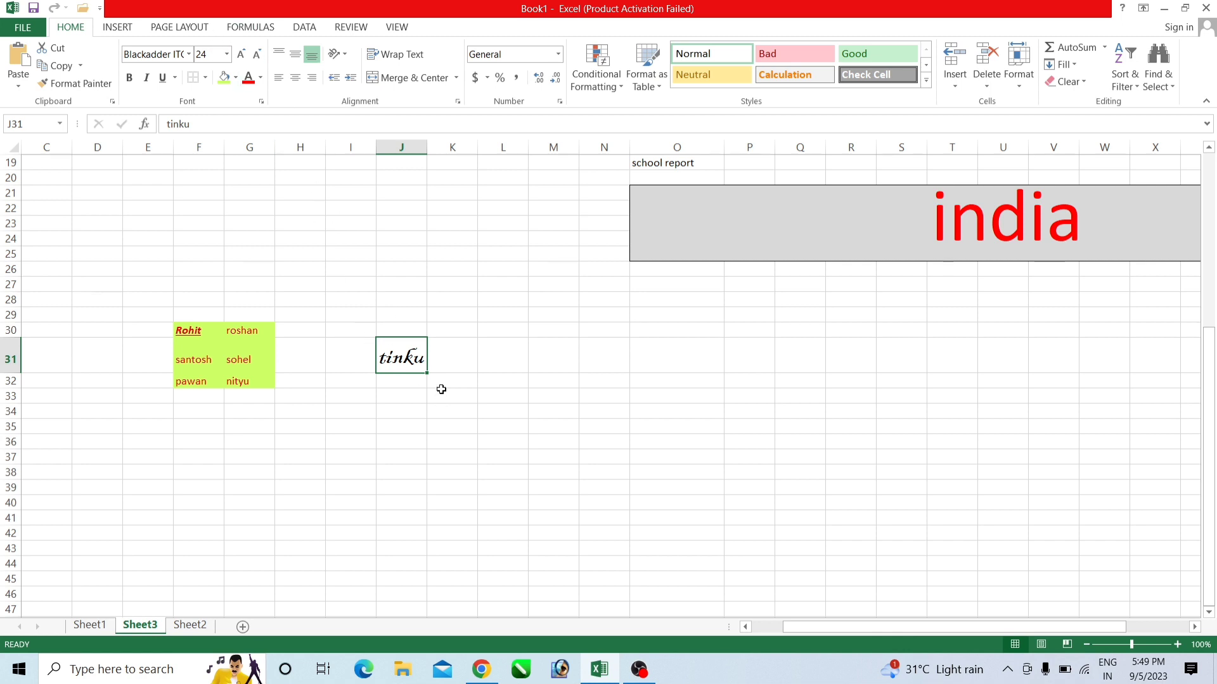
key(ctrl+z)
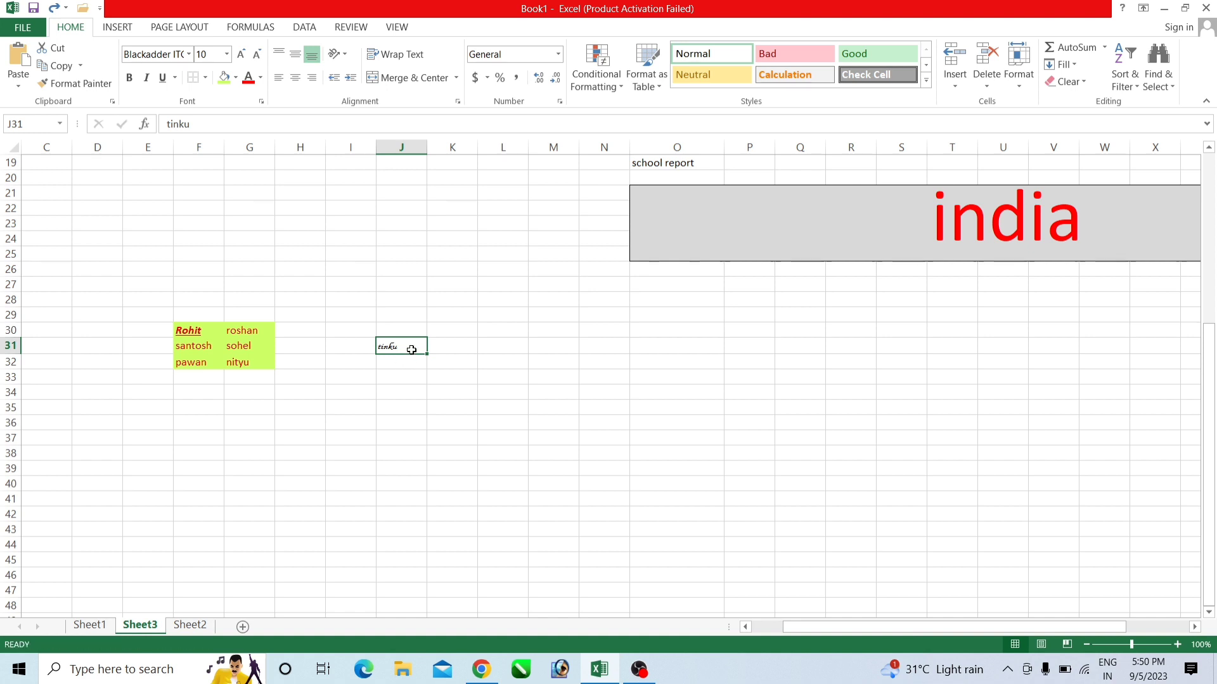
Step: Select the text inside cell J31 and increase its font size step by step to 18
double_click(412, 350)
drag(412, 350, 378, 346)
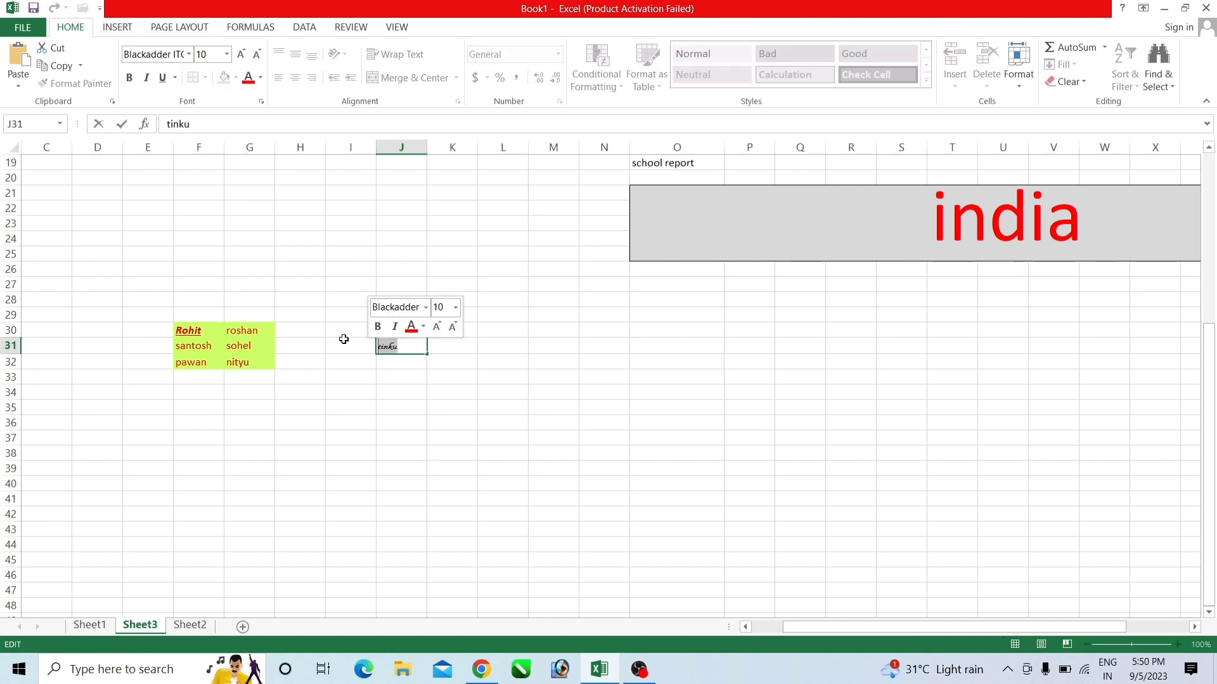
click(240, 54)
click(240, 54)
click(240, 54)
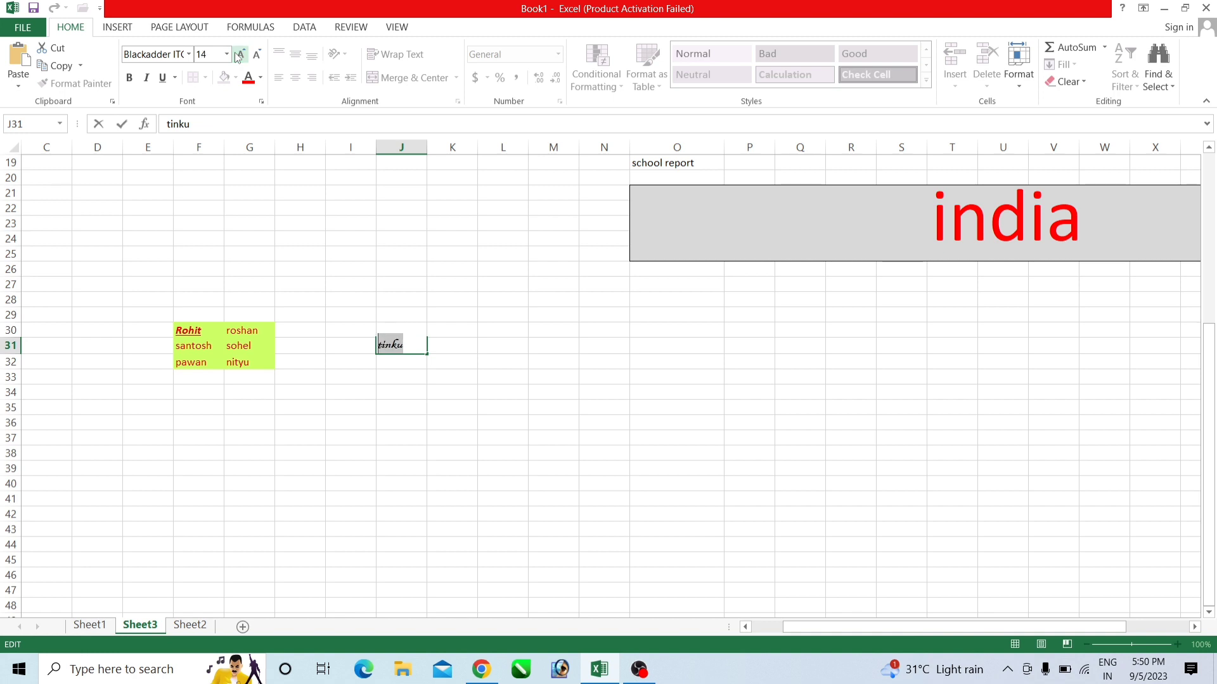
click(240, 54)
click(240, 54)
drag(417, 410, 413, 402)
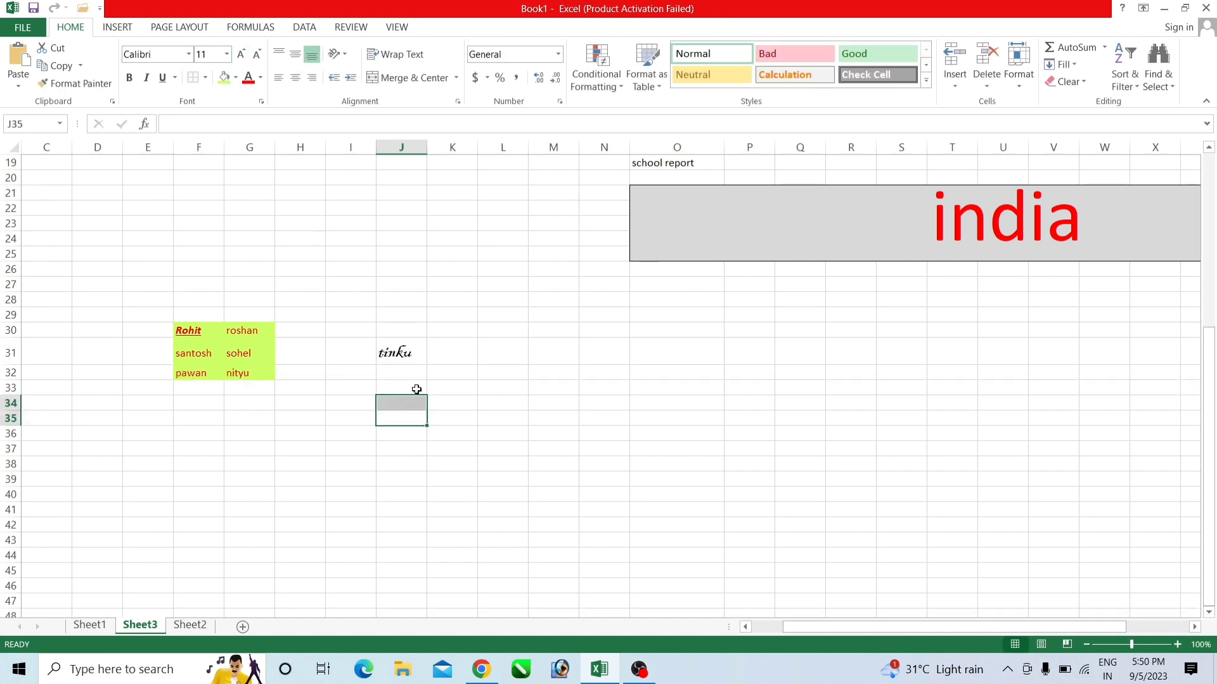
click(415, 352)
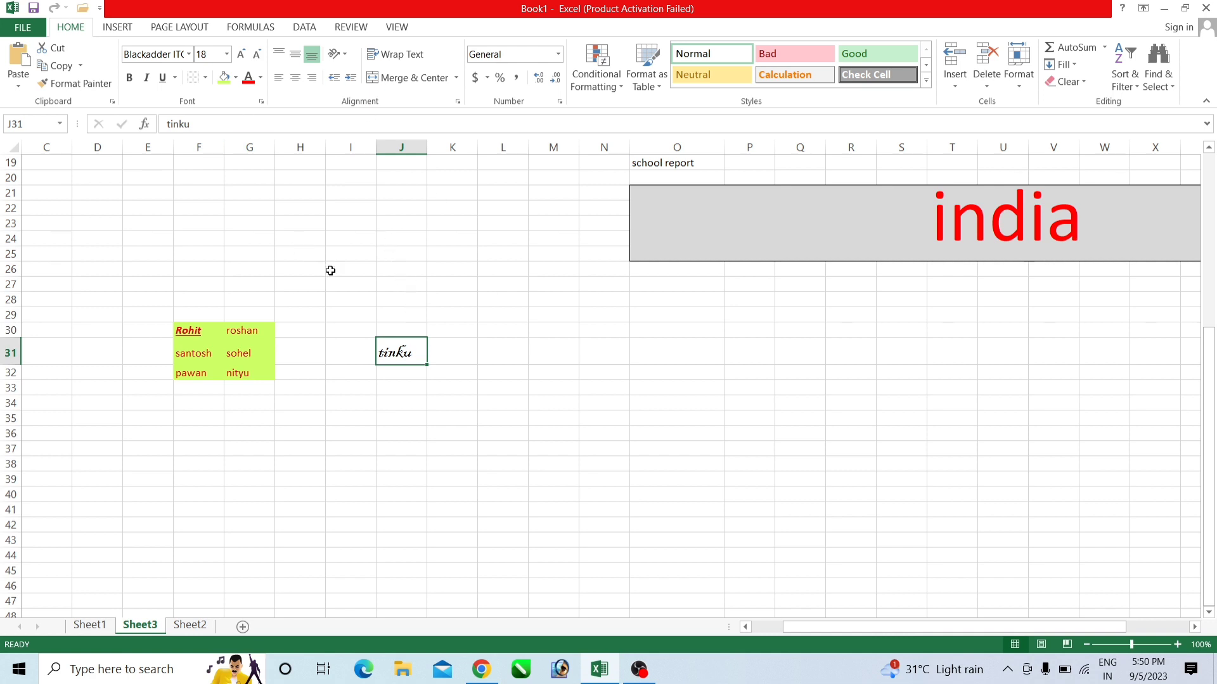
Step: Replace the name in cell J31 with another sample first name
double_click(415, 354)
key(BackSpace)
key(BackSpace)
key(BackSpace)
key(BackSpace)
key(BackSpace)
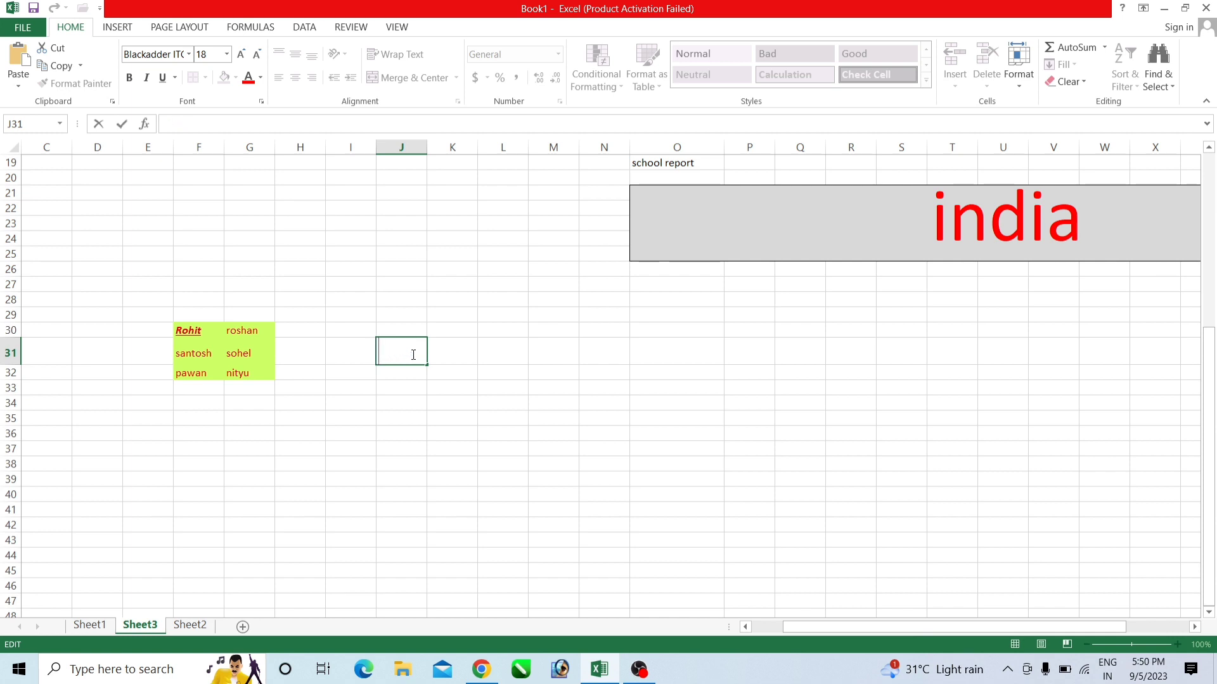
text(sonu)
click(407, 409)
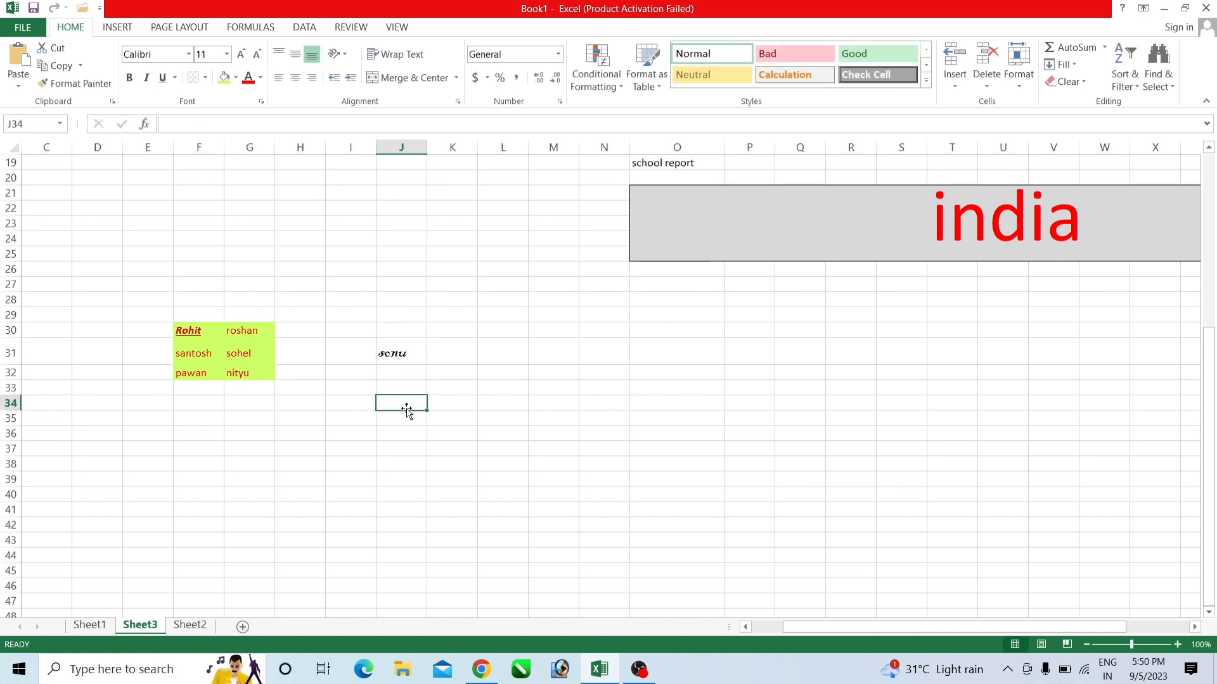
Step: Apply top, middle and bottom vertical alignment in turn to cell J31
click(413, 356)
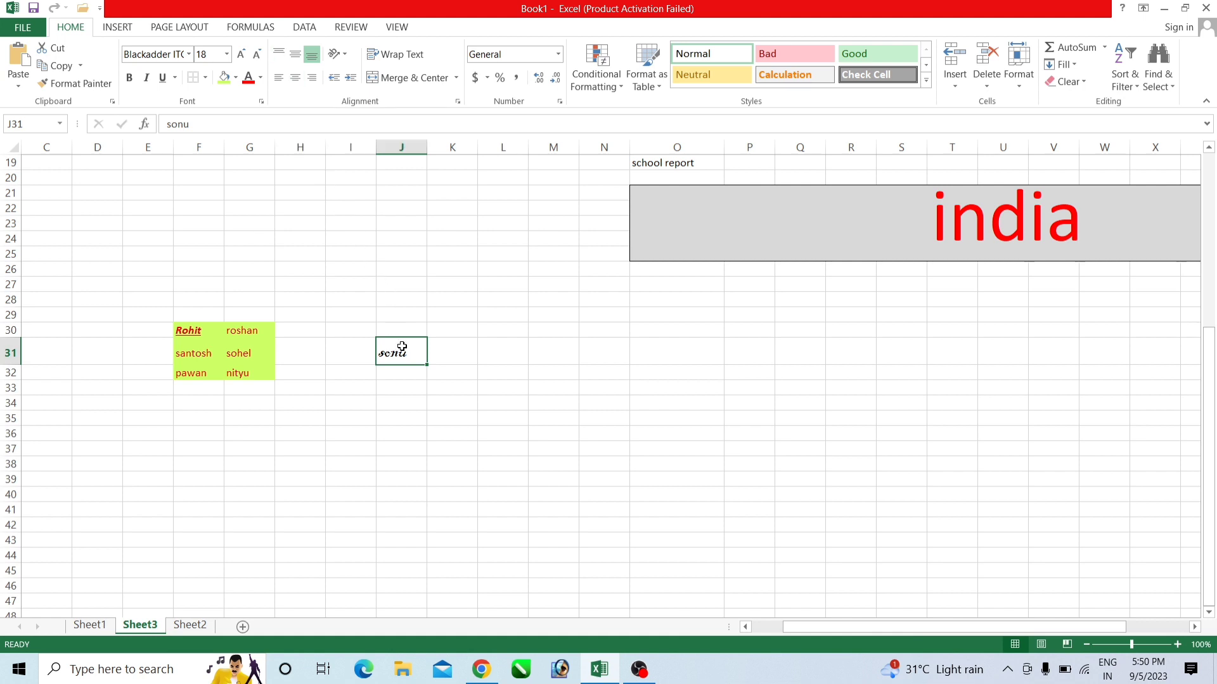
click(278, 54)
click(278, 77)
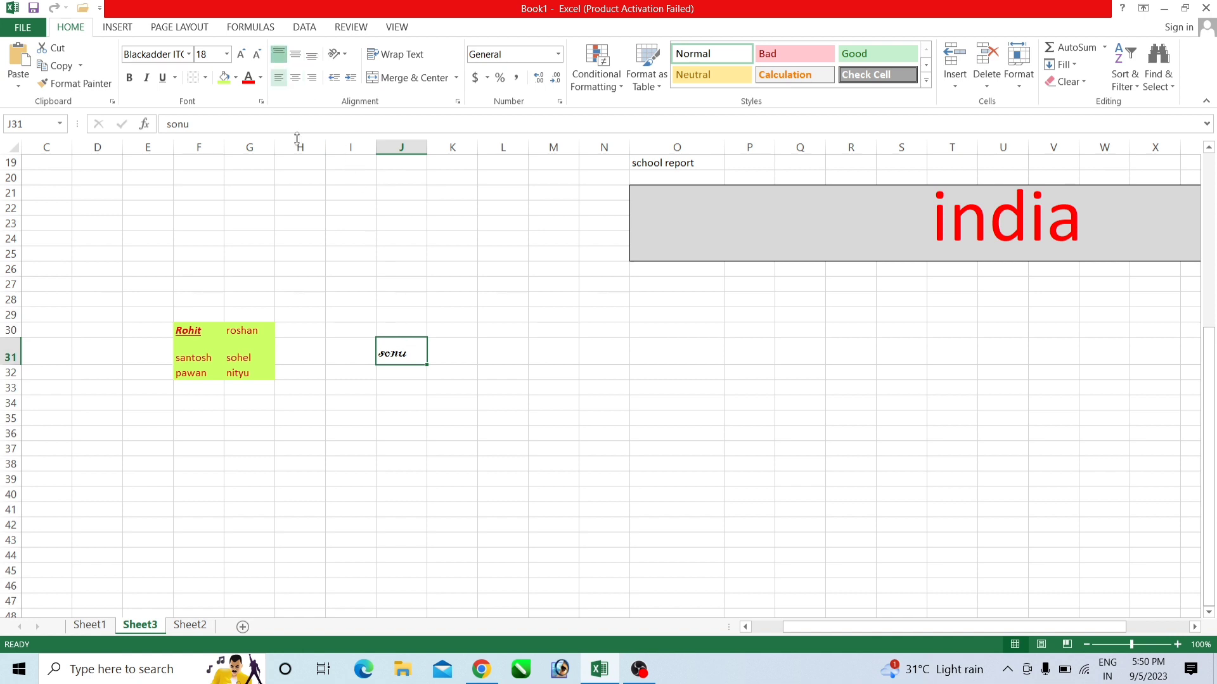
double_click(407, 358)
drag(409, 356, 378, 356)
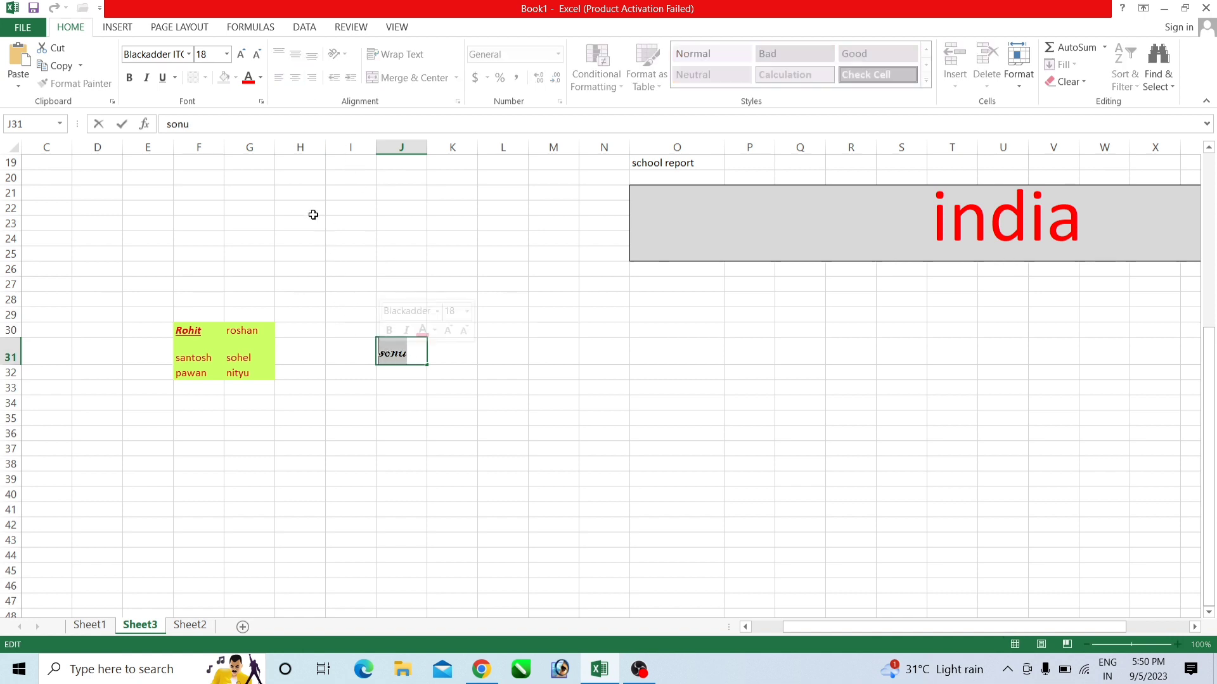
drag(463, 518, 459, 511)
click(407, 356)
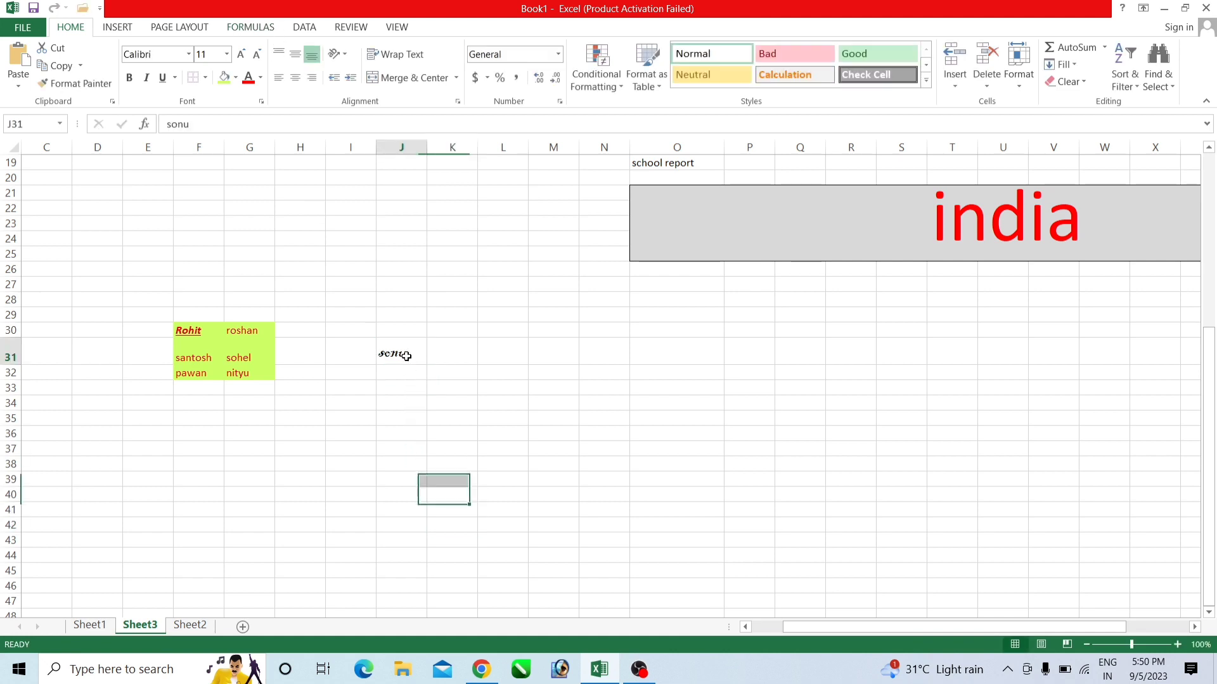
click(274, 58)
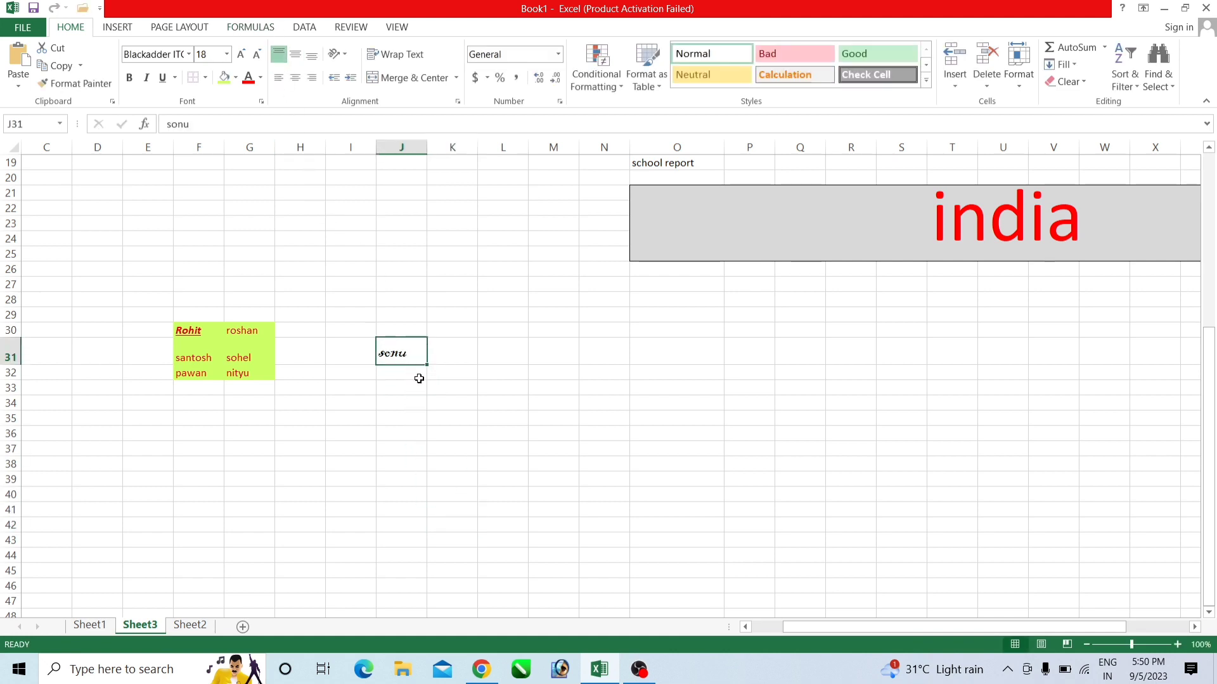
click(296, 60)
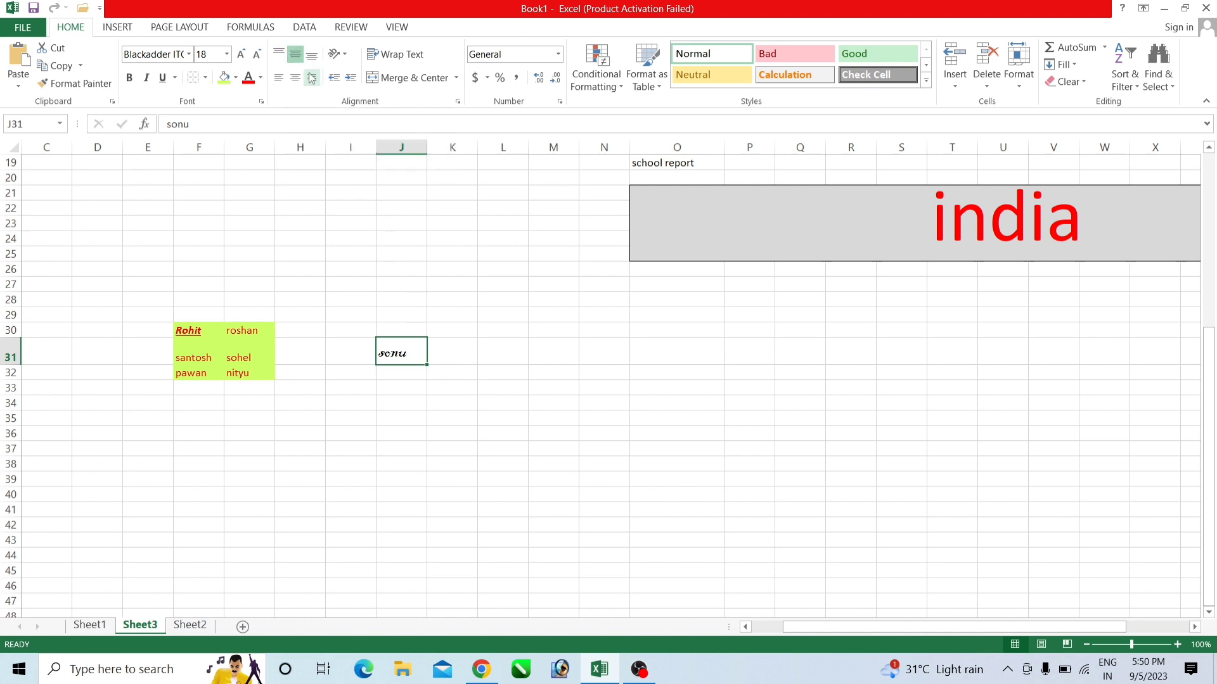
click(312, 58)
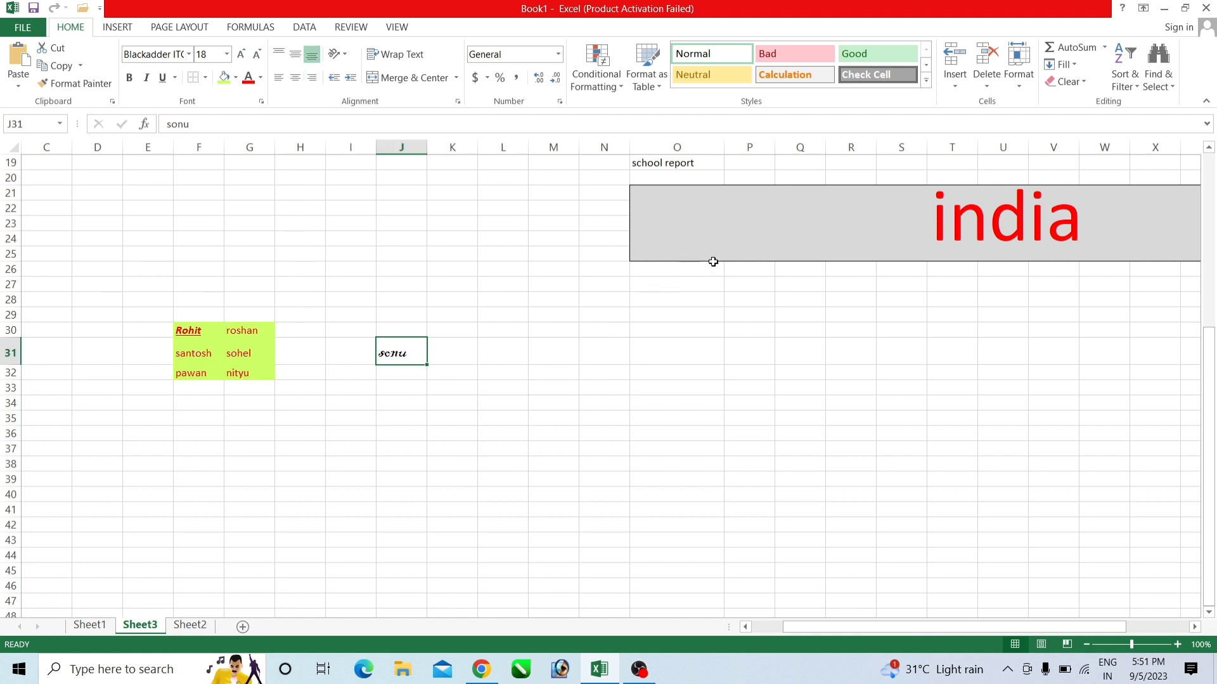
Step: Align the text "india" in the merged gray cell left, center and right in turn, and return it to center
click(751, 233)
scroll(754, 267, up, 4)
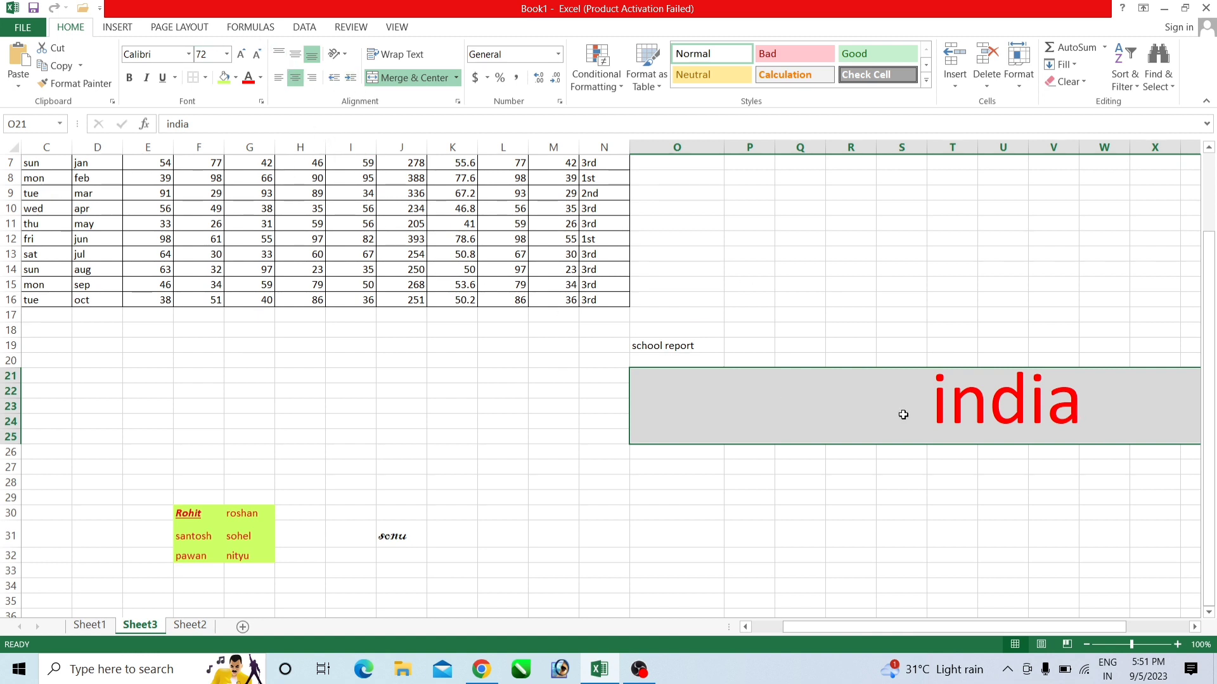
click(278, 76)
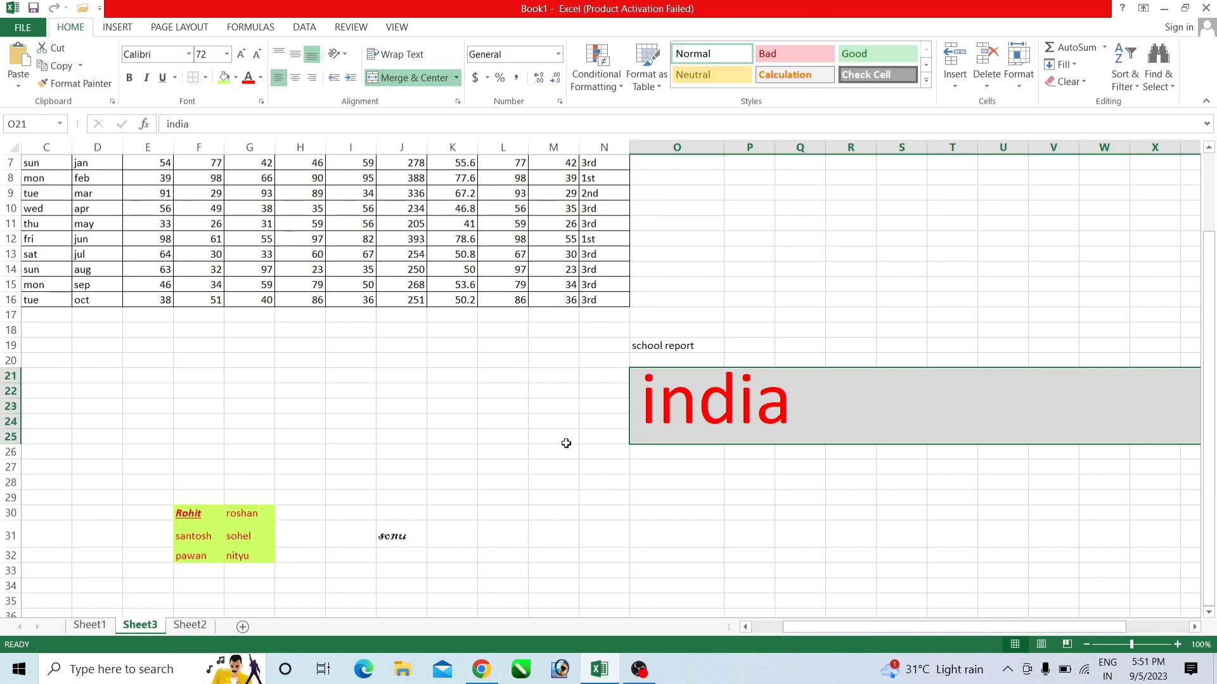
click(296, 78)
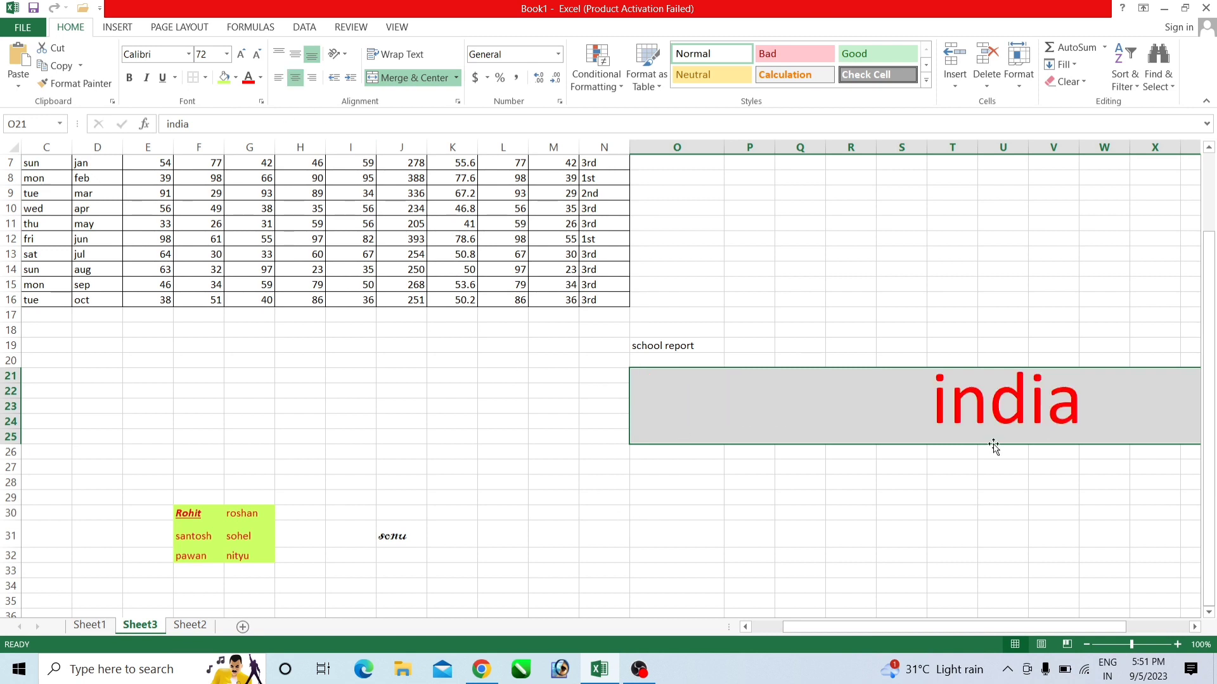
click(312, 79)
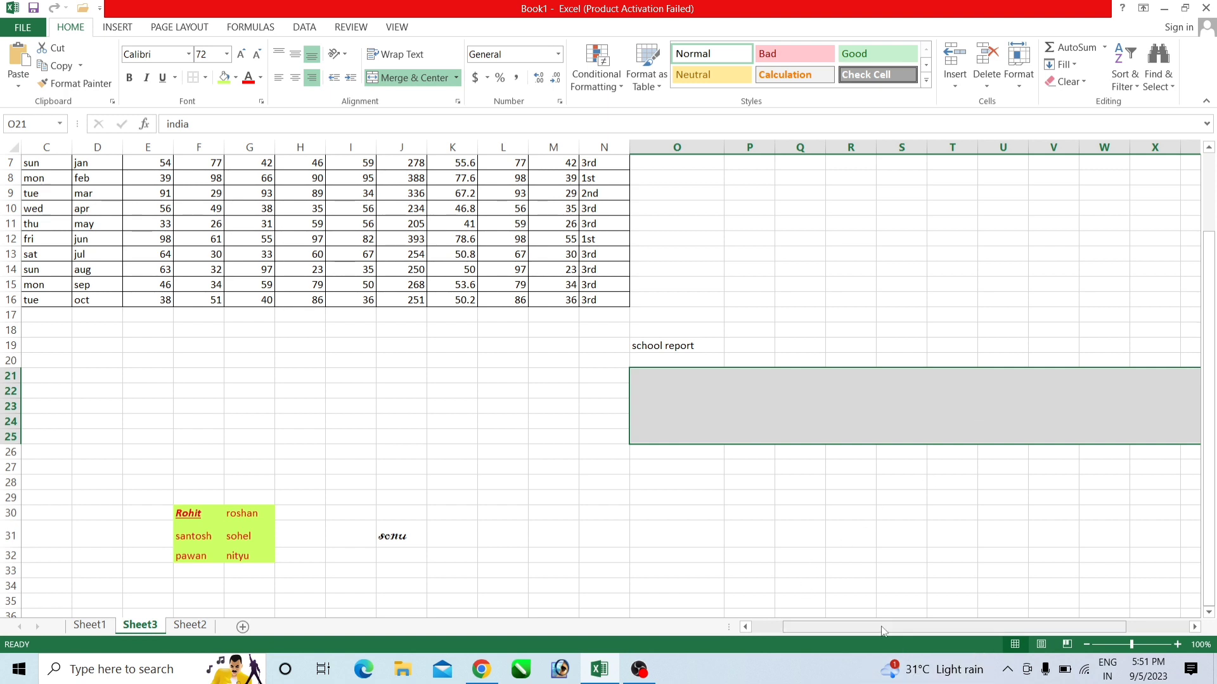
drag(928, 627, 991, 626)
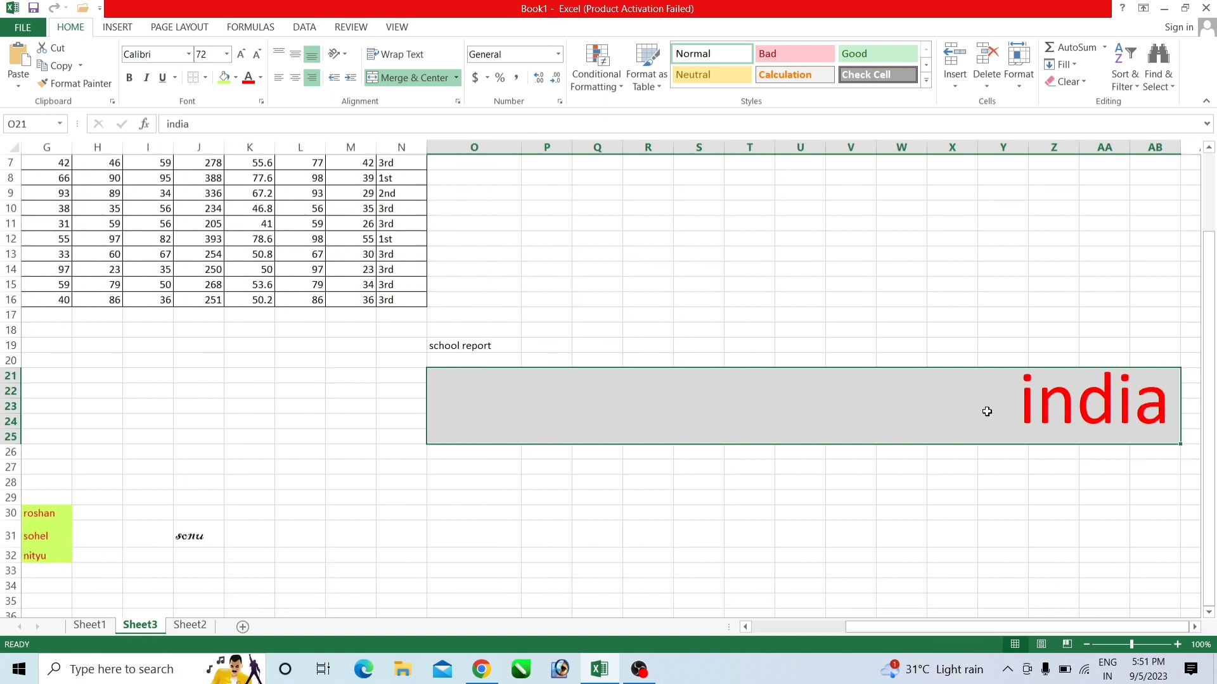
click(295, 79)
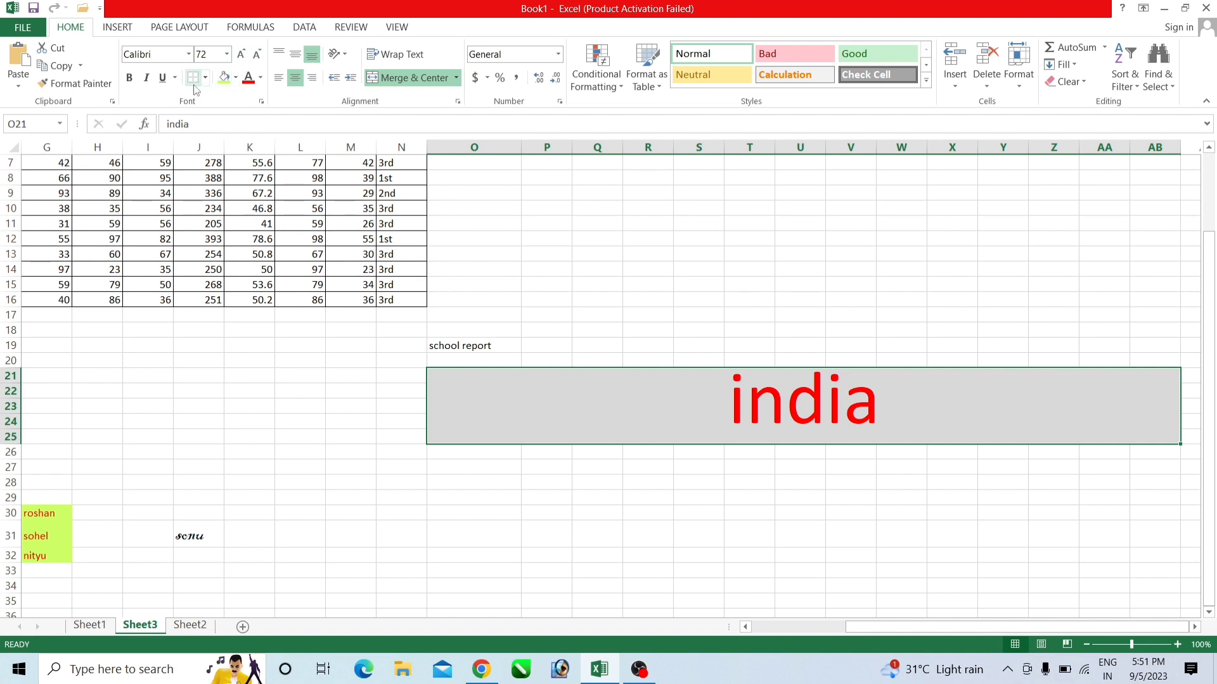
Step: Try left and top alignment on the merged "india" cell, and finish with center horizontal and middle vertical alignment
click(278, 78)
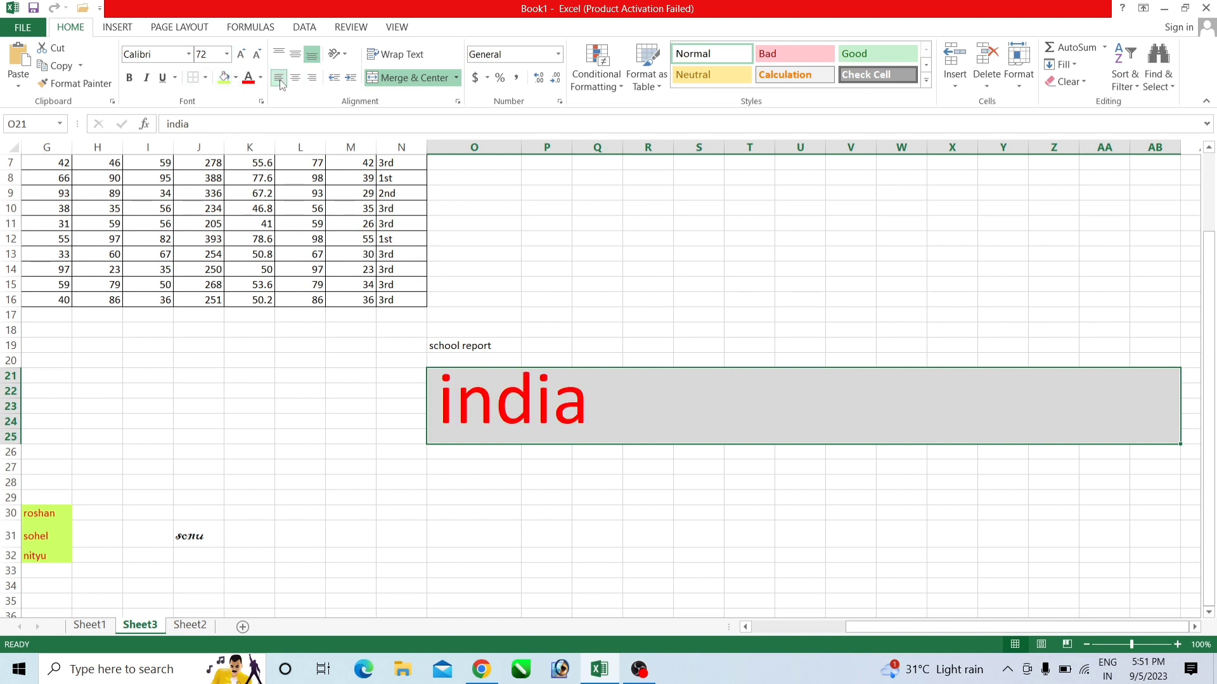
click(299, 56)
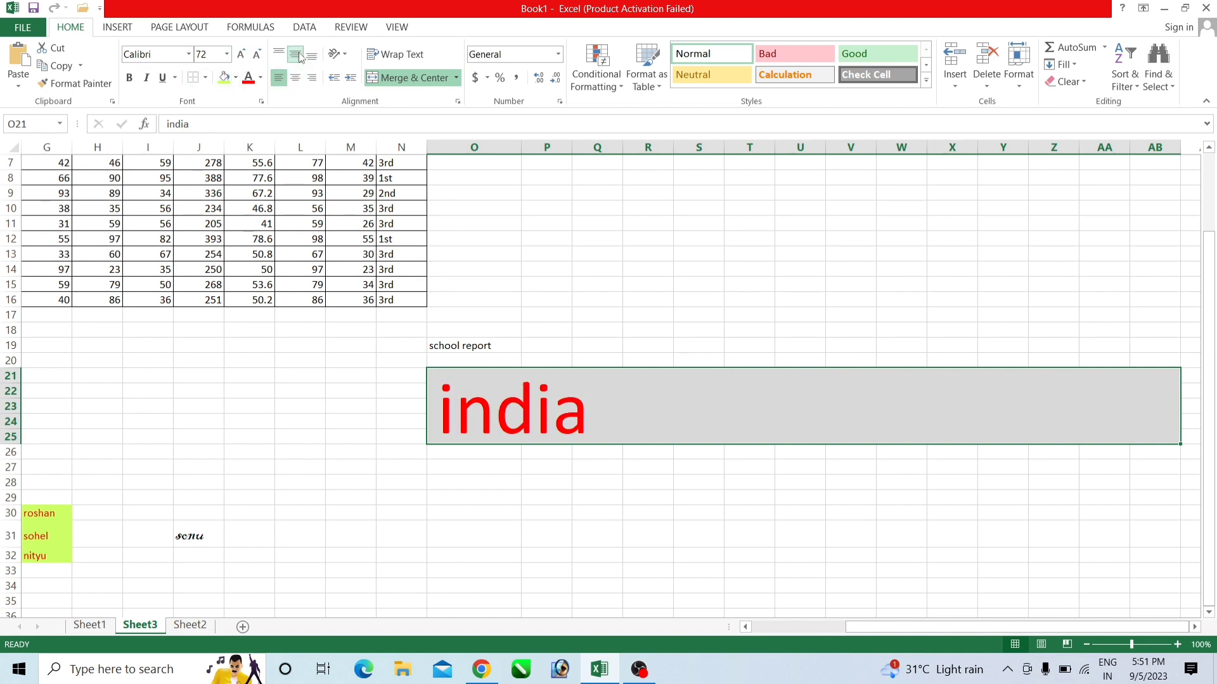
click(279, 56)
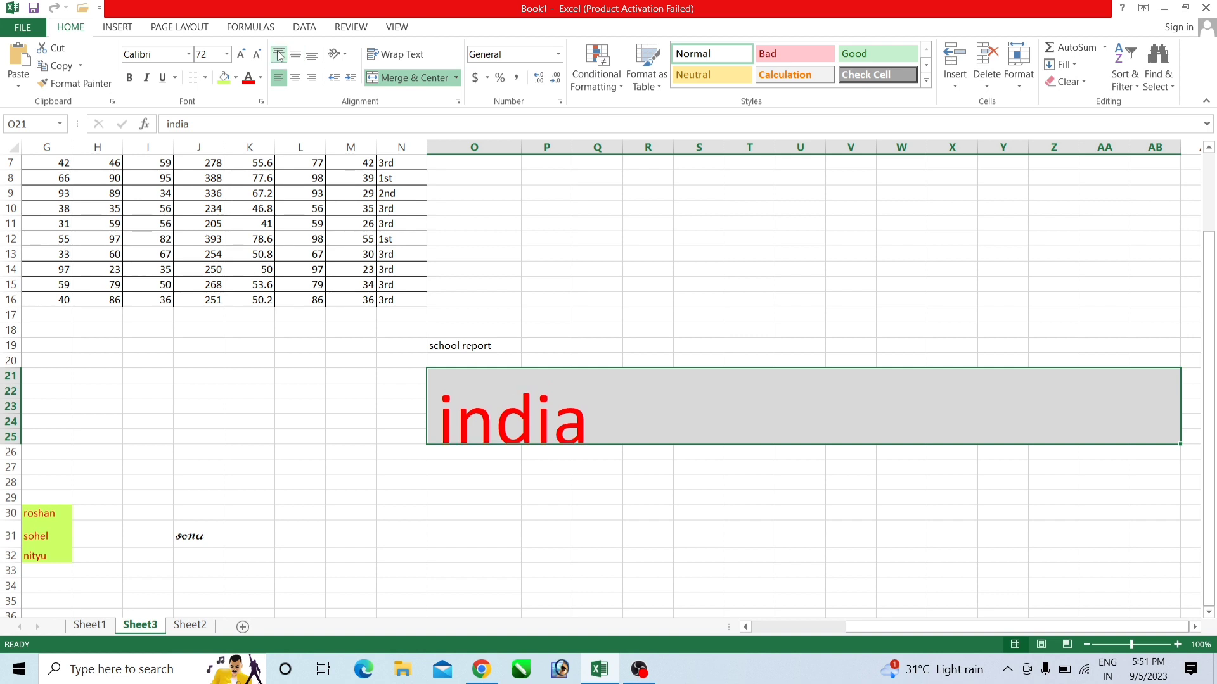
click(296, 77)
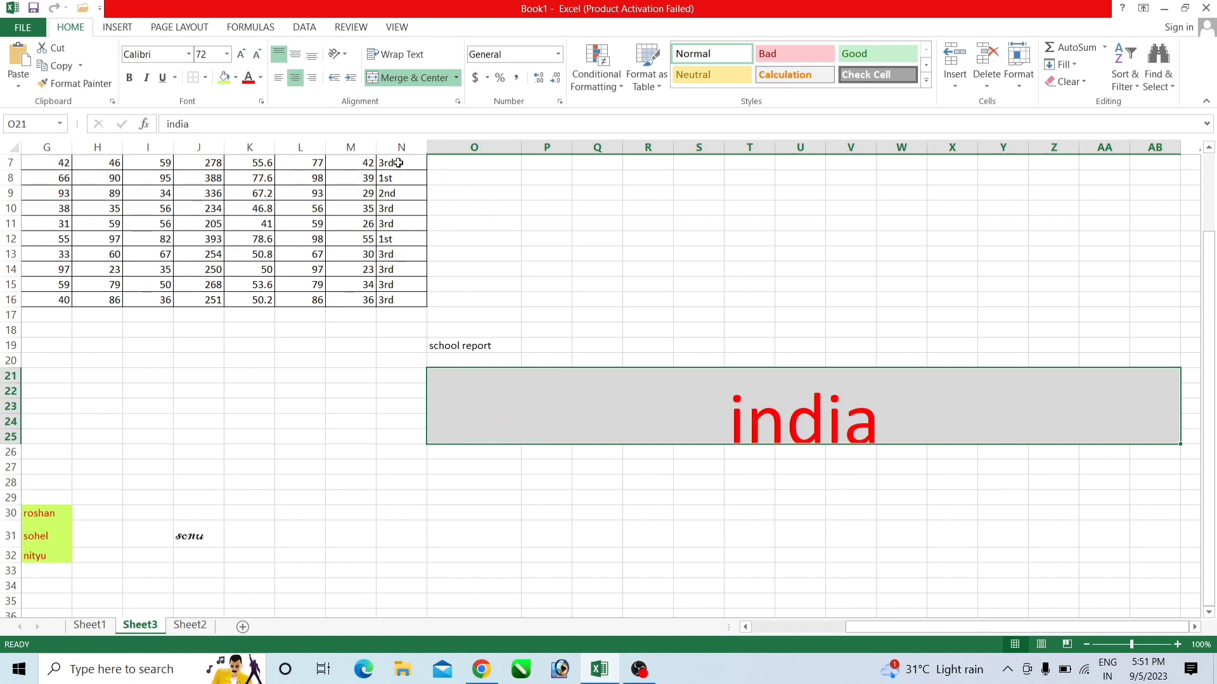
click(297, 57)
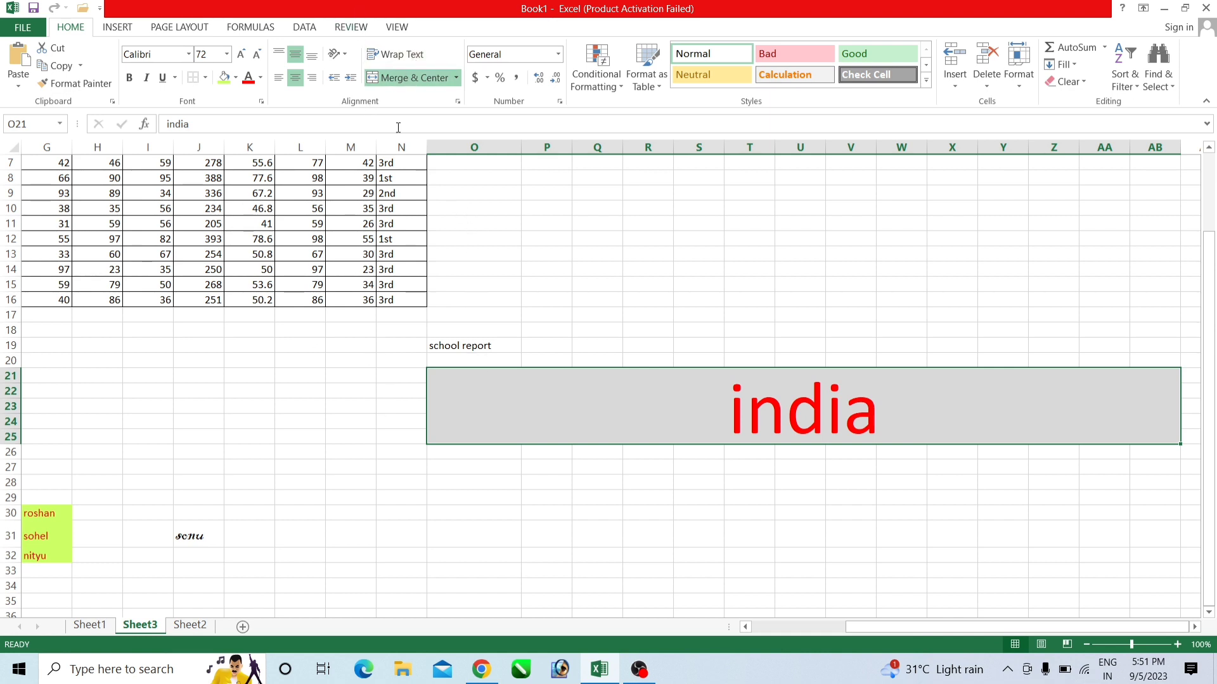
Step: Enter the text "I love my india" in cell M33
scroll(458, 548, down, 3)
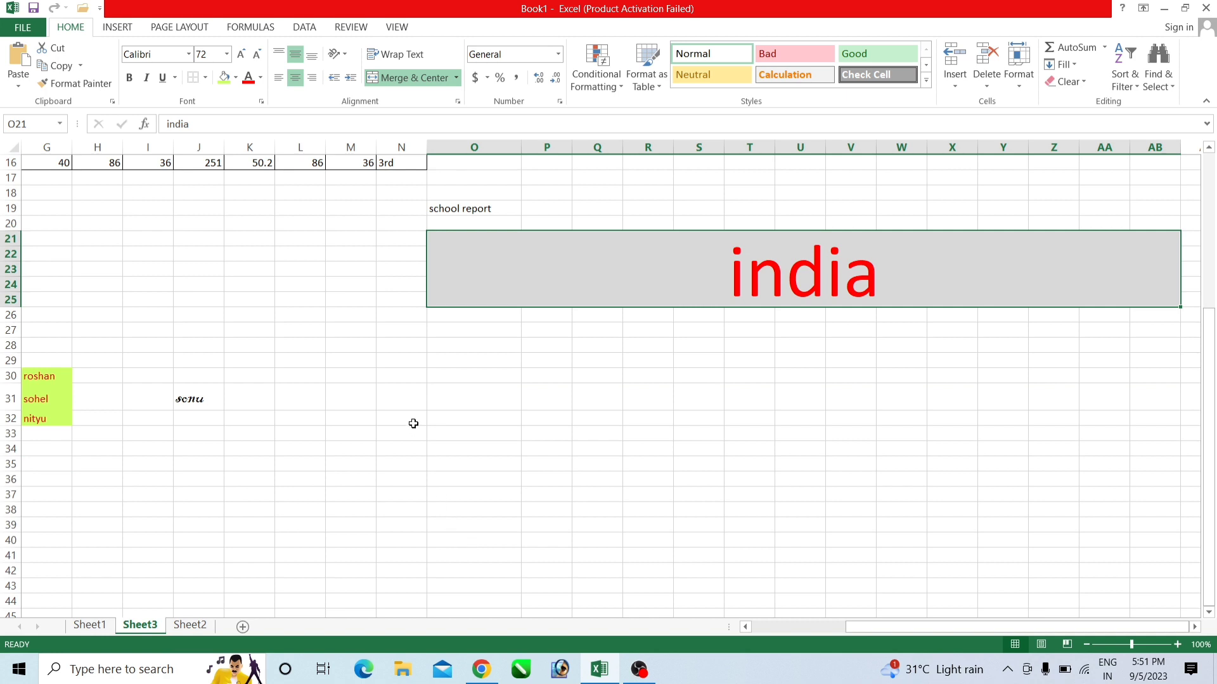
scroll(411, 419, down, 1)
scroll(409, 414, down, 2)
click(374, 296)
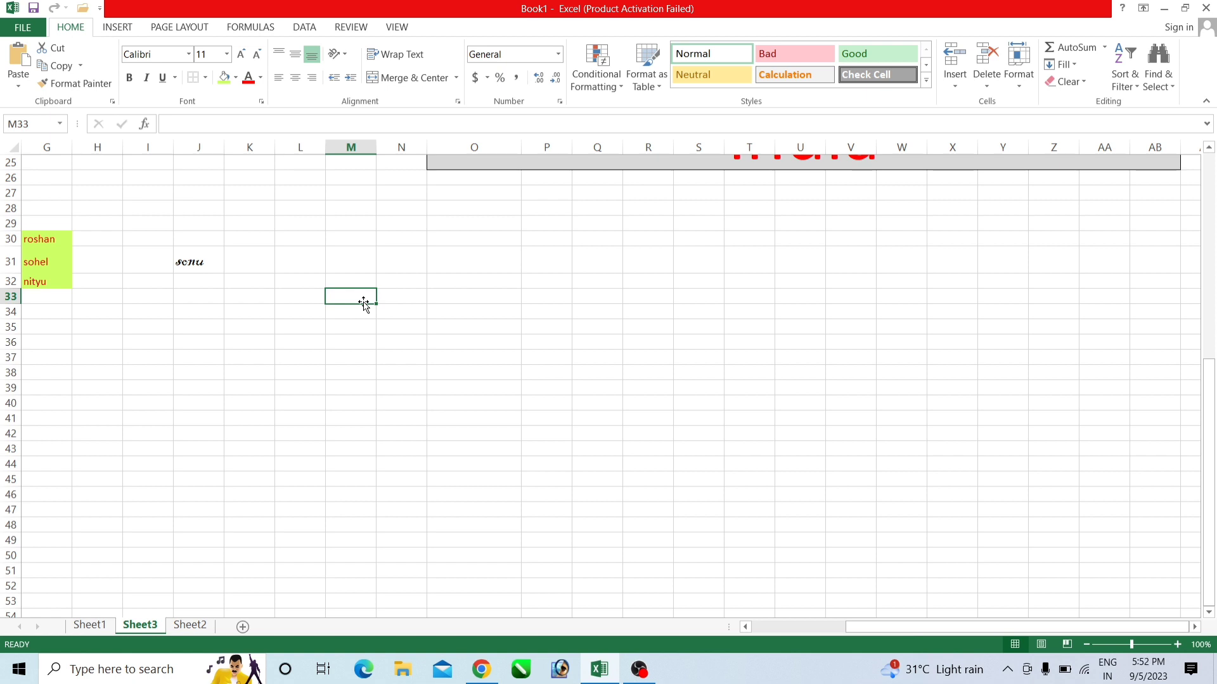
text(i lo)
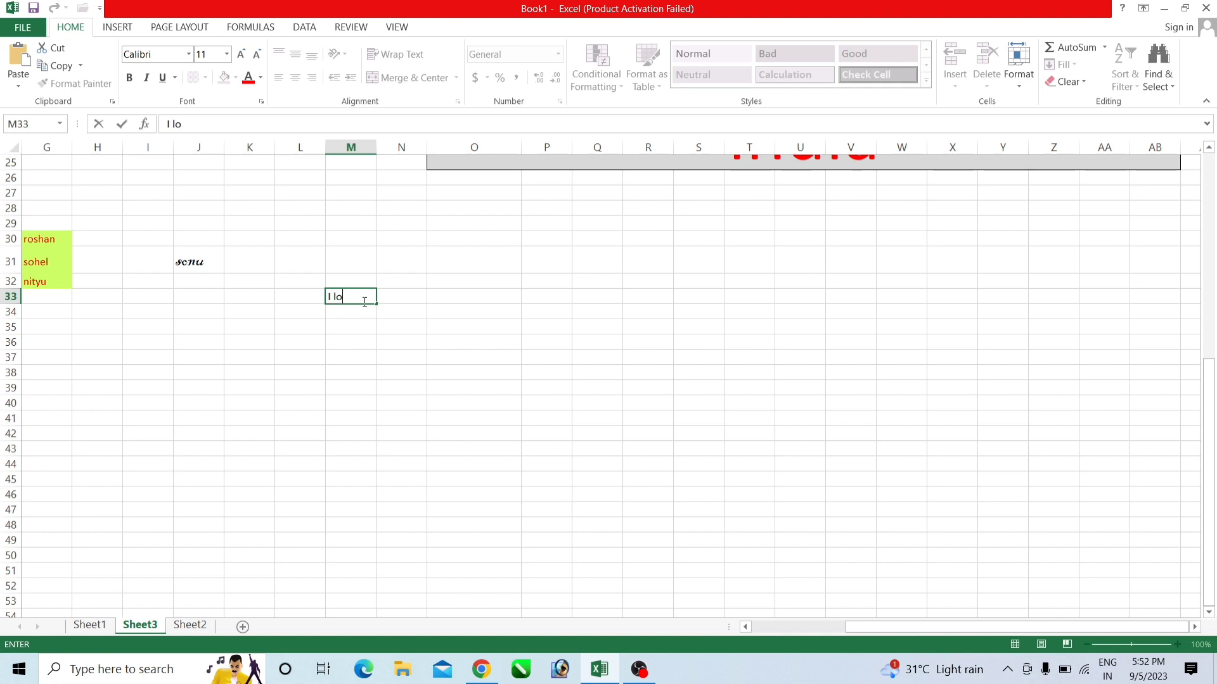
text(ve india)
key(BackSpace)
key(BackSpace)
key(BackSpace)
key(BackSpace)
text(my india)
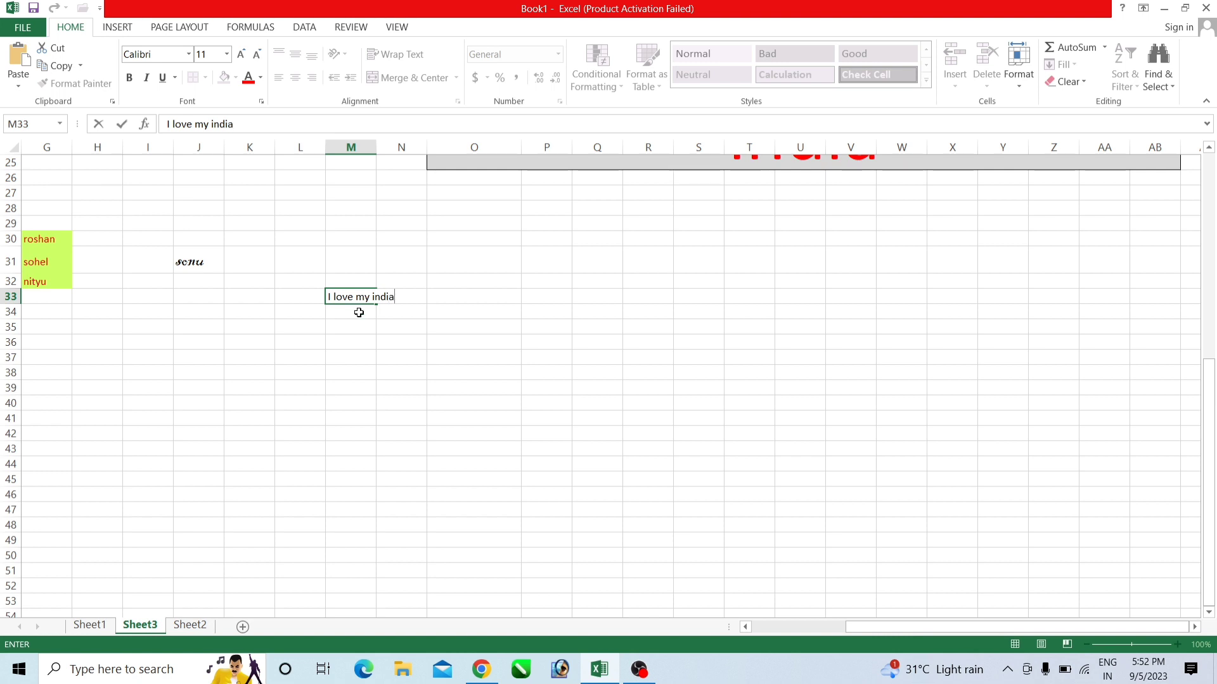
Step: Commit the "I love my india" entry in M33, try Wrap Text on it and undo the wrap
key(Return)
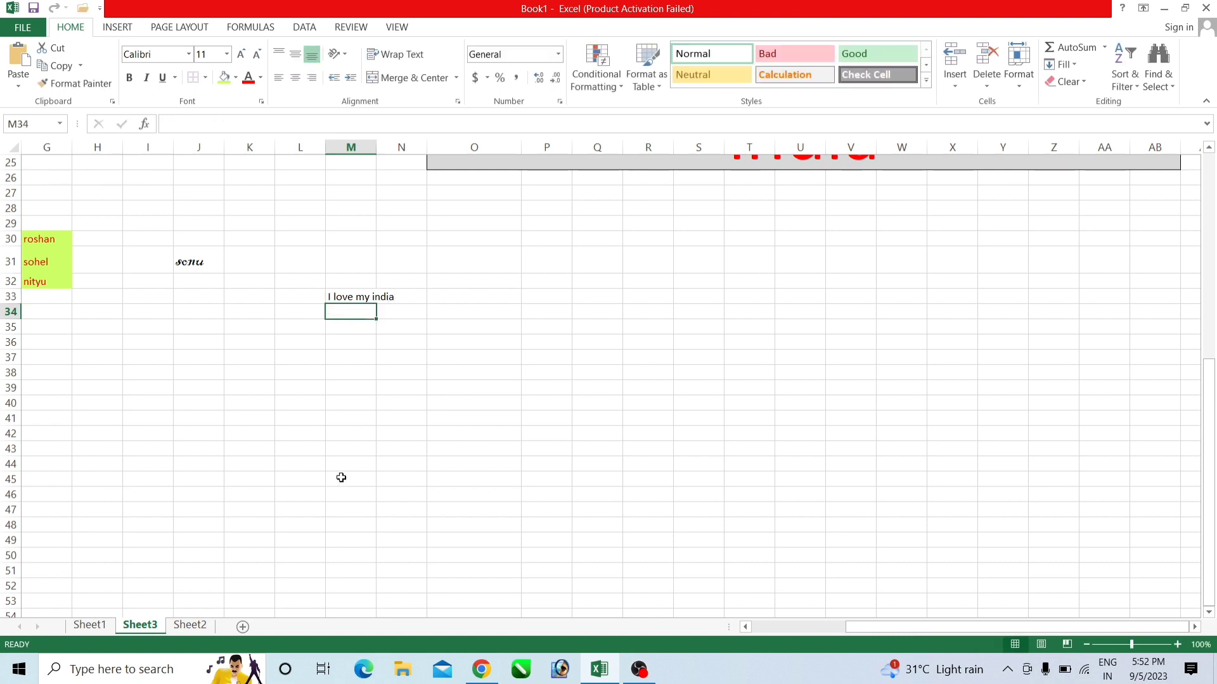
click(358, 298)
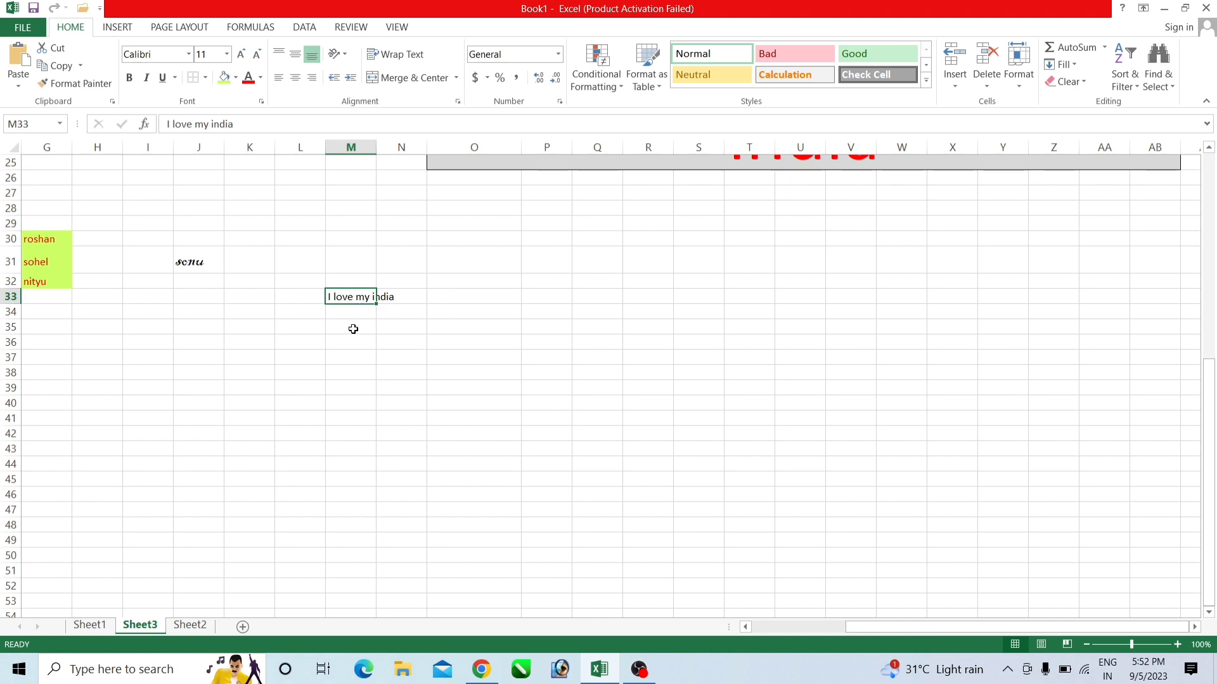
click(402, 59)
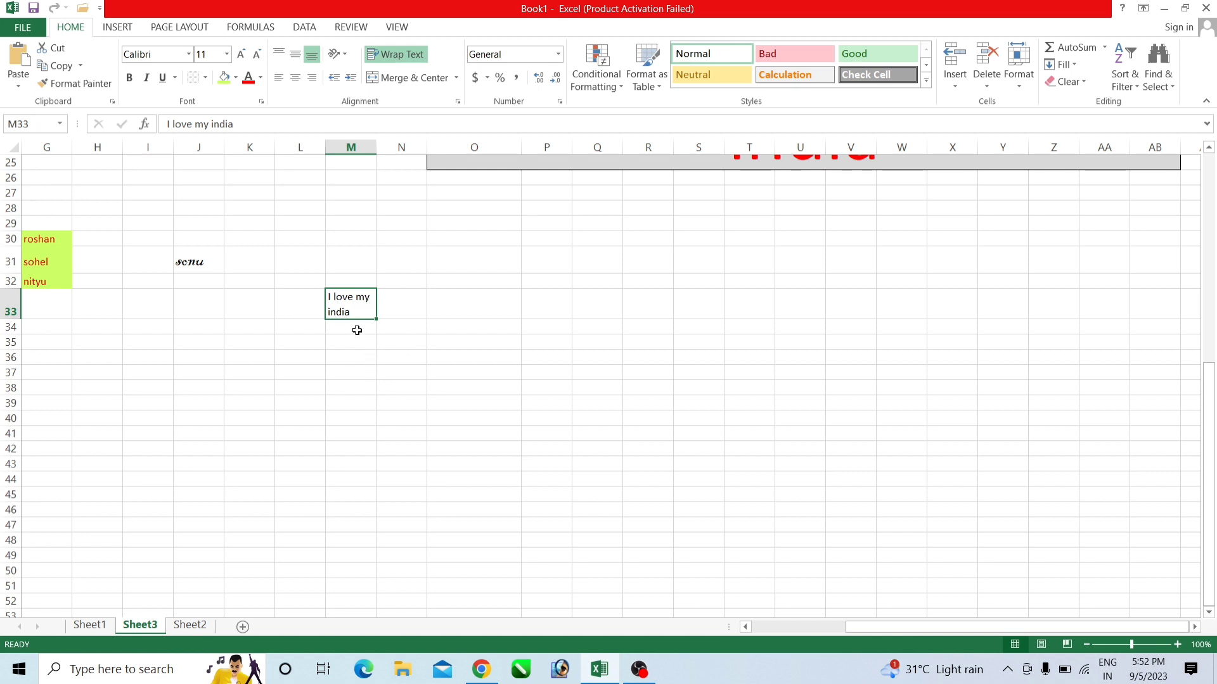
key(ctrl+z)
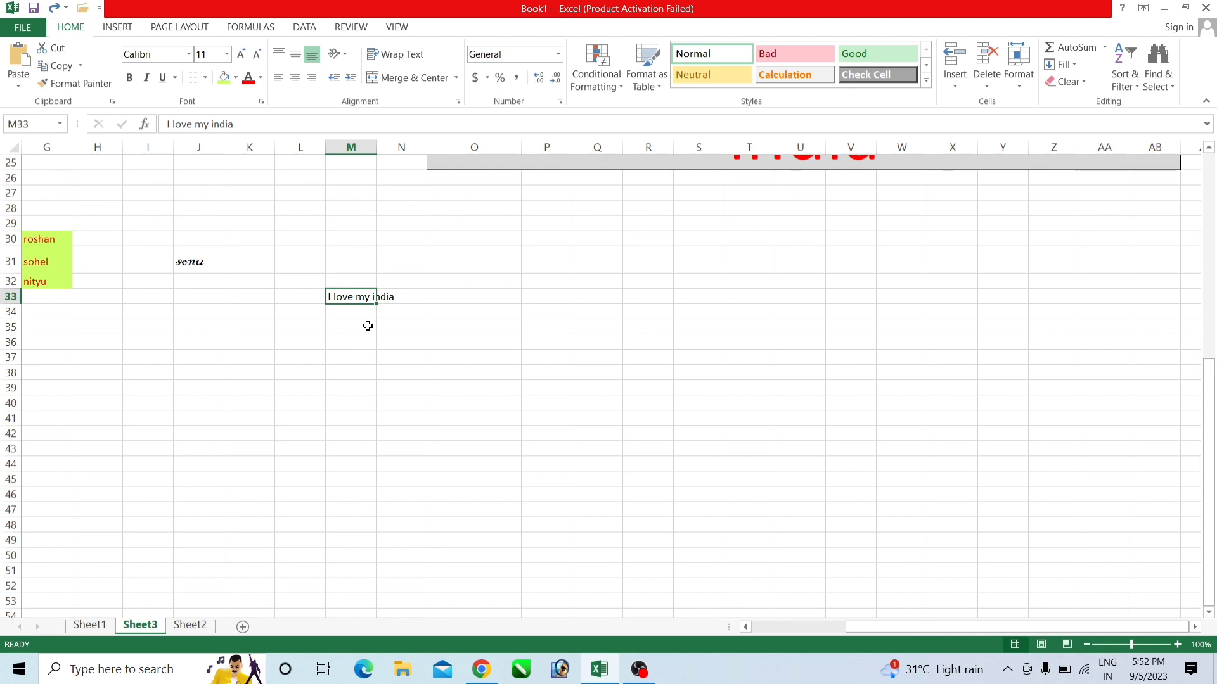
click(368, 323)
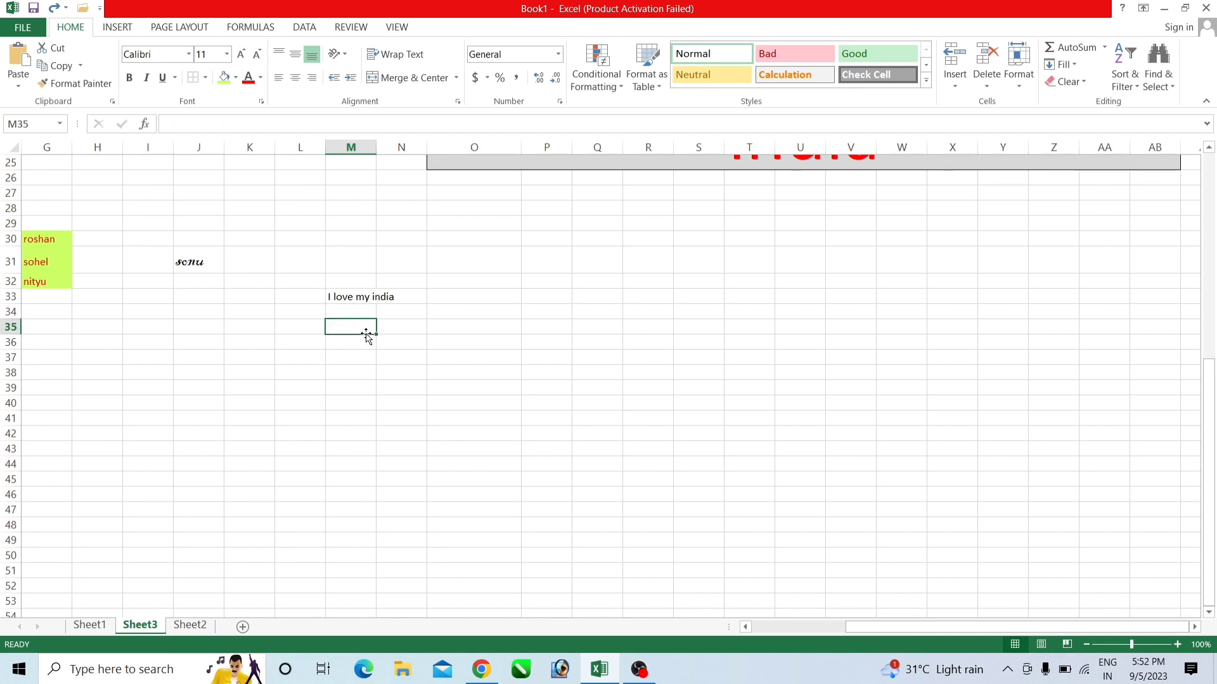
text(h)
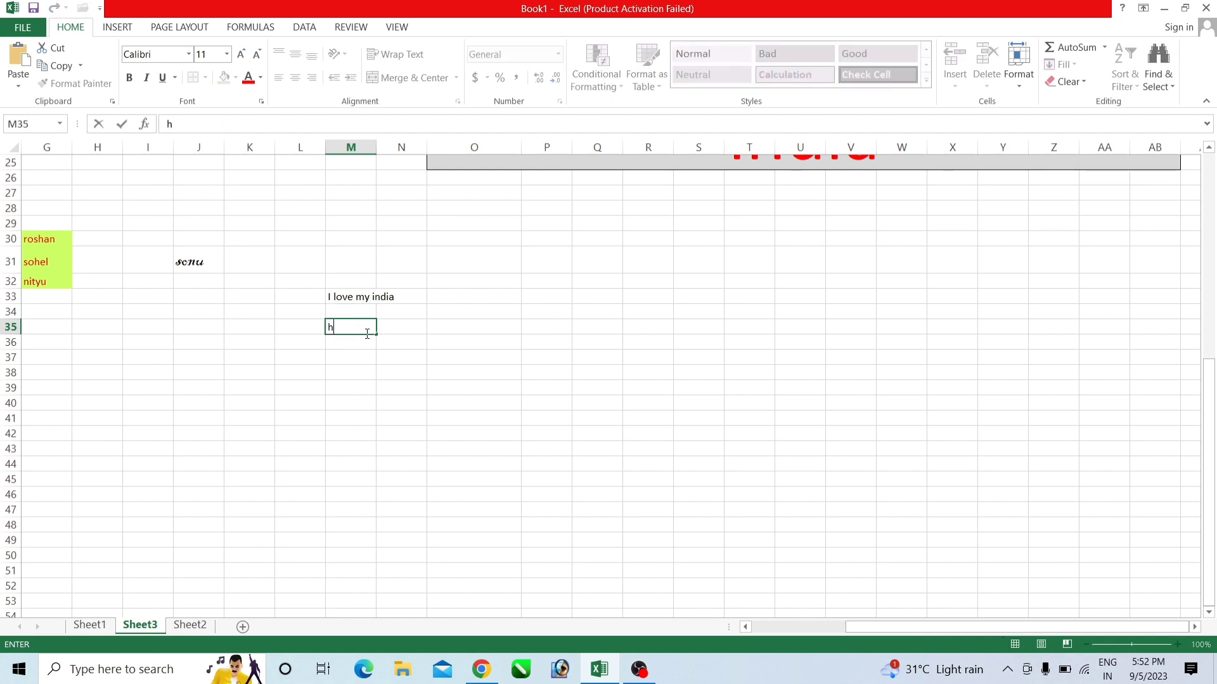
text(jhanrkahnd)
key(BackSpace)
key(BackSpace)
key(BackSpace)
key(BackSpace)
key(BackSpace)
key(BackSpace)
key(BackSpace)
Step: Try wrapping the text in cell M33 three times, undoing the wrap after each attempt
click(353, 299)
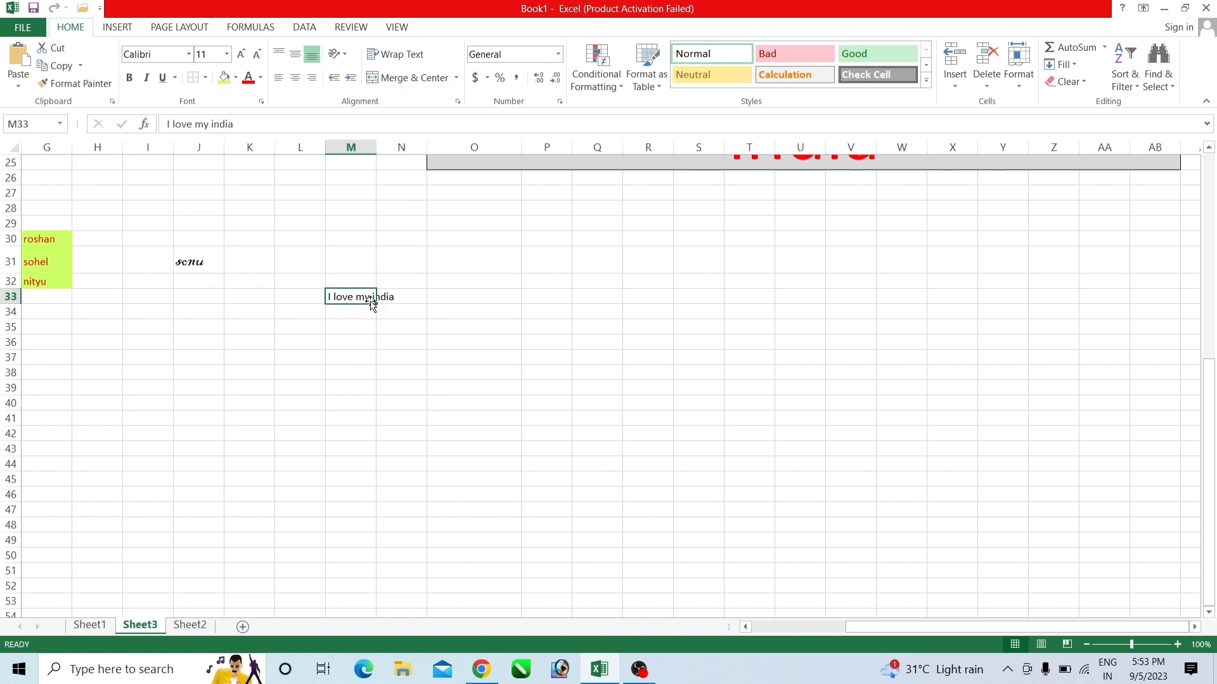
click(407, 56)
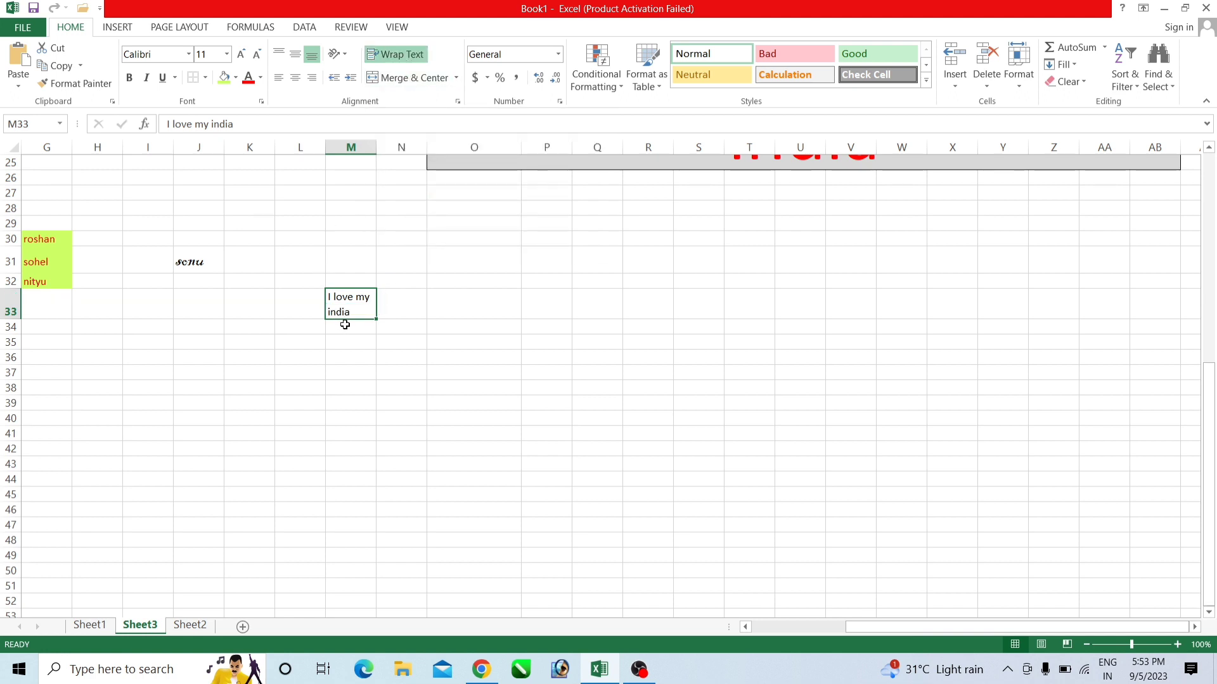
key(ctrl+z)
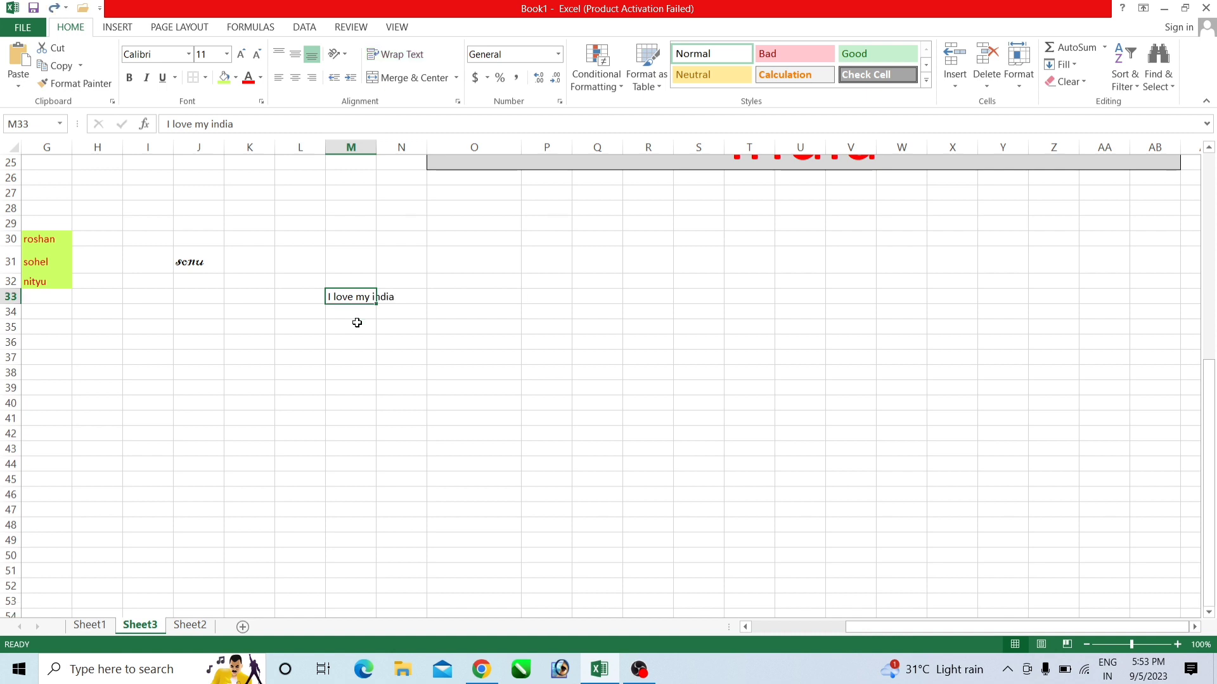
key(alt+Return)
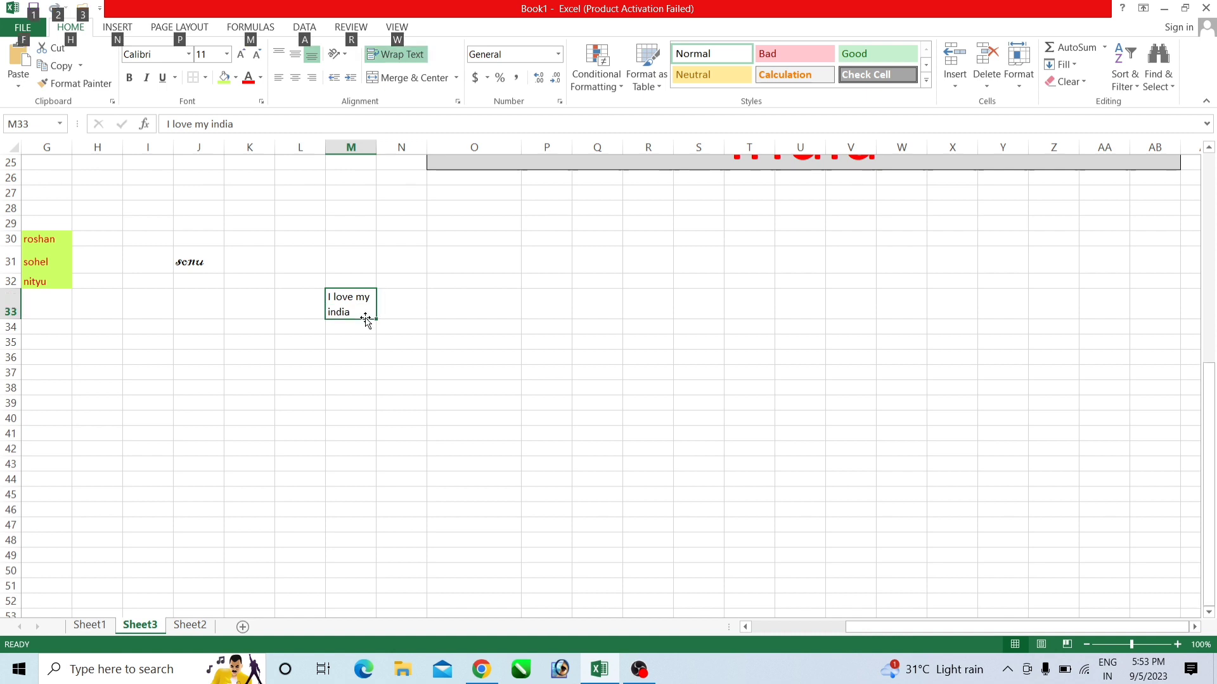
key(ctrl+z)
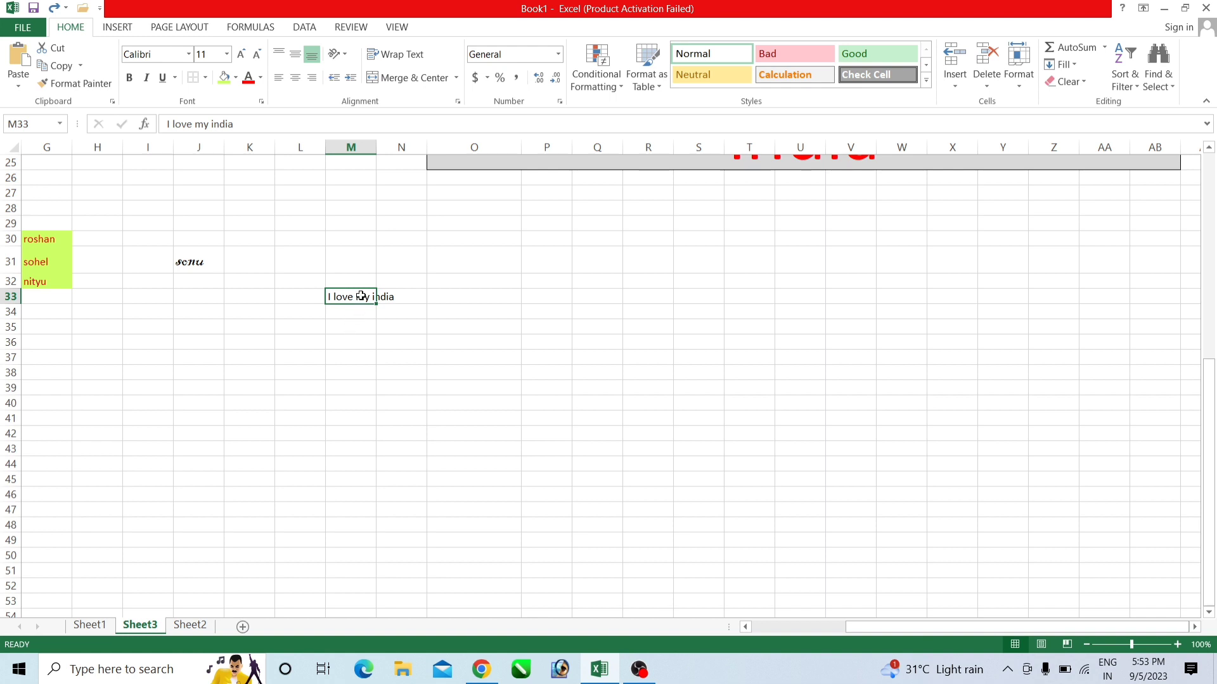
click(407, 54)
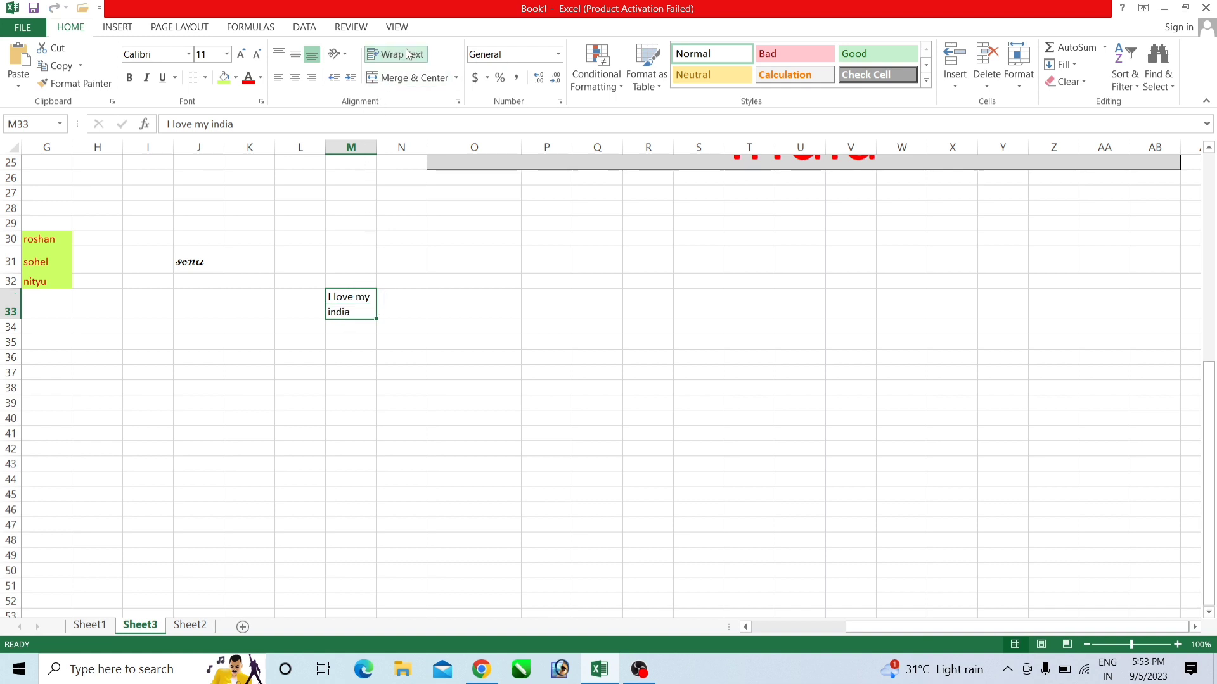
key(ctrl+z)
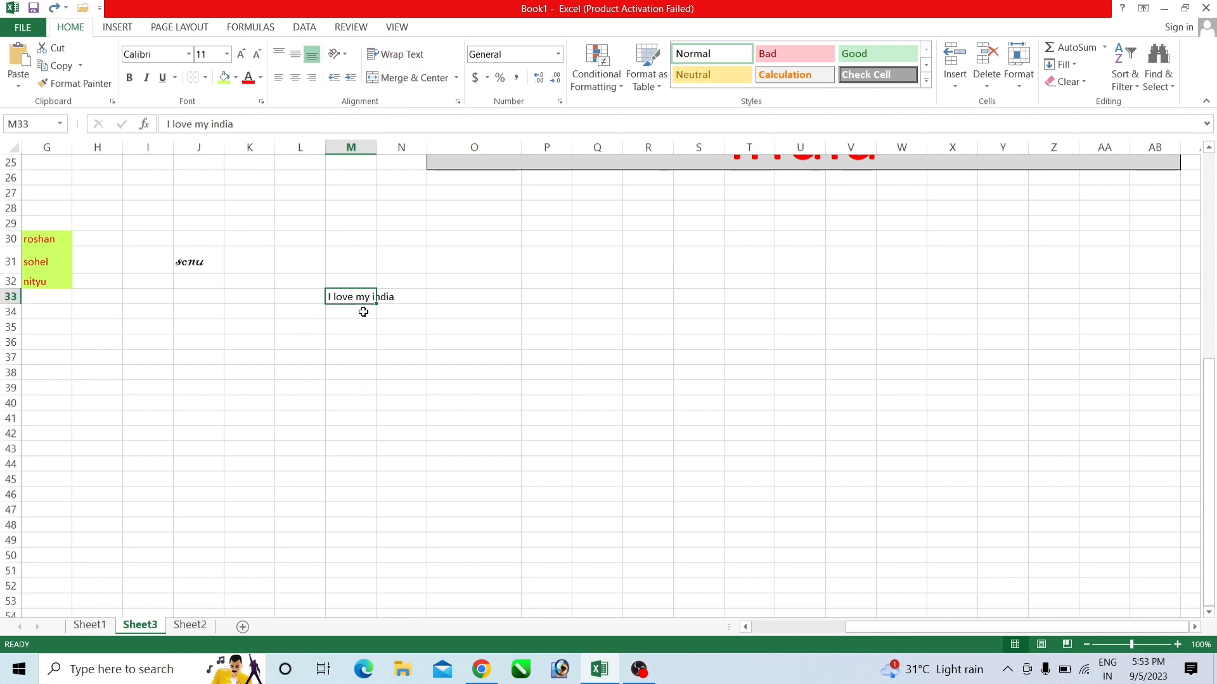
Step: Apply Wrap Text to the "I love my india" text in cell M33
key(alt)
key(h)
key(w)
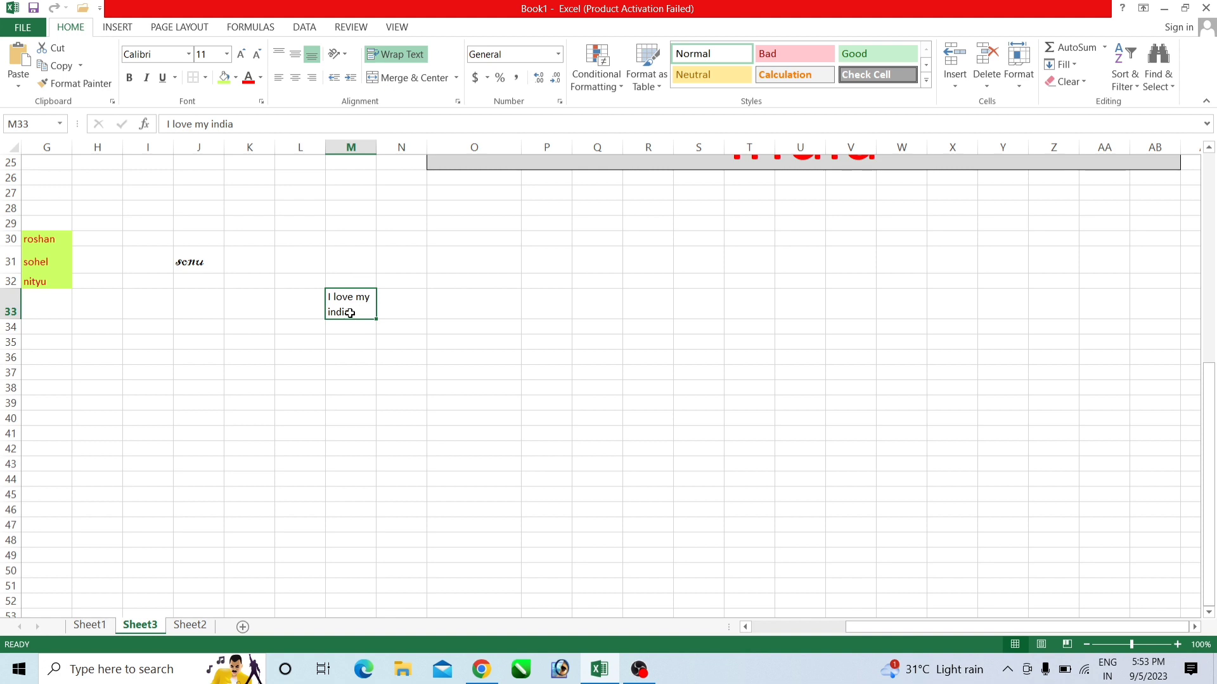
click(430, 303)
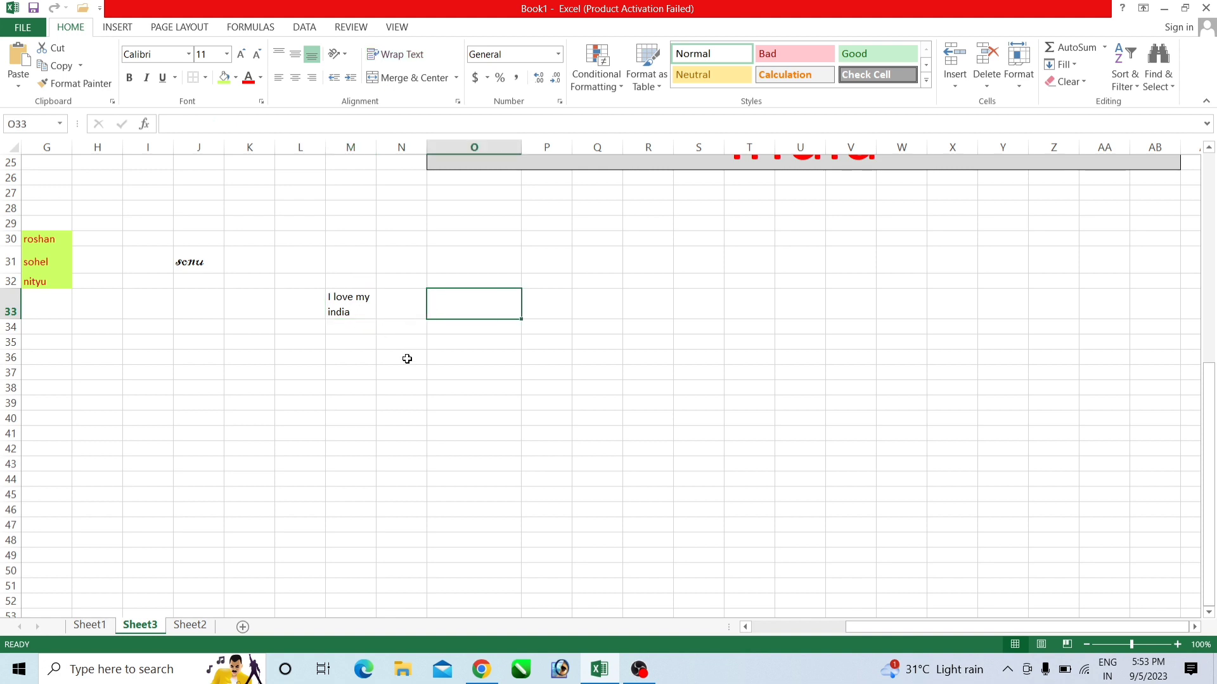
click(394, 342)
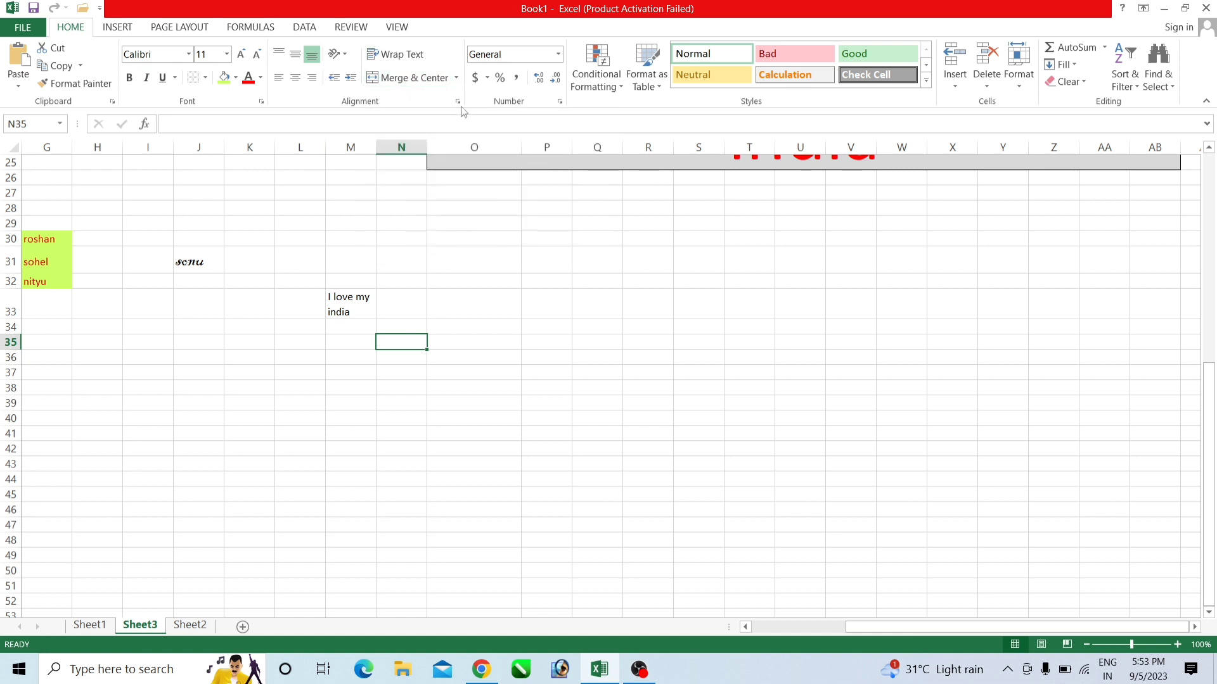
Step: Look over Sheet1 and the School Report table on Sheet2
scroll(435, 364, up, 5)
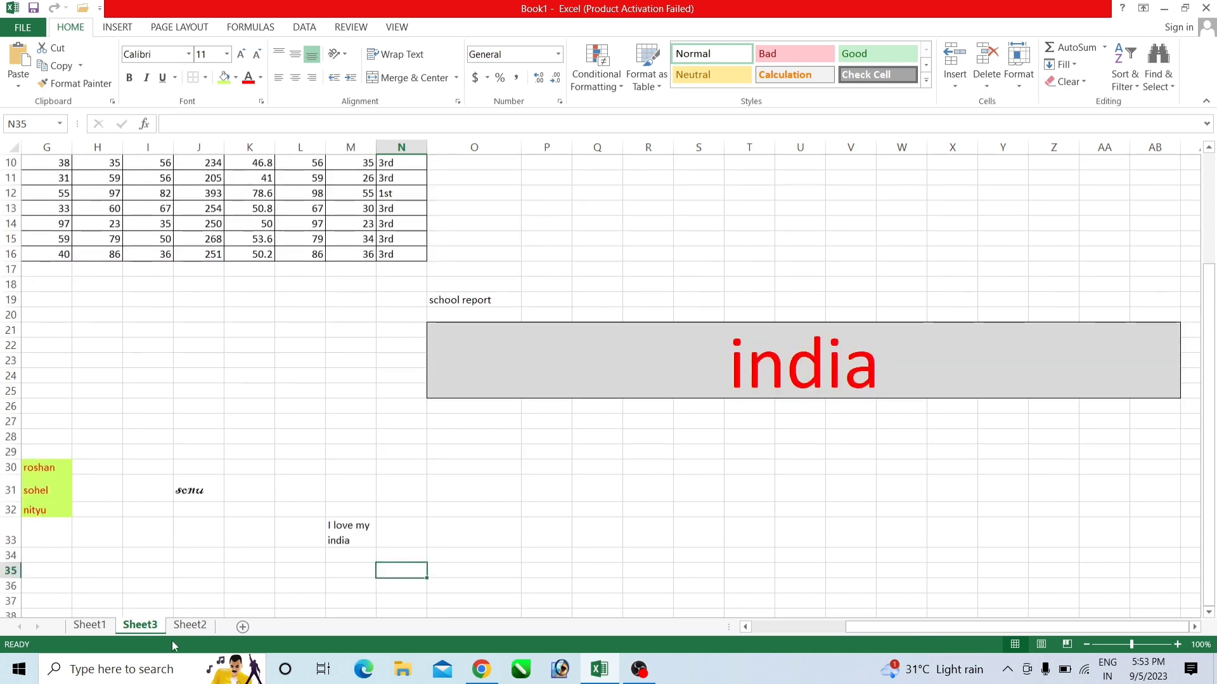
click(89, 626)
click(345, 438)
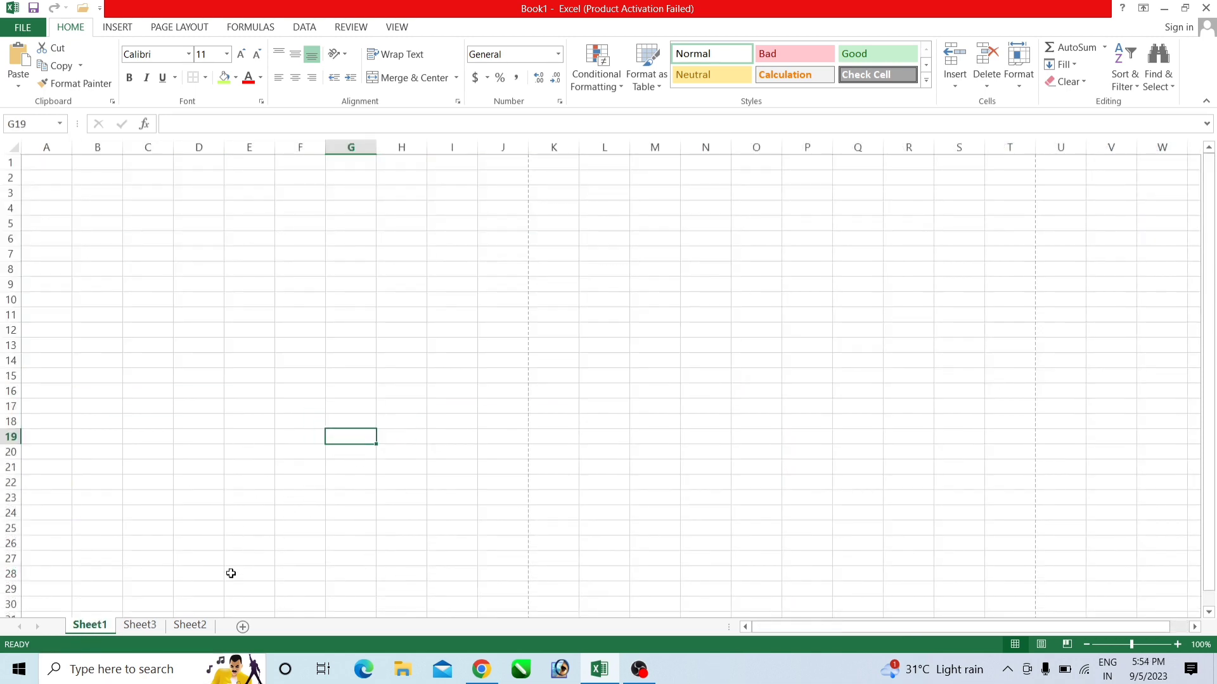
click(190, 626)
click(361, 425)
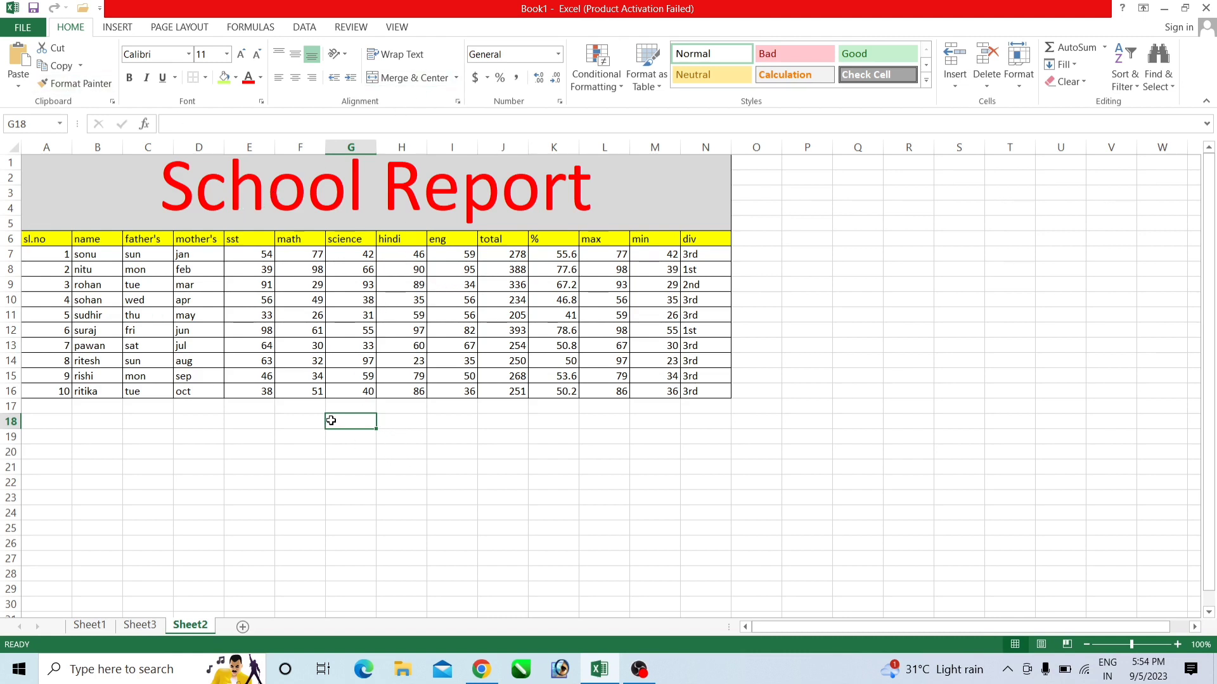
drag(331, 423, 727, 500)
click(349, 558)
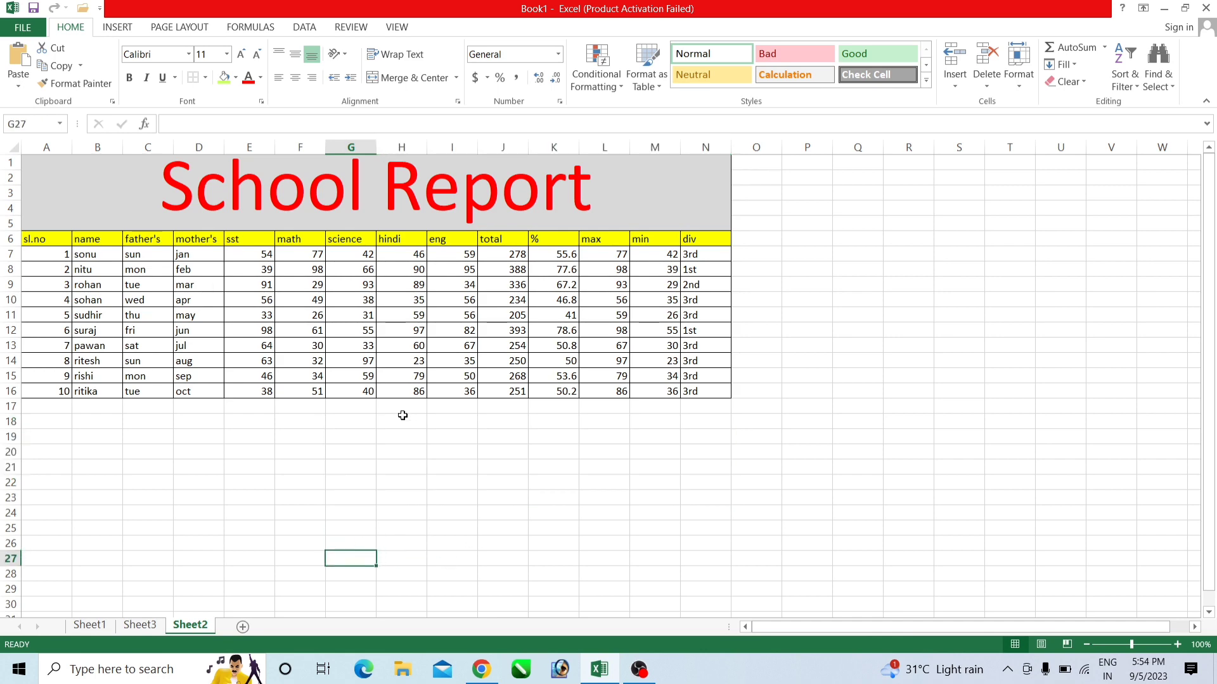
Step: Add a new worksheet and merge and center cells D4:M8, undoing the merge once and reapplying it
click(242, 627)
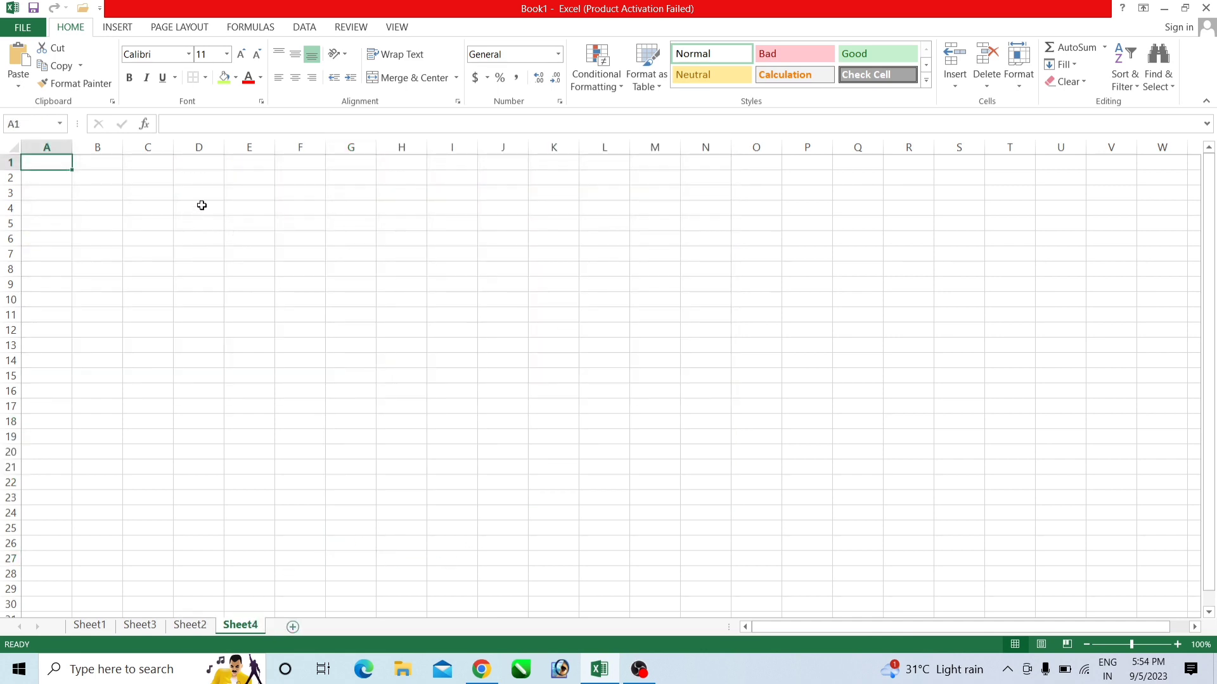
drag(205, 209, 641, 266)
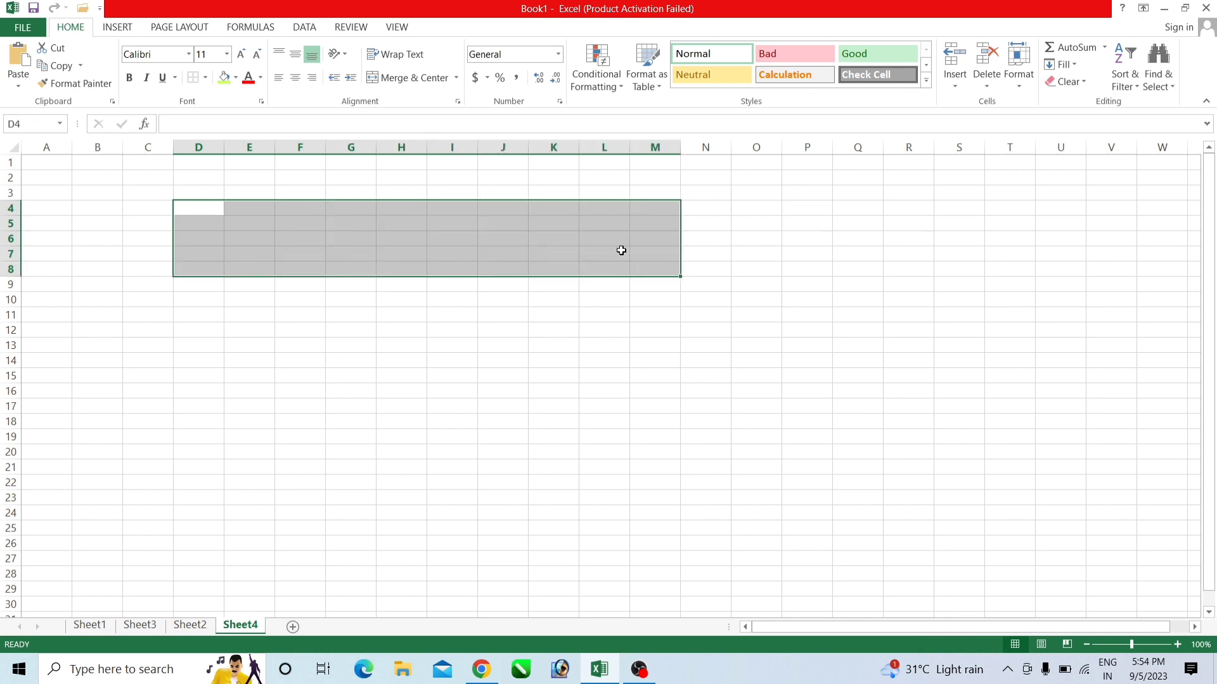
click(457, 78)
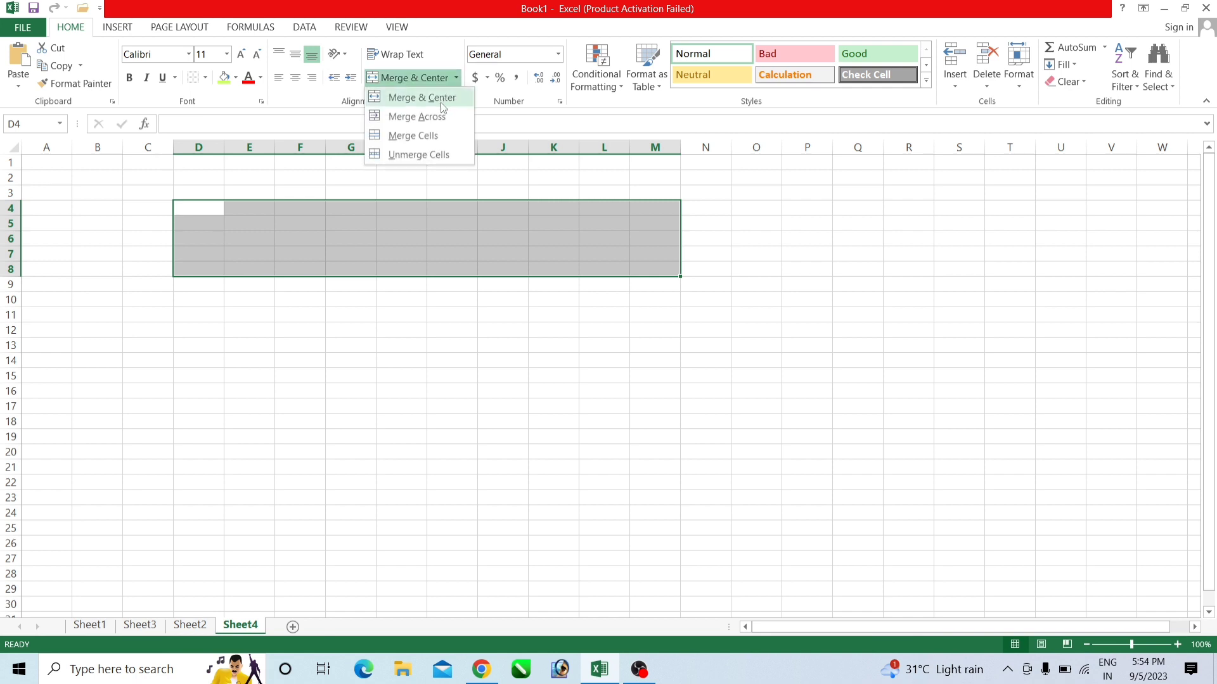
click(441, 98)
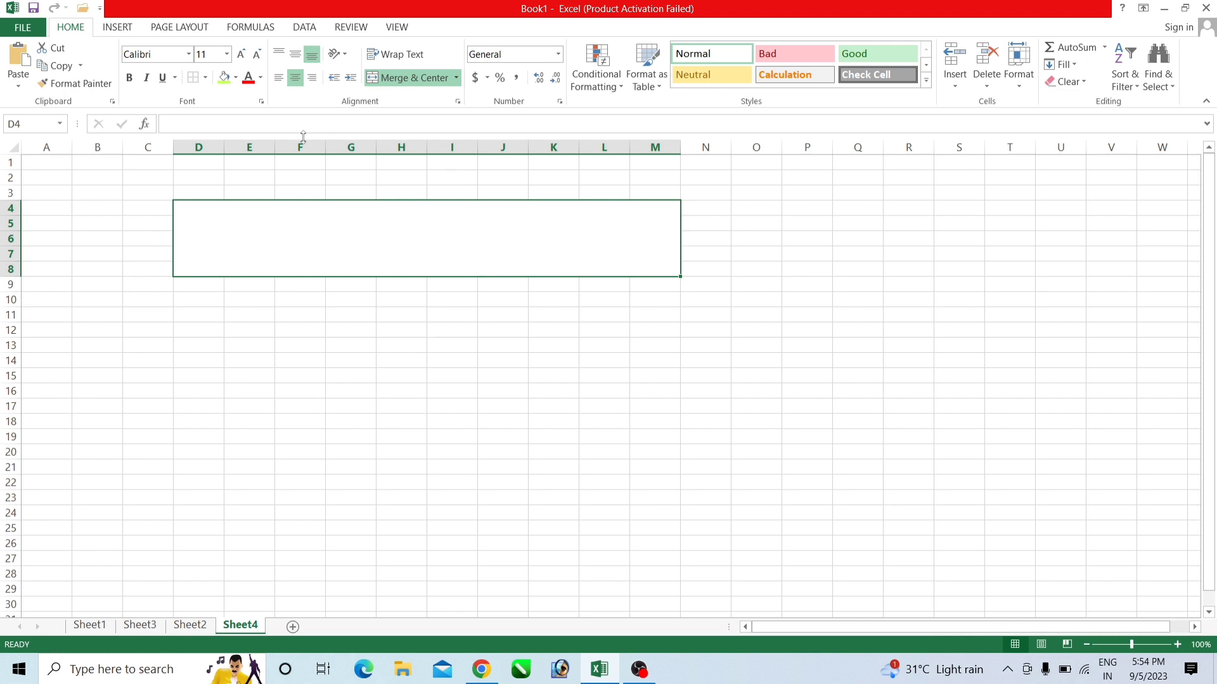
key(ctrl+z)
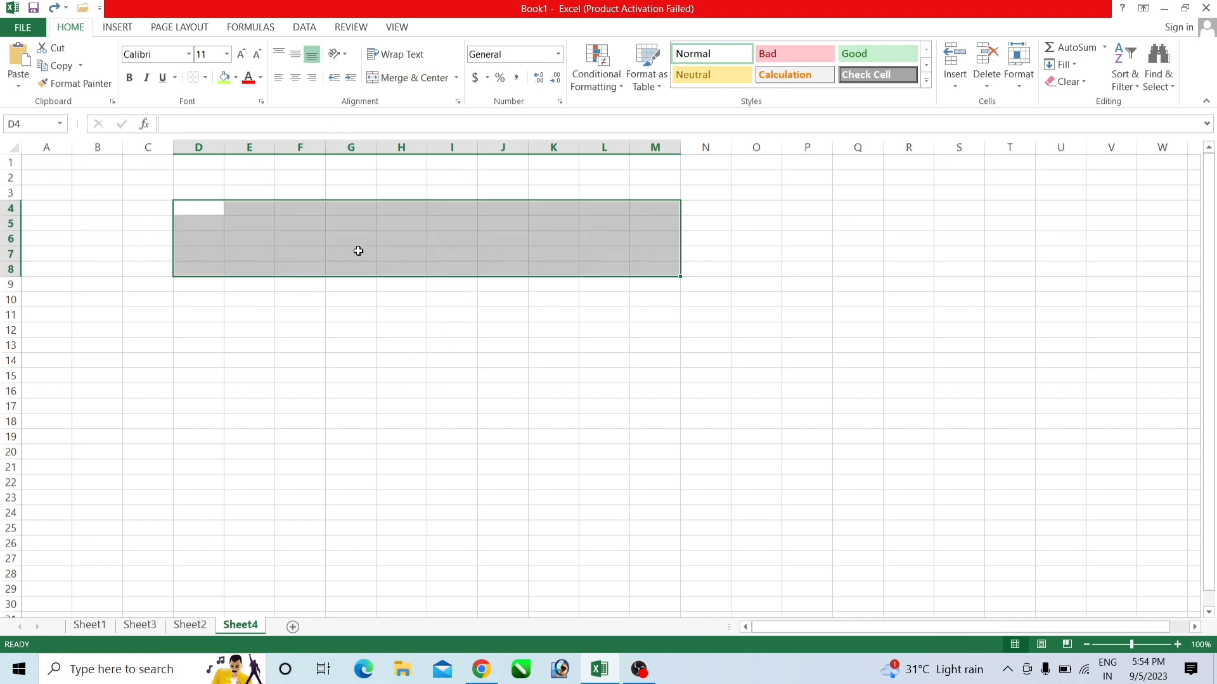
click(455, 79)
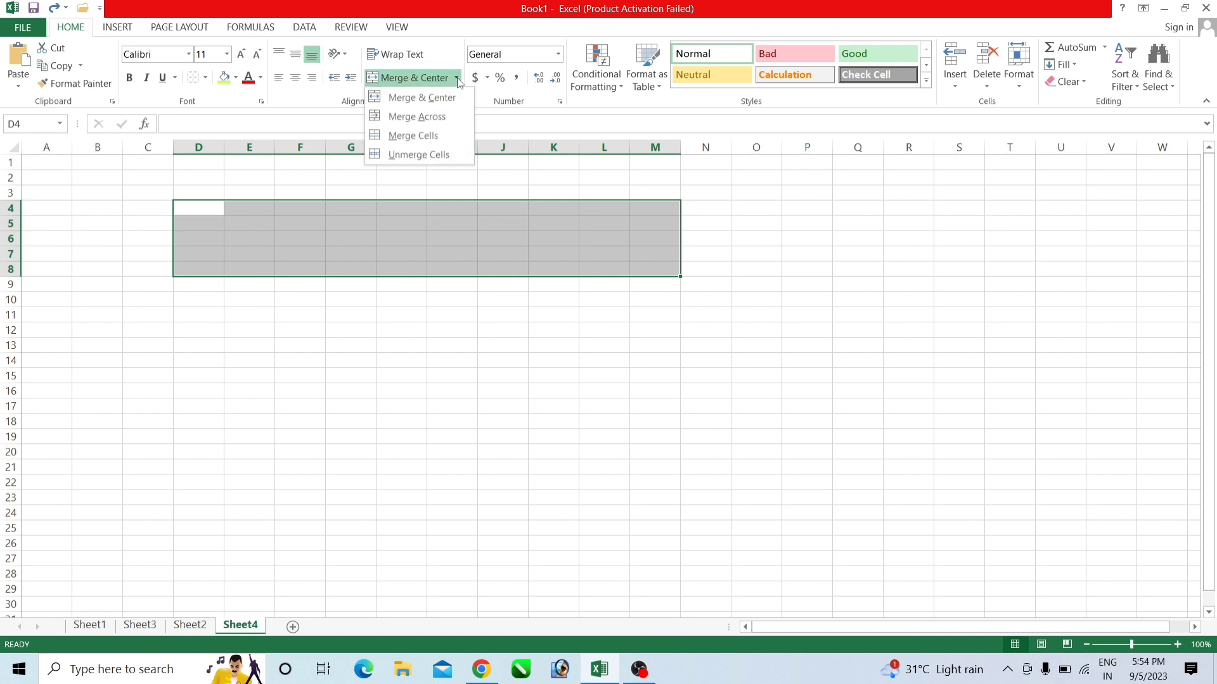
click(426, 103)
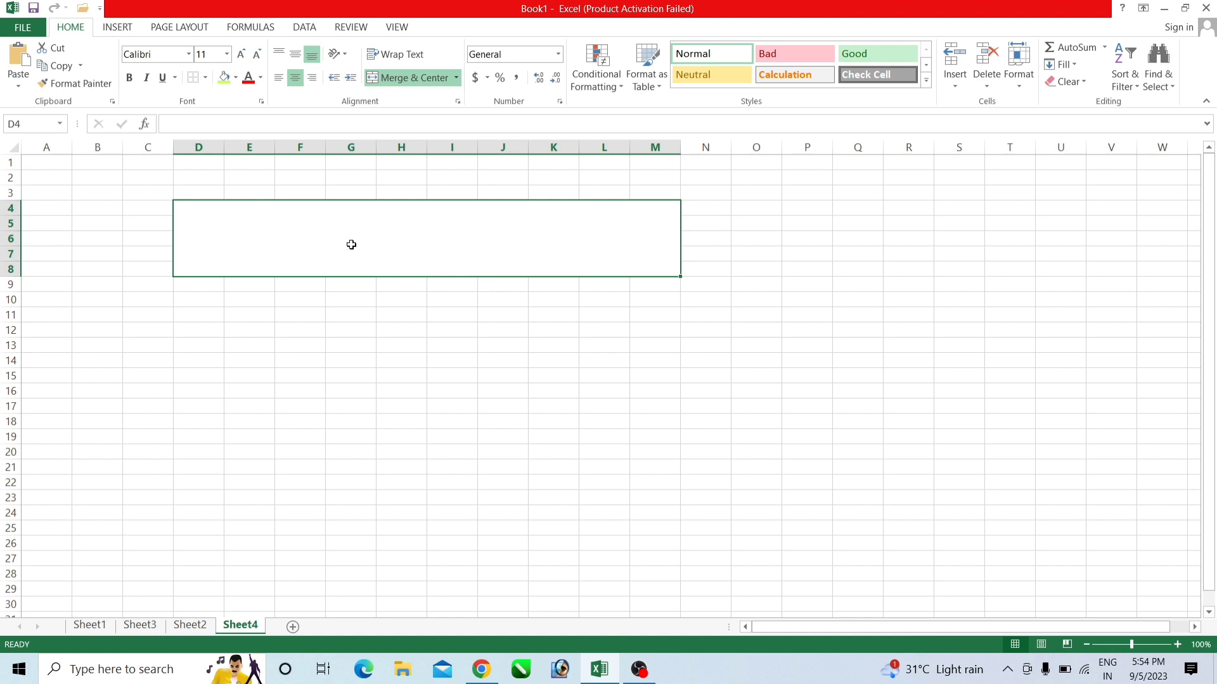
Step: Enter the text "army repoty" in the merged cell D4:M8
click(350, 296)
click(359, 254)
text(army)
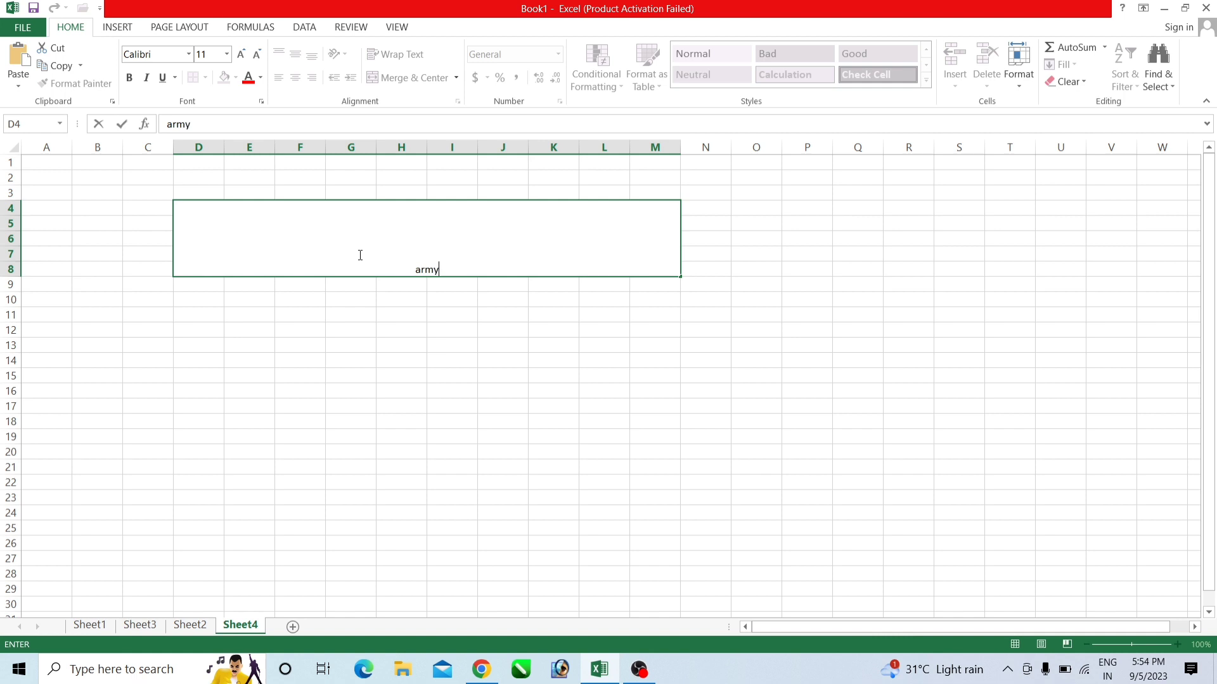
text( repoty)
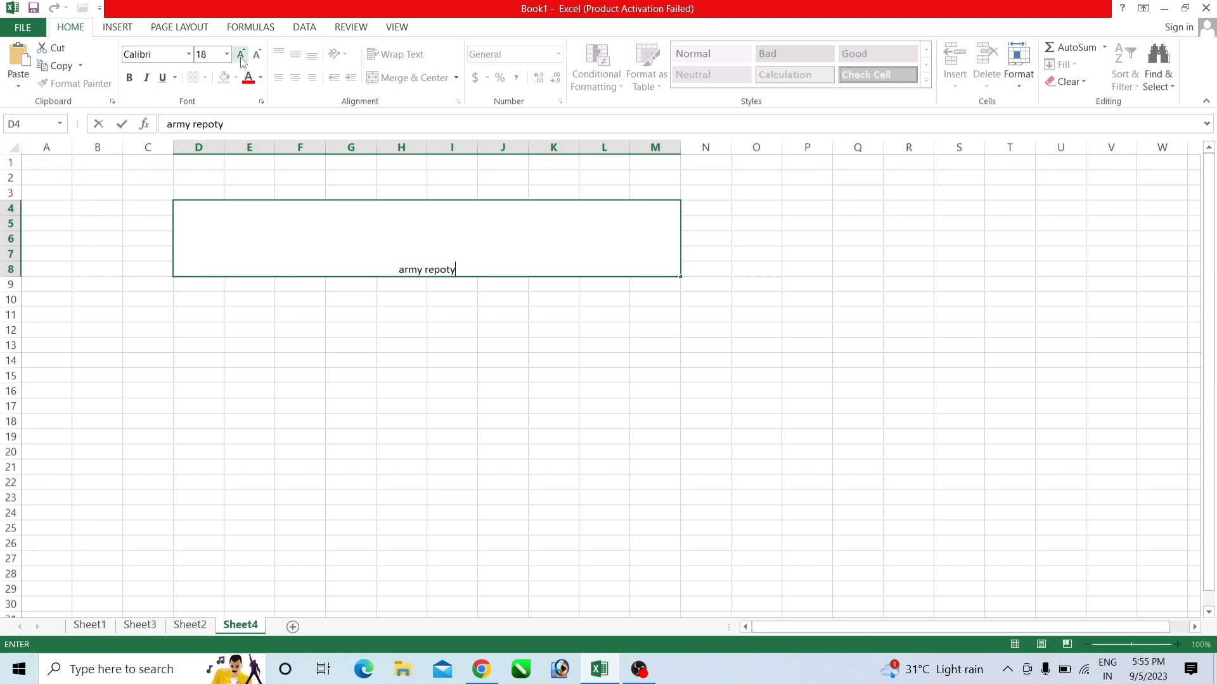
click(369, 340)
Step: Increase the font size of the "army repoty" title to 72
click(468, 271)
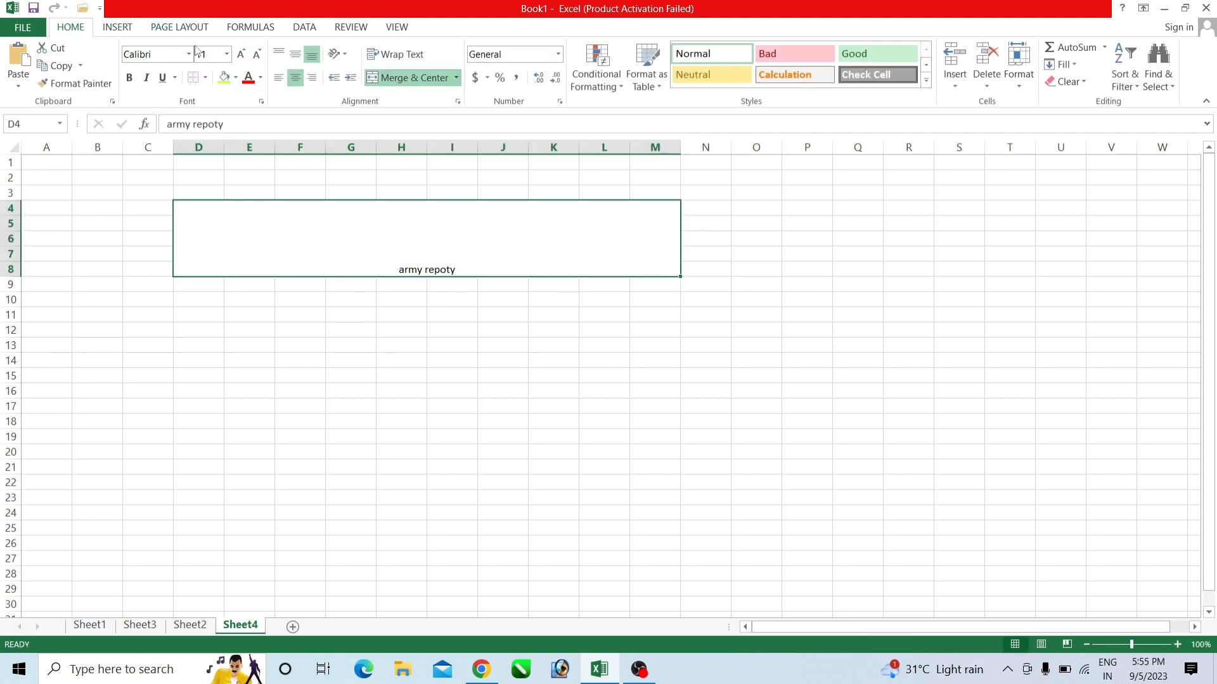
click(240, 54)
click(240, 54)
click(240, 53)
click(240, 54)
click(240, 54)
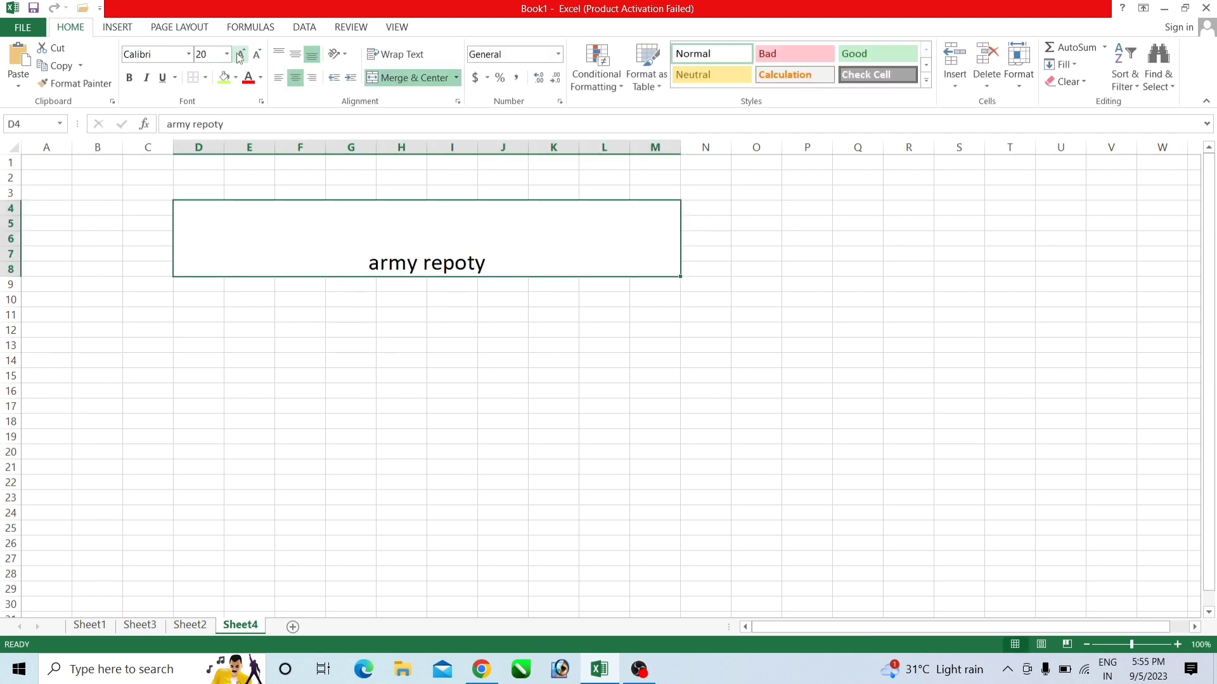
click(240, 54)
click(240, 54)
click(240, 54)
click(240, 54)
click(240, 54)
click(240, 53)
click(240, 54)
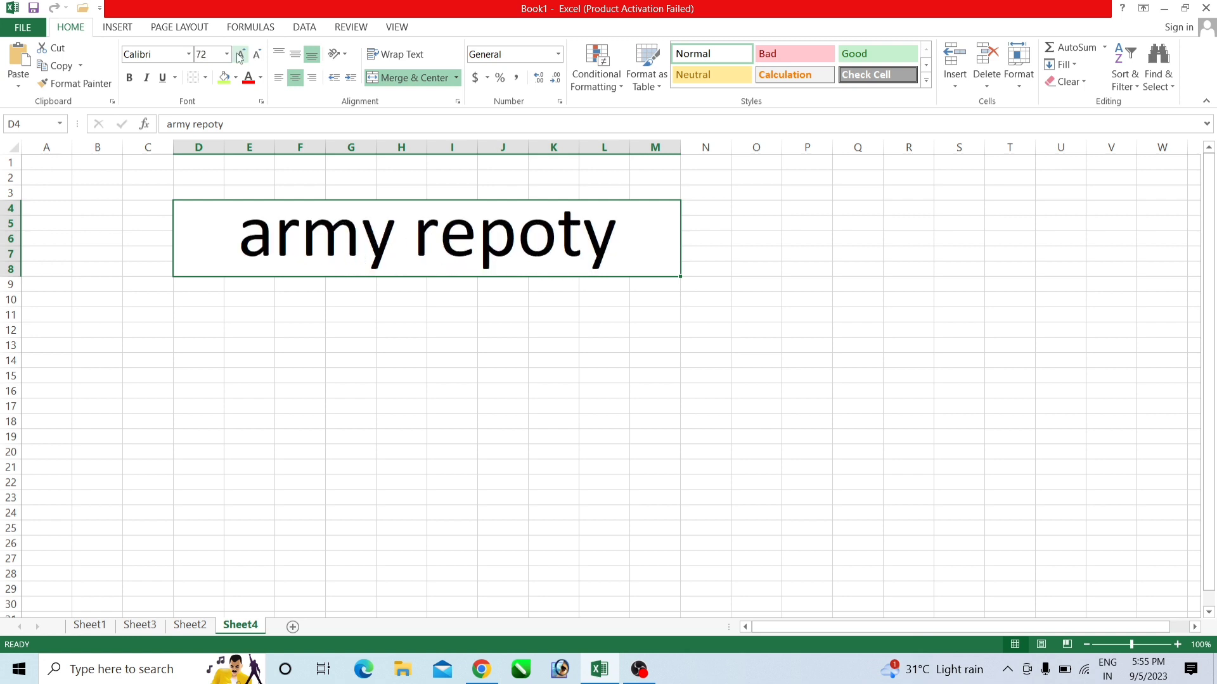
Step: Apply Merge Across to the range E11:M15 below the title
click(457, 312)
click(455, 77)
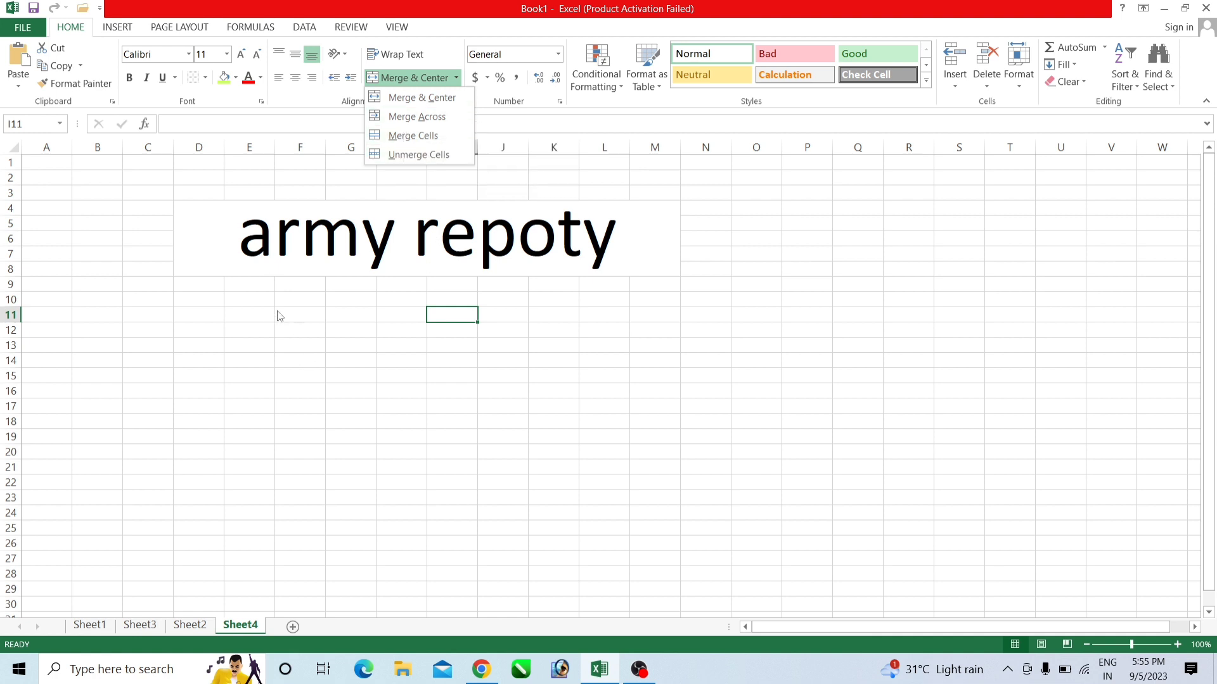
click(260, 308)
click(334, 317)
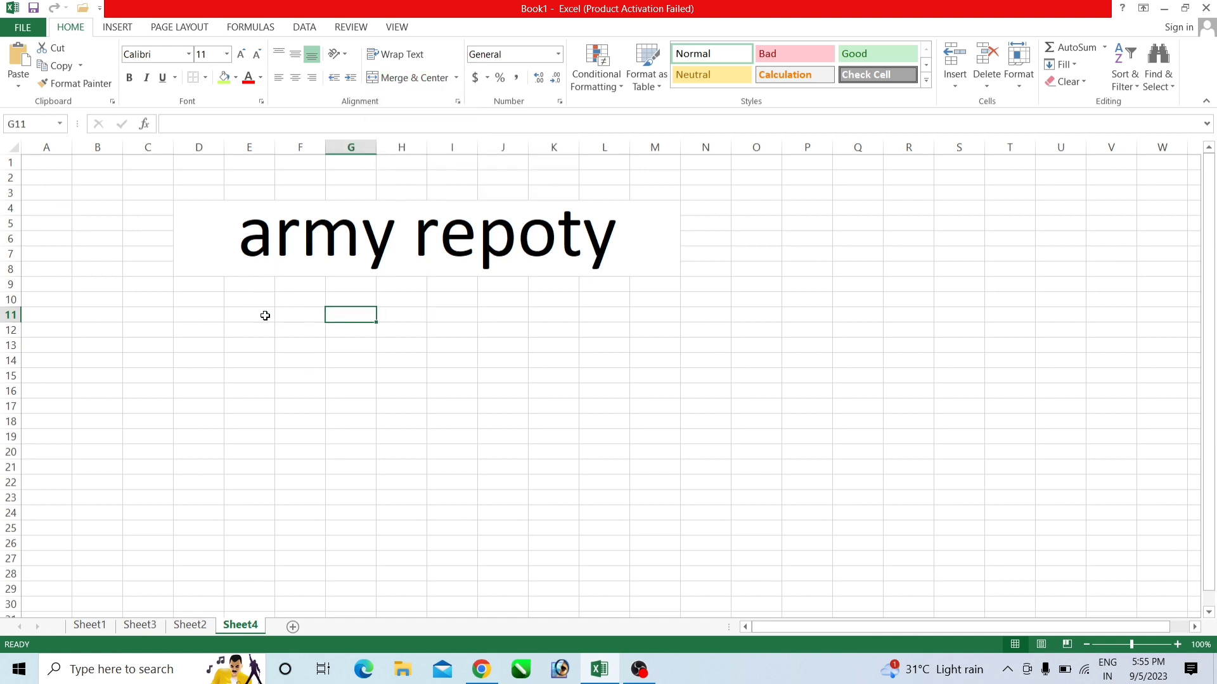
drag(263, 315, 636, 370)
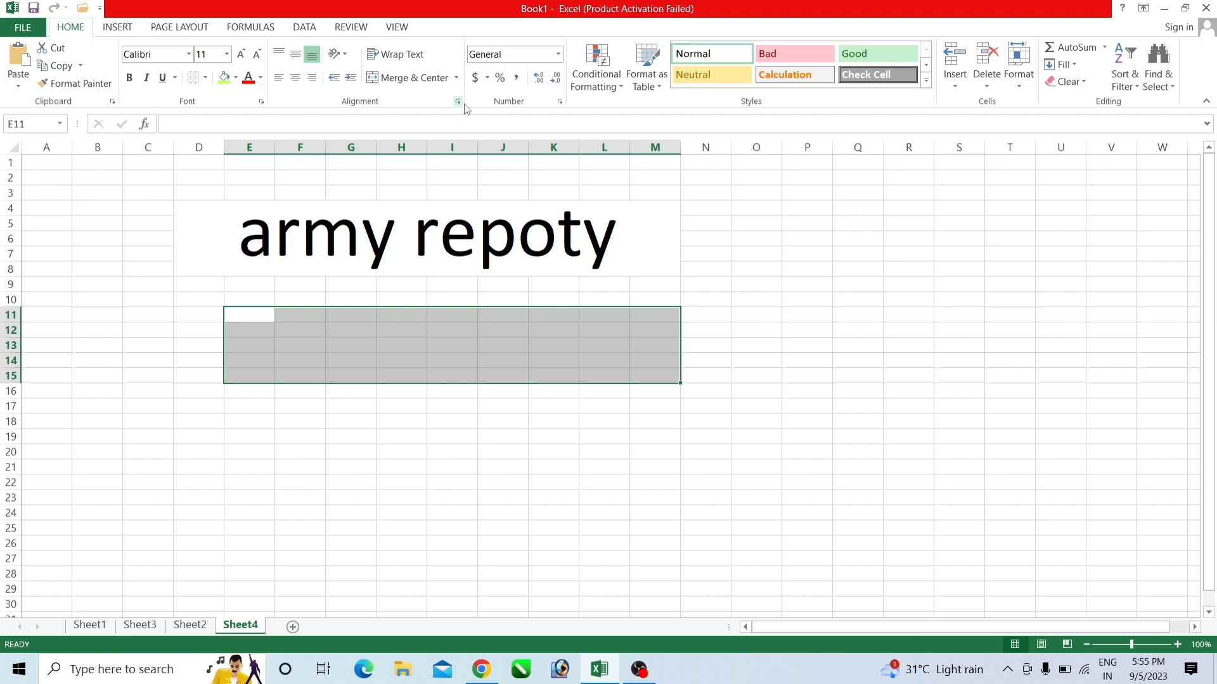
click(456, 77)
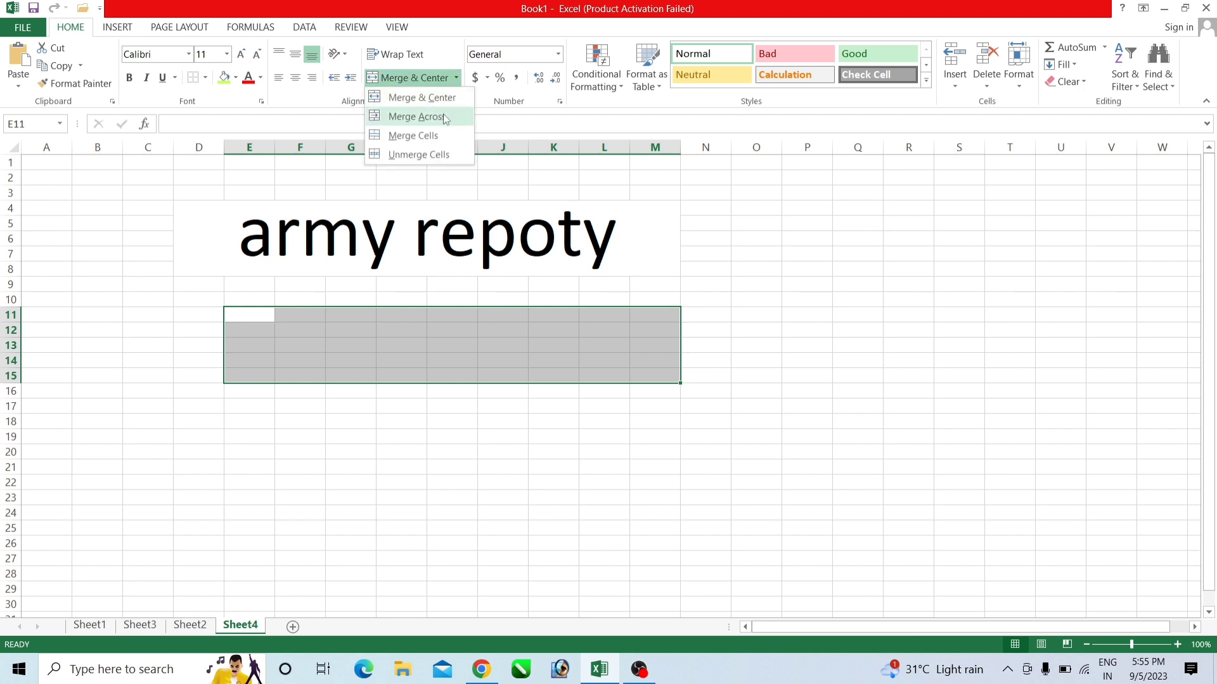
click(443, 117)
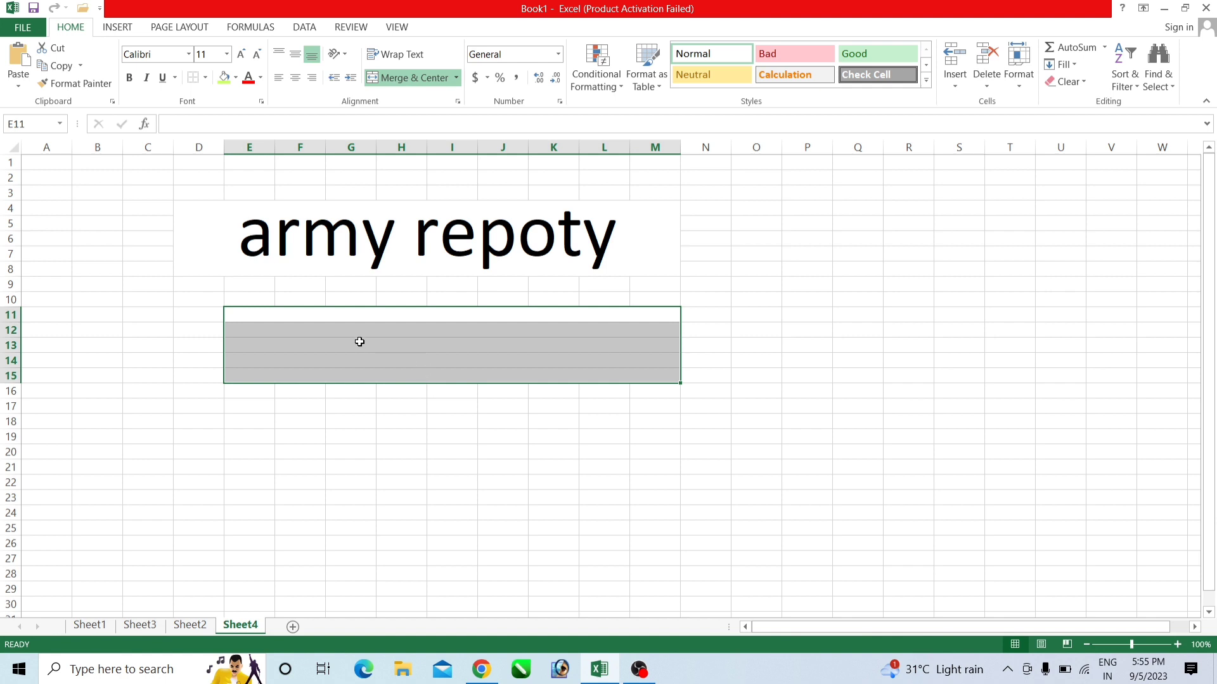
Step: Inspect the merged rows 12, 13, 14 and 15 one by one and undo the Merge Across
click(332, 328)
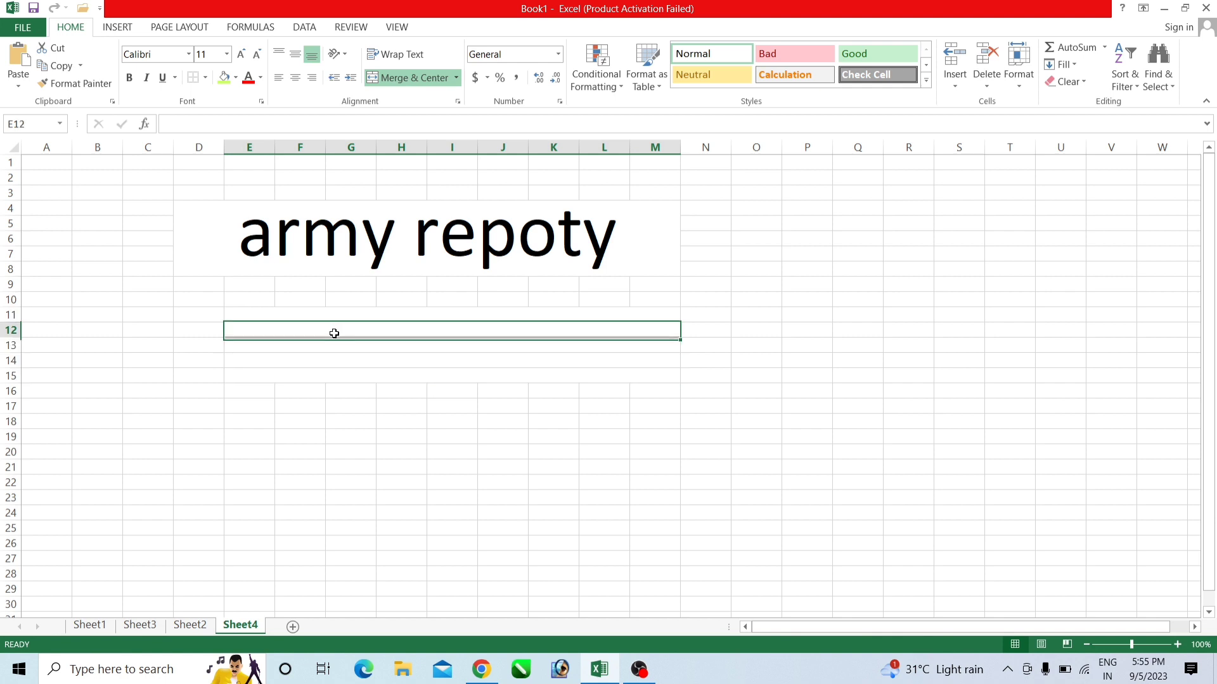
click(345, 395)
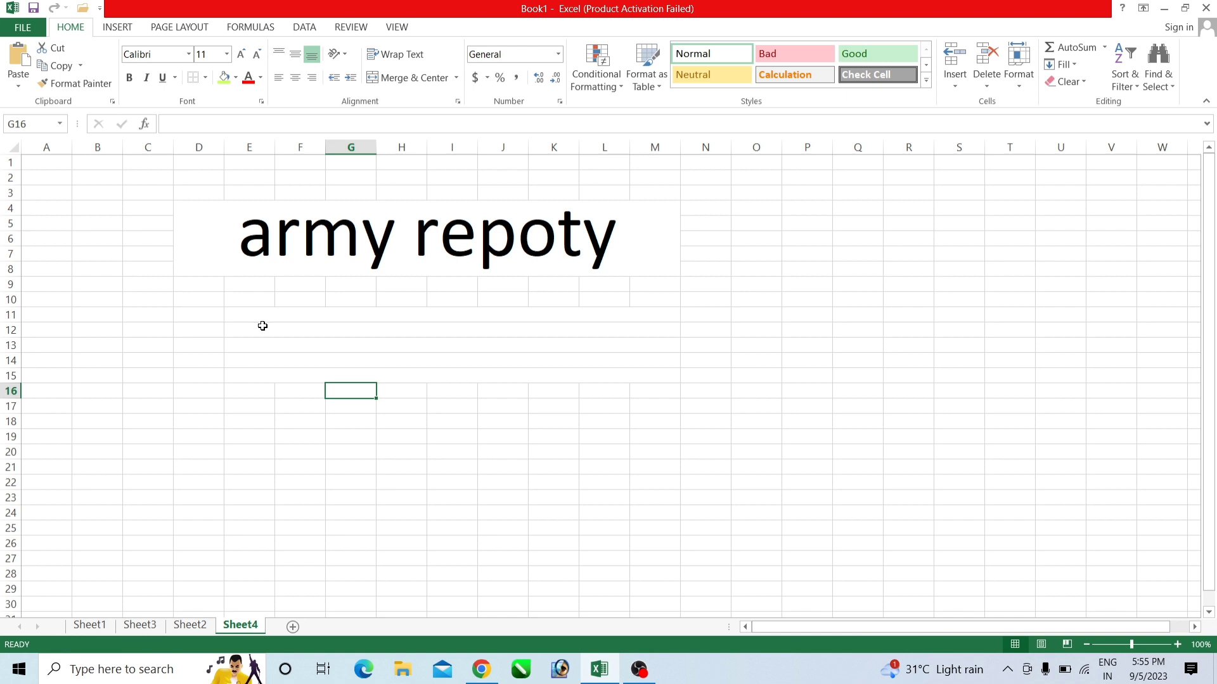
click(262, 327)
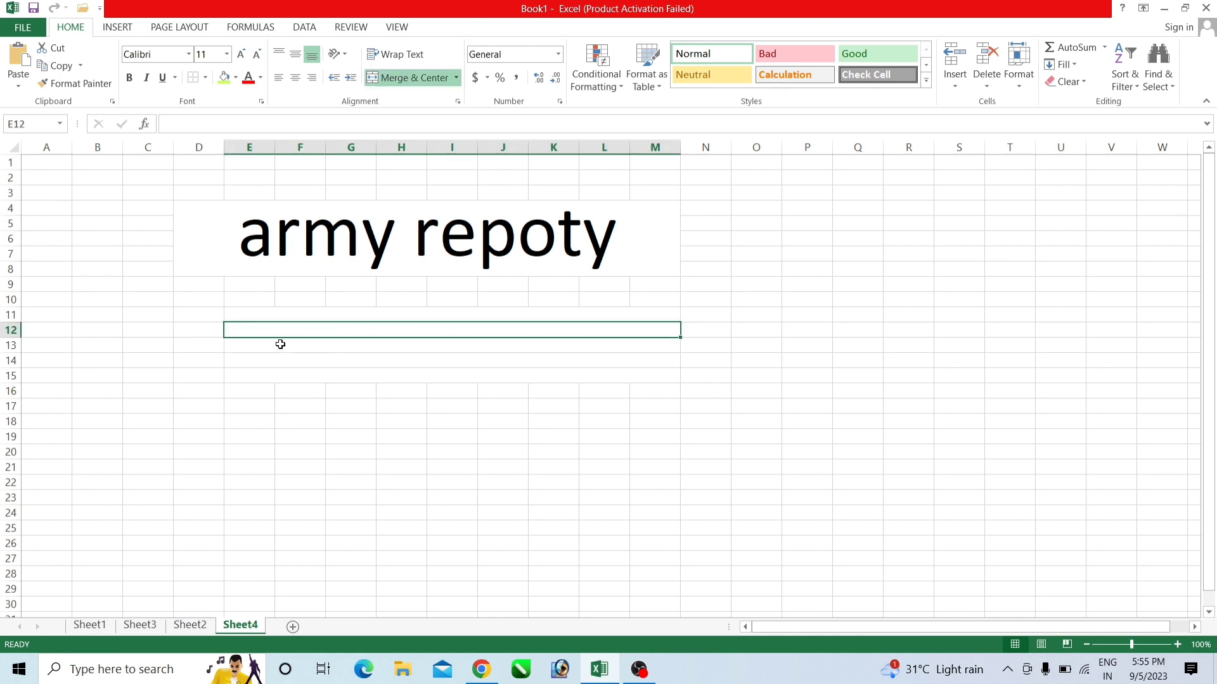
click(402, 346)
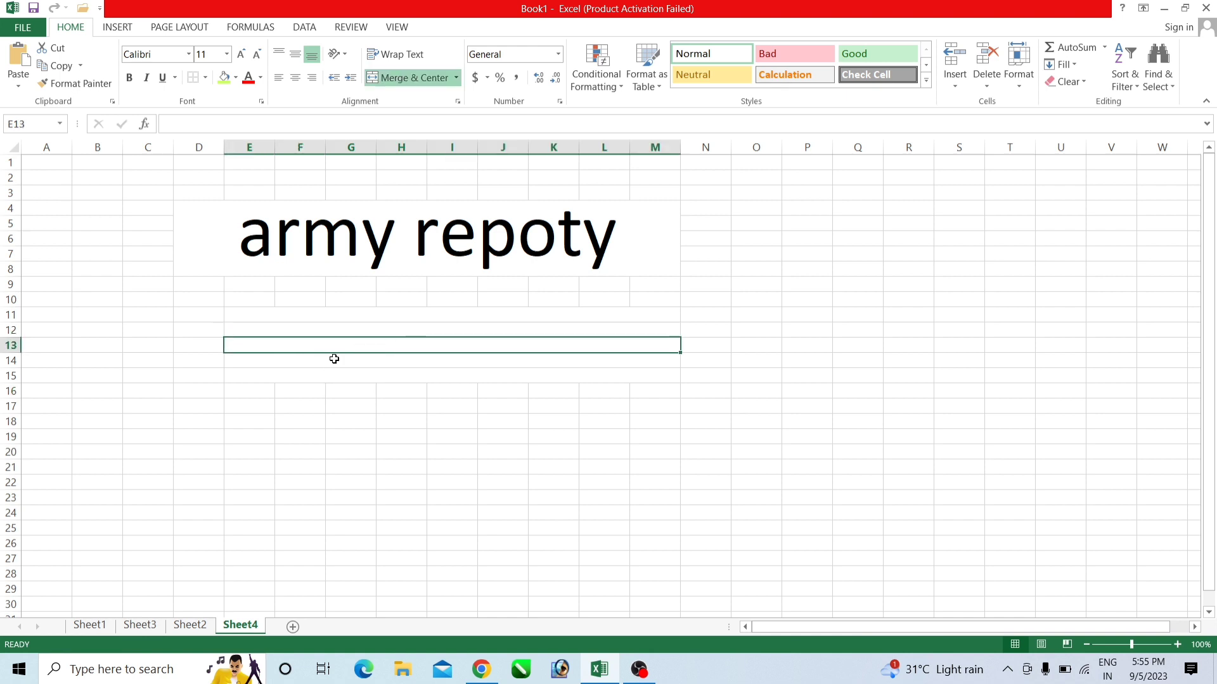
click(382, 361)
click(381, 378)
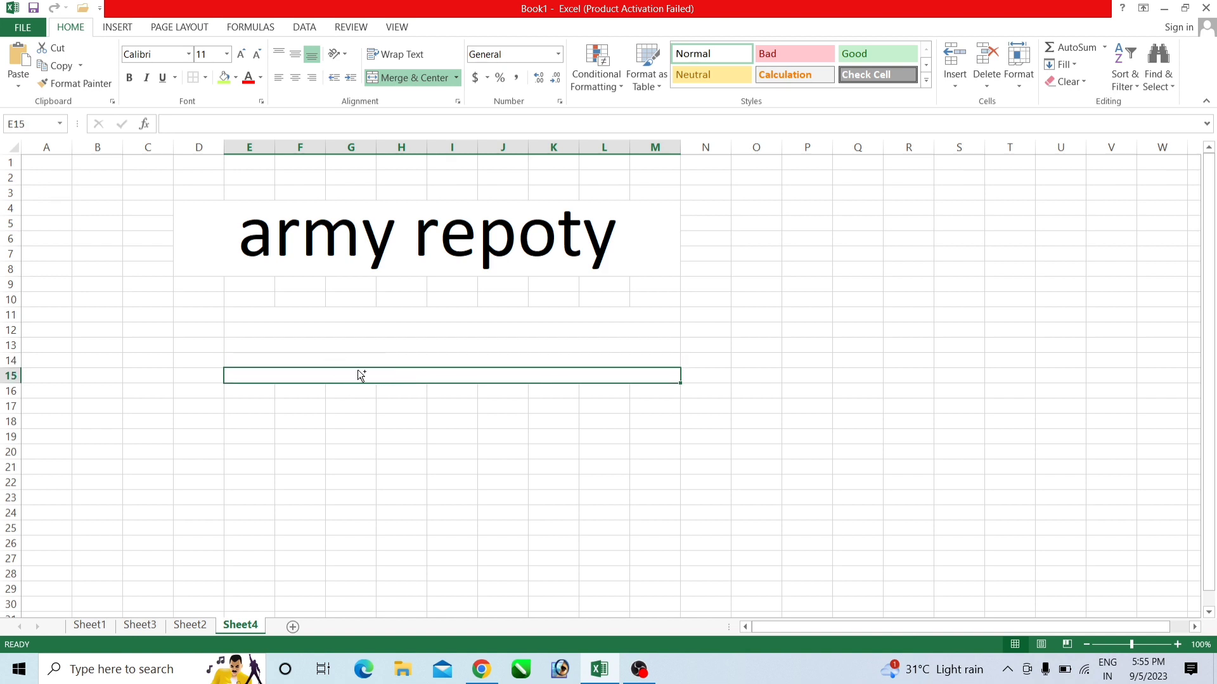
key(ctrl+z)
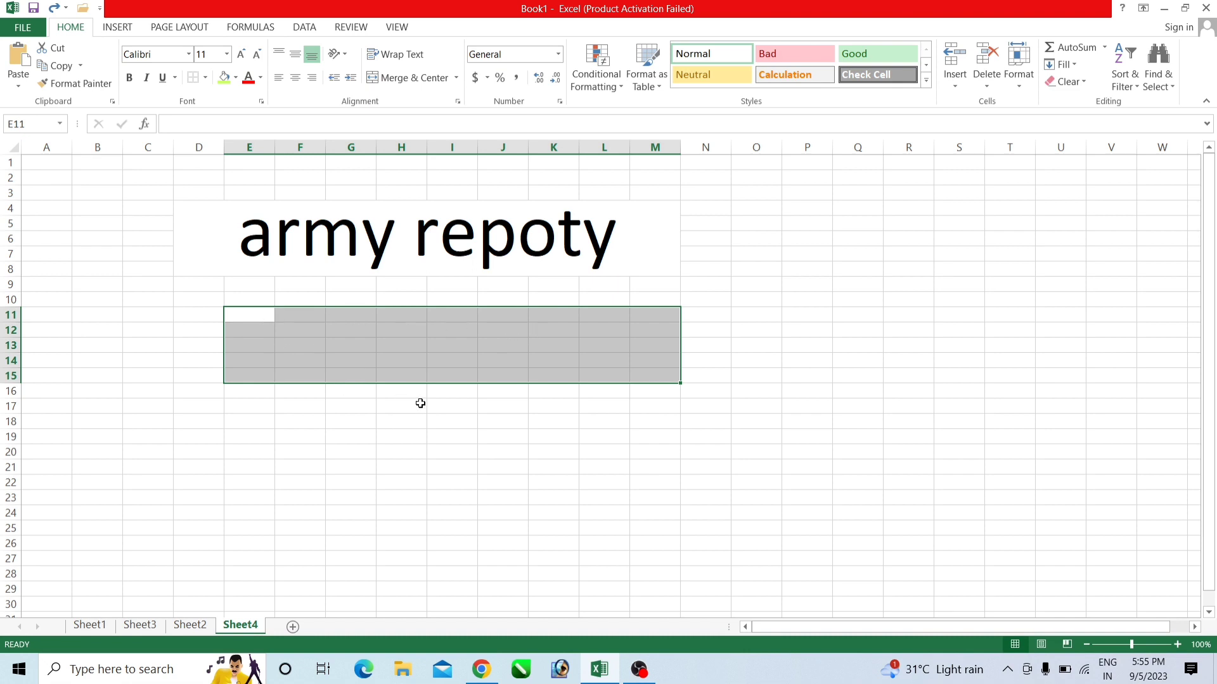
Step: Merge the range E11:M15 into one cell with Merge Cells and undo that merge
click(457, 78)
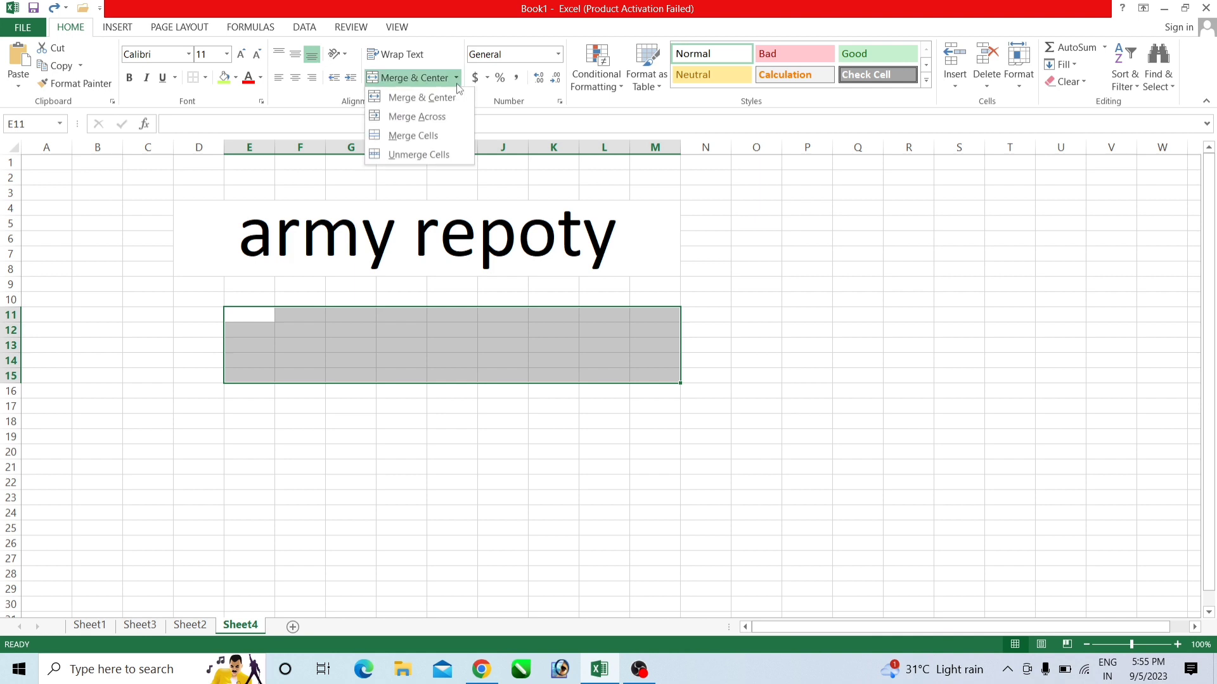
click(431, 136)
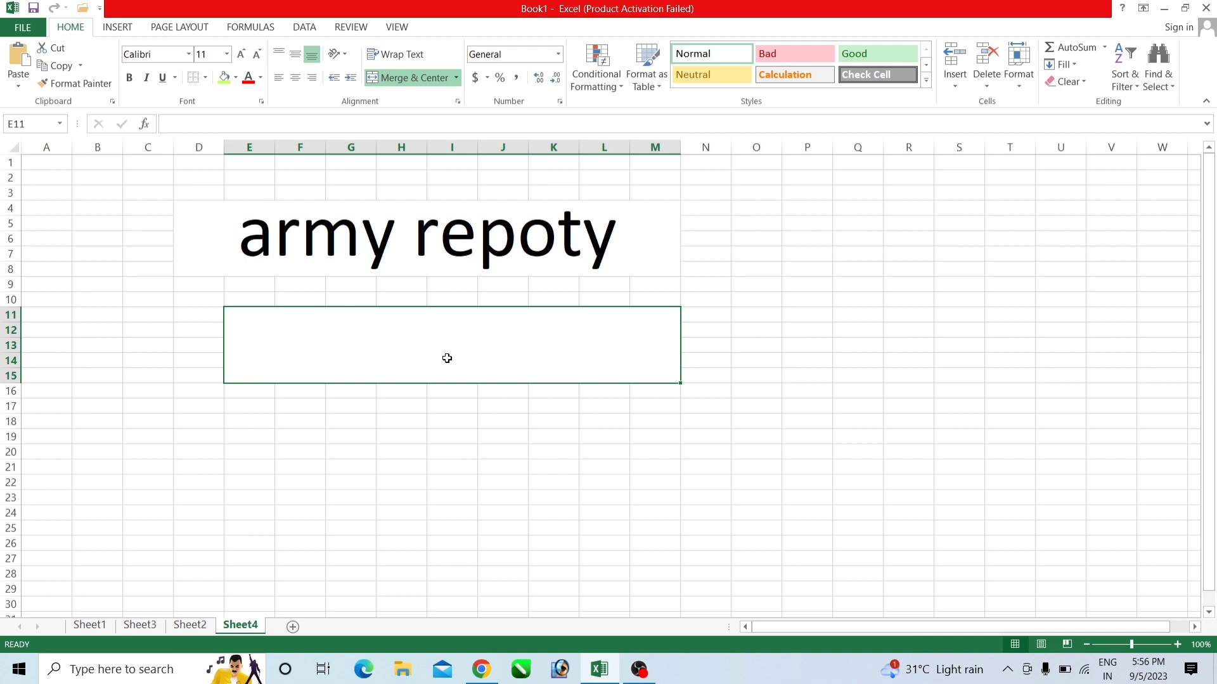
key(ctrl+z)
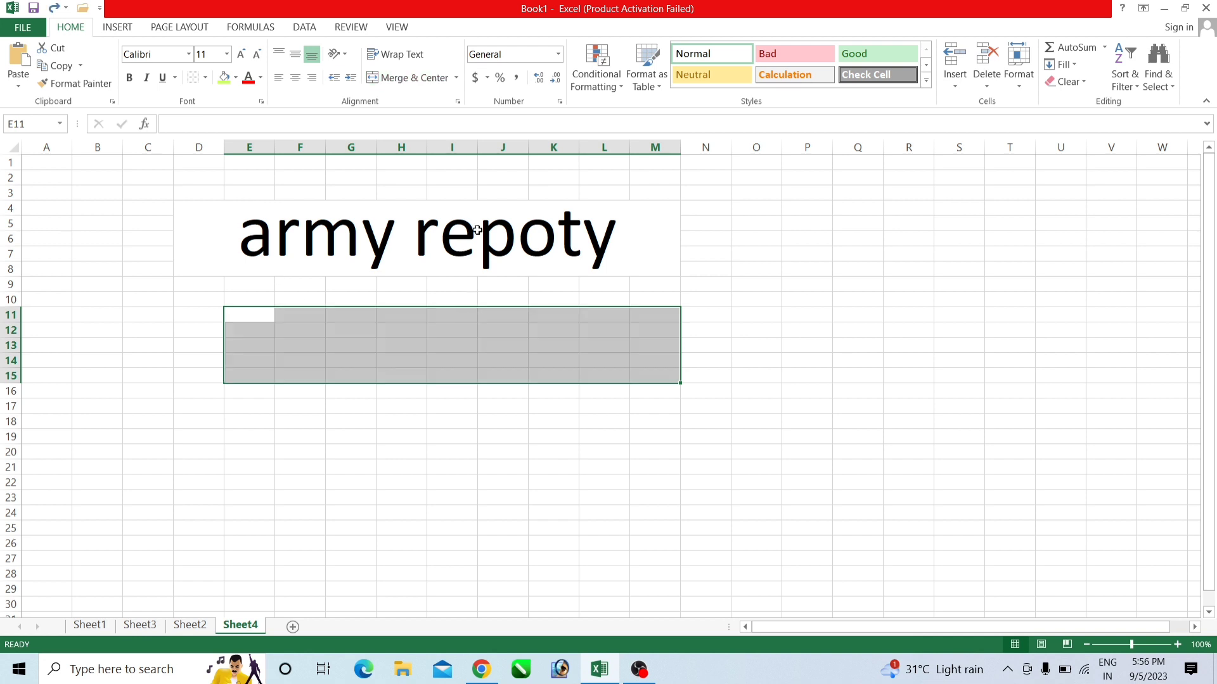
Step: Apply Unmerge Cells to the range E11:M15 and select the merged title cell
click(457, 81)
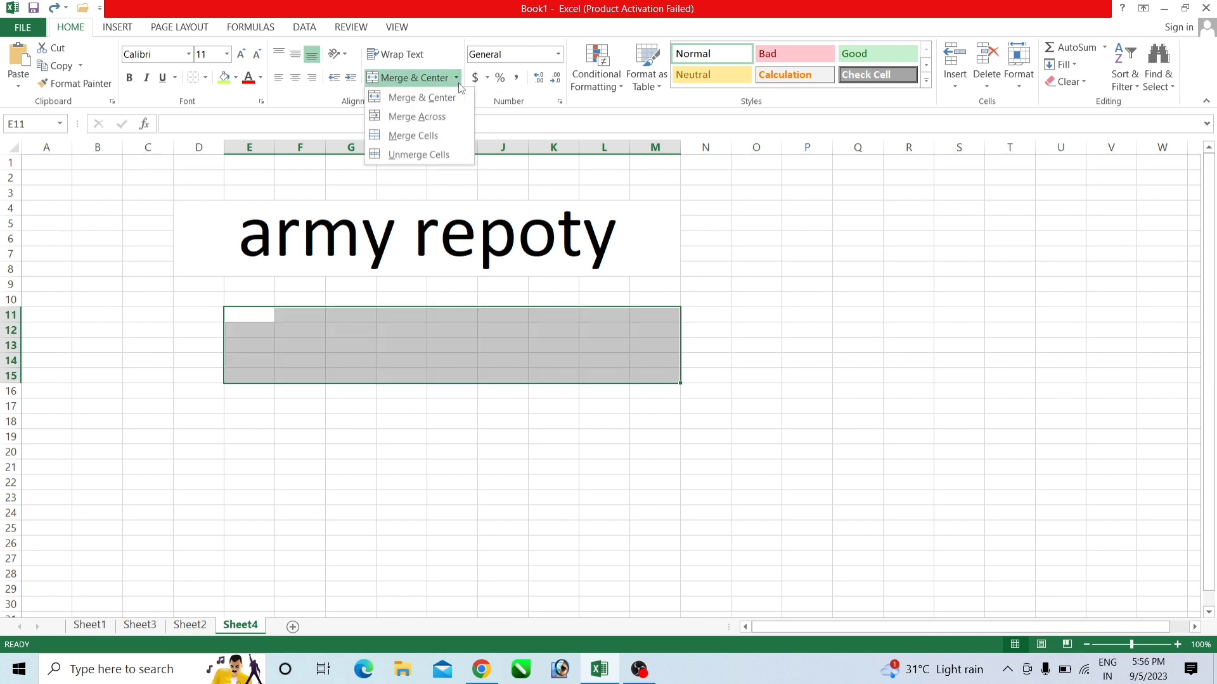
click(426, 156)
click(388, 422)
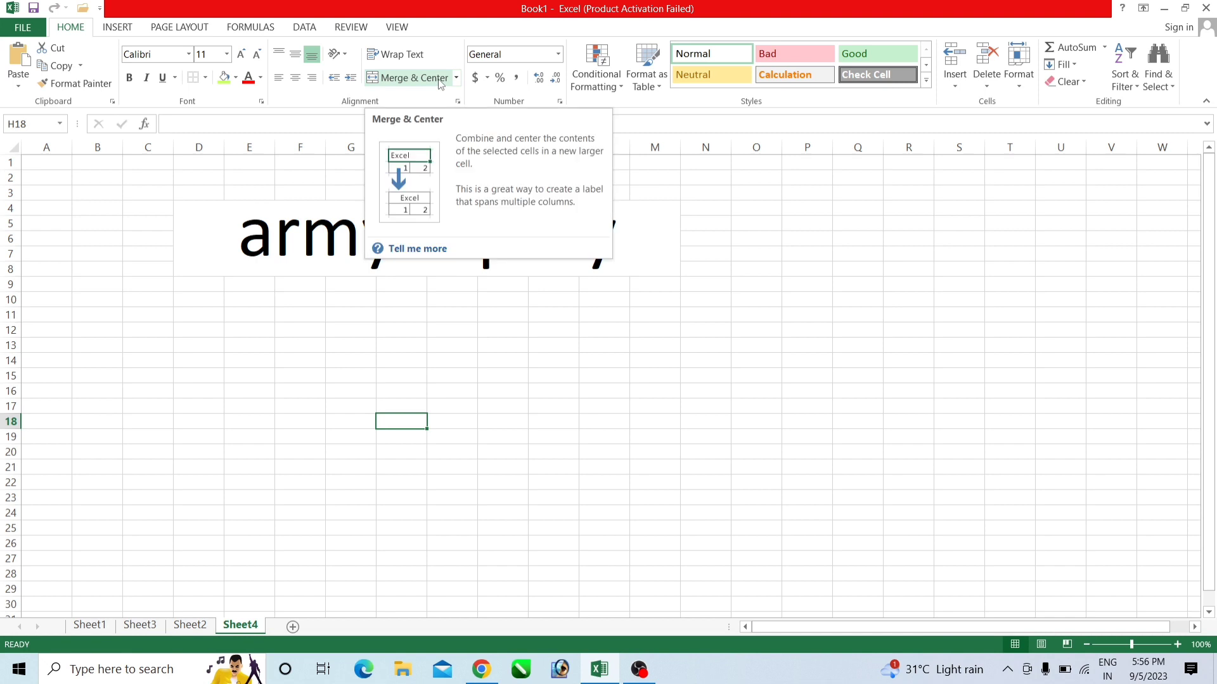
click(315, 316)
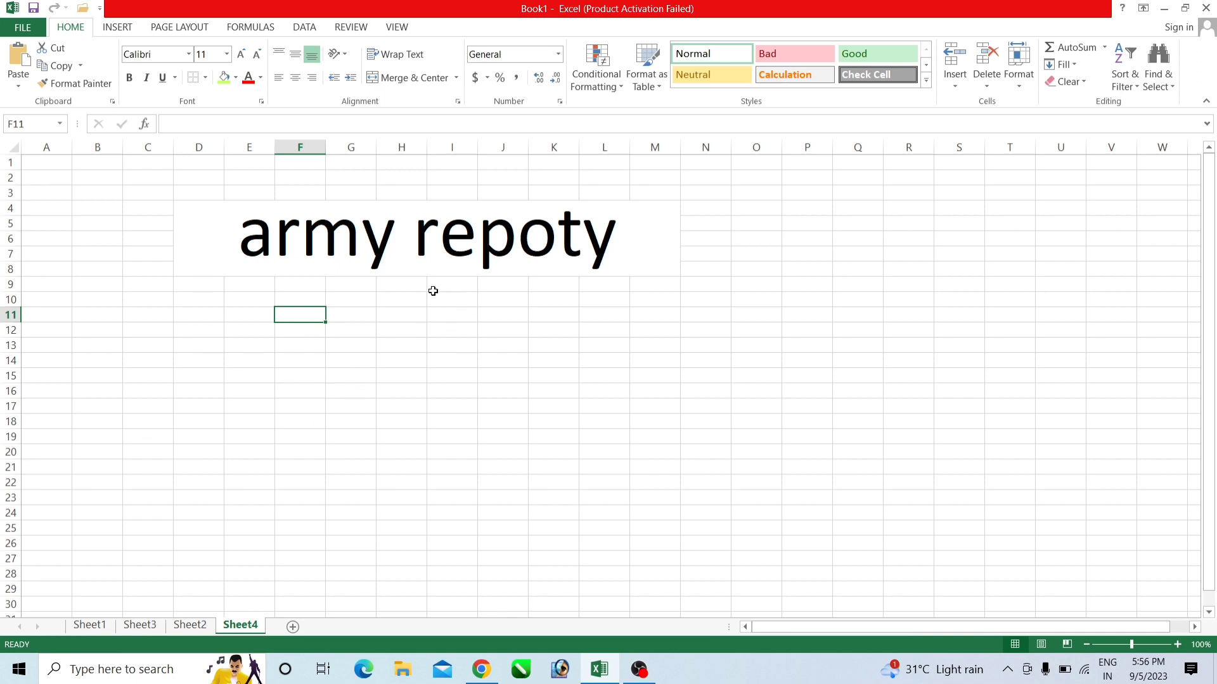
click(394, 256)
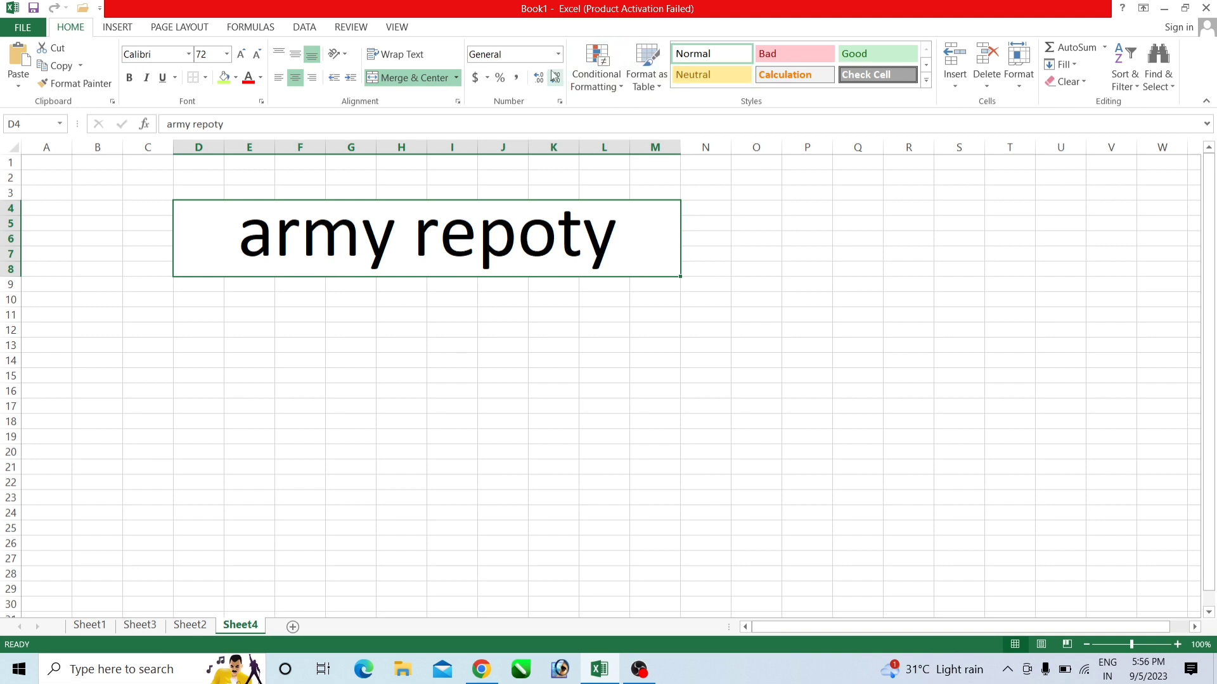
Step: Enter a person's first name in cell E10
click(257, 300)
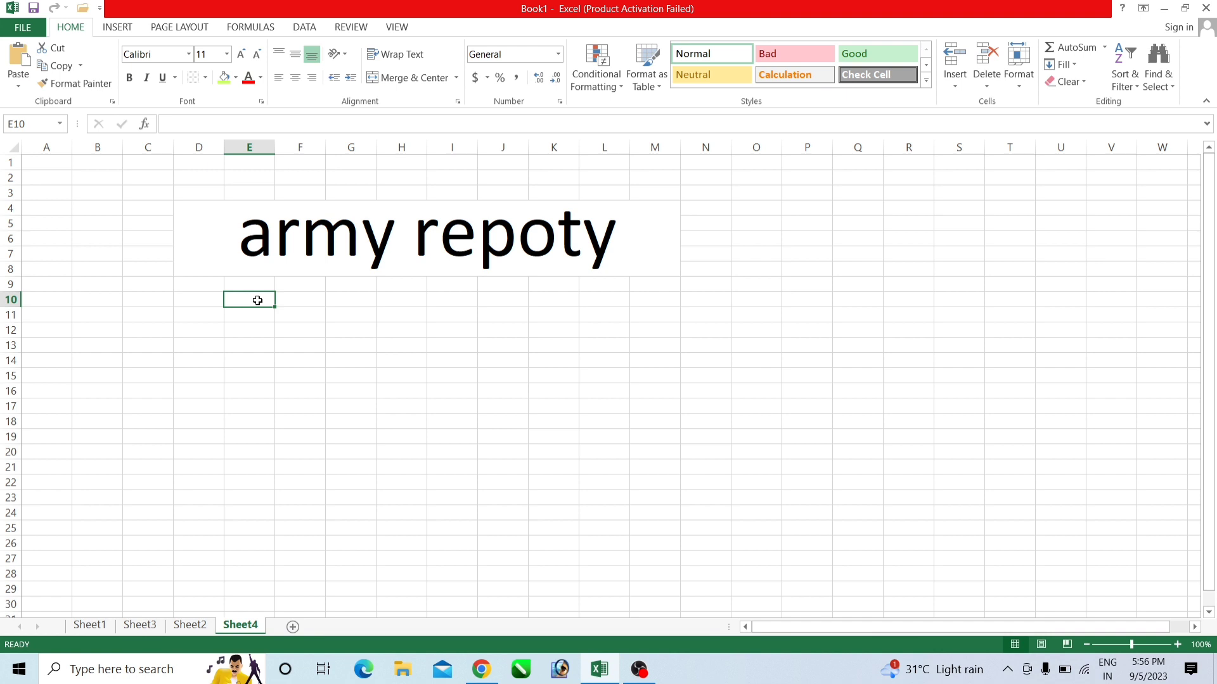
text(rohan)
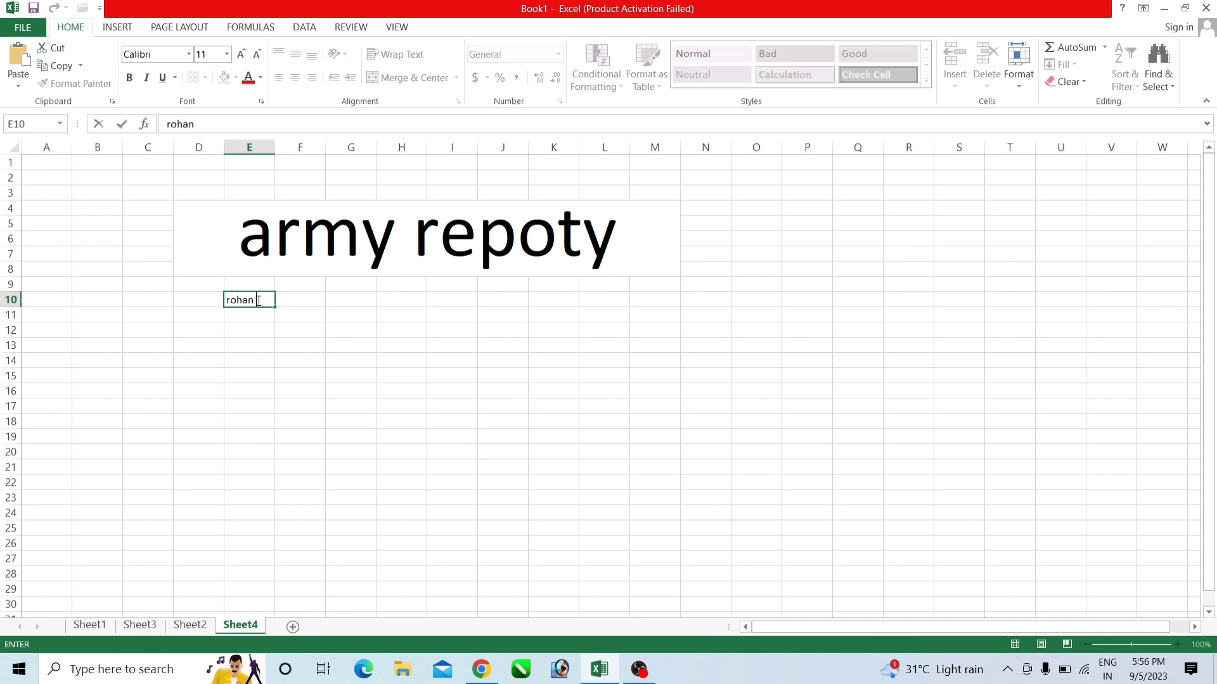
key(Return)
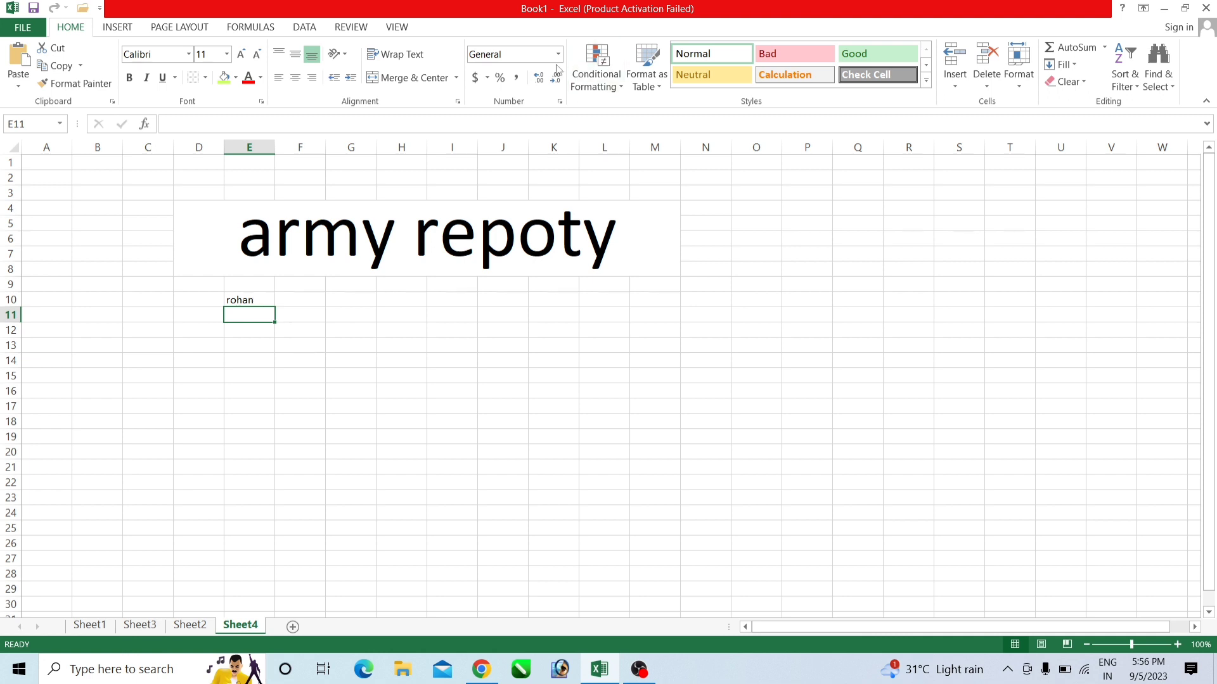
Step: Enter the date 01/02/2023 in cell F11 and compare its number format with that of cell E10
click(311, 315)
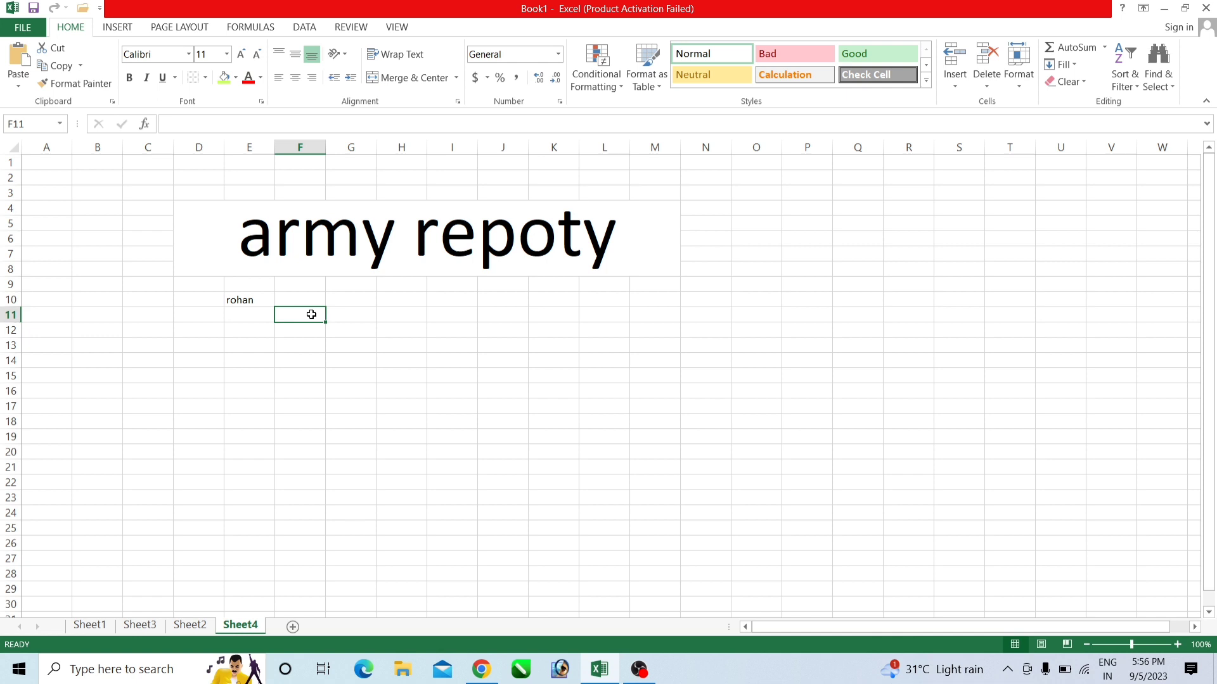
text(01/02/2023)
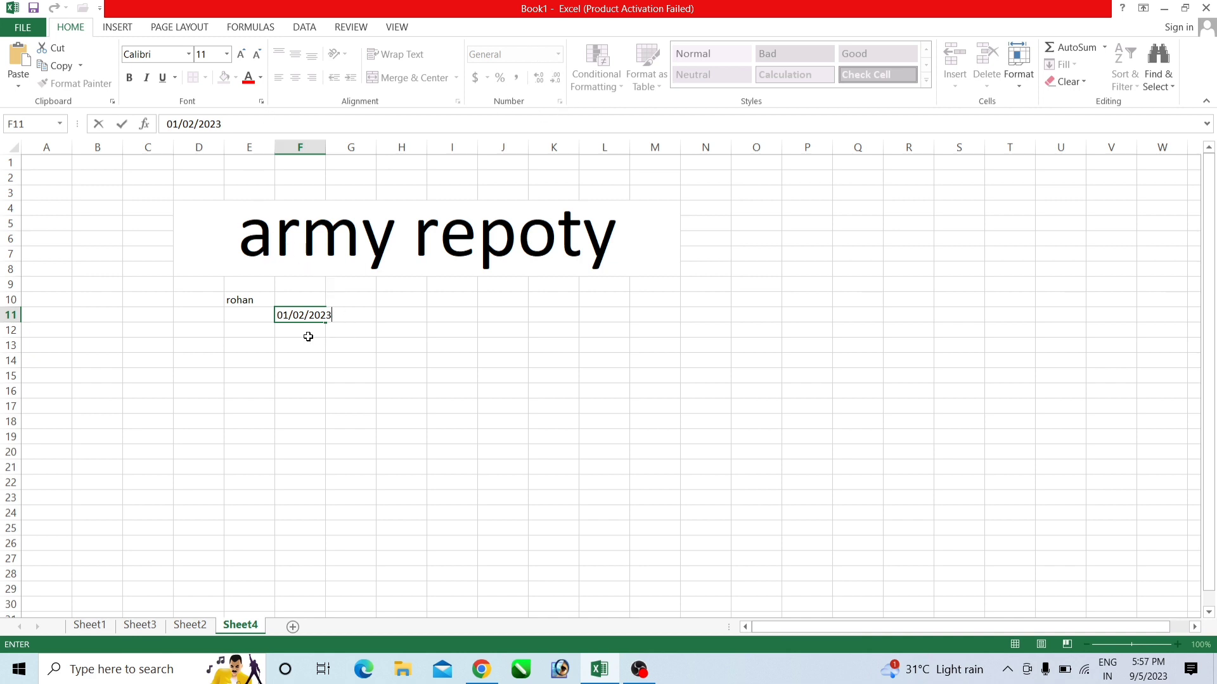
key(Return)
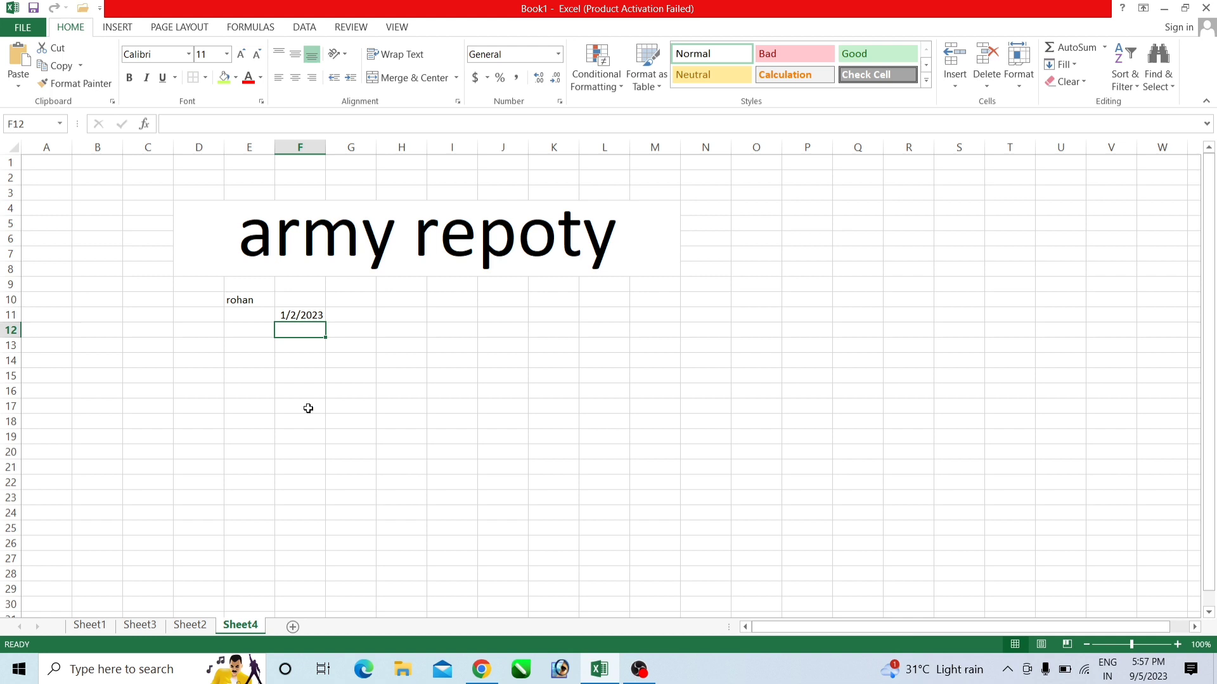
click(311, 315)
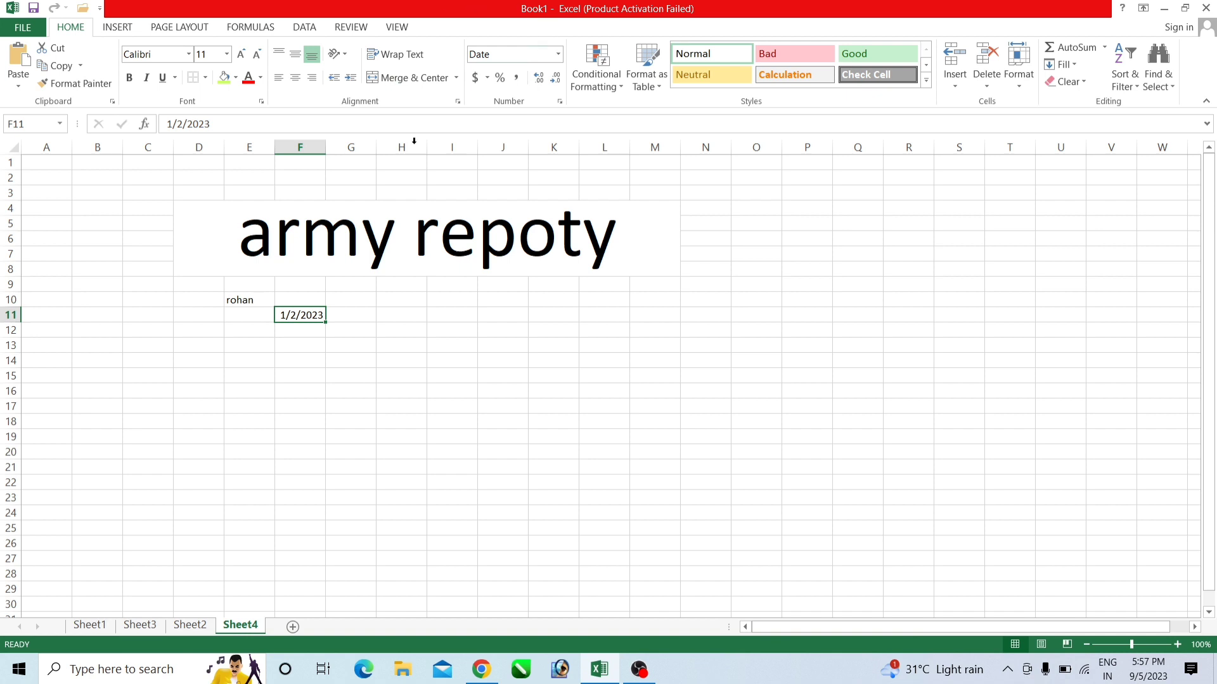
click(263, 300)
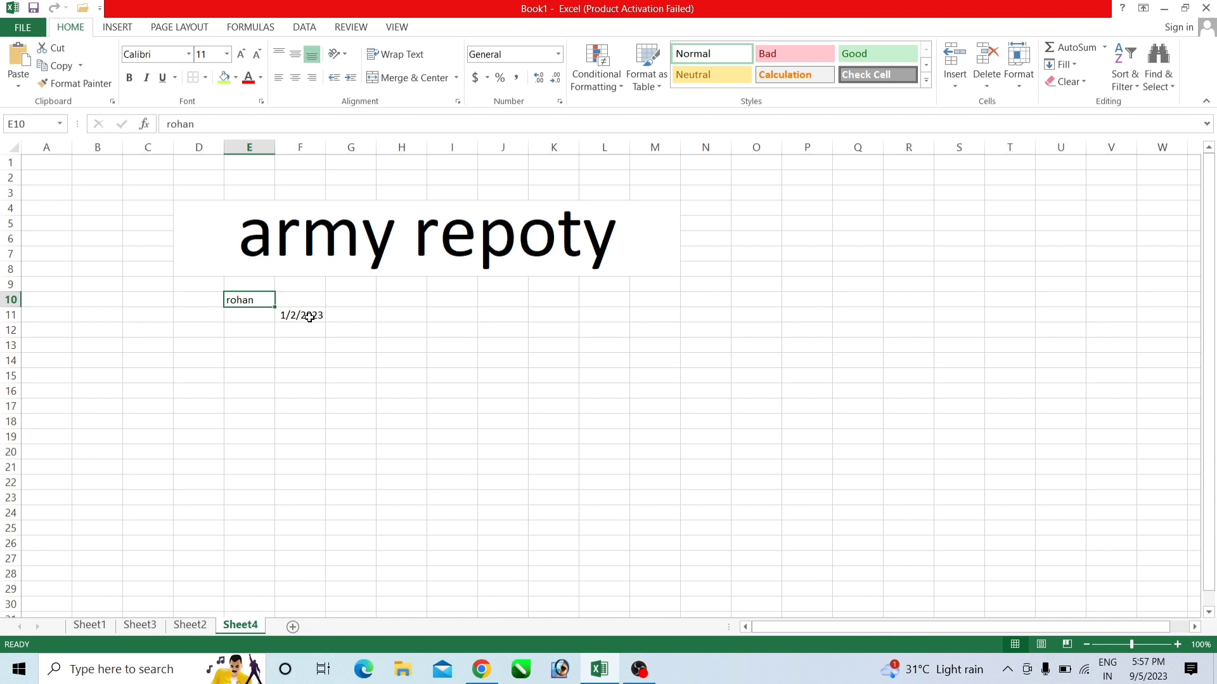
click(310, 317)
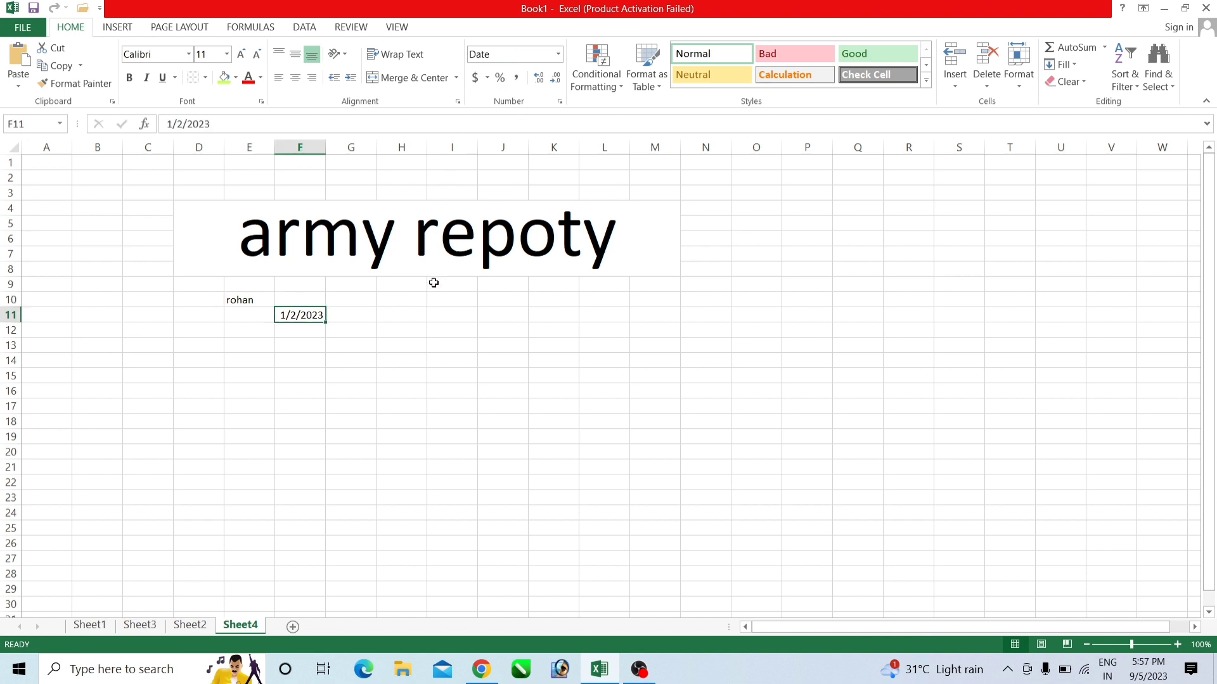
Step: Enter the number 2023 in cell H10
click(404, 303)
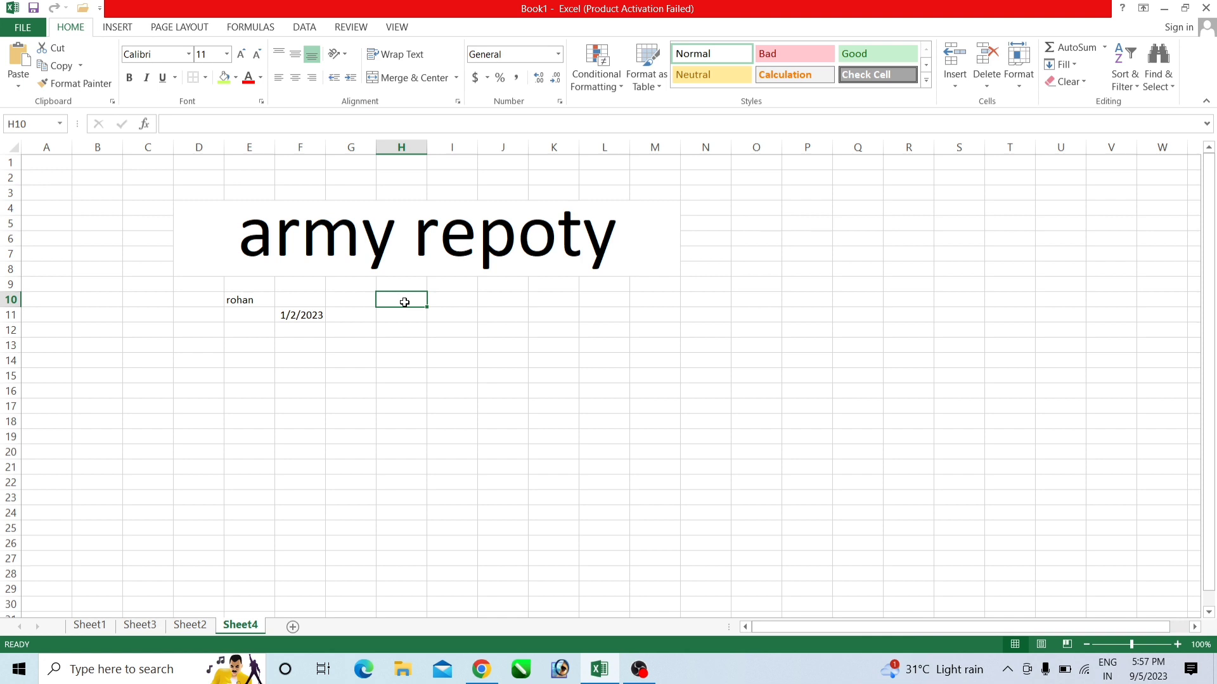
text(2023)
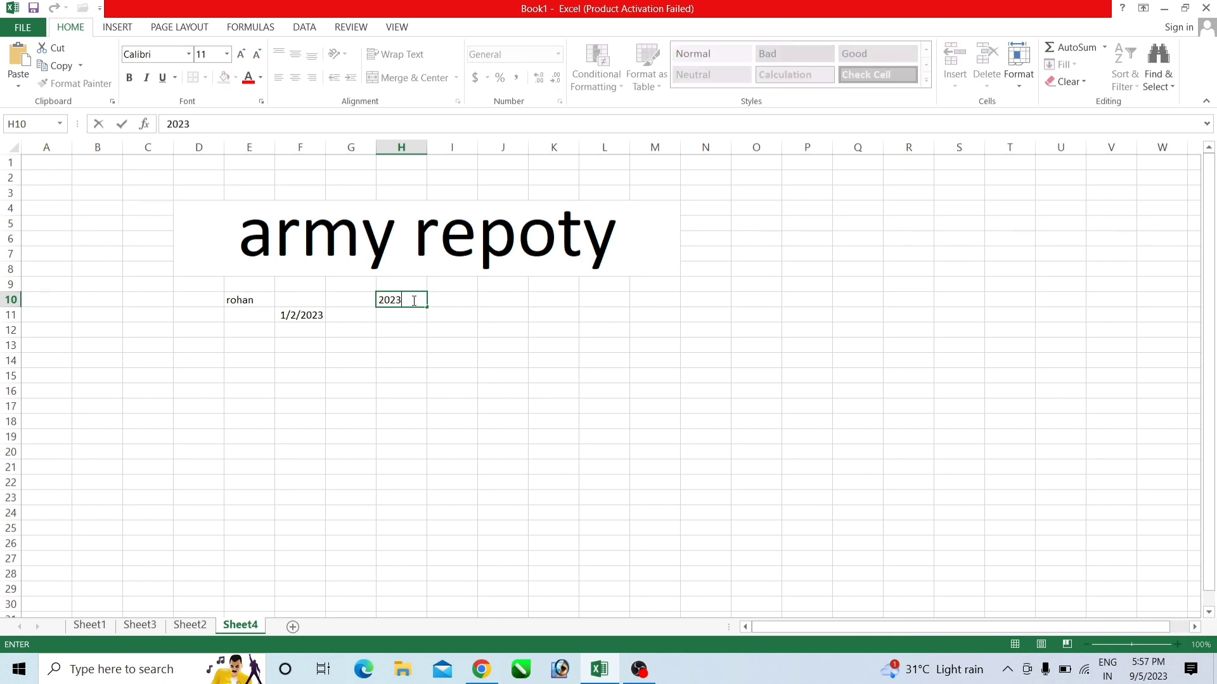
click(396, 327)
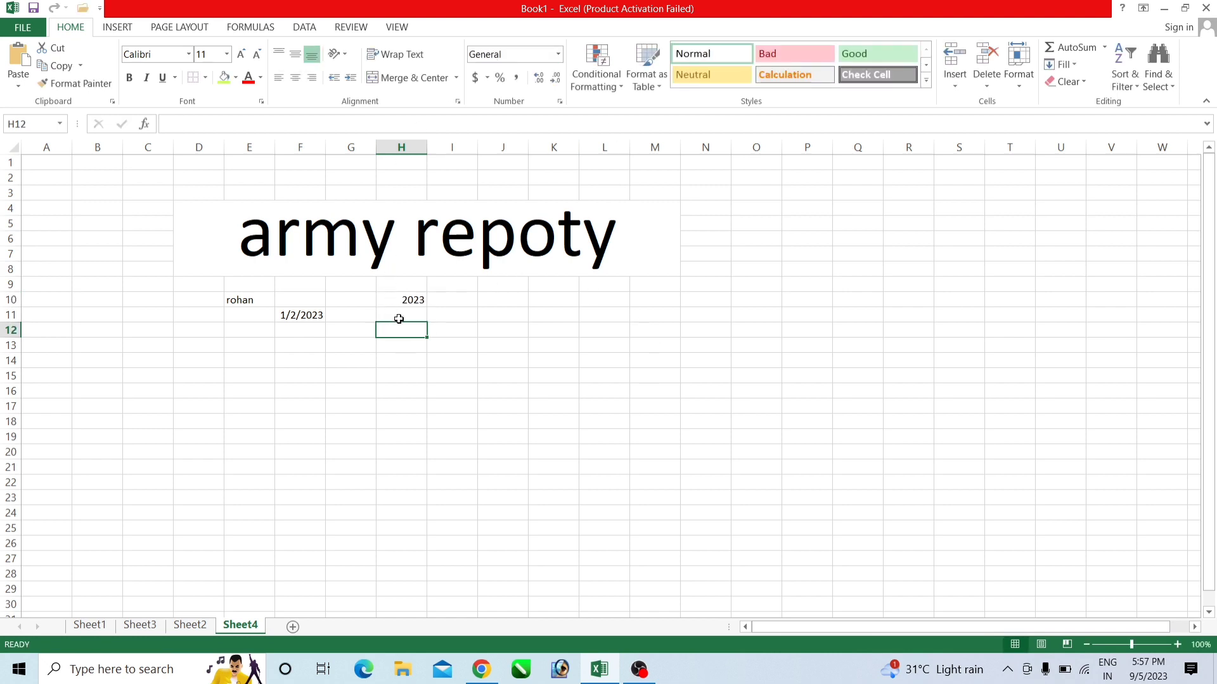
Step: Apply the Number format to cell H10 and switch it to the Currency format
click(410, 302)
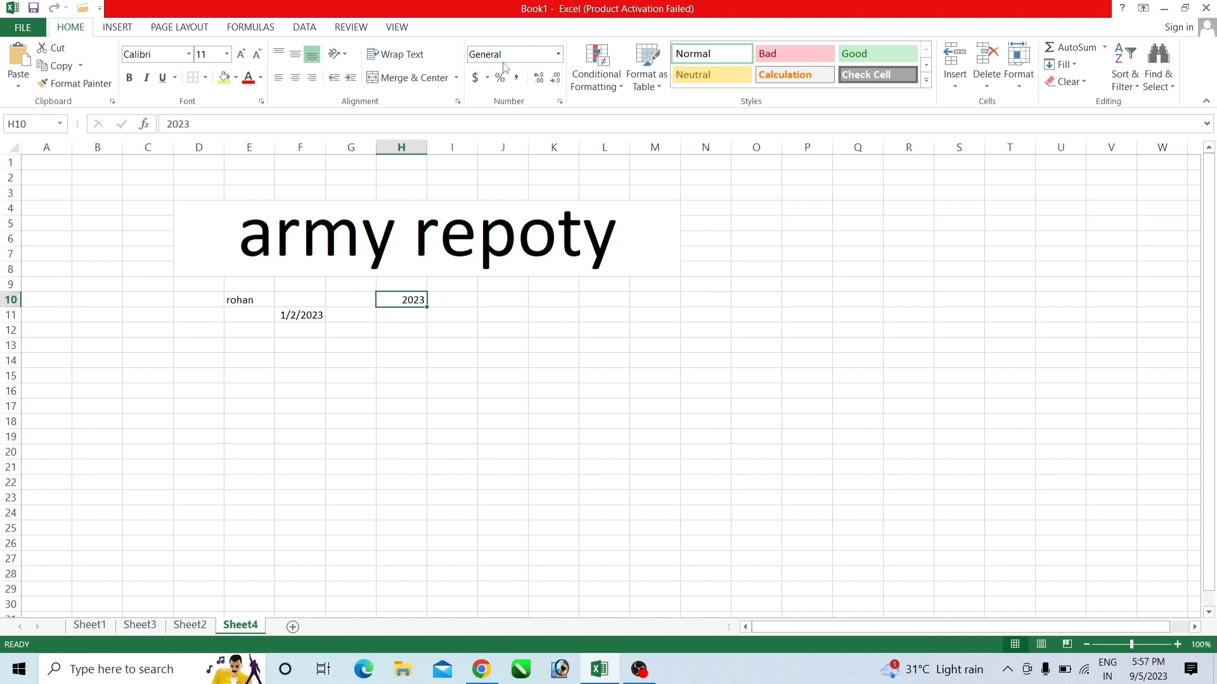
click(560, 57)
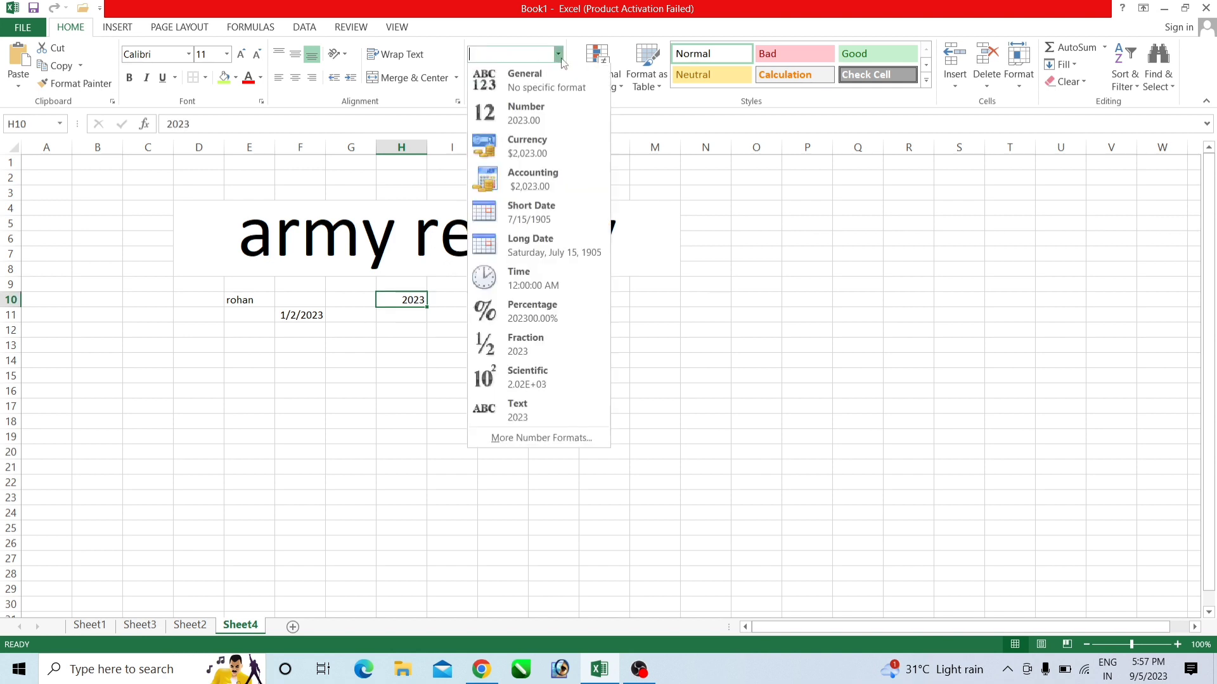
click(547, 108)
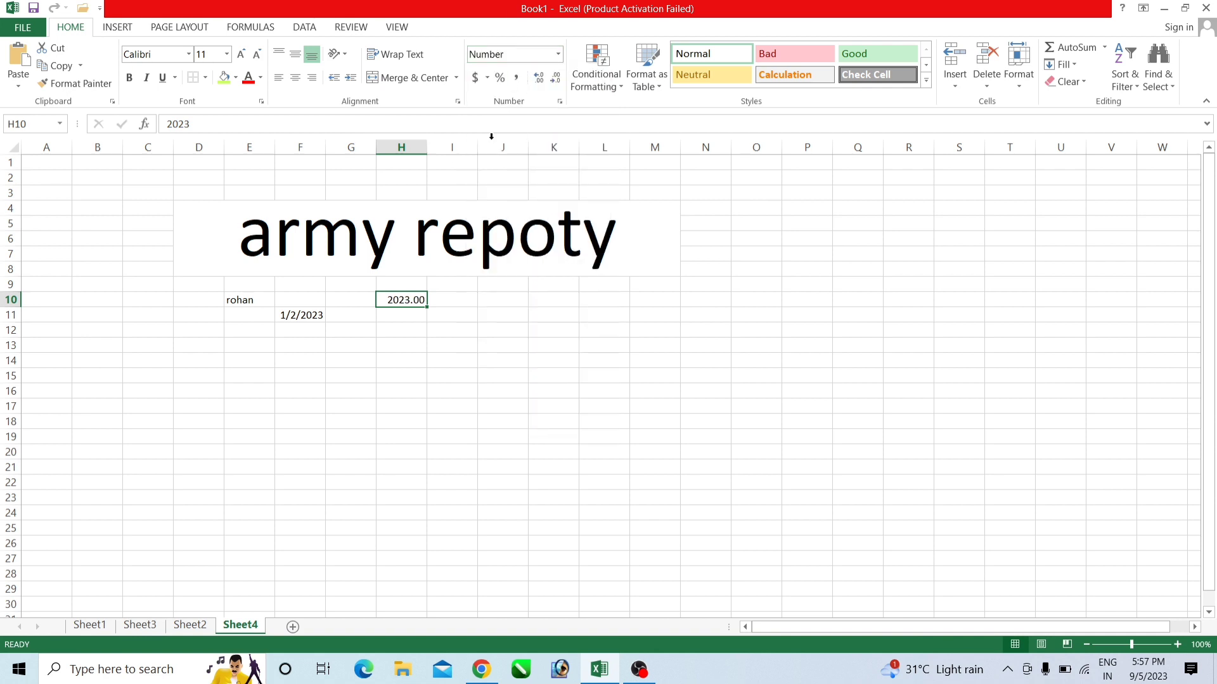
click(560, 56)
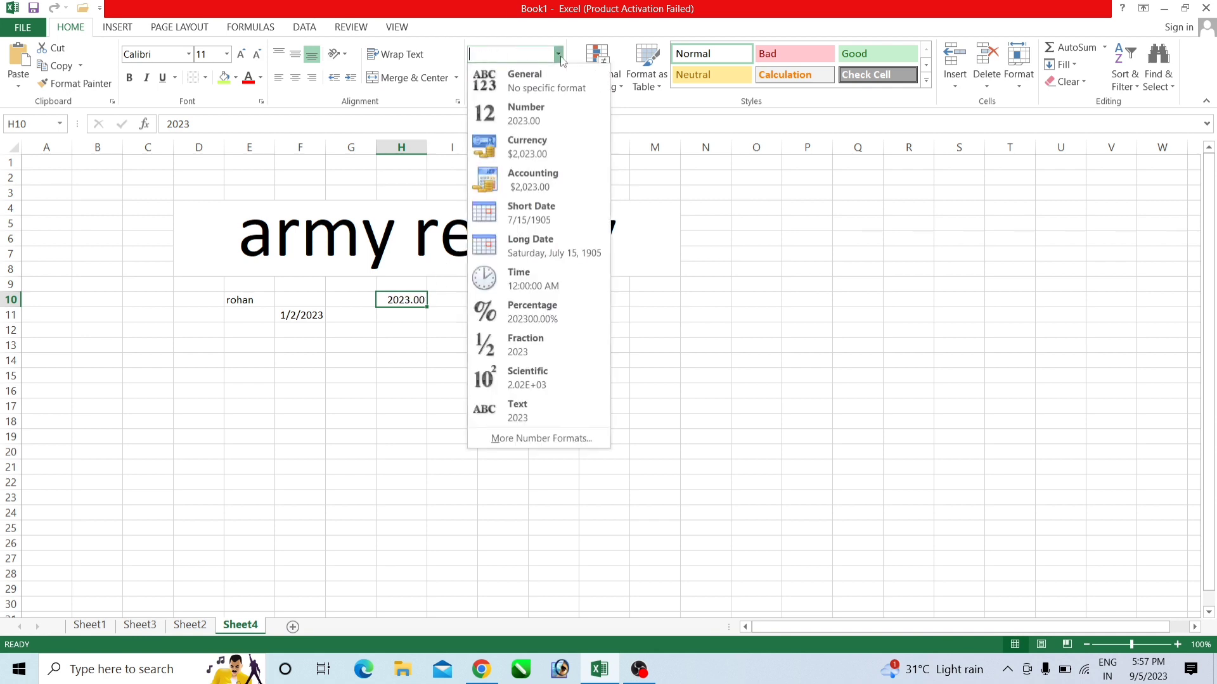
click(534, 150)
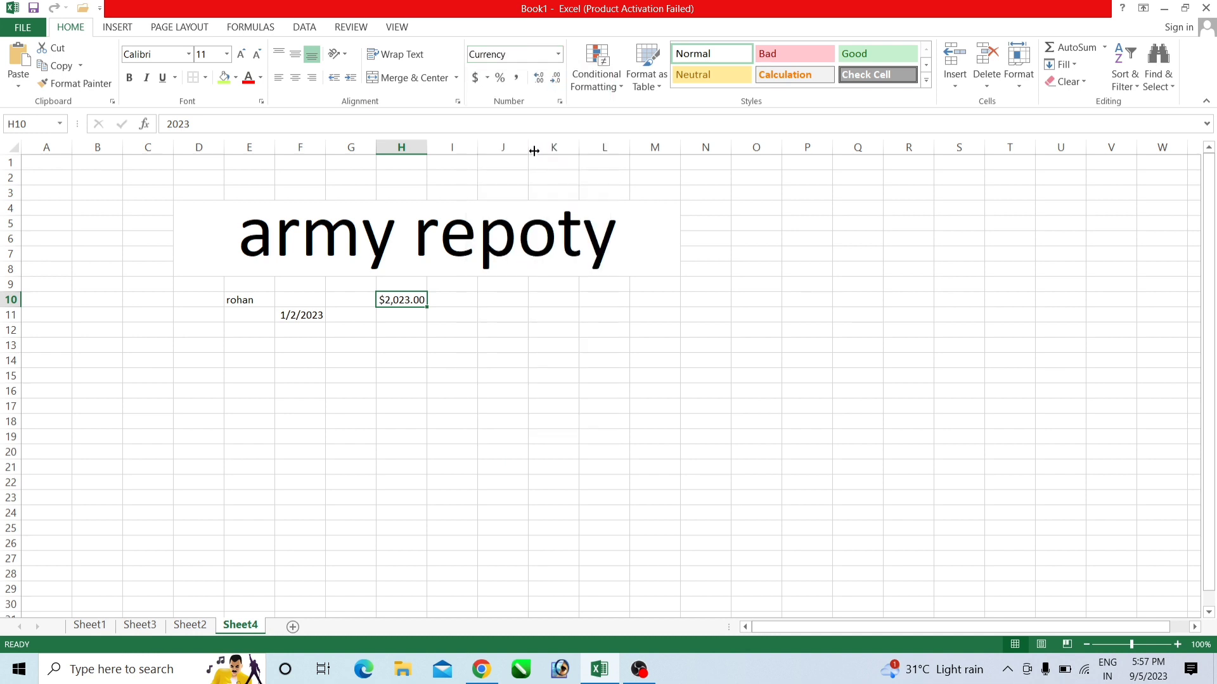
Step: Switch cell H10 to the Accounting number format and check the other available number formats
click(557, 56)
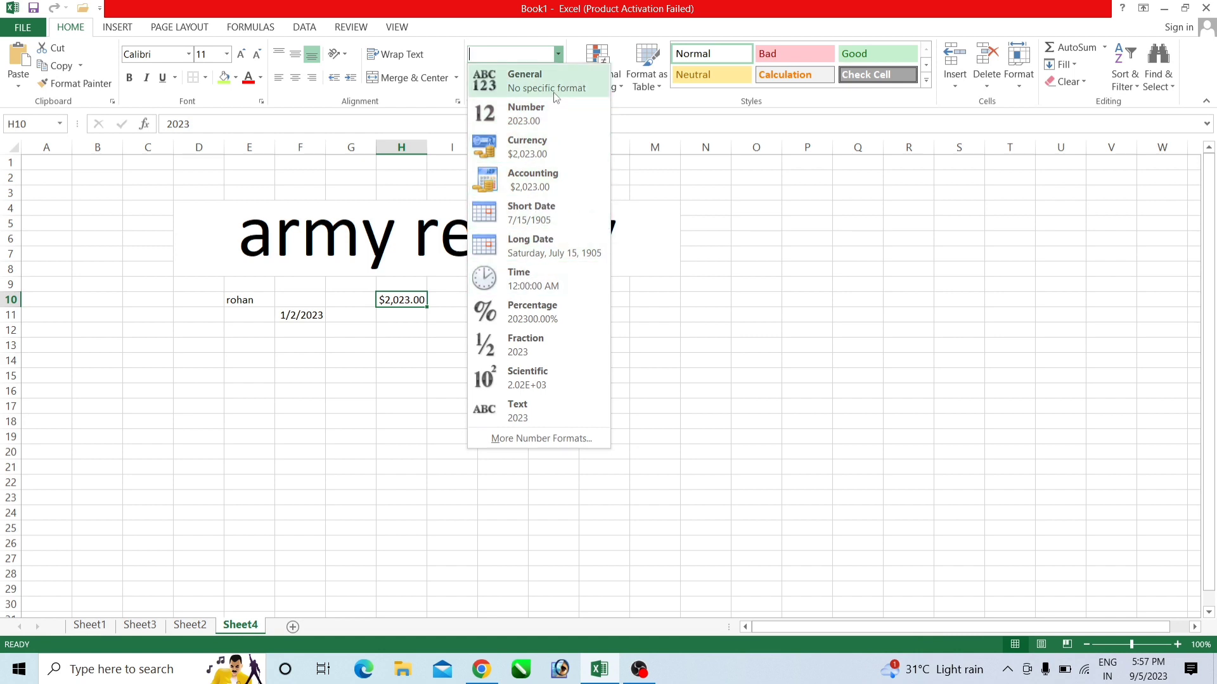
click(554, 180)
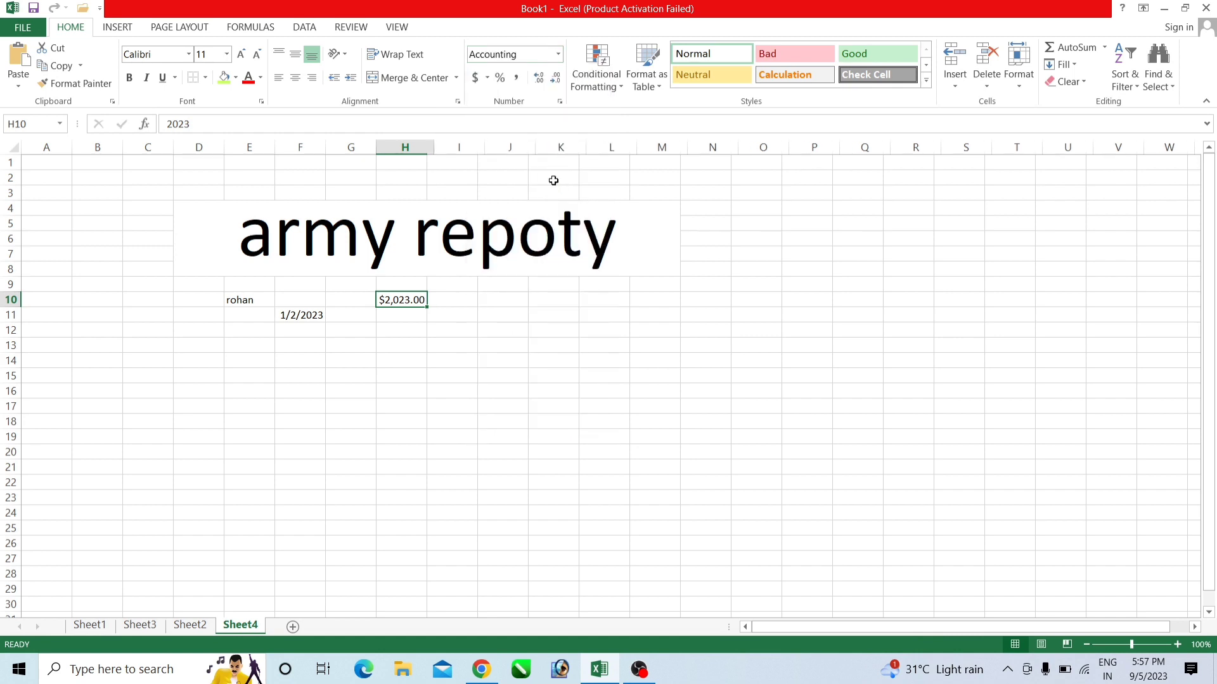
click(558, 54)
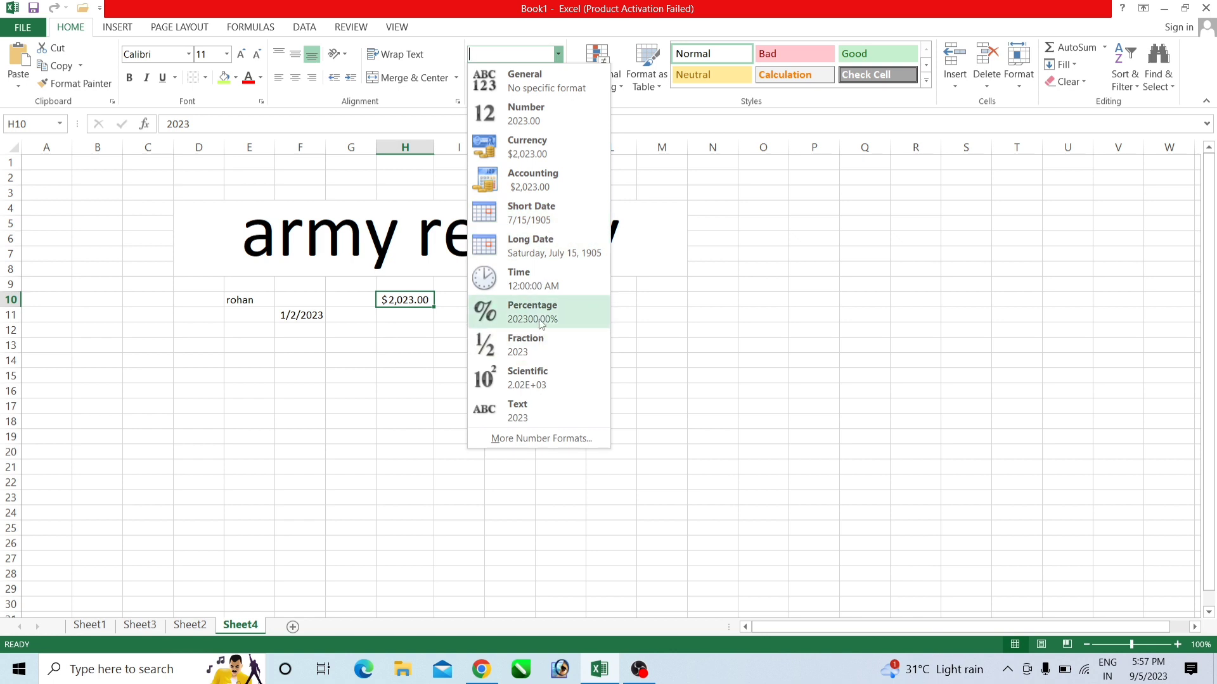
click(426, 392)
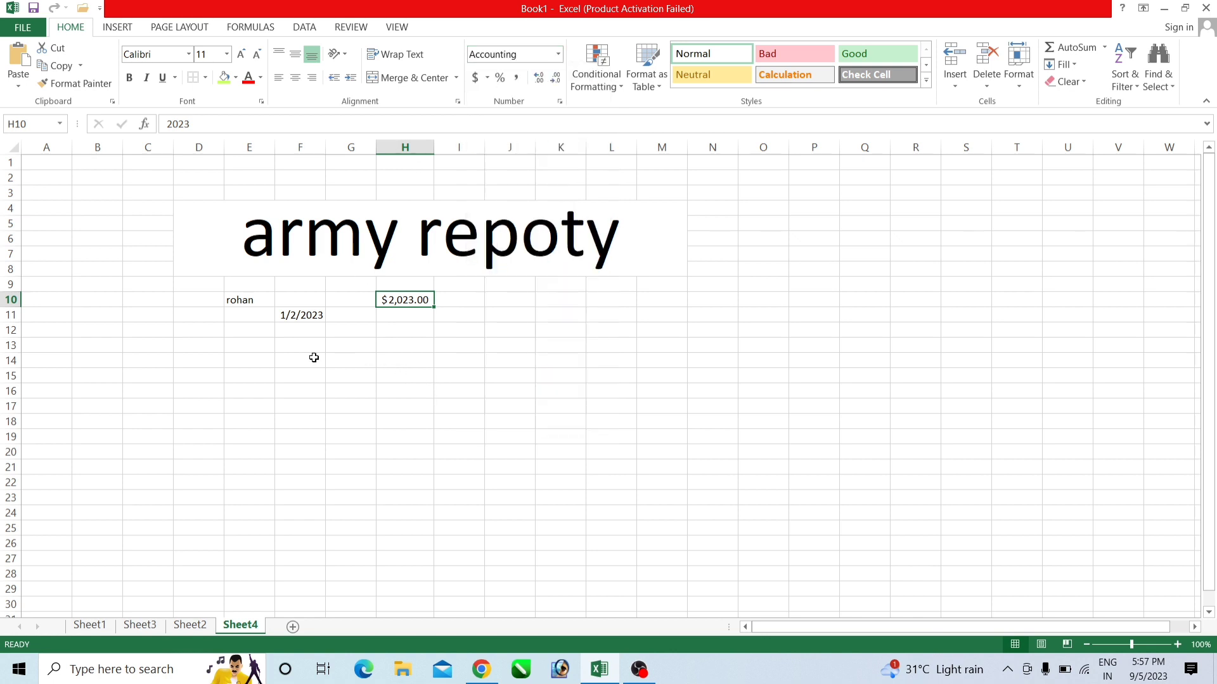
Step: Compare the number formats assigned to cells E10, F11 and H10
click(247, 301)
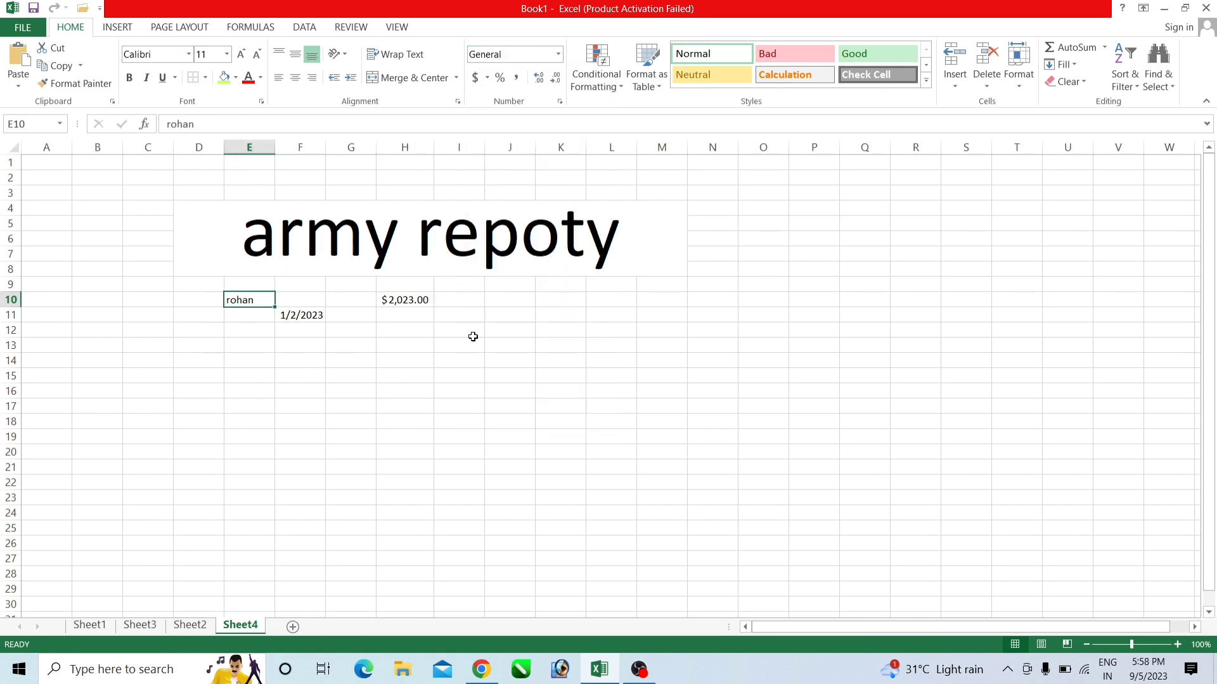
click(309, 318)
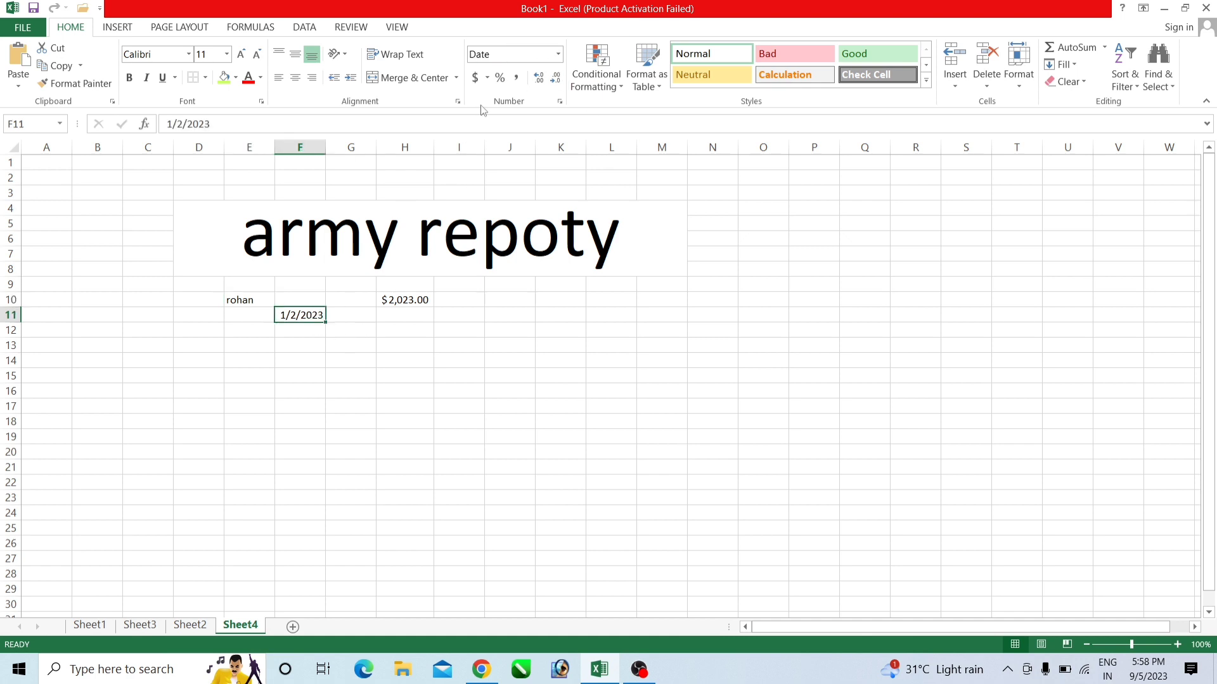
click(417, 302)
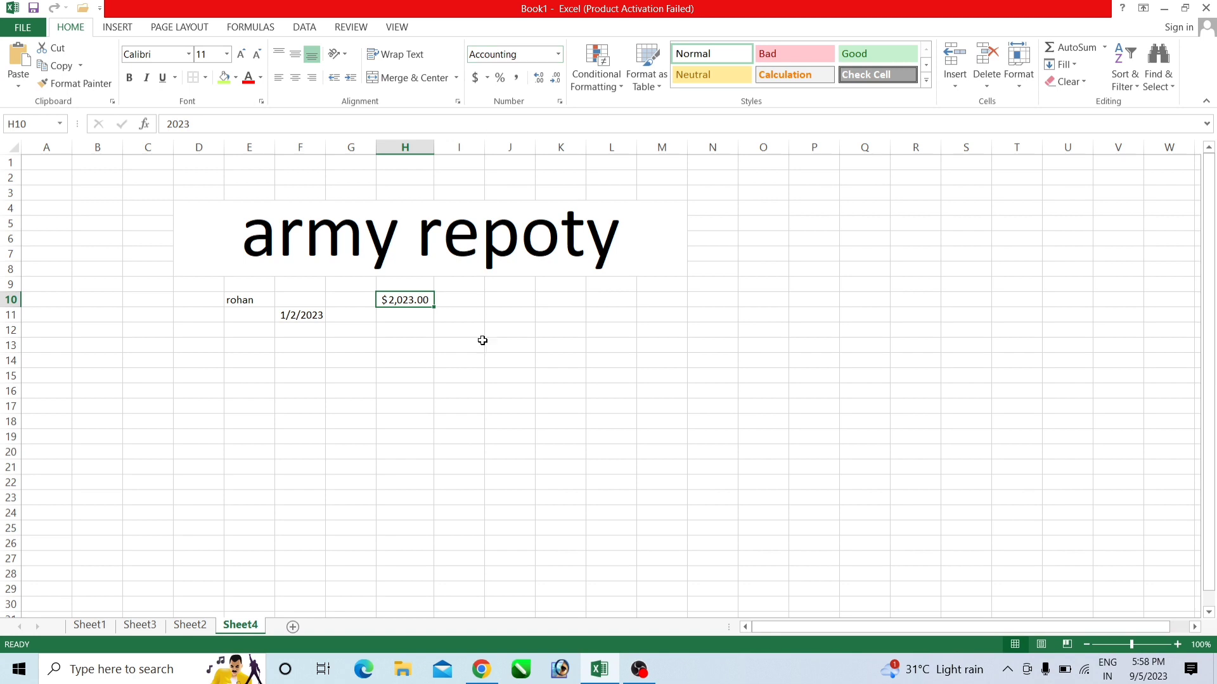
Step: Enter 125 in cell I11 and apply the Number format to it
click(469, 324)
text(125)
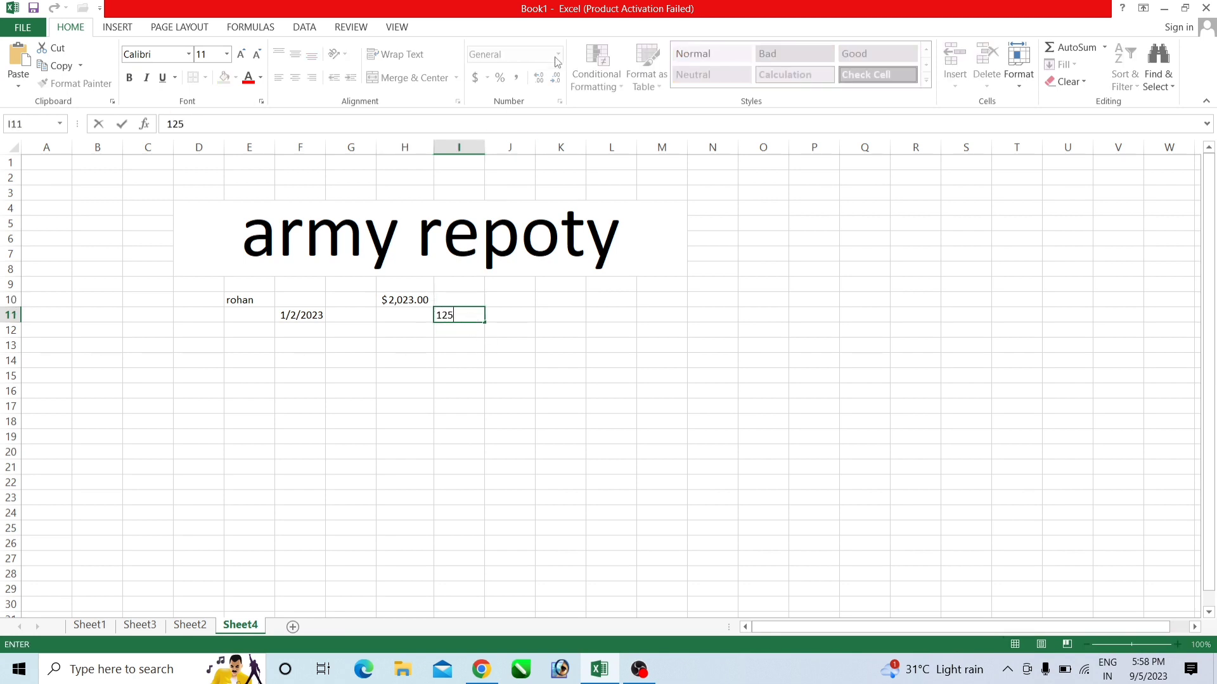
click(546, 485)
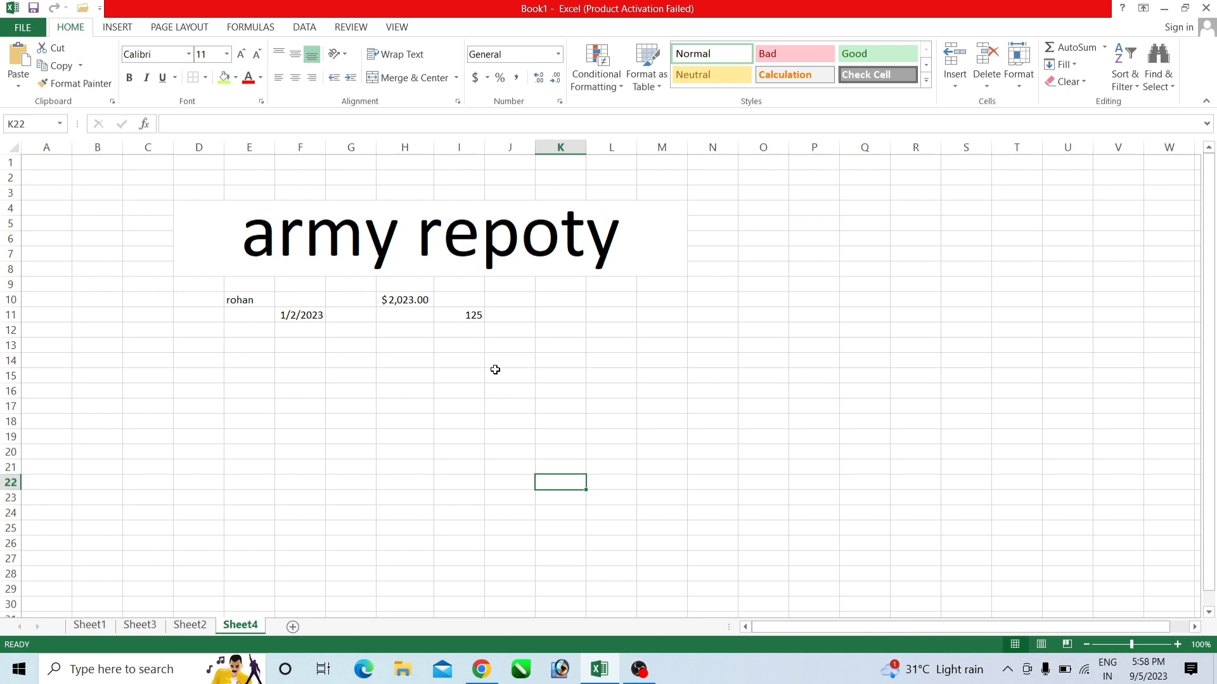
click(558, 55)
click(473, 314)
click(558, 55)
click(553, 108)
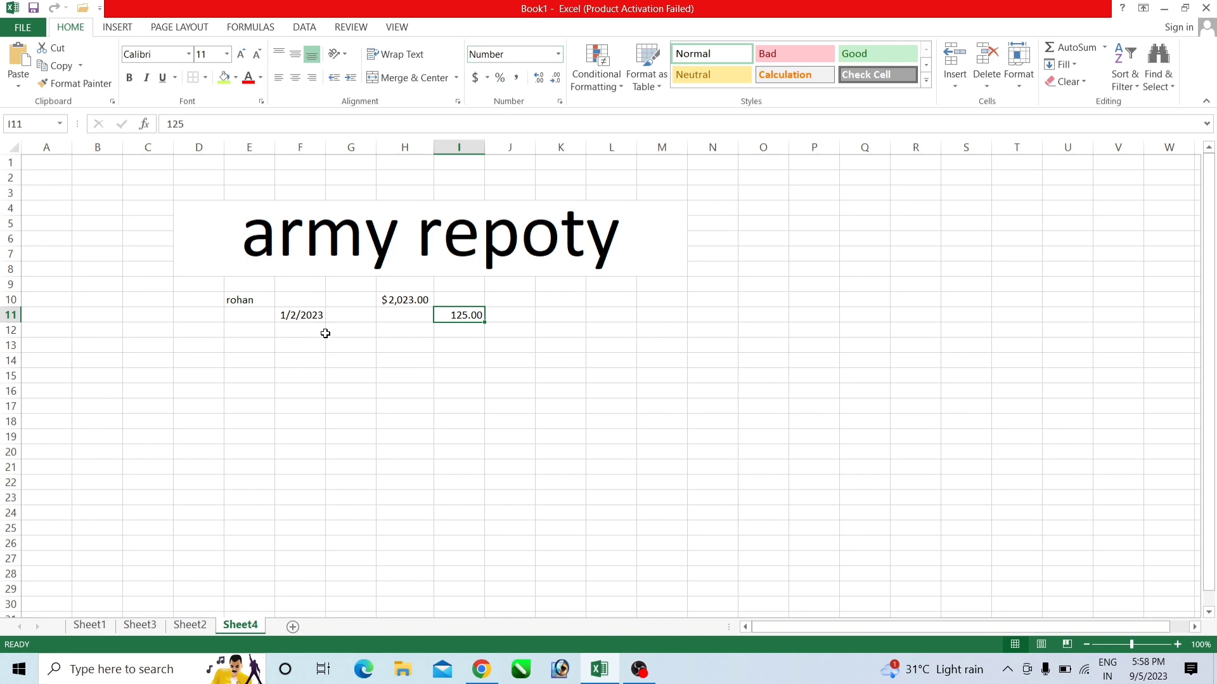
Step: Recheck which number format the text, date and accounting cells E10, F11 and H10 use
click(262, 303)
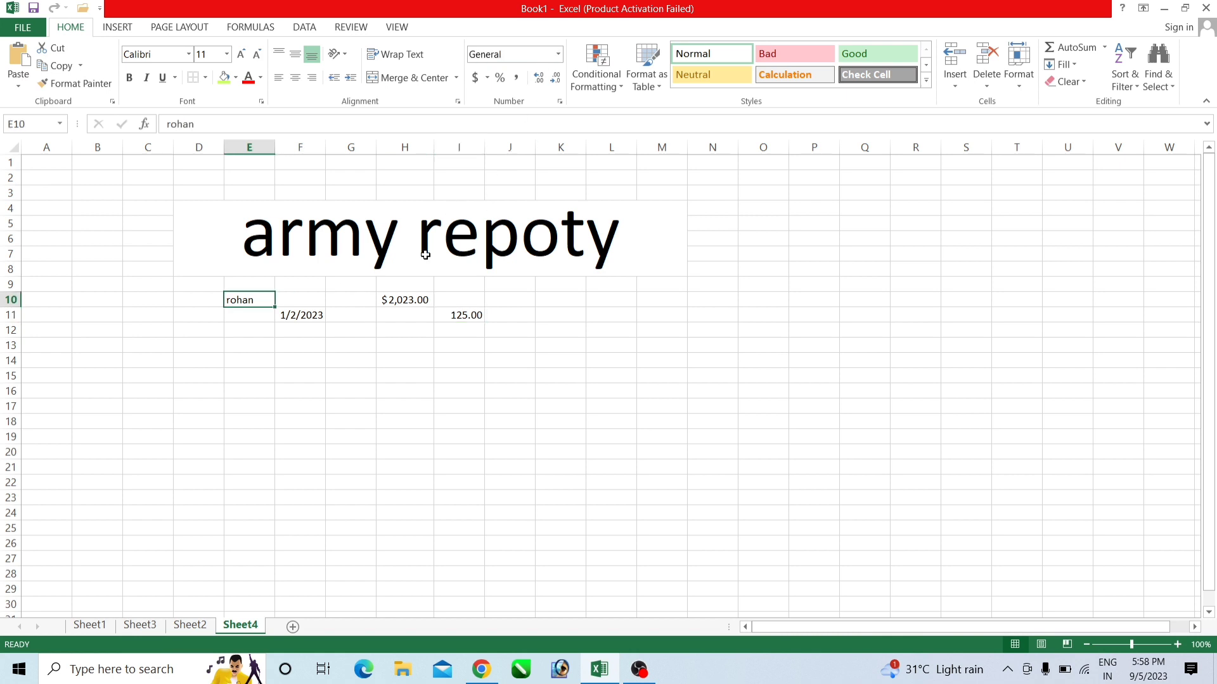
click(312, 315)
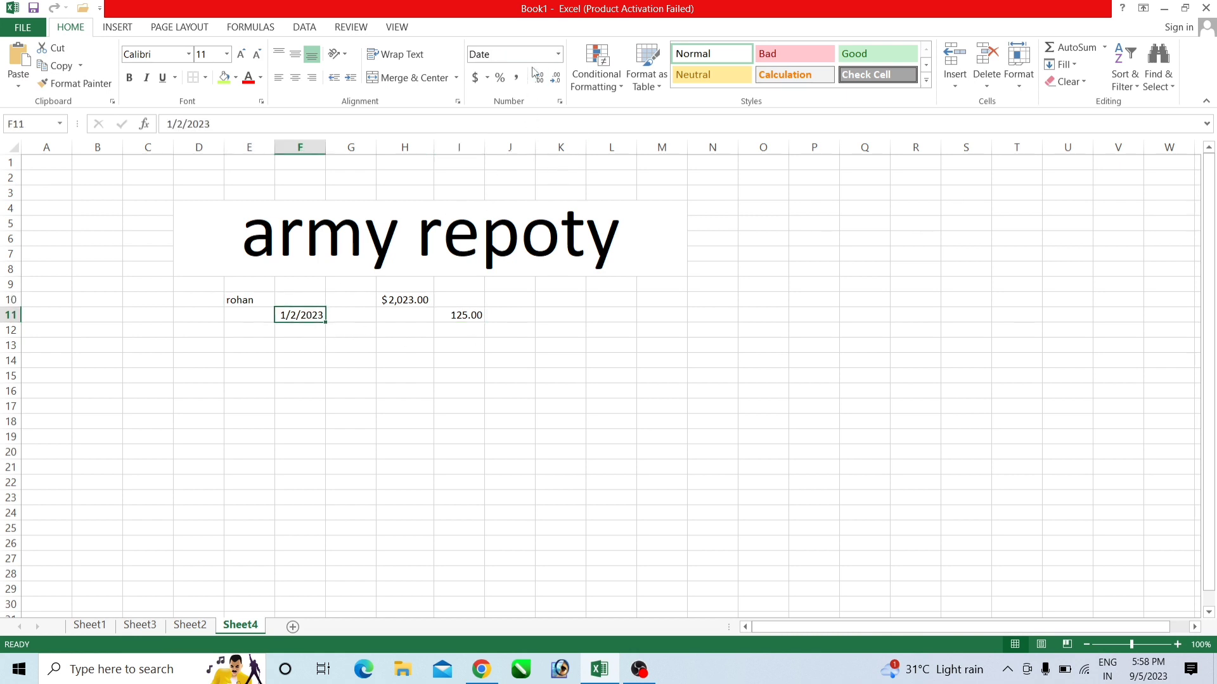
click(417, 298)
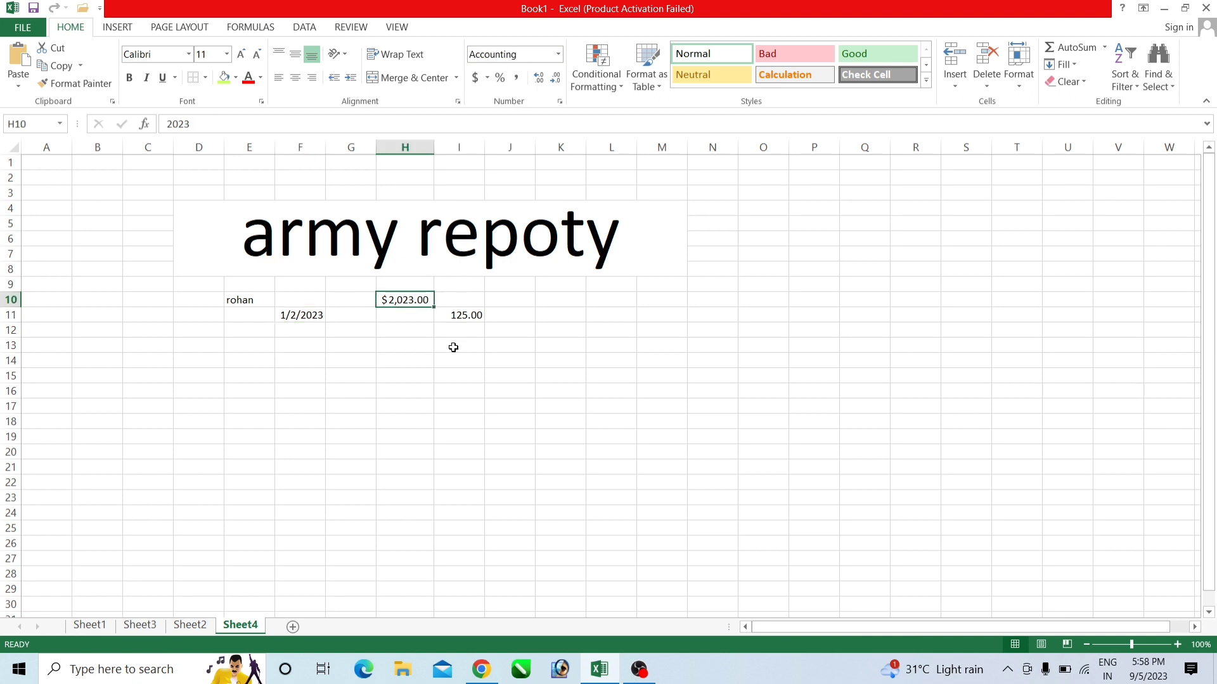
Step: Try the Normal, Bad and Good cell styles on cell I11, finishing with the Bad style
click(474, 316)
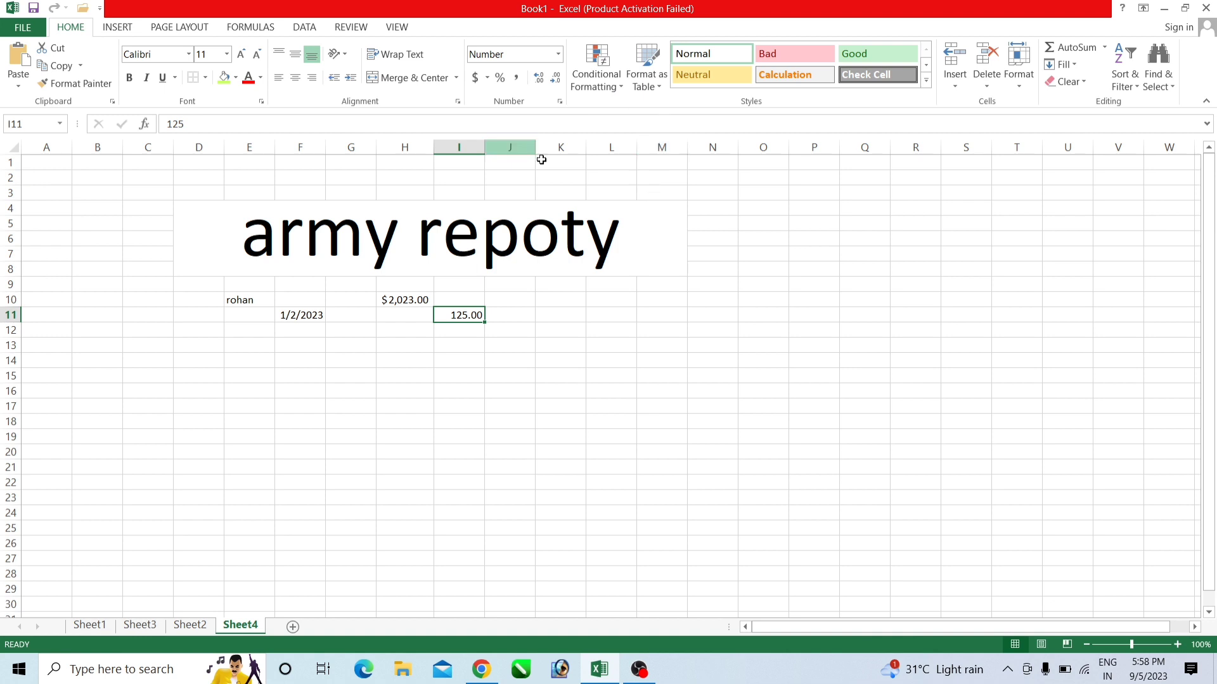
click(704, 59)
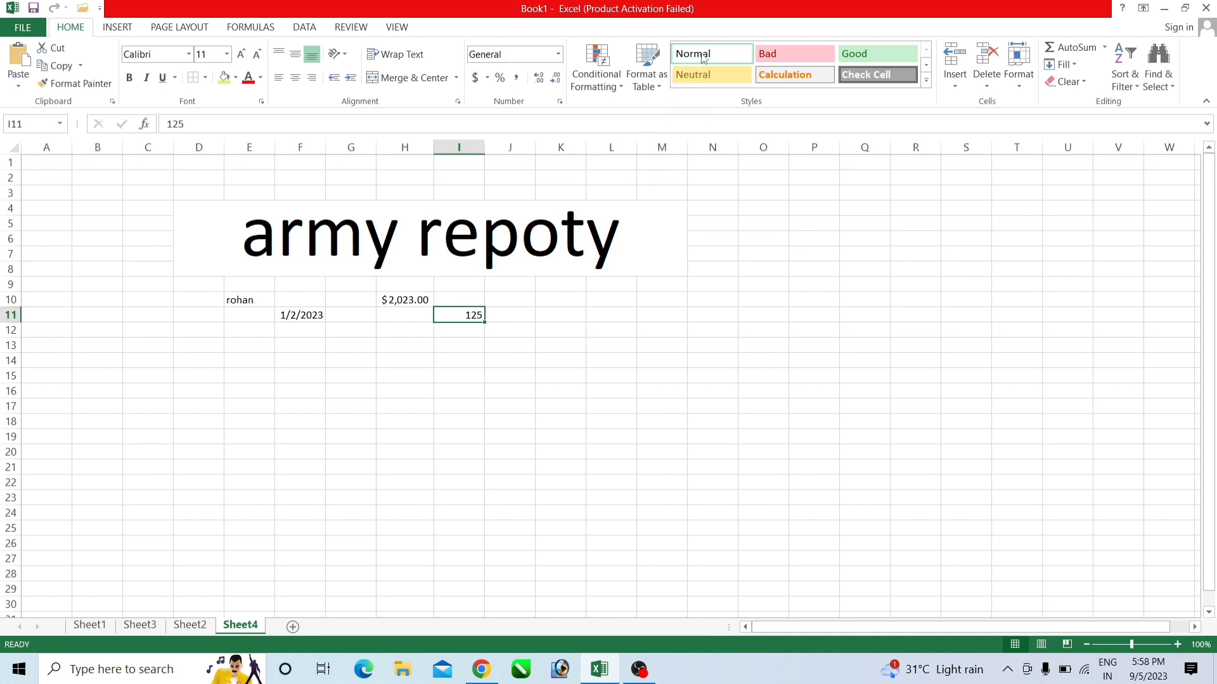
click(795, 57)
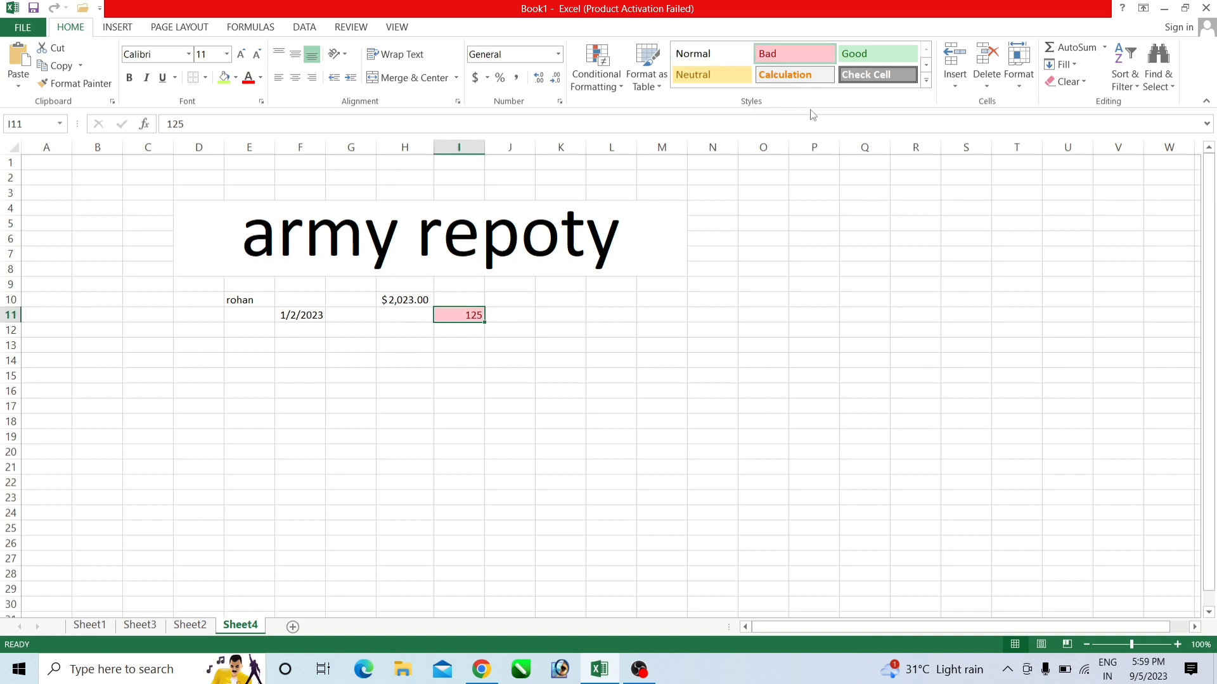
click(891, 64)
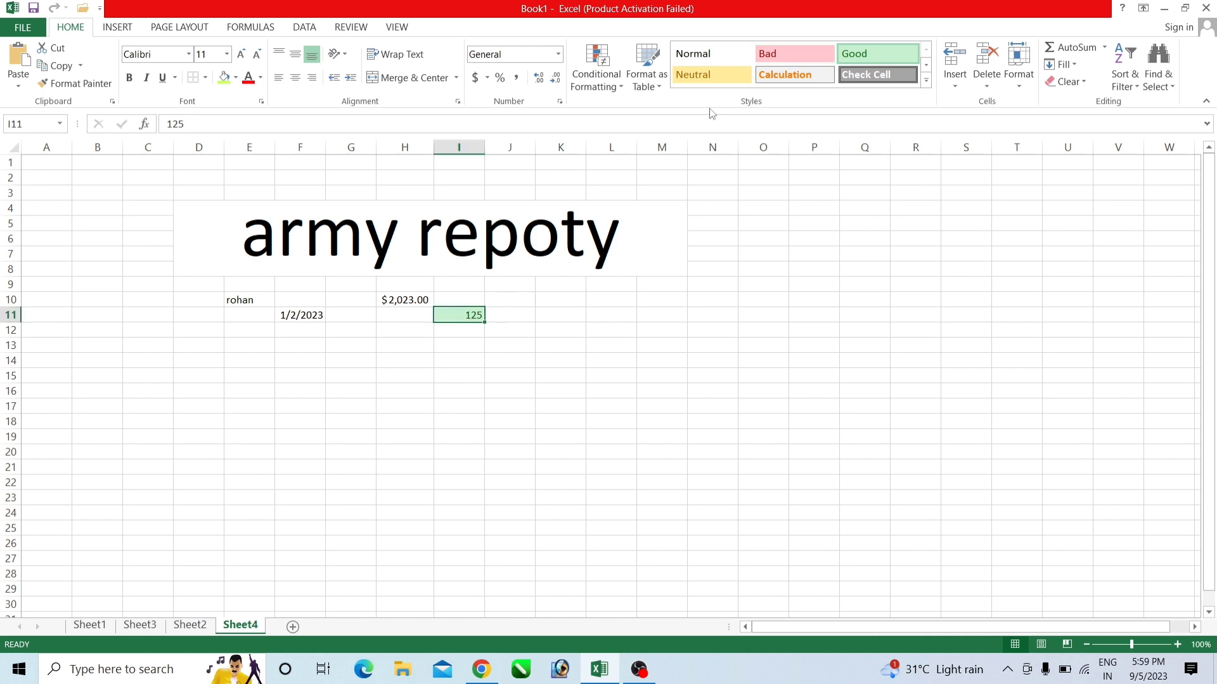
click(789, 54)
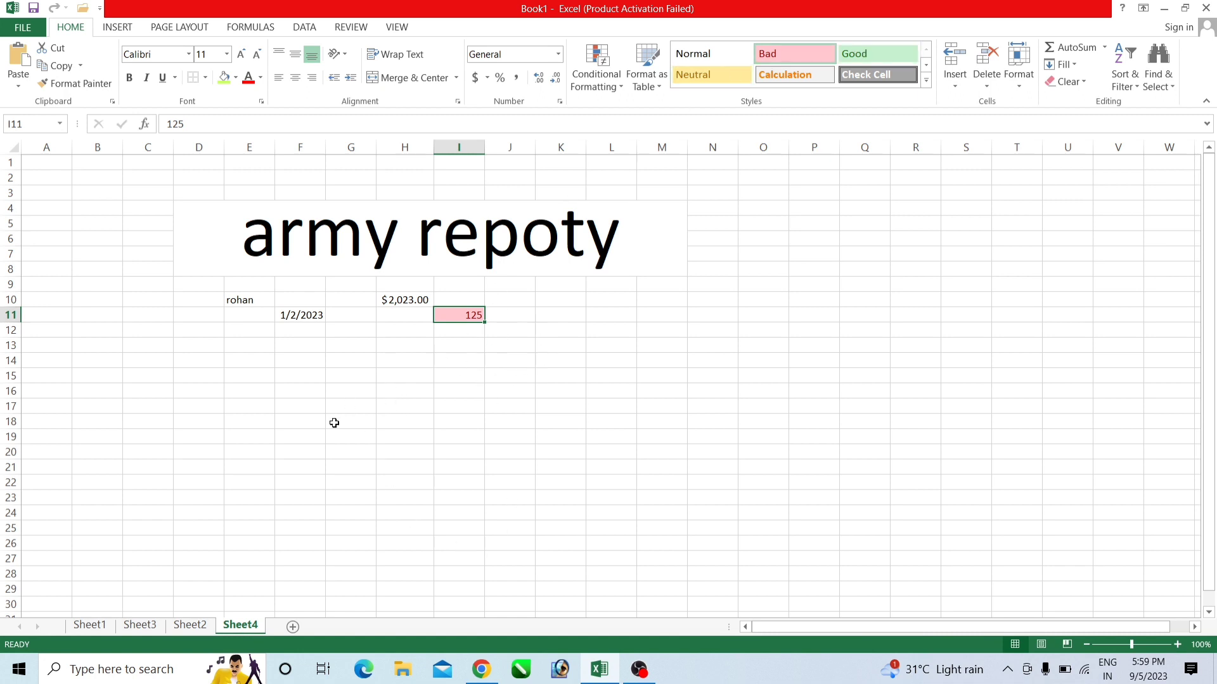
Step: Switch to Sheet2 and look over the full set of cell styles and the School Report marks range
click(190, 625)
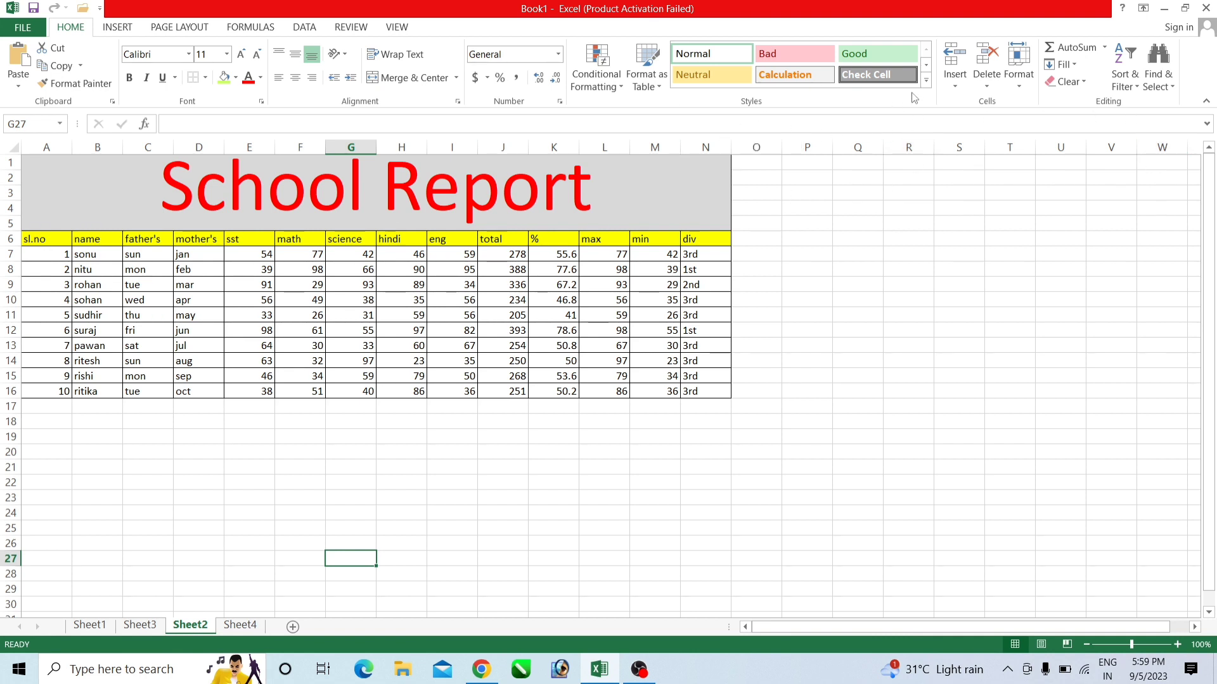
click(926, 80)
click(907, 372)
drag(250, 254, 453, 395)
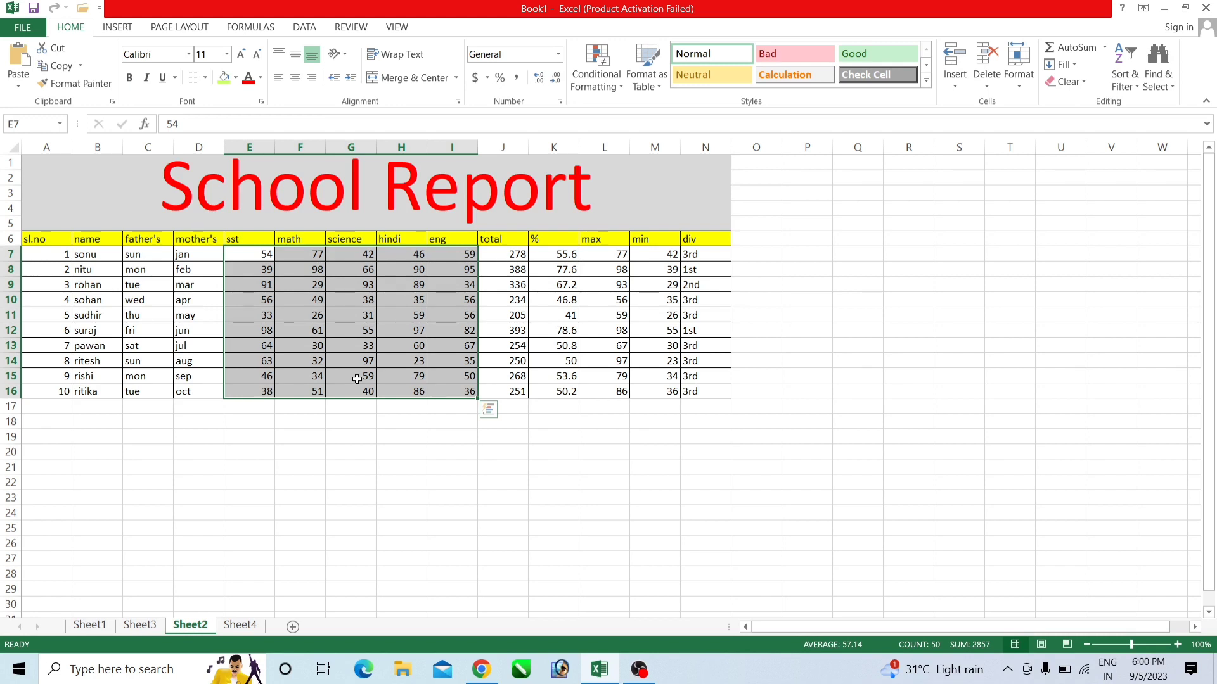
click(383, 514)
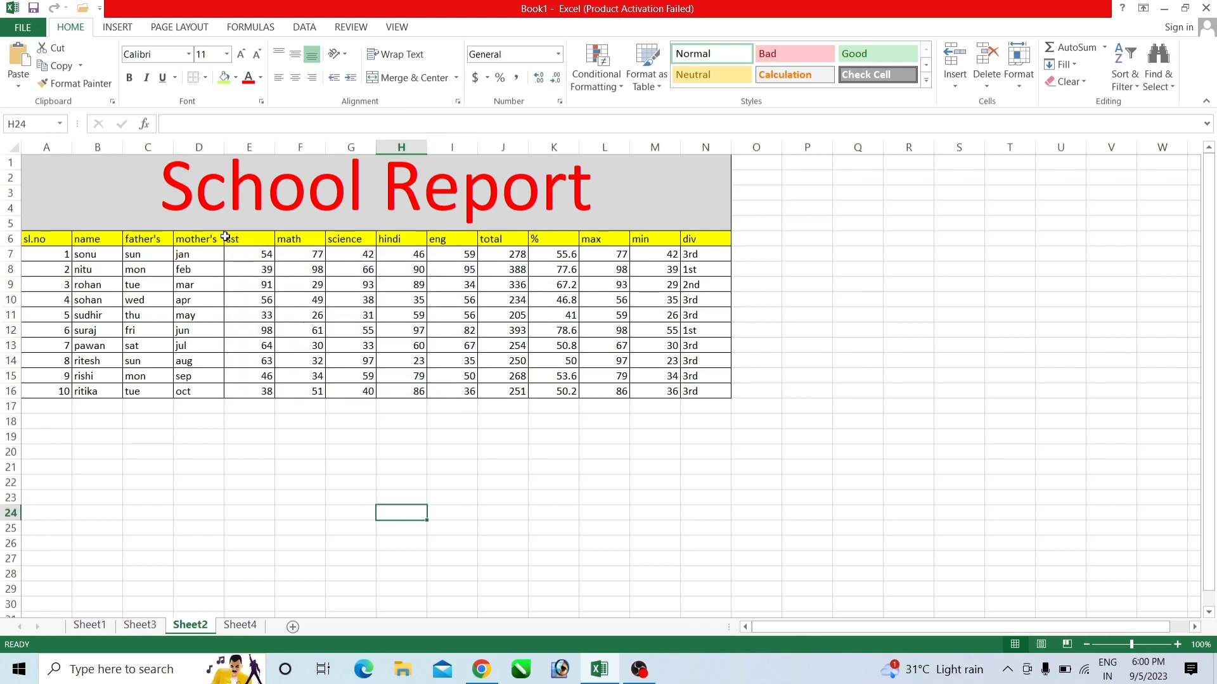
Step: Add a Greater Than highlight rule to the marks in E7:I16 for values above 70, using Yellow Fill with Dark Yellow Text
drag(246, 257, 484, 408)
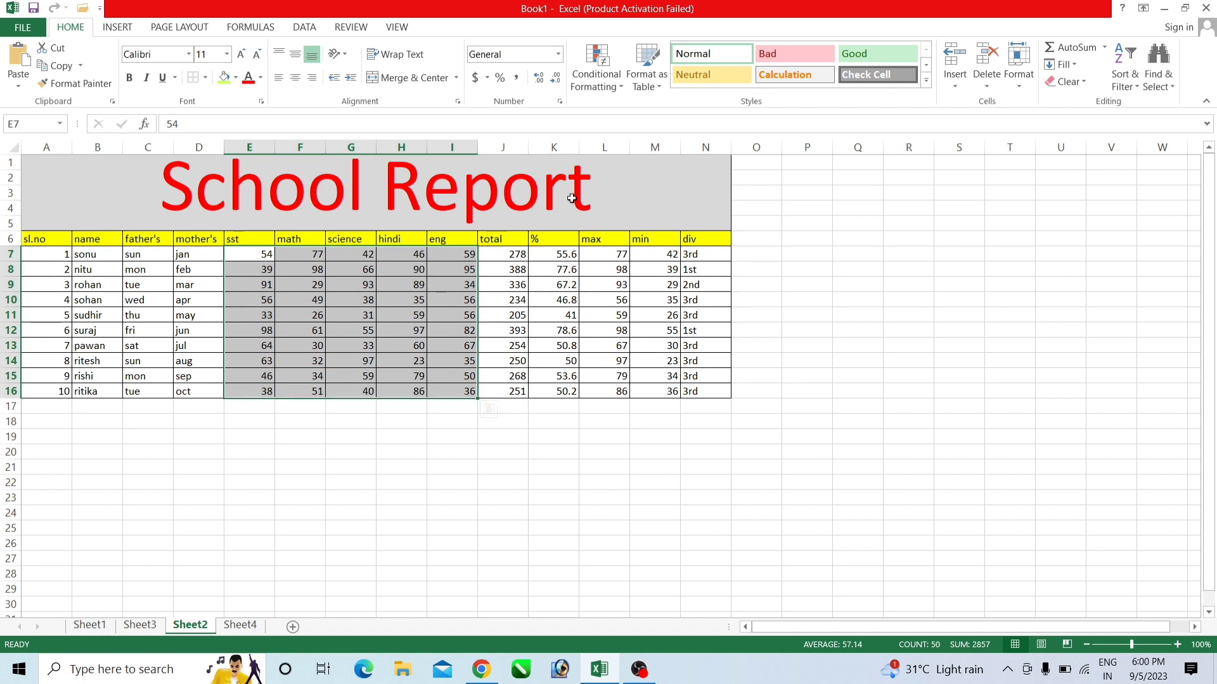
click(614, 79)
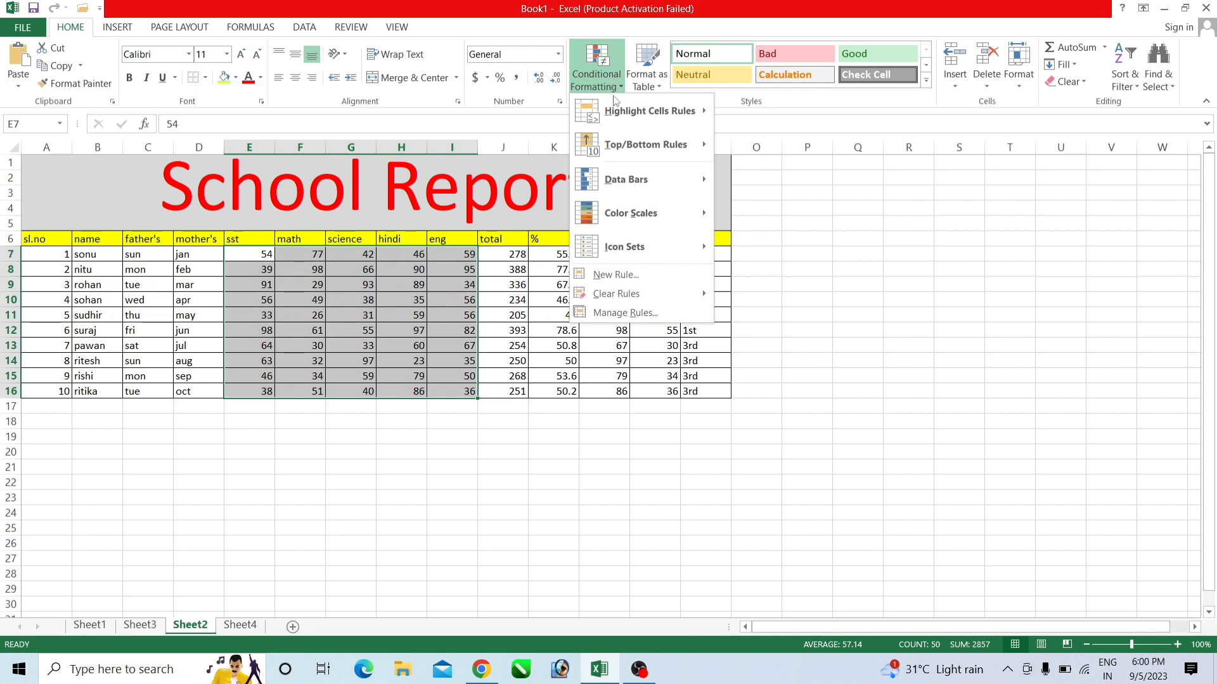
mouse_move(614, 109)
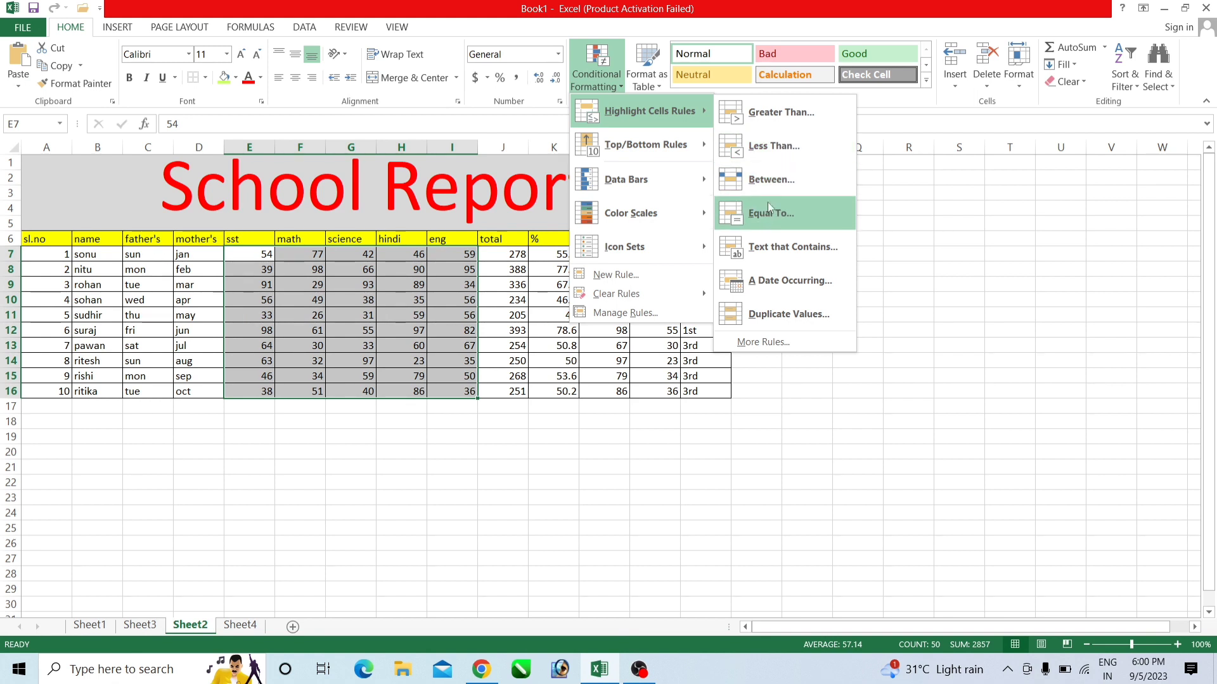
click(771, 118)
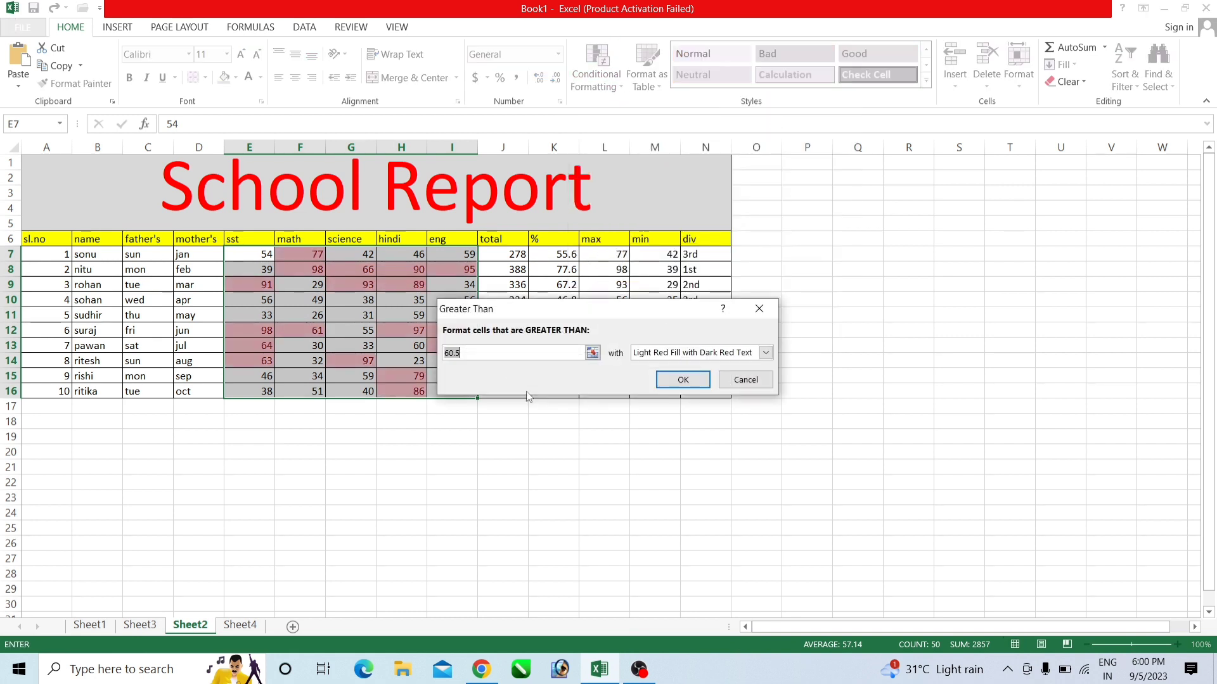
click(464, 353)
drag(464, 354, 427, 344)
text(70)
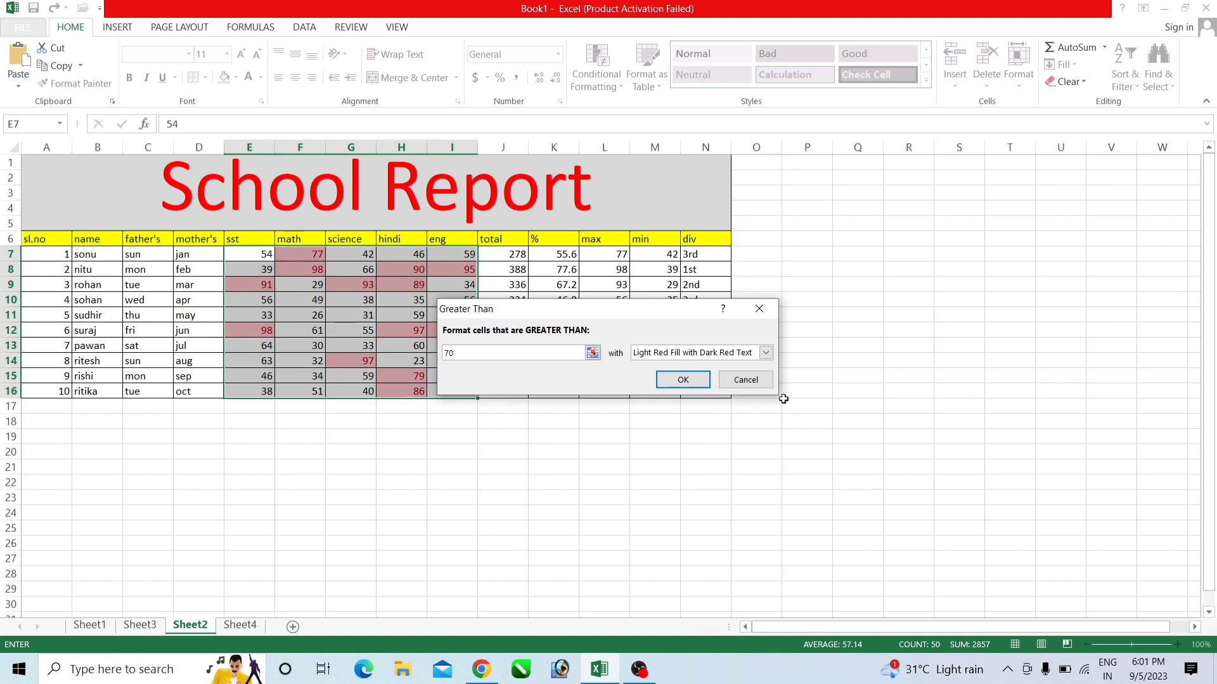
click(766, 354)
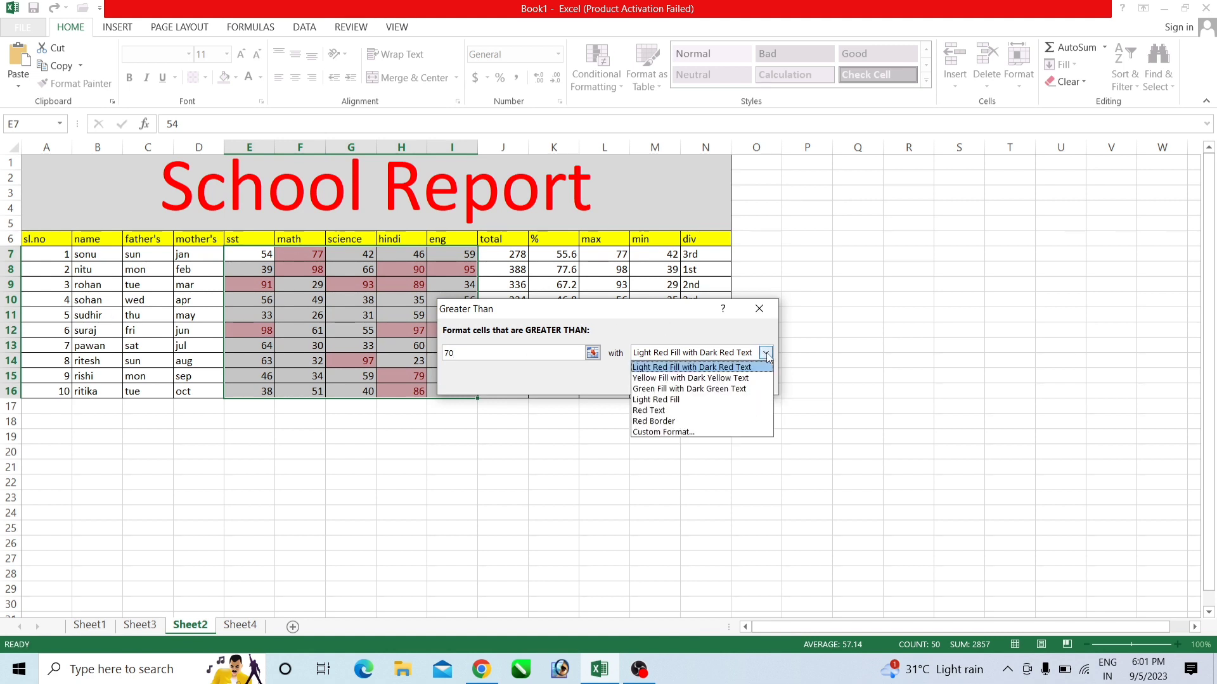
click(747, 379)
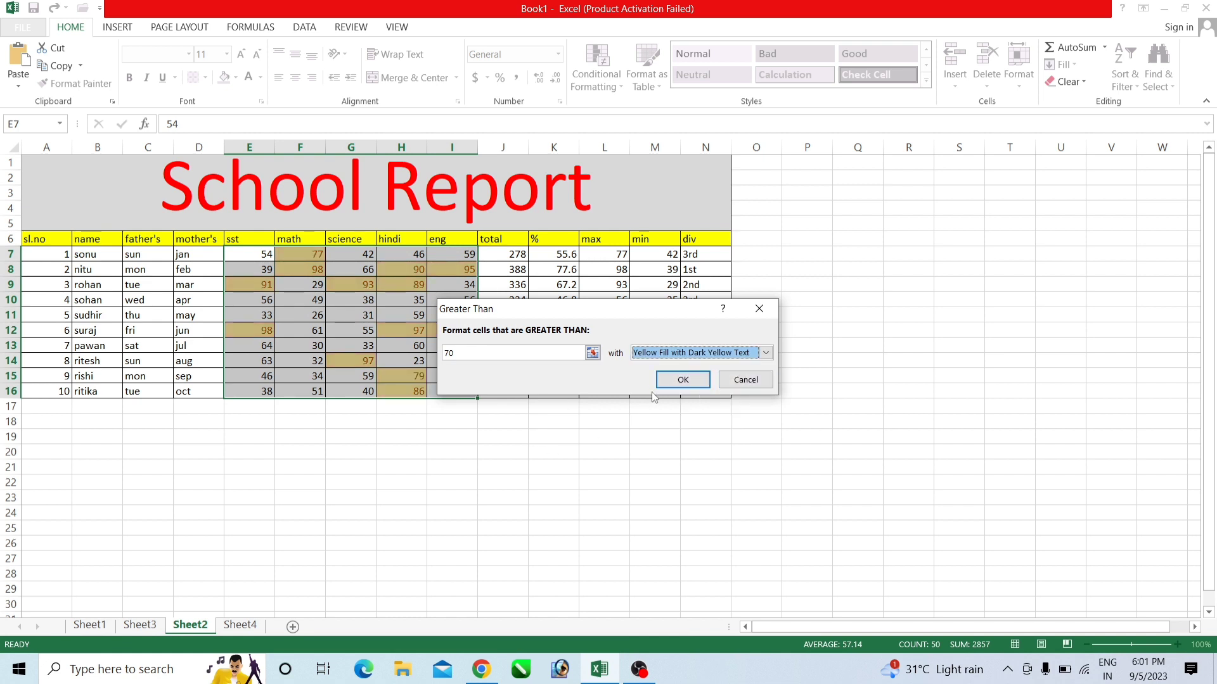
click(683, 380)
click(257, 479)
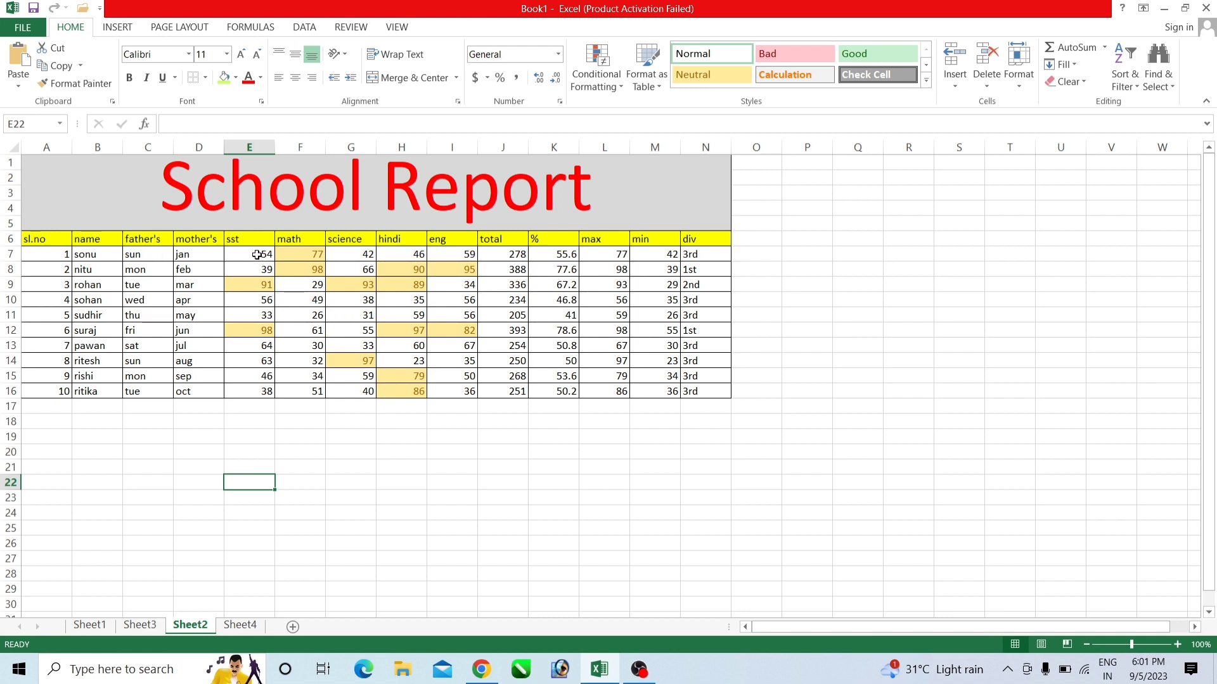
Step: Add a Less Than highlight rule to the marks in E7:I16 for values below 60, using Green Fill with Dark Green Text
drag(257, 255, 450, 394)
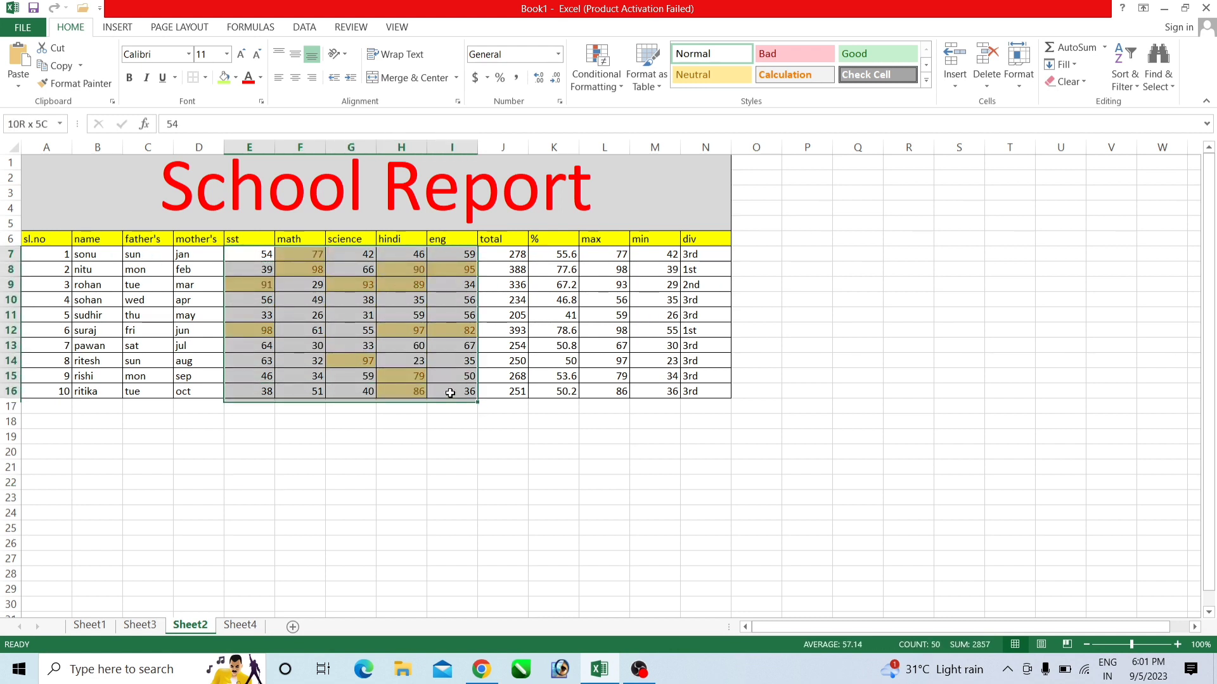
click(584, 75)
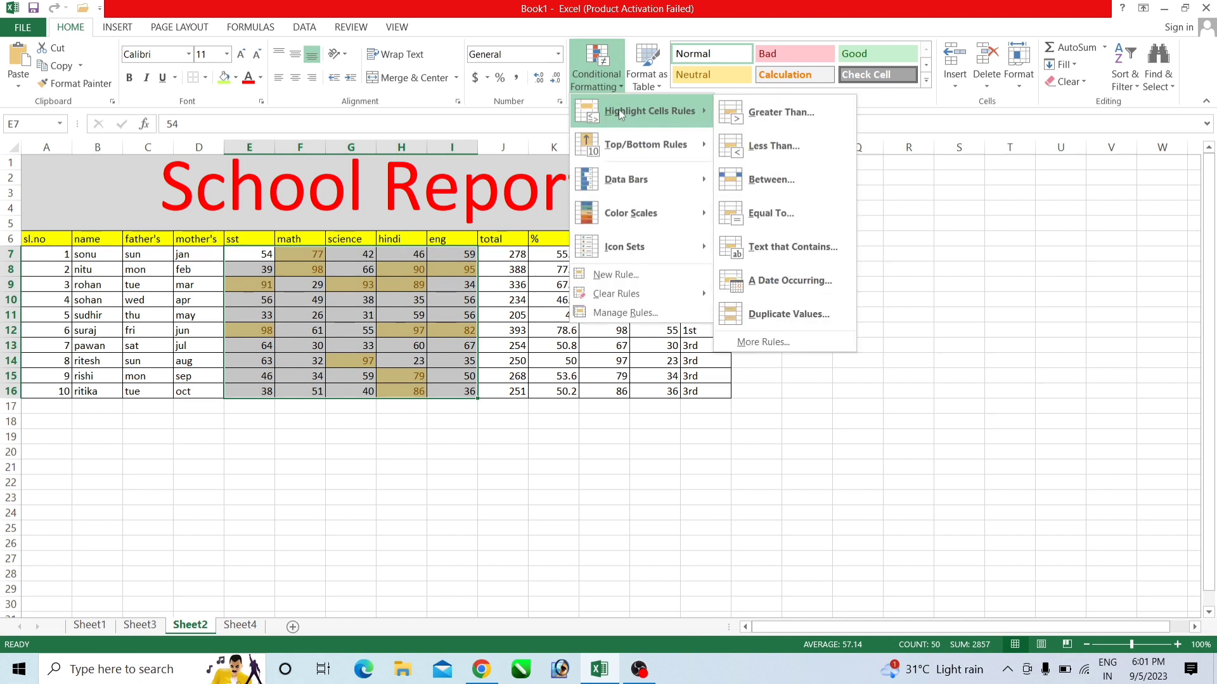
click(756, 148)
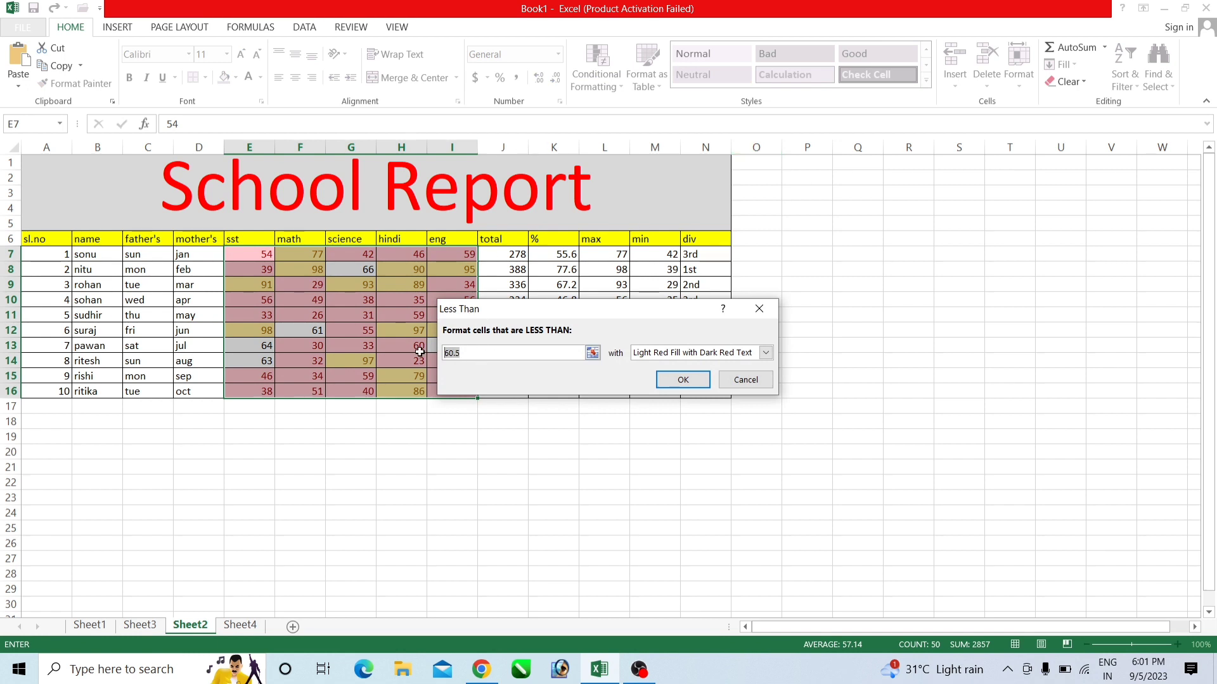
text(60)
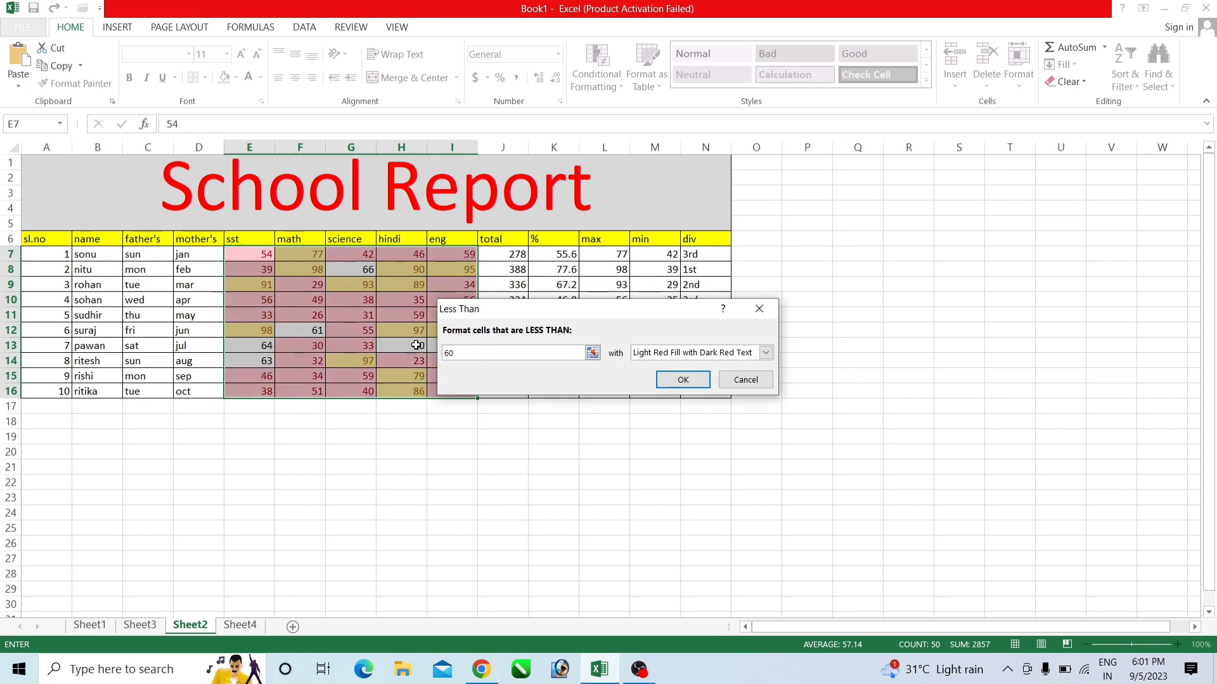
click(652, 353)
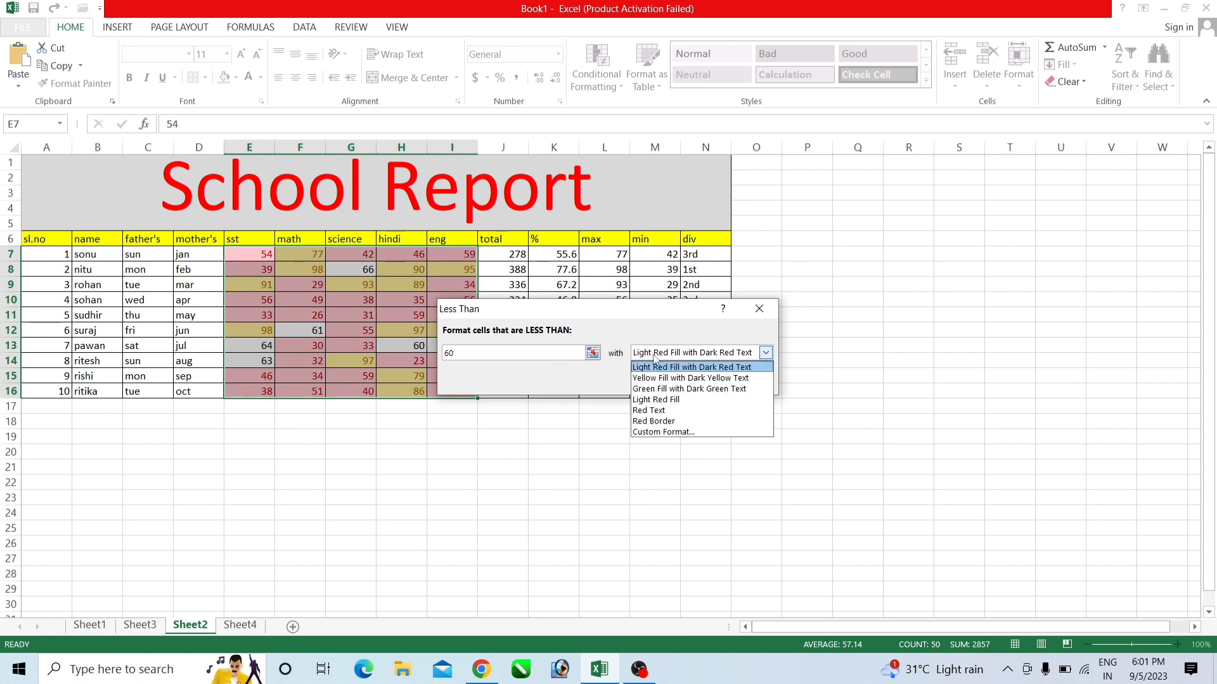
click(681, 388)
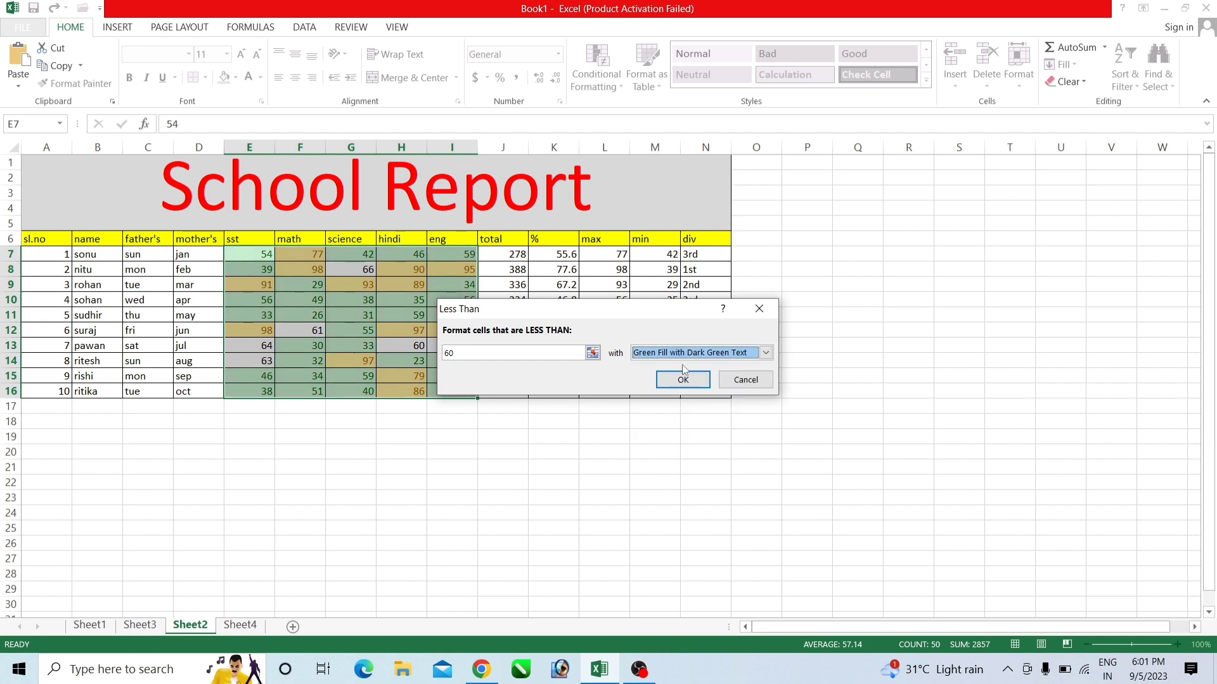
click(683, 379)
click(322, 437)
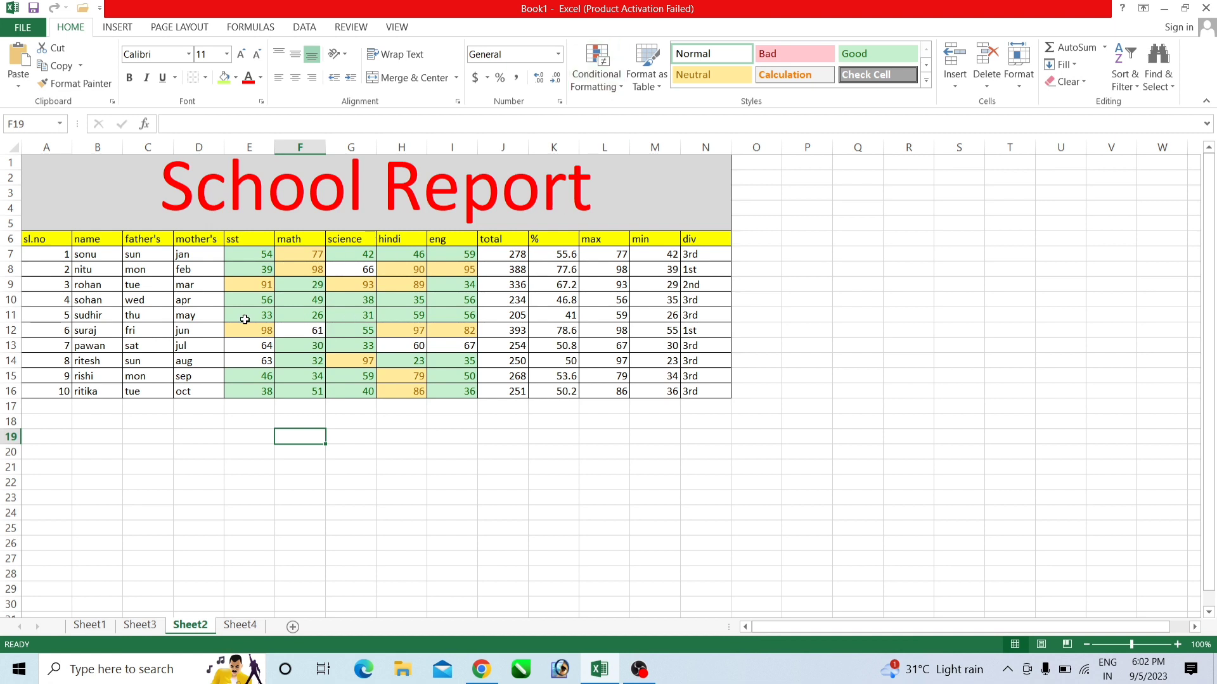
Step: Undo the Less Than and Greater Than highlight rules on the School Report marks
click(615, 89)
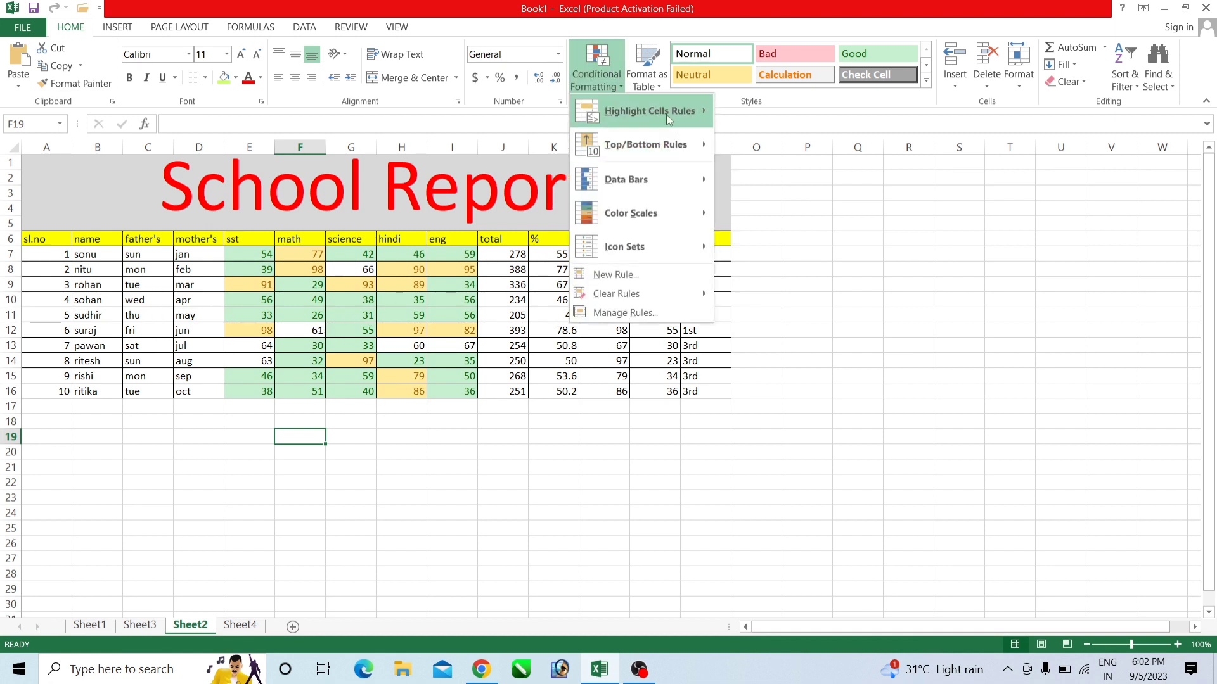
mouse_move(667, 114)
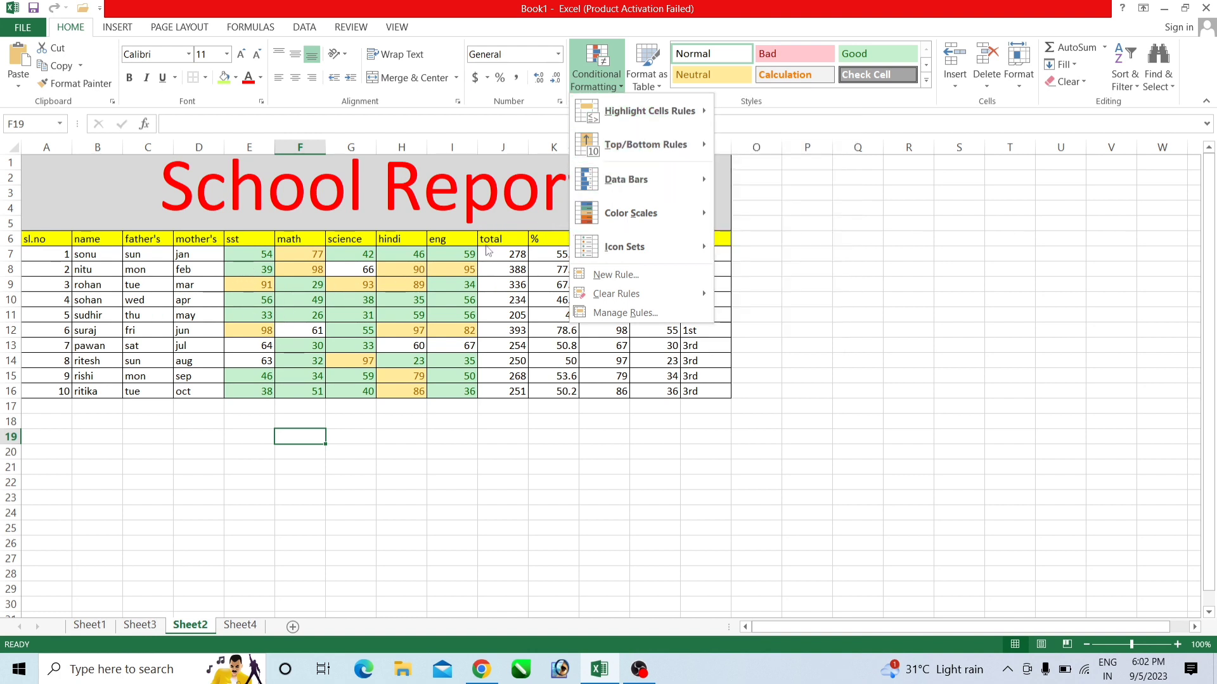
click(432, 309)
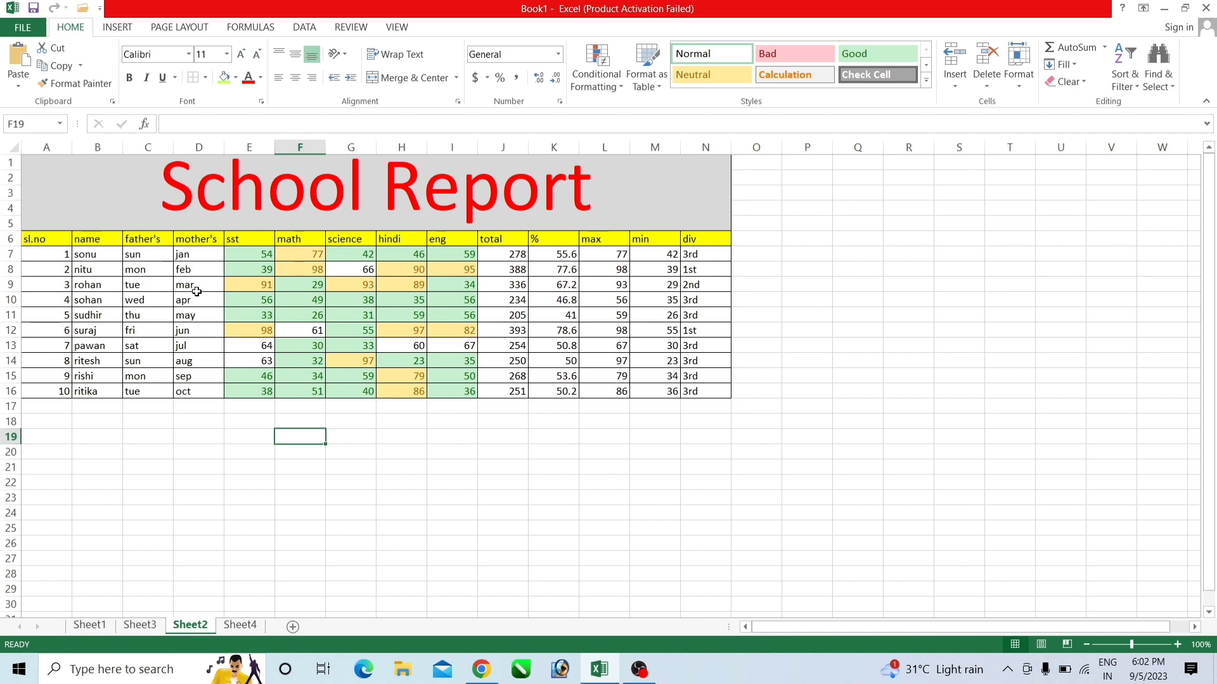
drag(245, 255, 393, 345)
click(345, 418)
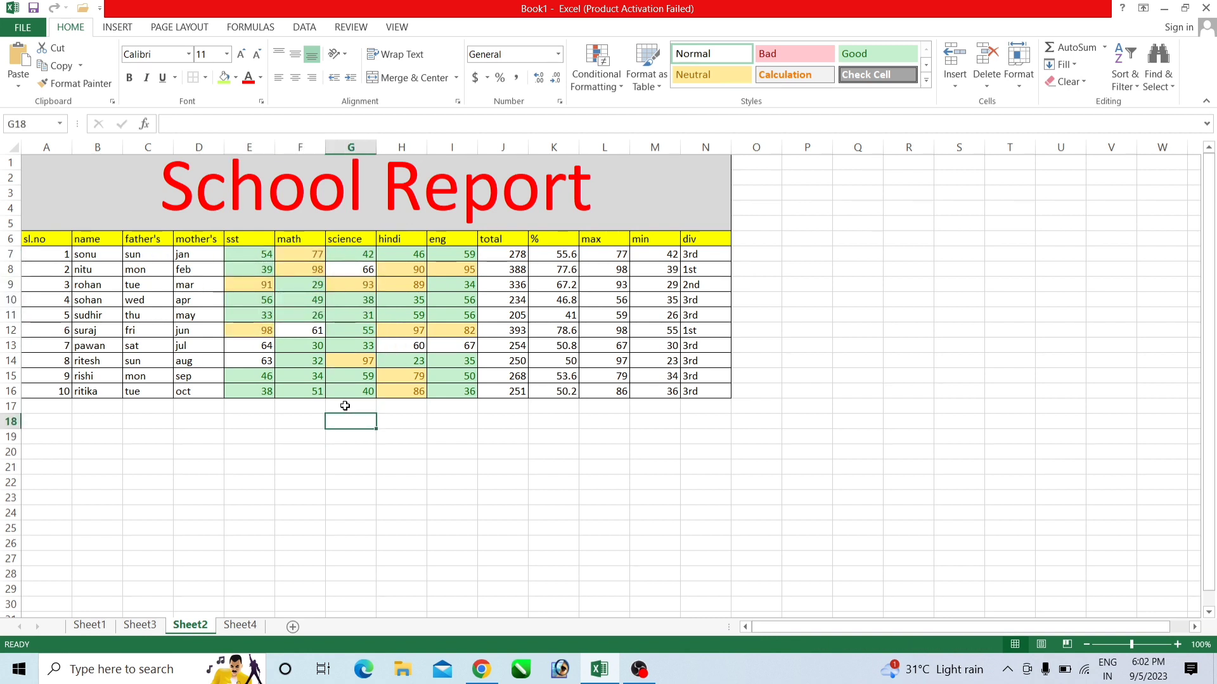
key(ctrl+z)
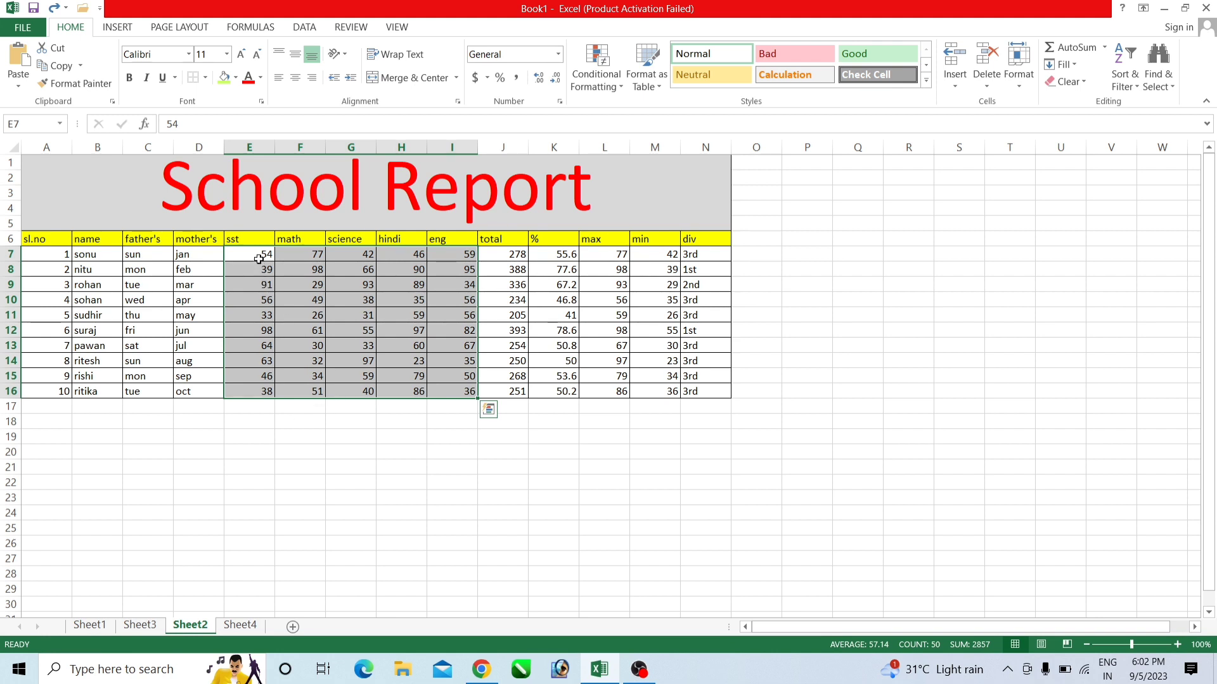
Step: Add a Between highlight rule to the marks in E7:I16 for values from 60 to 85, using Yellow Fill with Dark Yellow Text
drag(256, 254, 455, 391)
click(583, 73)
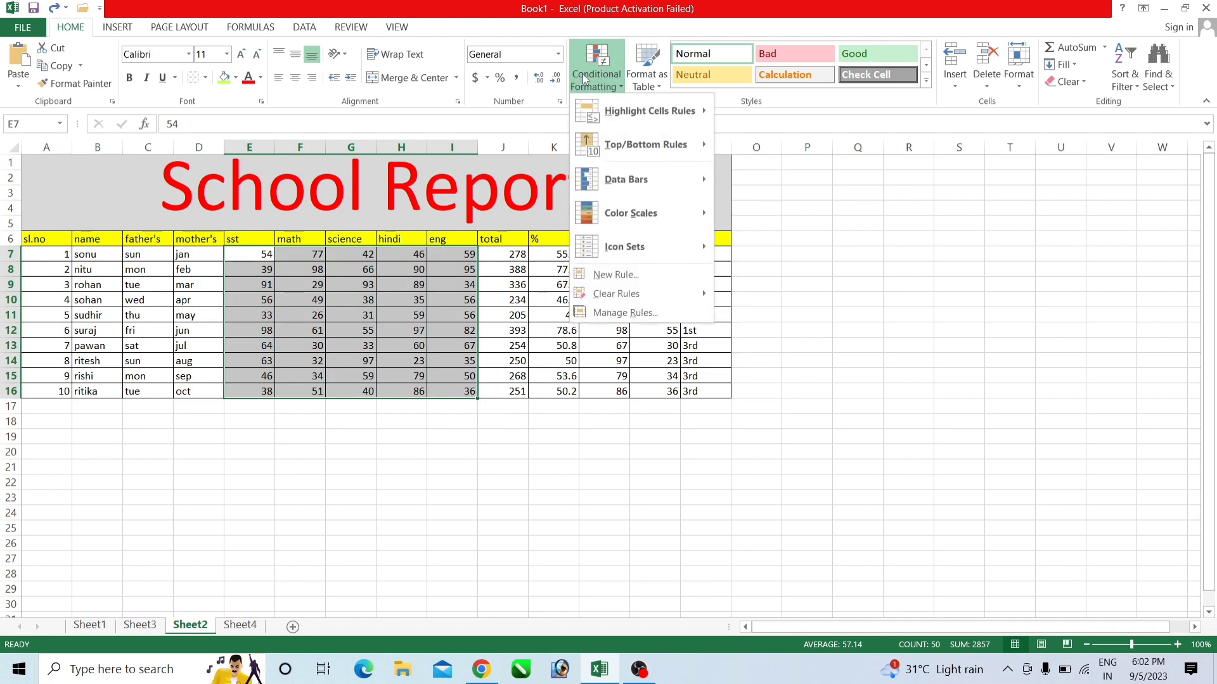
mouse_move(627, 109)
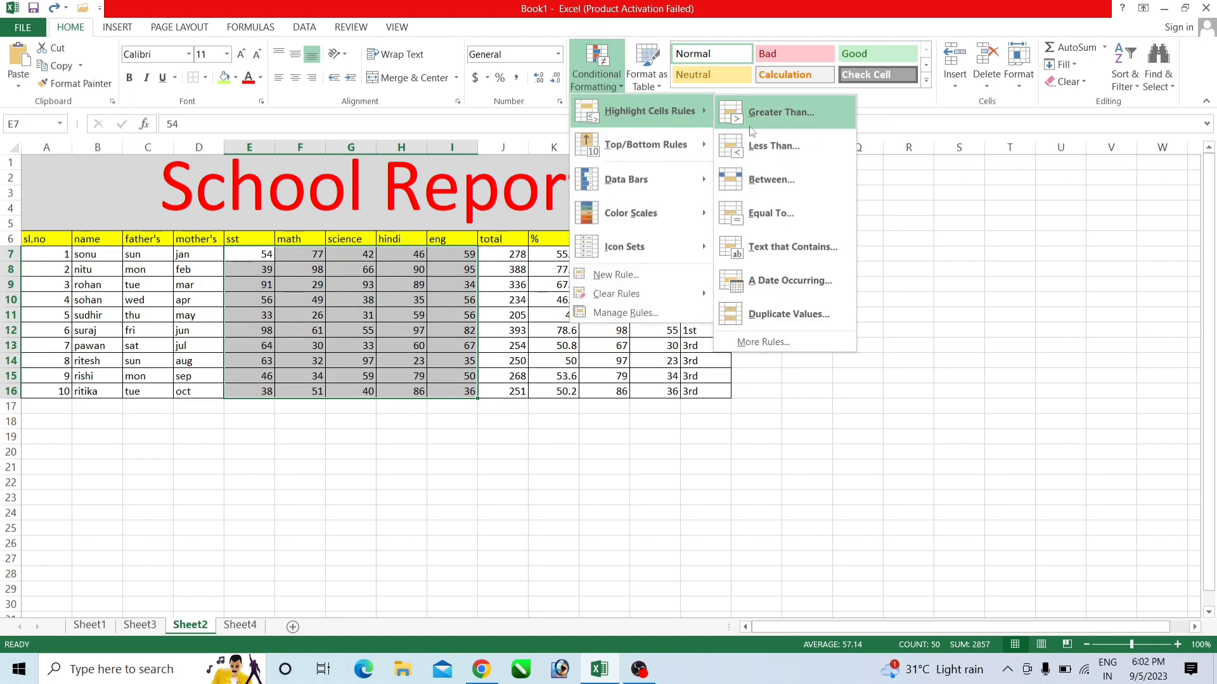
click(786, 184)
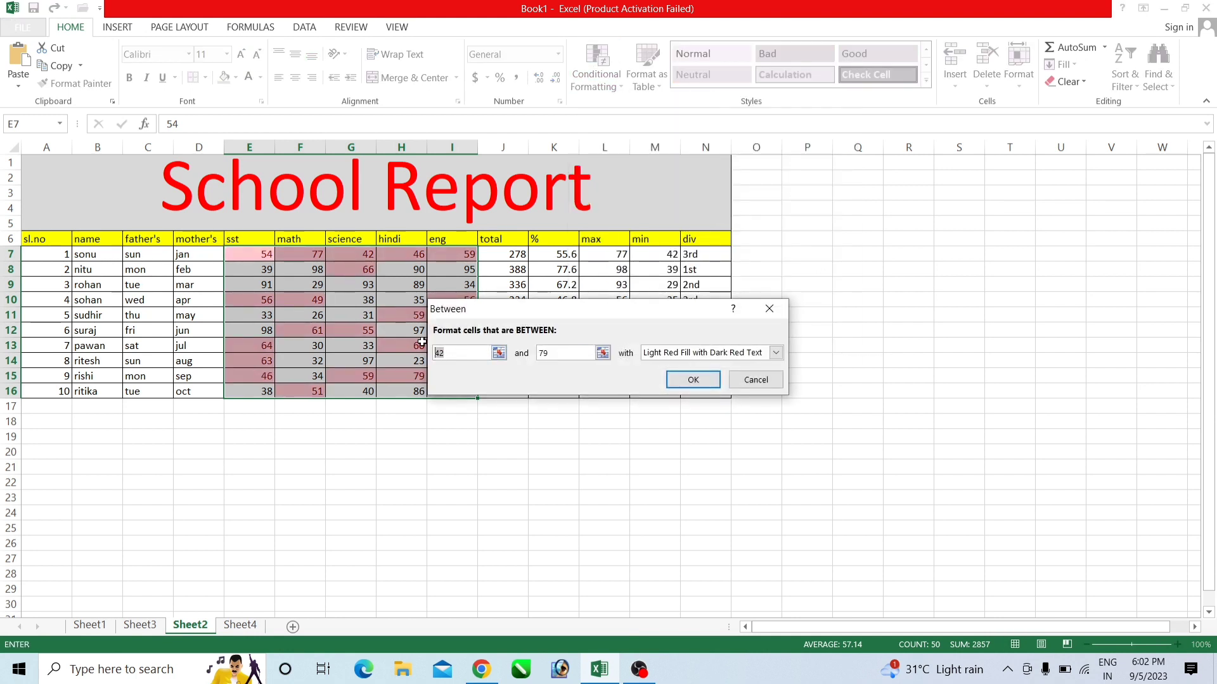
text(60)
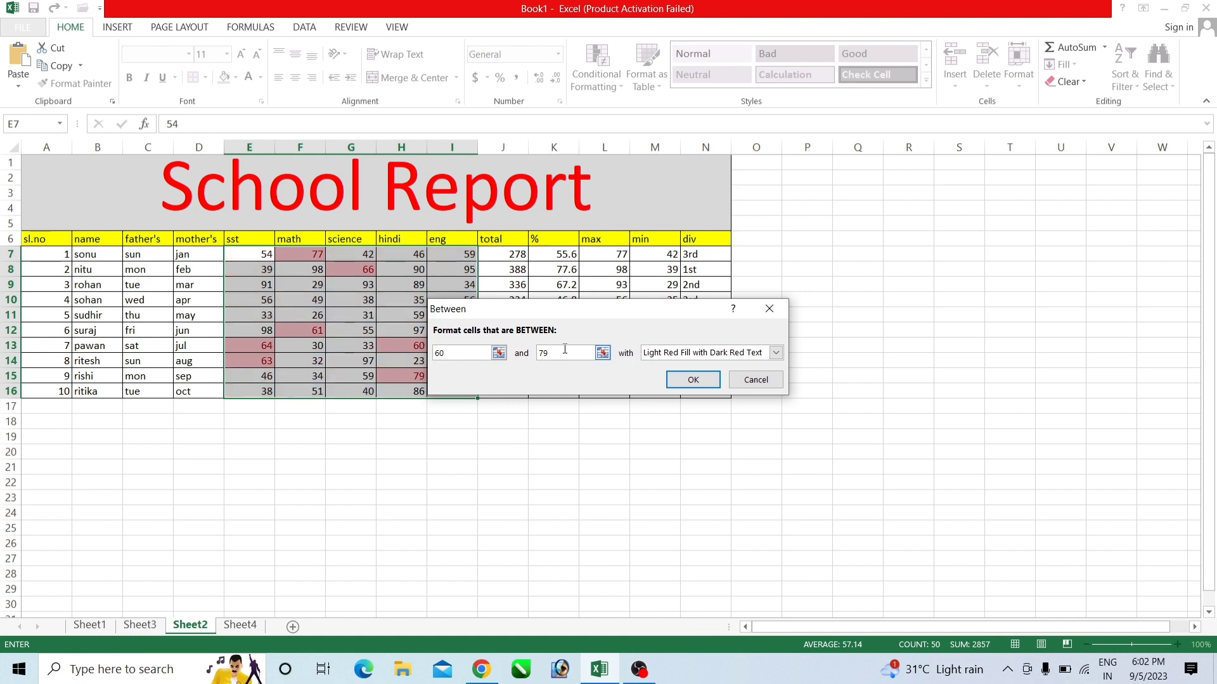
key(Tab)
text(85)
click(672, 356)
click(671, 378)
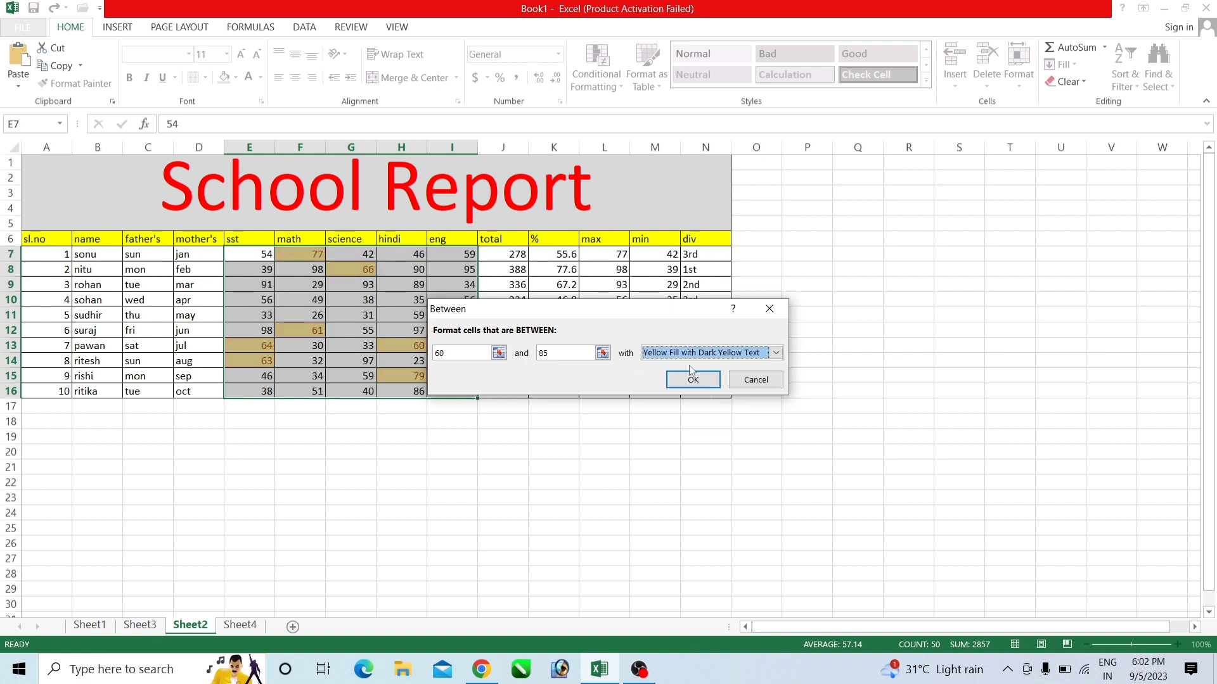
click(698, 378)
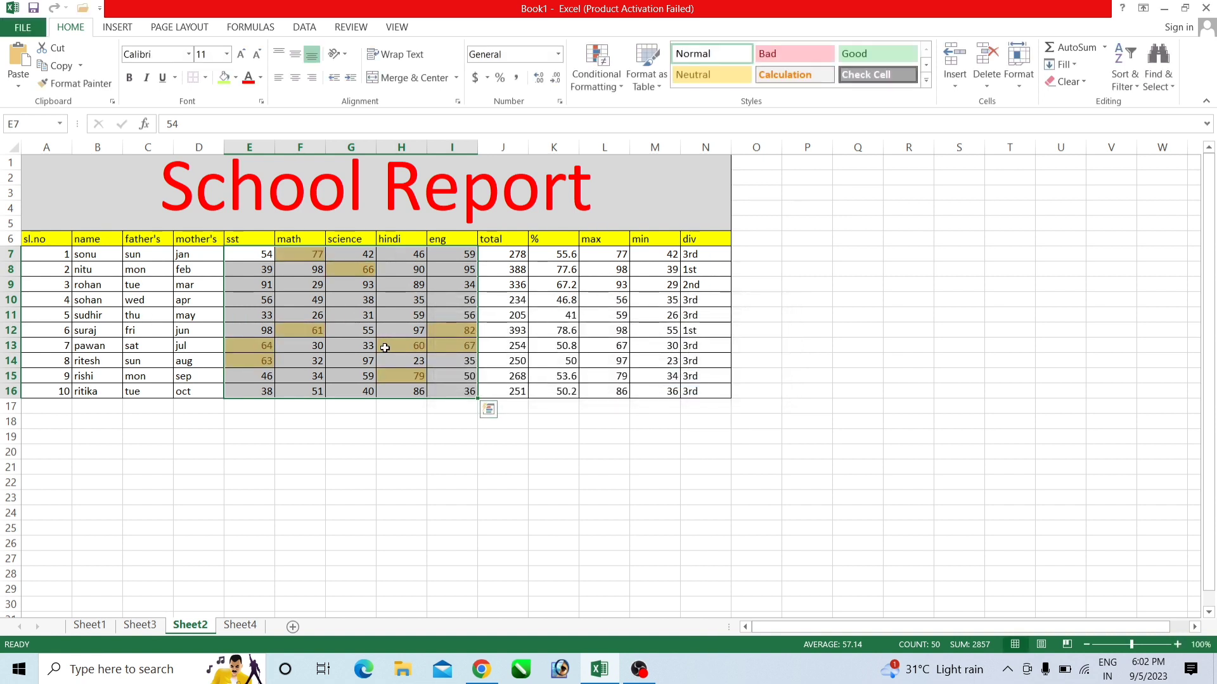
click(318, 436)
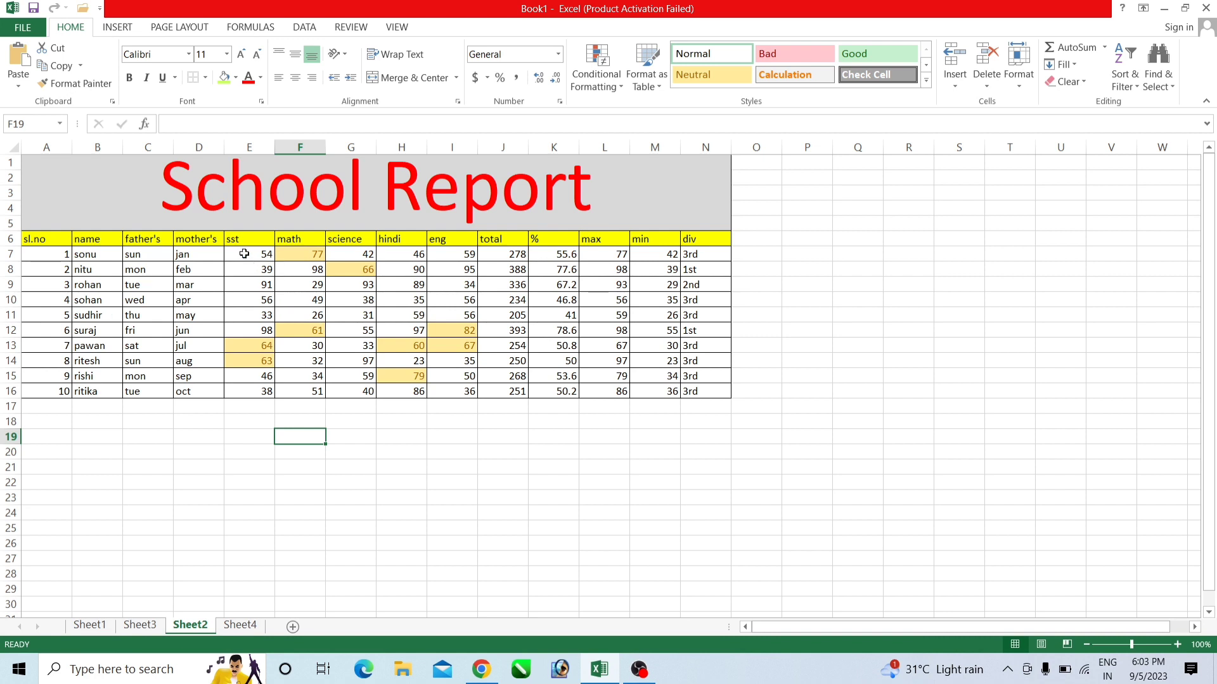
Step: Undo the Between highlight rule on the School Report marks
drag(256, 252, 507, 420)
drag(454, 439, 455, 445)
key(ctrl+z)
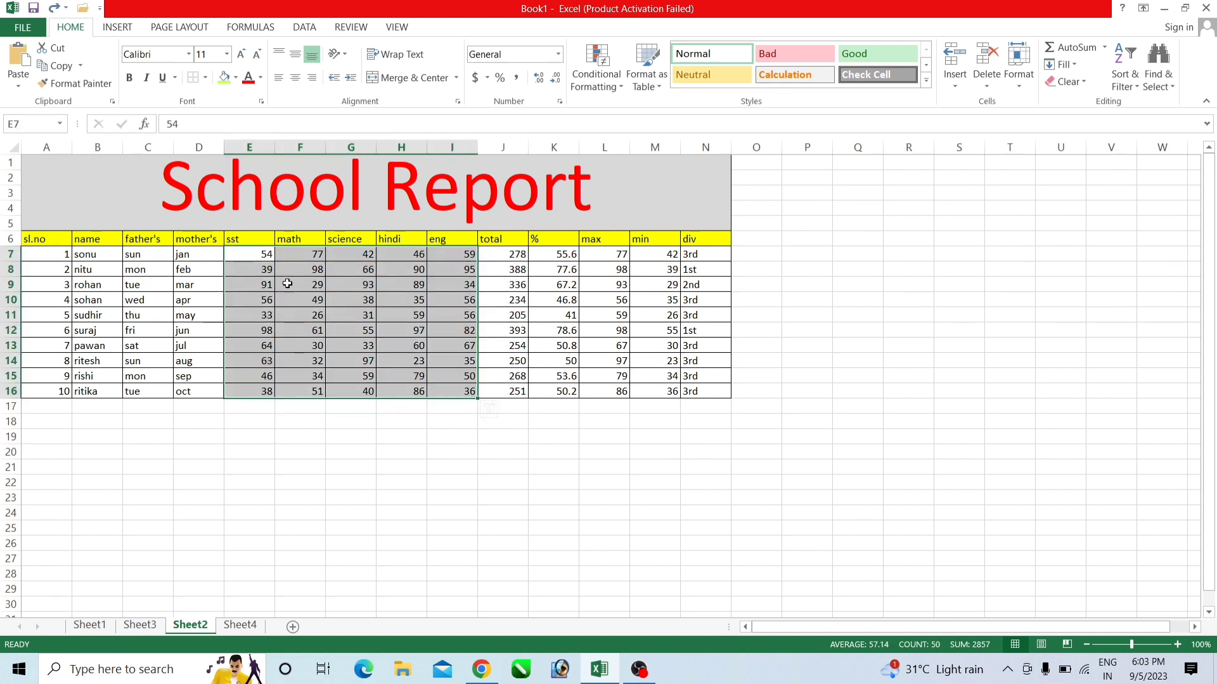
Step: Add a Top 10 Items rule to the marks in E7:I16, using Light Red Fill with Dark Red Text
drag(258, 254, 455, 391)
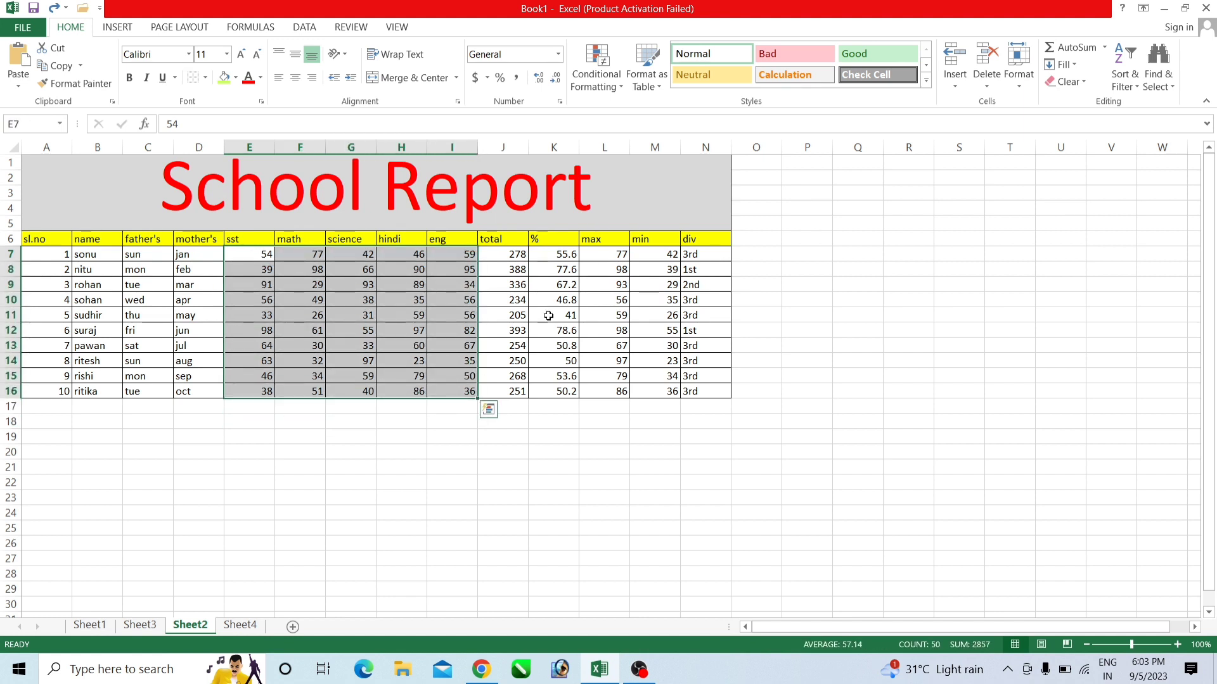
click(602, 78)
mouse_move(634, 111)
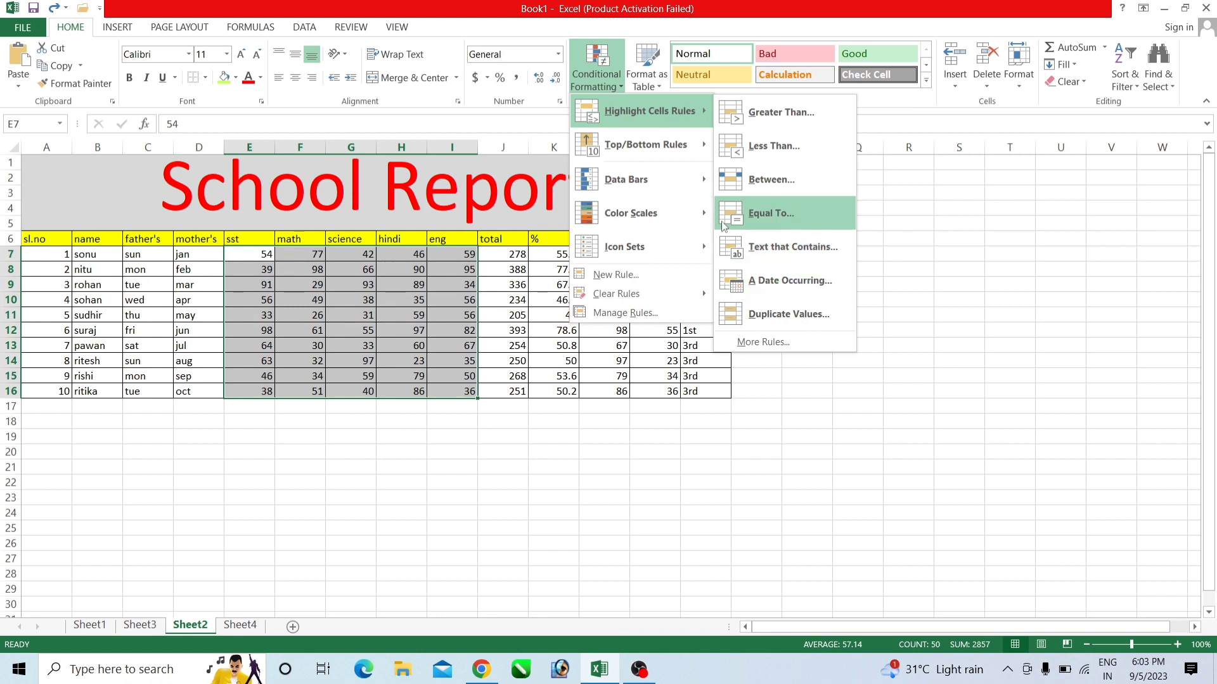
mouse_move(660, 146)
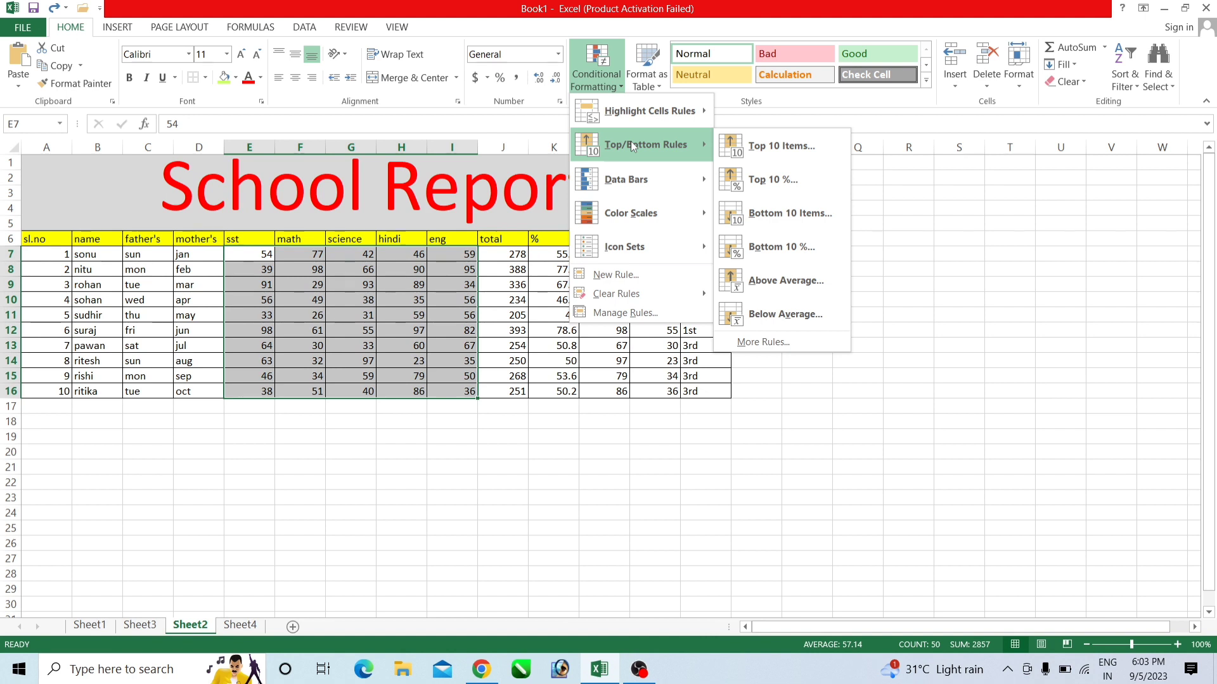
click(764, 150)
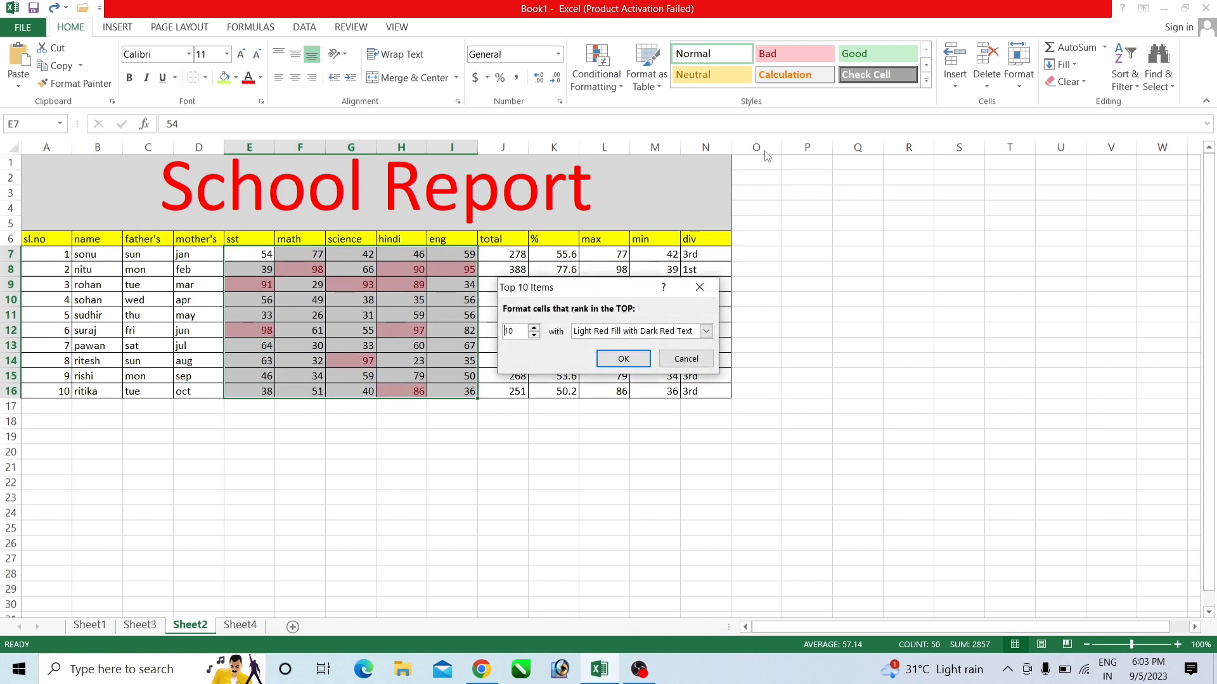
click(623, 359)
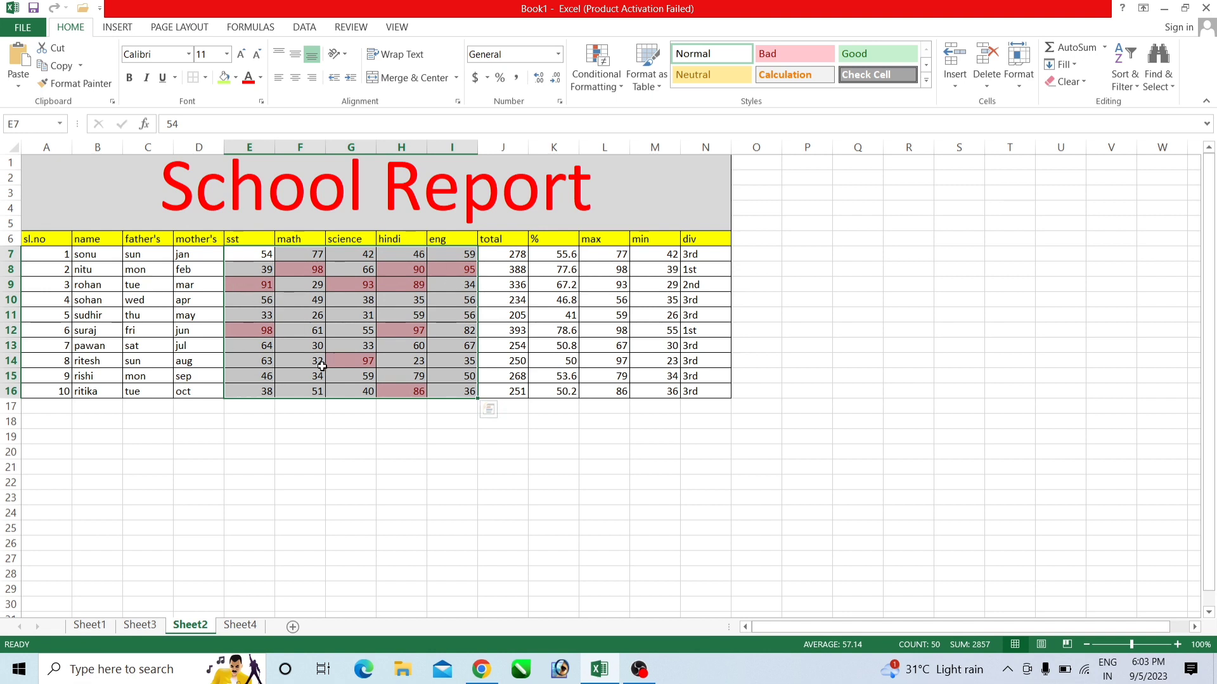
Step: Add a Top 10% rule to the marks in E7:I16, using Light Red Fill with Dark Red Text
click(591, 72)
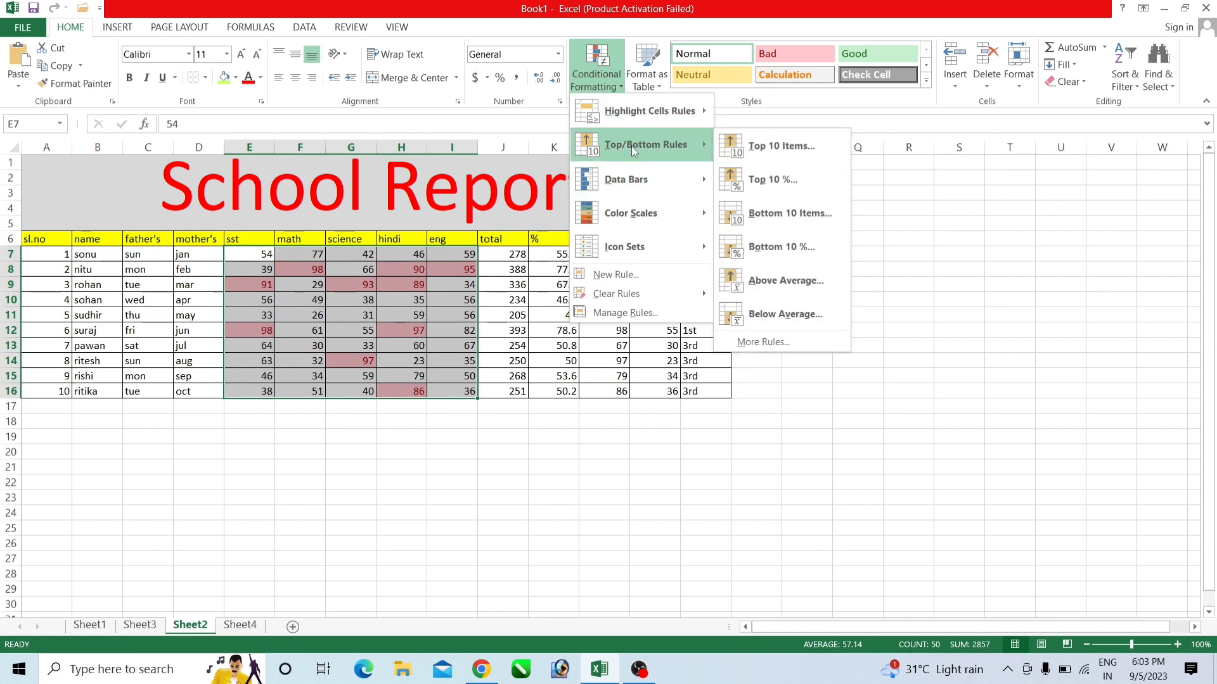
click(766, 182)
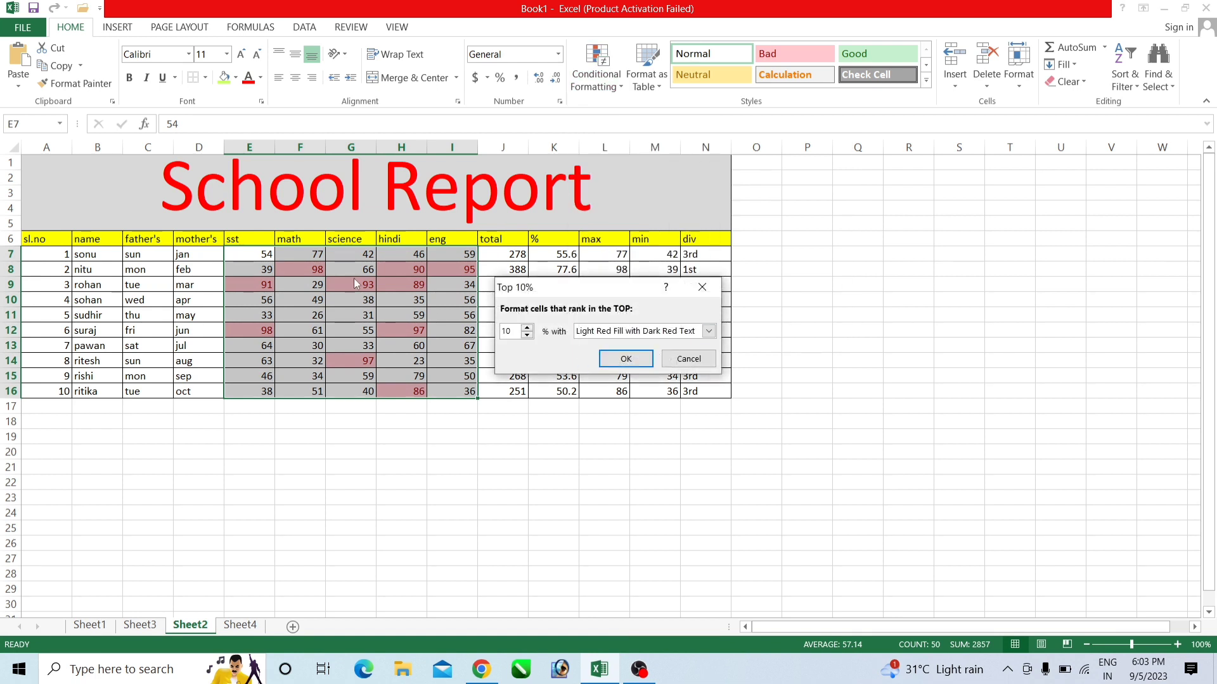
click(626, 358)
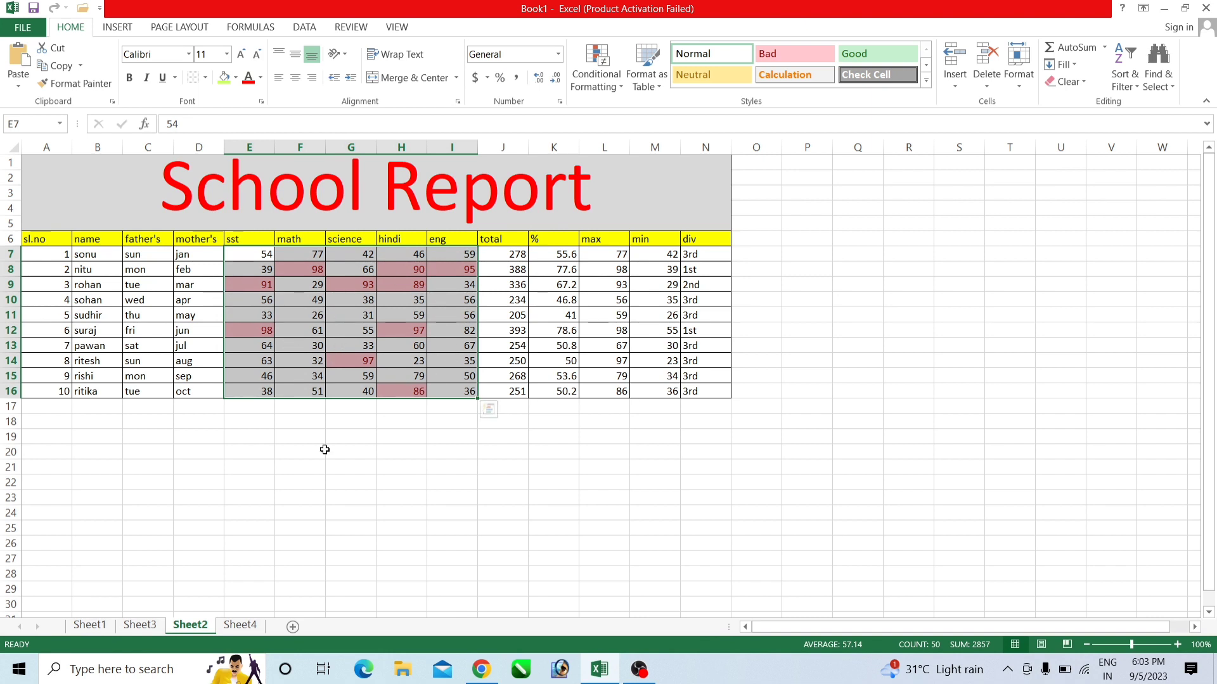
Step: Add a Bottom 10 Items rule to the marks in E7:I16, using Light Red Fill with Dark Red Text
click(600, 78)
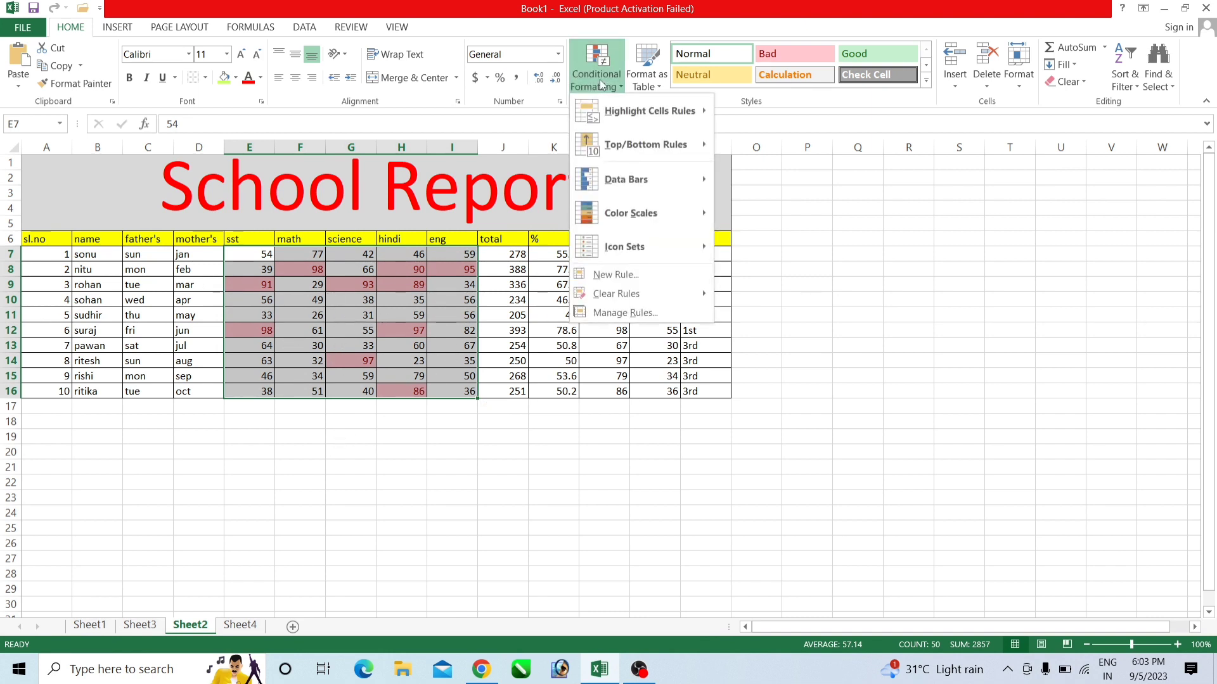
mouse_move(659, 143)
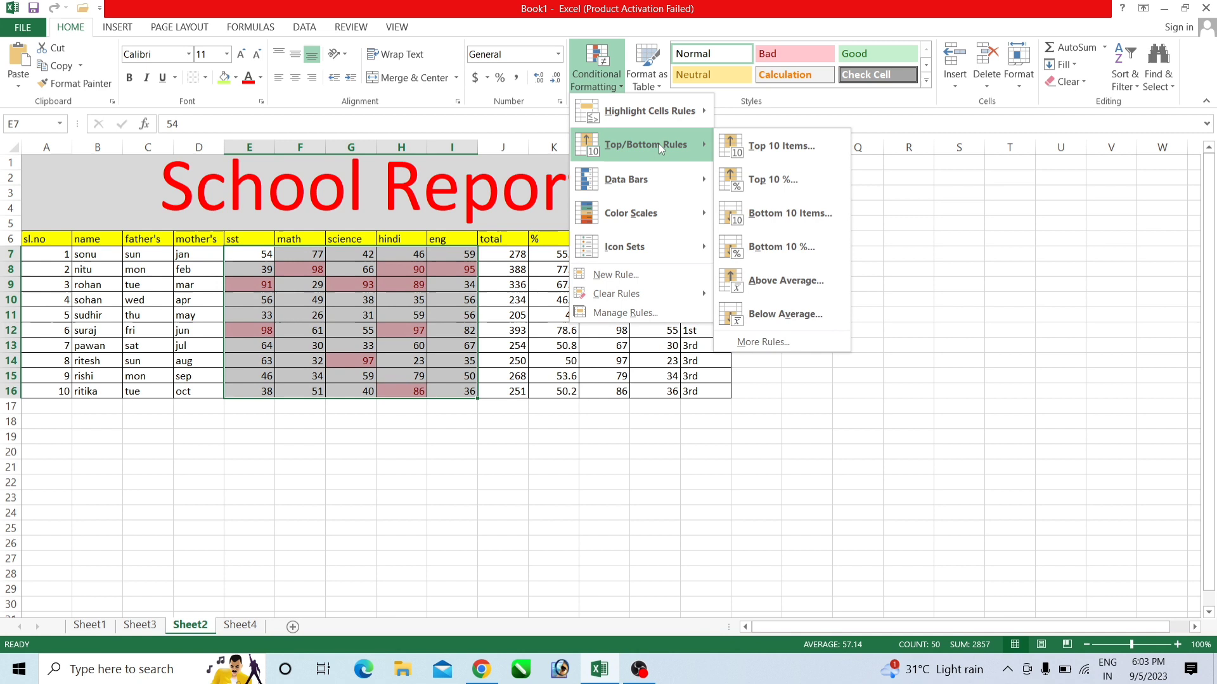
click(796, 218)
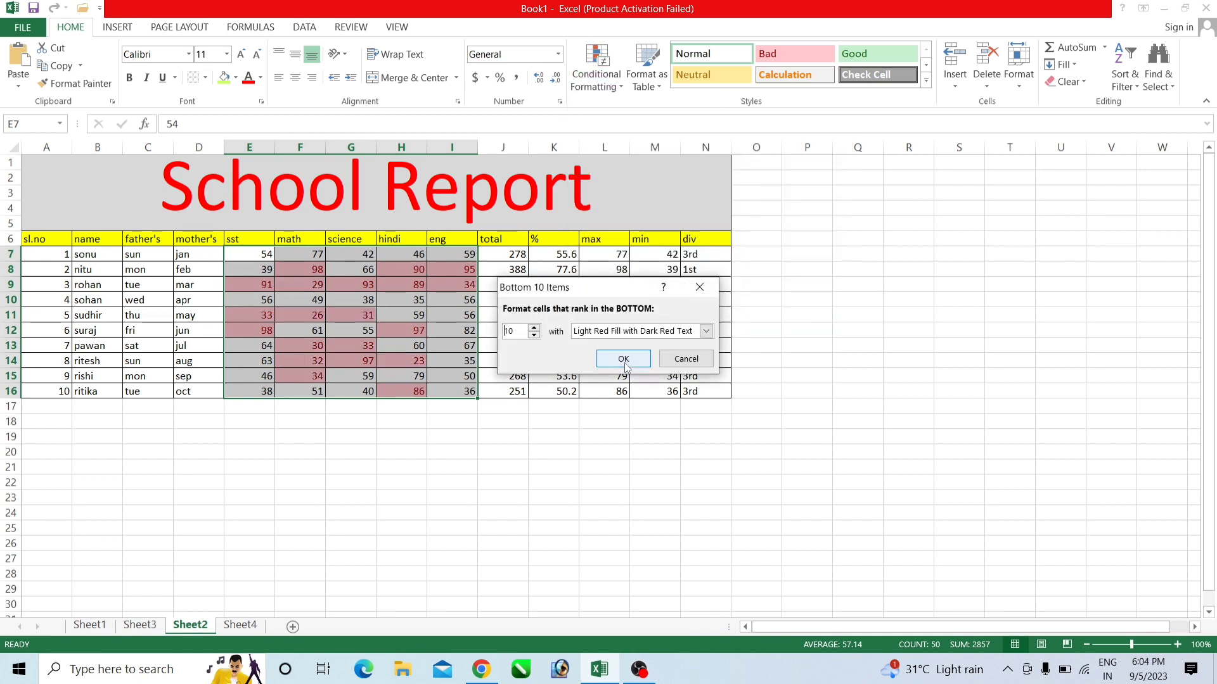
click(623, 359)
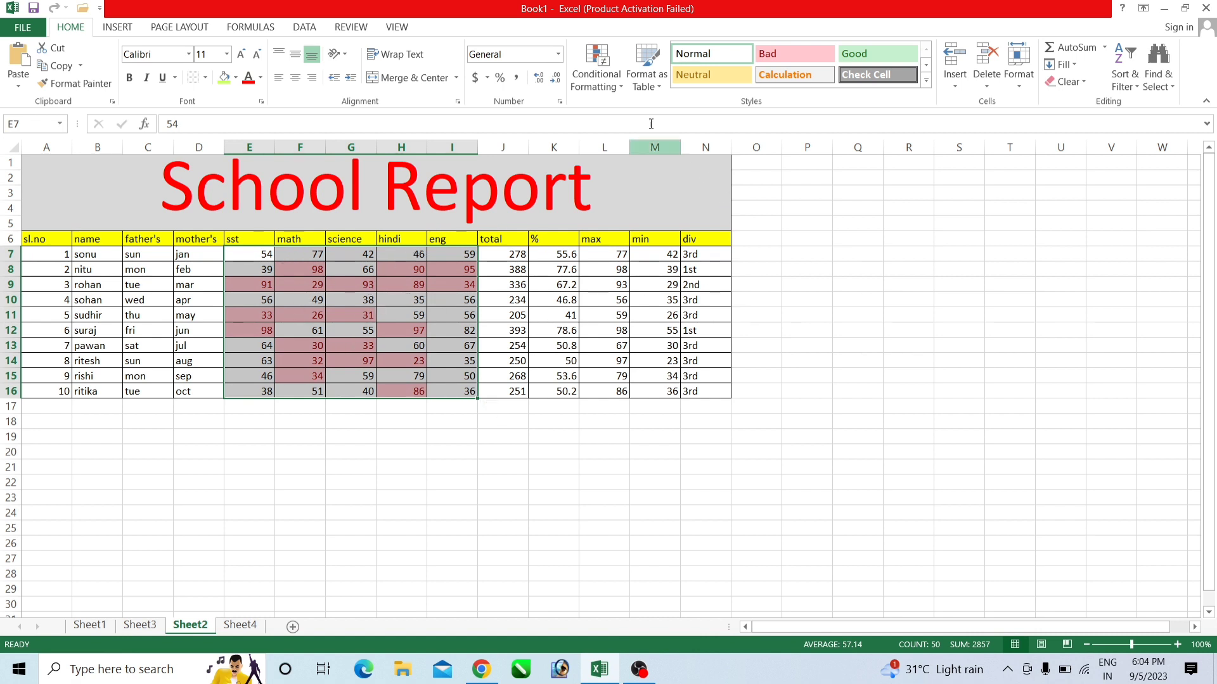
Step: Open the Top/Bottom conditional formatting rules for the marks in E7:I16
click(591, 64)
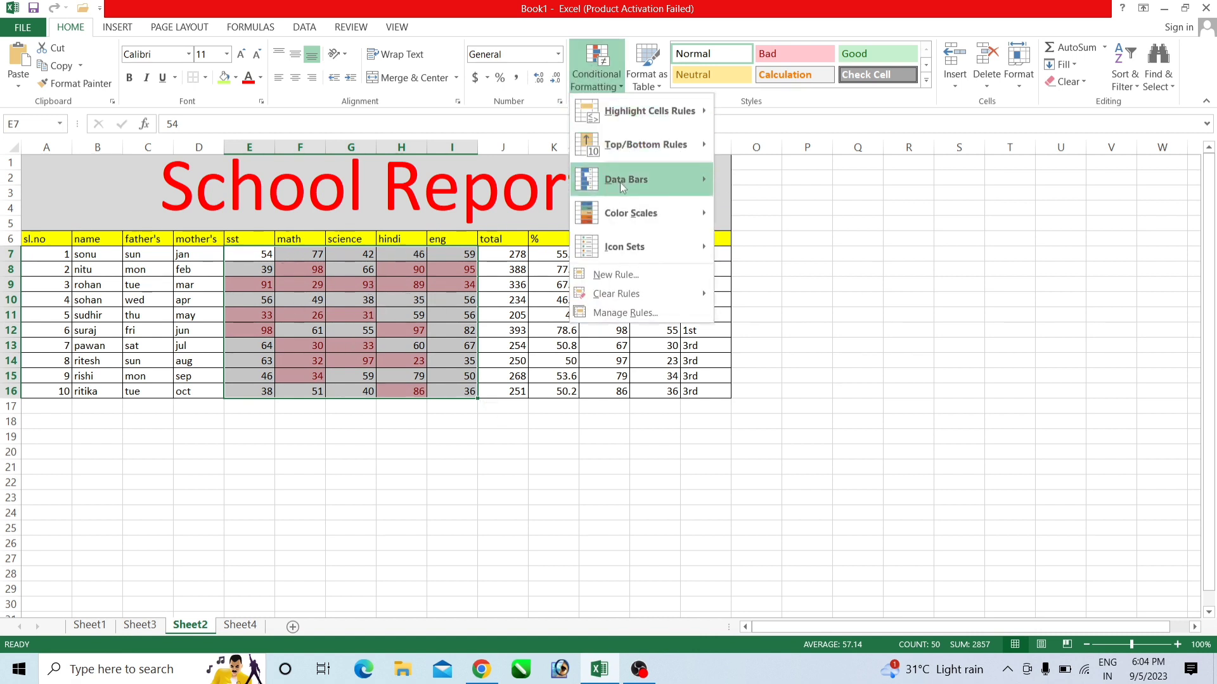
mouse_move(632, 149)
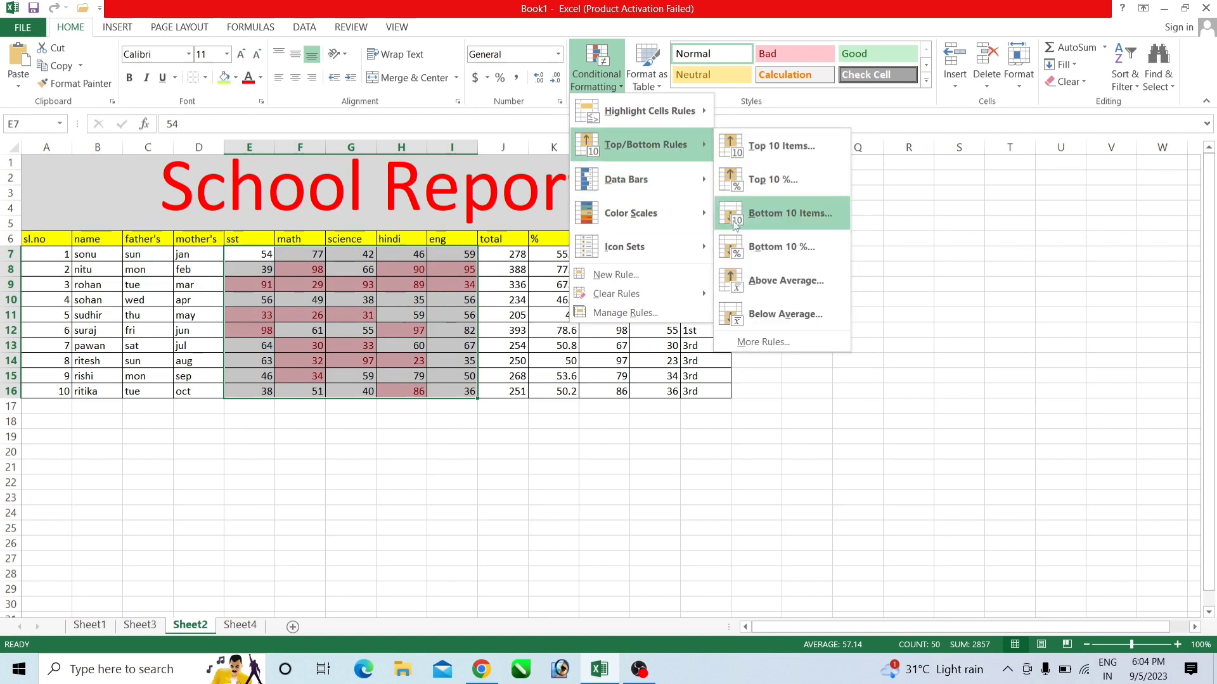
Step: Highlight above-average marks in E7:I16 with light red fill and dark red text, and add orange gradient data bars
click(783, 283)
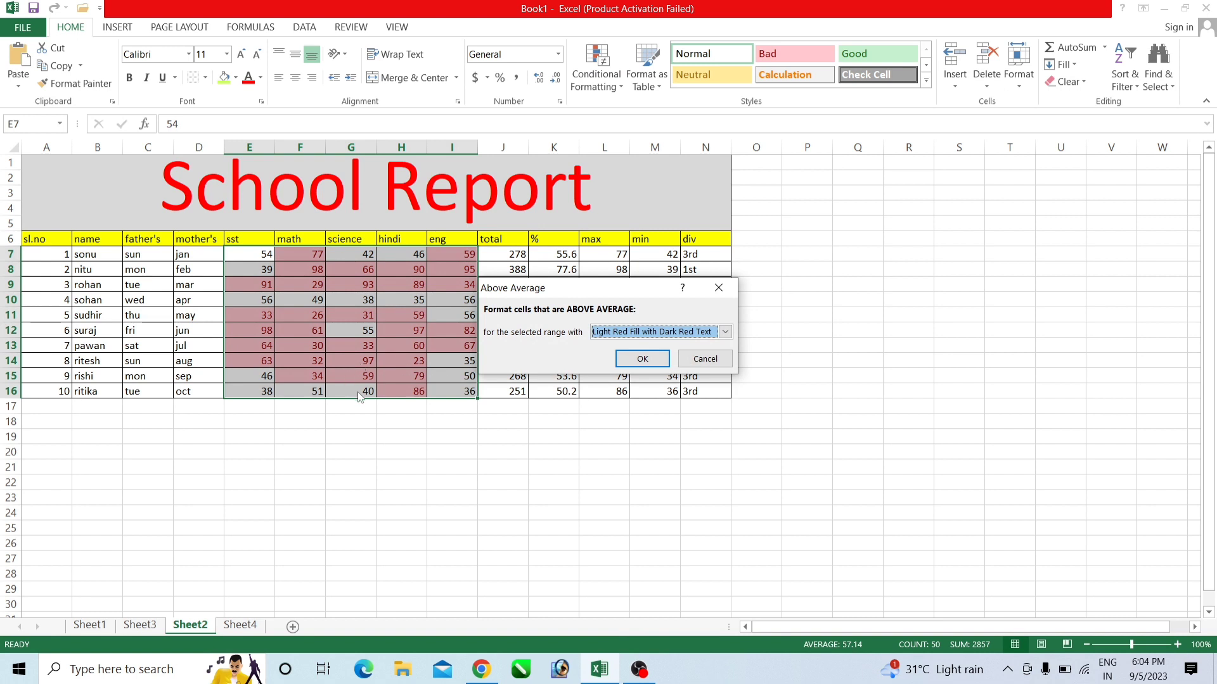
click(652, 360)
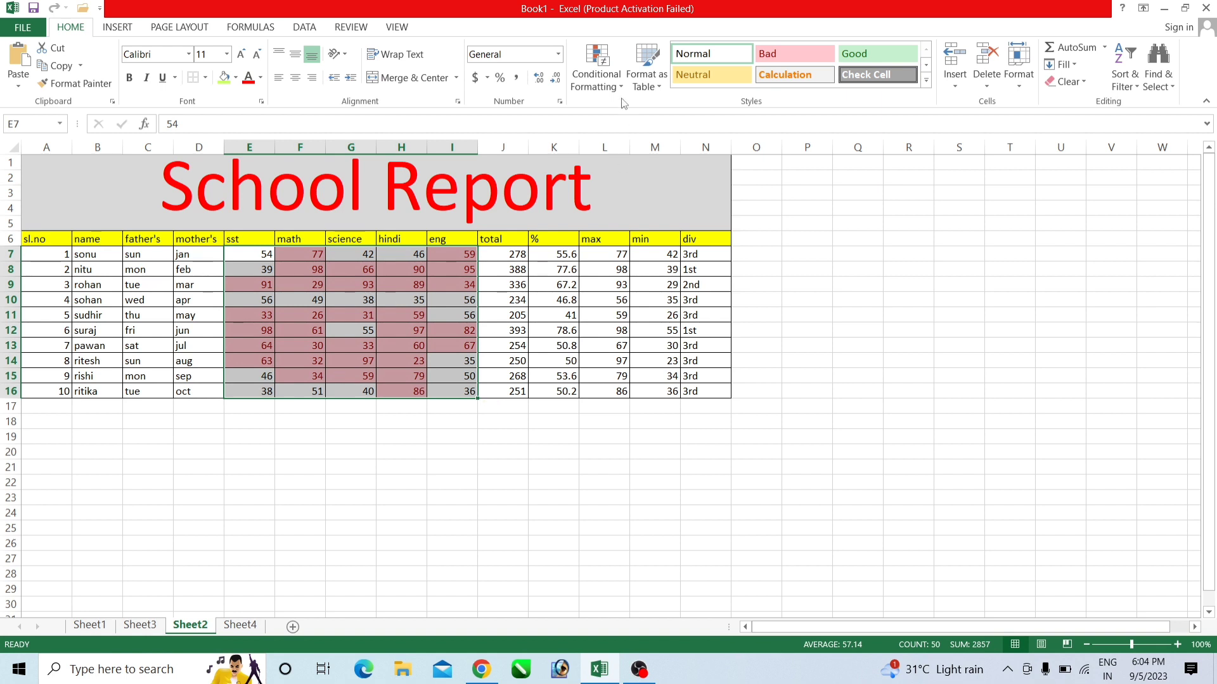
click(599, 81)
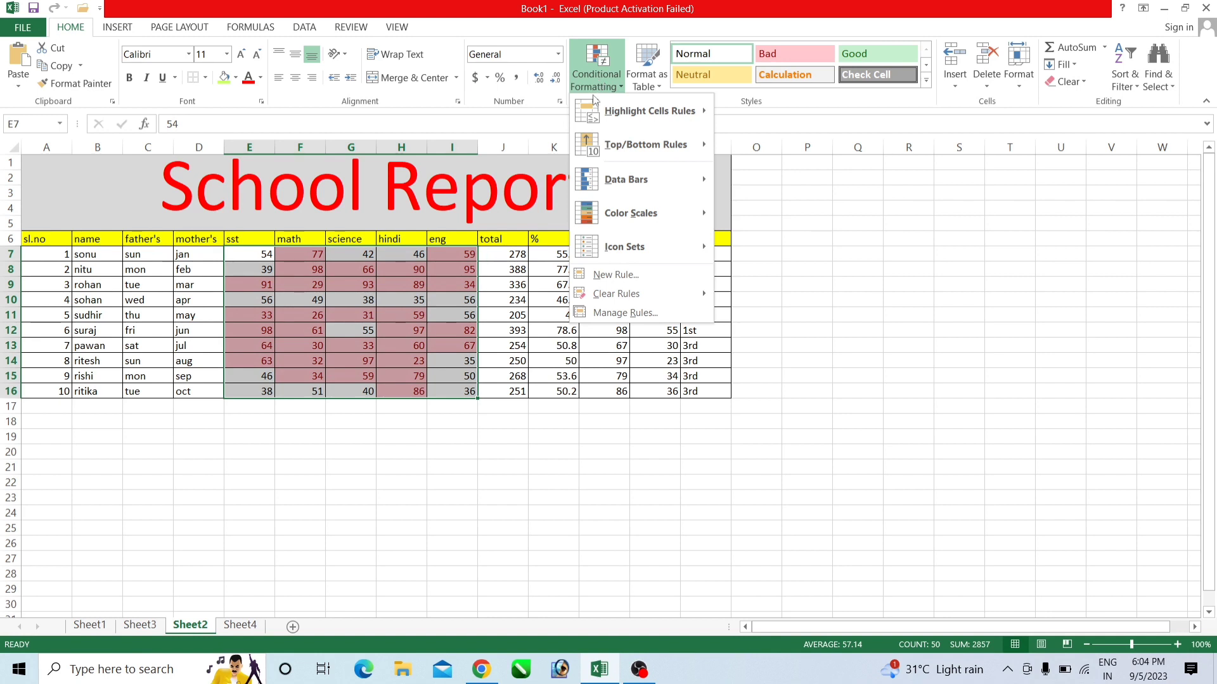
mouse_move(595, 99)
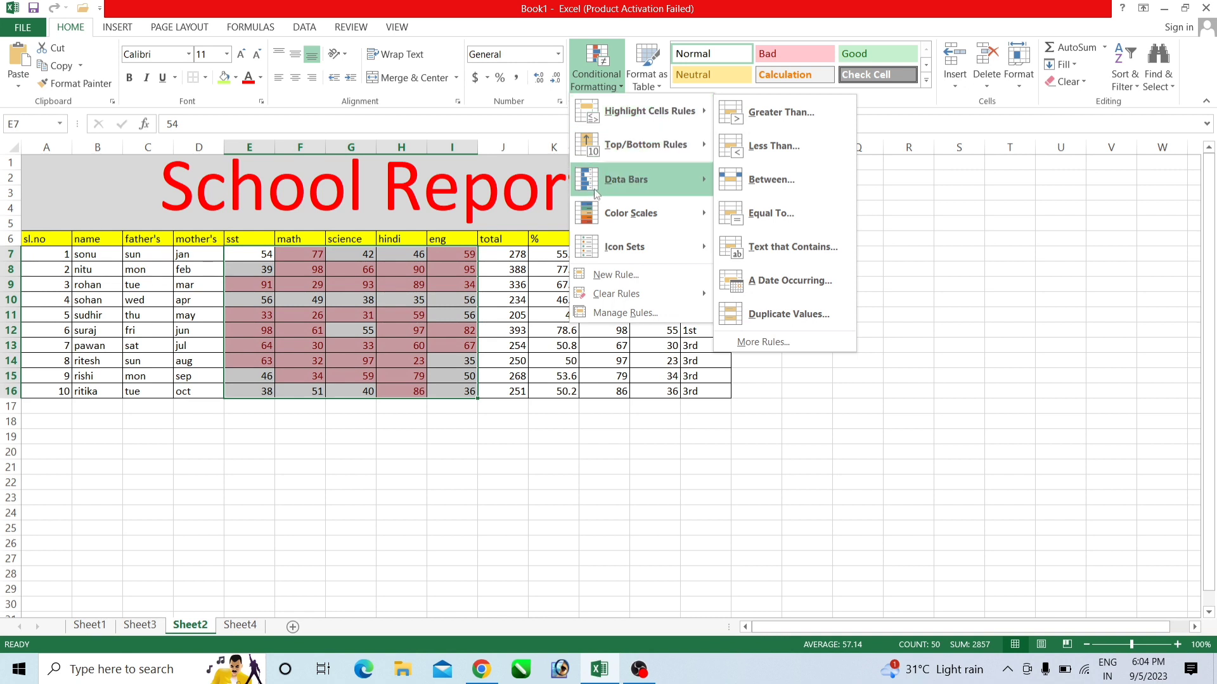
mouse_move(607, 181)
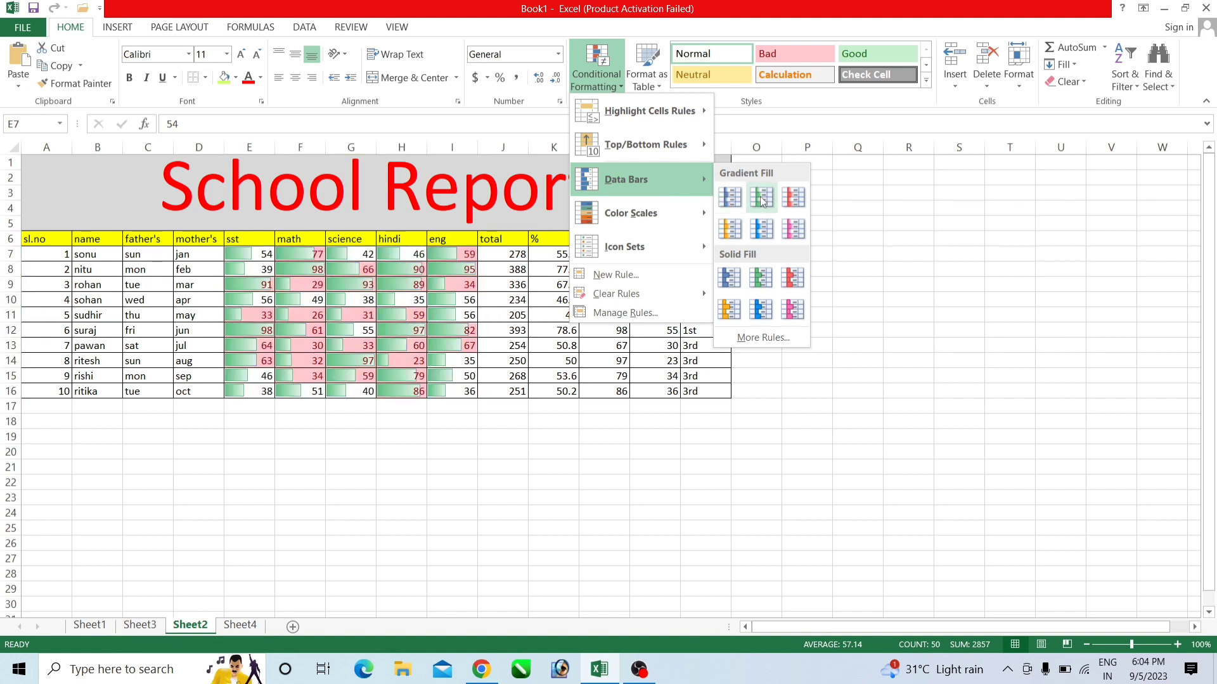
click(732, 236)
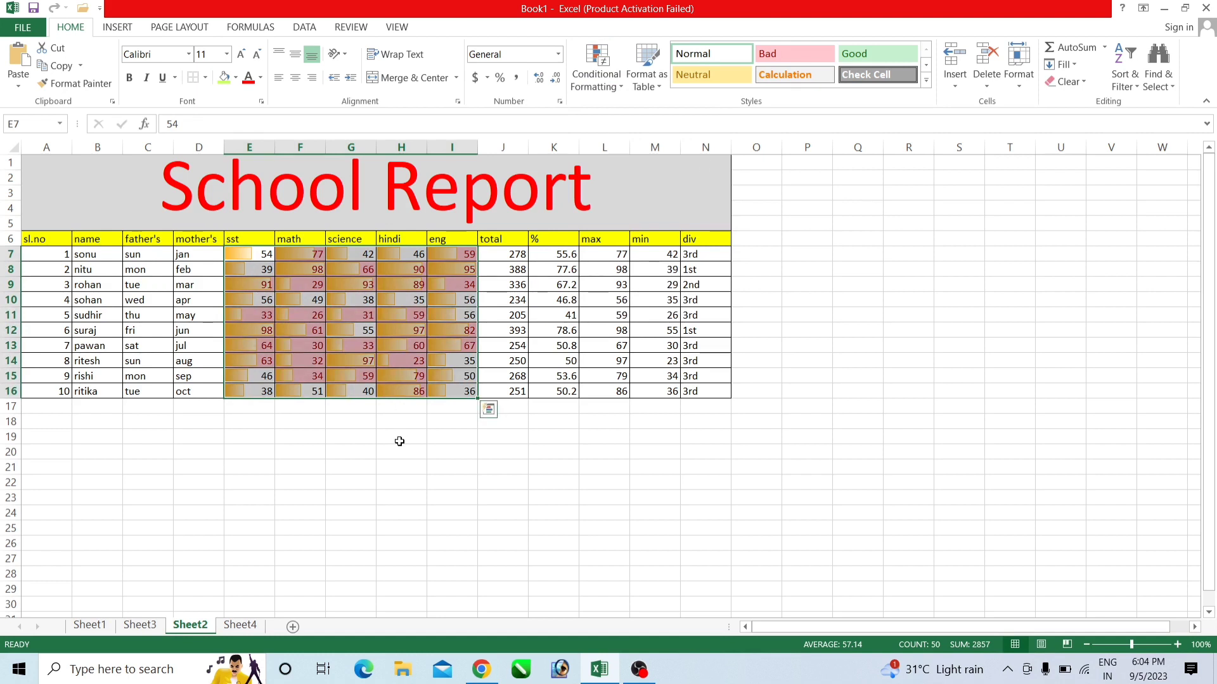
click(401, 467)
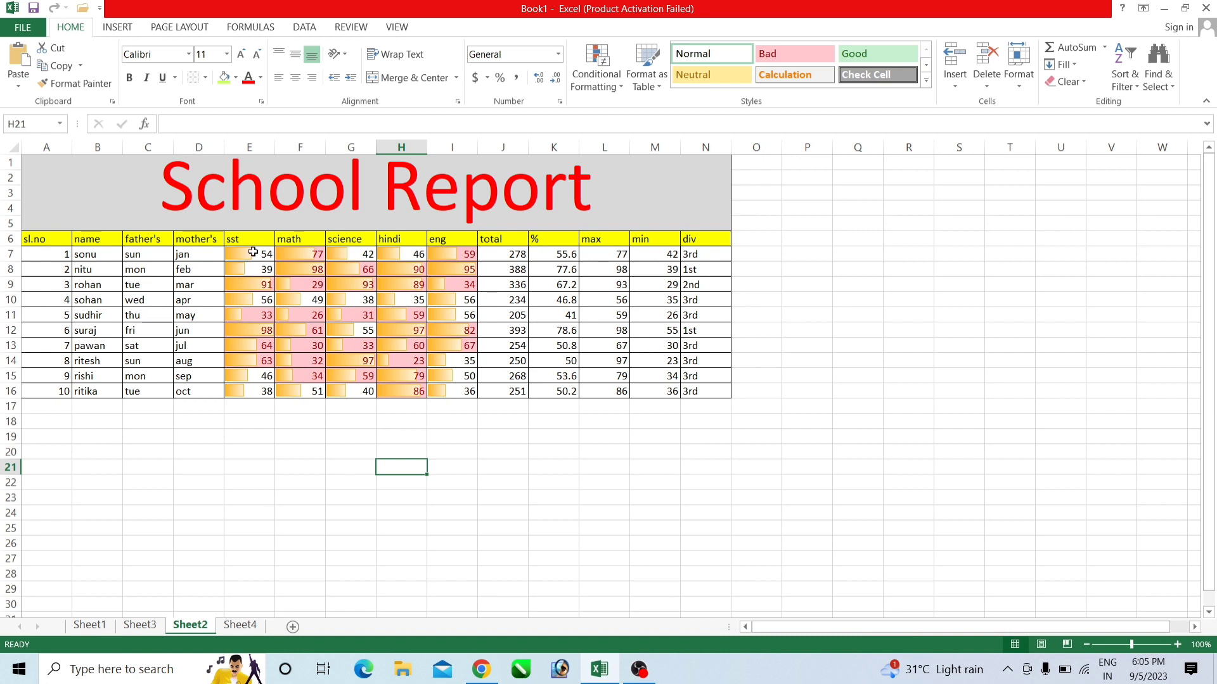
Step: Apply the five-level signal-bar ratings icon set to the marks in E7:I16
drag(253, 253, 470, 384)
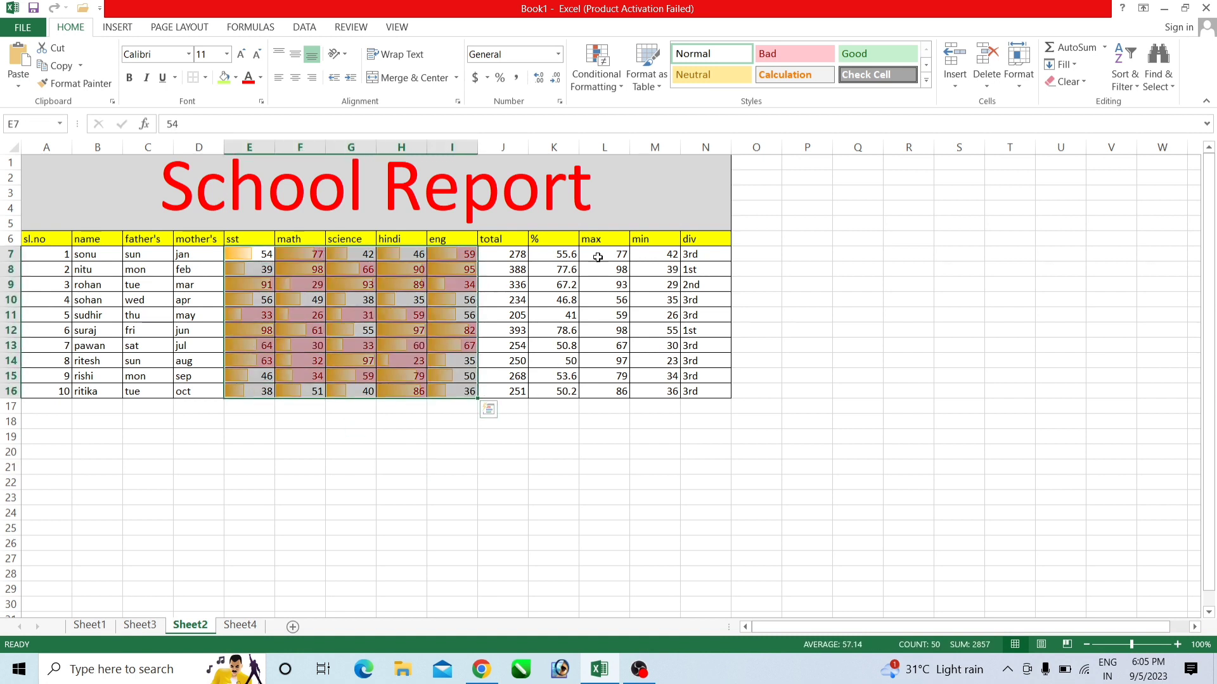
click(601, 82)
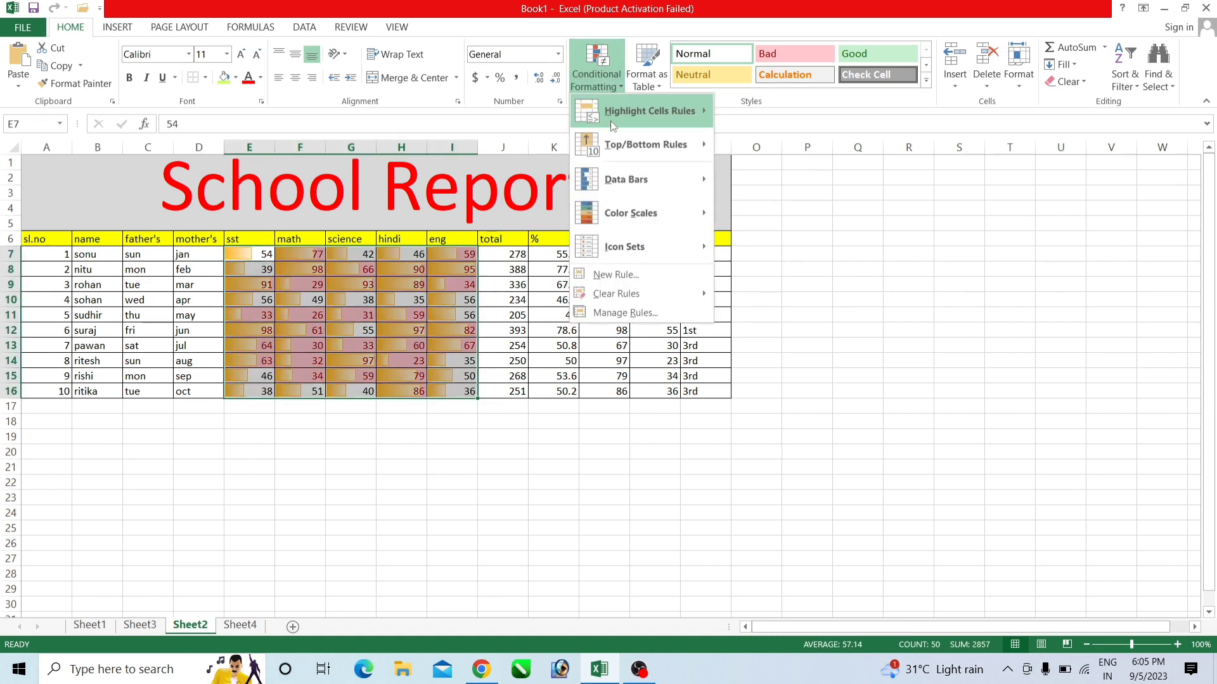
mouse_move(622, 189)
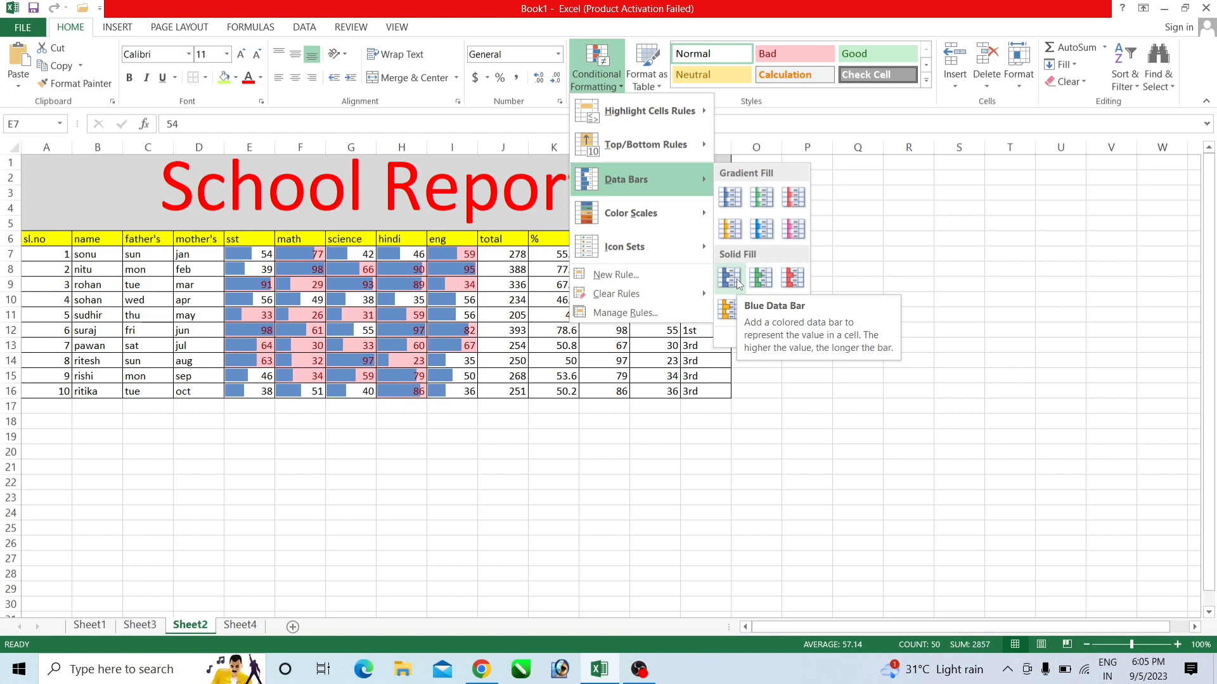
mouse_move(655, 223)
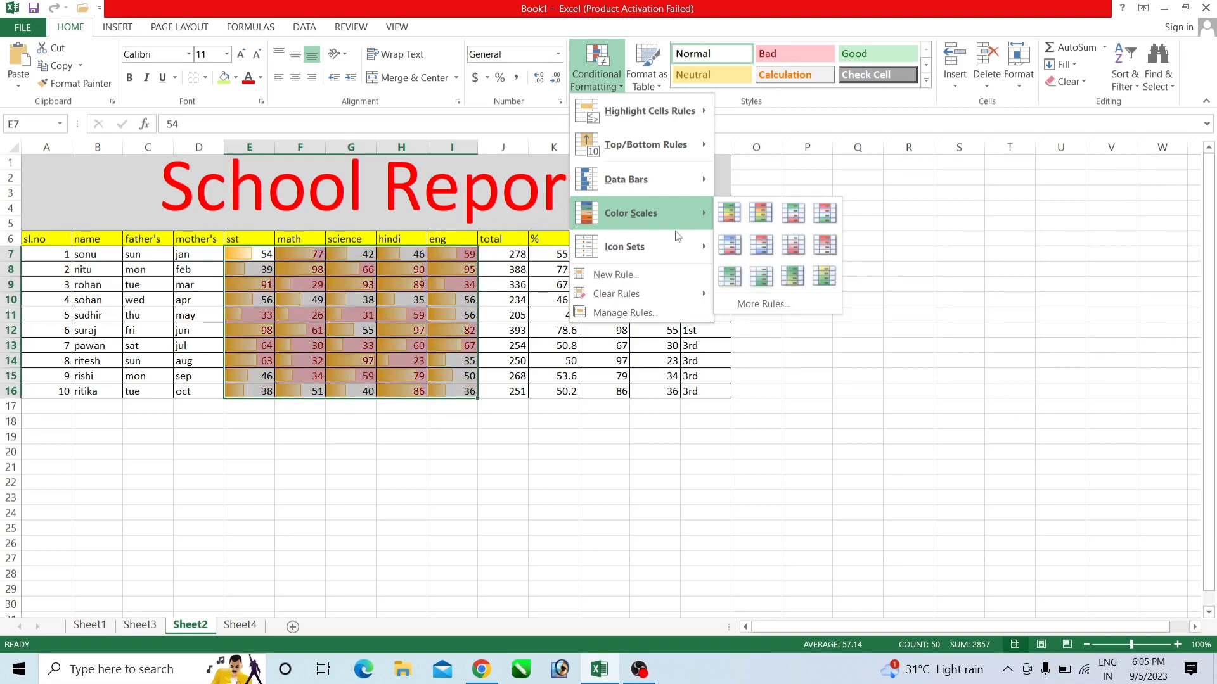
mouse_move(625, 252)
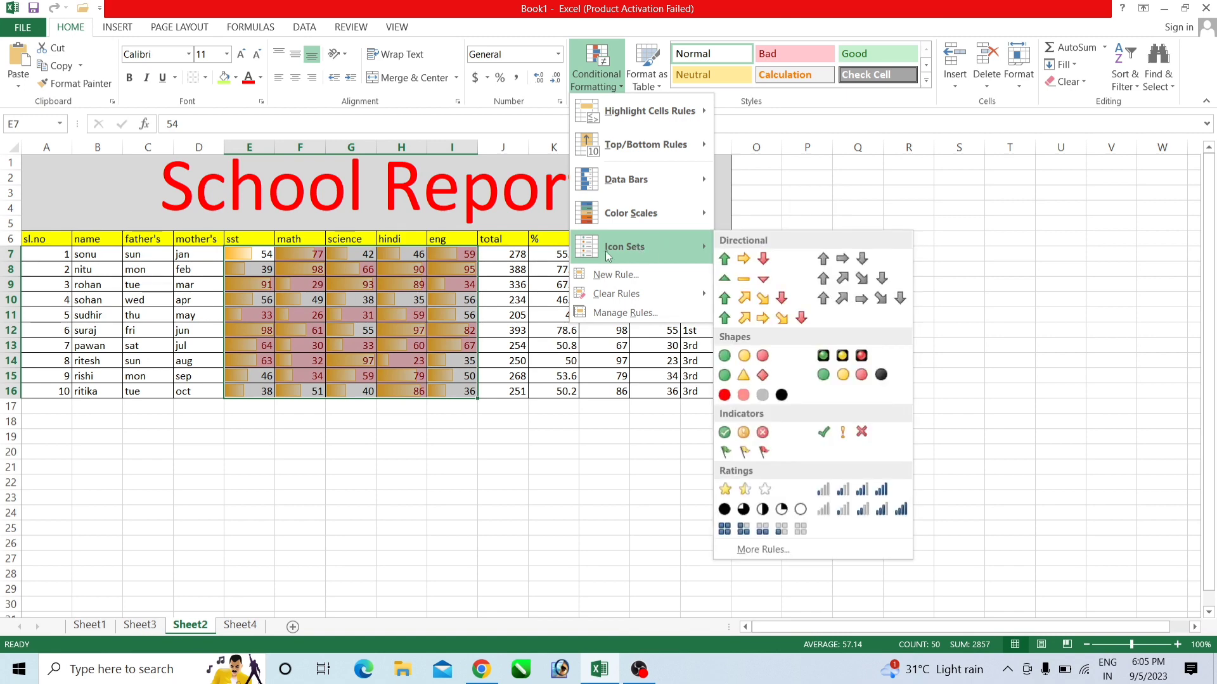
click(849, 509)
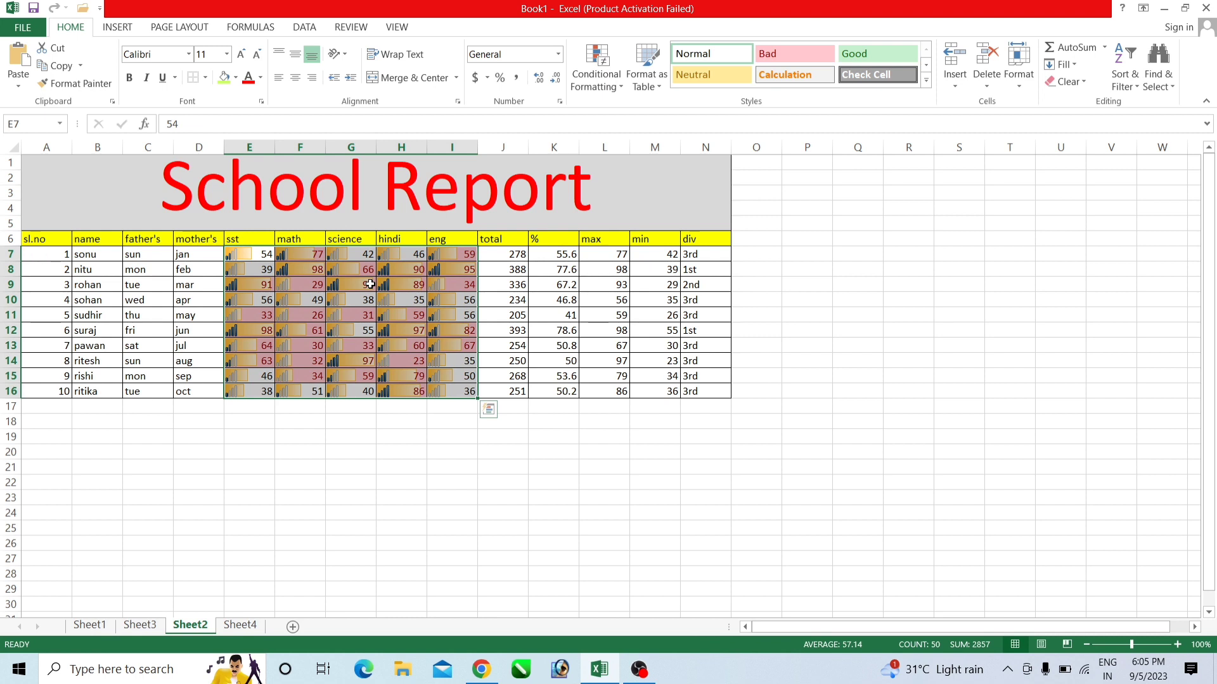
Step: Switch the marks' icon set to the four-circle red-to-black shapes
click(594, 82)
mouse_move(615, 253)
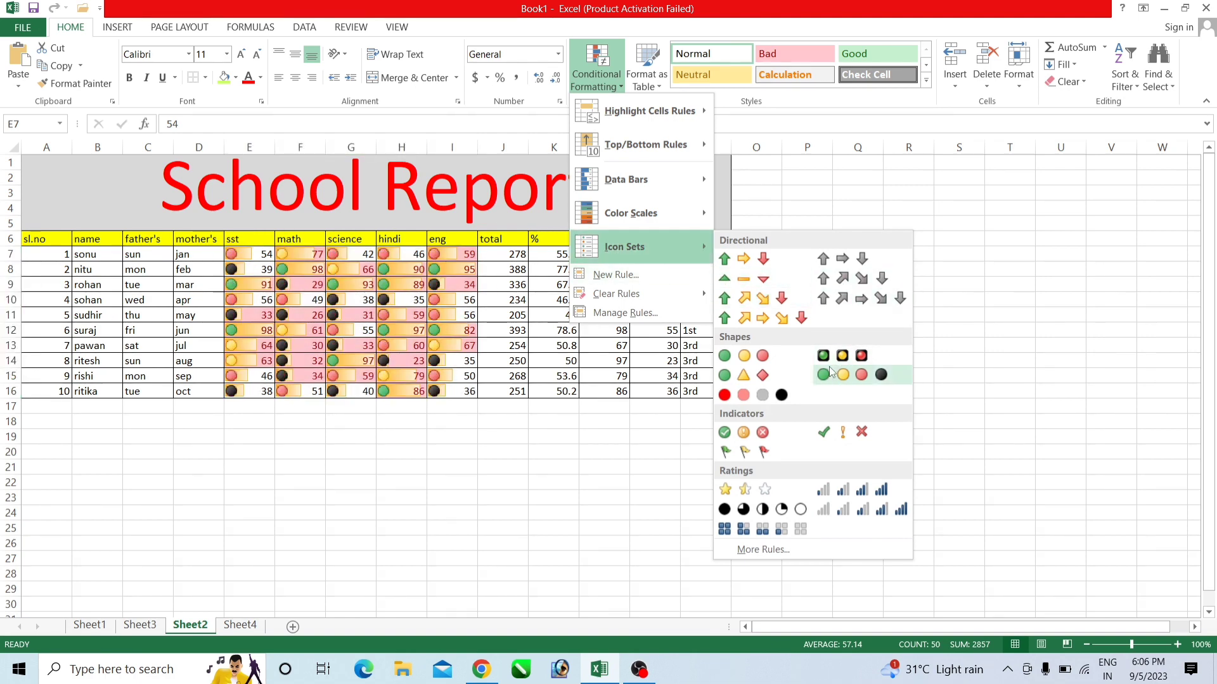
click(747, 395)
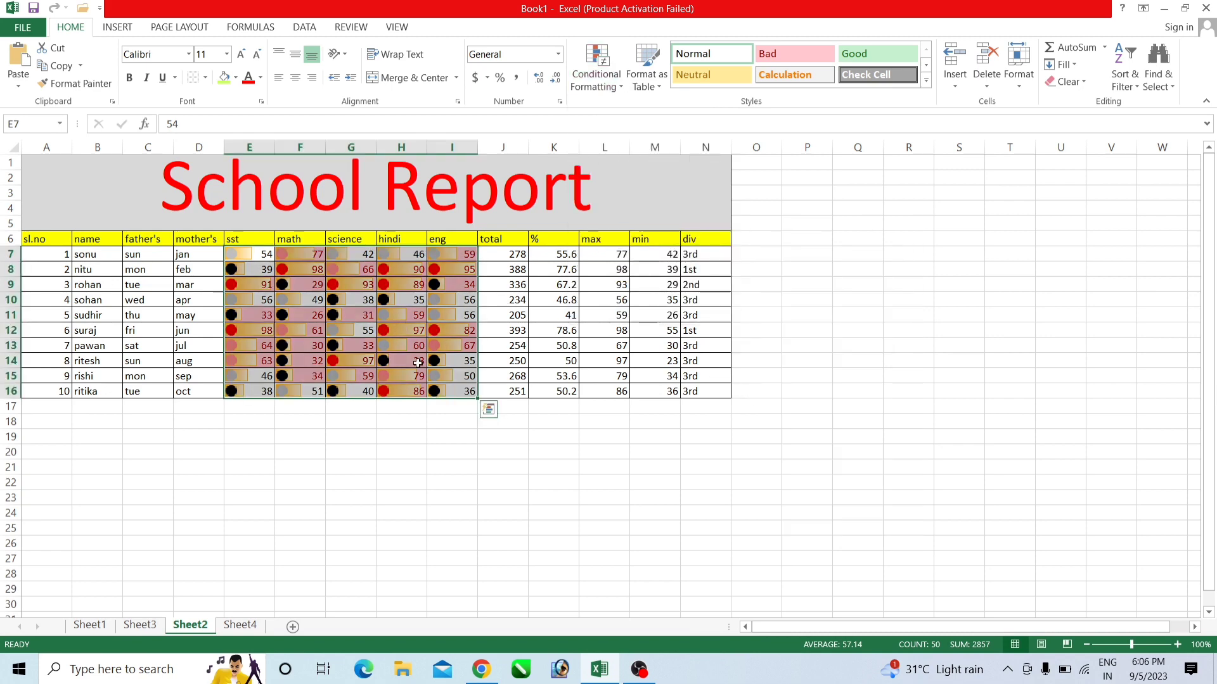
Step: Create a new 2-Color Scale formatting rule for the marks, with green as the lowest-value color
click(603, 93)
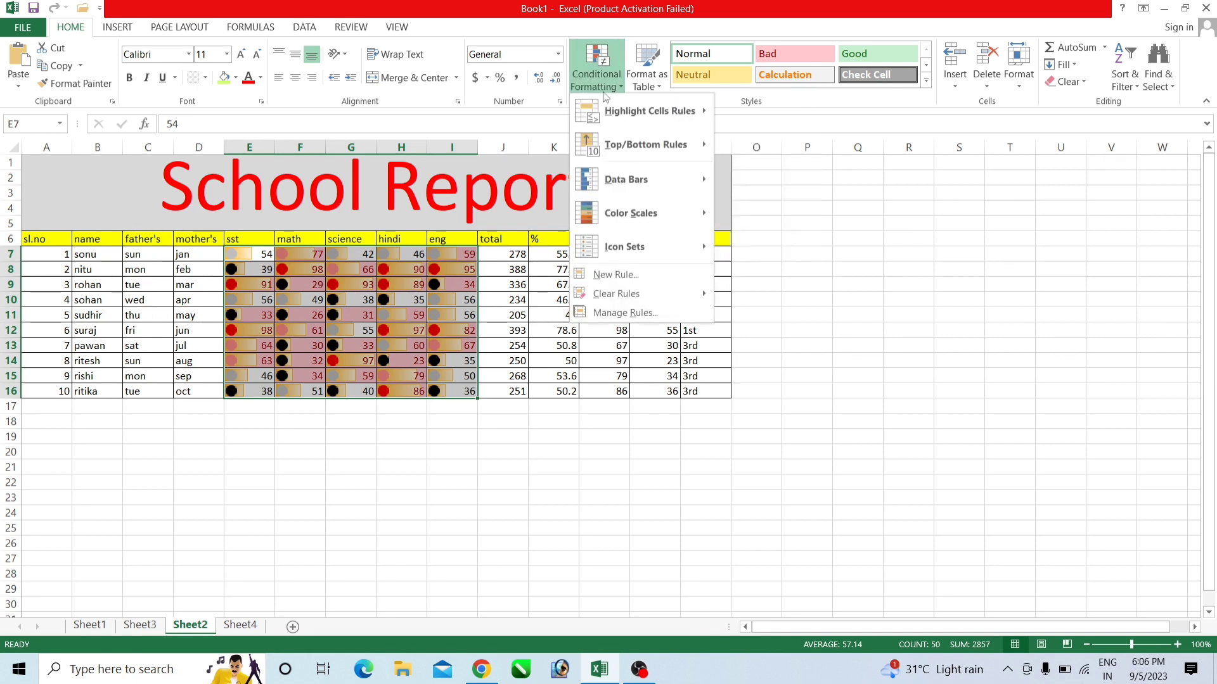
click(633, 280)
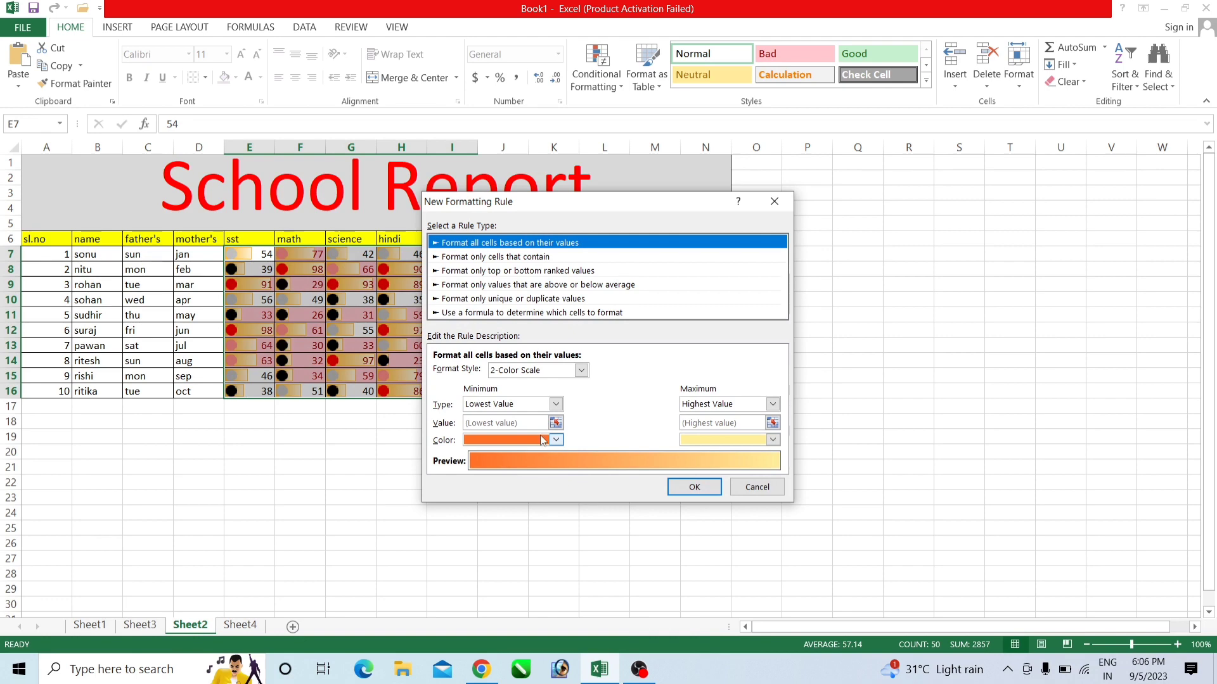
click(541, 442)
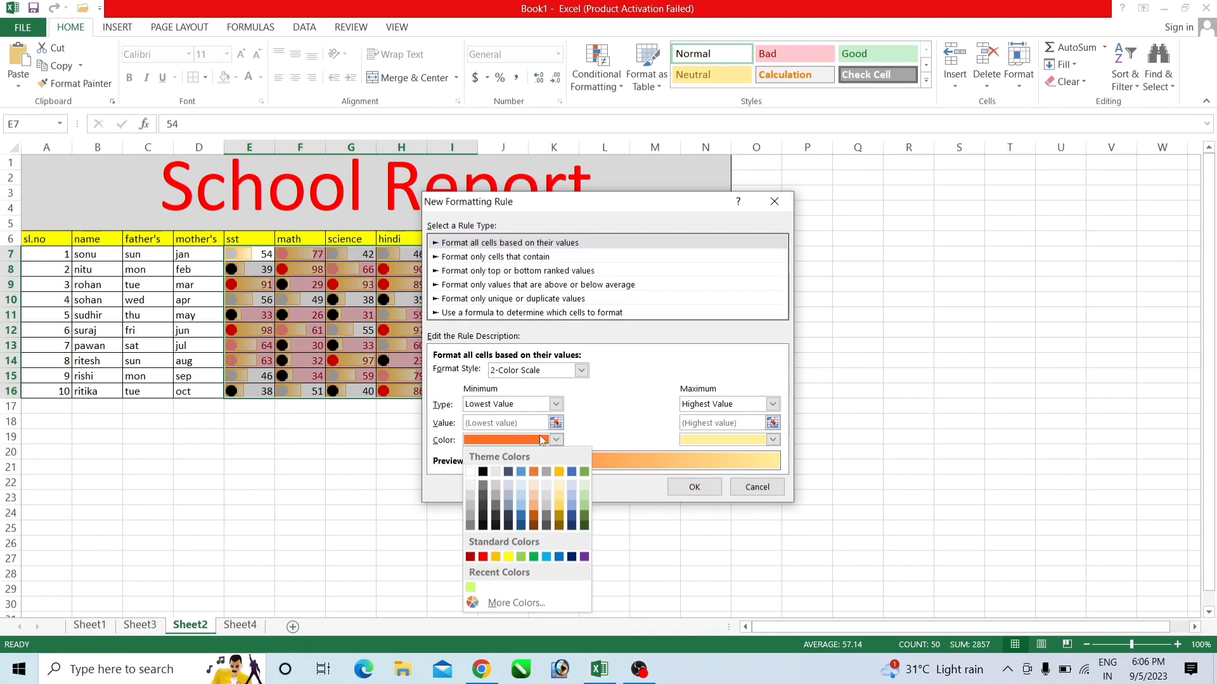
click(534, 557)
click(695, 487)
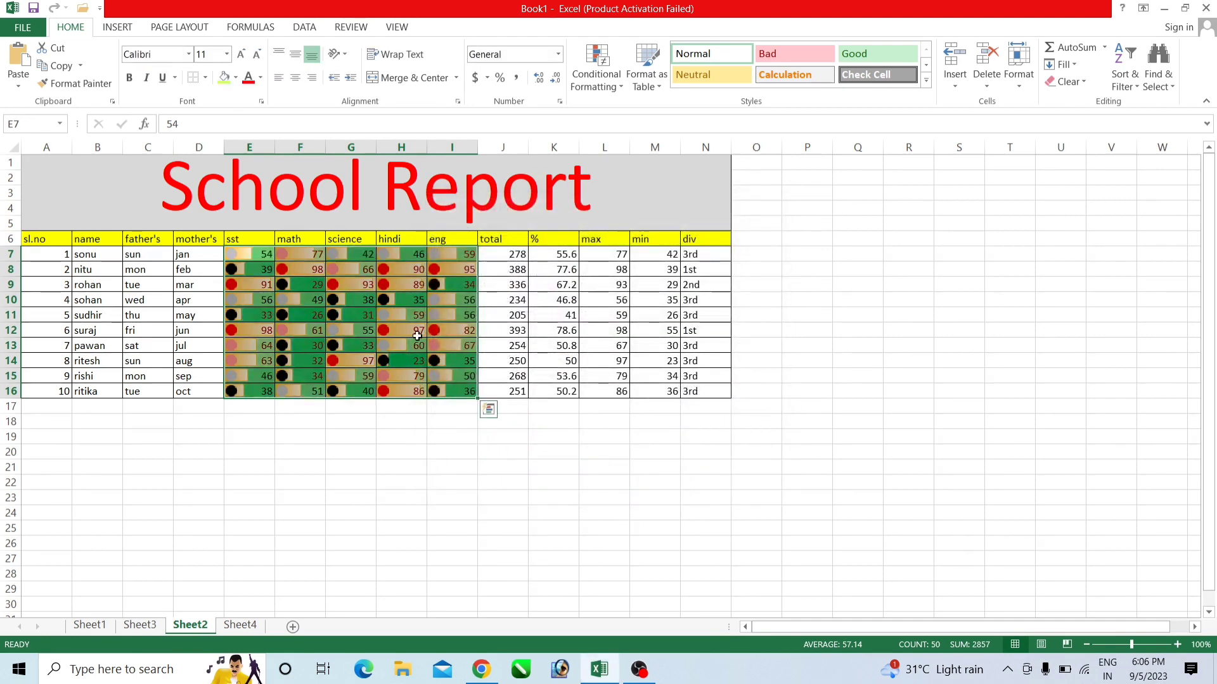
click(345, 436)
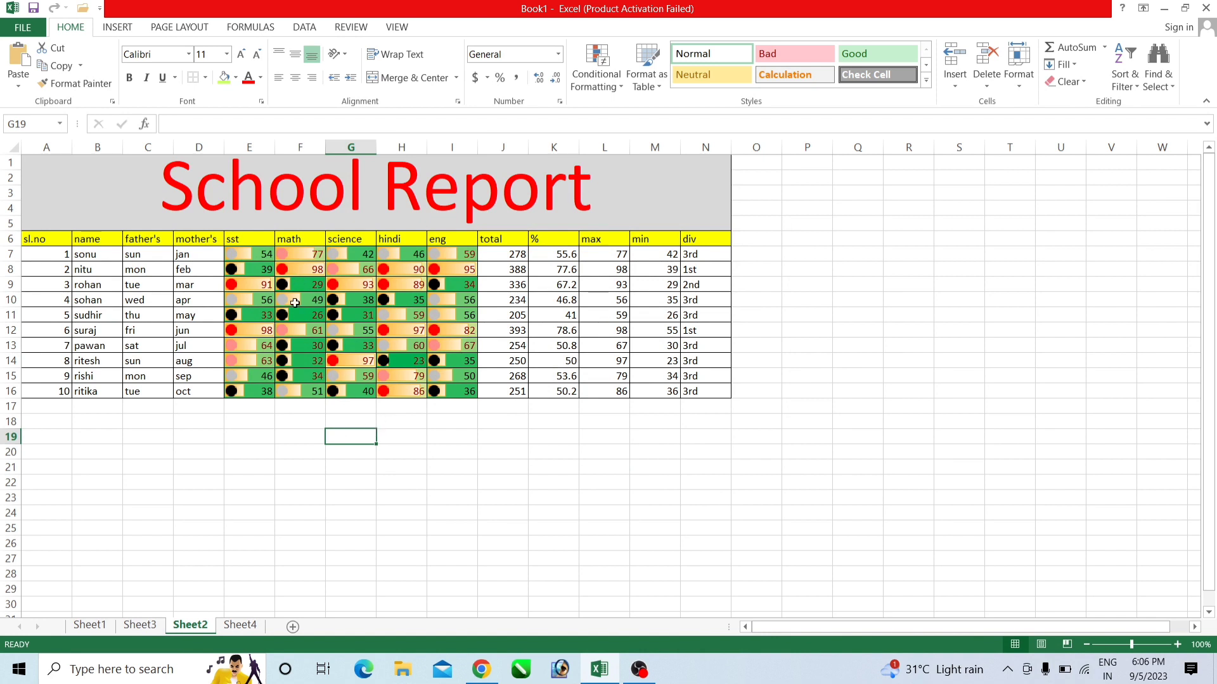
Step: Clear all conditional formatting rules from the marks in E7:I16
drag(249, 253, 446, 401)
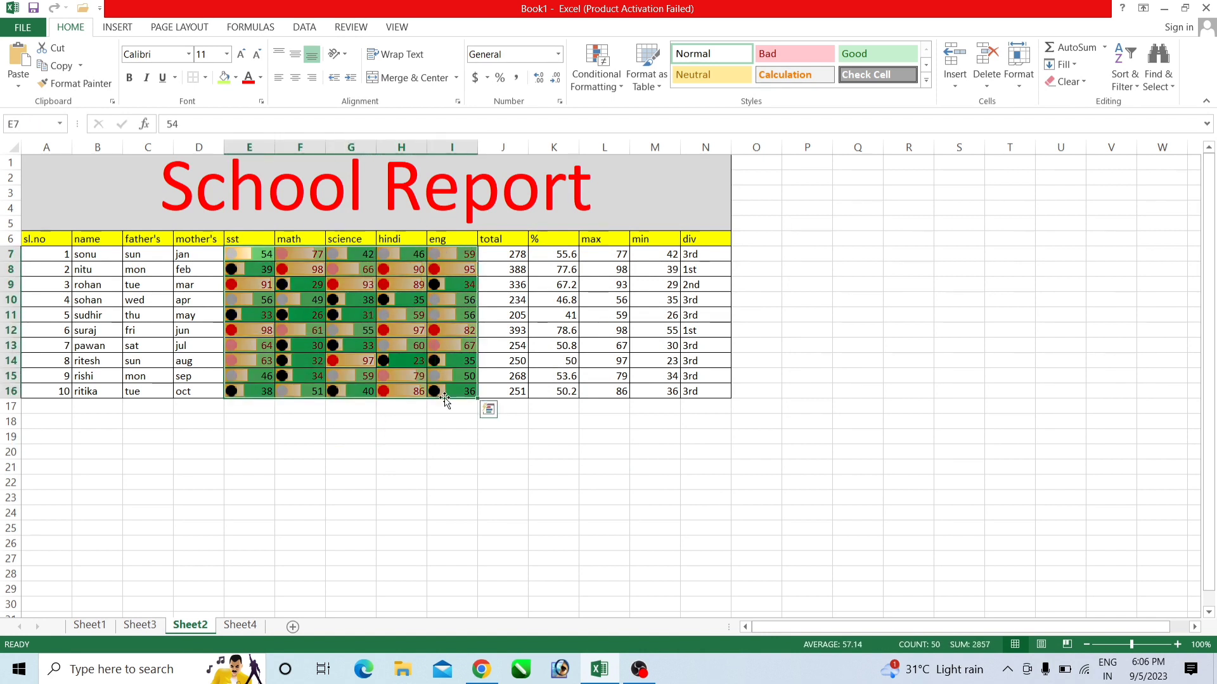
click(597, 70)
mouse_move(612, 303)
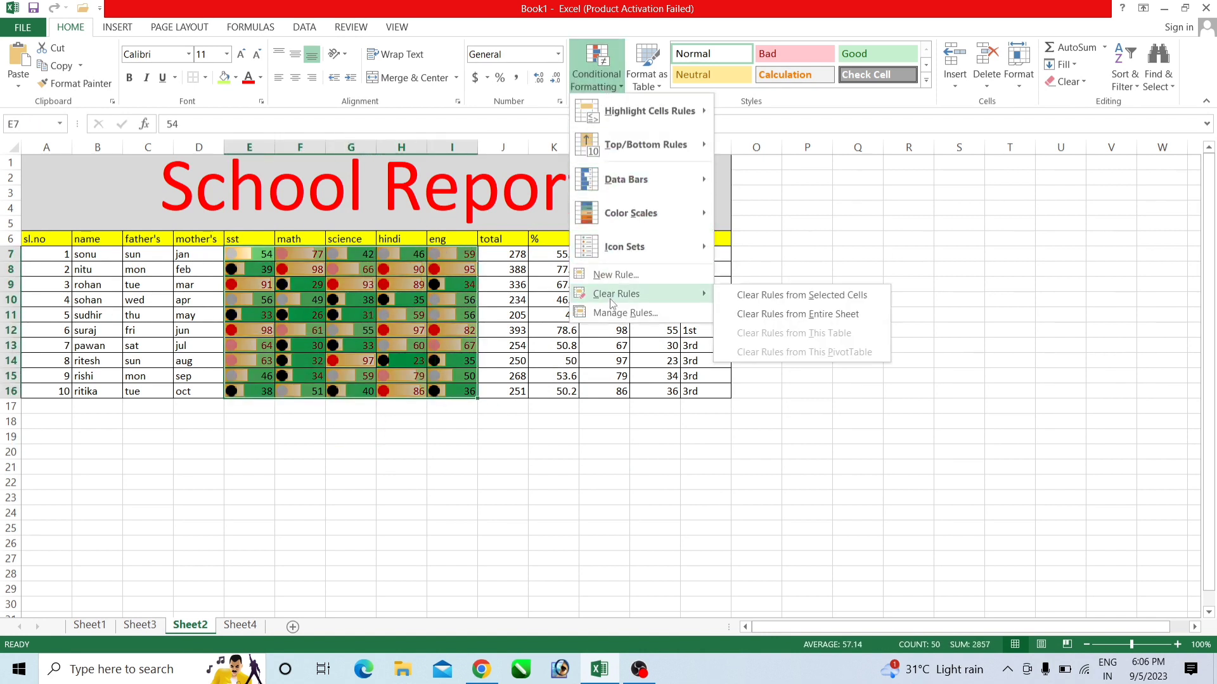
click(754, 295)
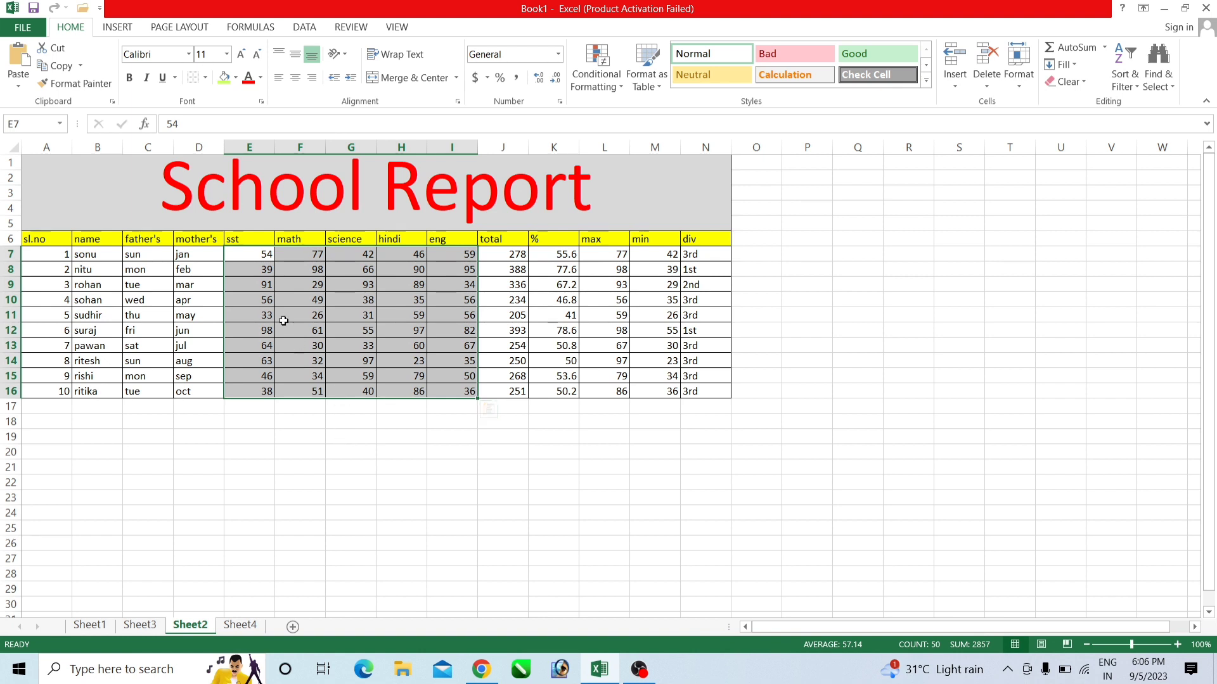
drag(245, 248, 277, 284)
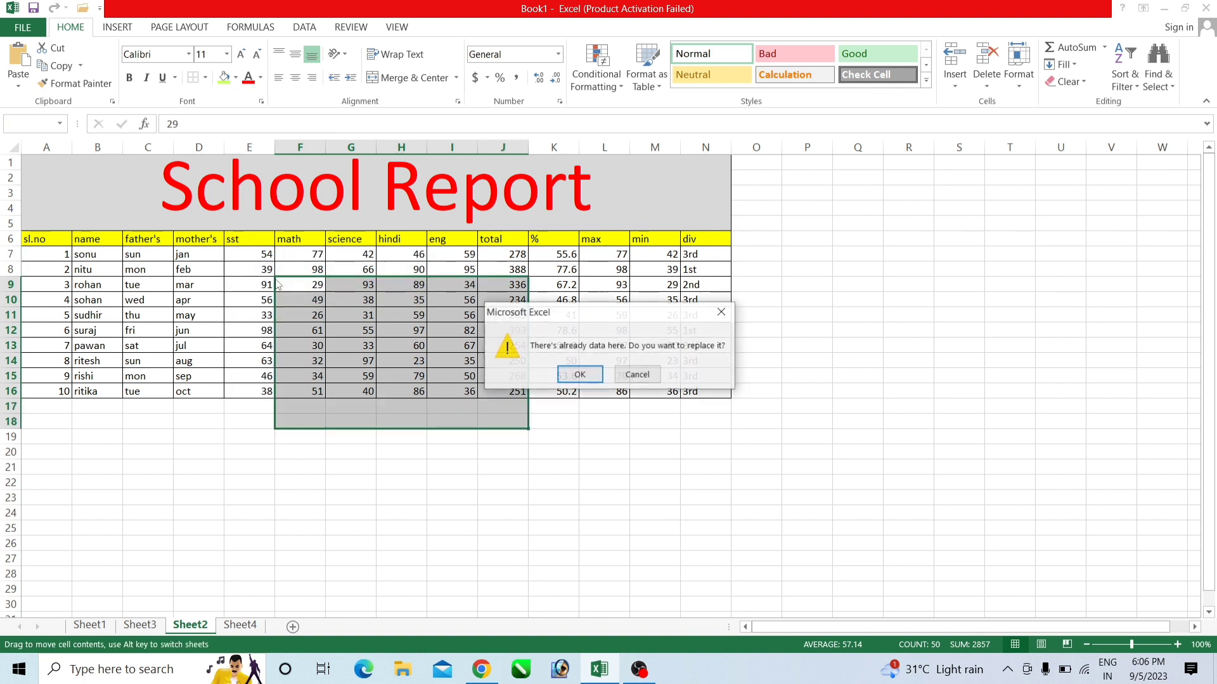
click(638, 375)
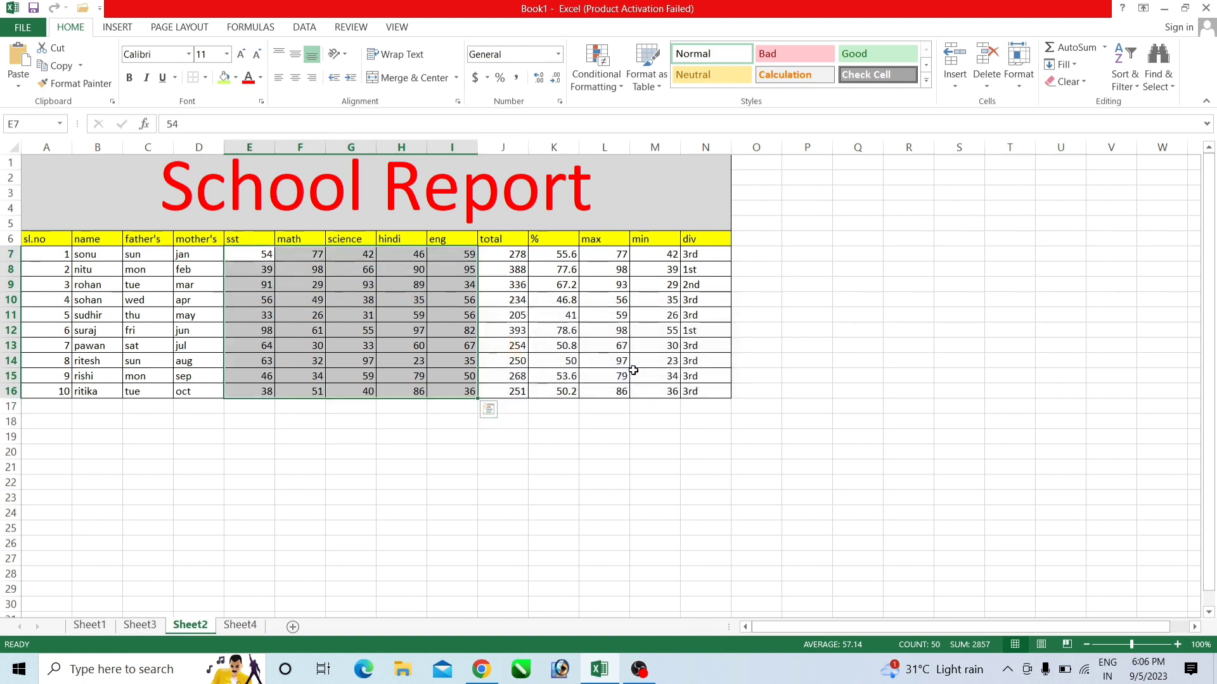
Step: Examine the conditional formatting rules manager and its choices for which rules to show, and close it unchanged
click(596, 70)
click(625, 313)
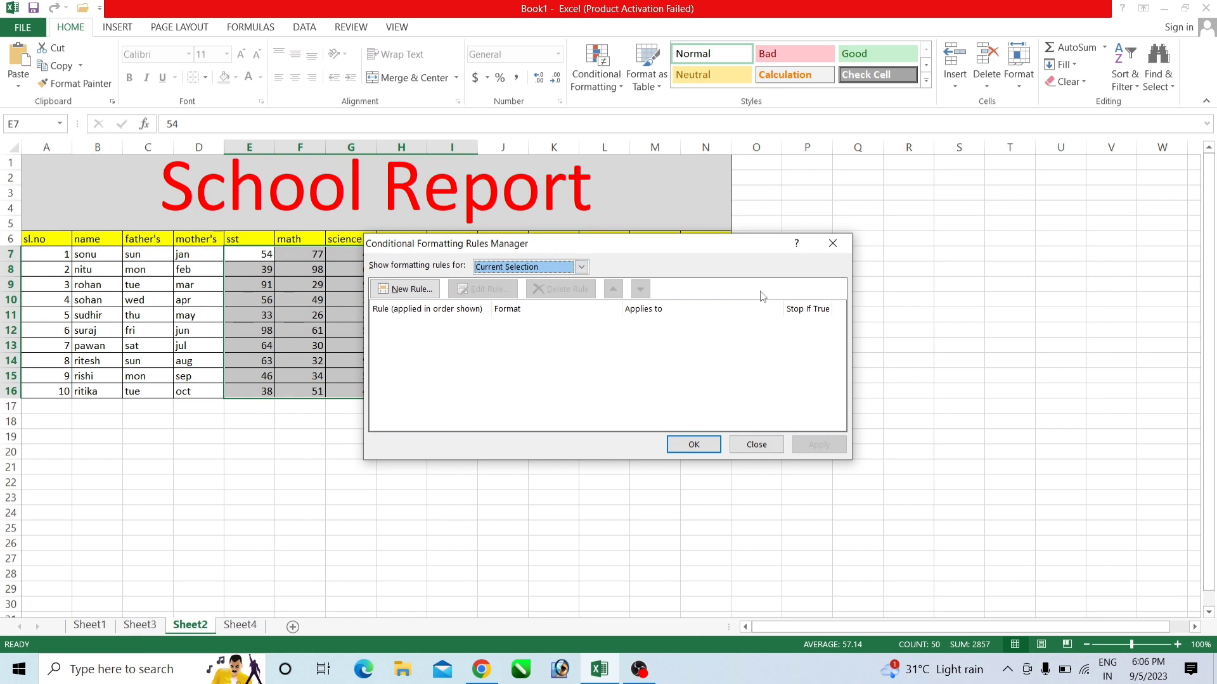
click(581, 267)
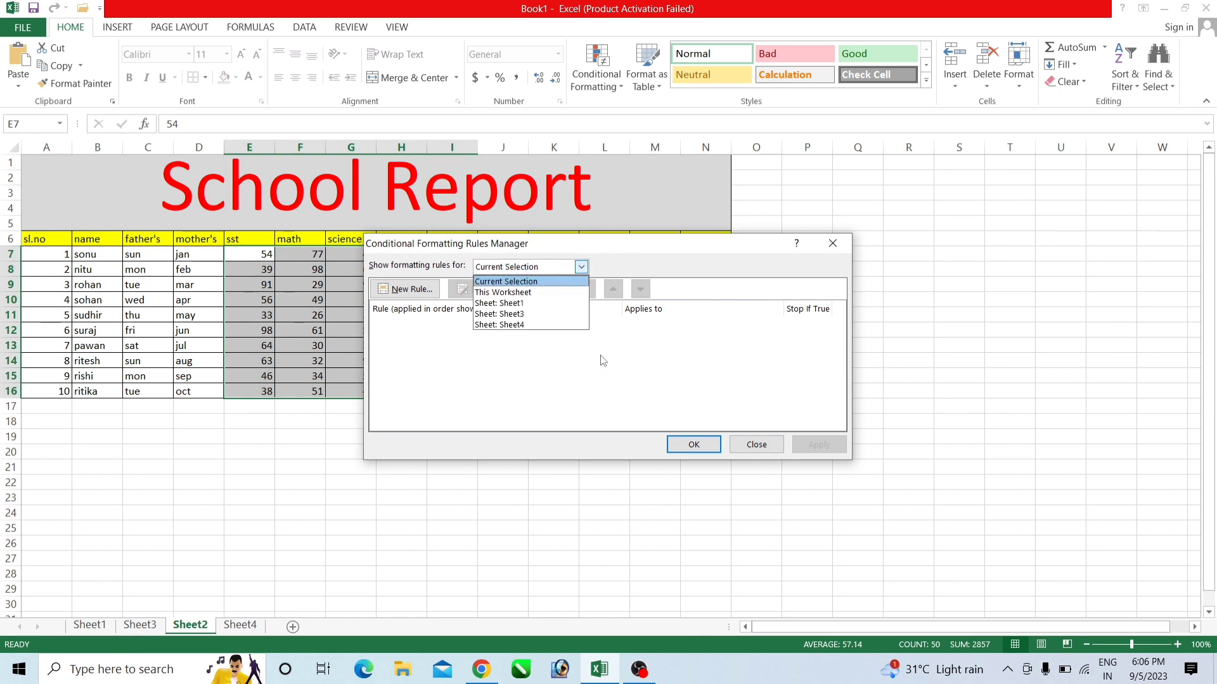
click(603, 360)
click(583, 266)
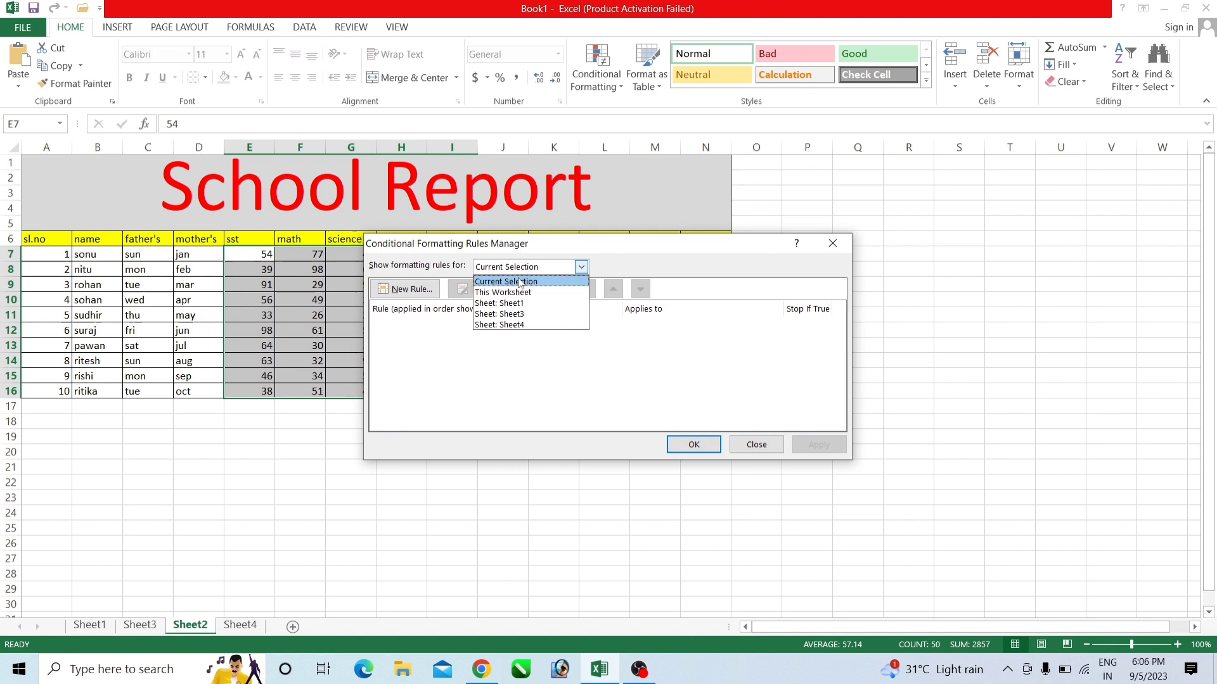
click(735, 451)
click(757, 446)
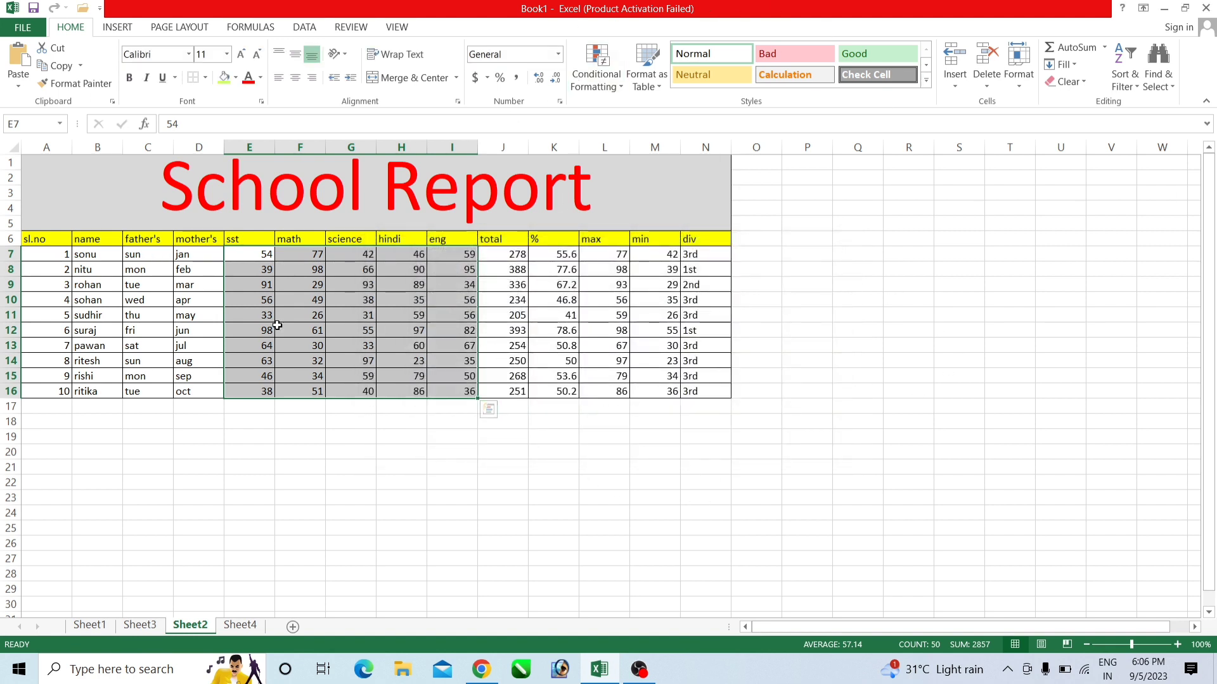
Step: Try formatting the whole report A1:N16 as a table with a dark blue style, and undo it
drag(48, 179, 285, 397)
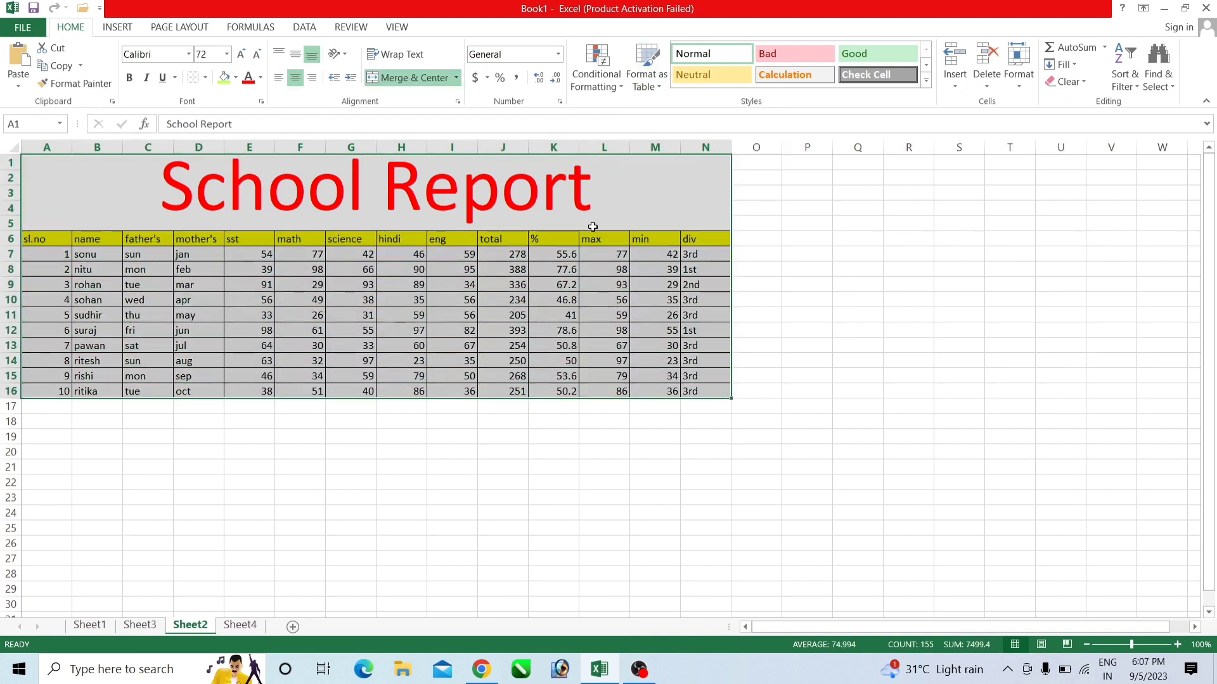
click(643, 78)
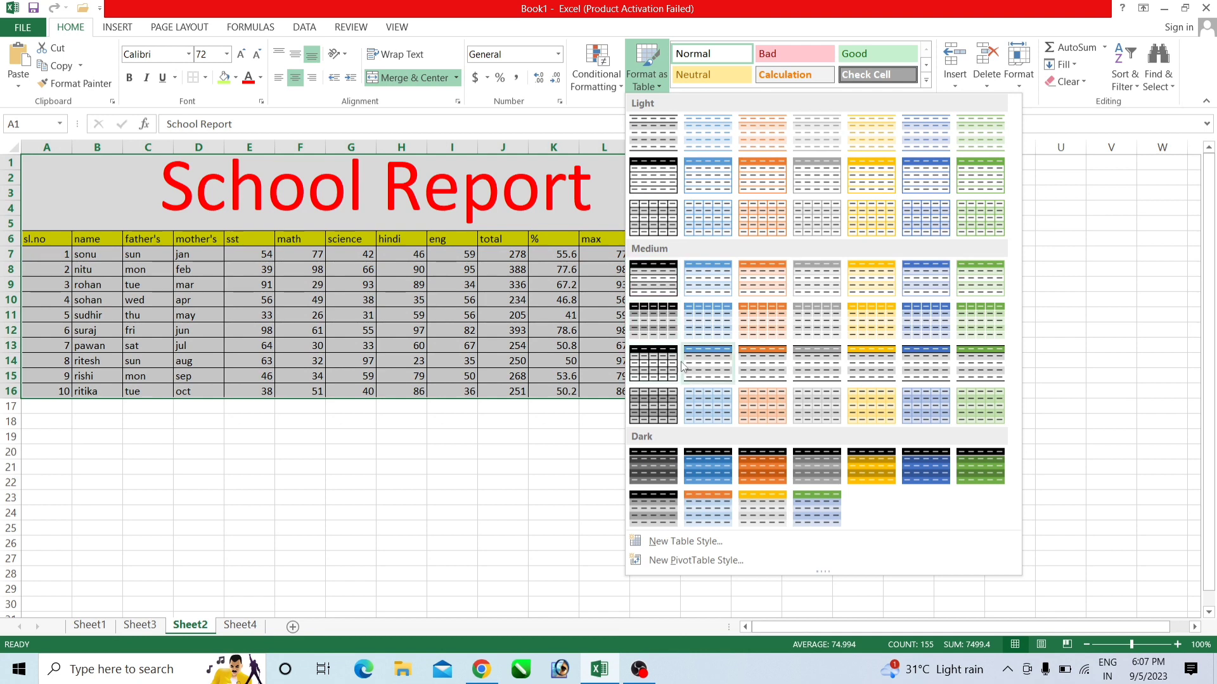
click(712, 459)
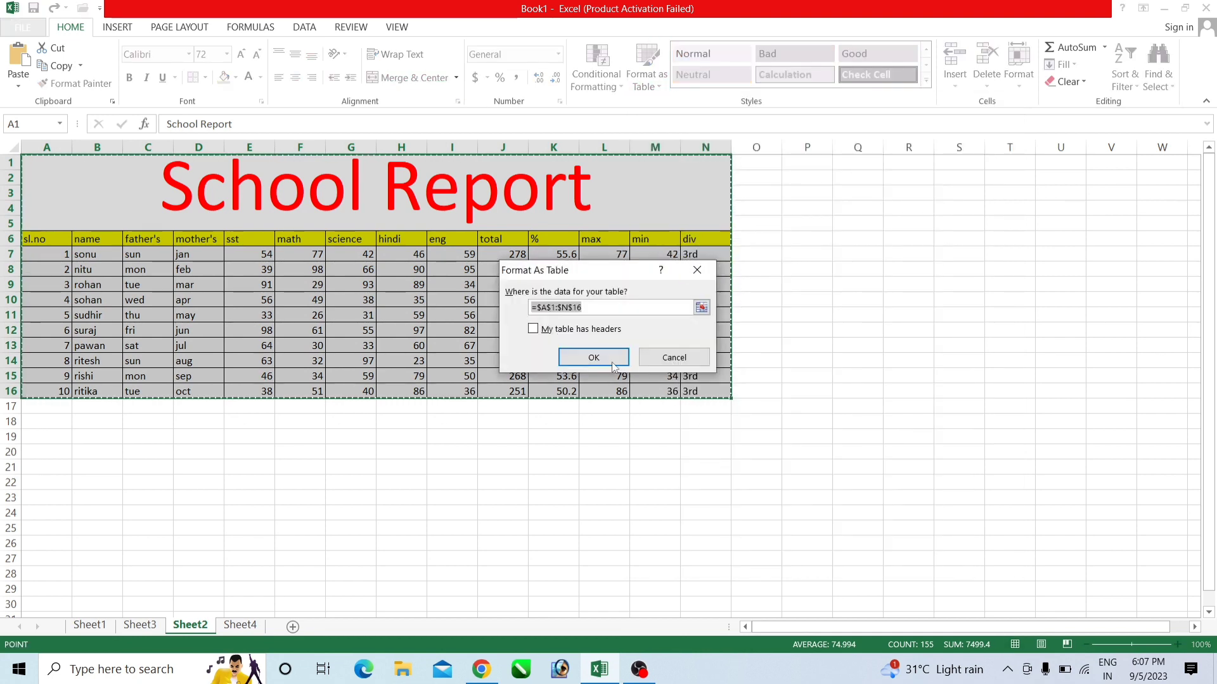
click(612, 364)
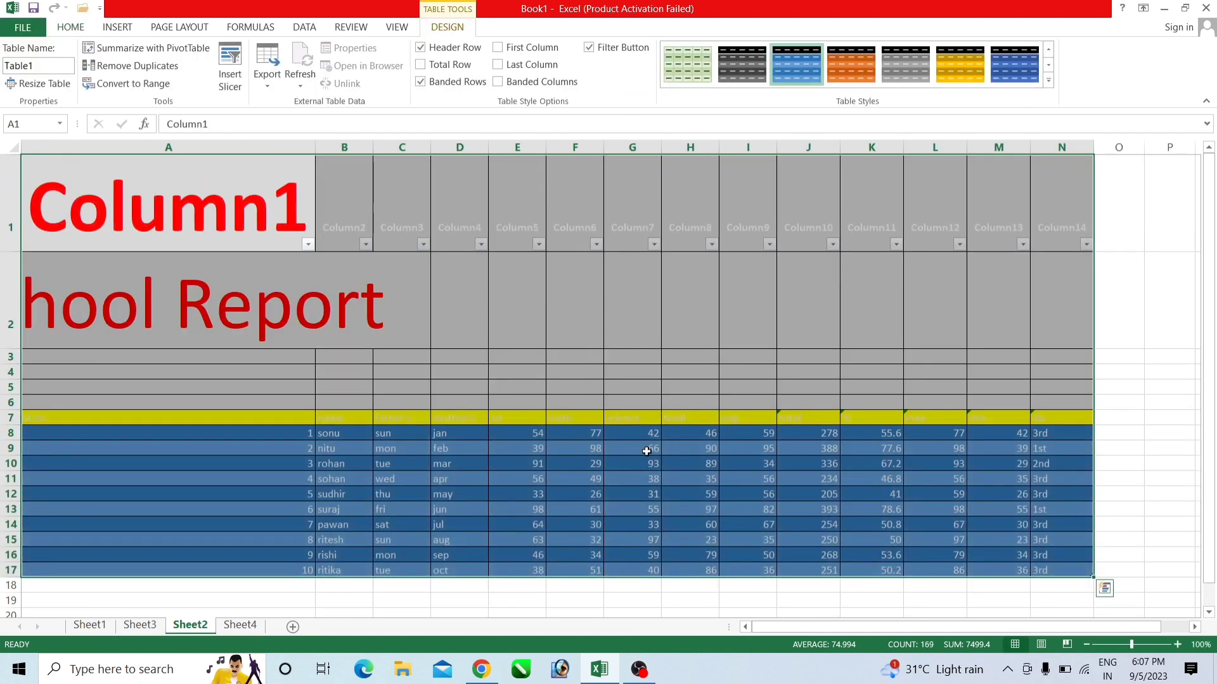
click(1121, 459)
scroll(443, 460, down, 5)
scroll(443, 460, up, 5)
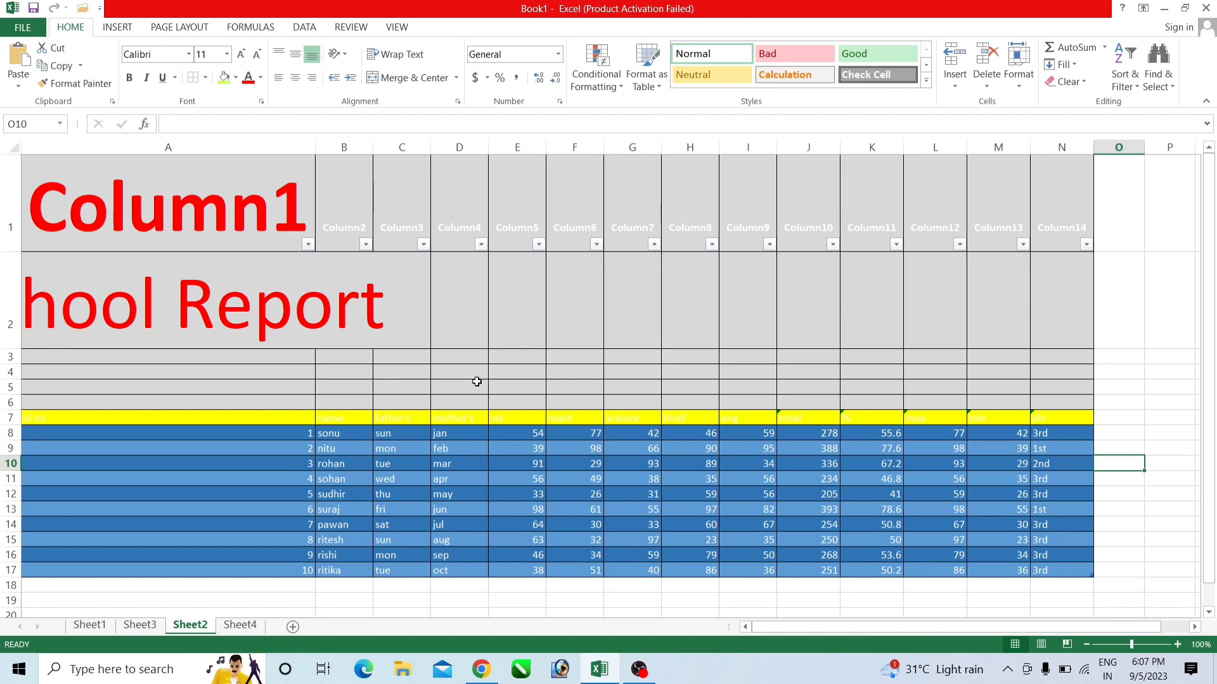
key(ctrl+z)
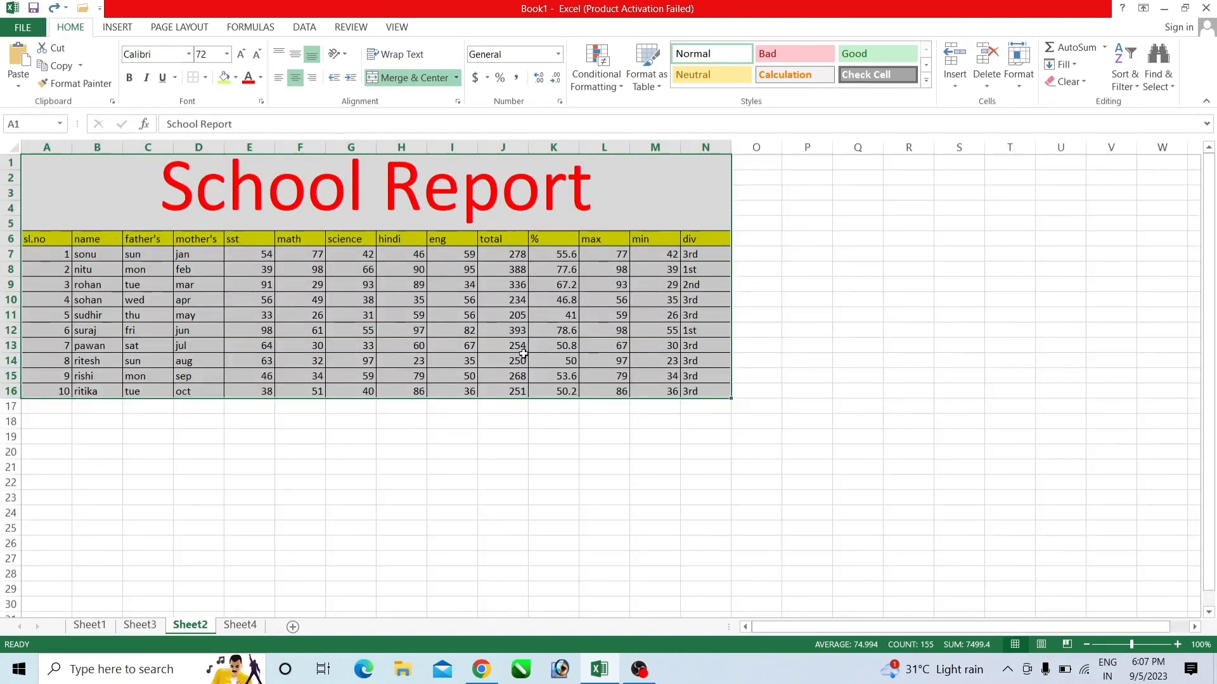
Step: Try formatting the whole report A1:N16 as a table with a light blue style, without headers, and undo it
click(590, 449)
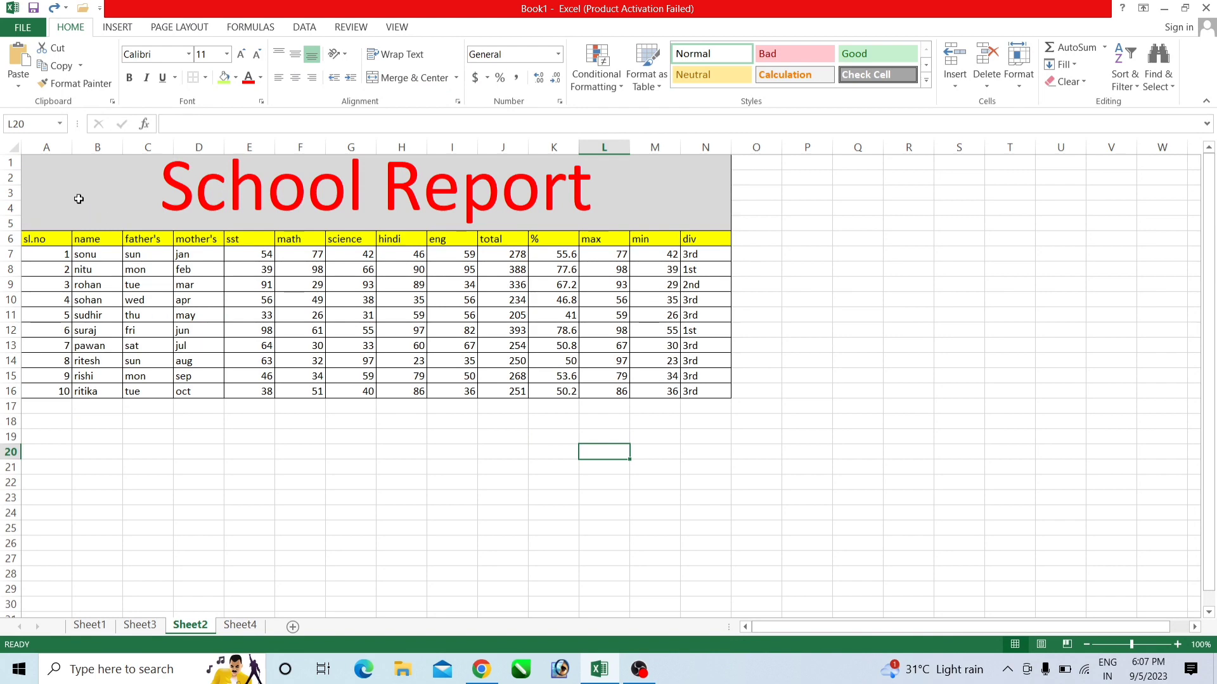
drag(46, 180, 384, 399)
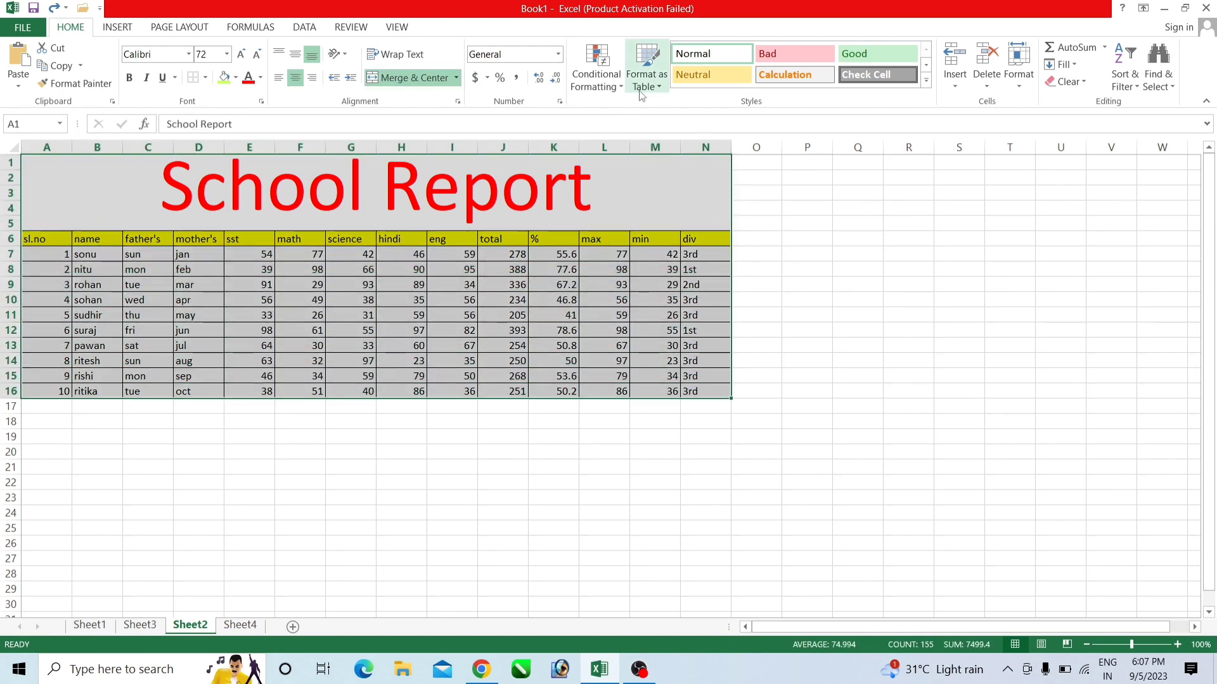
click(641, 81)
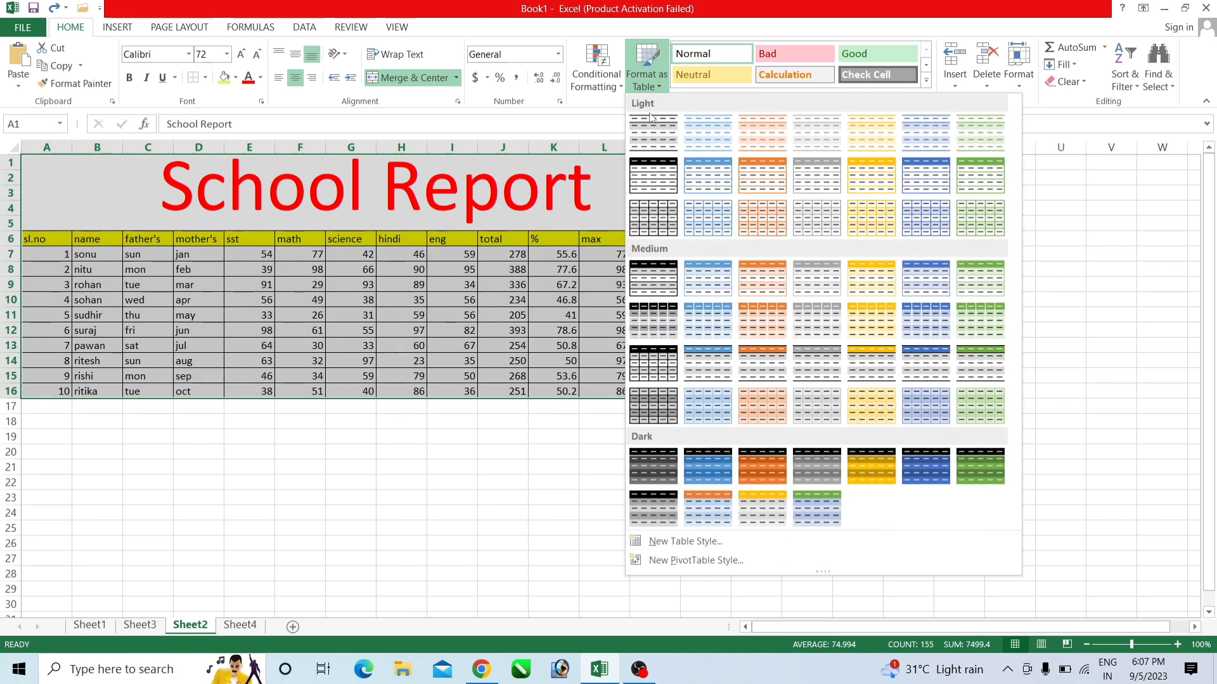
click(708, 179)
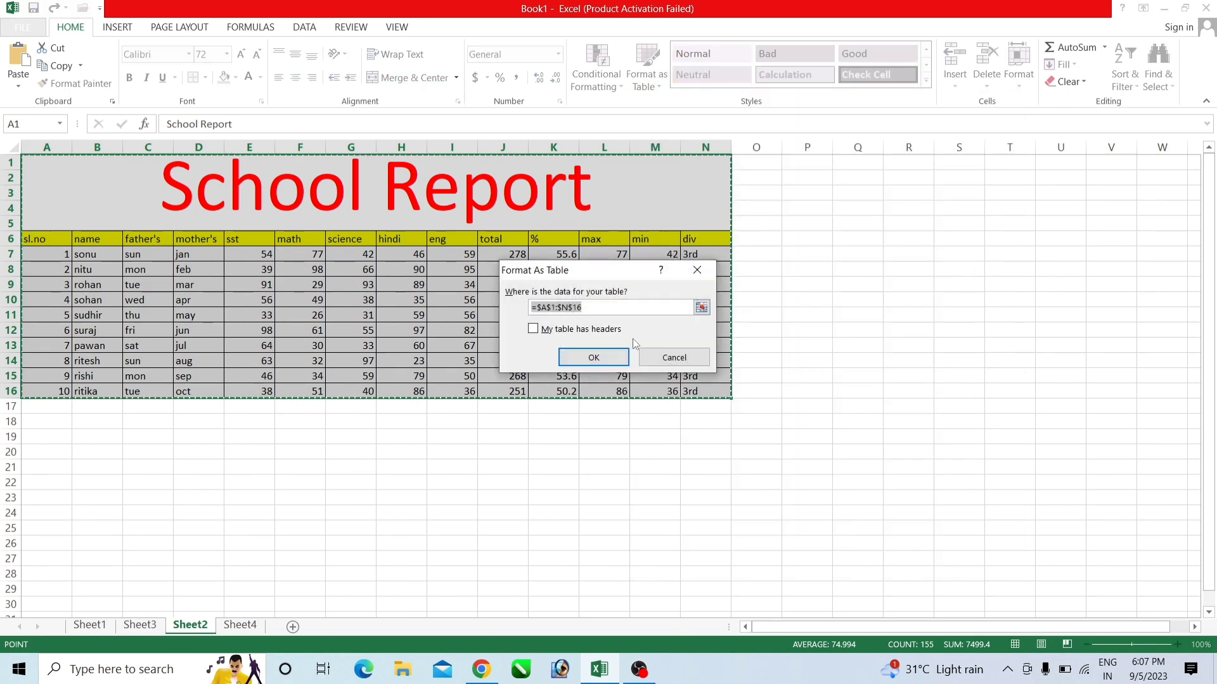
click(593, 358)
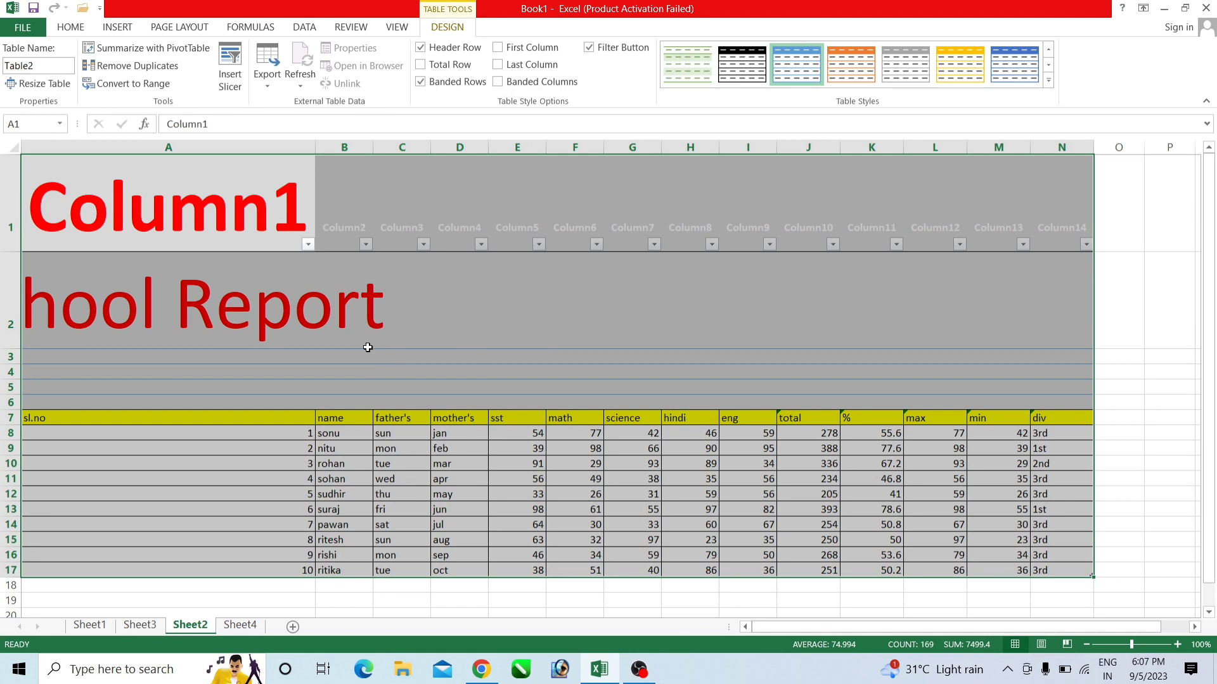
key(ctrl+z)
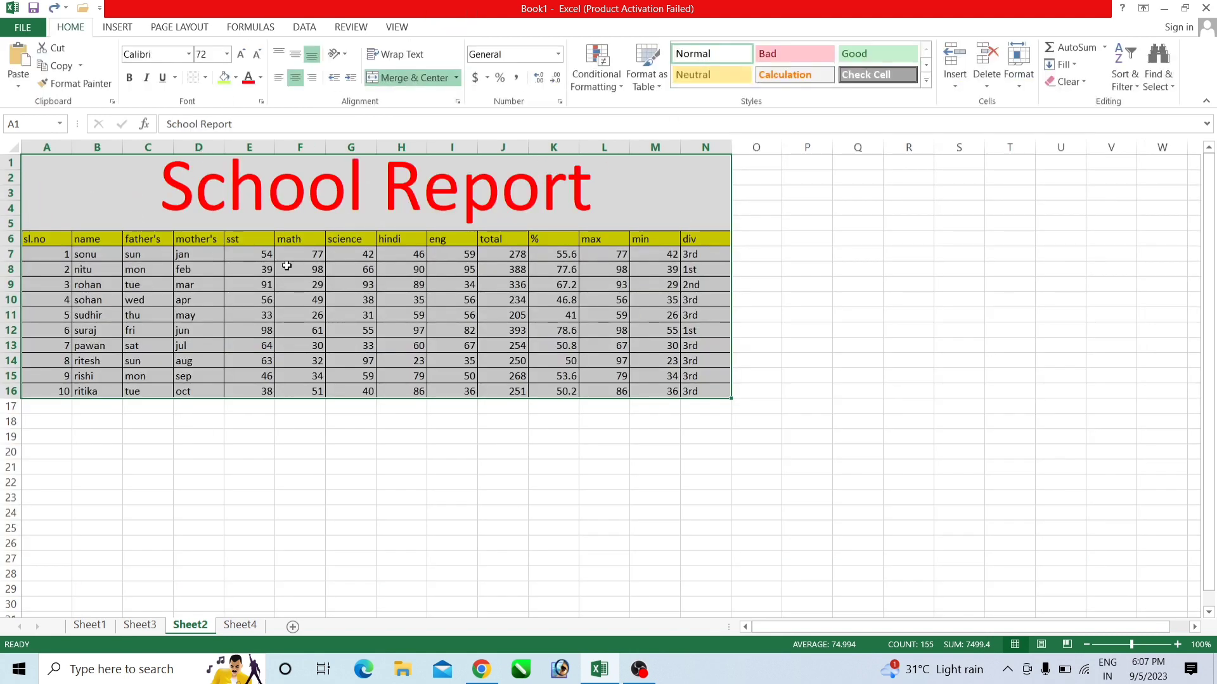
Step: Try the Bad, Good and Total cell styles on the whole report A1:N16, and undo them
click(781, 52)
click(860, 54)
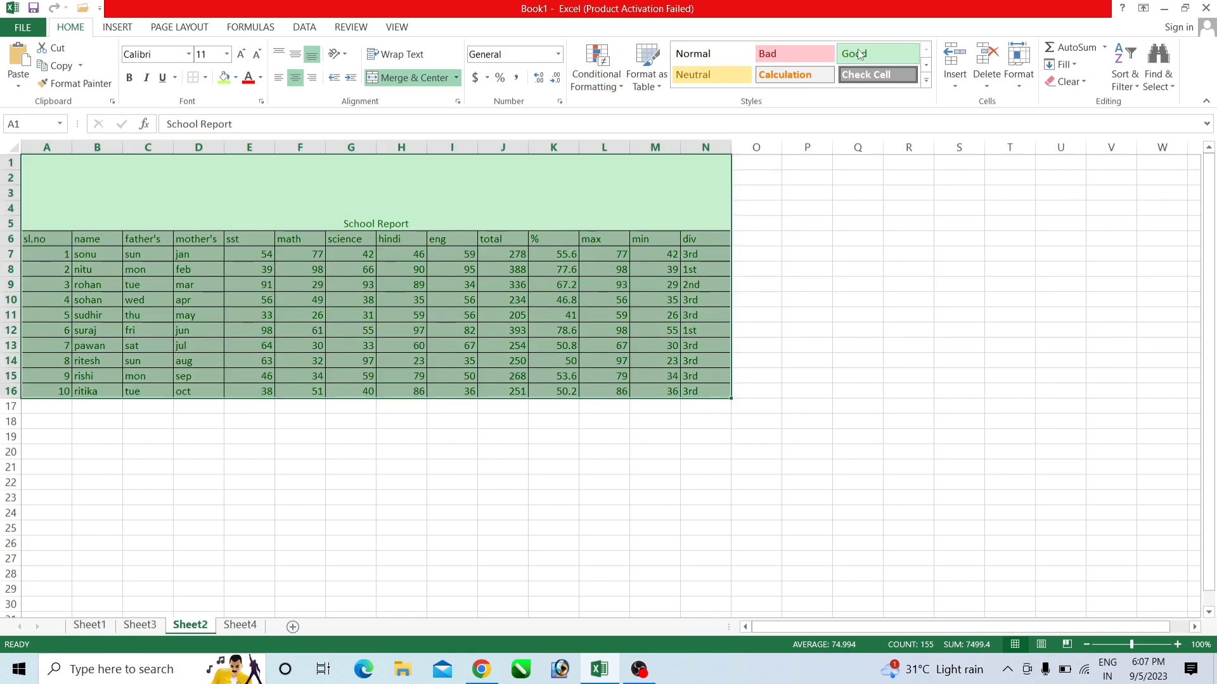
click(926, 81)
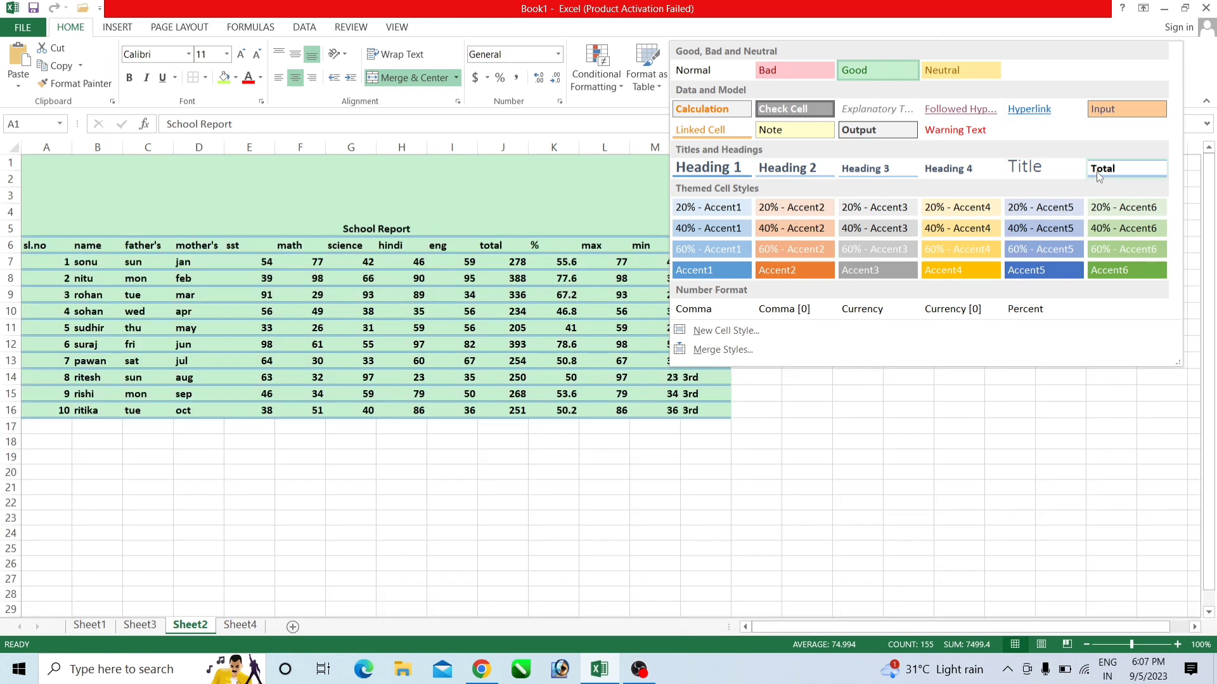
click(1098, 174)
click(754, 330)
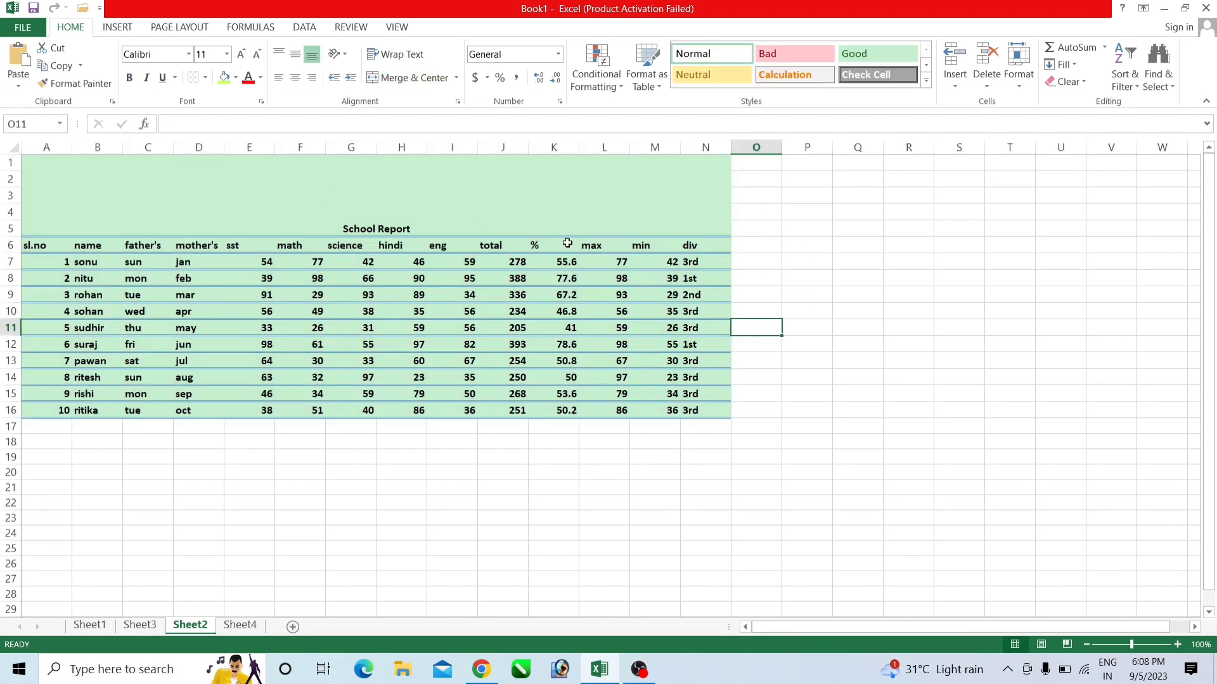
key(ctrl+z)
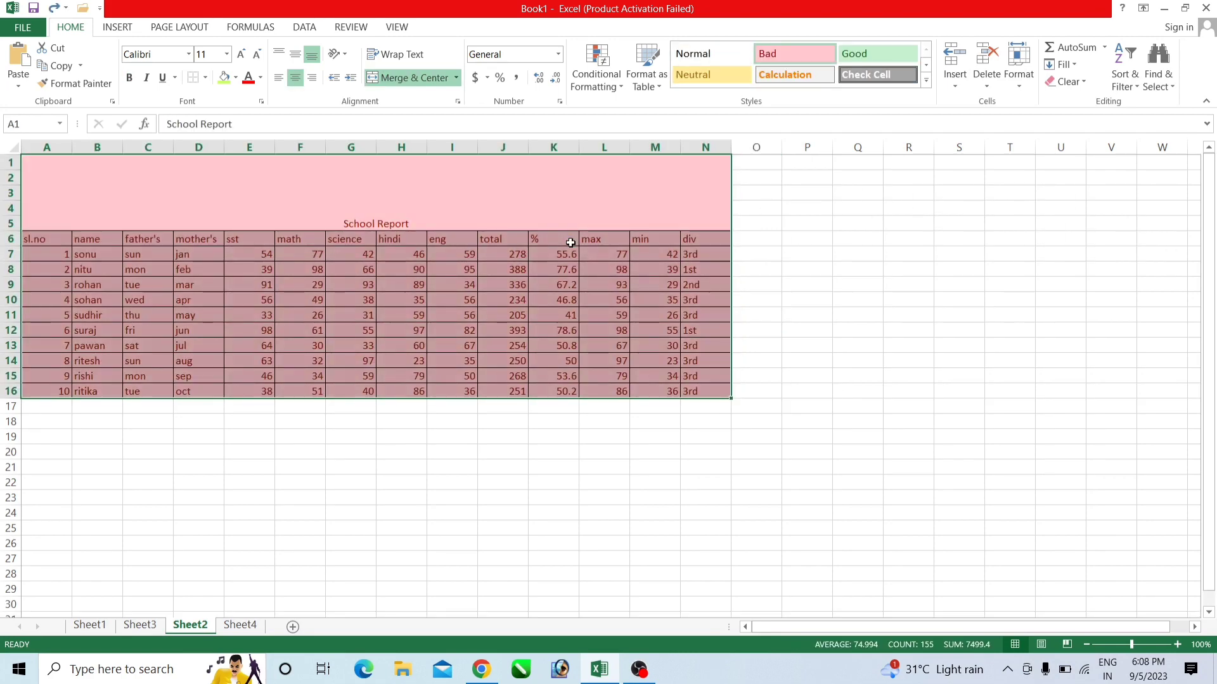
click(874, 272)
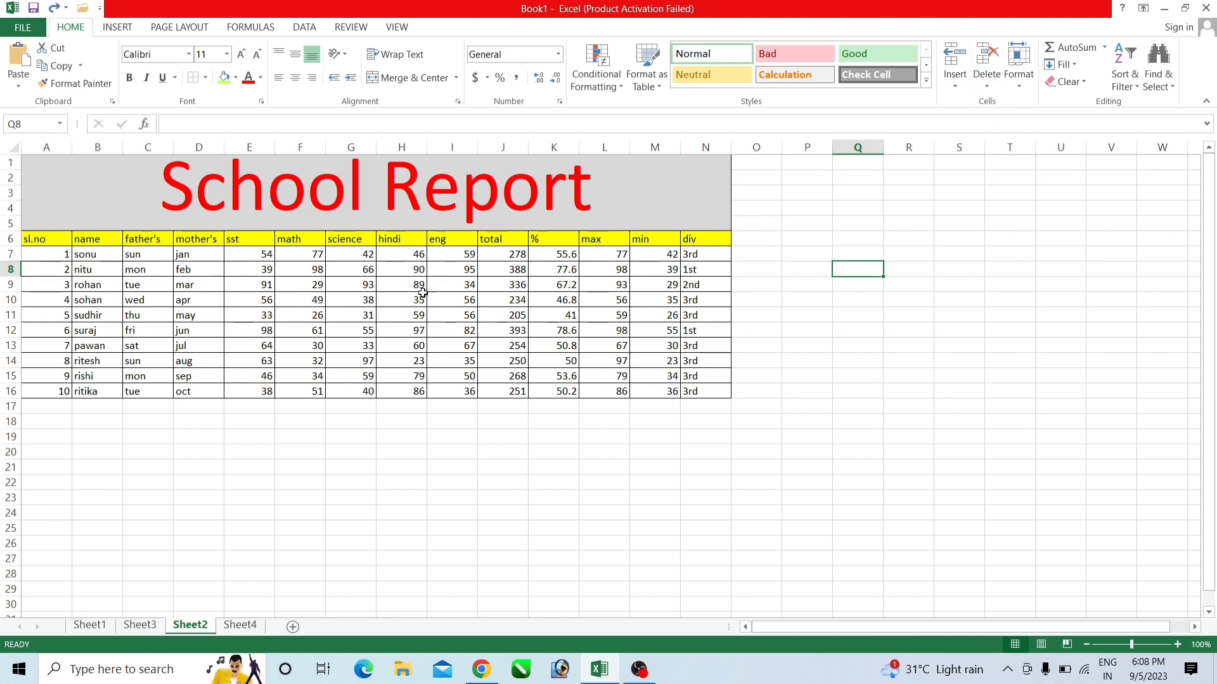
Step: Try inserting one blank row above the School Report title, and undo it
click(776, 403)
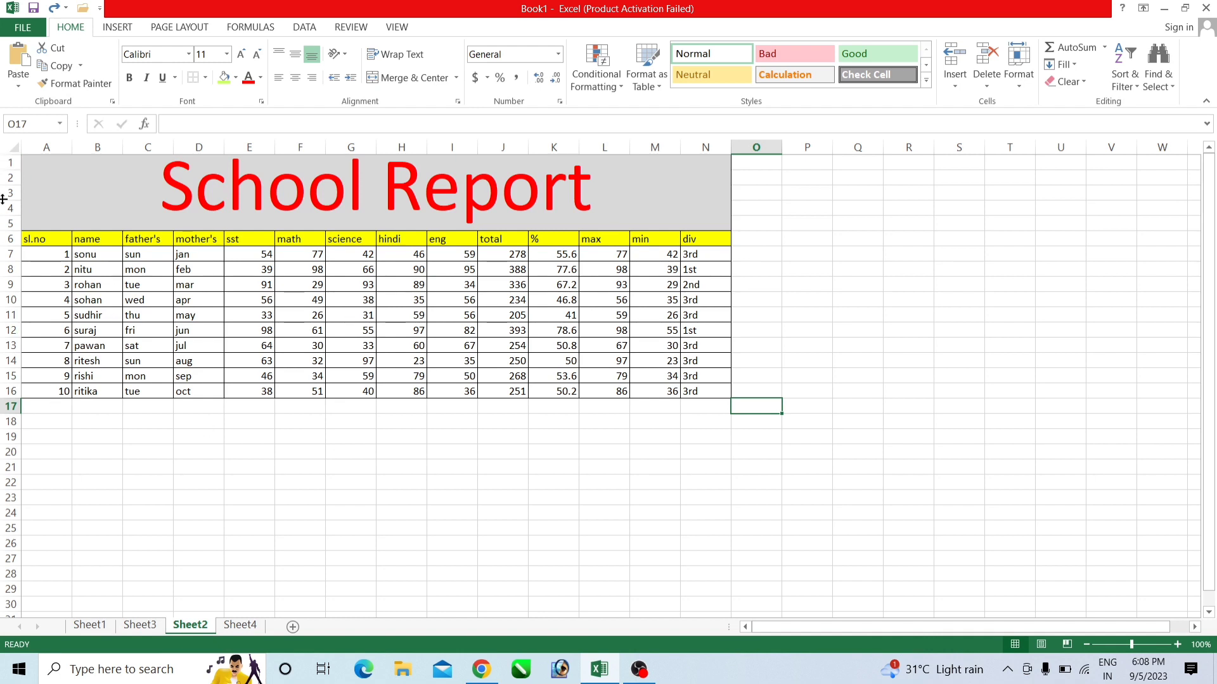
click(8, 163)
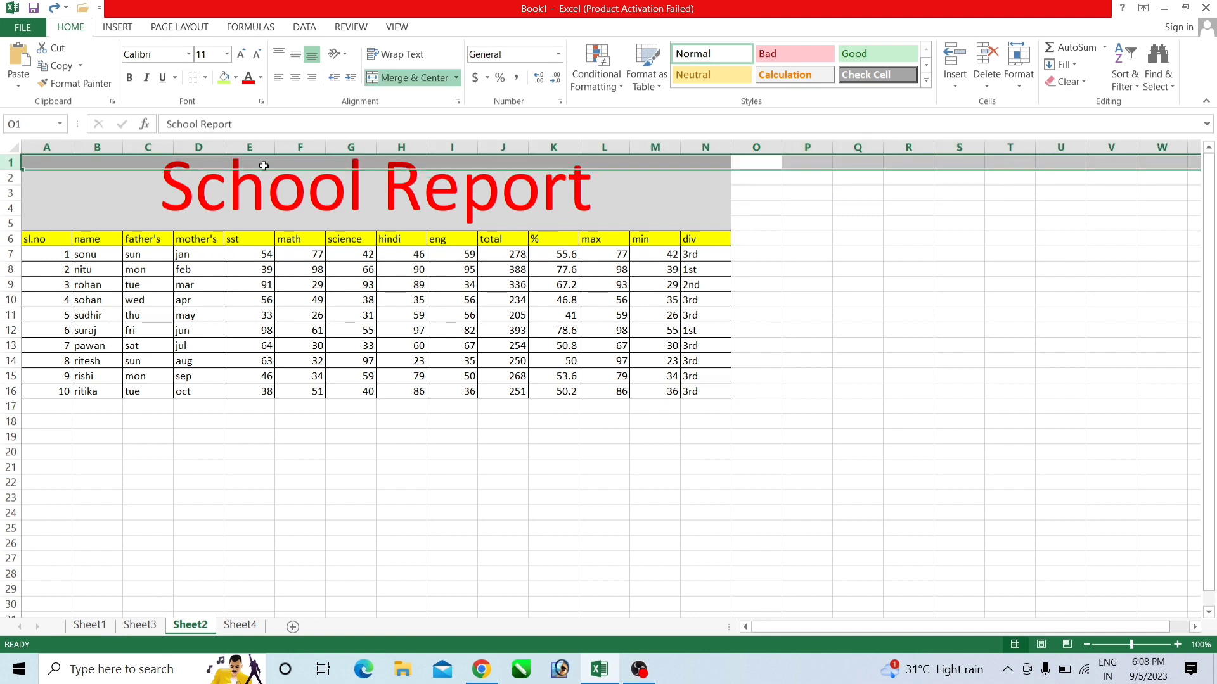
click(955, 62)
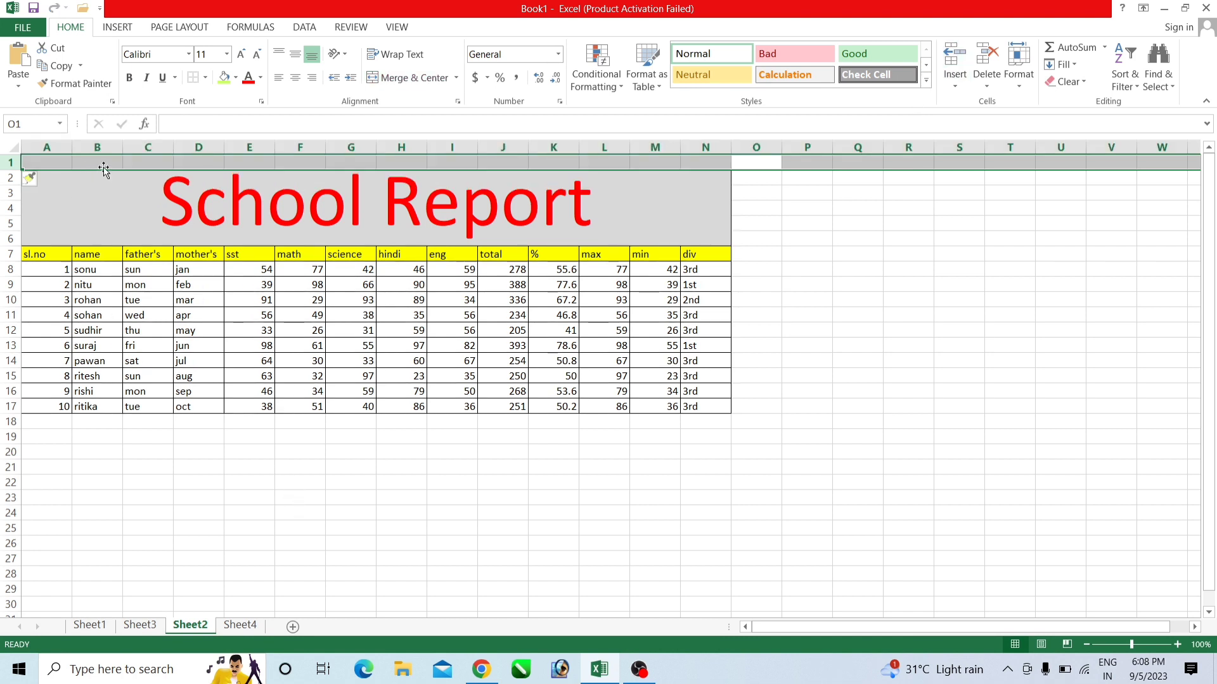
click(489, 521)
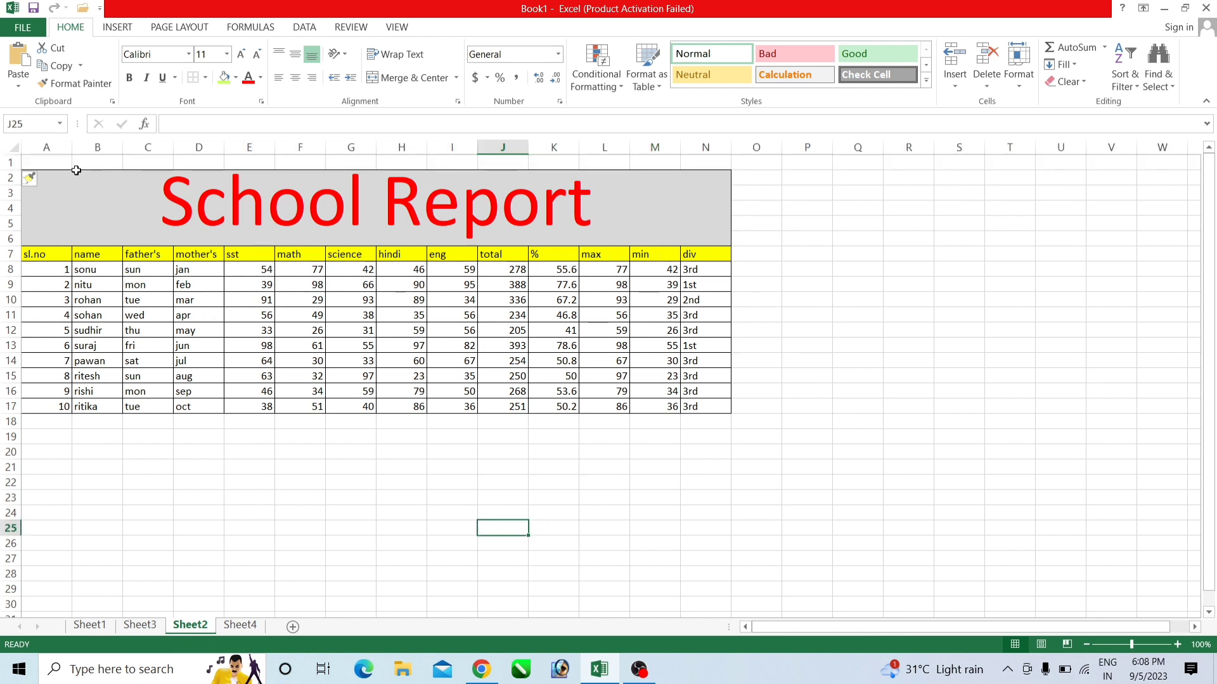
key(ctrl+z)
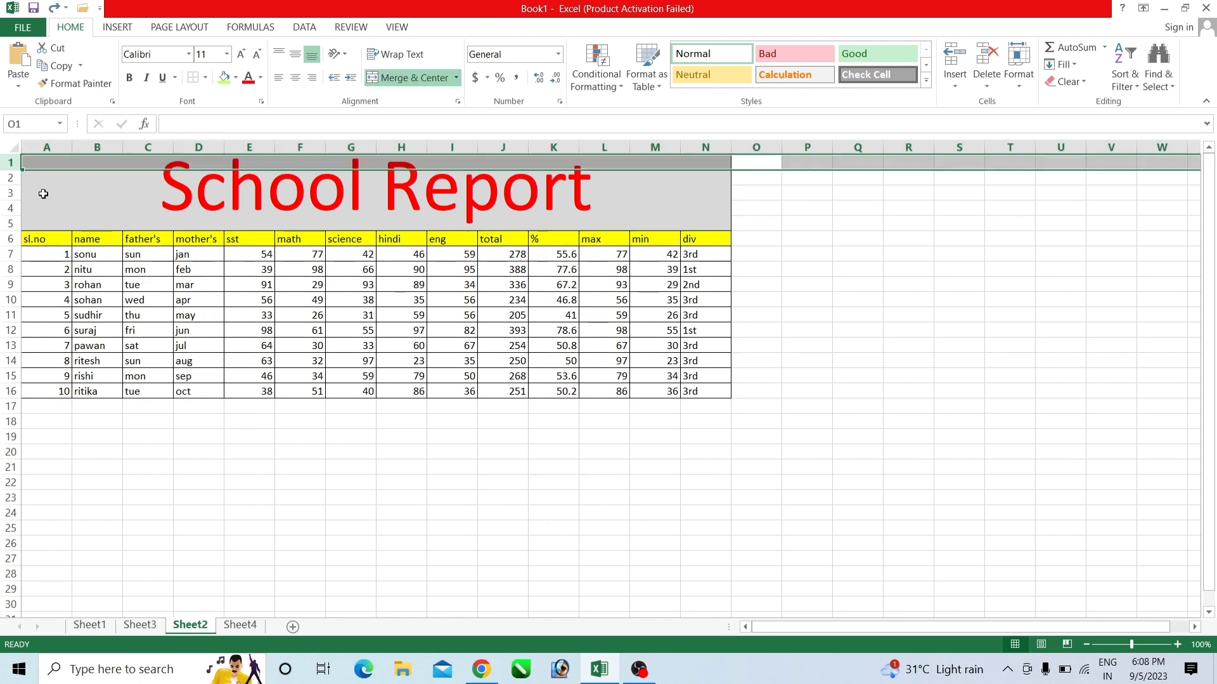
click(437, 504)
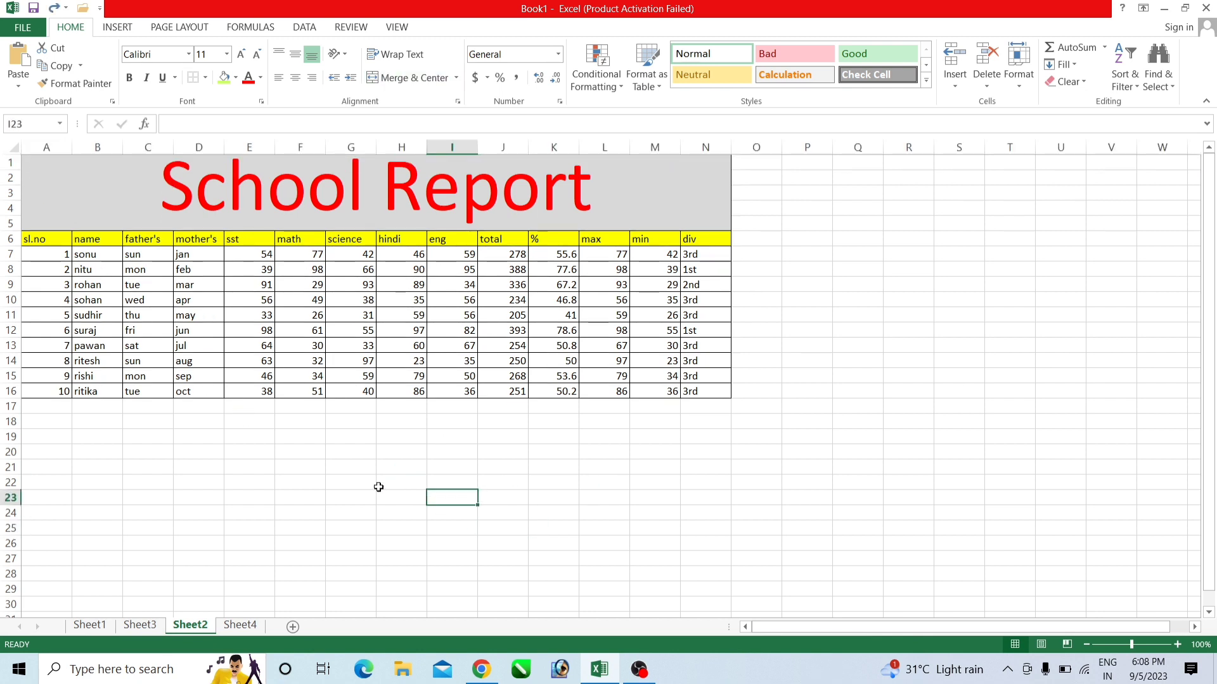
Step: Insert six blank rows above the School Report title at row 1
click(11, 162)
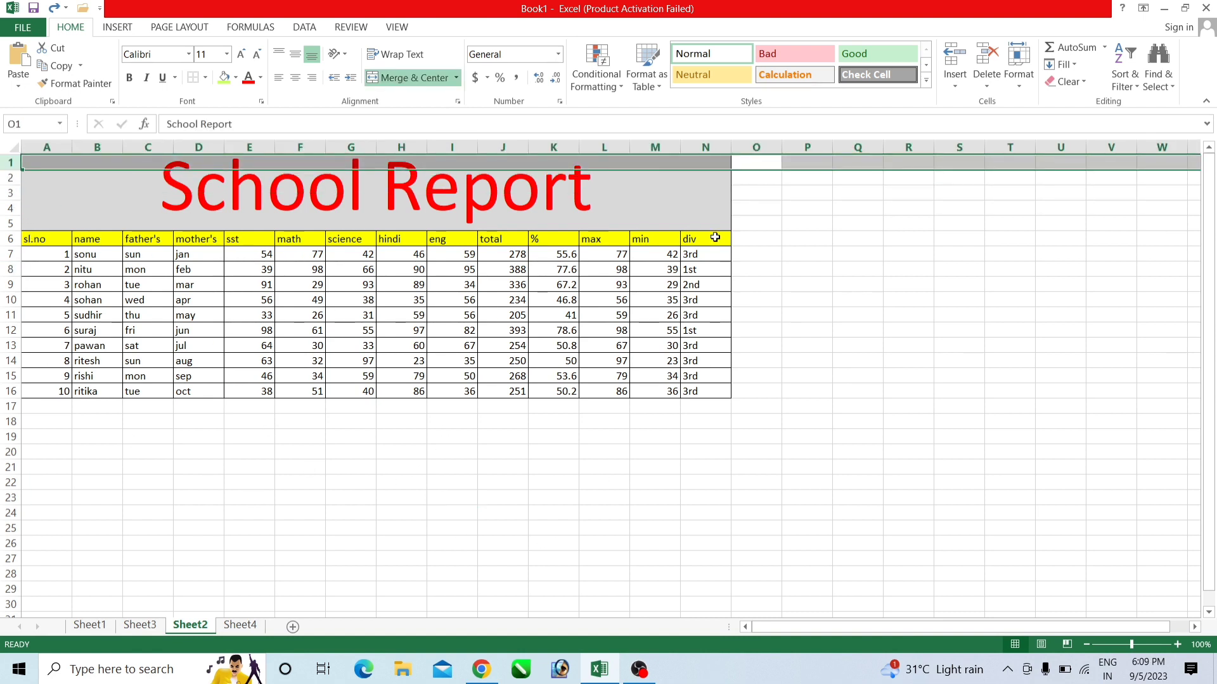
click(955, 63)
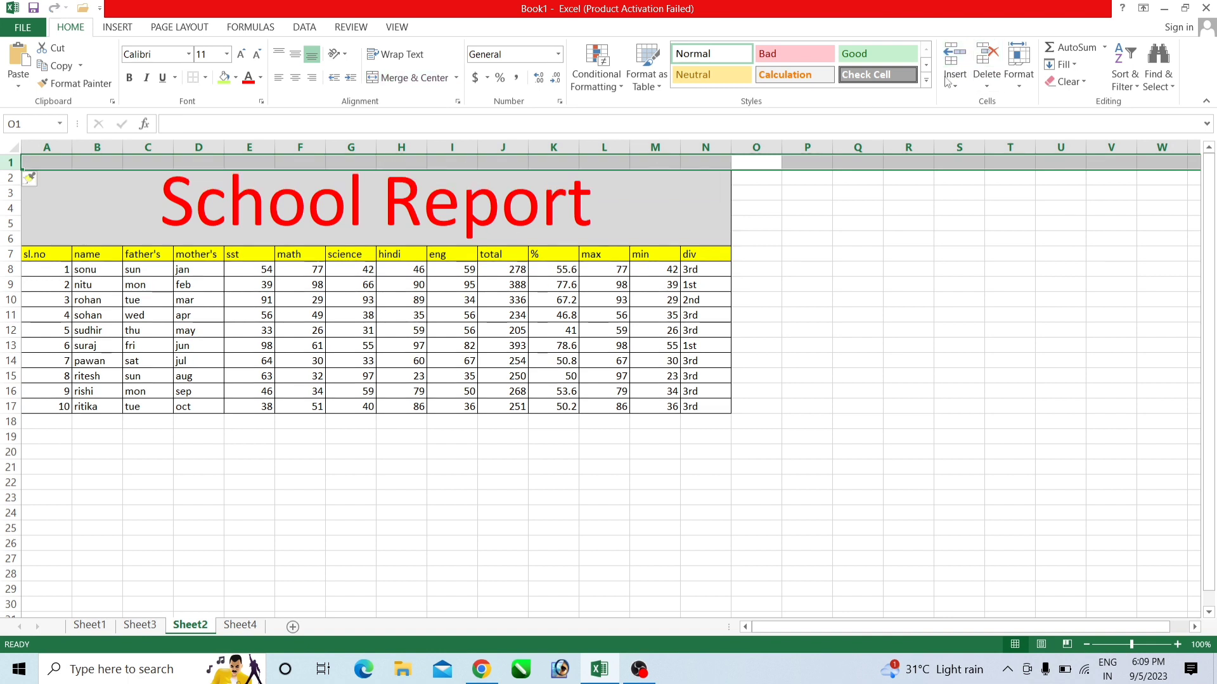
click(955, 63)
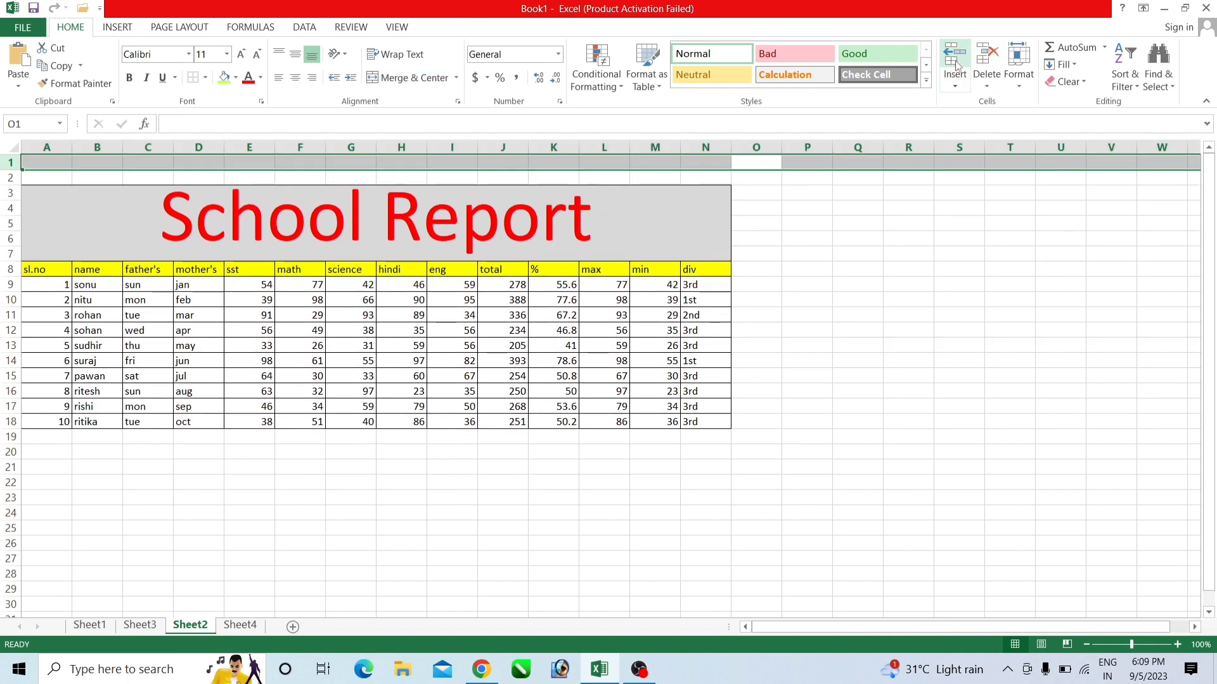
click(962, 63)
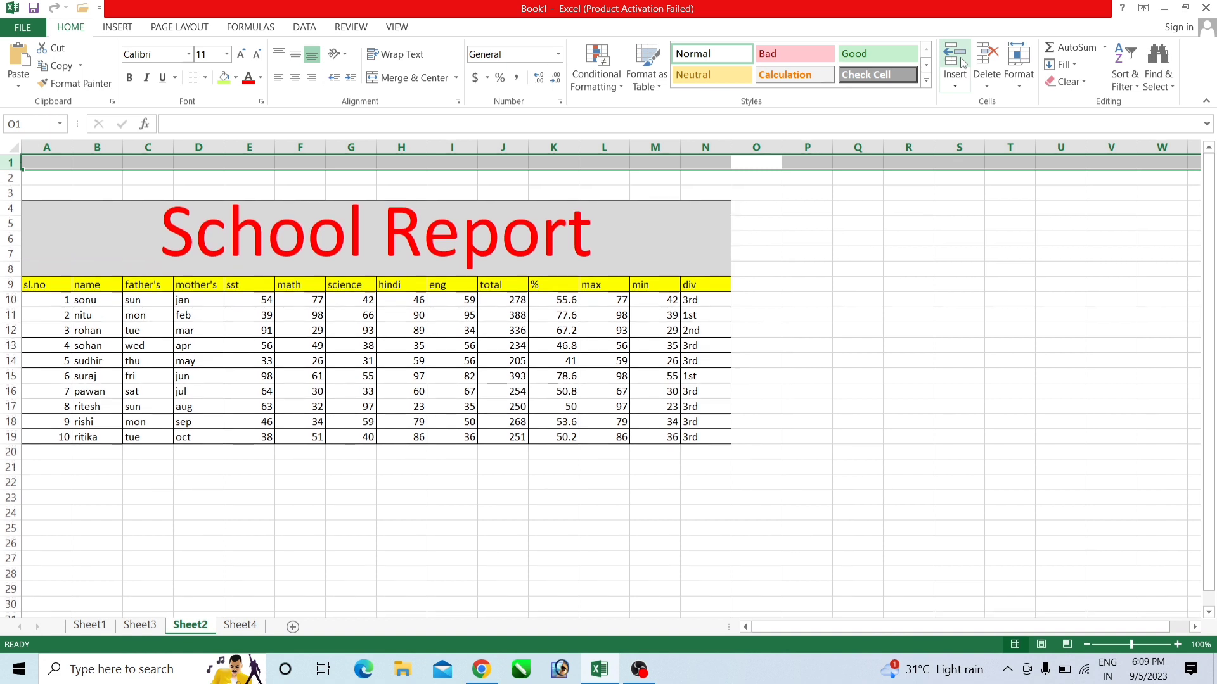
click(962, 63)
click(962, 63)
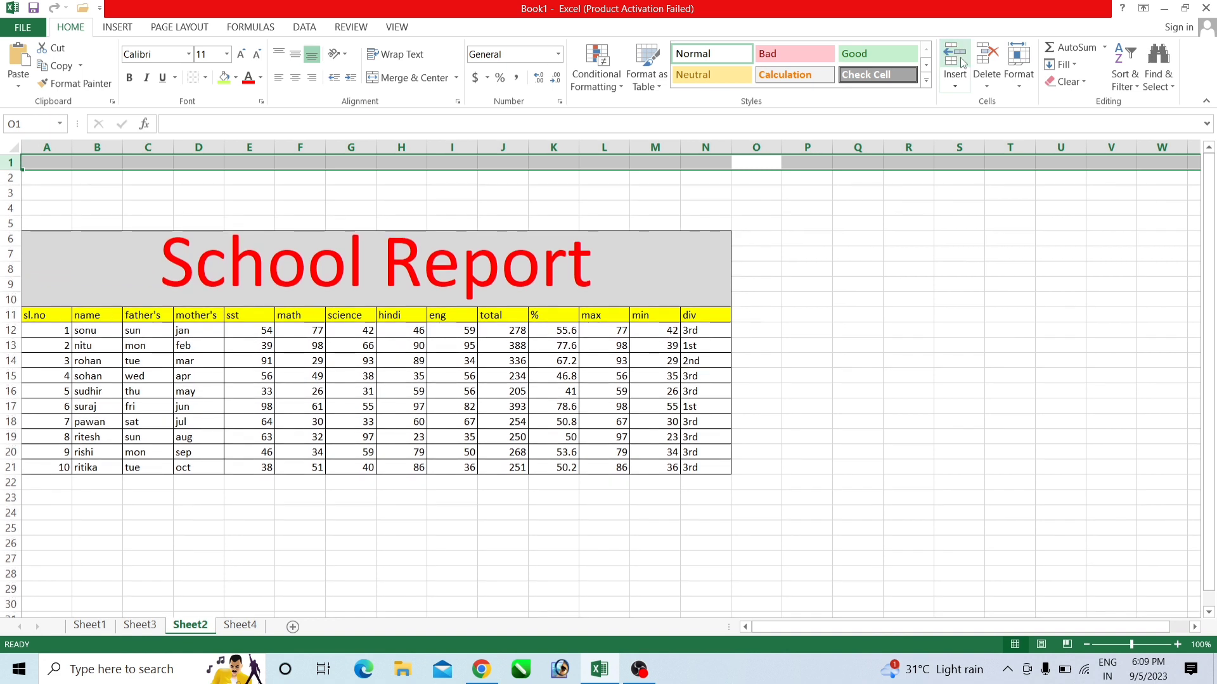
click(962, 63)
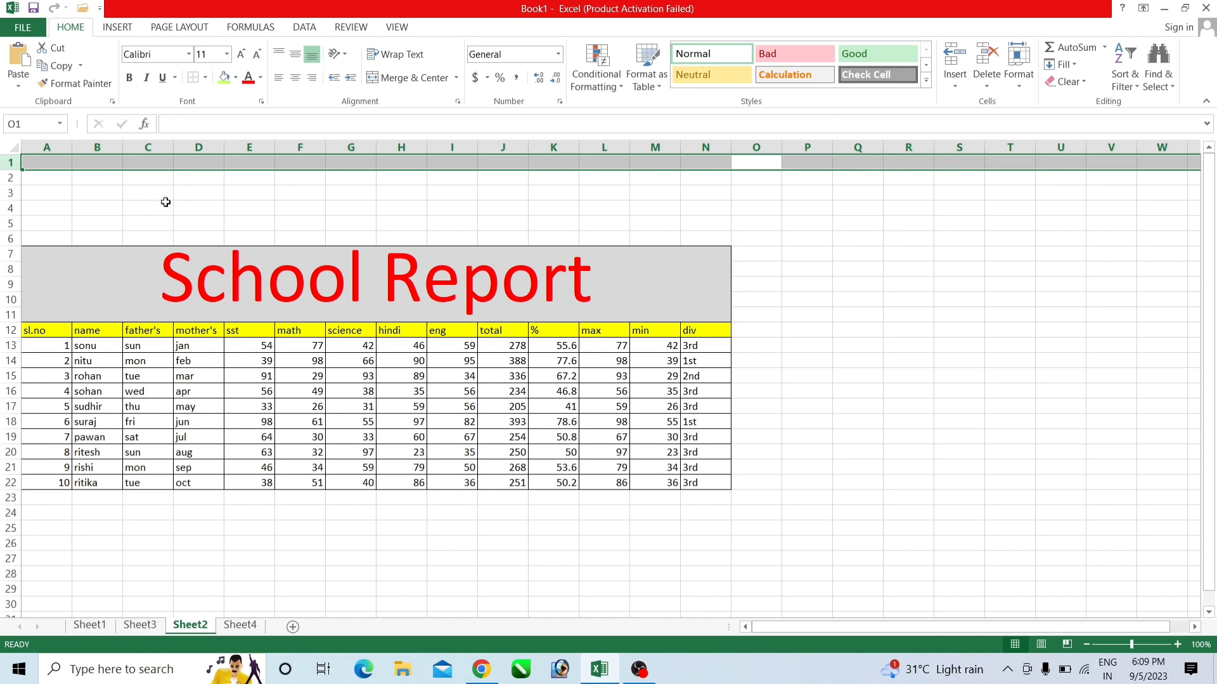
Step: Delete five of the blank rows above the School Report title
click(984, 53)
click(984, 53)
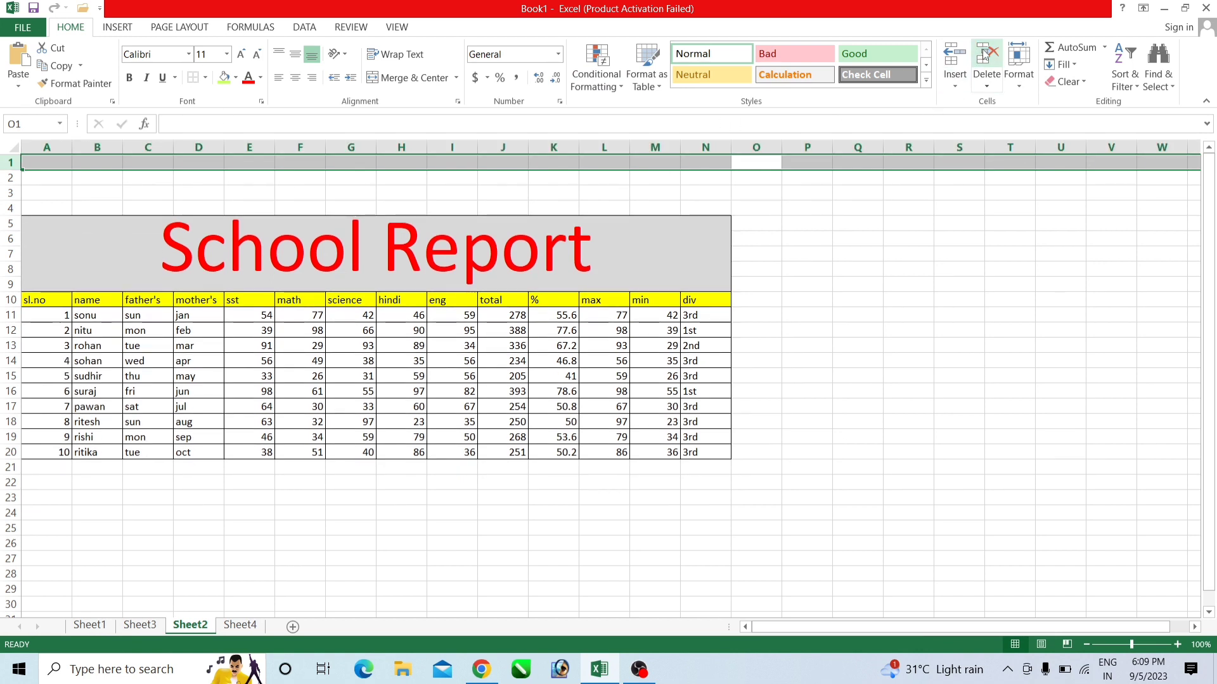
click(985, 53)
click(984, 54)
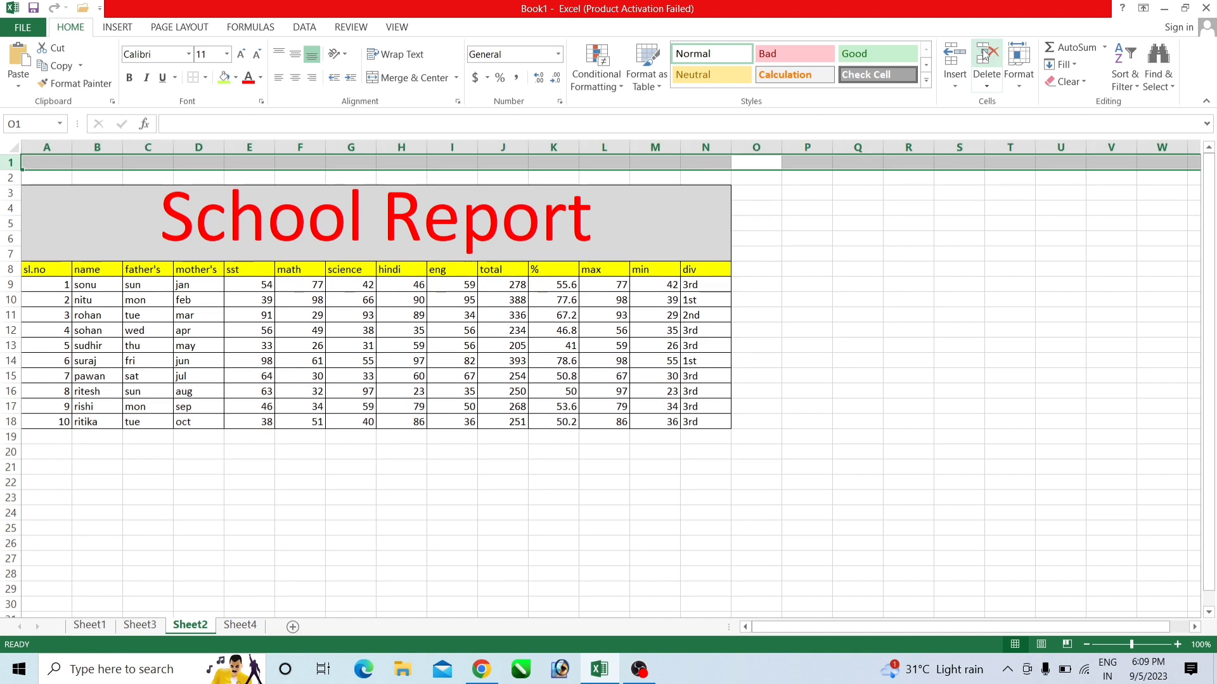
click(984, 53)
click(408, 483)
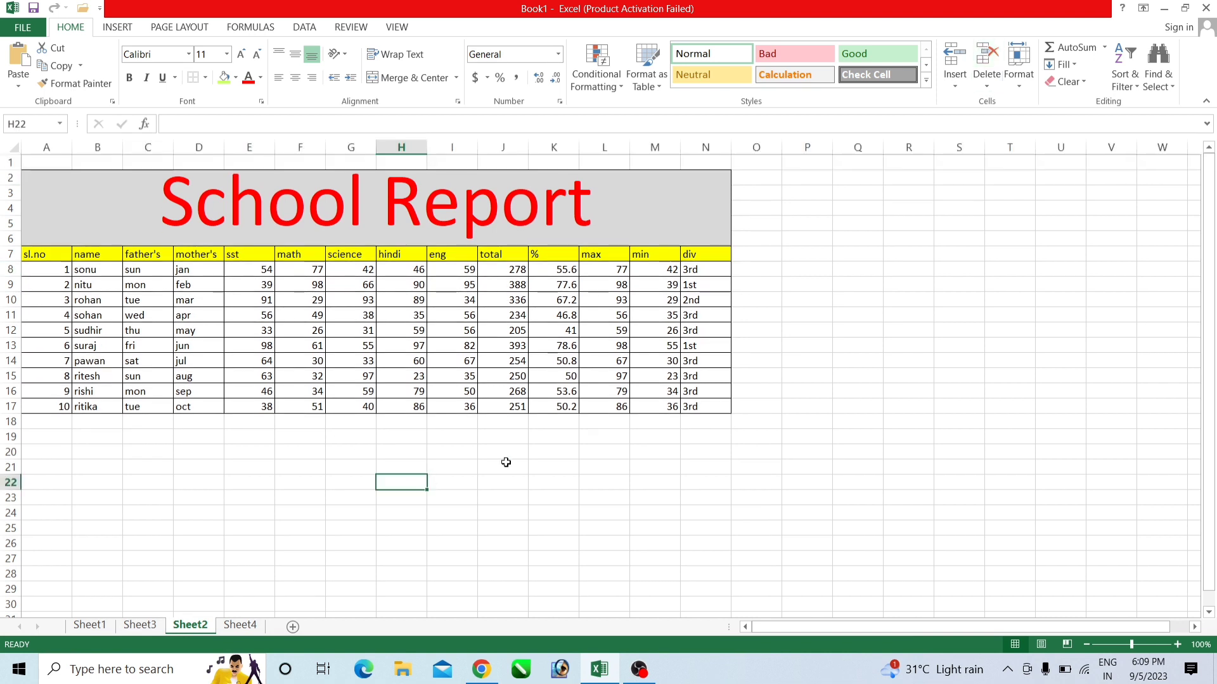
Step: Insert two more blank rows at row 1, above the School Report title
right_click(9, 164)
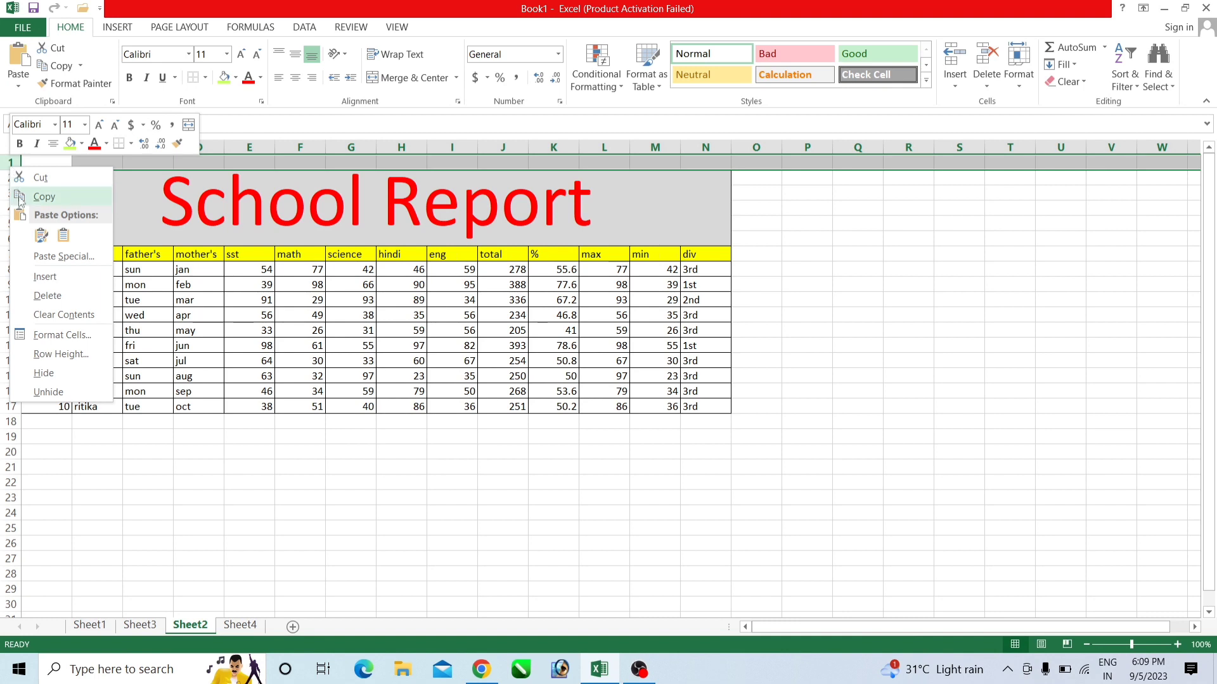
click(30, 278)
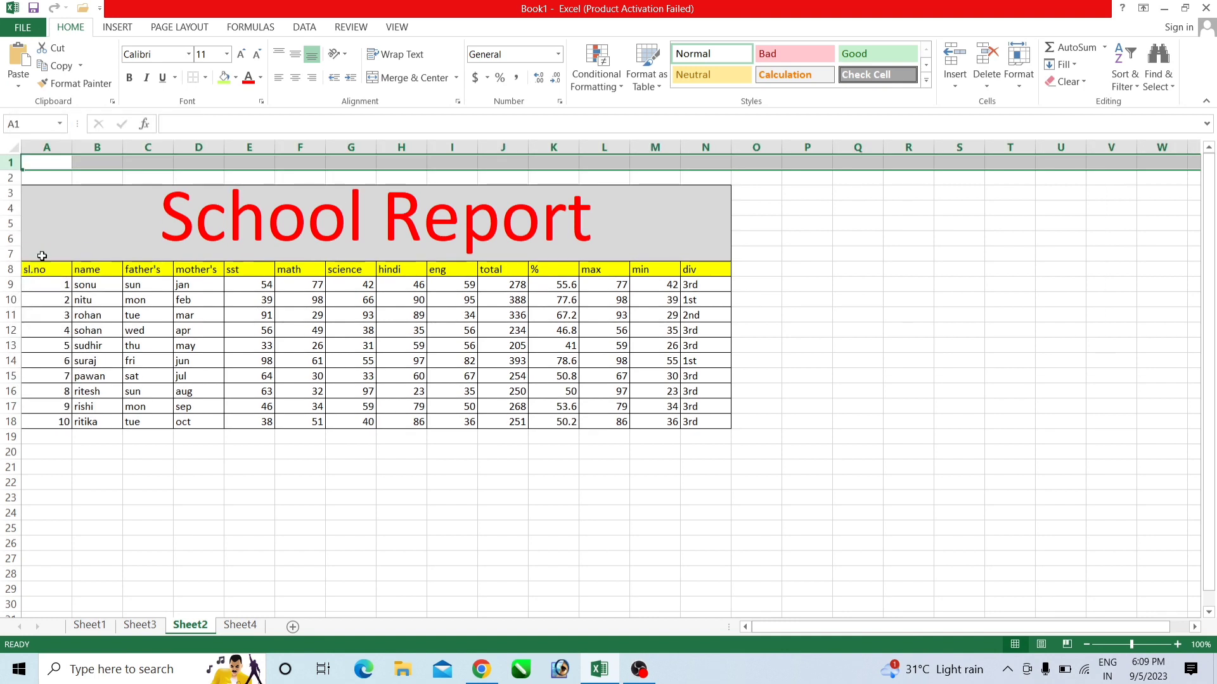
right_click(11, 165)
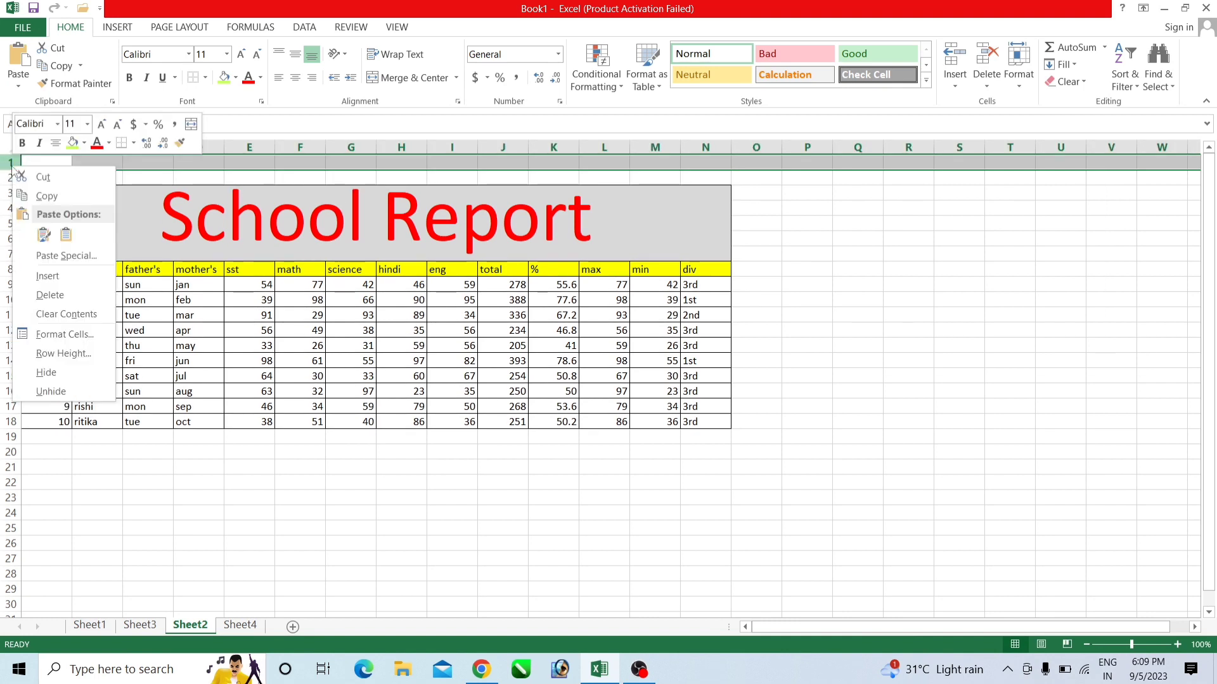
click(40, 277)
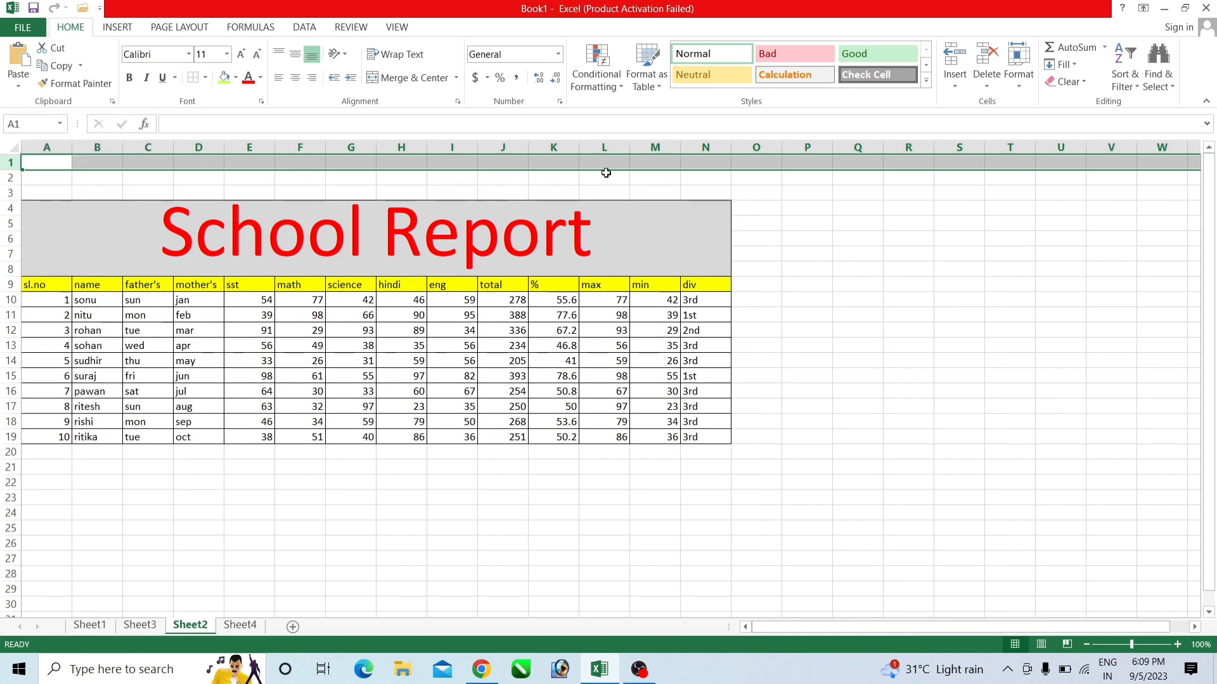
click(801, 437)
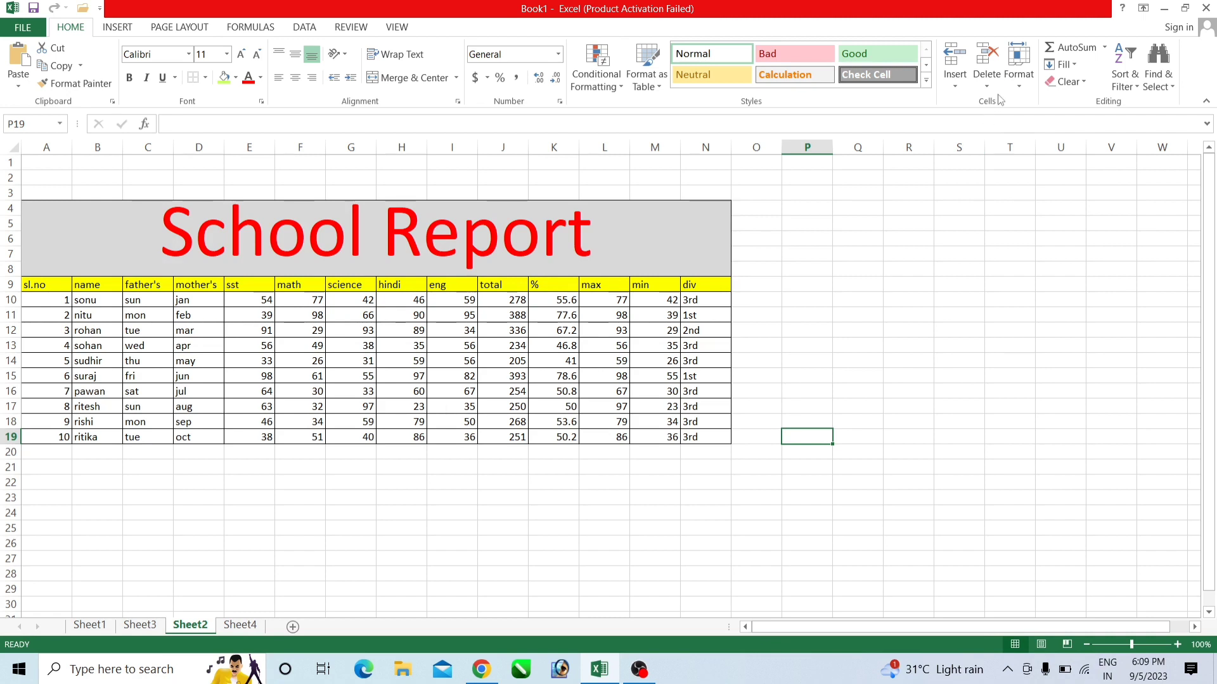
Step: Try to change the height of row 1 from cell A1
click(1030, 78)
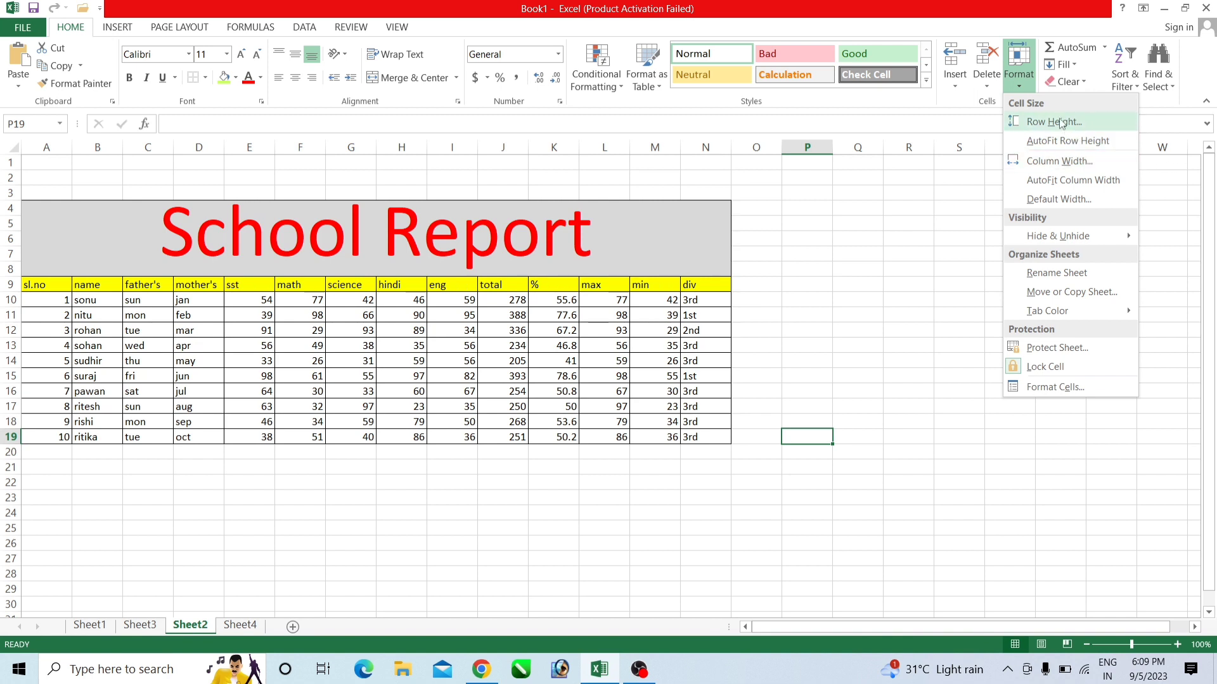
click(34, 166)
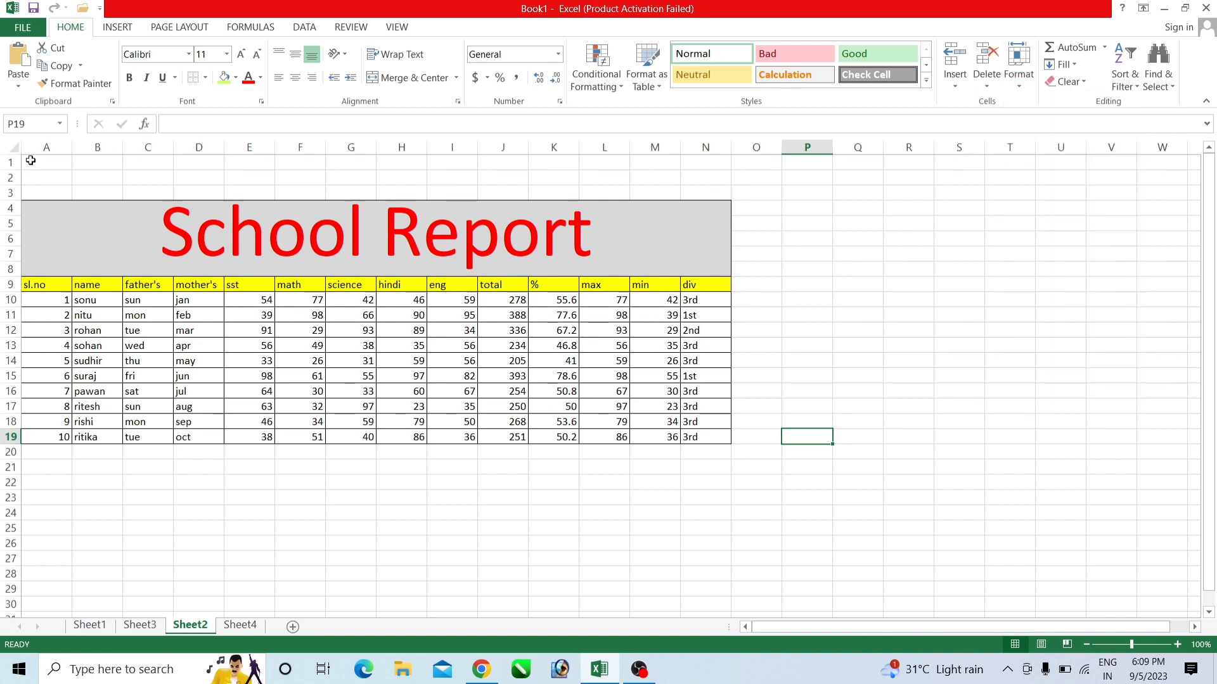
click(34, 162)
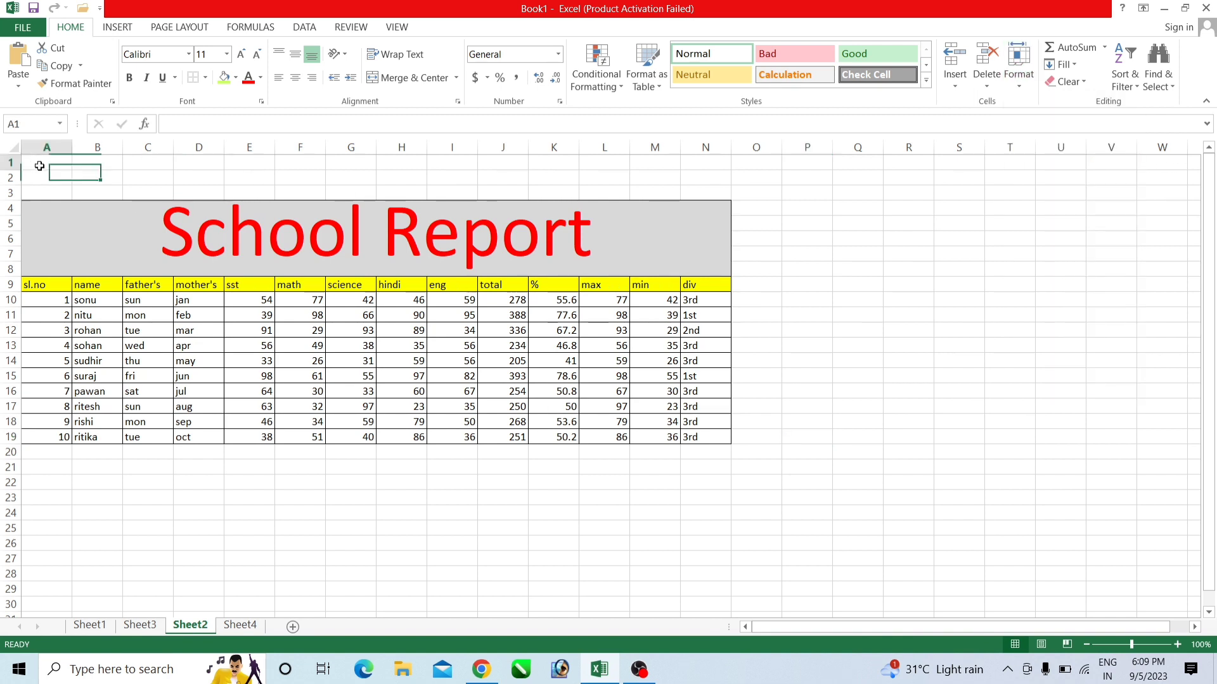
click(1018, 66)
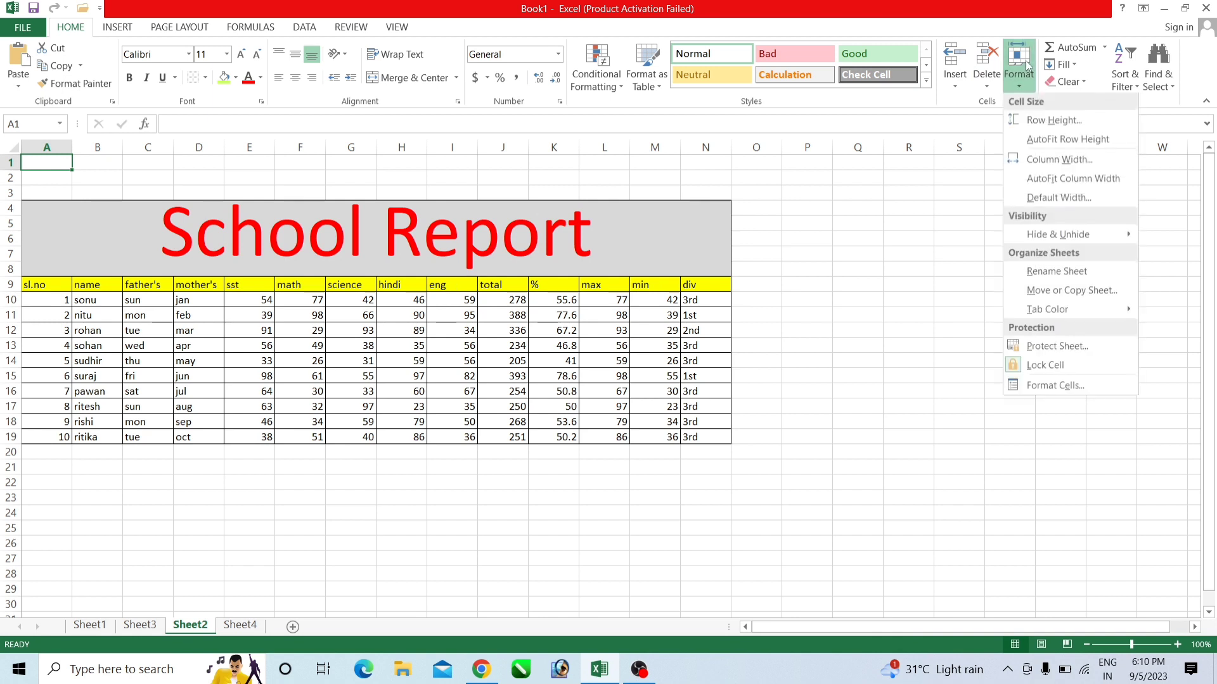
click(1037, 123)
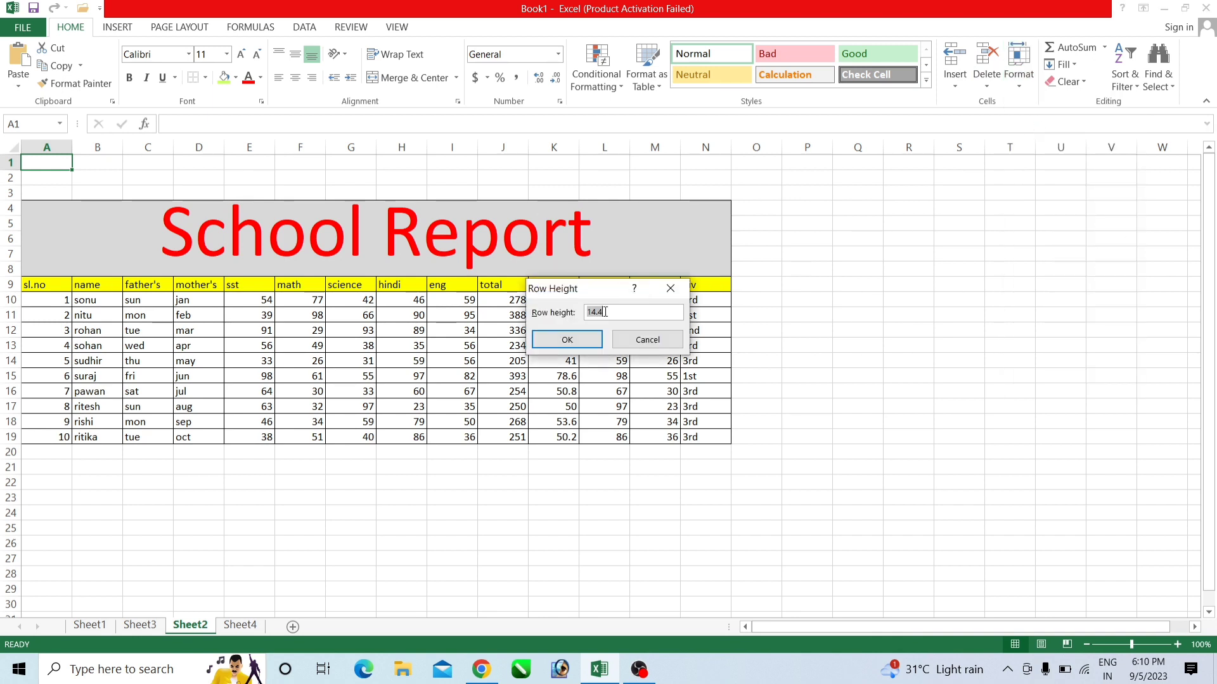
click(605, 313)
key(BackSpace)
click(576, 340)
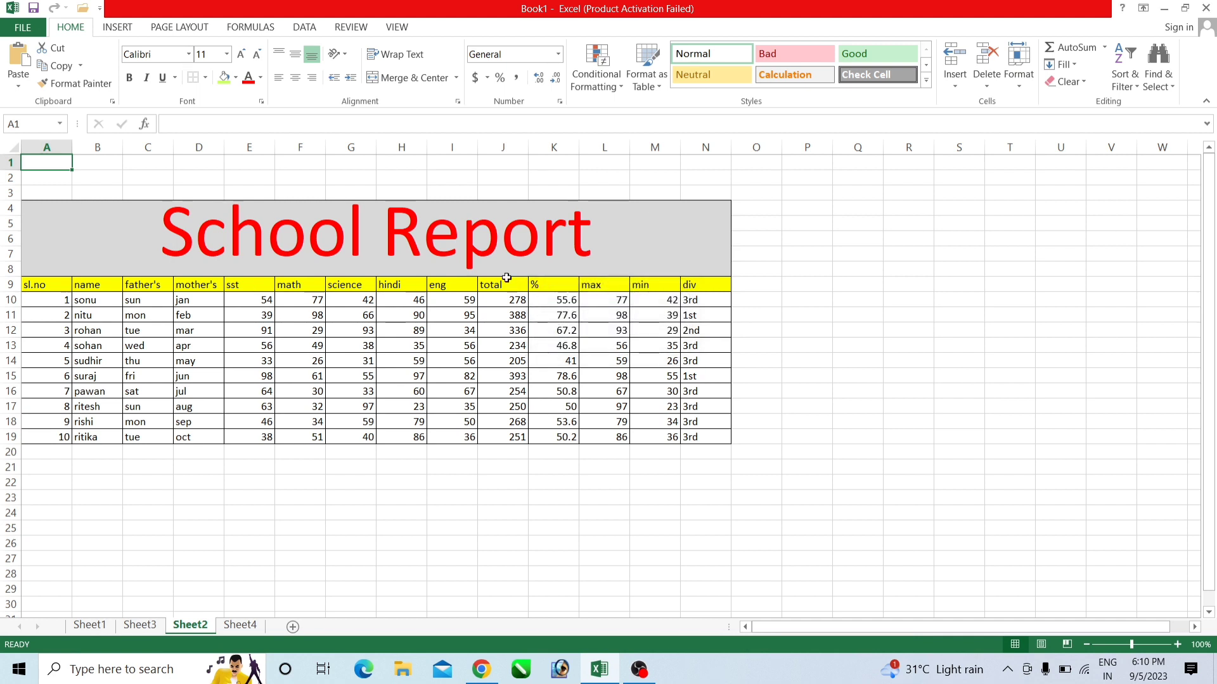
Step: Set the width of column A to 9.11
click(157, 175)
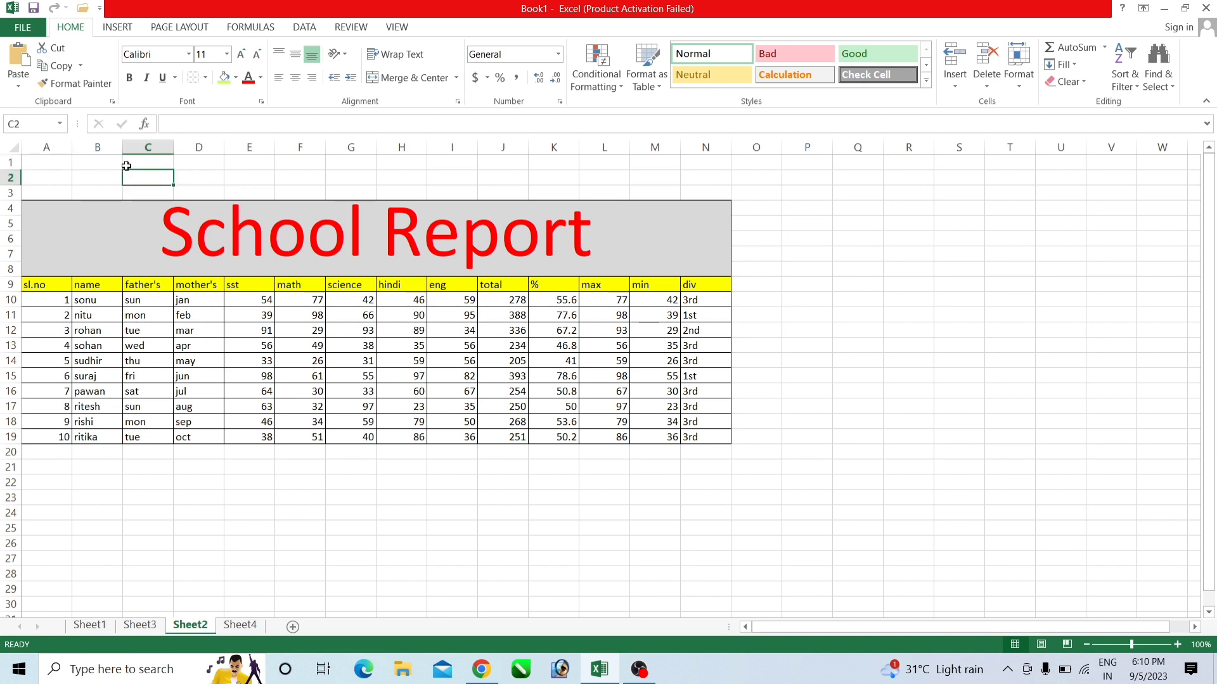
click(54, 162)
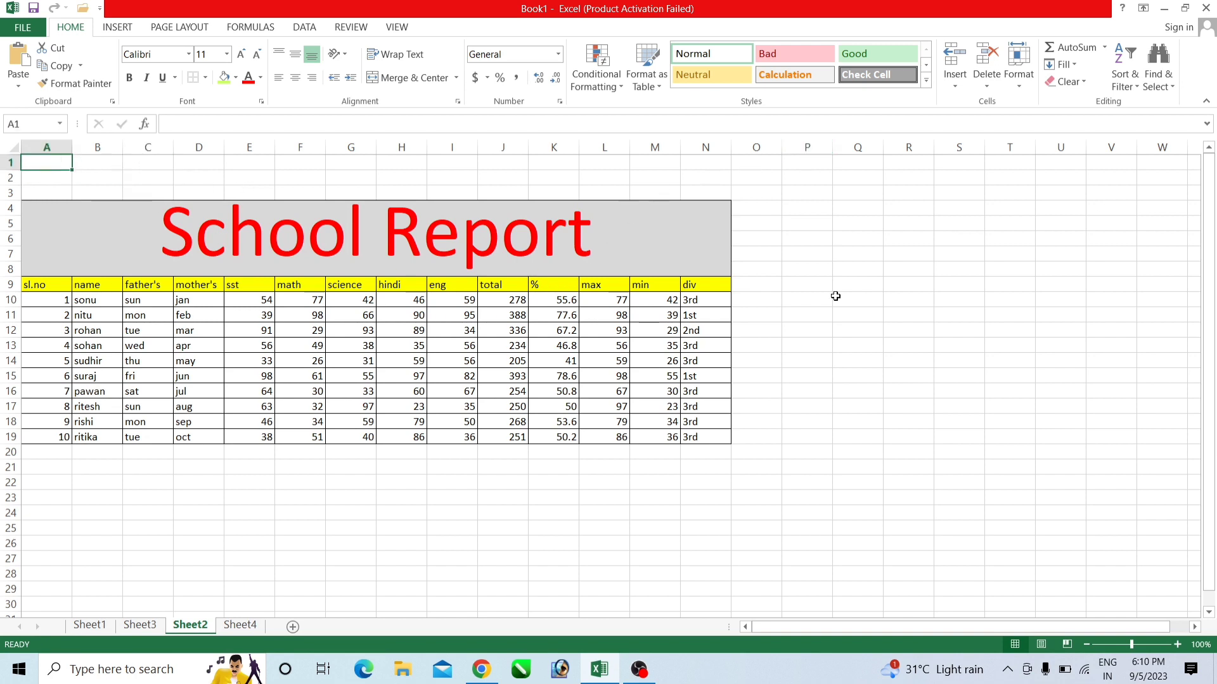
click(1018, 67)
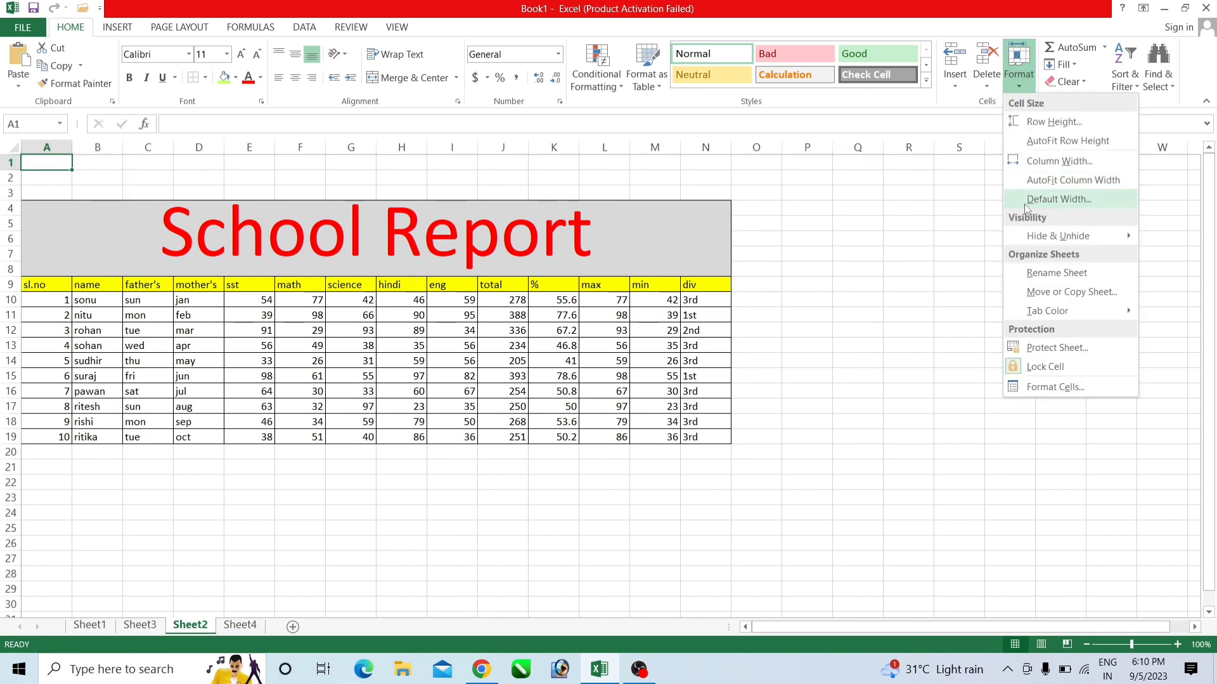
click(1038, 165)
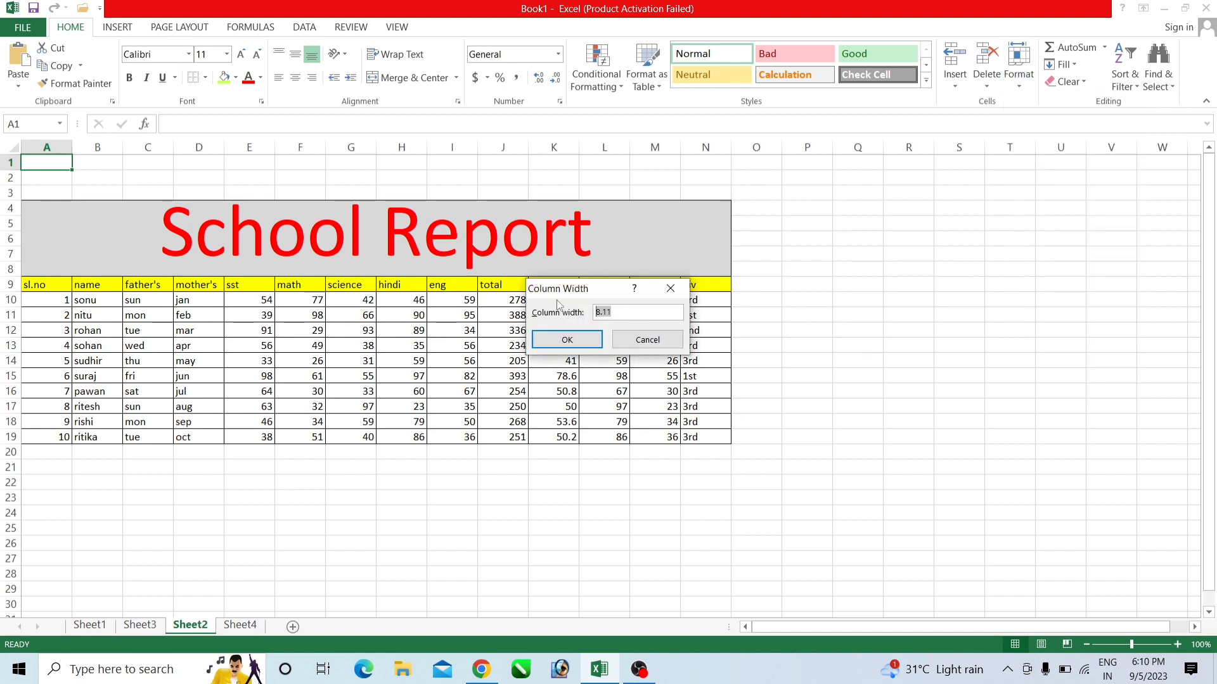
text(9)
click(566, 340)
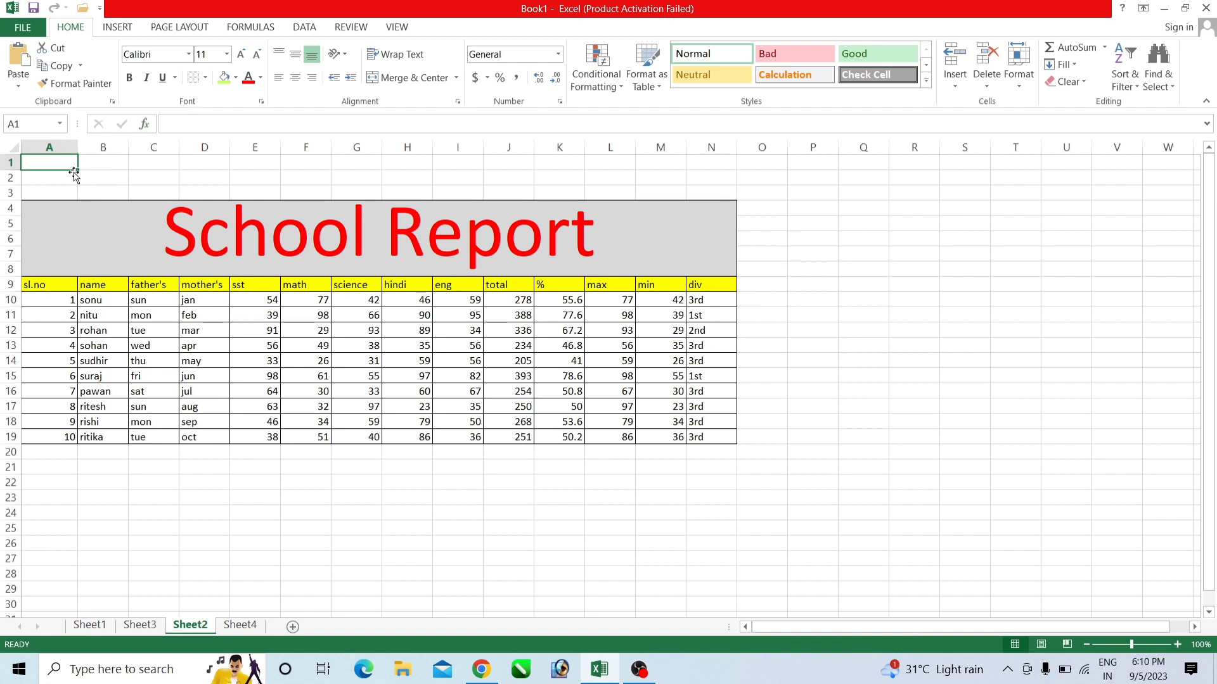
Step: Widen column A to 20.20
click(1010, 75)
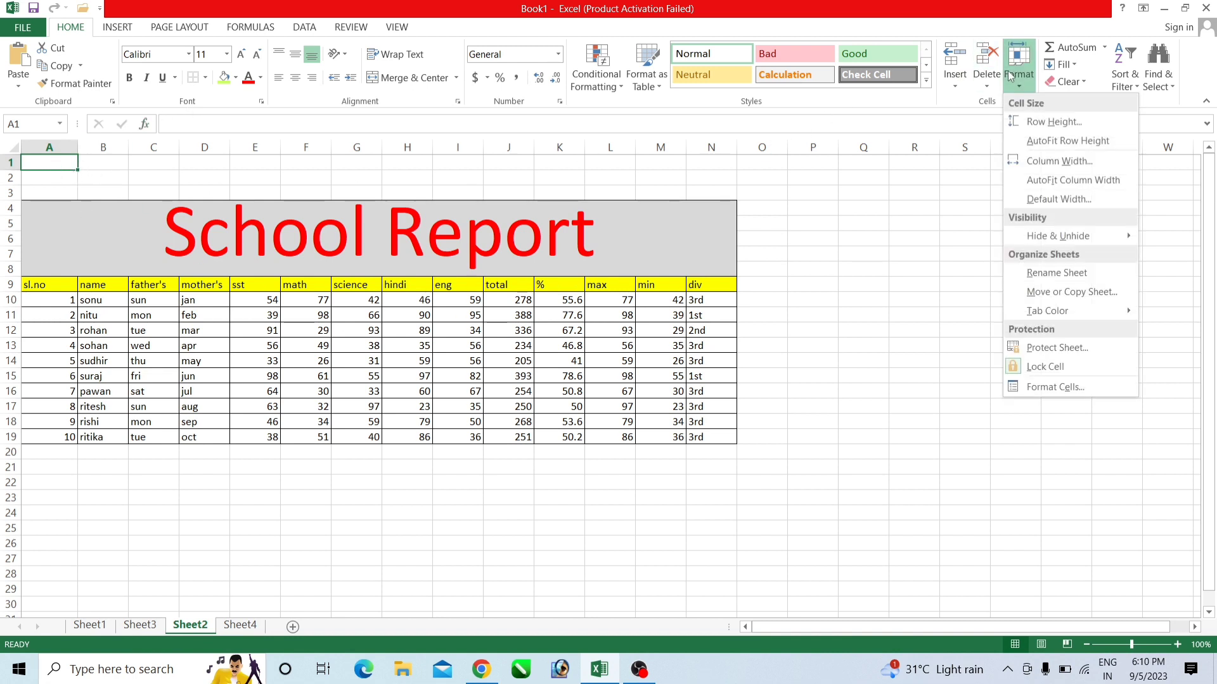
click(1040, 162)
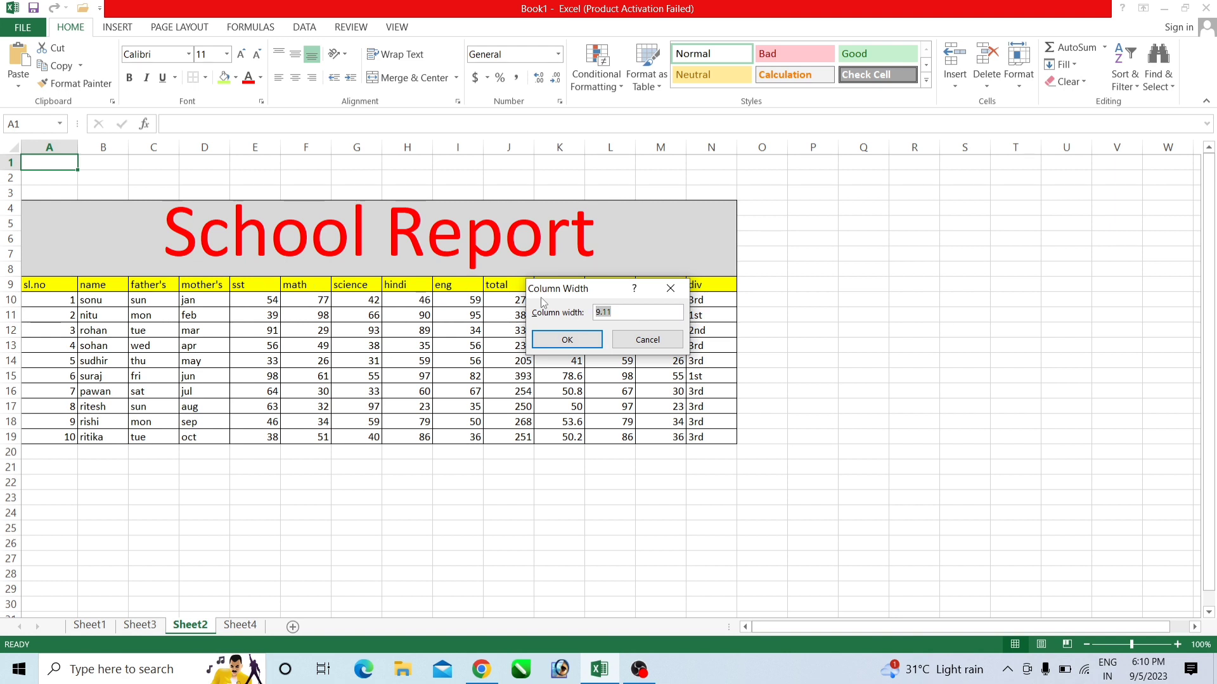
text(20.20)
click(567, 341)
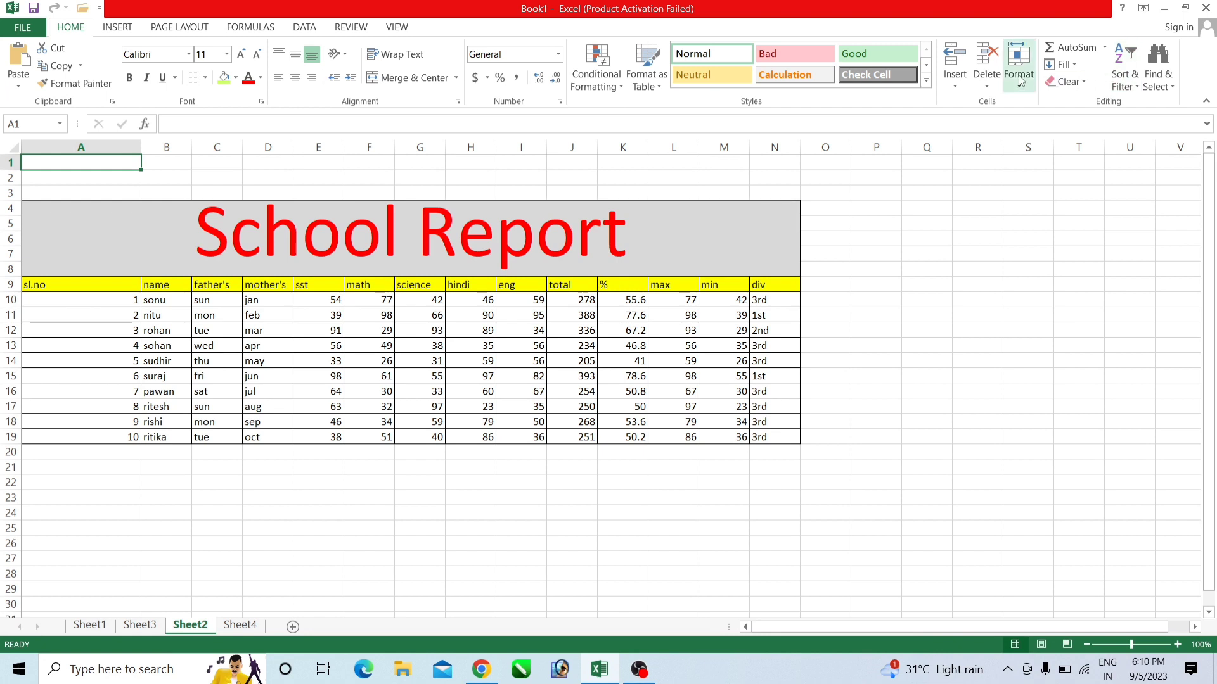
Step: Look at the sheet protection options and close them without protecting the sheet
click(1021, 43)
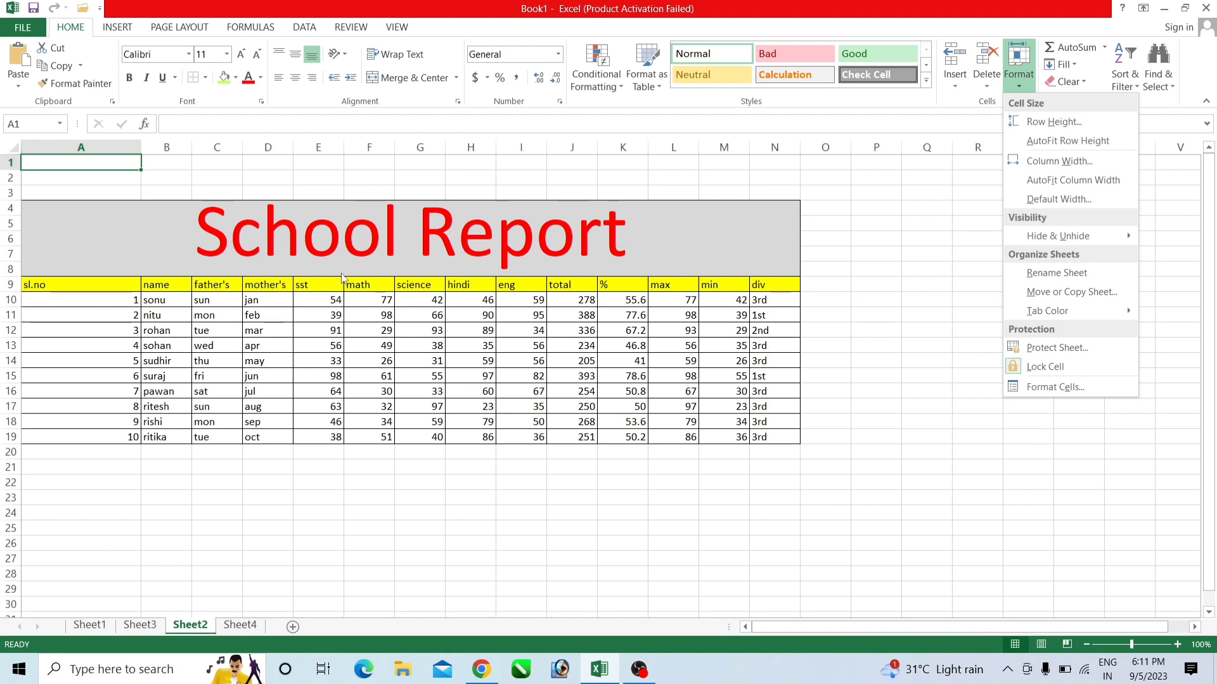
click(1043, 348)
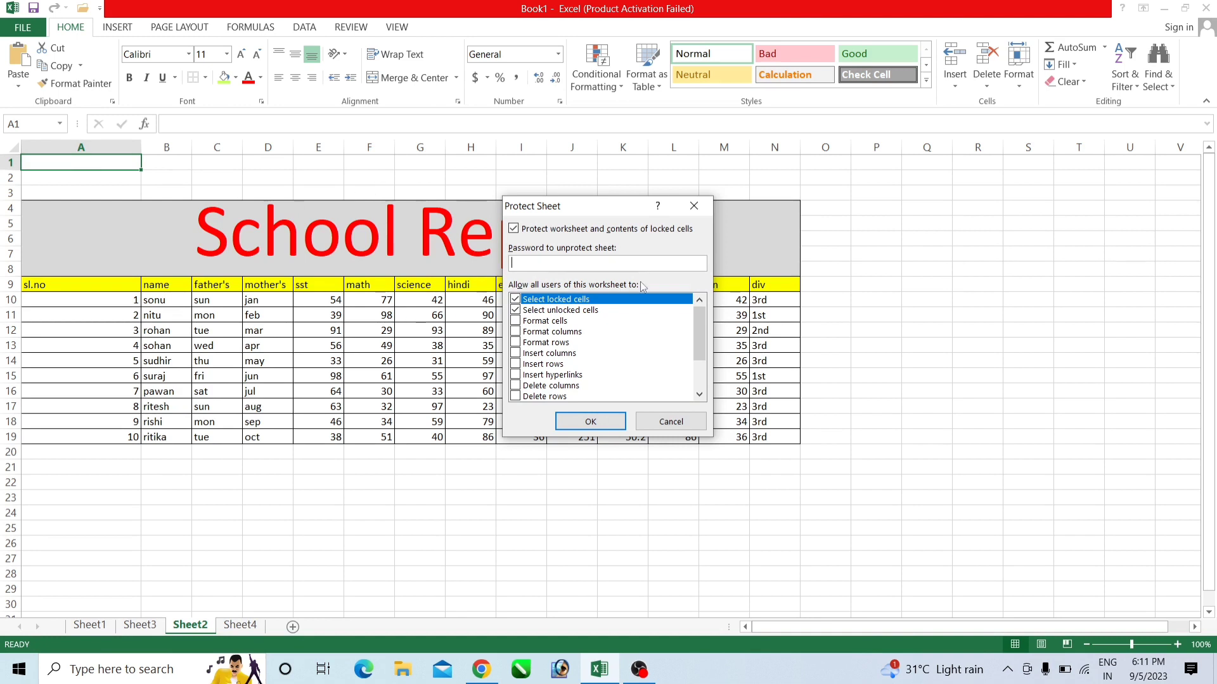
click(695, 211)
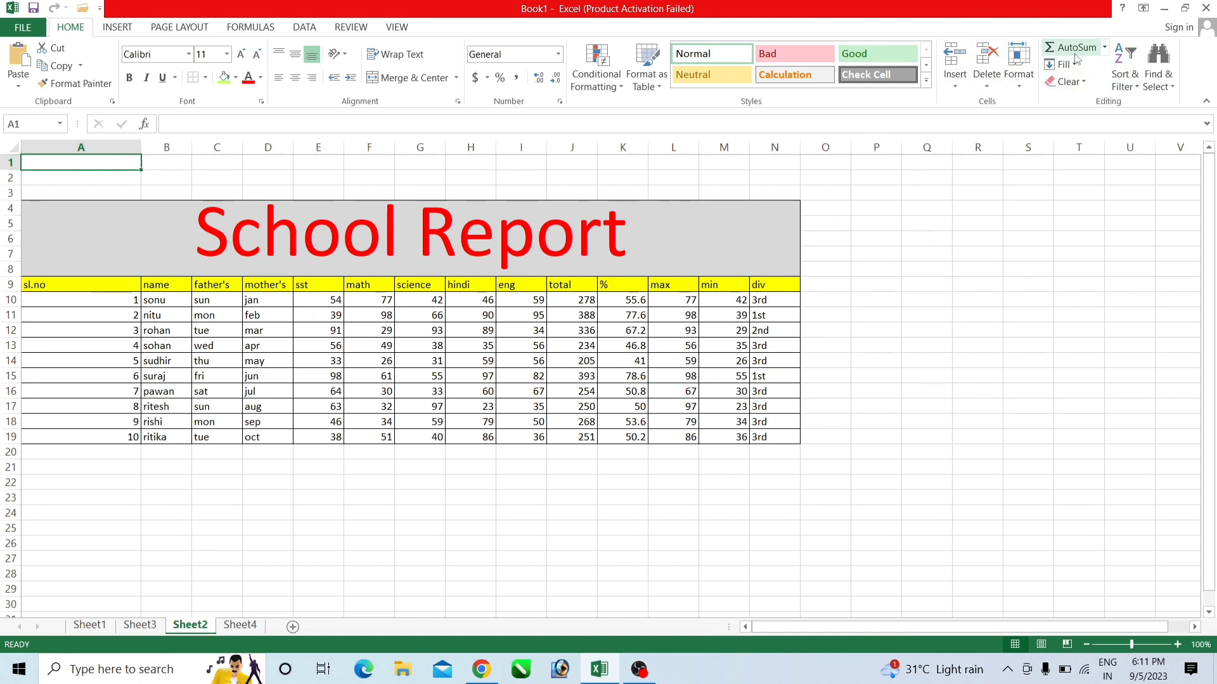
Step: Undo both column A width changes and the last blank row insertion above the School Report title
scroll(858, 231, down, 3)
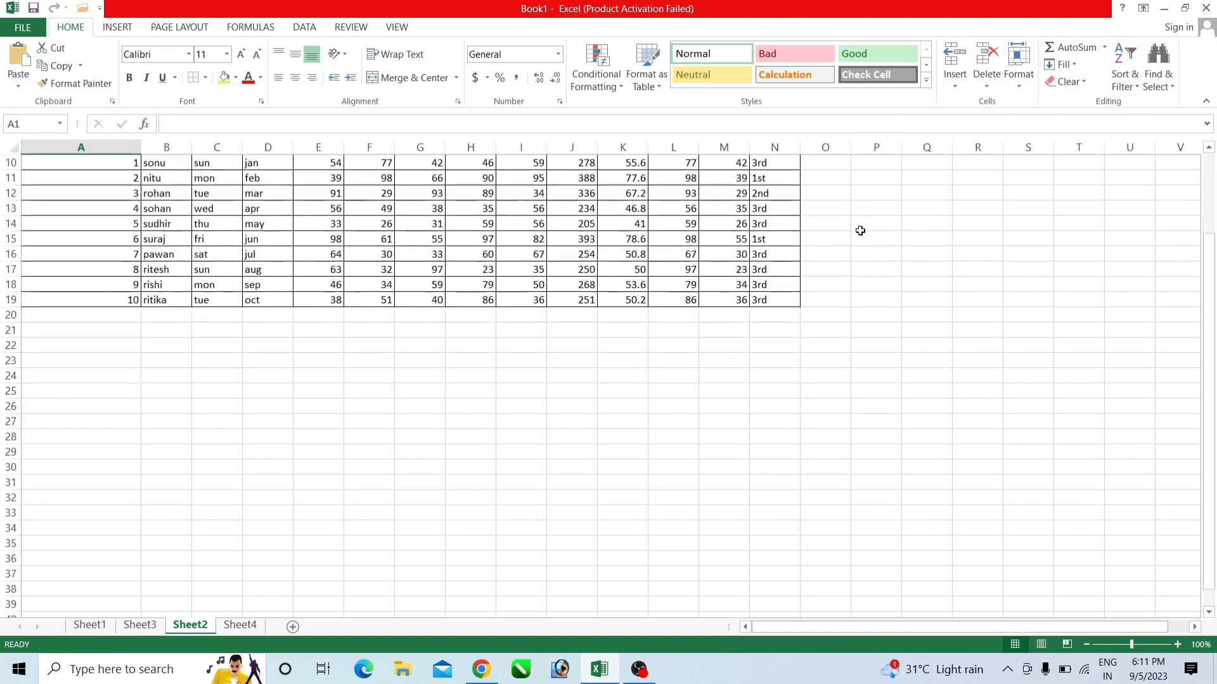
scroll(856, 204, up, 3)
key(ctrl+z)
key(ctrl+z)
key(ctrl+z)
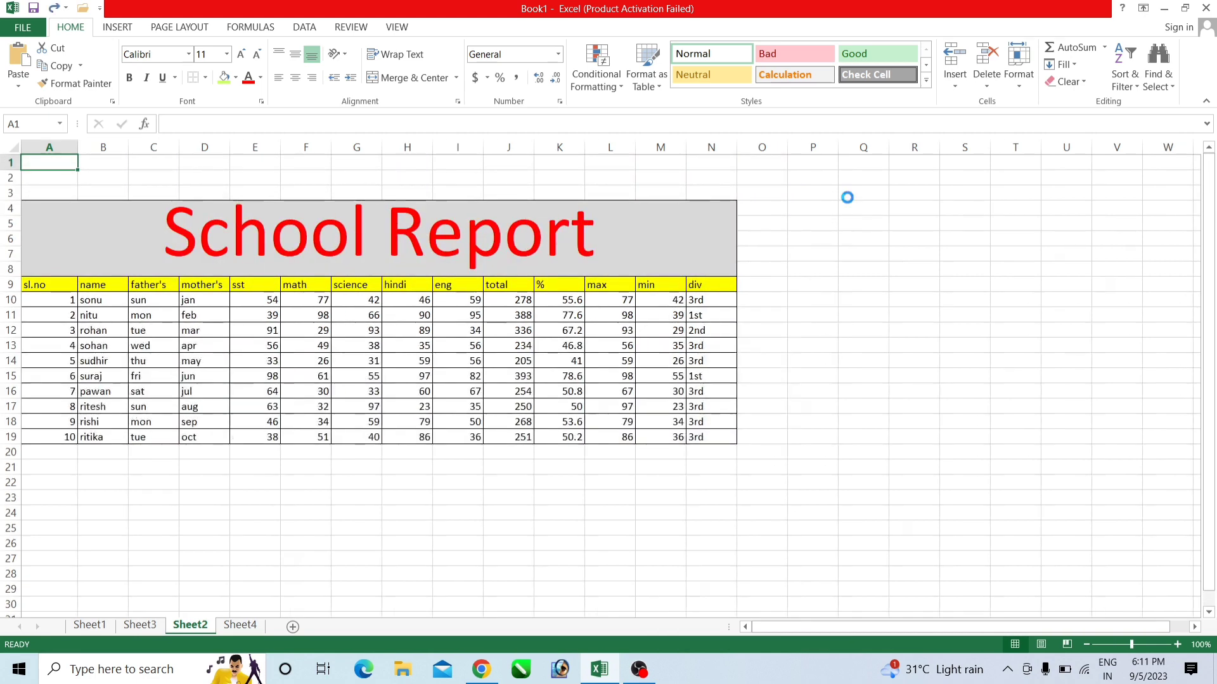
key(ctrl+z)
key(ctrl+z)
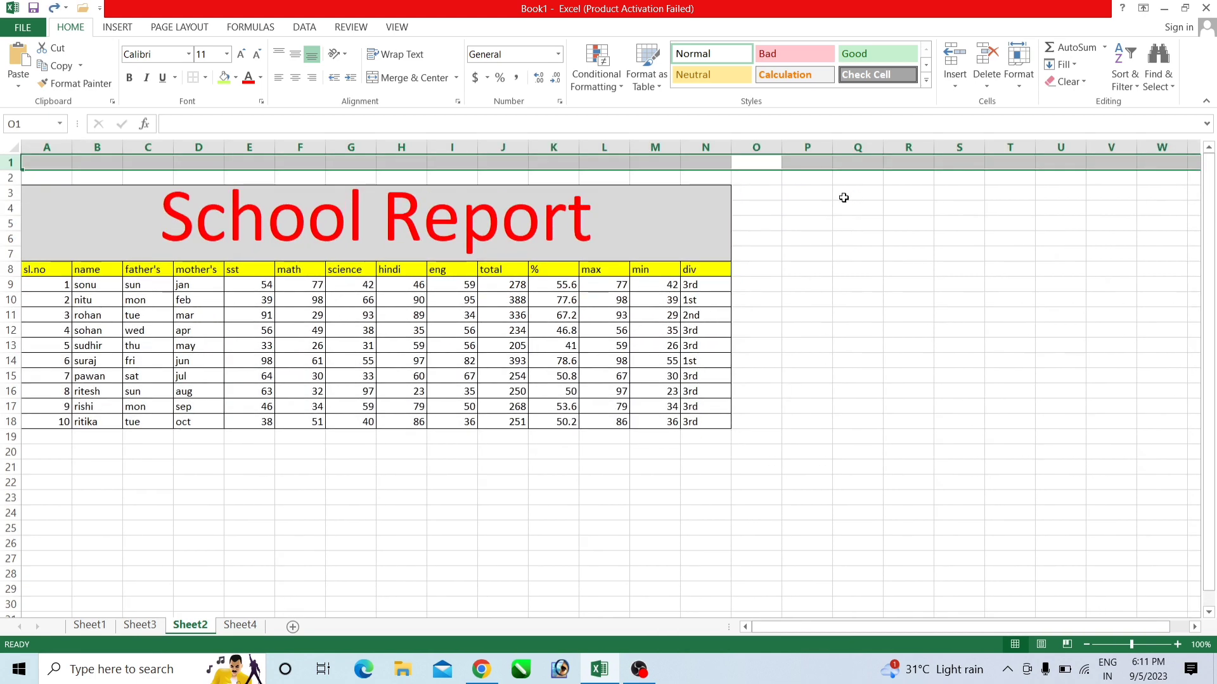
Step: Enter 12, 585, 24 and 214 across cells J22 to M22, below the report table
click(841, 254)
scroll(848, 241, down, 4)
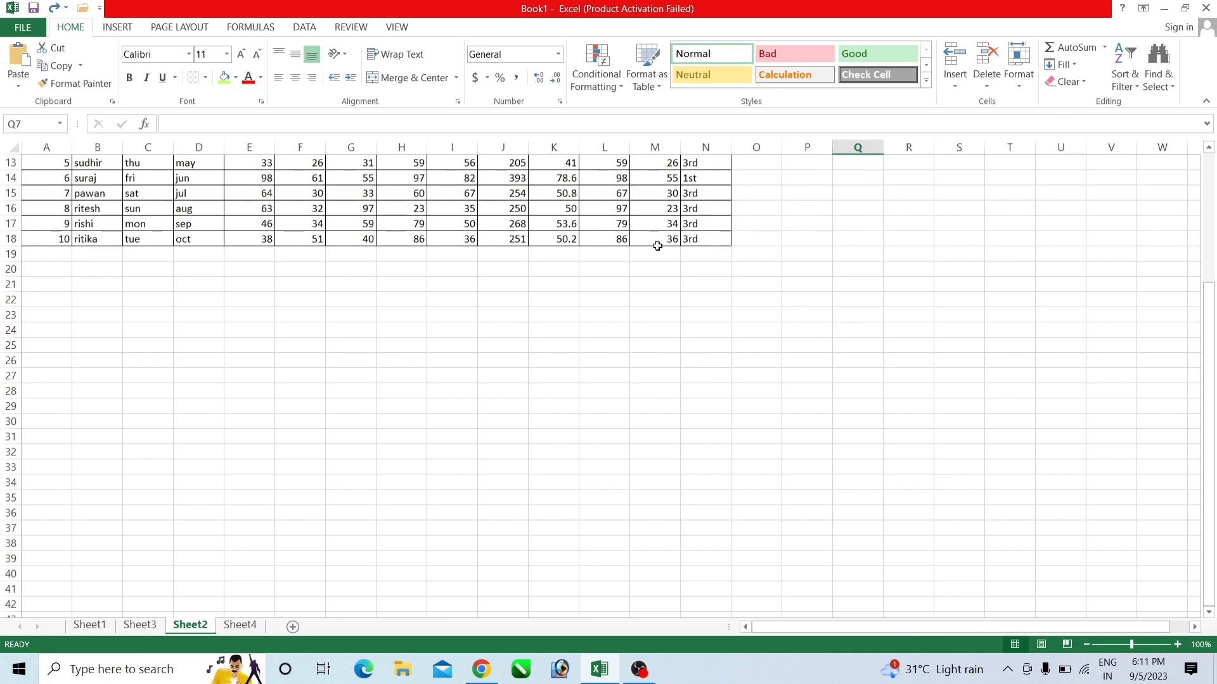
drag(504, 299, 723, 389)
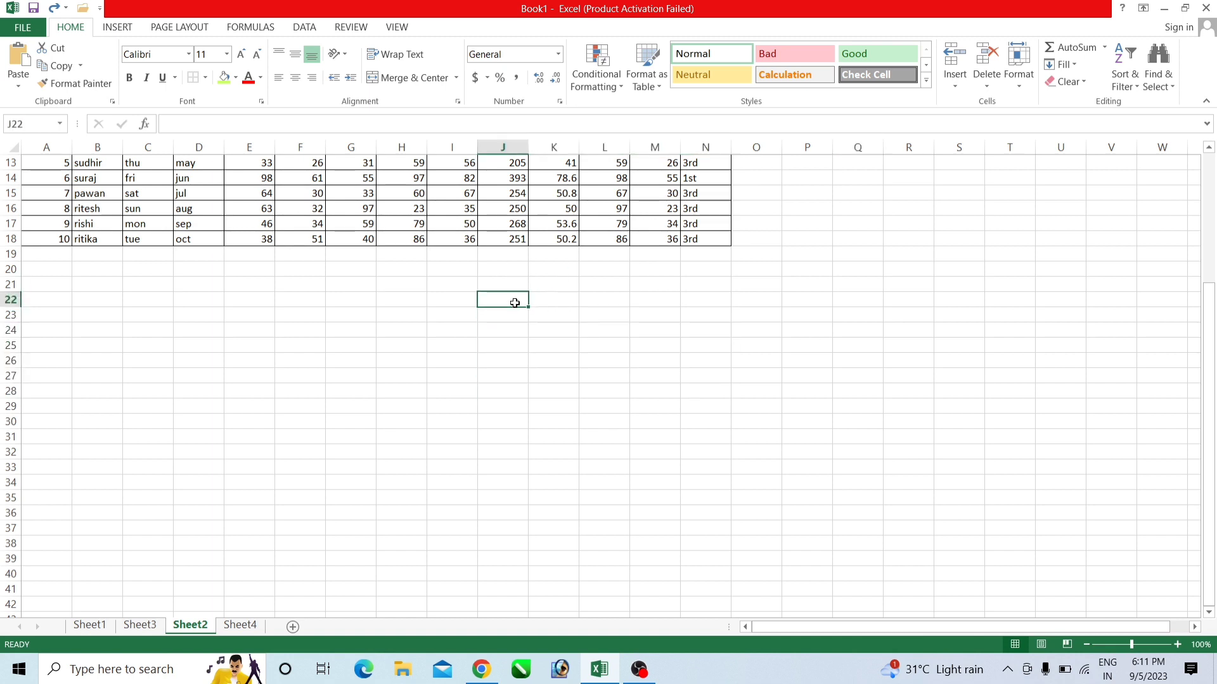
text(12)
key(Tab)
text(585)
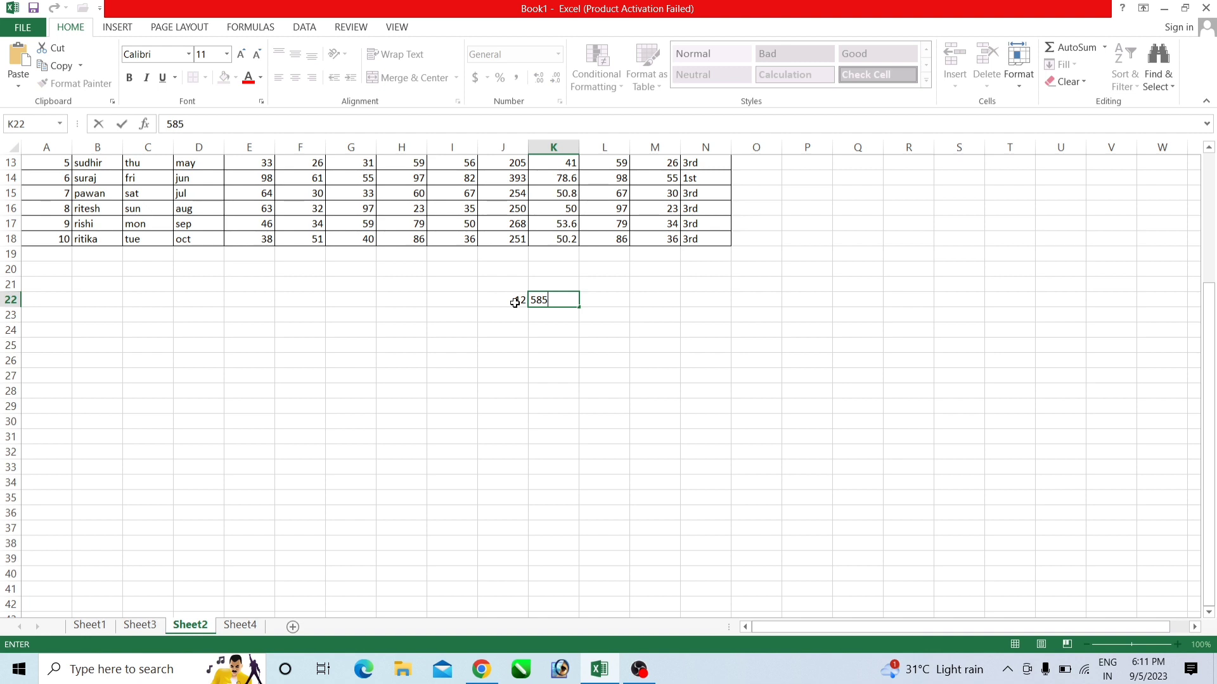
key(Tab)
text(24)
key(Tab)
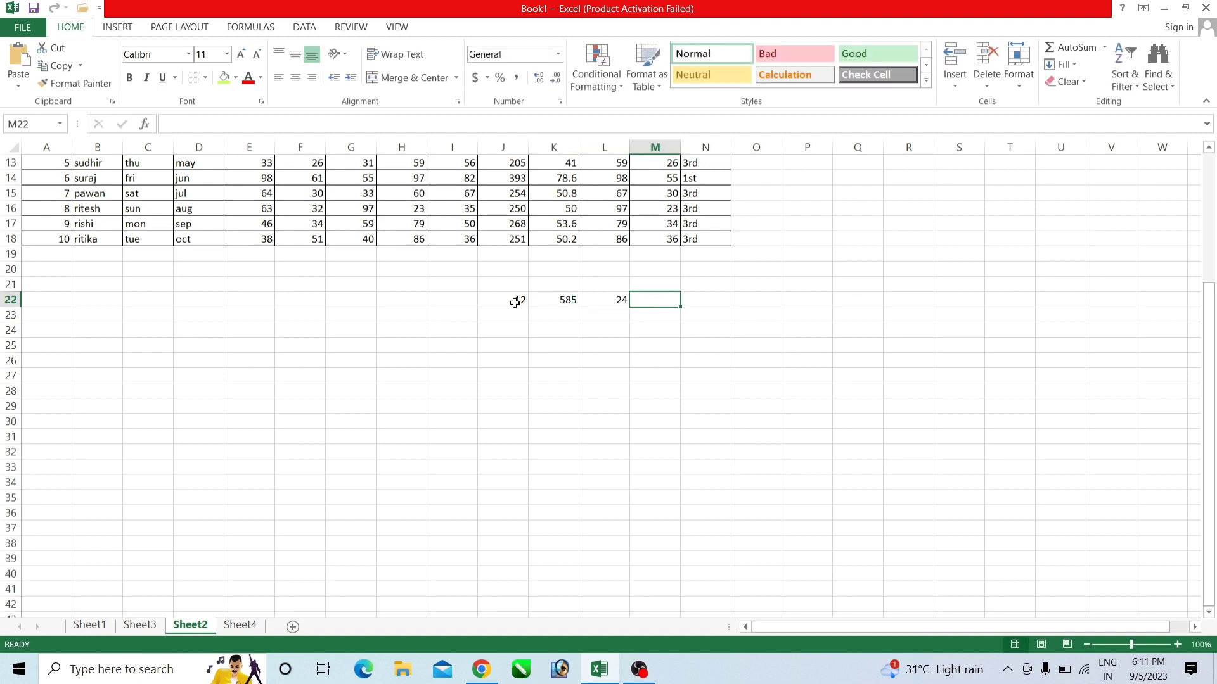
text(214)
key(Tab)
Step: Fill row 23 below the new numbers with 41 in J23 and K23, and 45 in L23, M23 and N23
key(Down)
text(45)
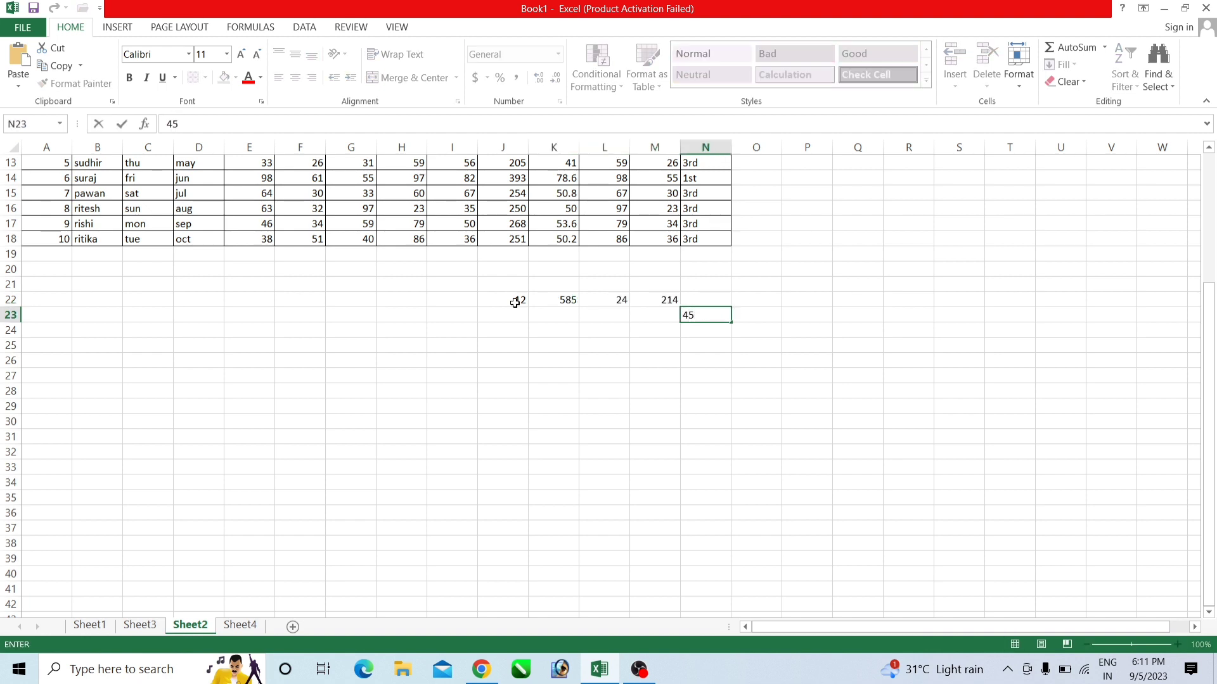
key(Left)
text(45)
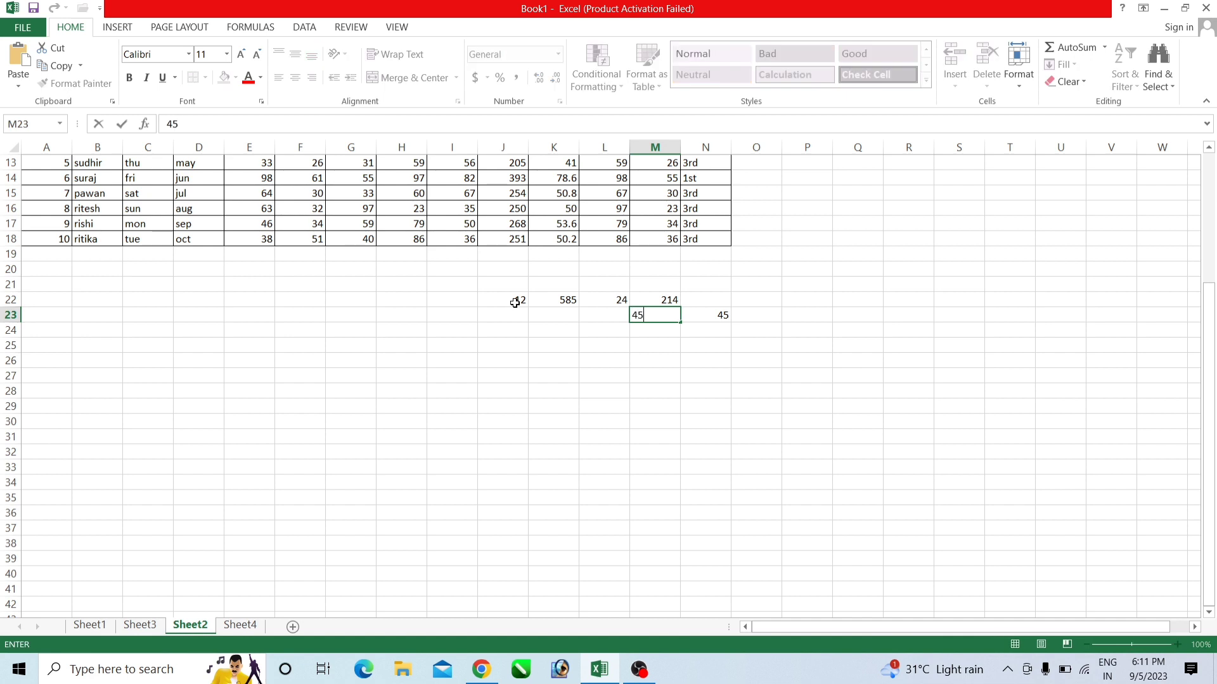
key(Left)
text(45)
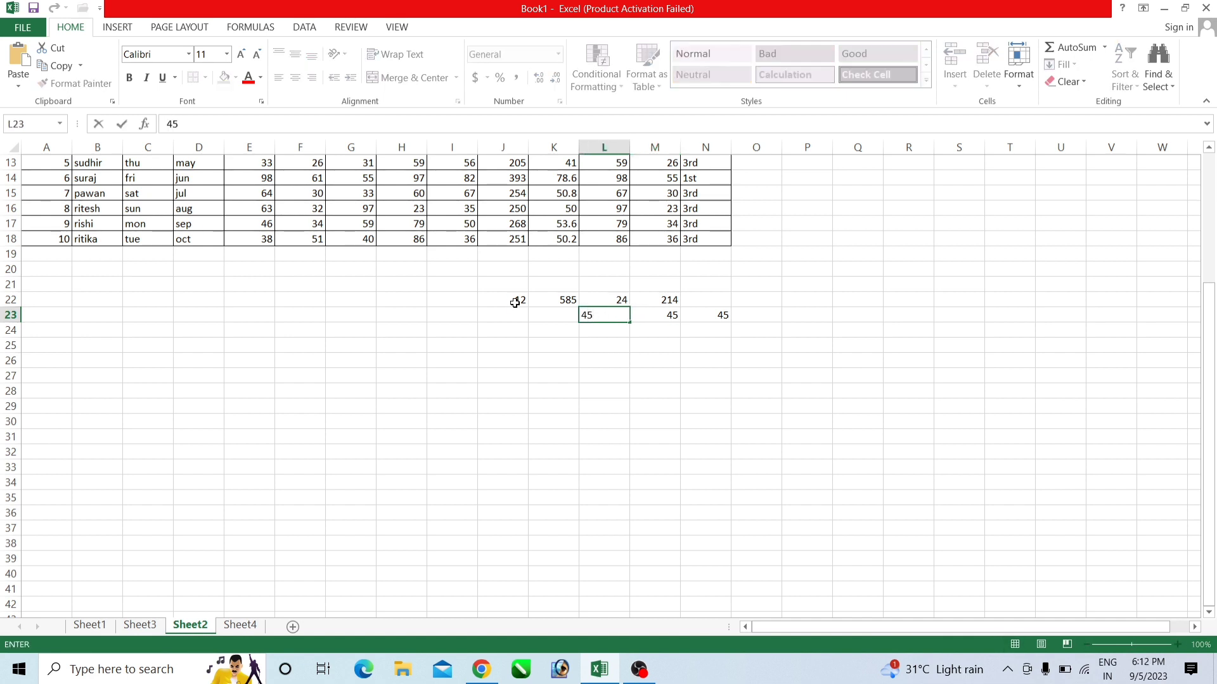
key(Left)
text(41)
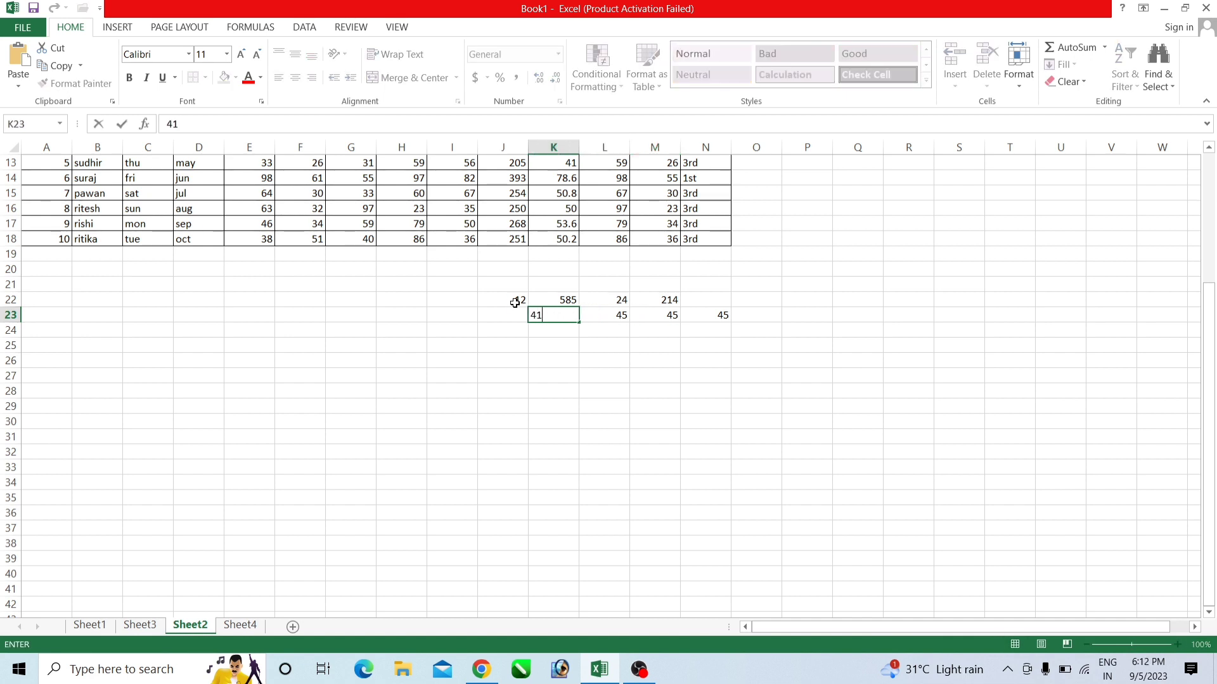
key(Left)
text(41)
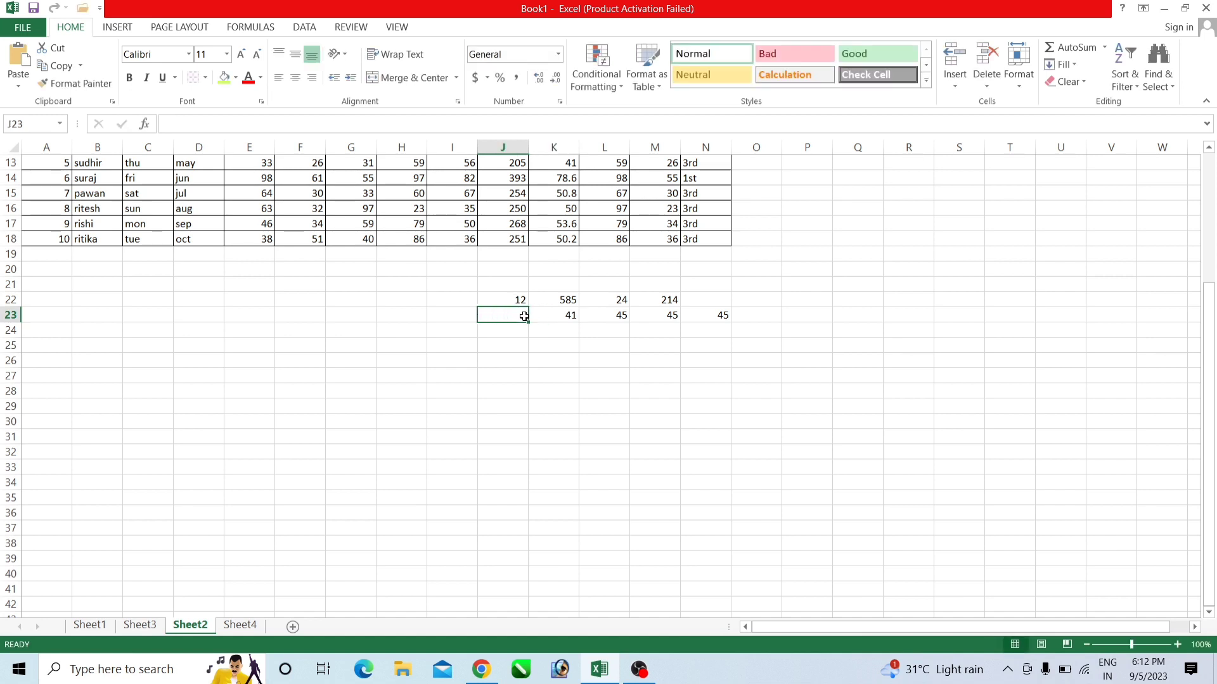
Step: Enter 1 in cells J24 and J25, and 2 in cells K24 and K25
drag(509, 342, 514, 334)
text(1)
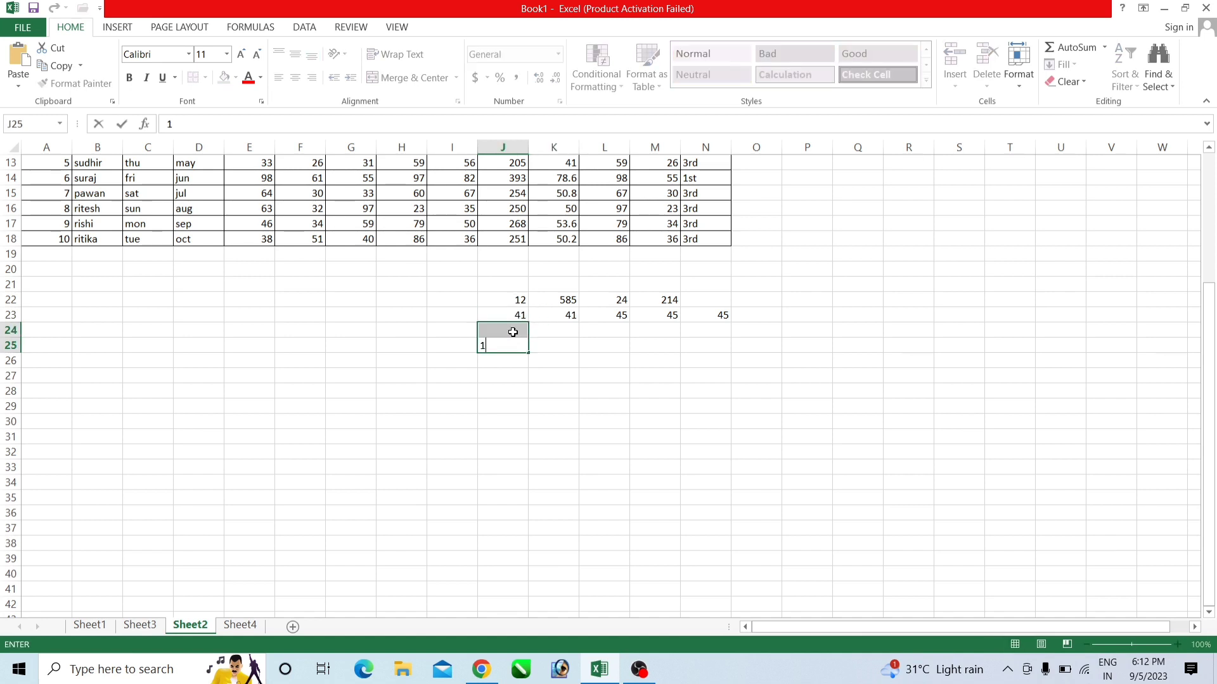
click(516, 330)
text(1)
click(557, 331)
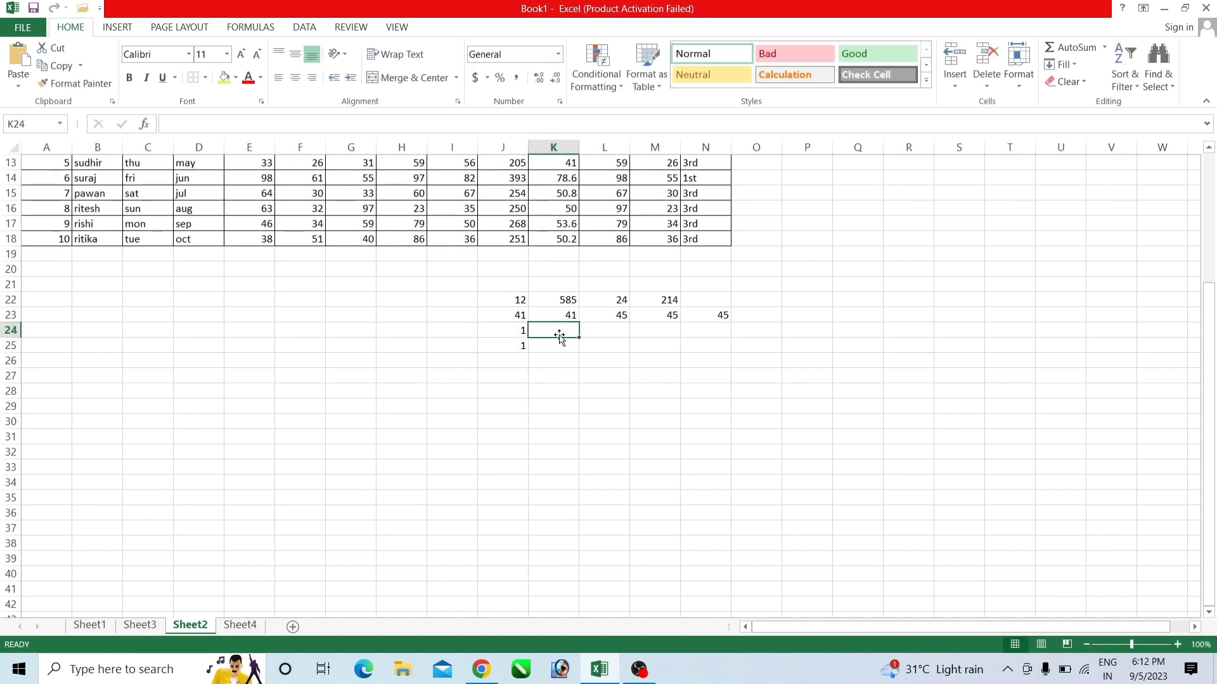
text(2)
drag(552, 356, 563, 342)
text(2)
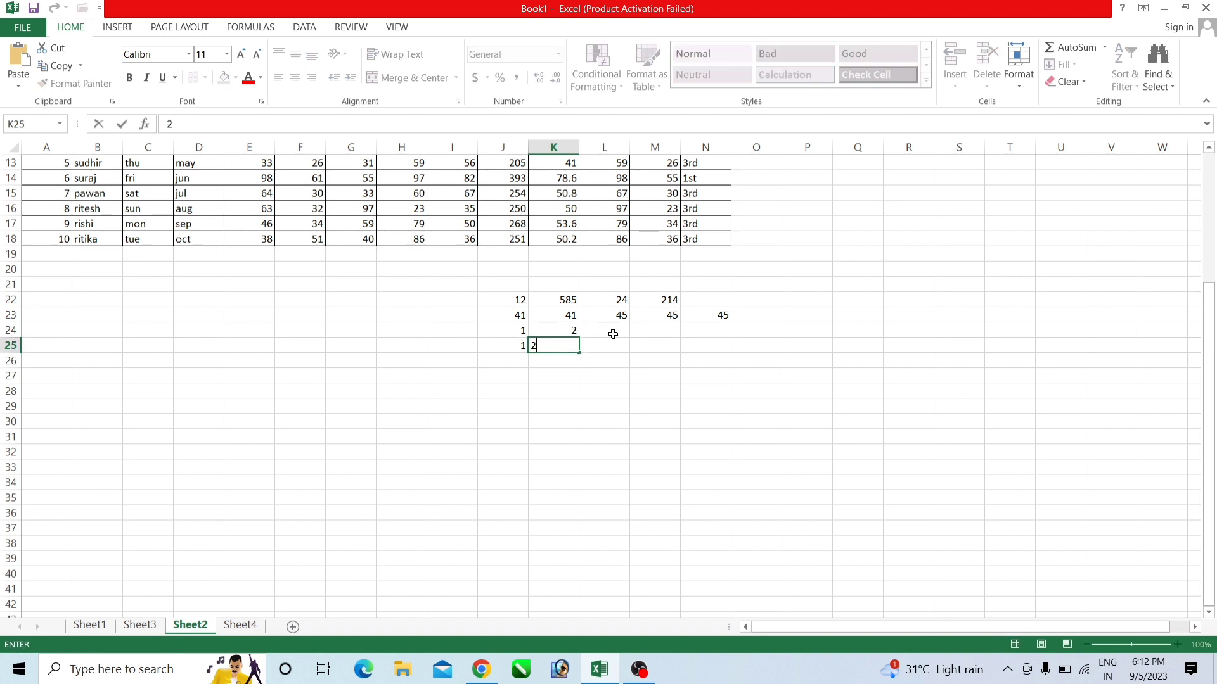
Step: Enter 47 in cell L24, and 77 in cells M24 and M25
click(610, 331)
text(47)
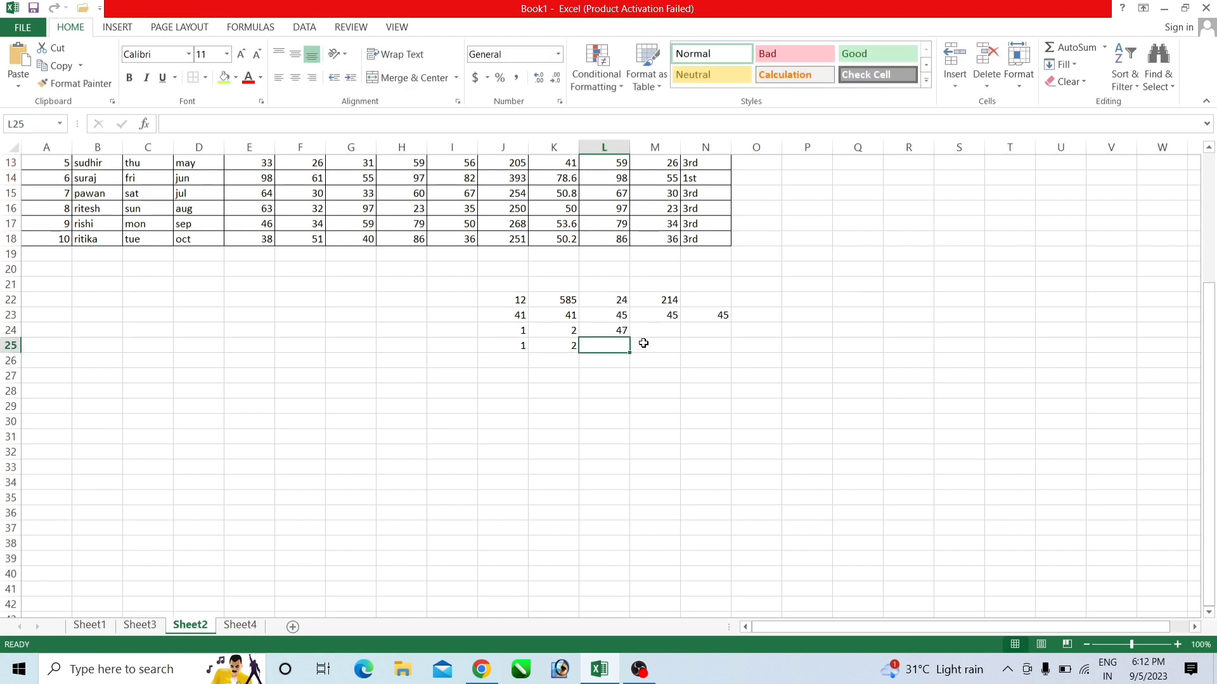
click(644, 334)
text(77)
click(645, 345)
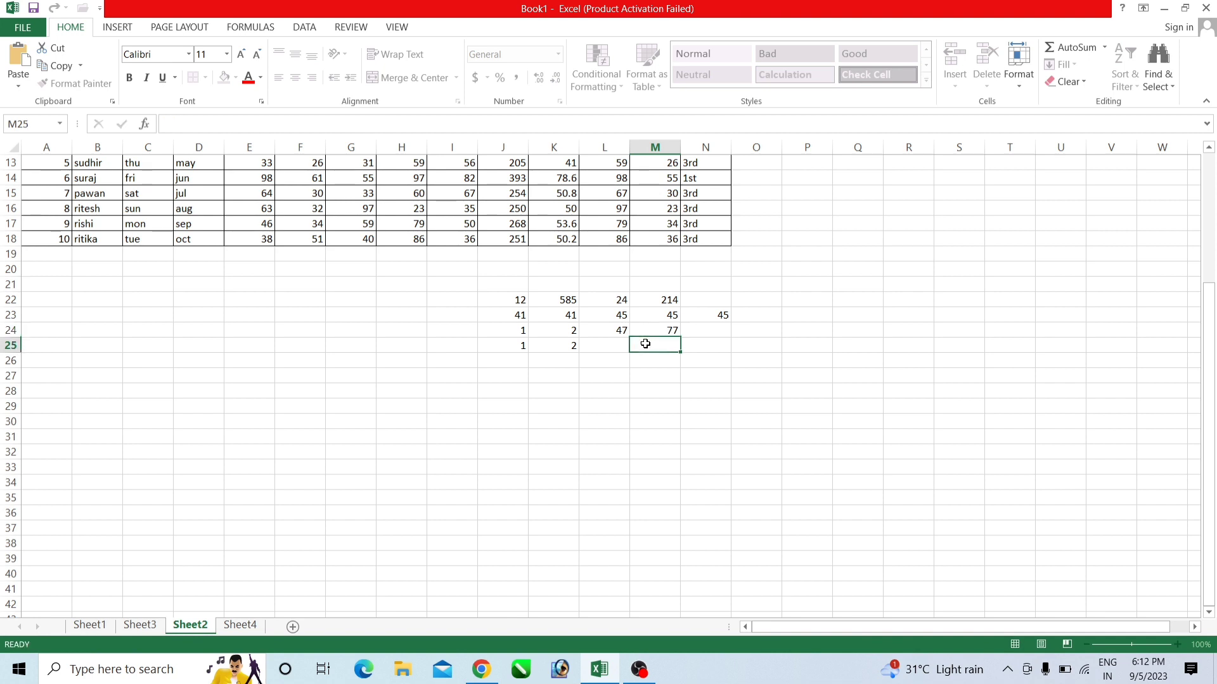
text(77)
Step: Complete column N of the number block with 77 in N24, 45 in N25 and 22 in N22
click(696, 331)
text(77)
click(697, 347)
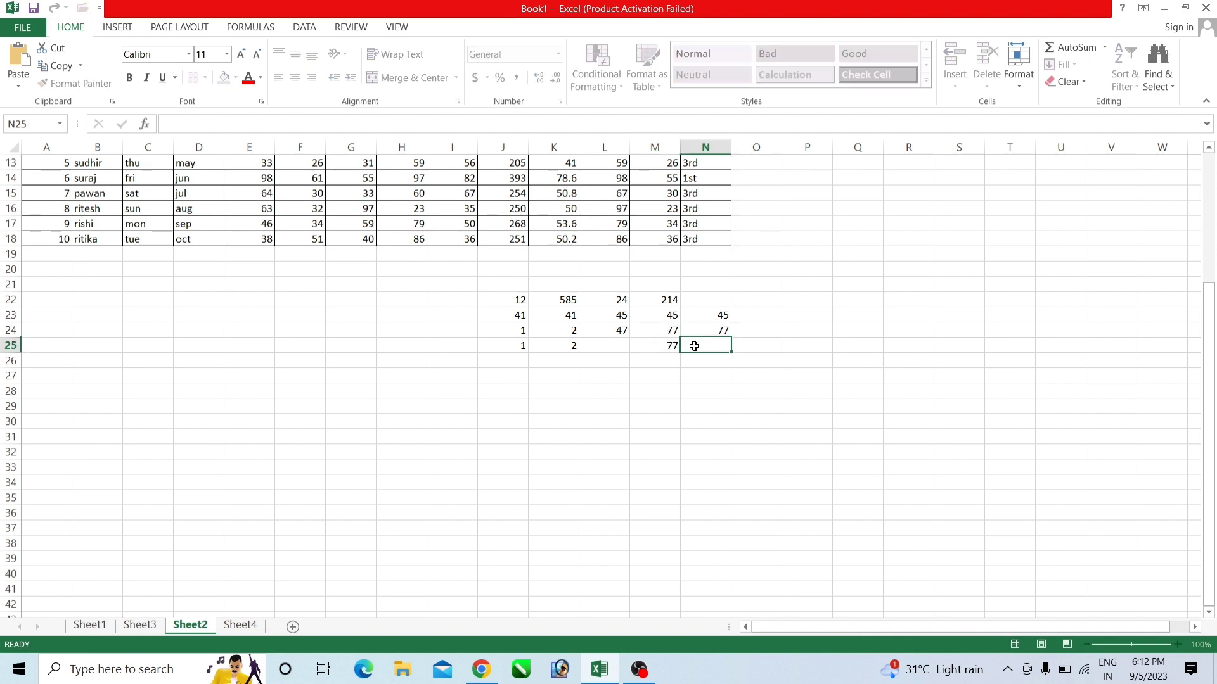
right_click(697, 350)
click(694, 347)
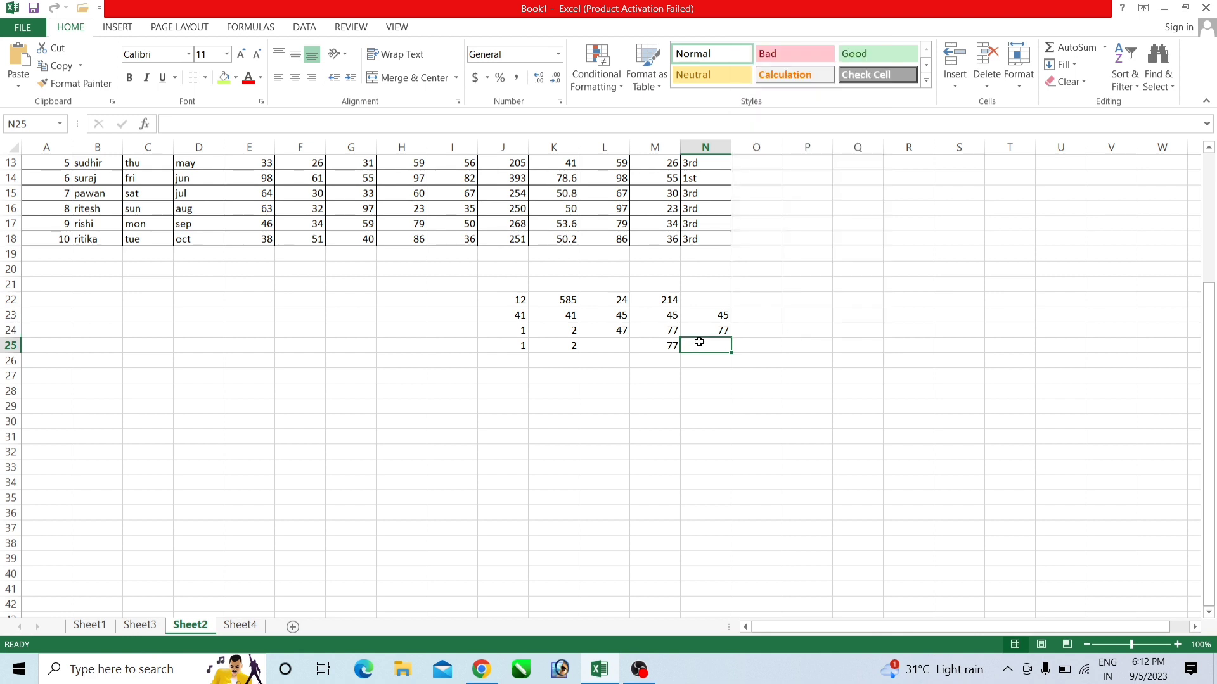
text(45)
click(708, 300)
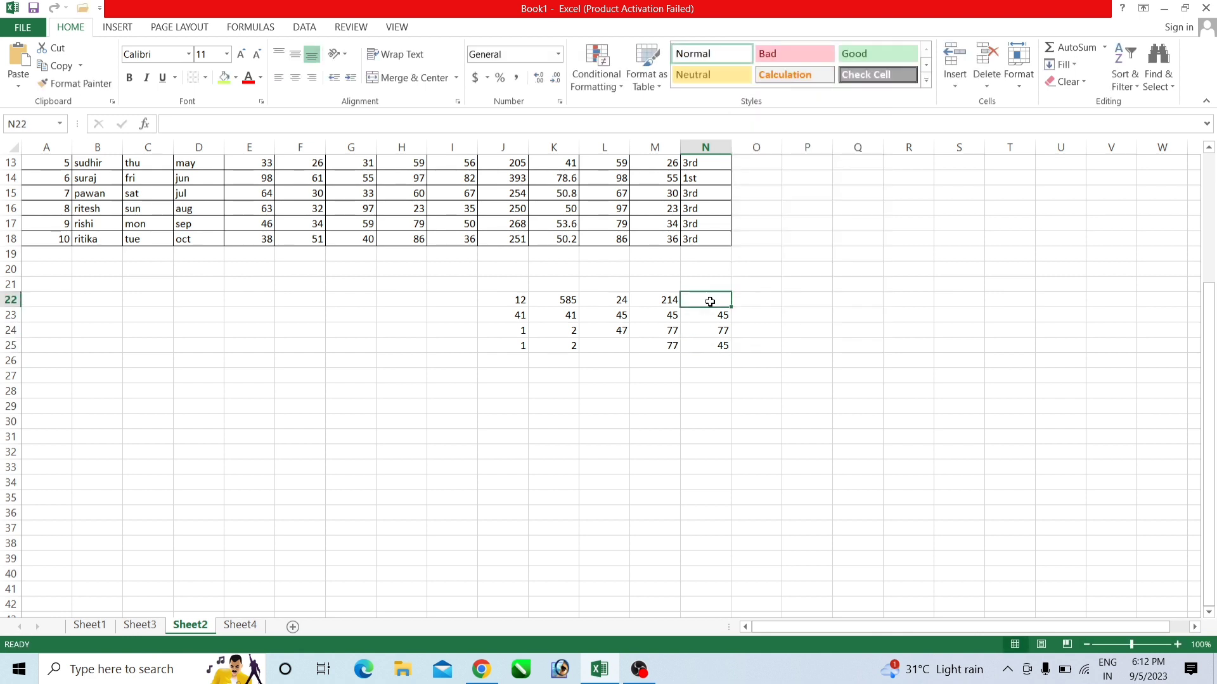
text(22)
Step: Add the heading total in cell O21, beside the block of numbers
click(748, 303)
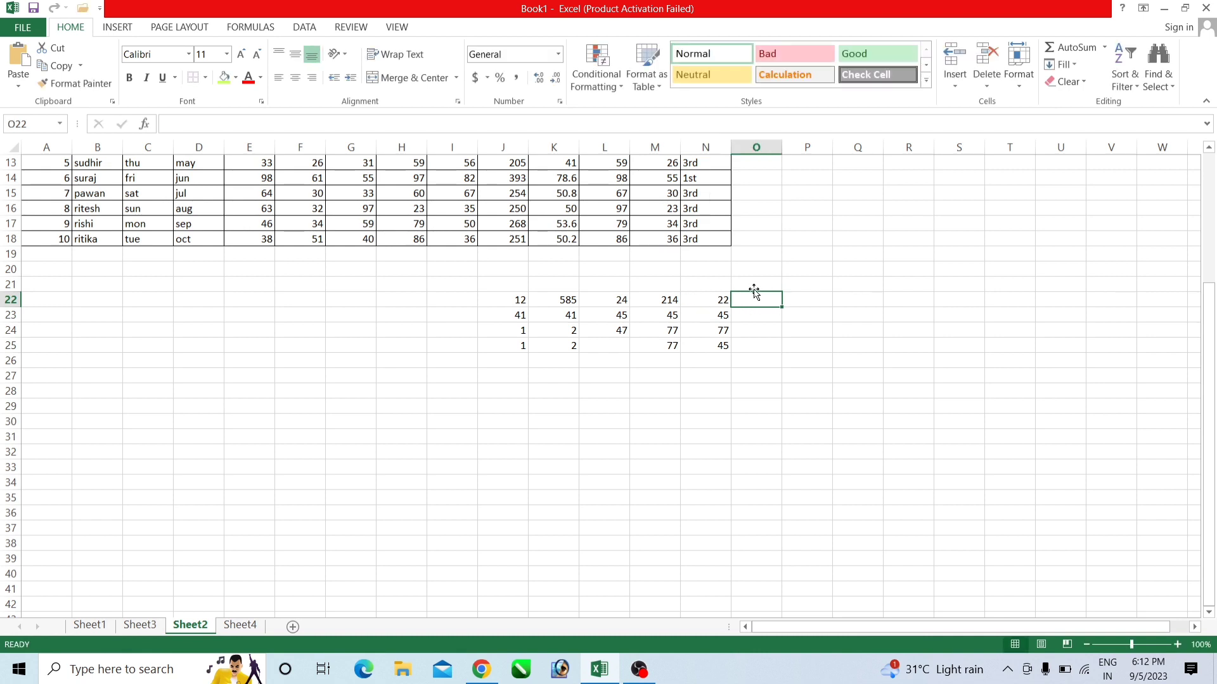
click(753, 282)
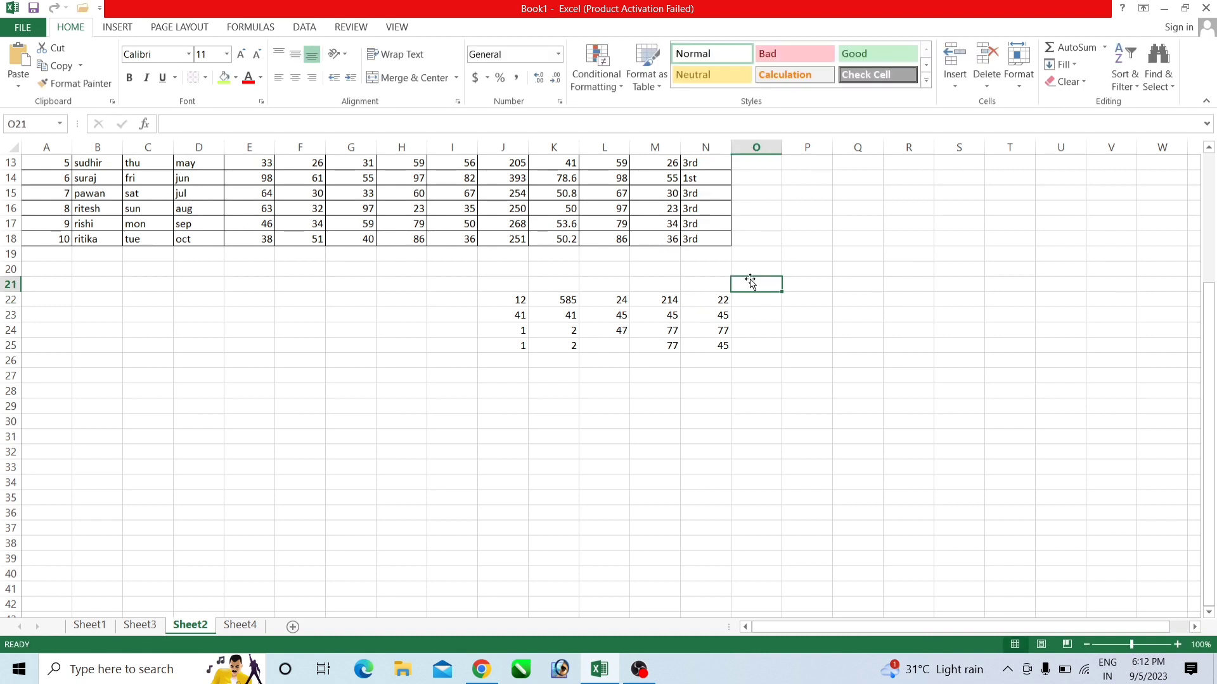
text(total)
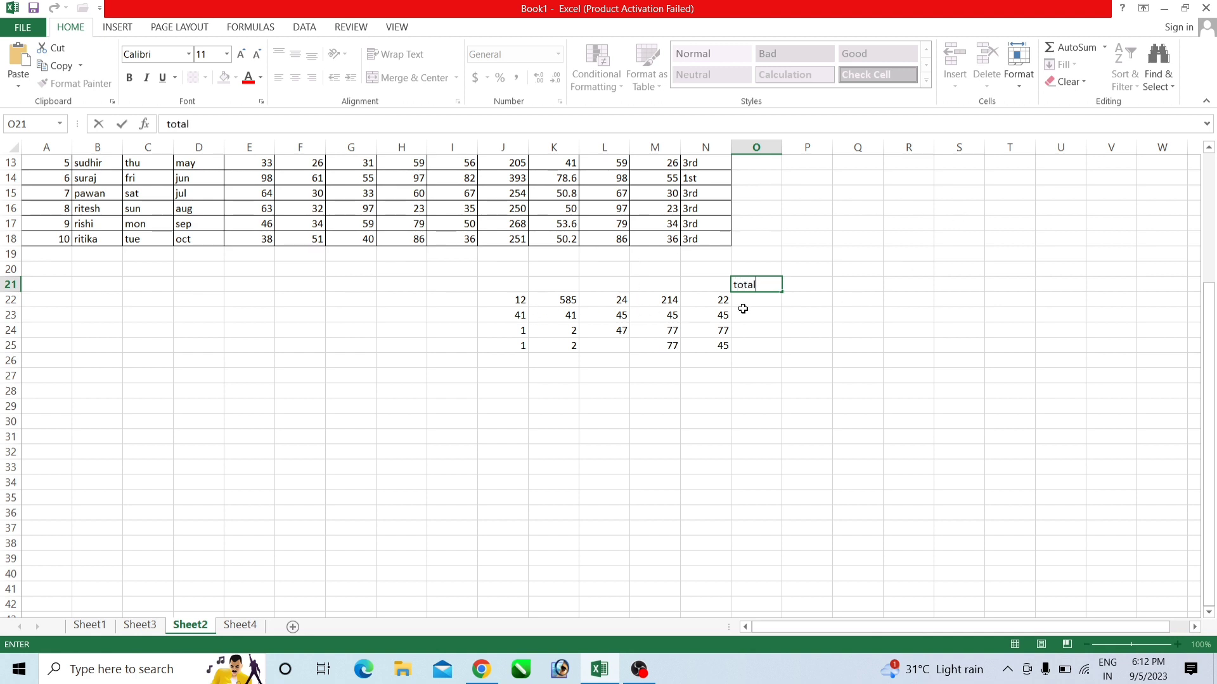
Step: Total row 22 in cell O22 by adding the cells one by one with the formula =J22+K22+L22+M22+N22
click(747, 303)
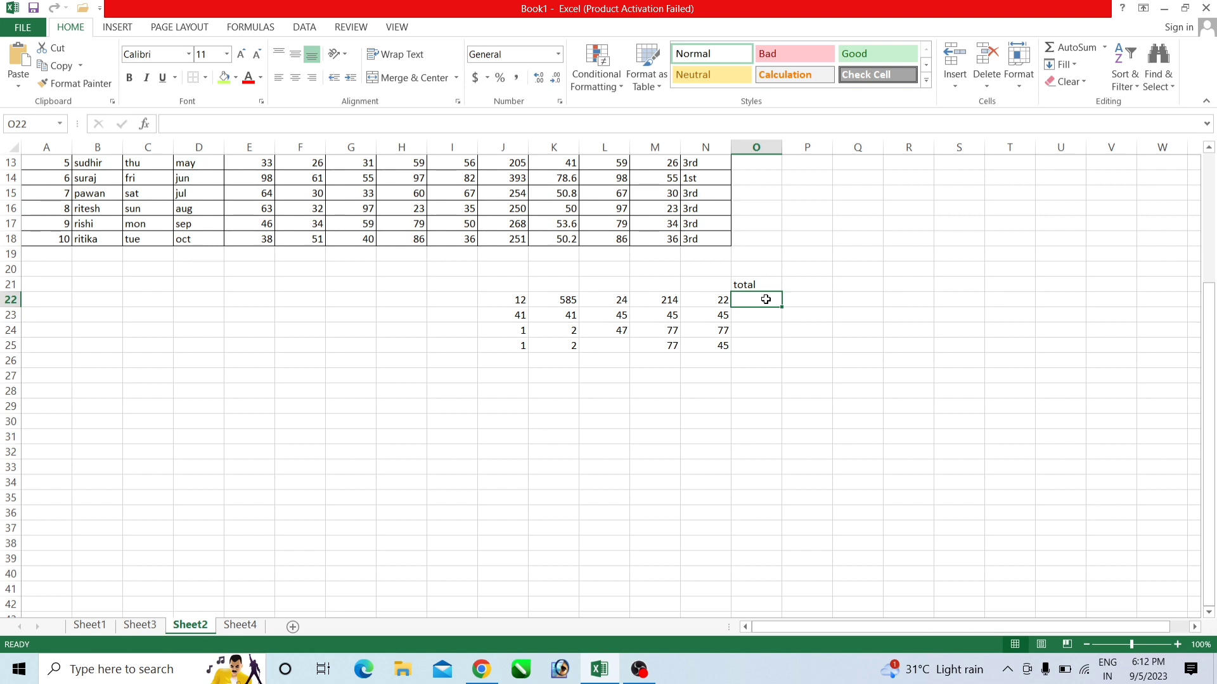
text(=)
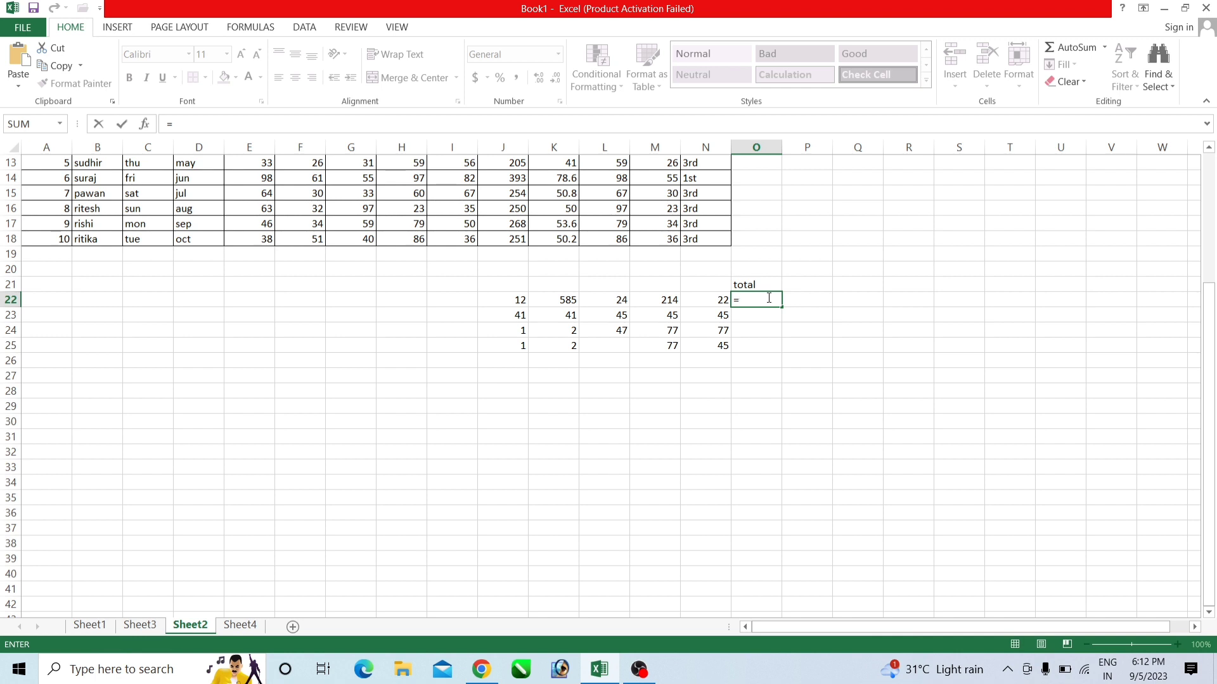
click(521, 300)
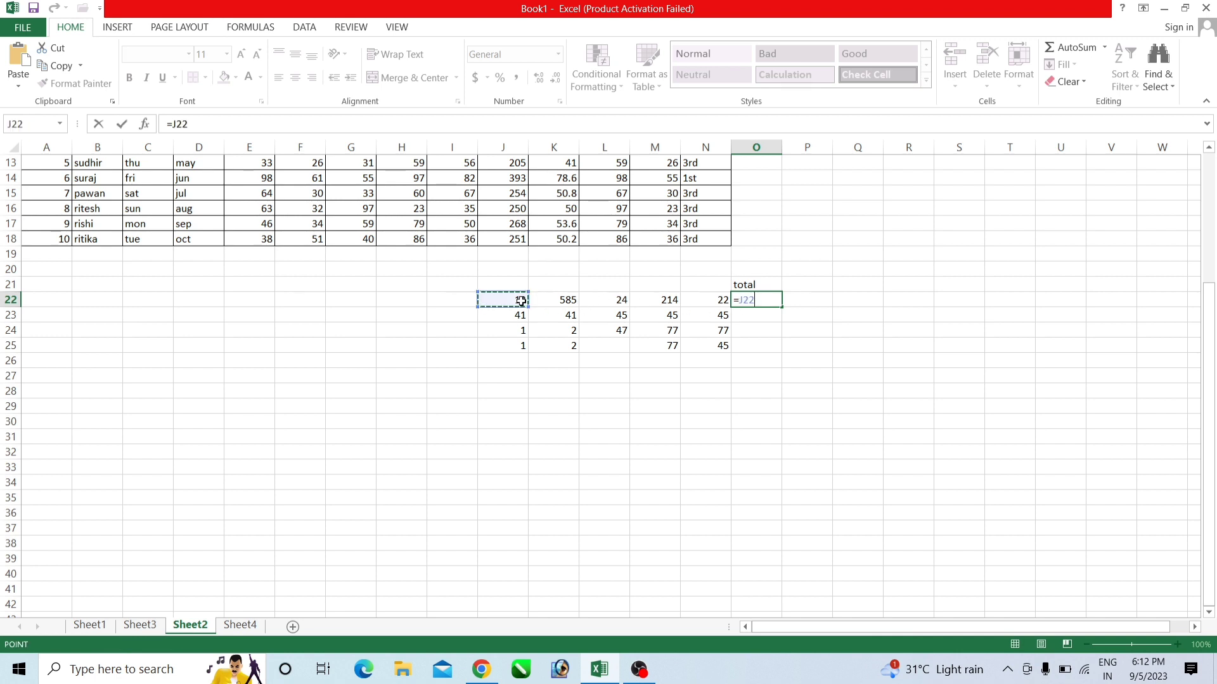
text(+)
click(558, 301)
text(+)
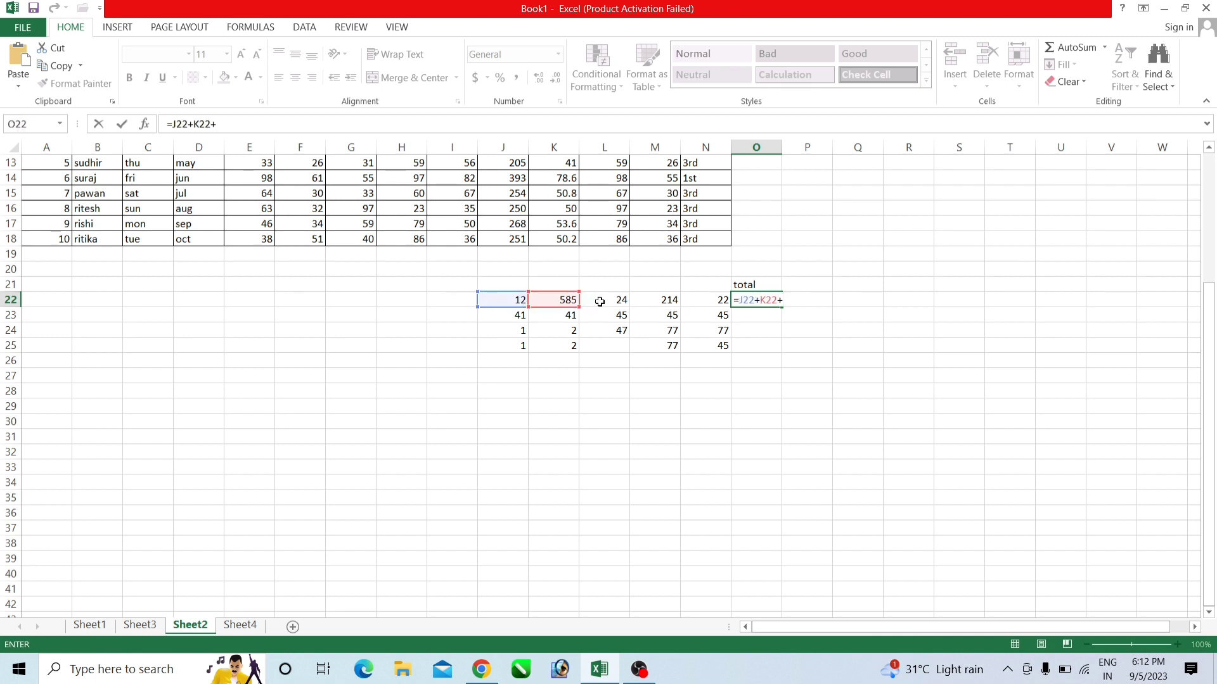
click(599, 301)
text(+)
click(656, 301)
text(+)
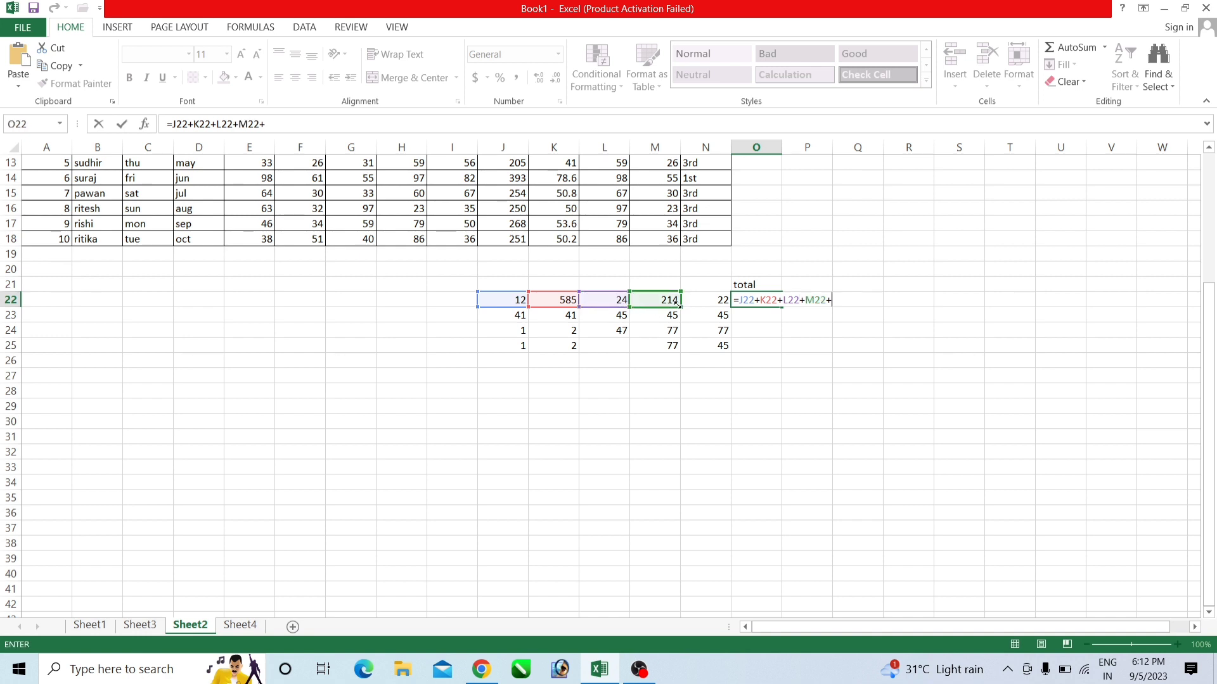
click(707, 302)
text(+)
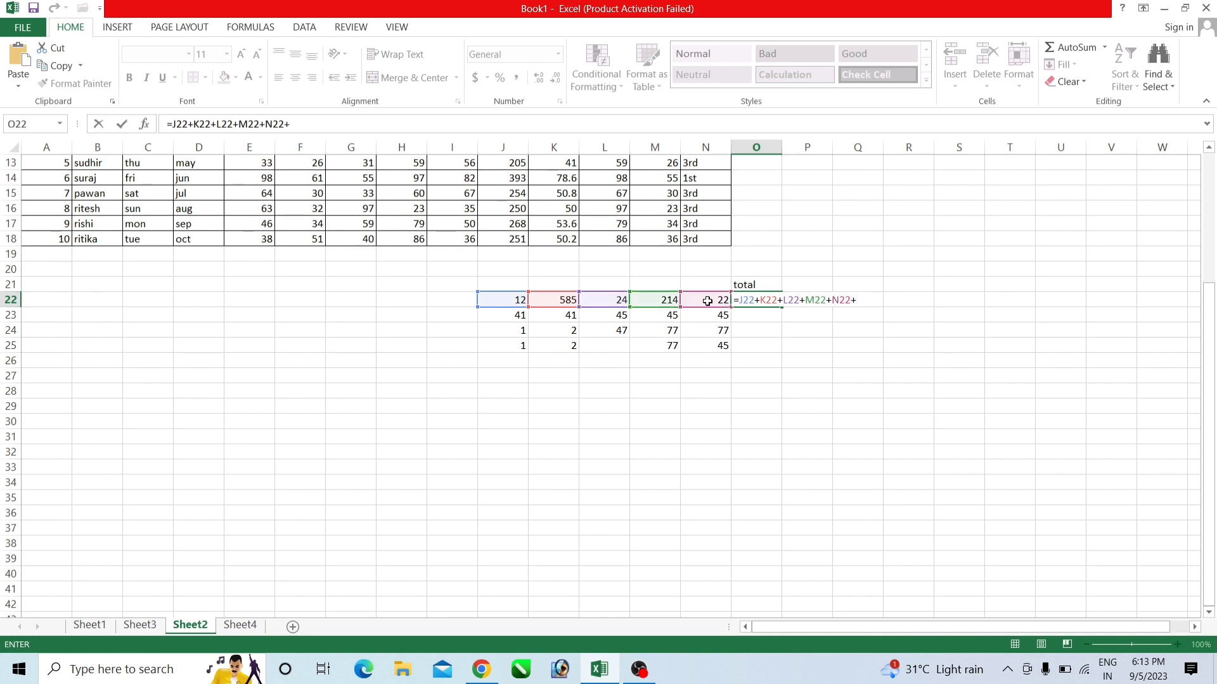
key(Return)
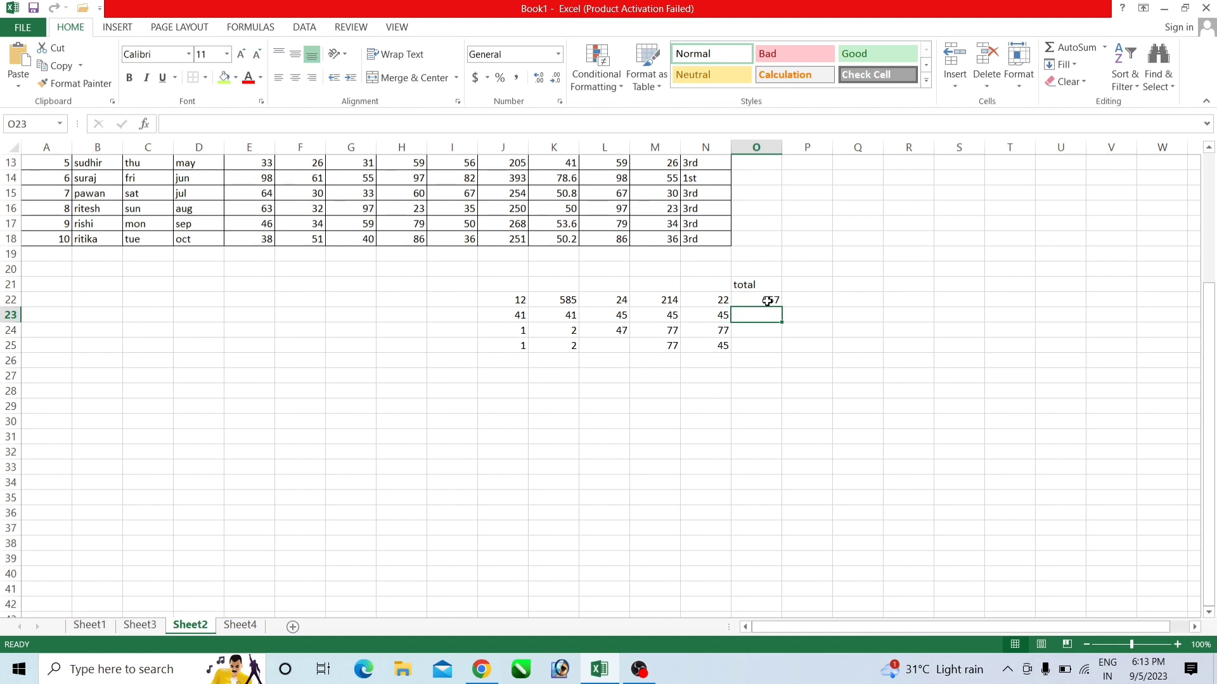
Step: Delete the cell-by-cell addition formula from O22
click(767, 300)
double_click(767, 301)
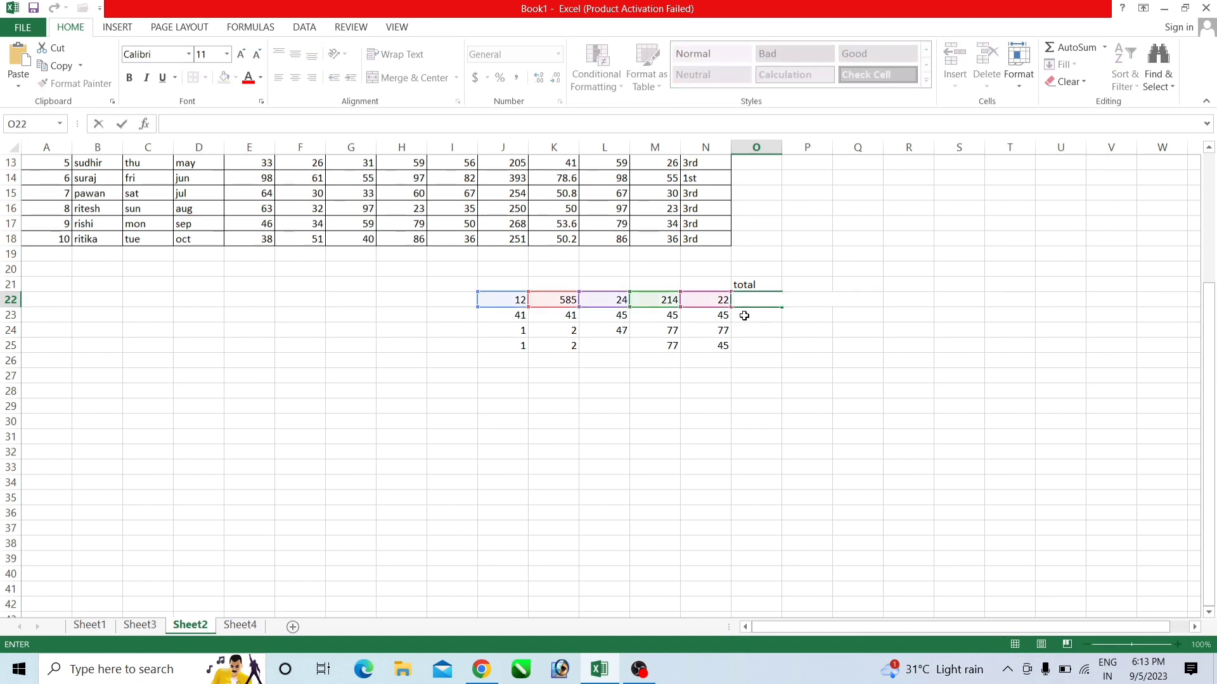
click(756, 326)
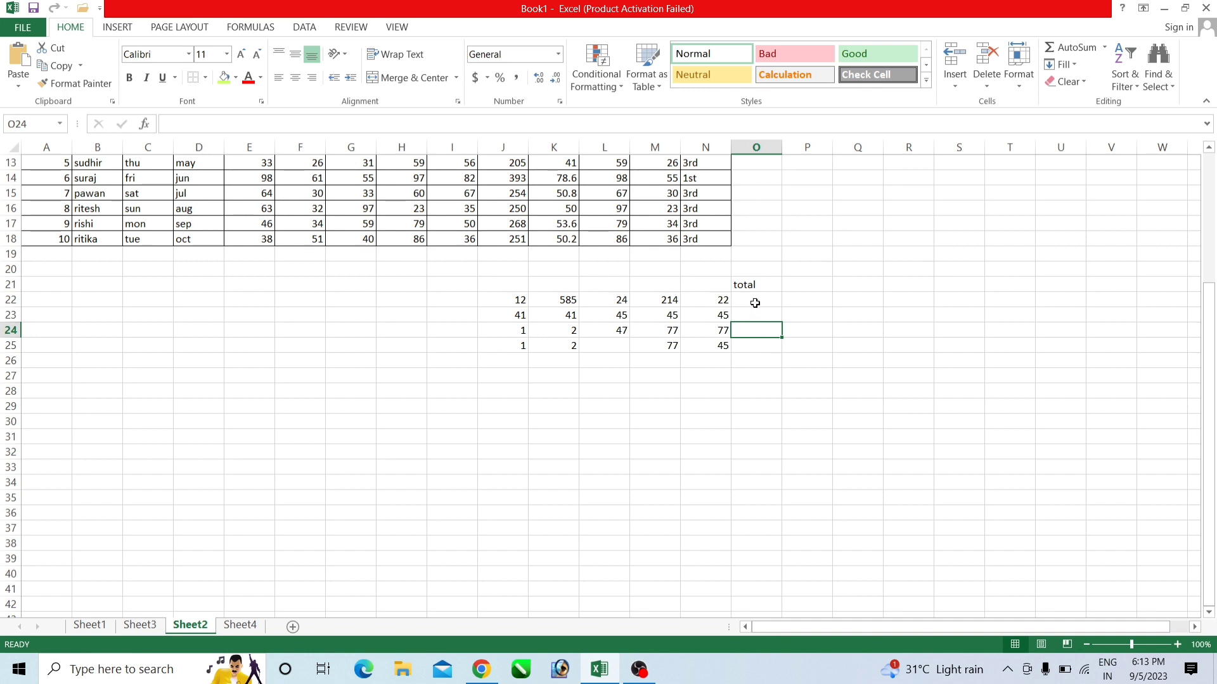
Step: Try to total J22:N22 in cell O22 with the AutoSum Sum function
click(755, 303)
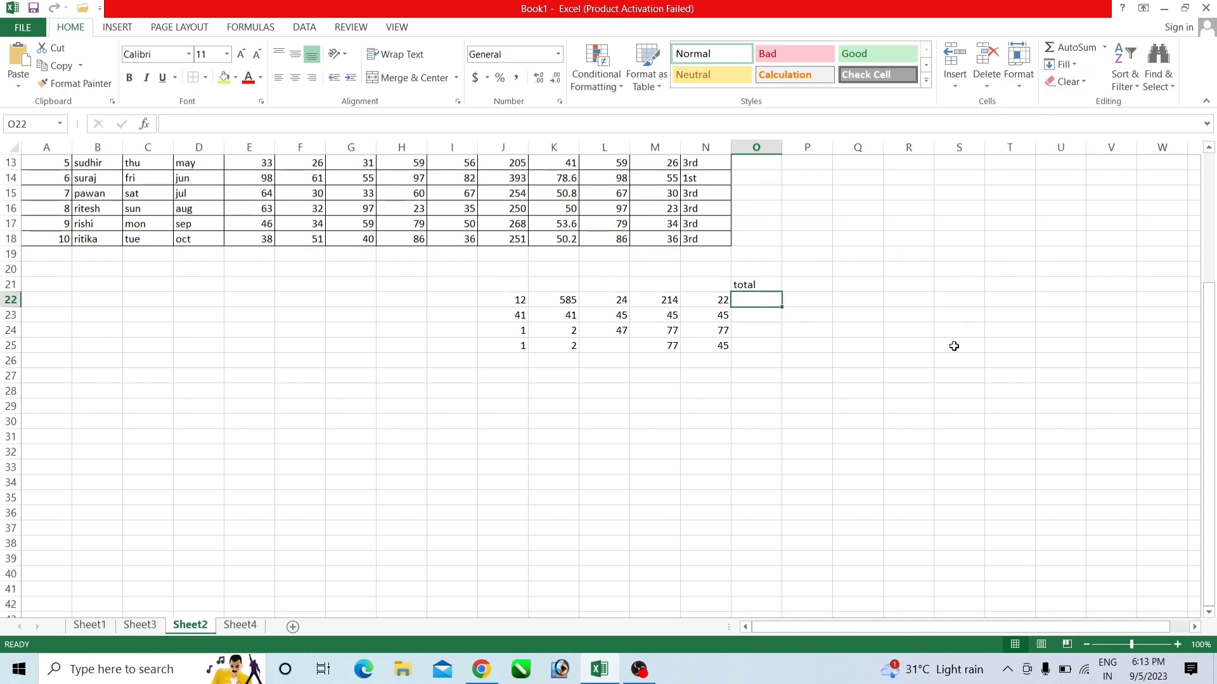
text(=)
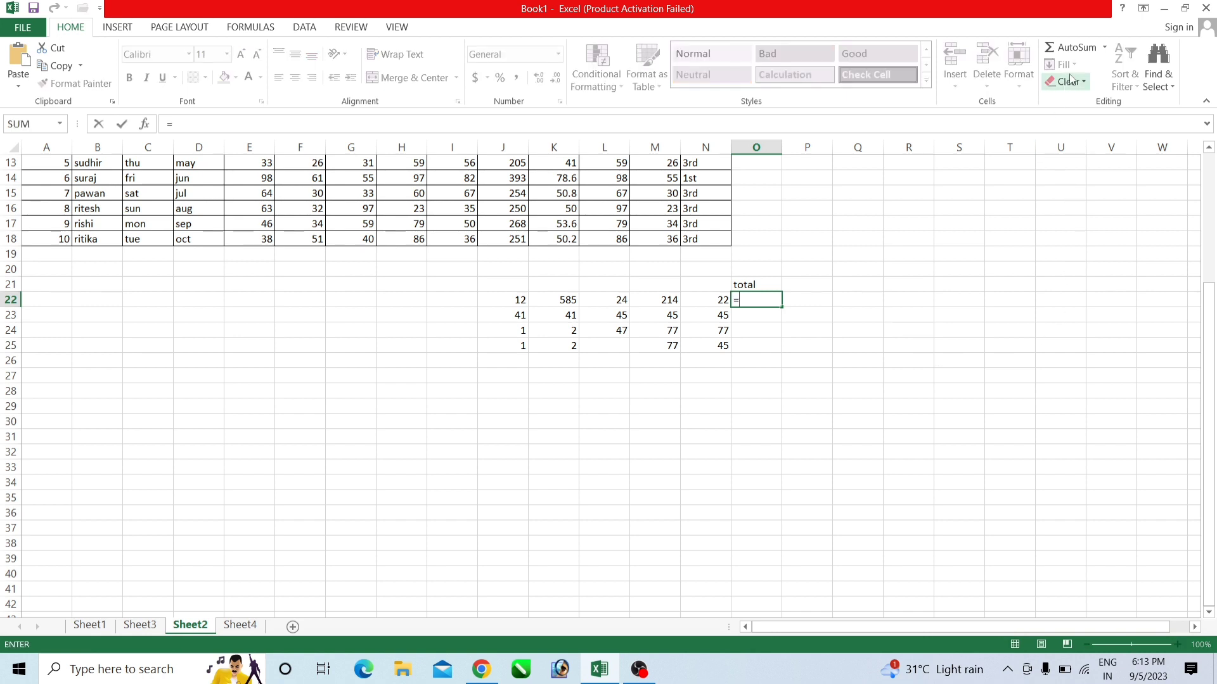
click(1077, 47)
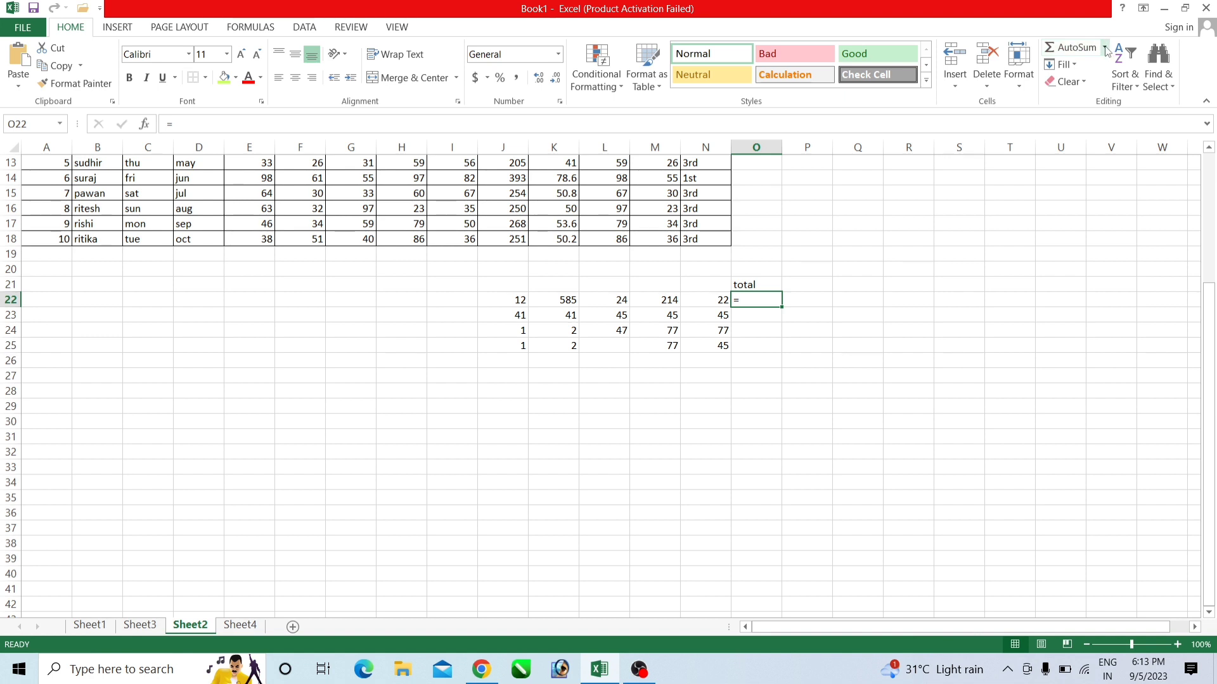
click(1104, 47)
click(1086, 68)
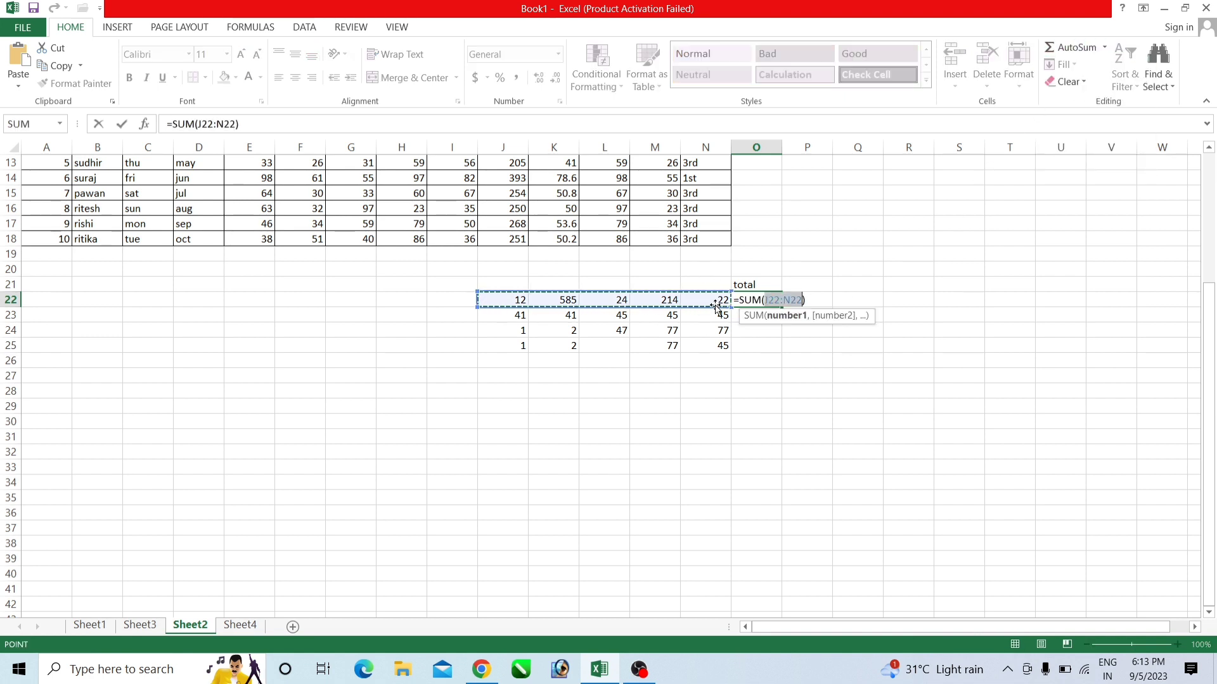
key(BackSpace)
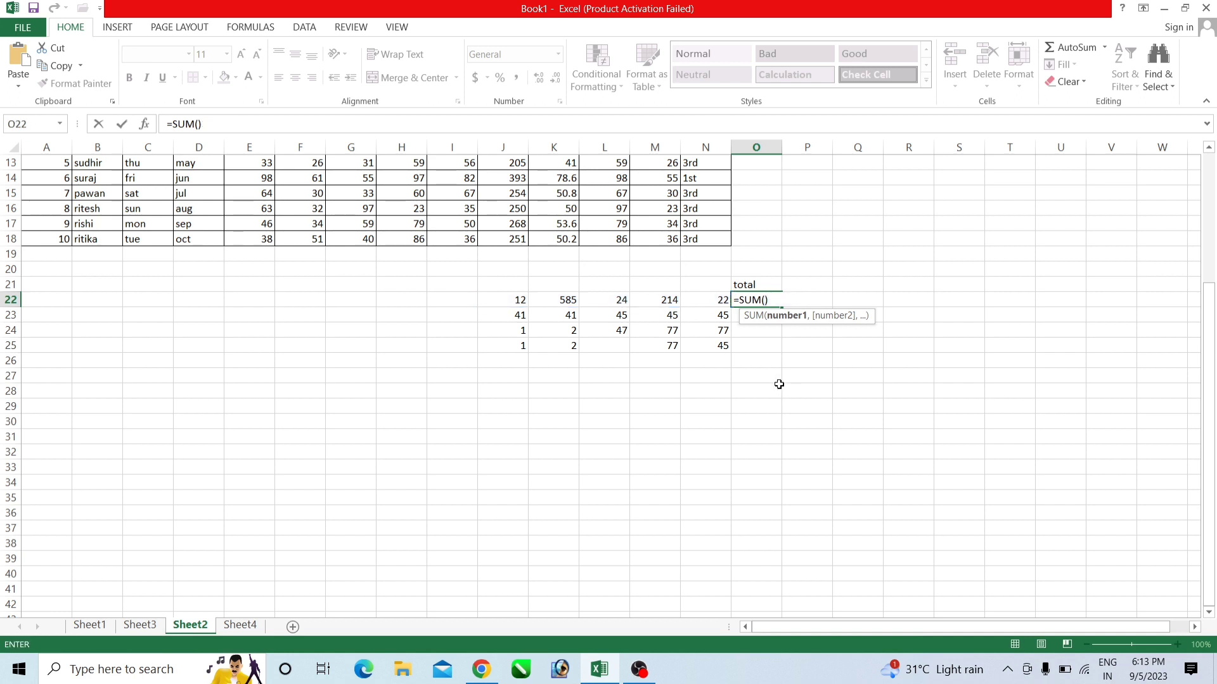
key(super+space)
click(761, 367)
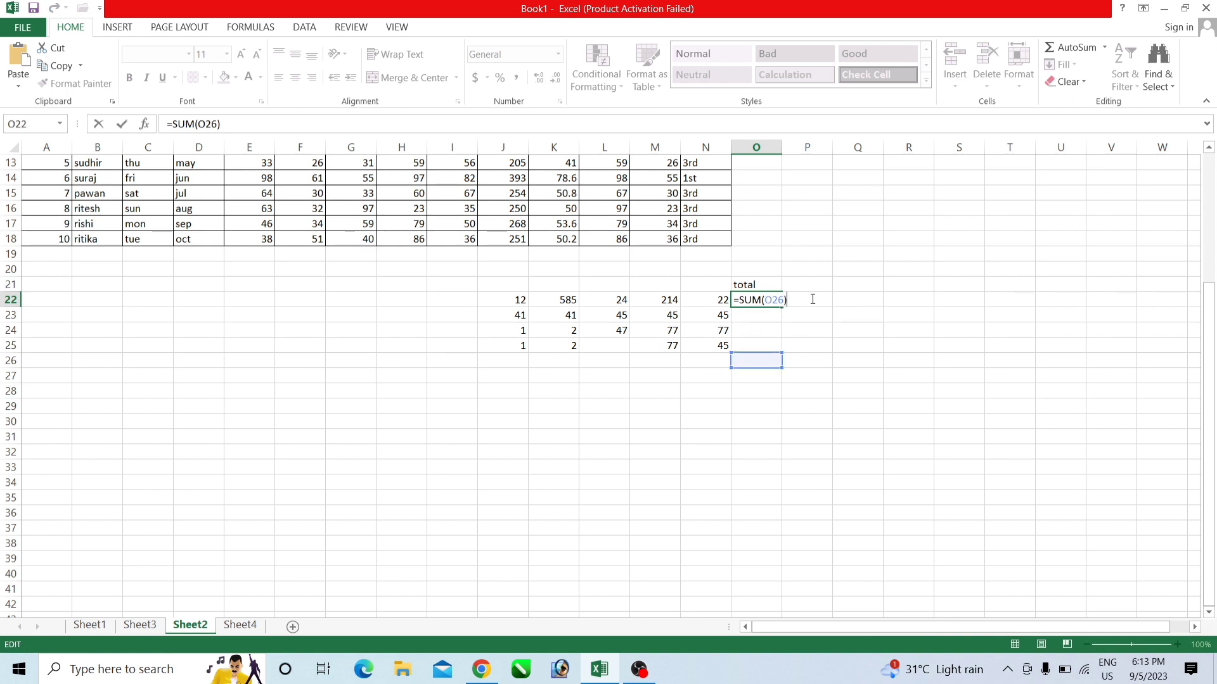
Step: Erase the unfinished SUM formula from cell O22
key(BackSpace)
key(BackSpace)
key(BackSpace)
key(BackSpace)
key(BackSpace)
key(BackSpace)
key(BackSpace)
key(BackSpace)
key(BackSpace)
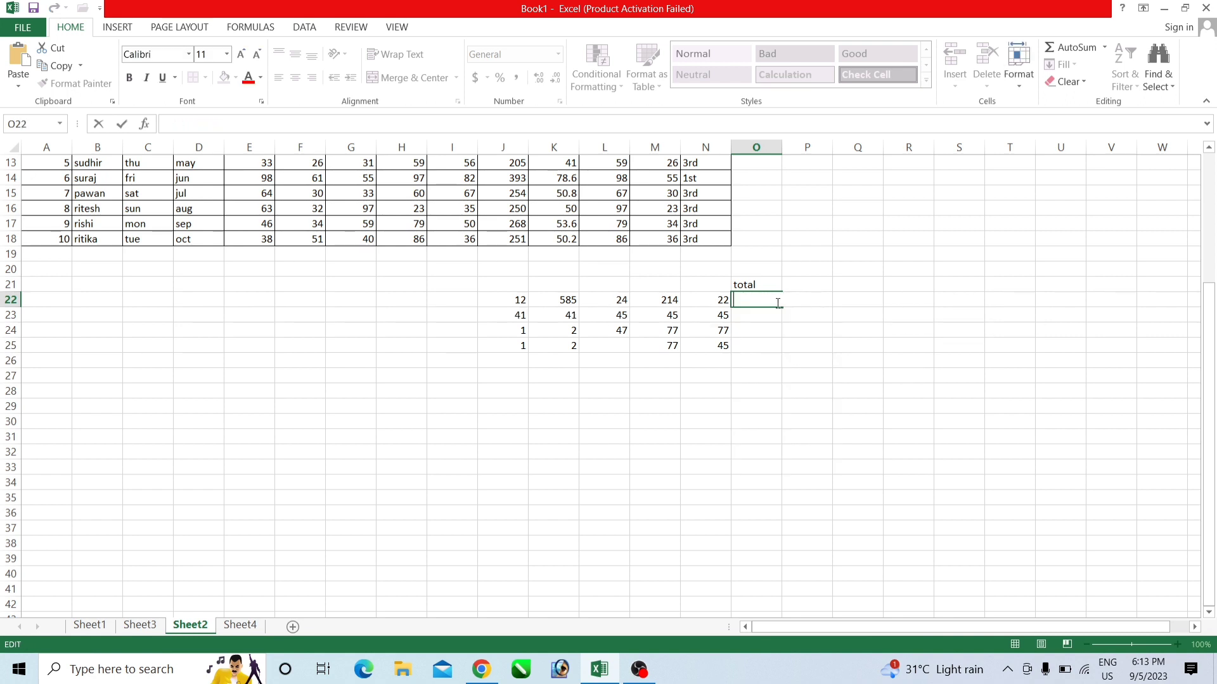
click(747, 357)
Step: Total row 22 in cell O22 with AutoSum, using the formula =SUM(J22:N22)
click(752, 302)
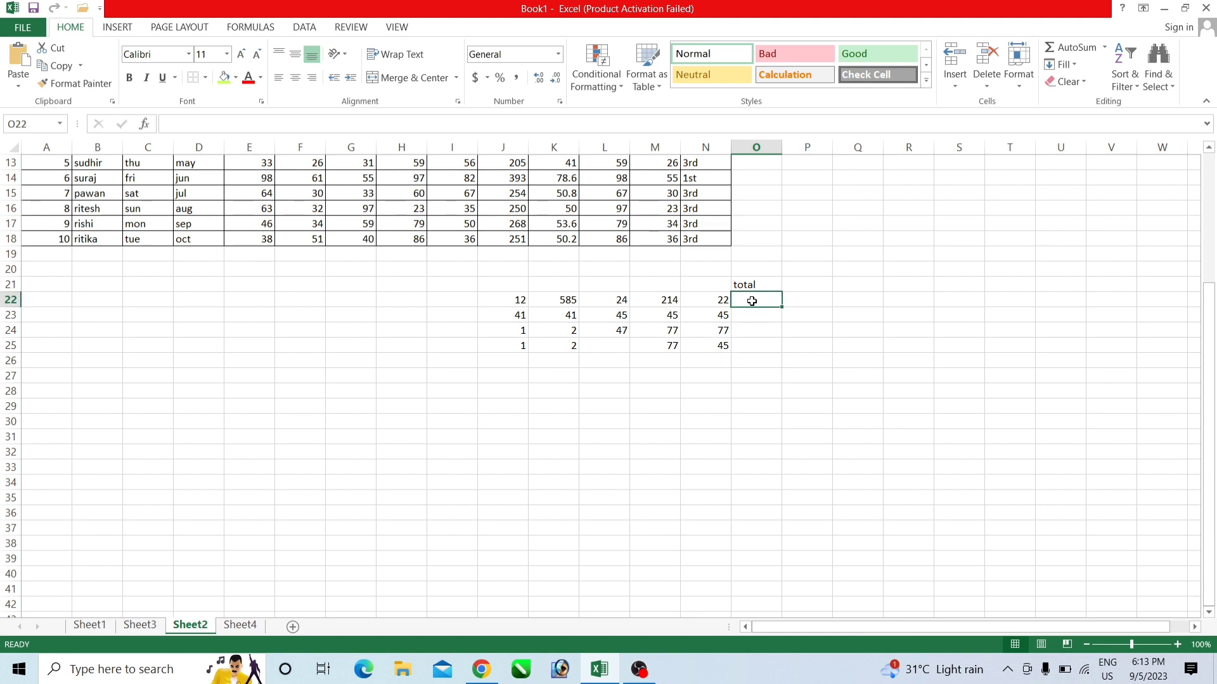
text(=)
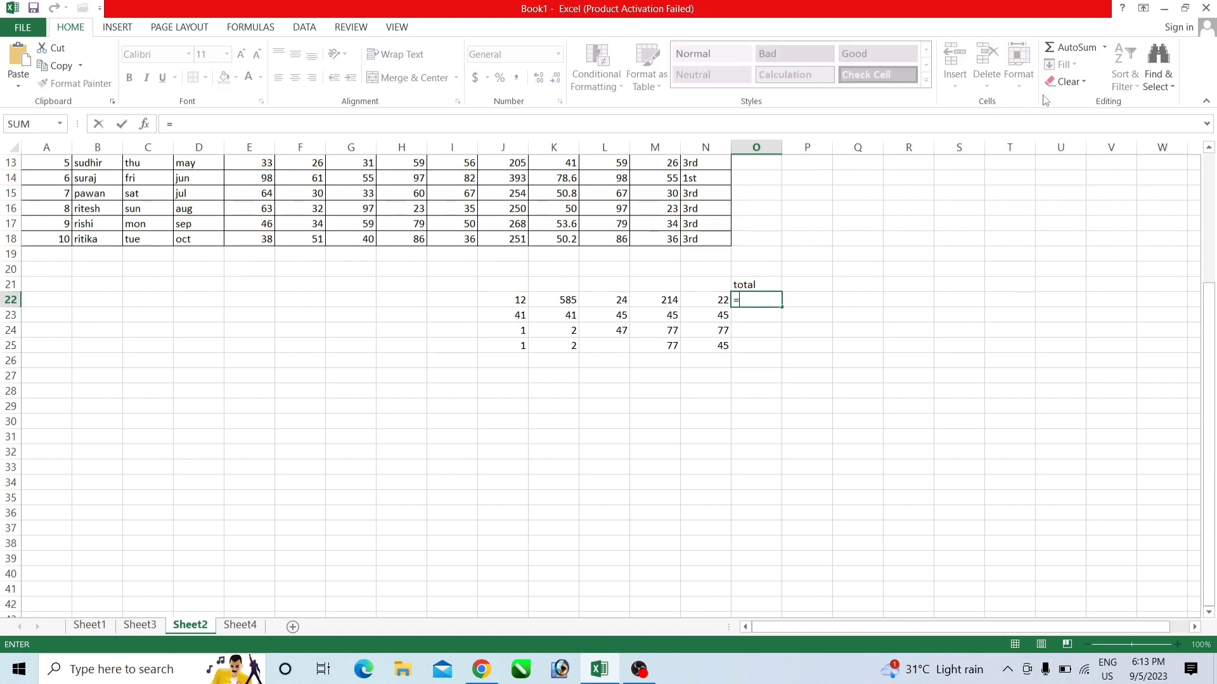
click(1104, 48)
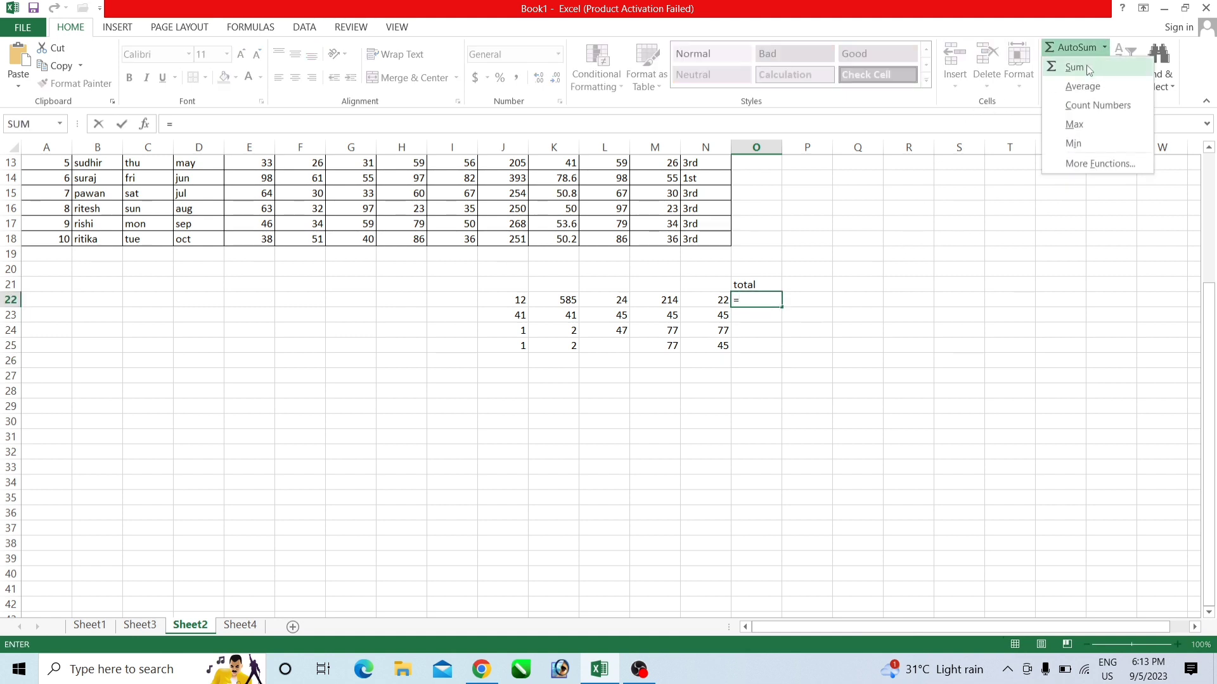
click(1085, 67)
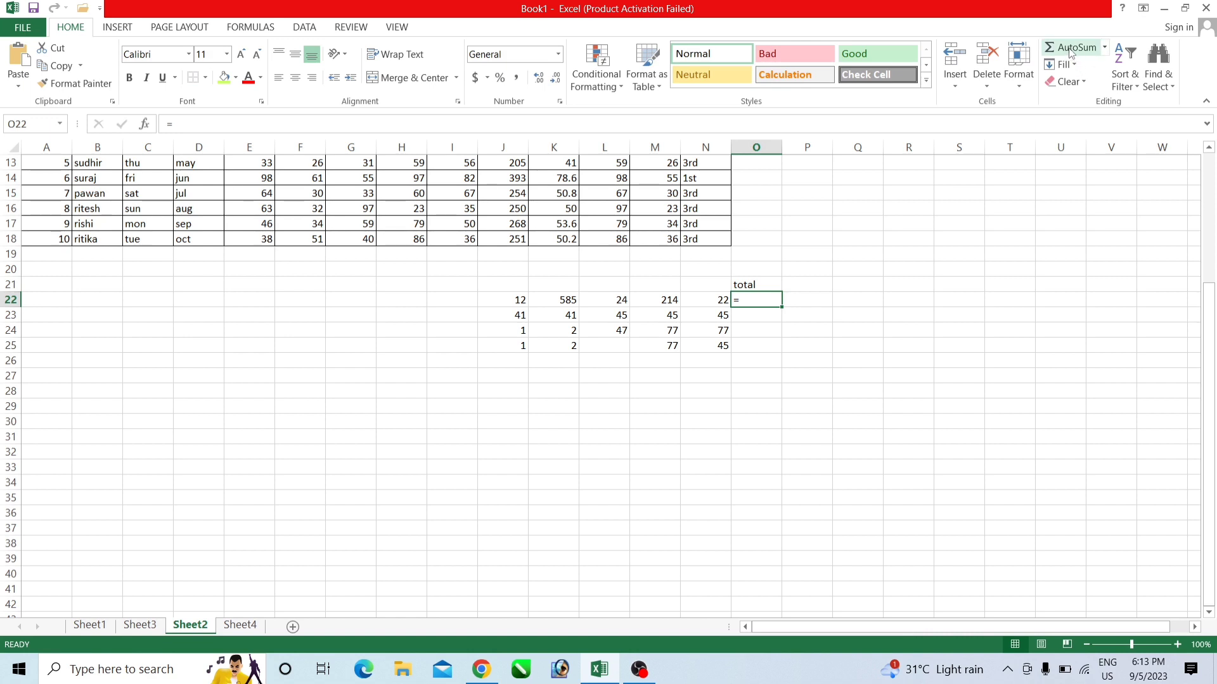
click(1071, 48)
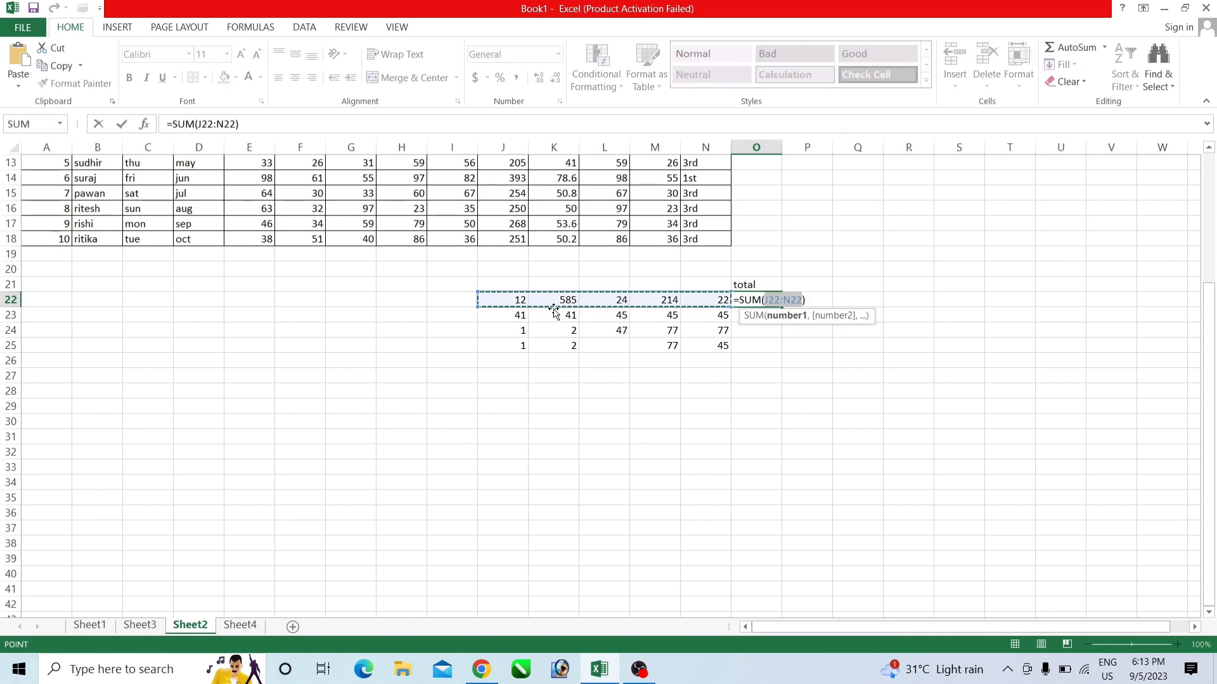
key(Return)
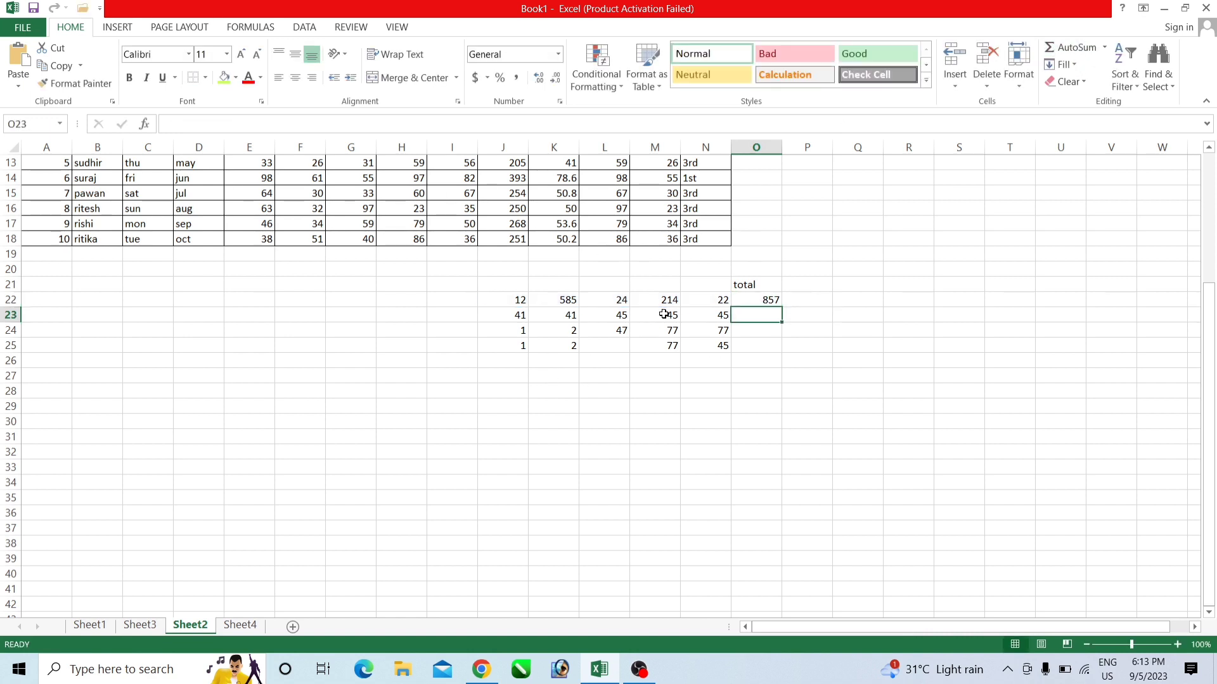
Step: Clear the SUM formula from cell O22 under the total heading
click(756, 301)
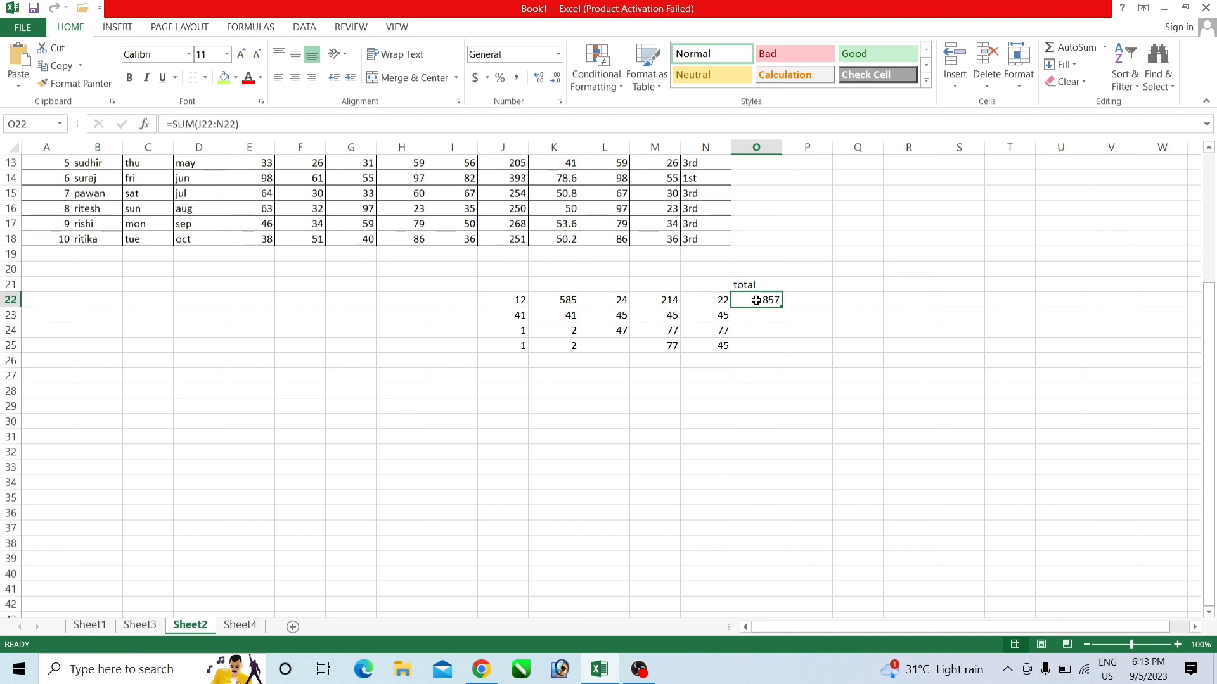
key(BackSpace)
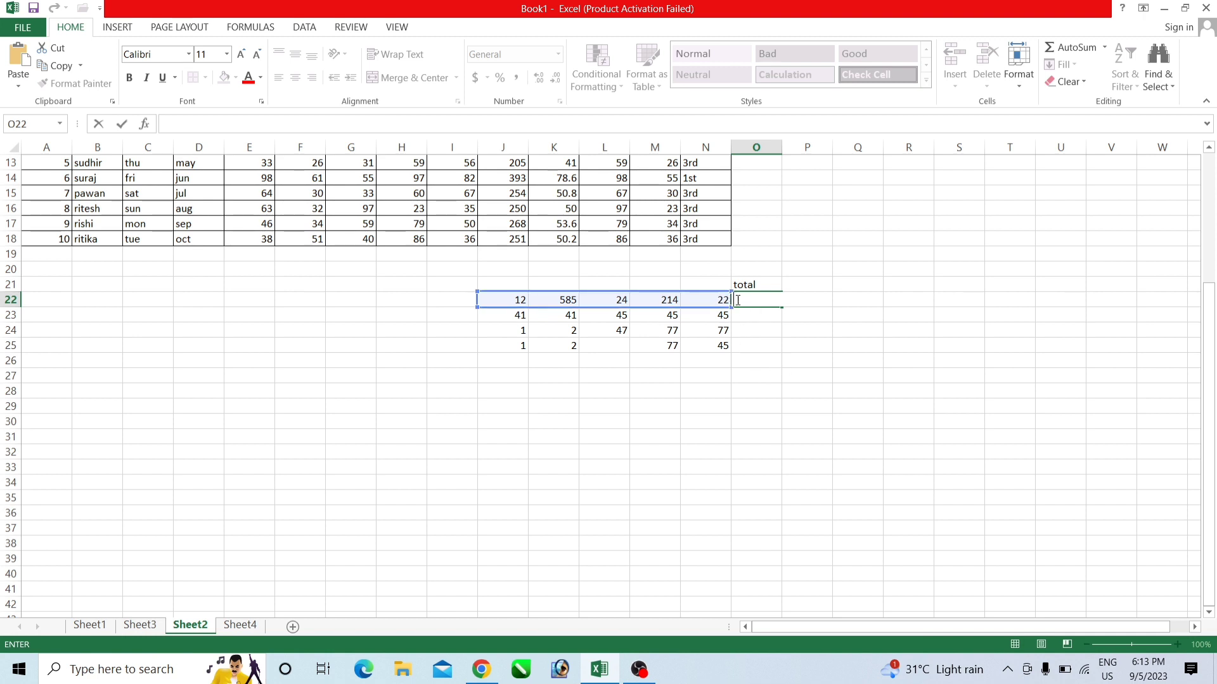
click(804, 384)
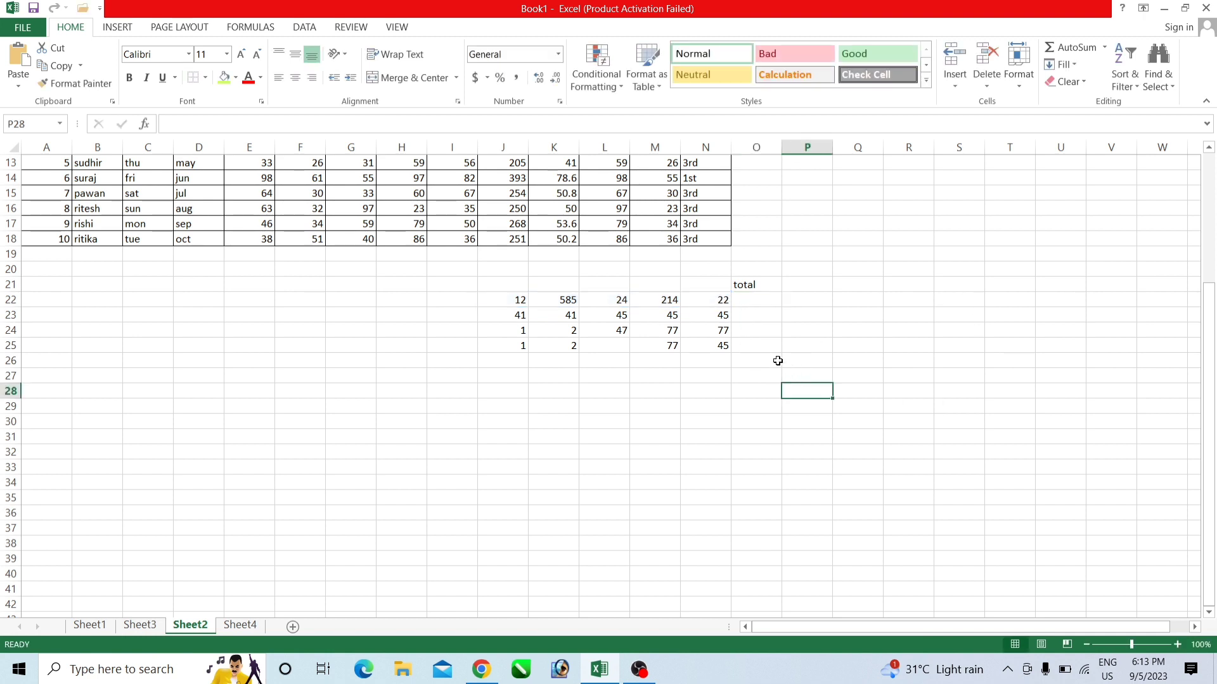
Step: Total row 22 again in cell O22 with the AutoSum Sum function, using the formula =SUM(J22:N22)
click(1104, 47)
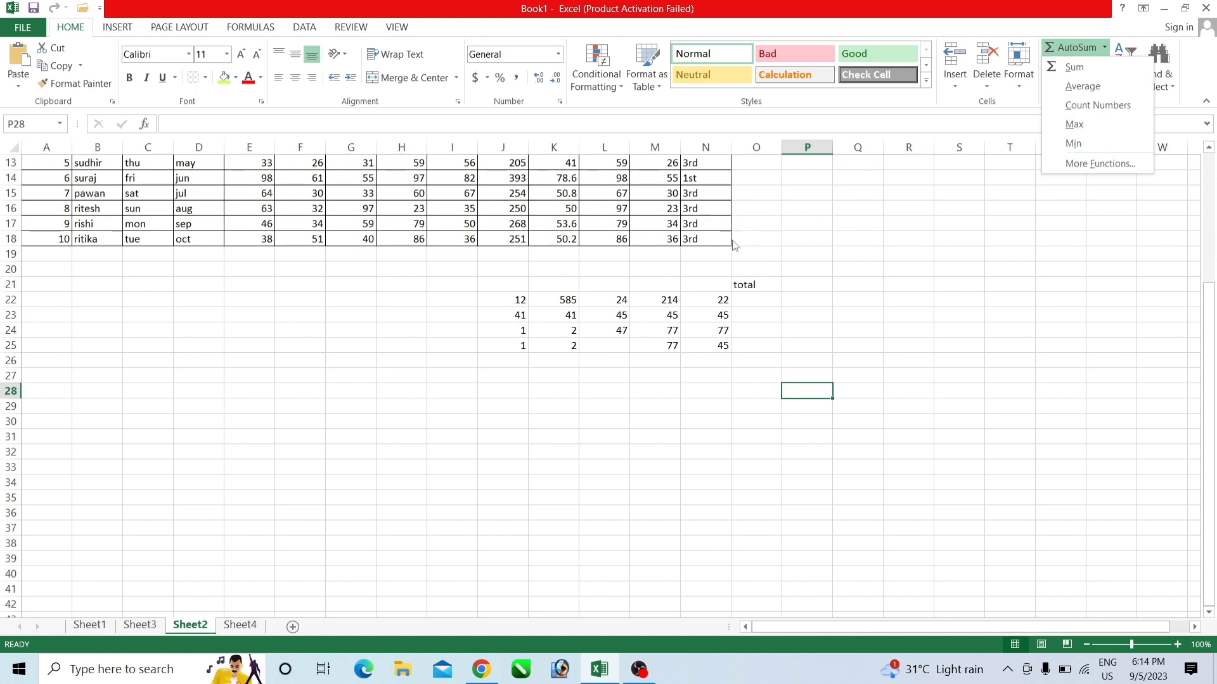
click(753, 302)
click(753, 300)
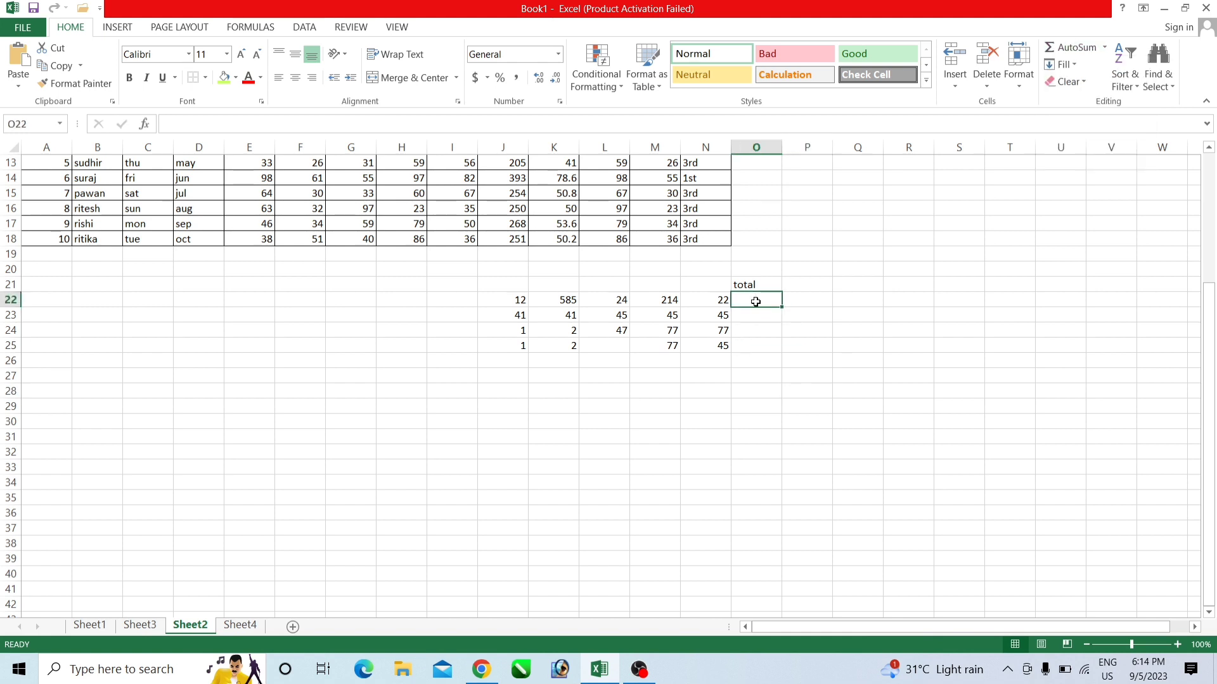
key(alt)
key(h)
key(u)
key(s)
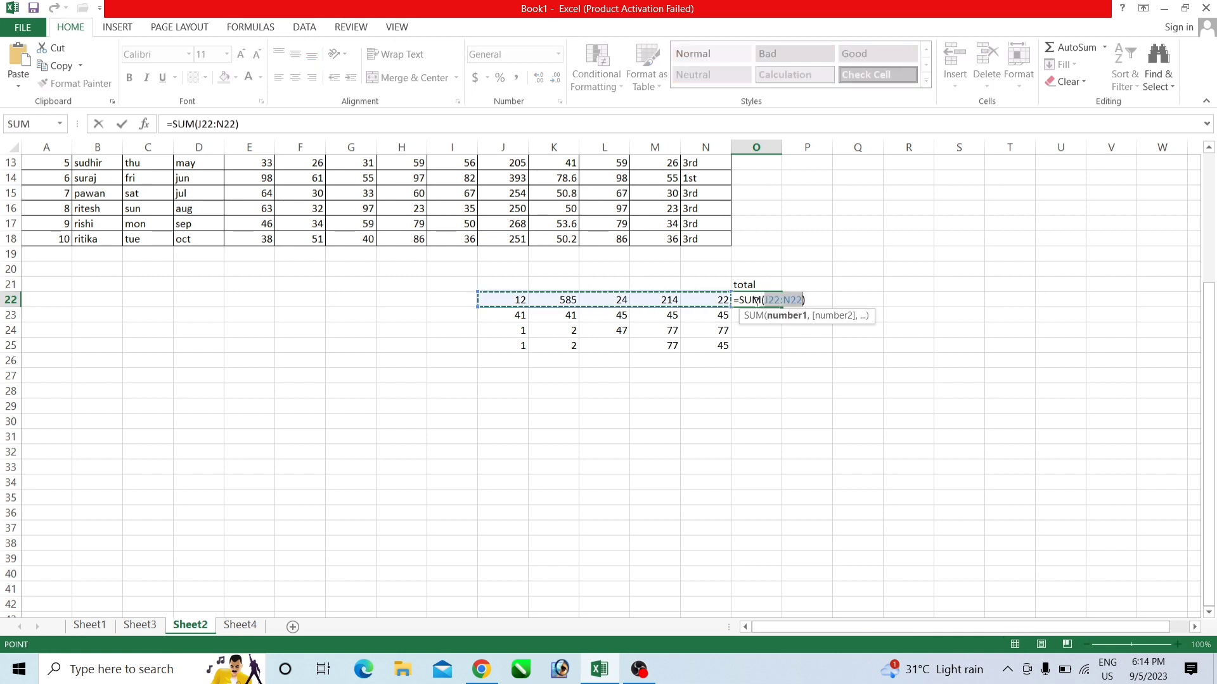
key(Return)
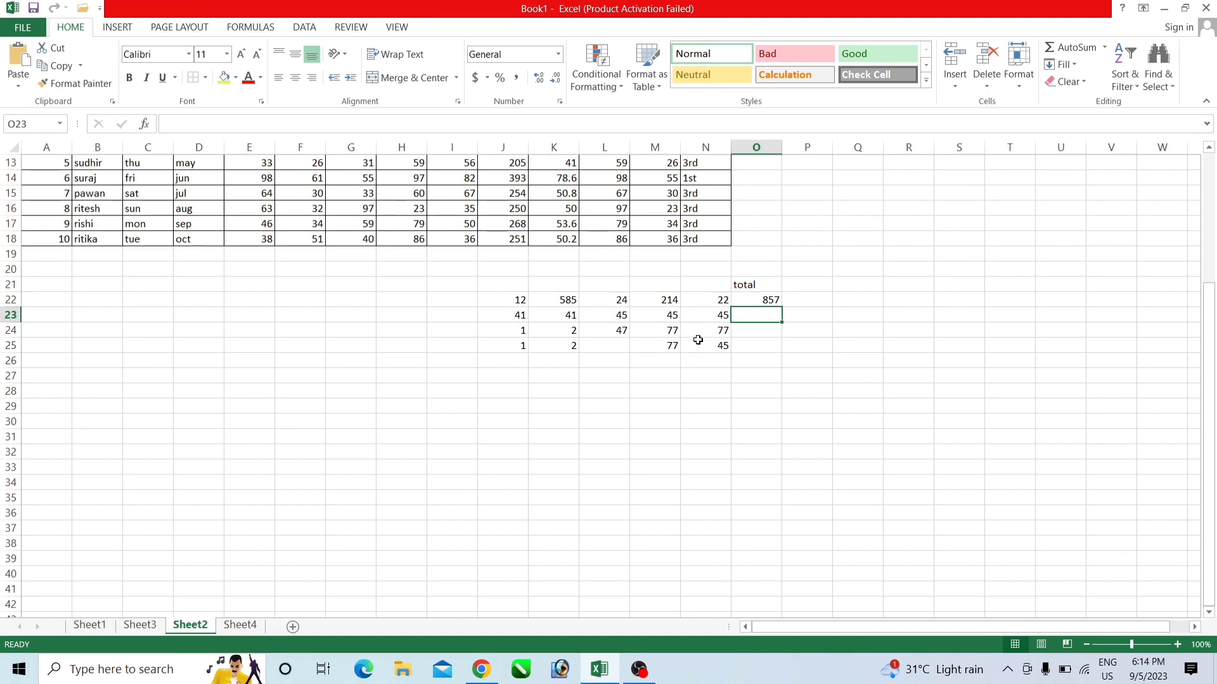
Step: Add the column heading "max" in cell P21, next to the total heading
click(800, 288)
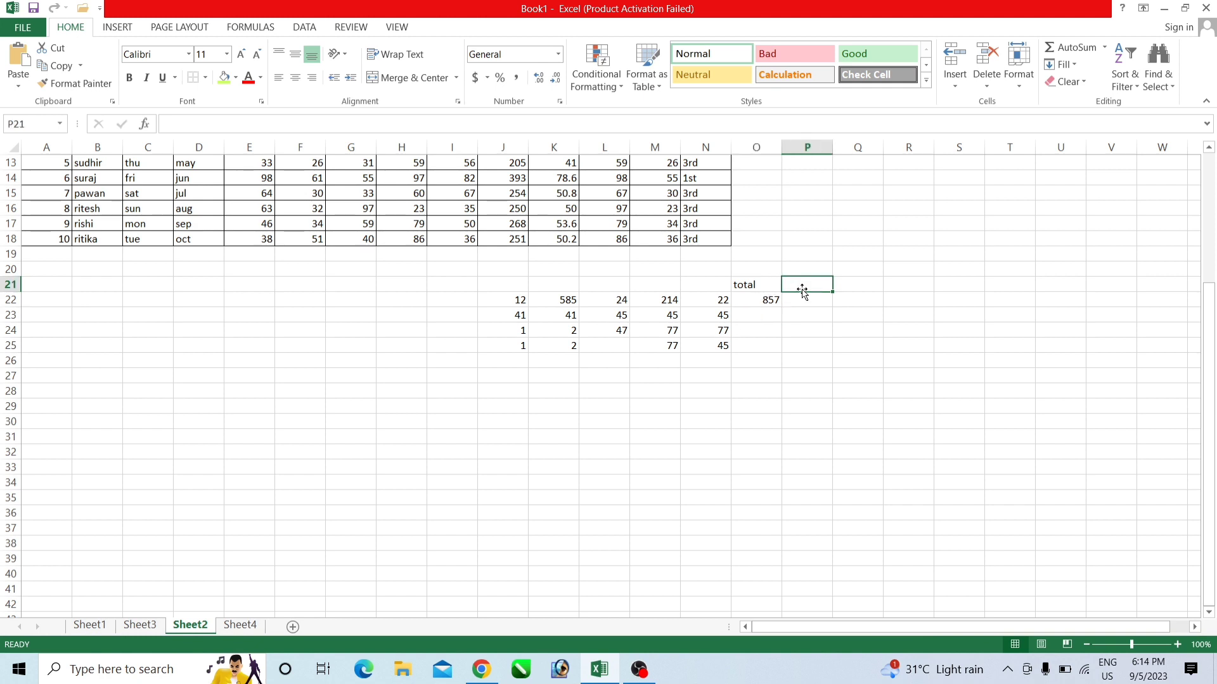
text(max)
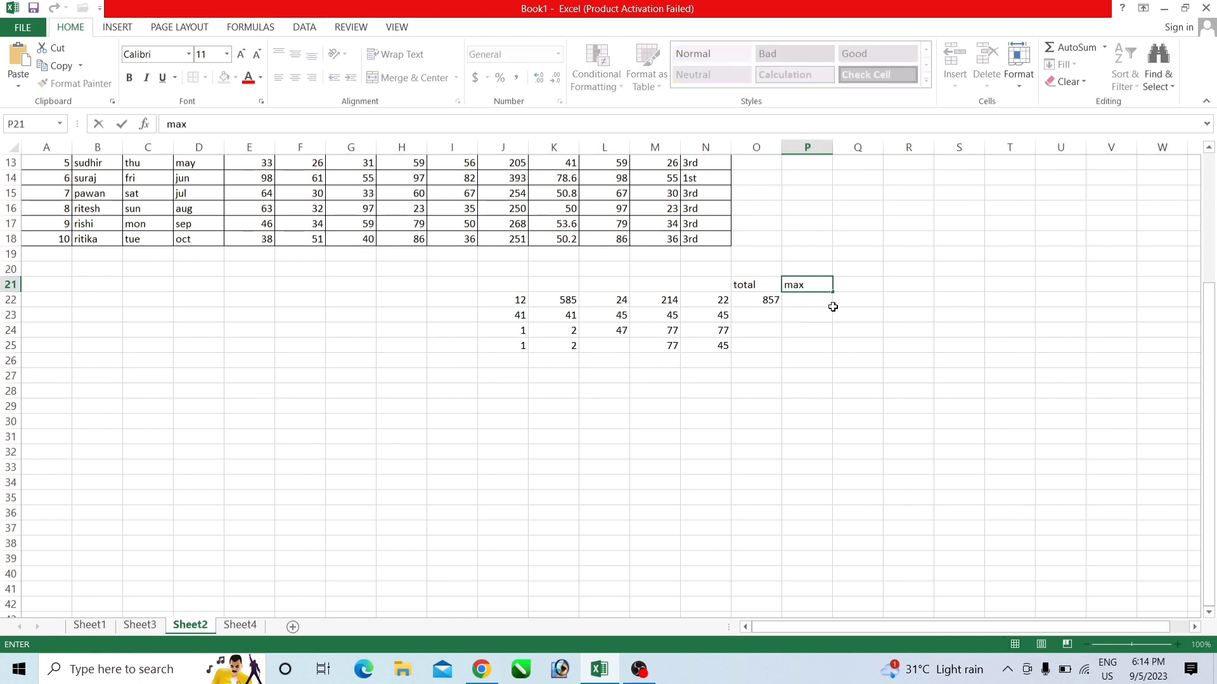
key(Return)
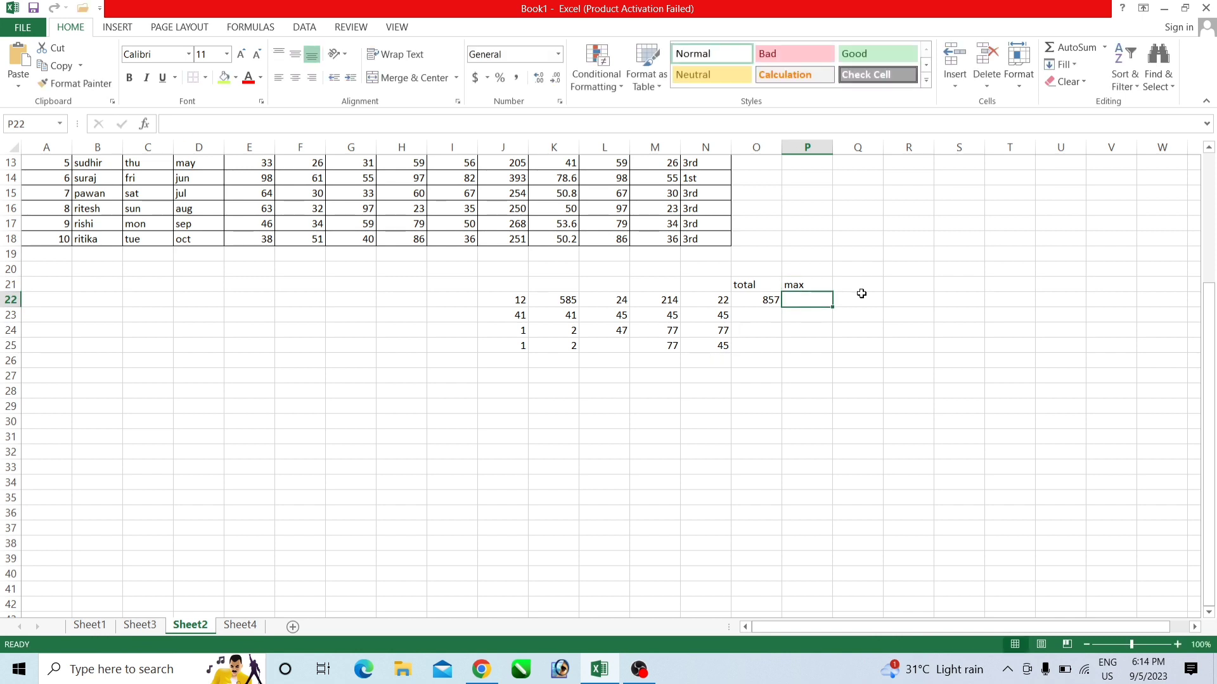
Step: Try to calculate the maximum in cell P22 by applying AutoSum functions after entering an equals sign
text(=)
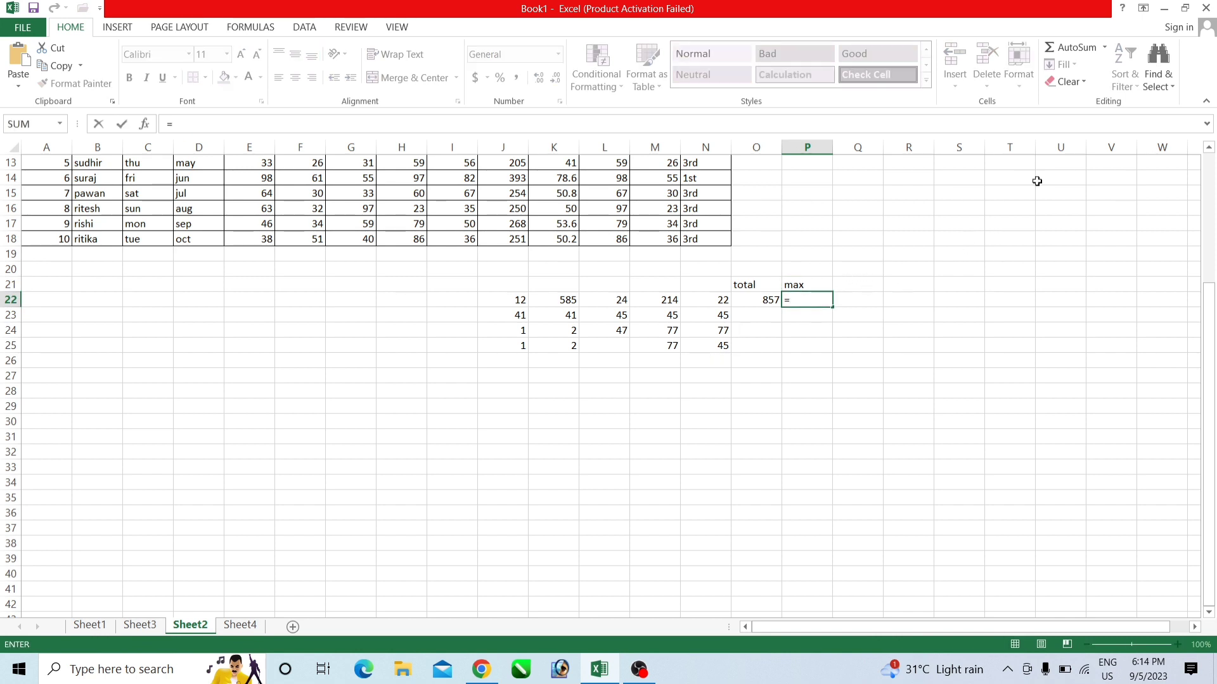
click(1104, 48)
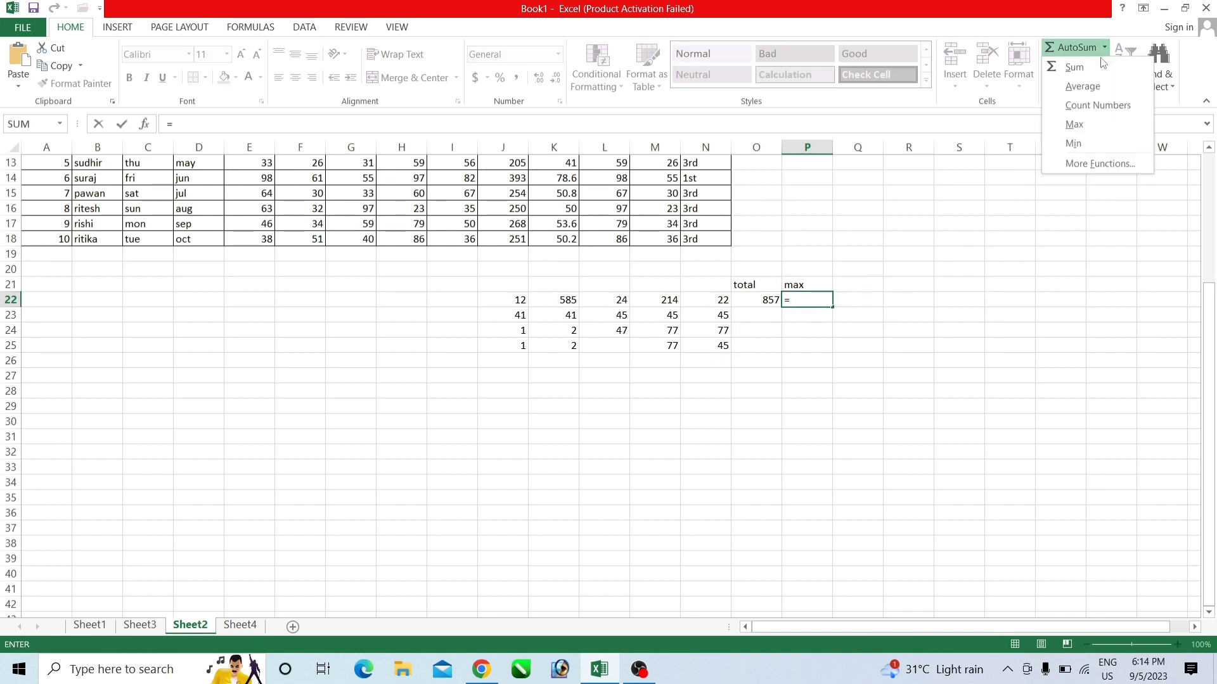
click(1084, 126)
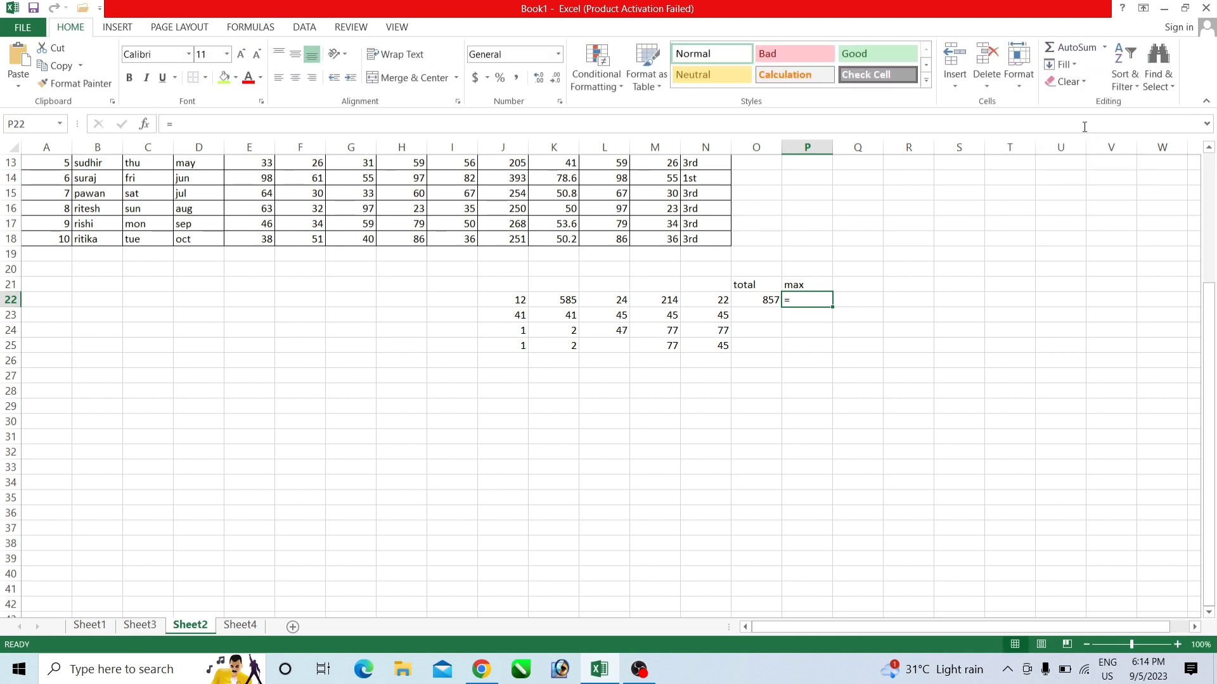
click(1074, 48)
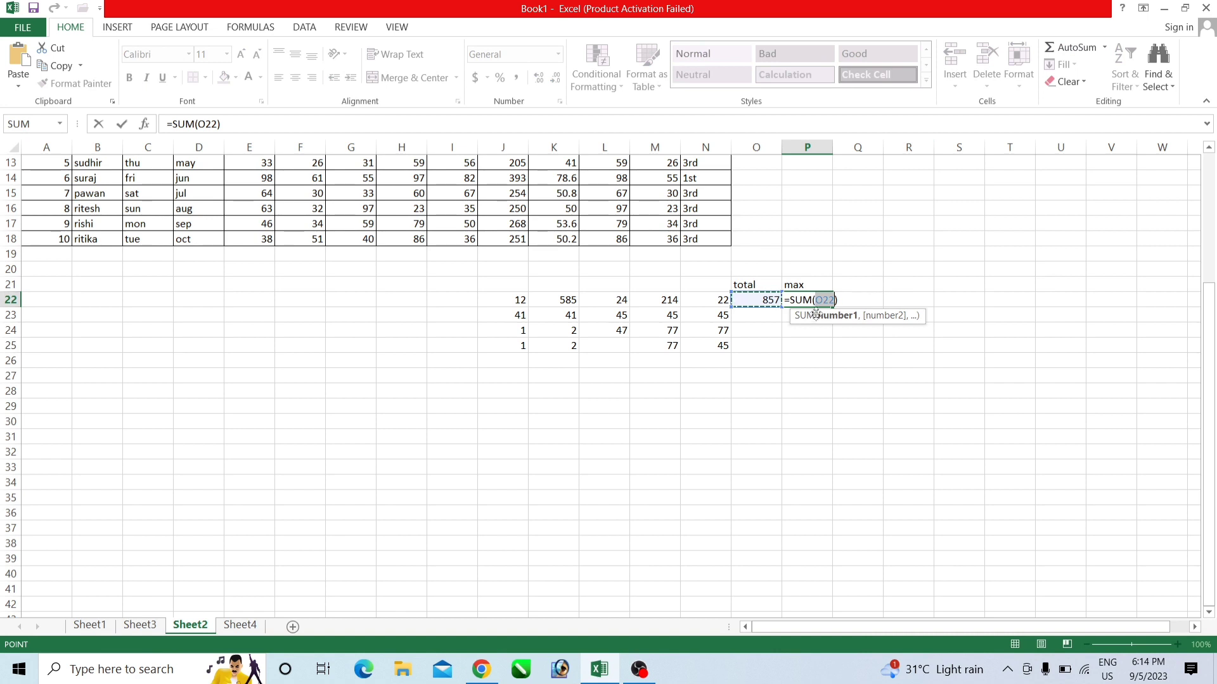
click(834, 299)
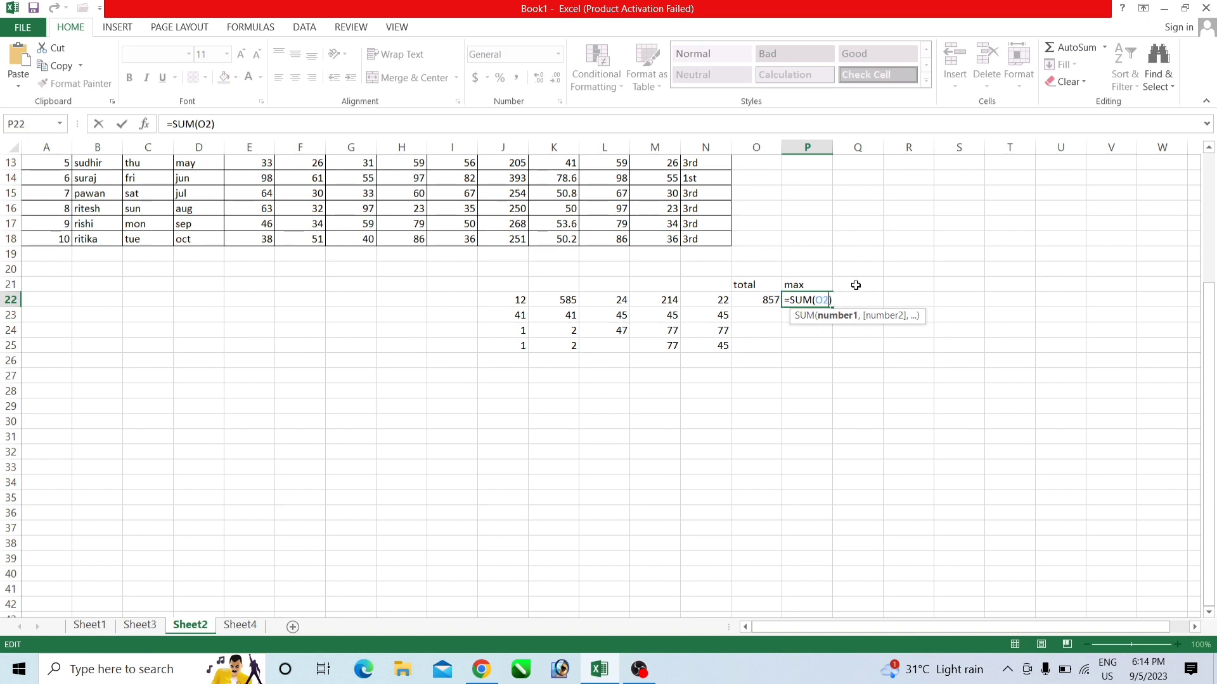
Step: Erase the unwanted SUM function from cell P22, leaving only the equals sign
key(BackSpace)
key(BackSpace)
key(BackSpace)
key(BackSpace)
key(BackSpace)
key(BackSpace)
key(BackSpace)
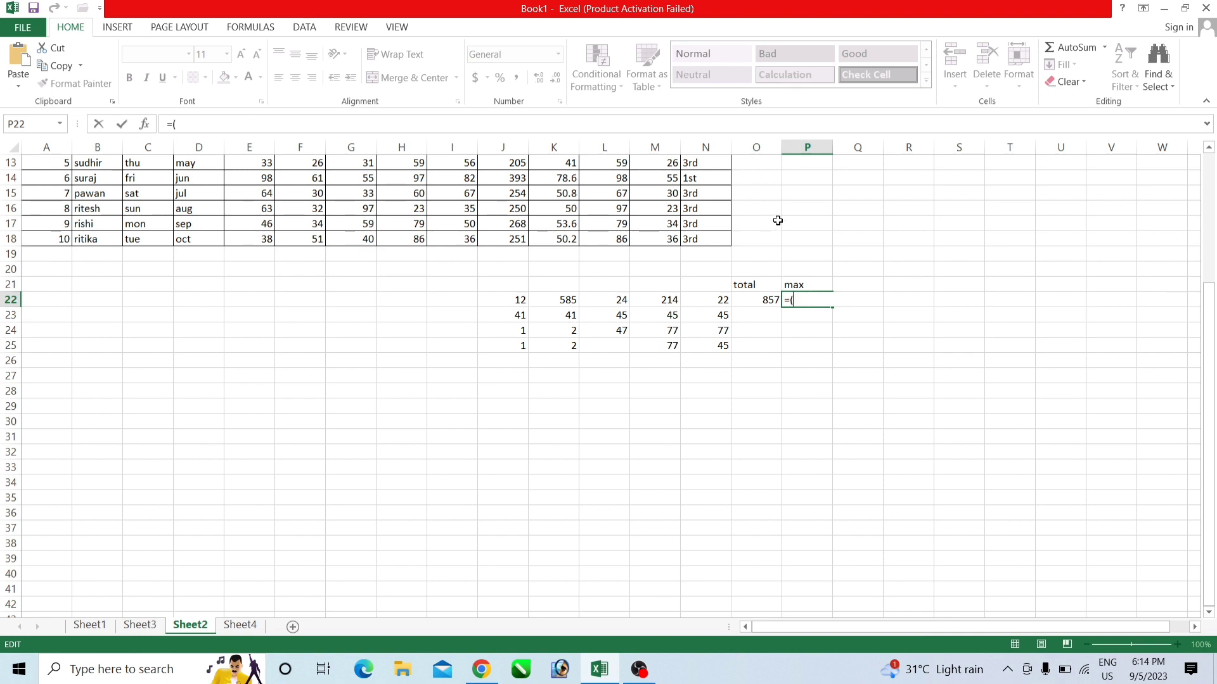
key(BackSpace)
Step: Try the AutoSum Max function in cell P22 and select the numbers J22:N22
click(1103, 47)
click(1079, 124)
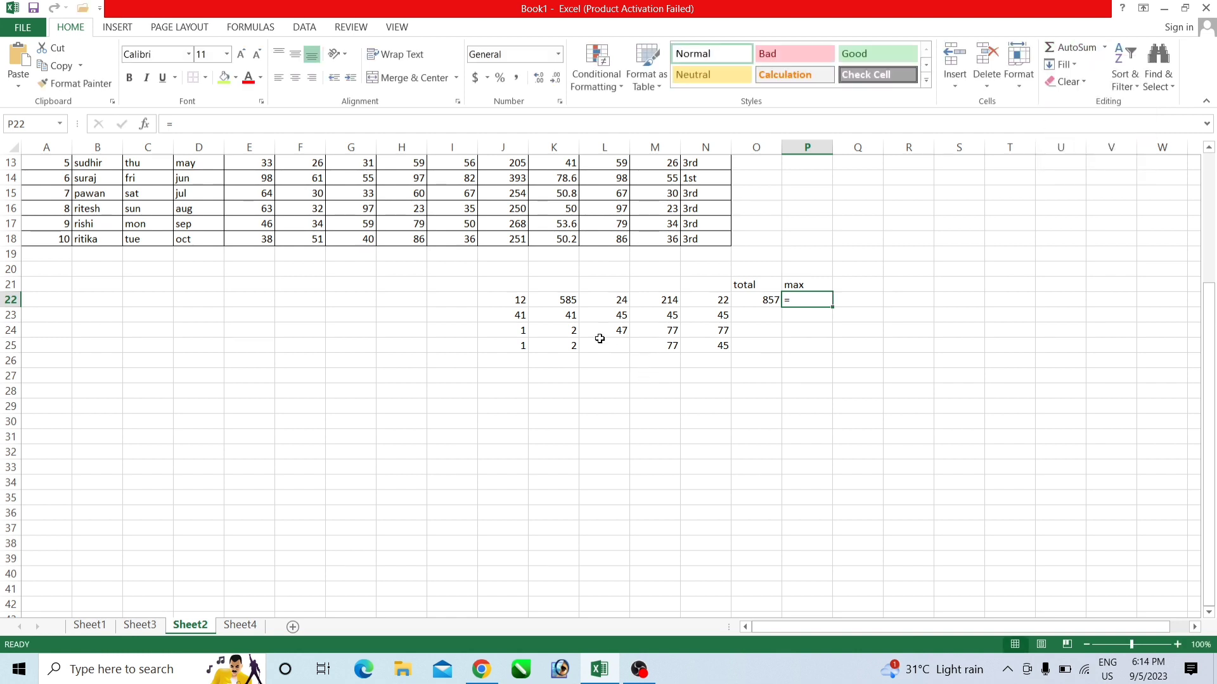
drag(521, 300, 710, 300)
click(798, 301)
text(()
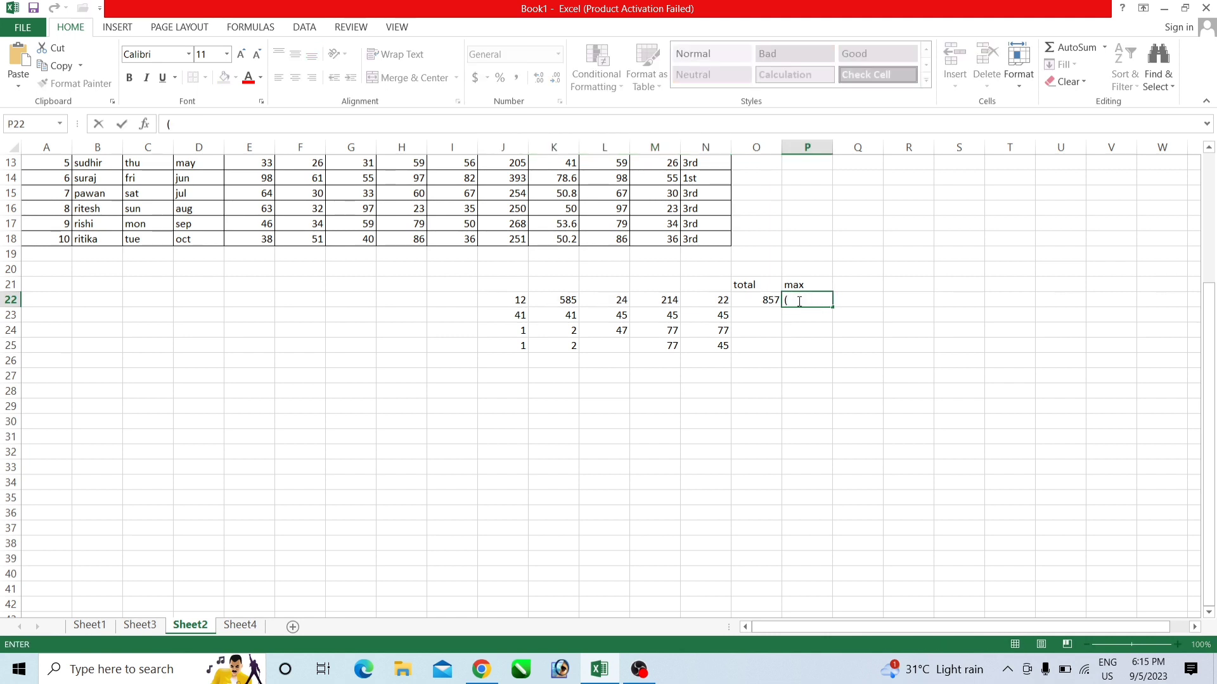
key(BackSpace)
Step: Calculate the maximum of row 22 in cell P22 with the formula =max(J22:N22)
text(=max)
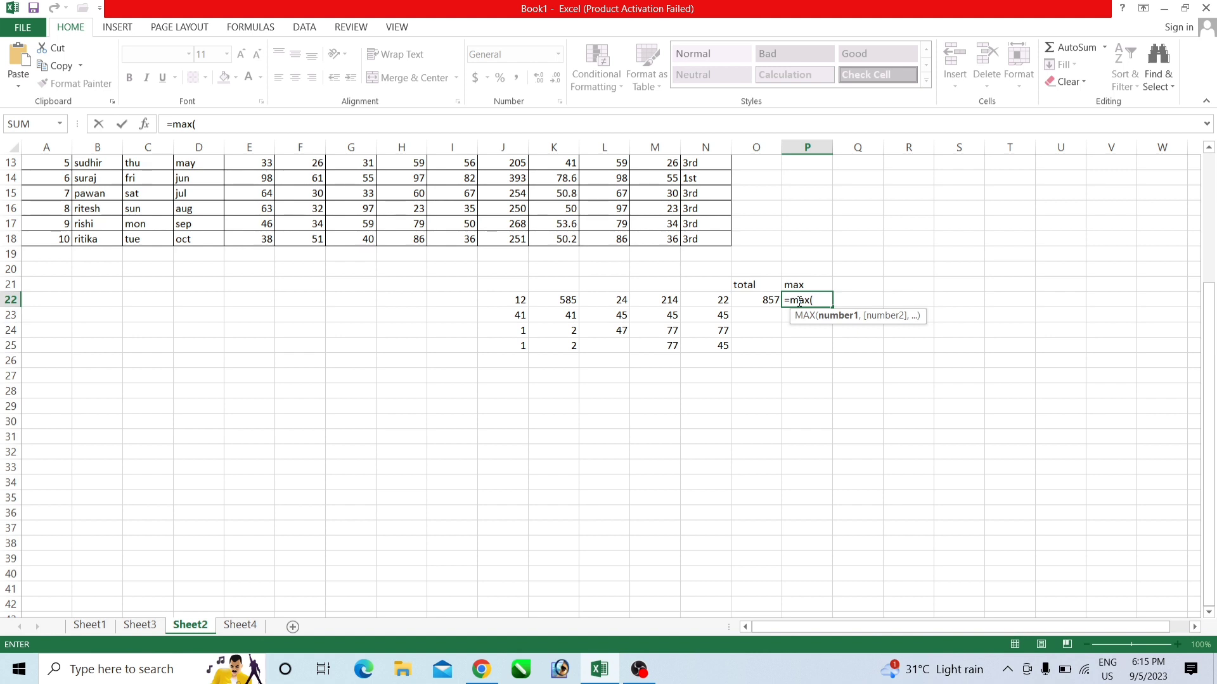
drag(509, 299, 700, 300)
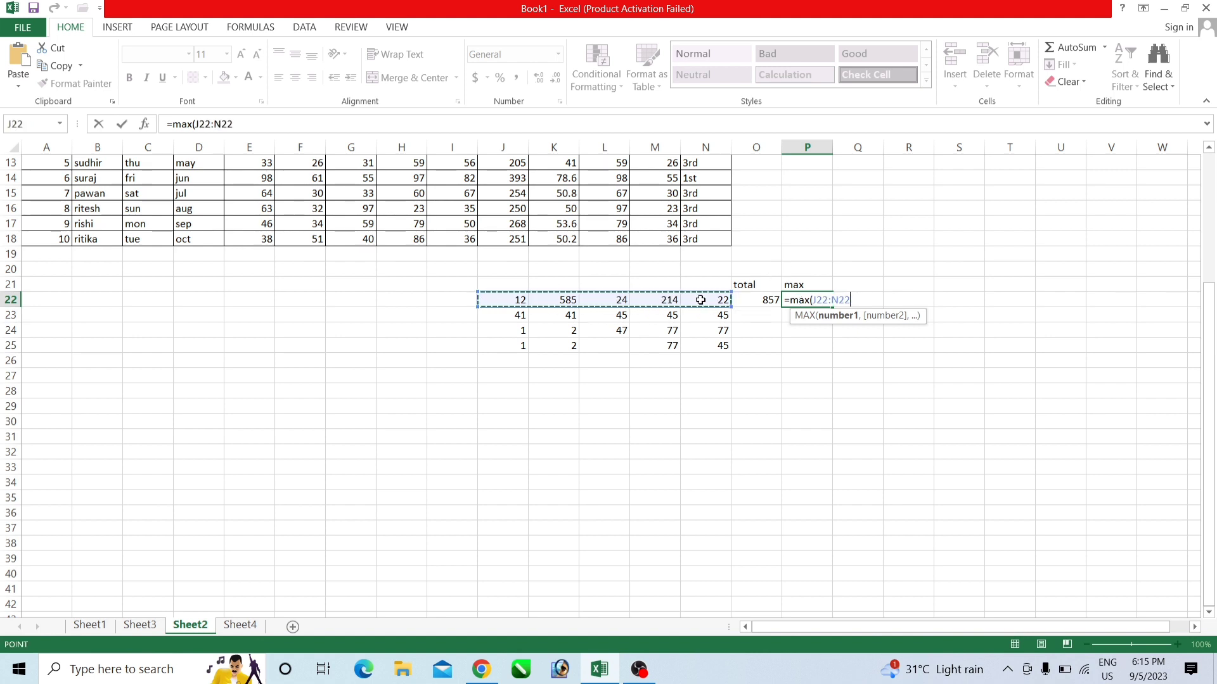
key(Return)
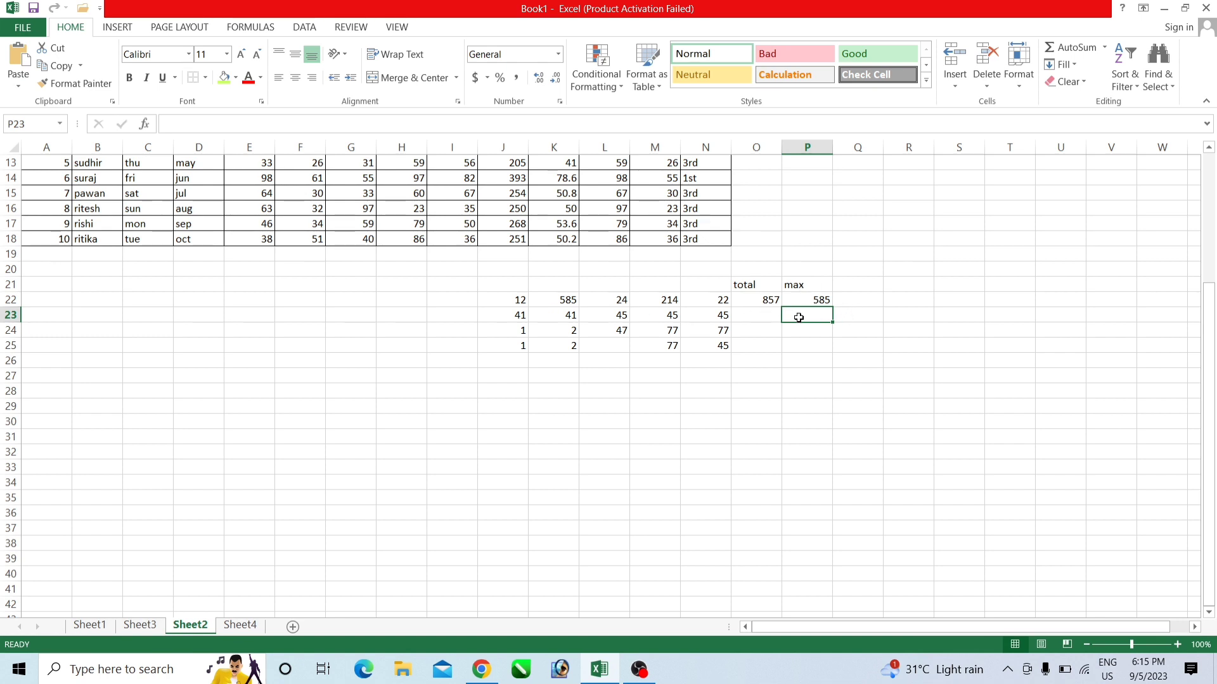
Step: Calculate the maximum of row 23 in cell P23 with the formula =max(J23:N23)
text(=)
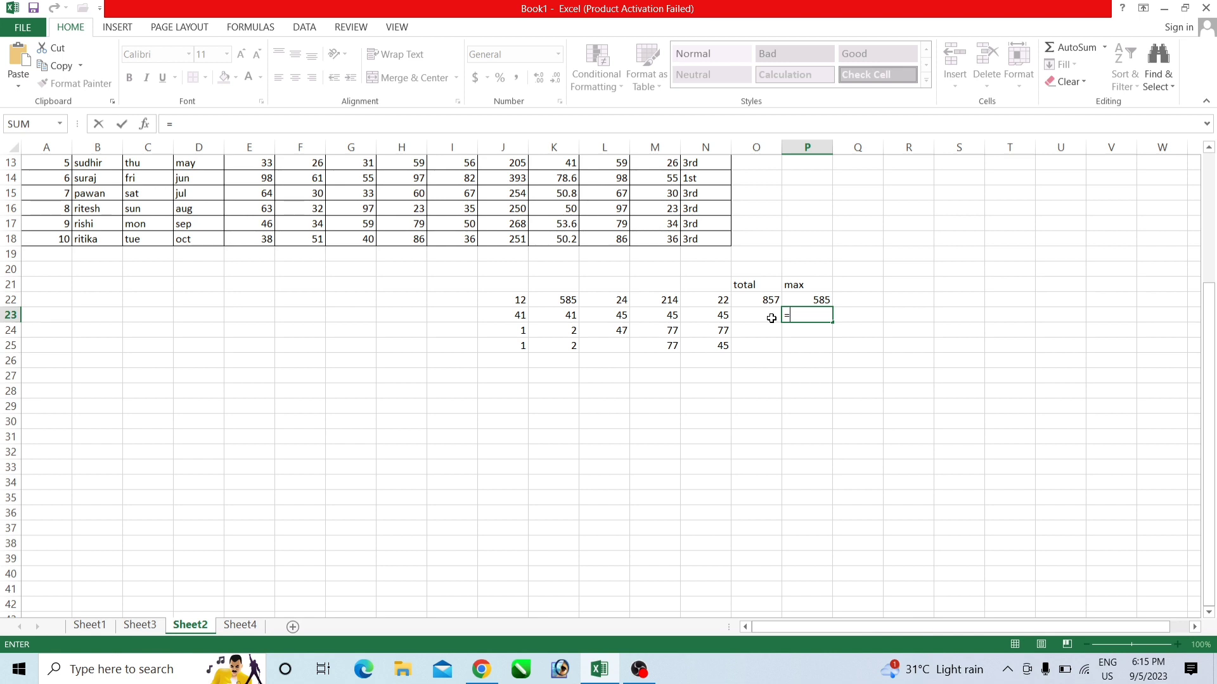
text(maz)
key(BackSpace)
text(x)
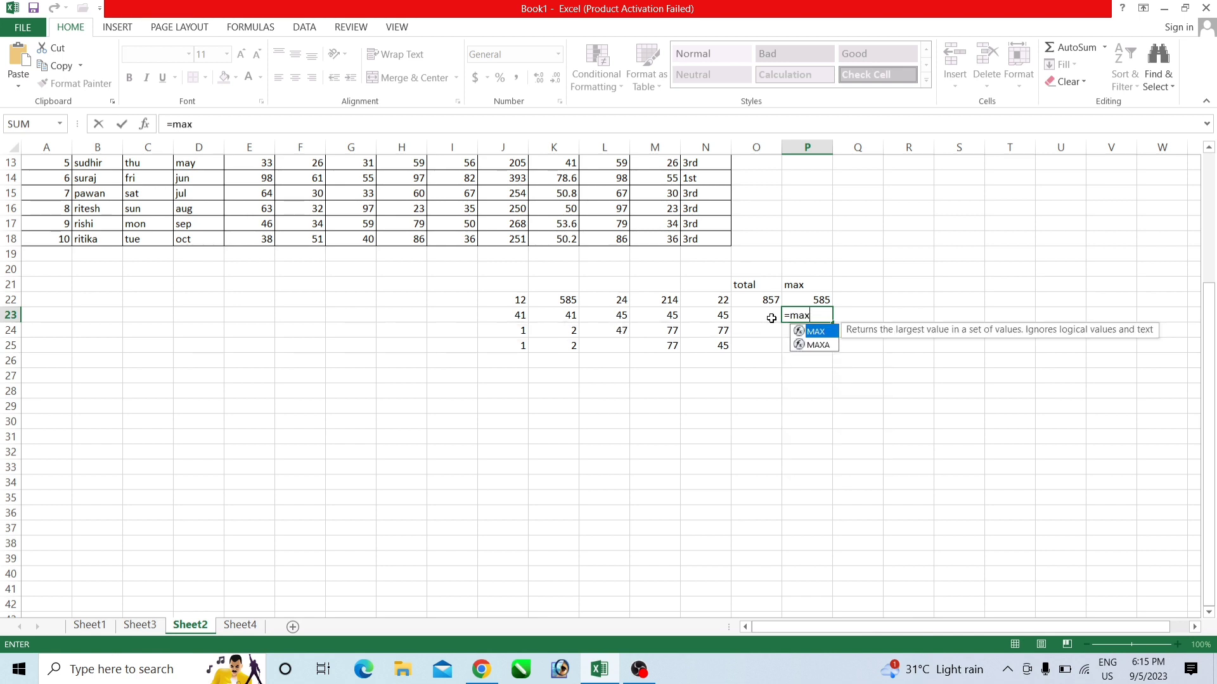
text(()
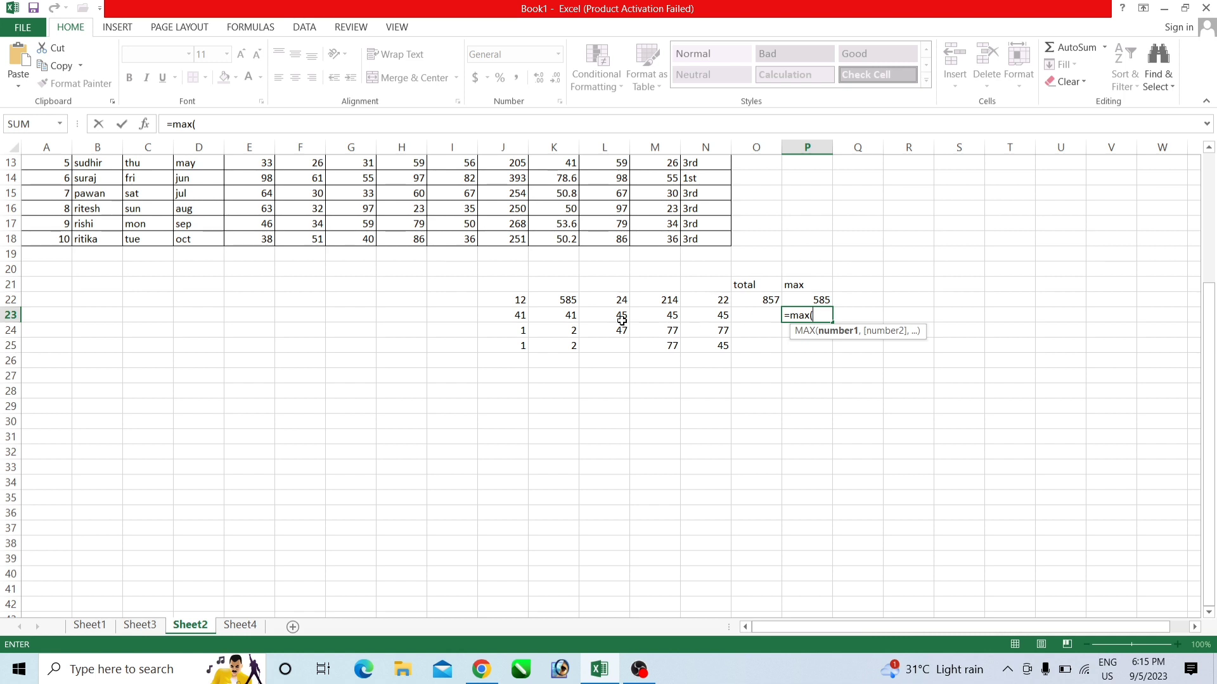
drag(521, 315, 691, 324)
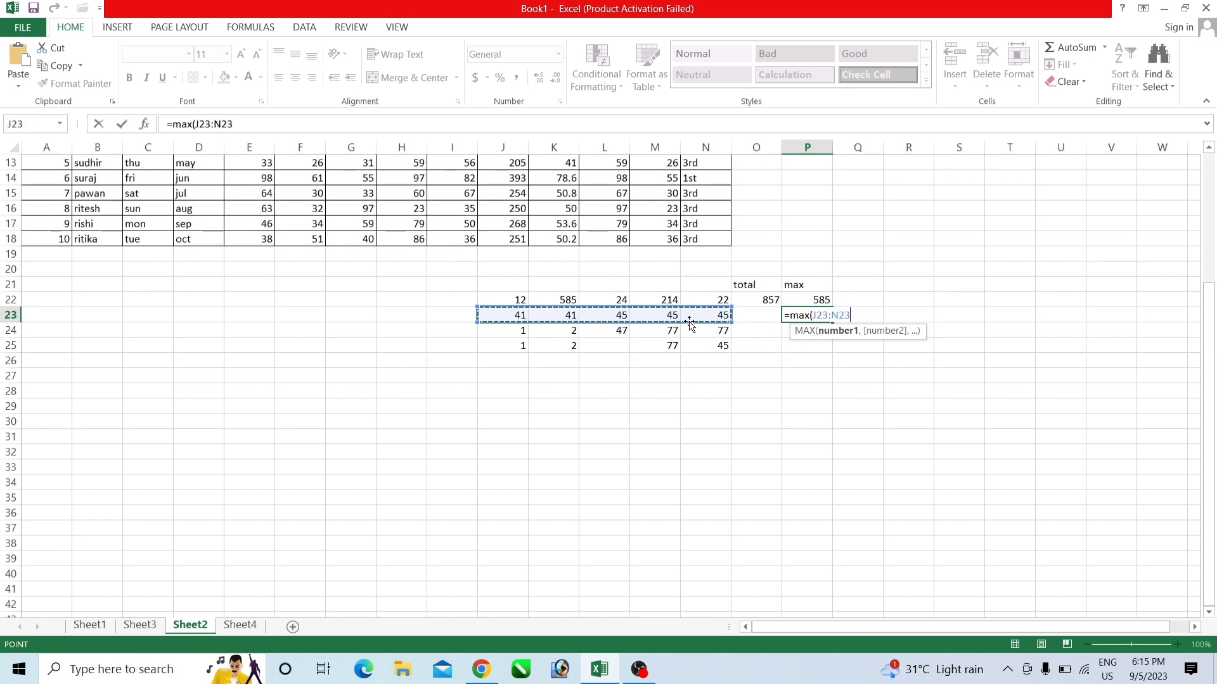
text())
key(Return)
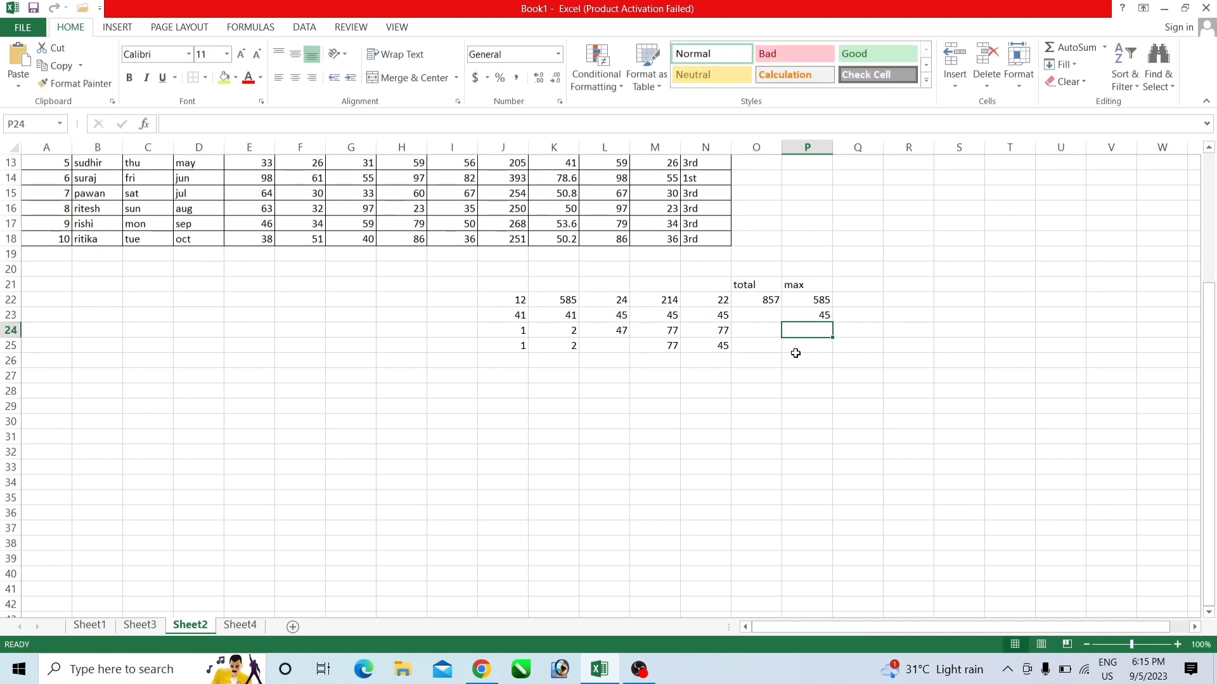
Step: Insert the AutoSum Max function in cell P24, accepting the suggested range as =MAX(P22:P23)
click(1103, 51)
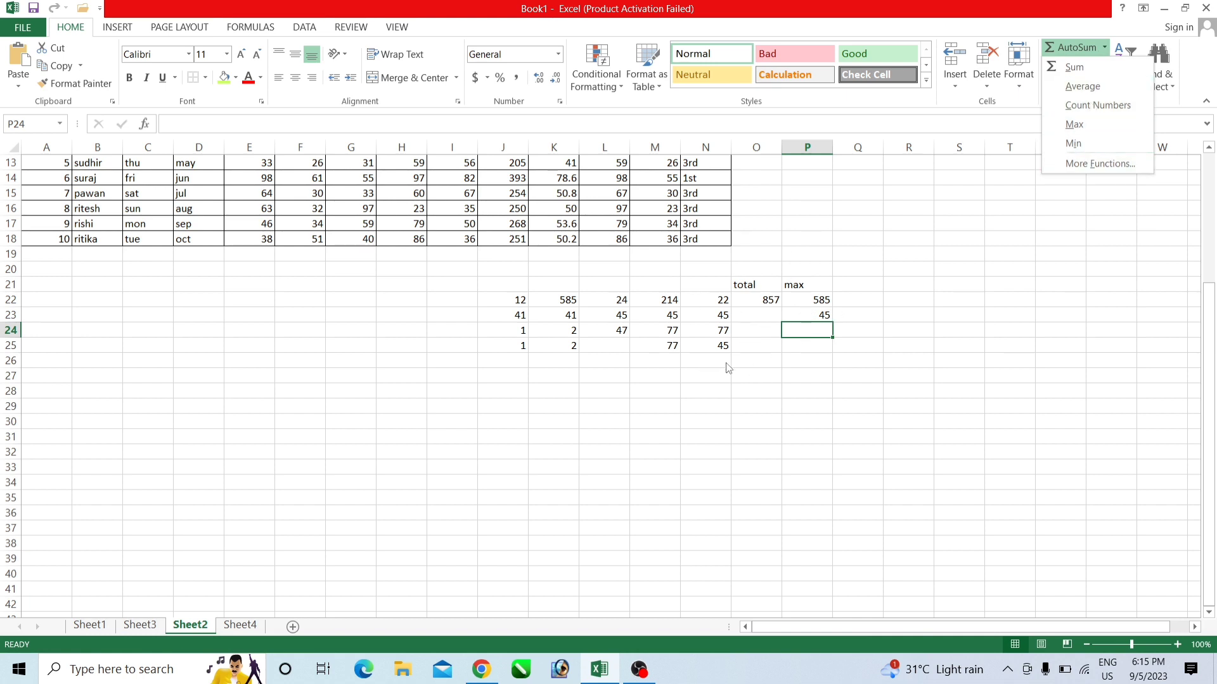
click(752, 356)
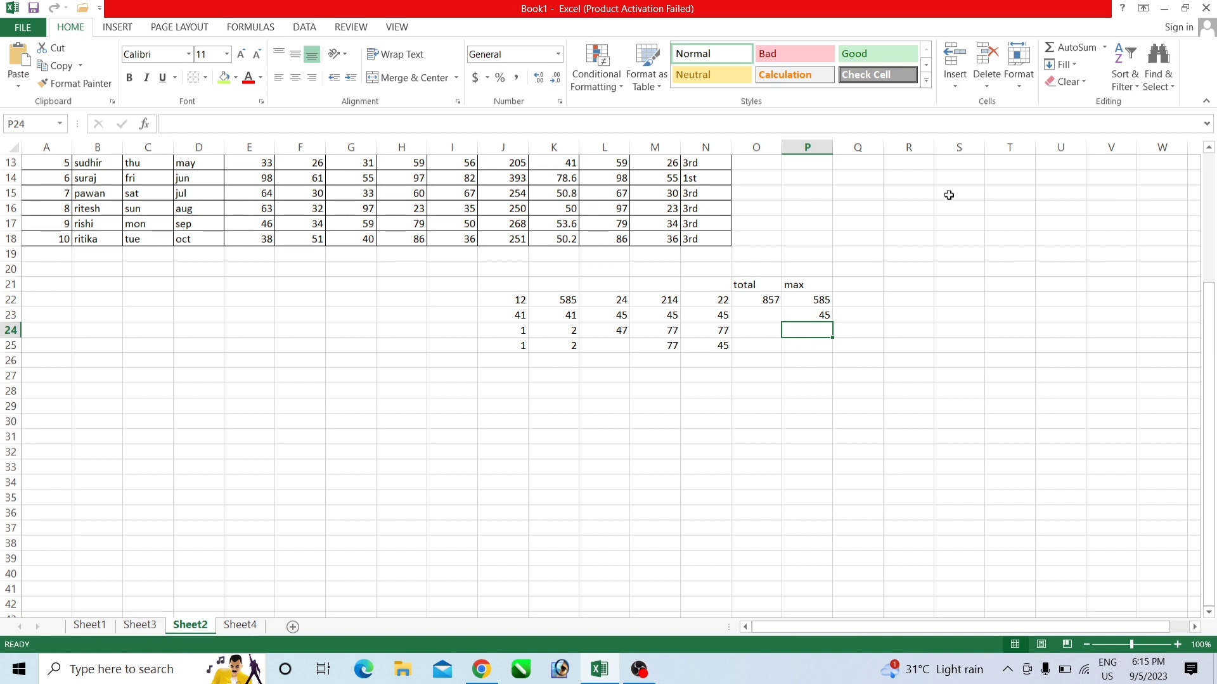
click(1105, 51)
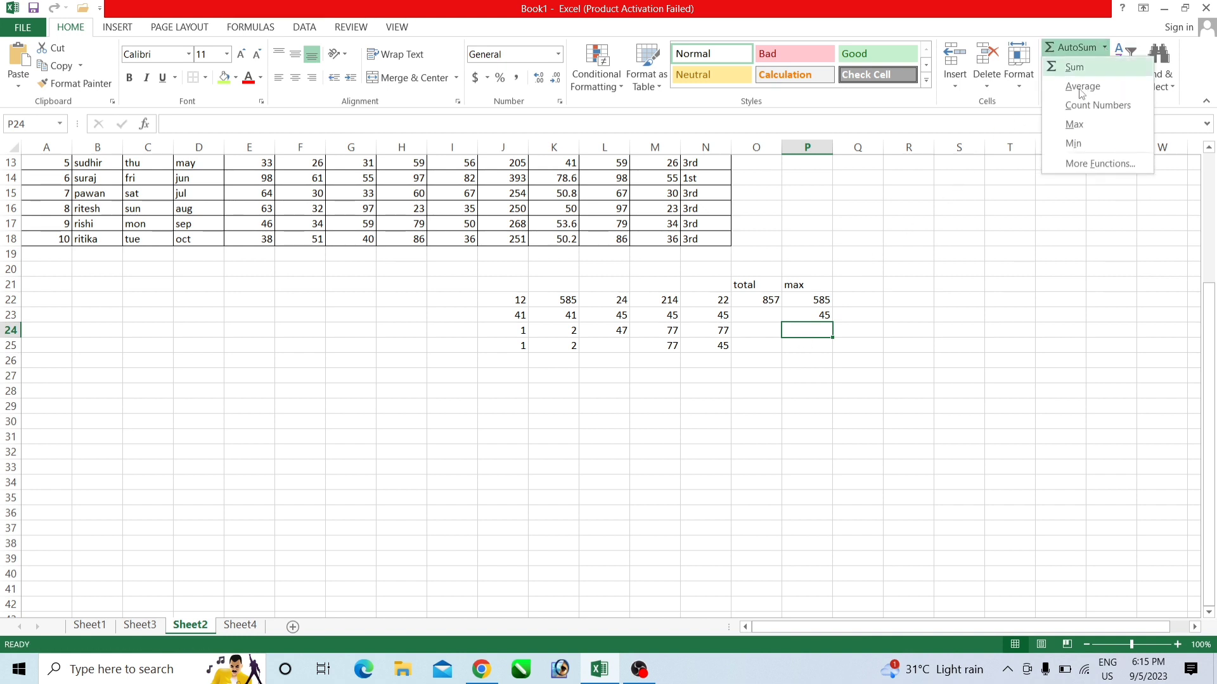
click(1071, 124)
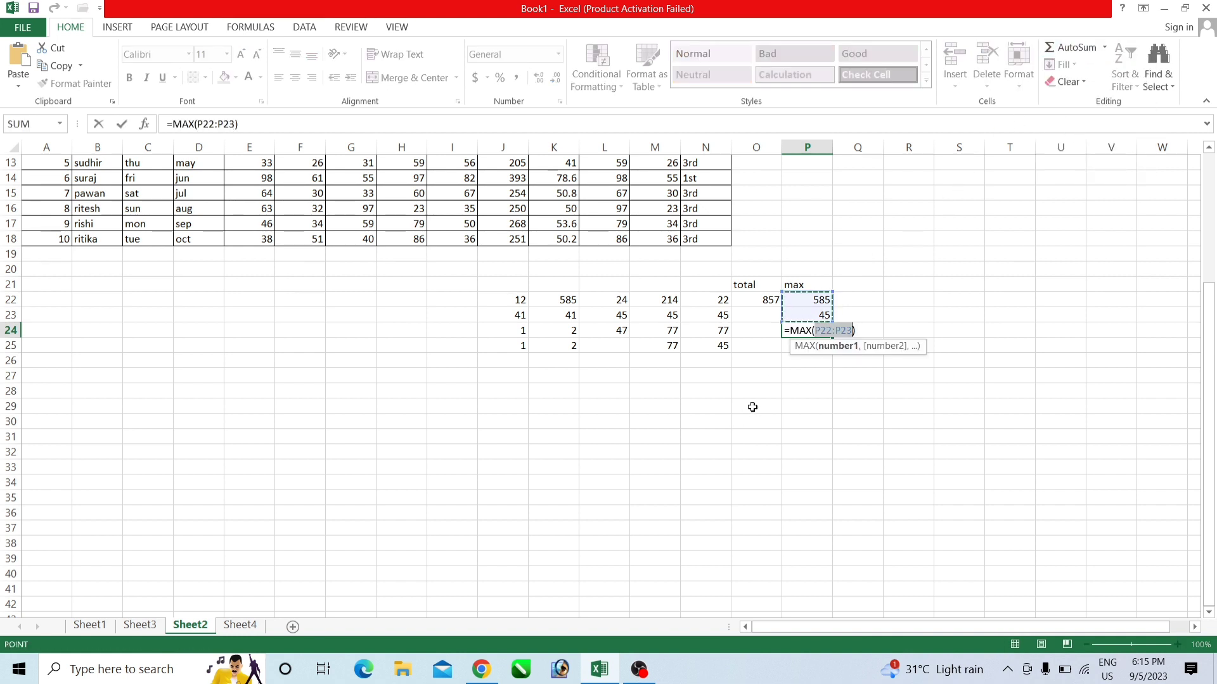
key(Return)
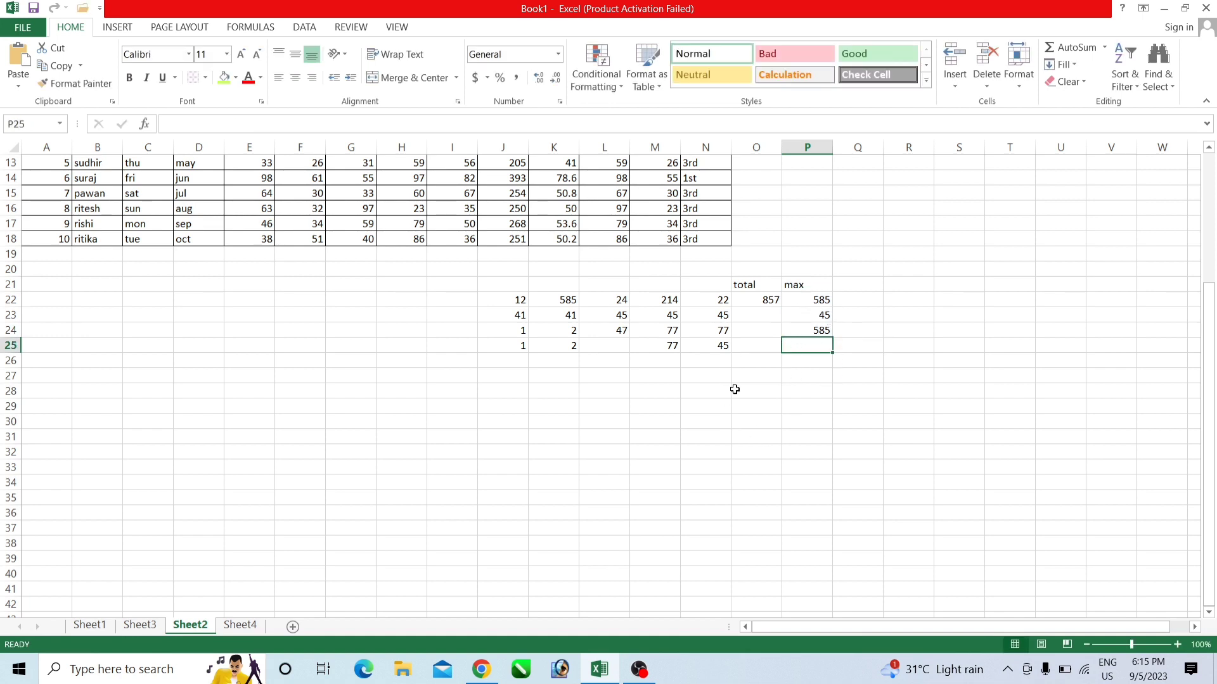
Step: Fill the formula from P24 down into cell P25, and apply Fill Up to cell P26
click(1073, 65)
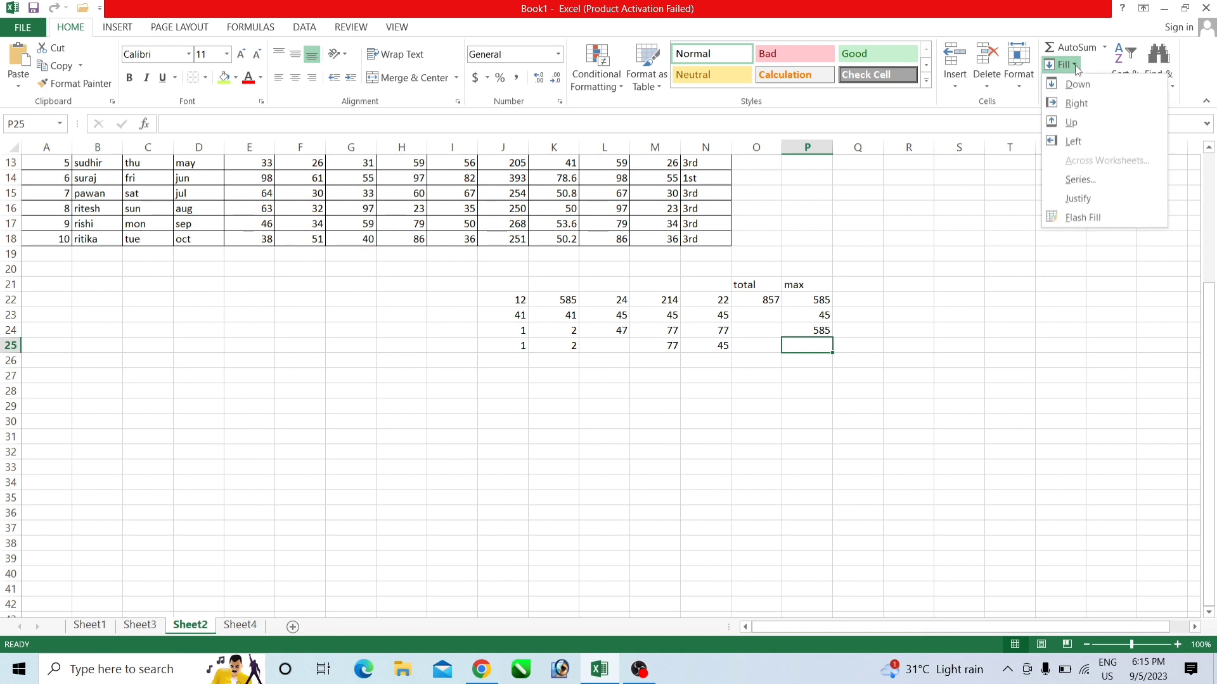
click(1074, 86)
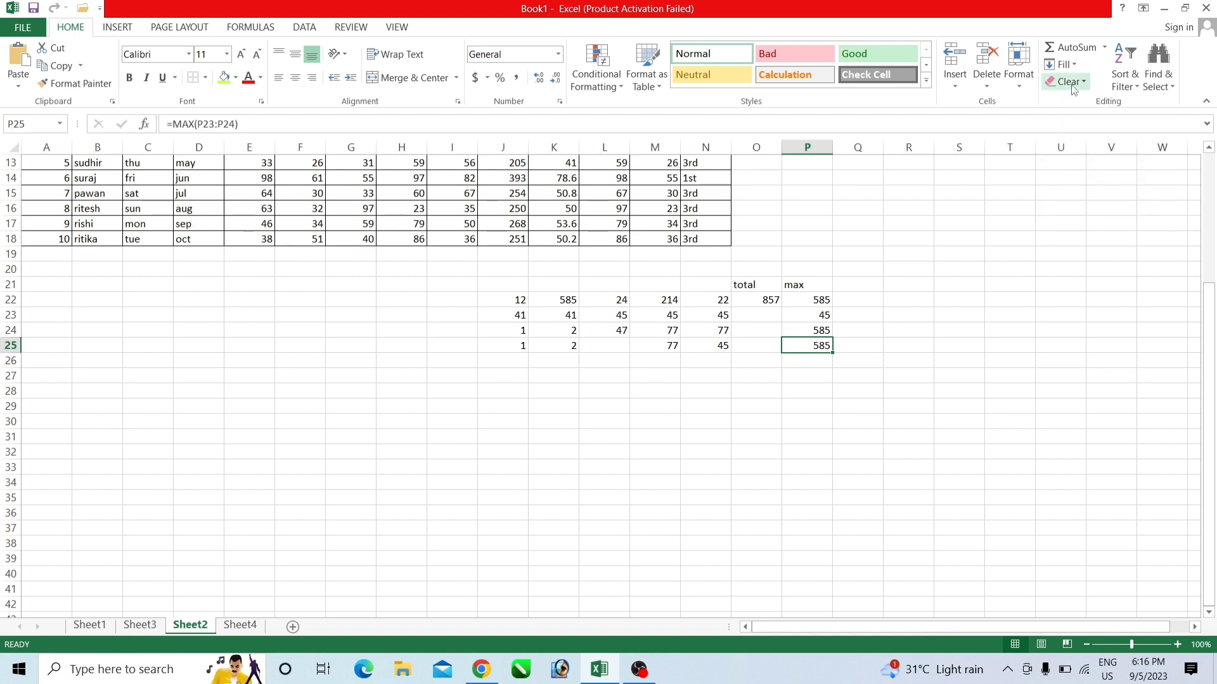
click(813, 365)
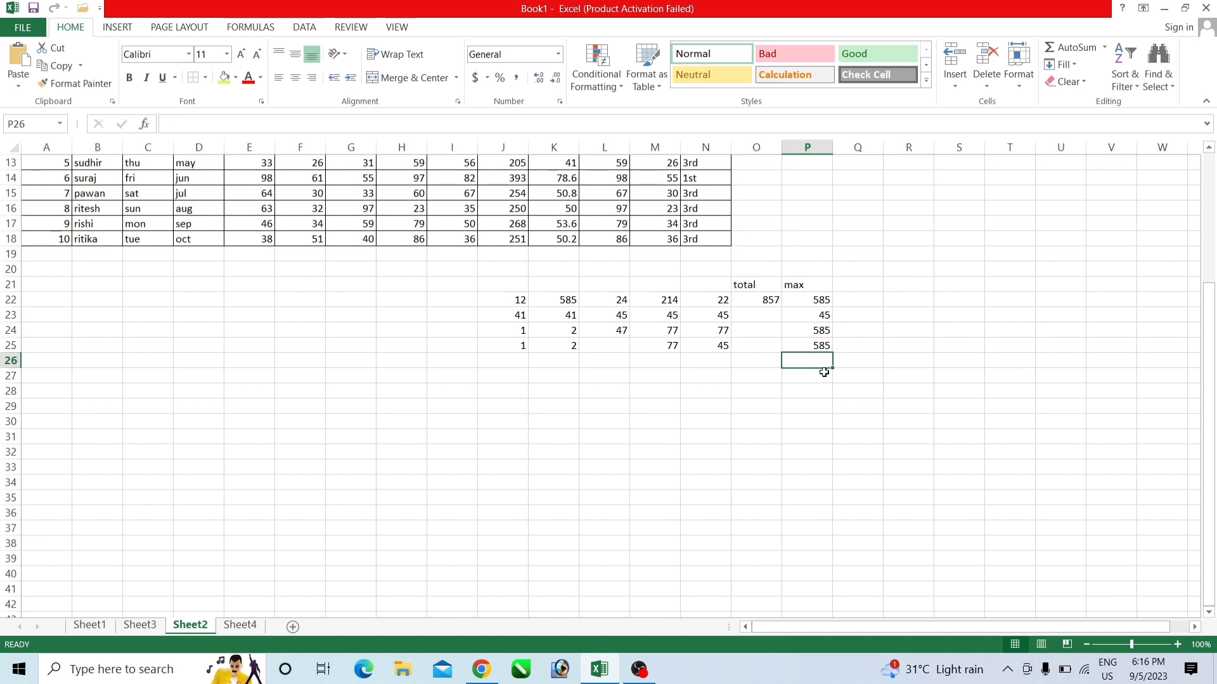
click(1071, 64)
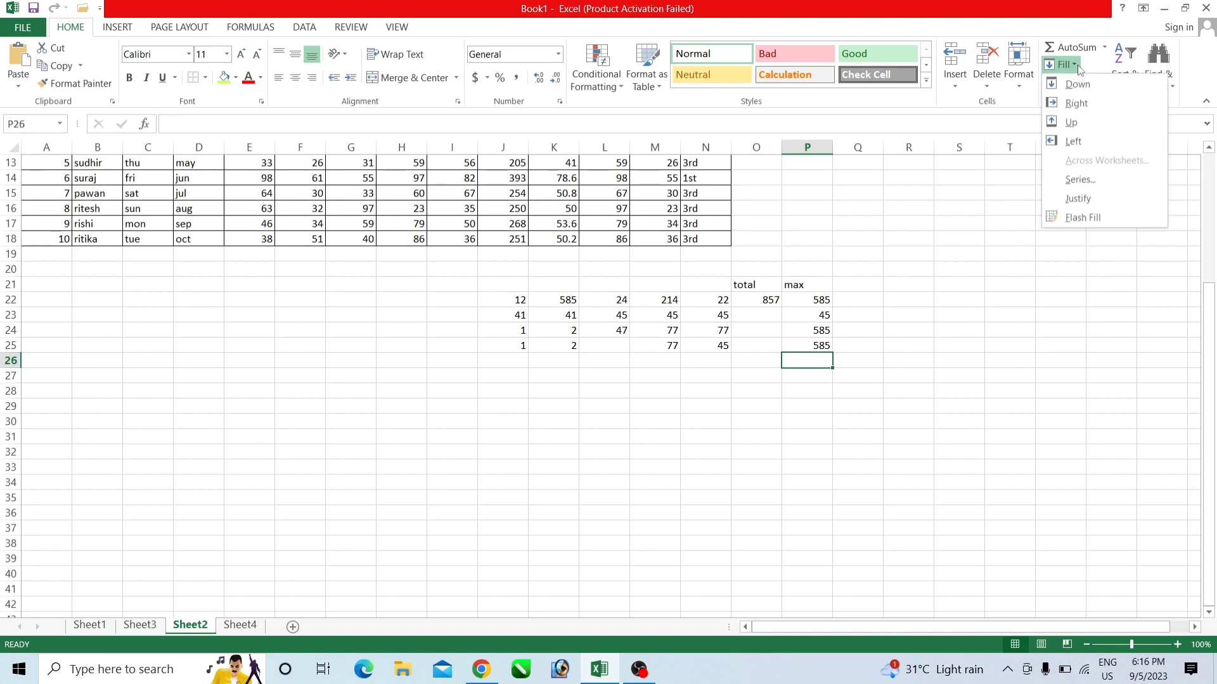
click(1085, 123)
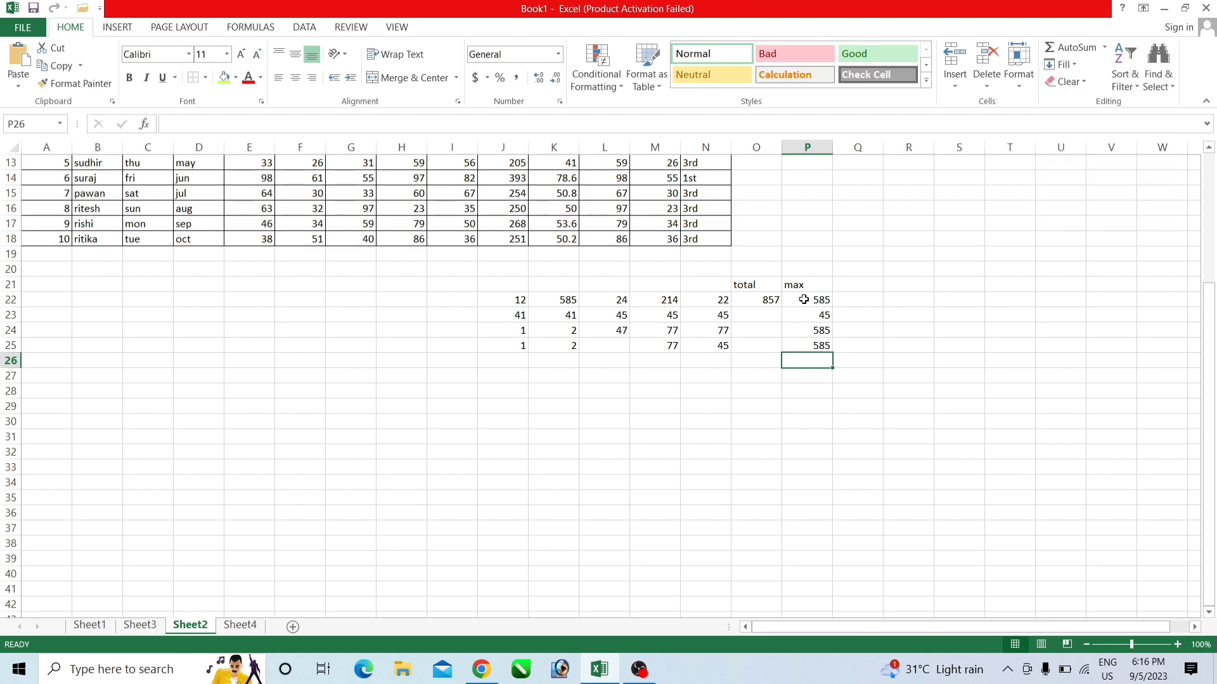
Step: Fill cell O25 from P25 with Fill Left, and overwrite it from N25 with Fill Right
click(1077, 65)
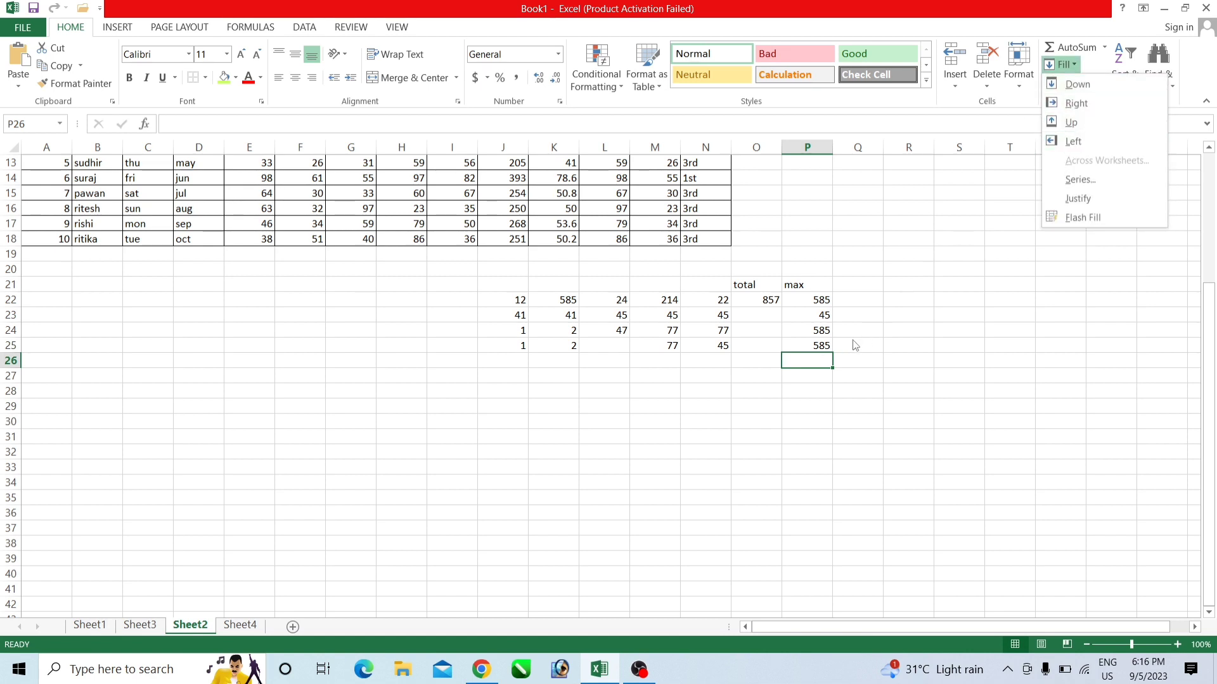
click(757, 345)
click(754, 345)
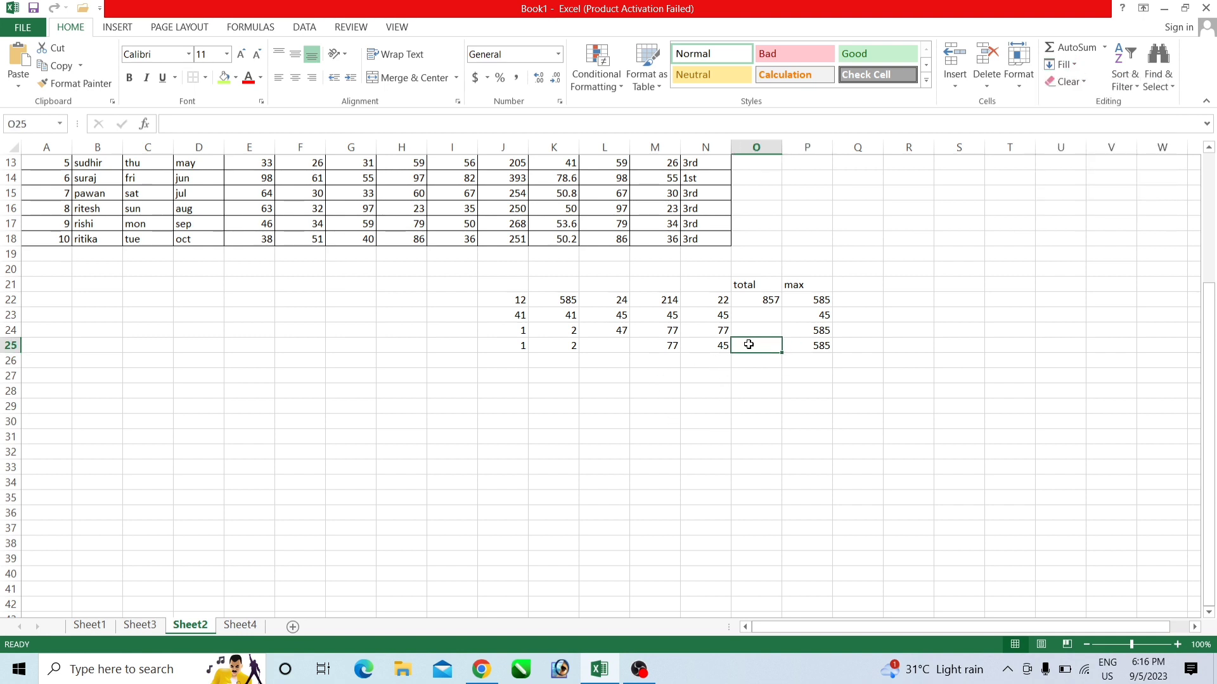
click(1061, 64)
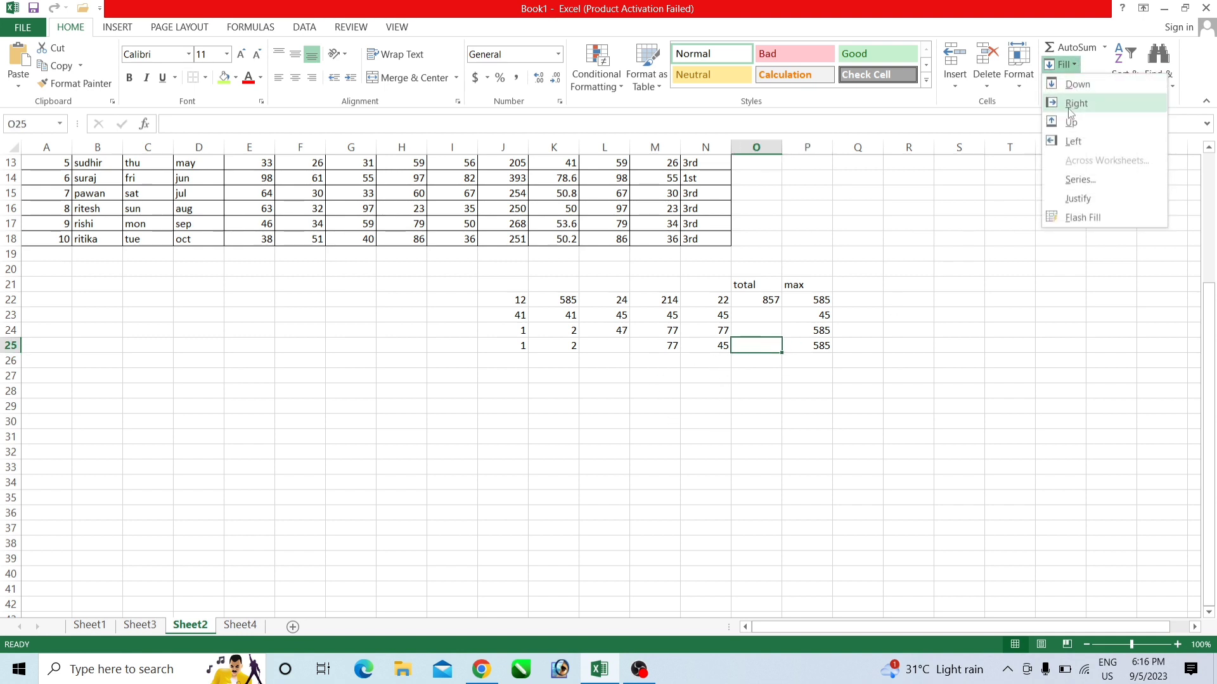
click(1072, 141)
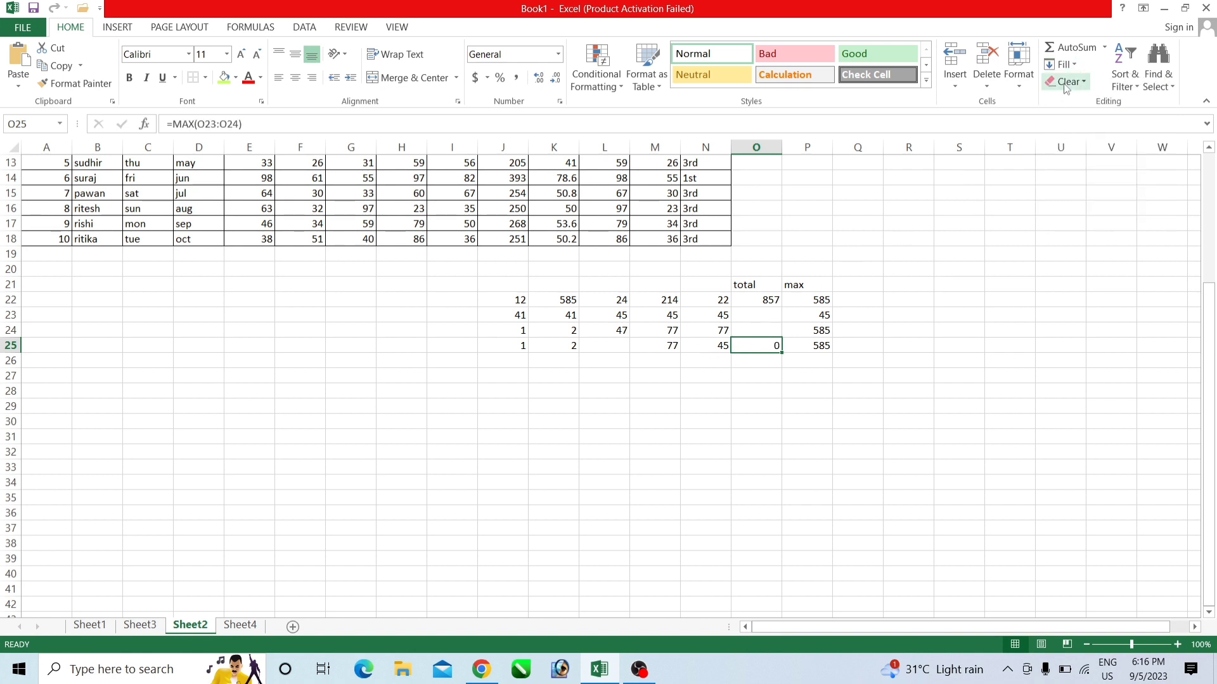
click(1076, 68)
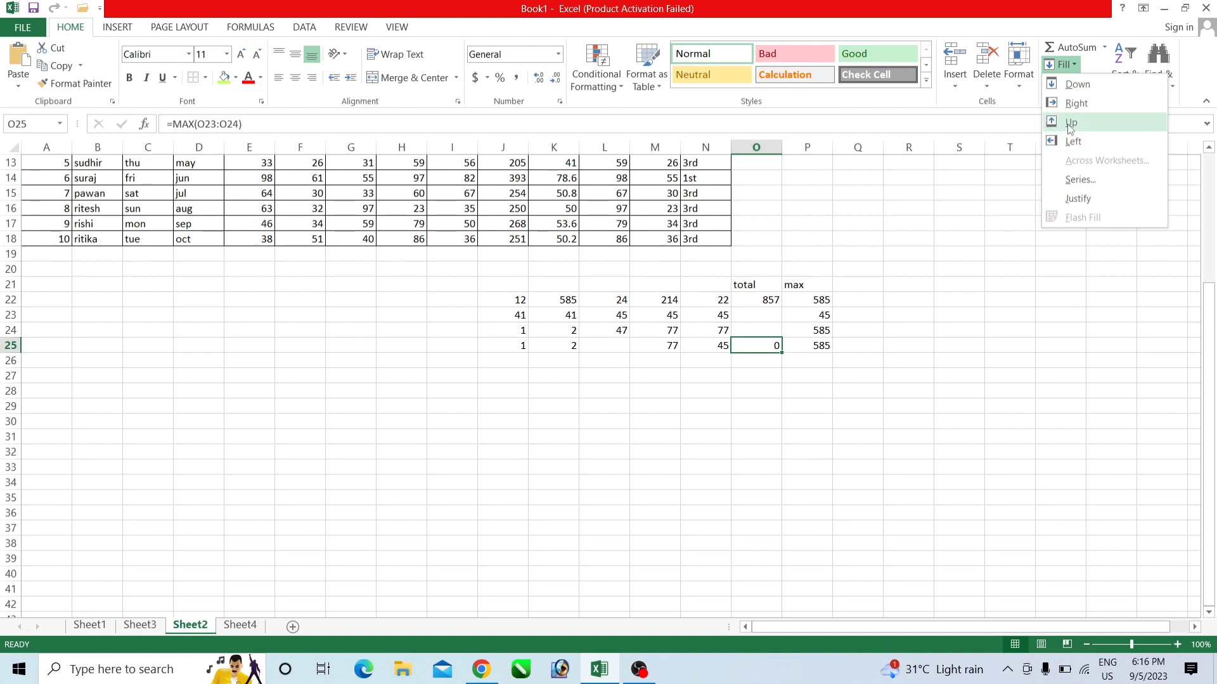
click(1073, 106)
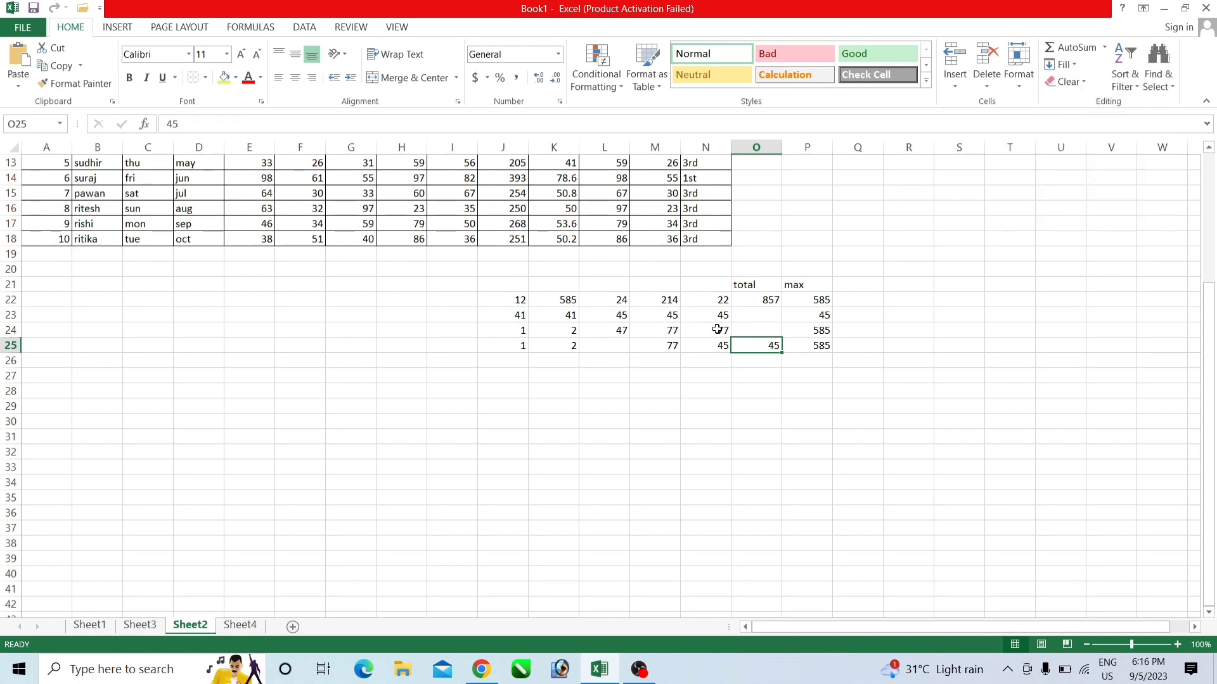
Step: Fill cell O23 from its neighbour N23 with Fill Right
click(752, 316)
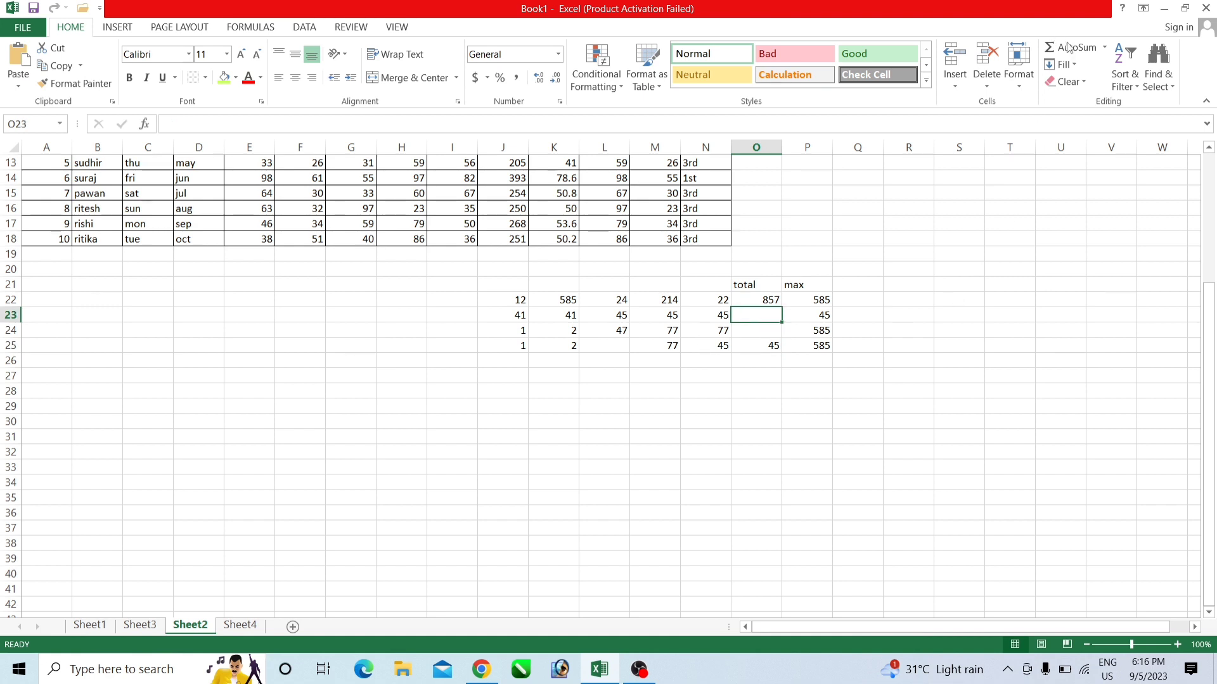
click(1064, 64)
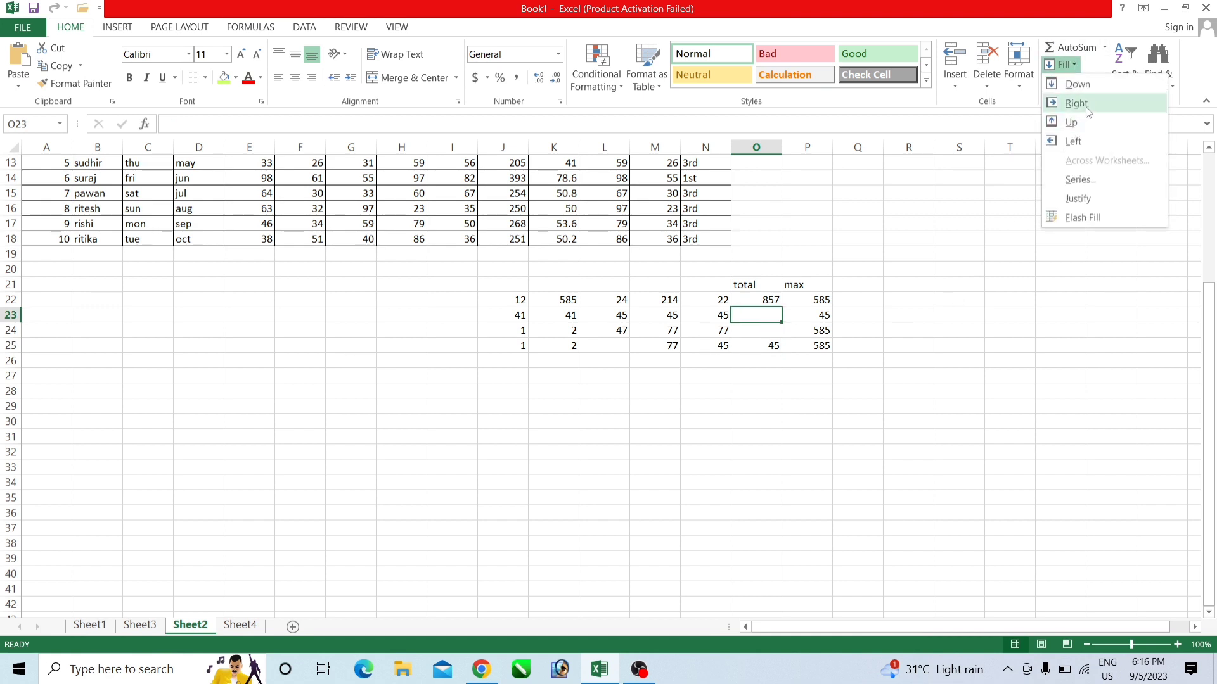
click(1076, 104)
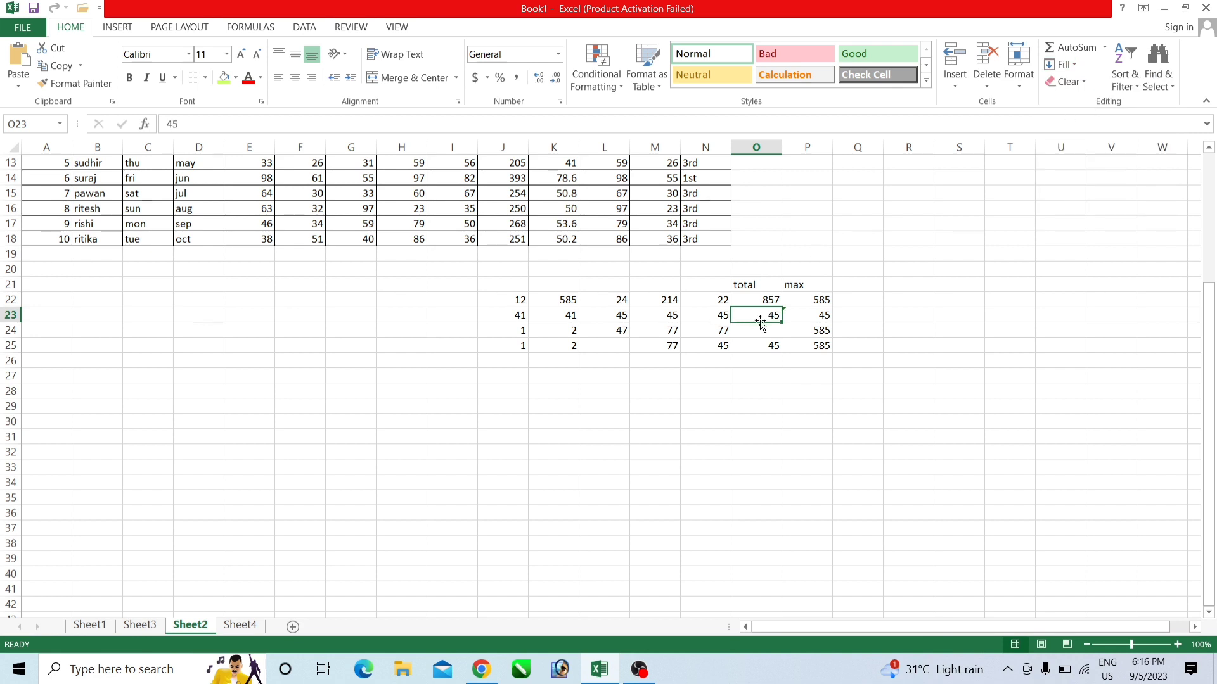
click(1074, 65)
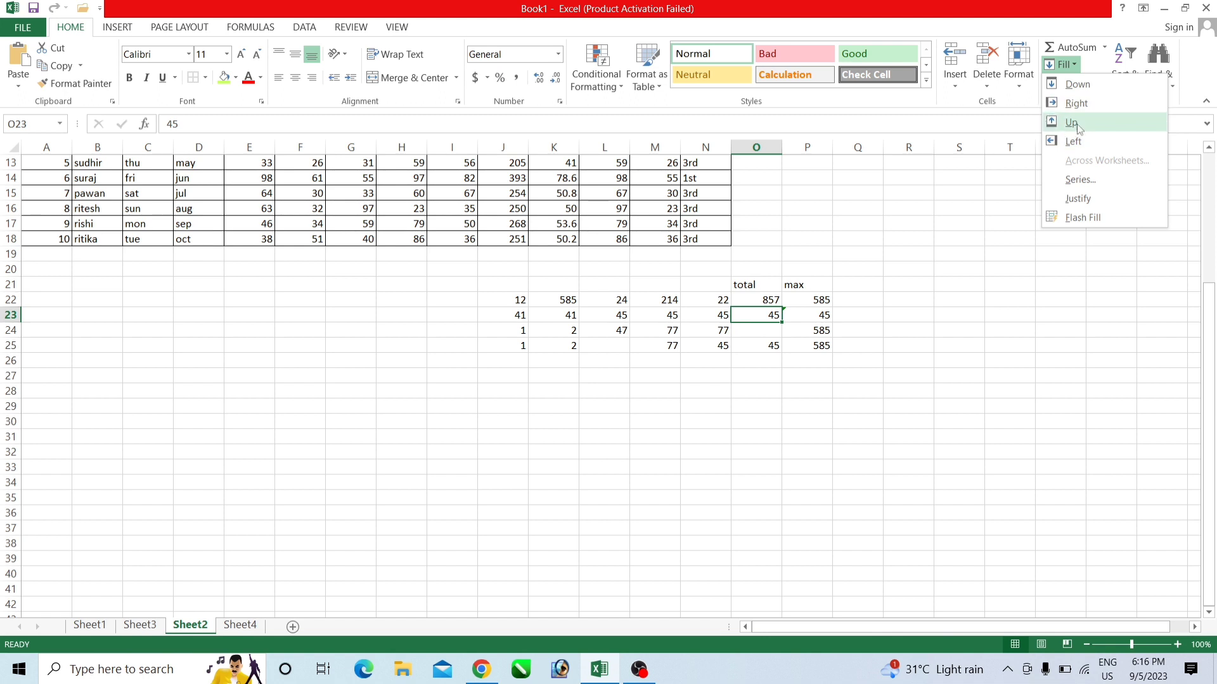
click(896, 298)
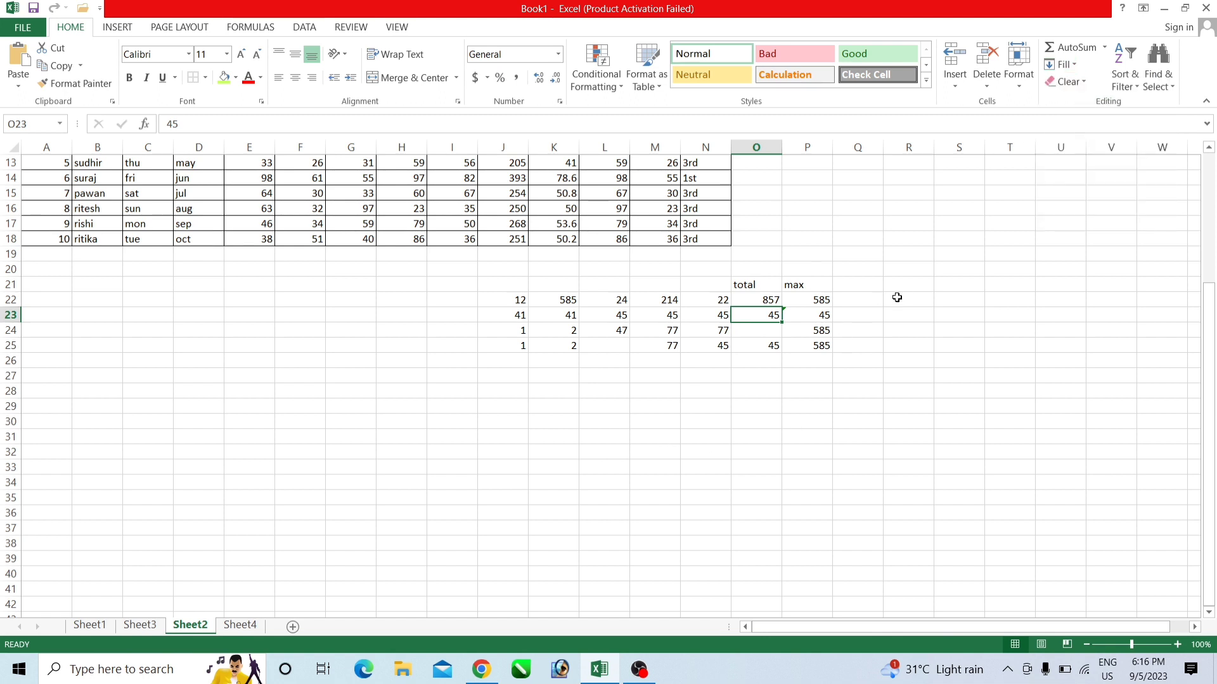
Step: Enter a sample first name in cell R22 and copy it into R23 with Fill Down
click(896, 300)
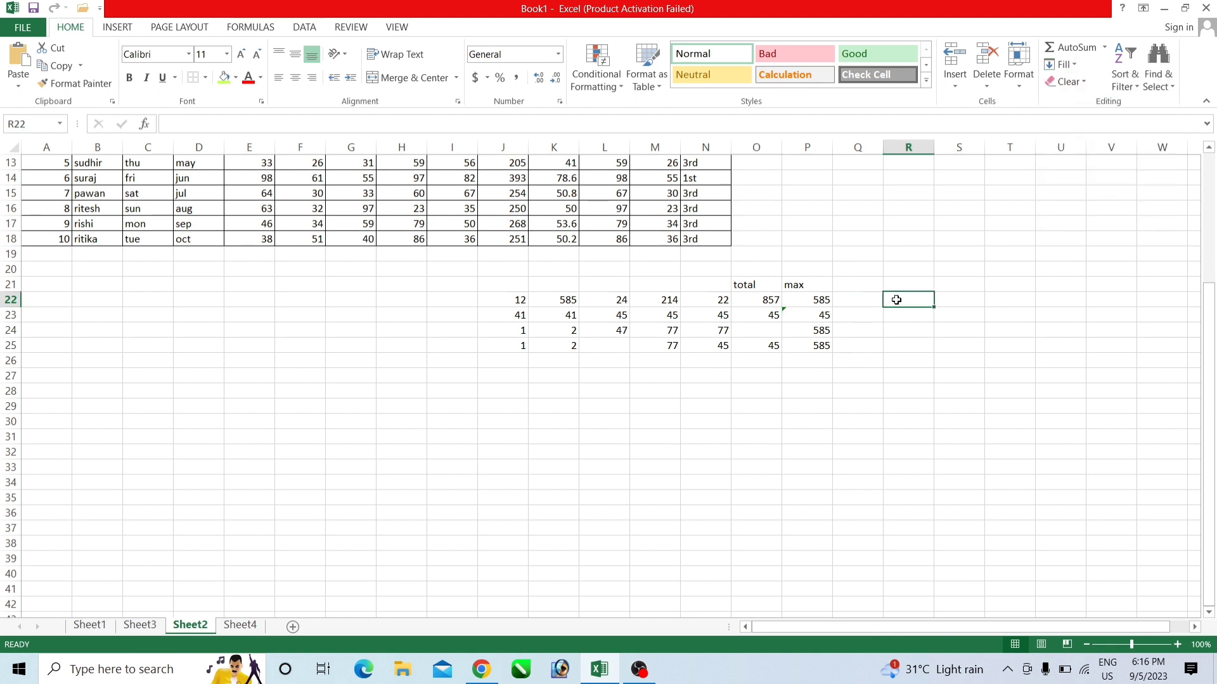
text(roshna)
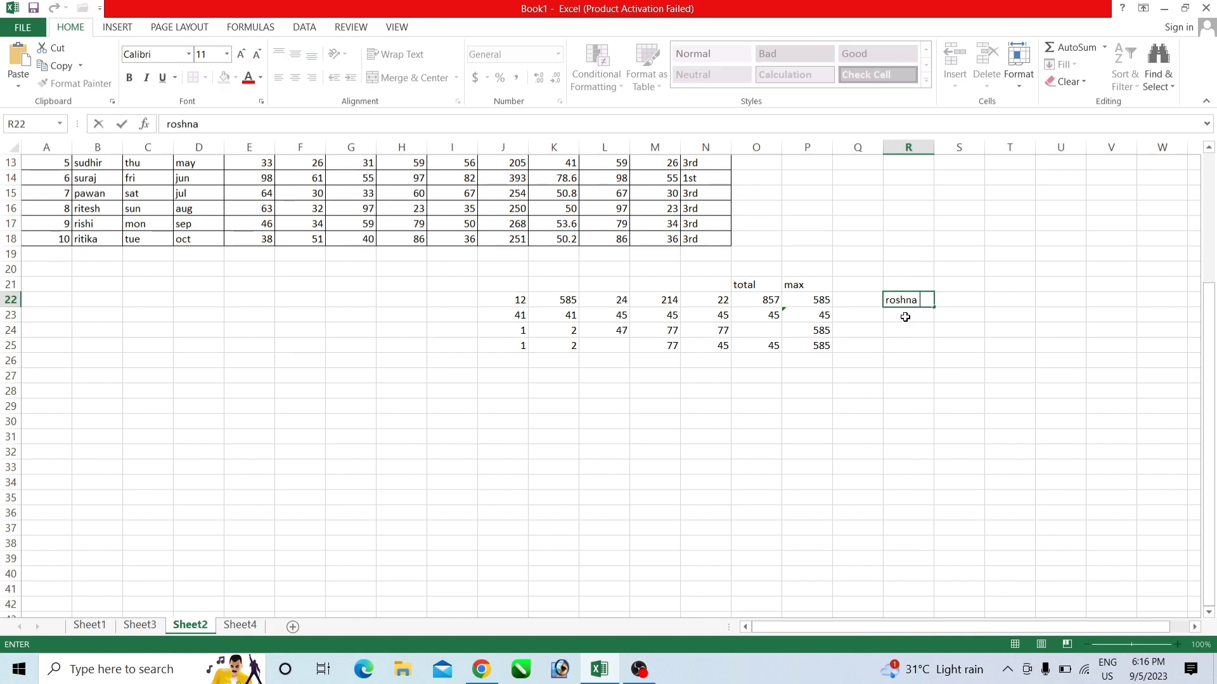
click(905, 317)
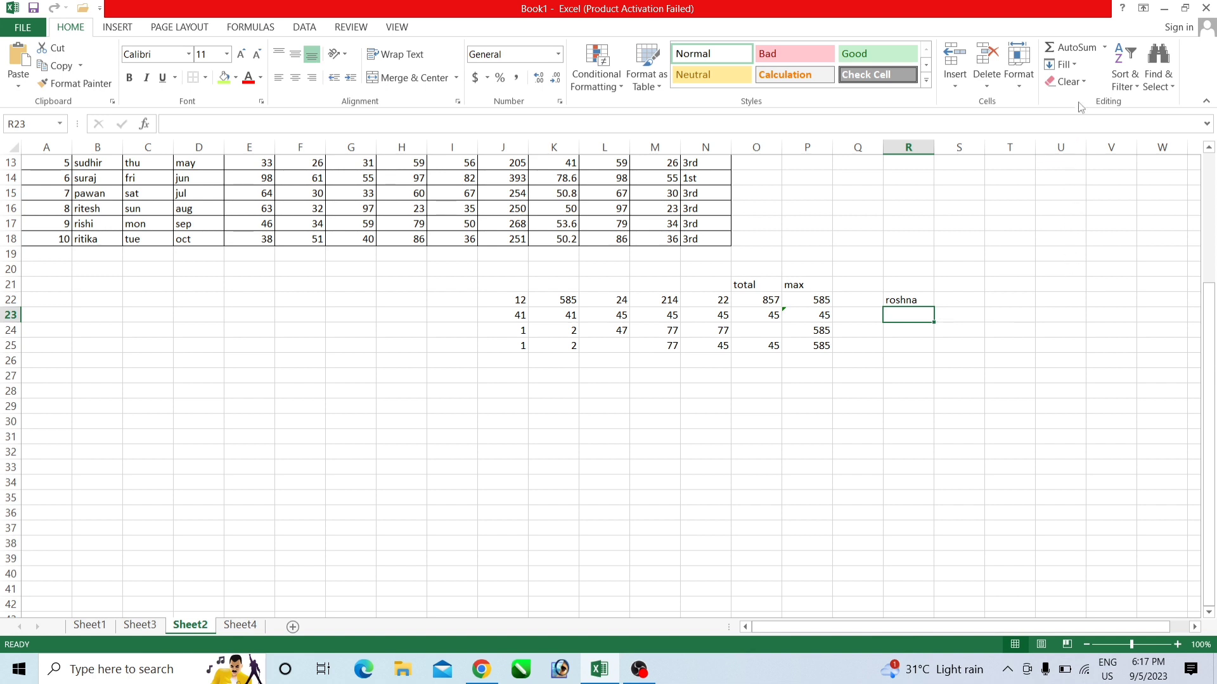
click(1076, 67)
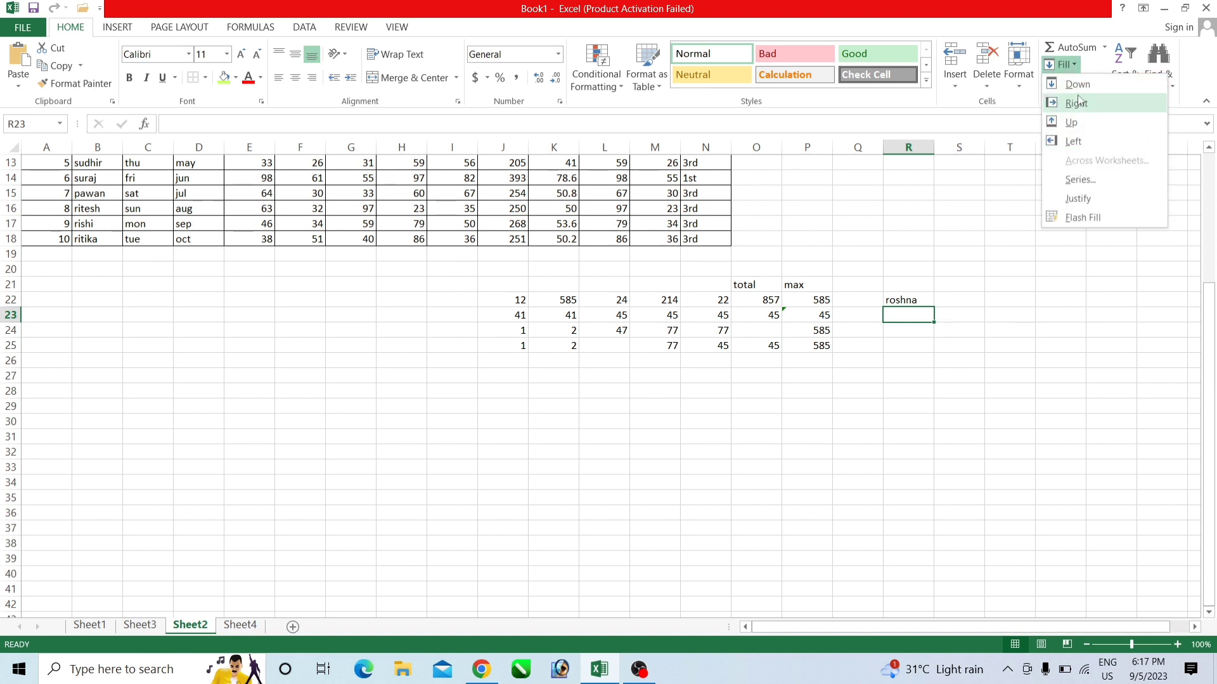
click(1078, 85)
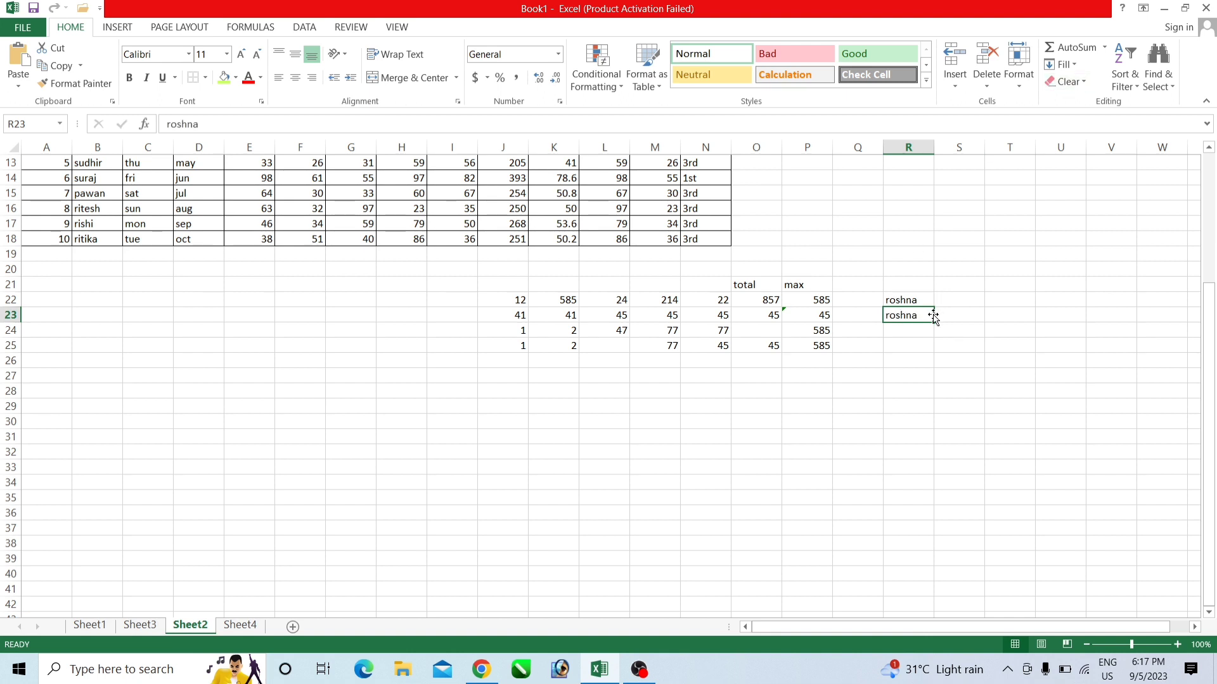
Step: Copy the sample name from R23 into cell S23 with Fill Right
click(952, 315)
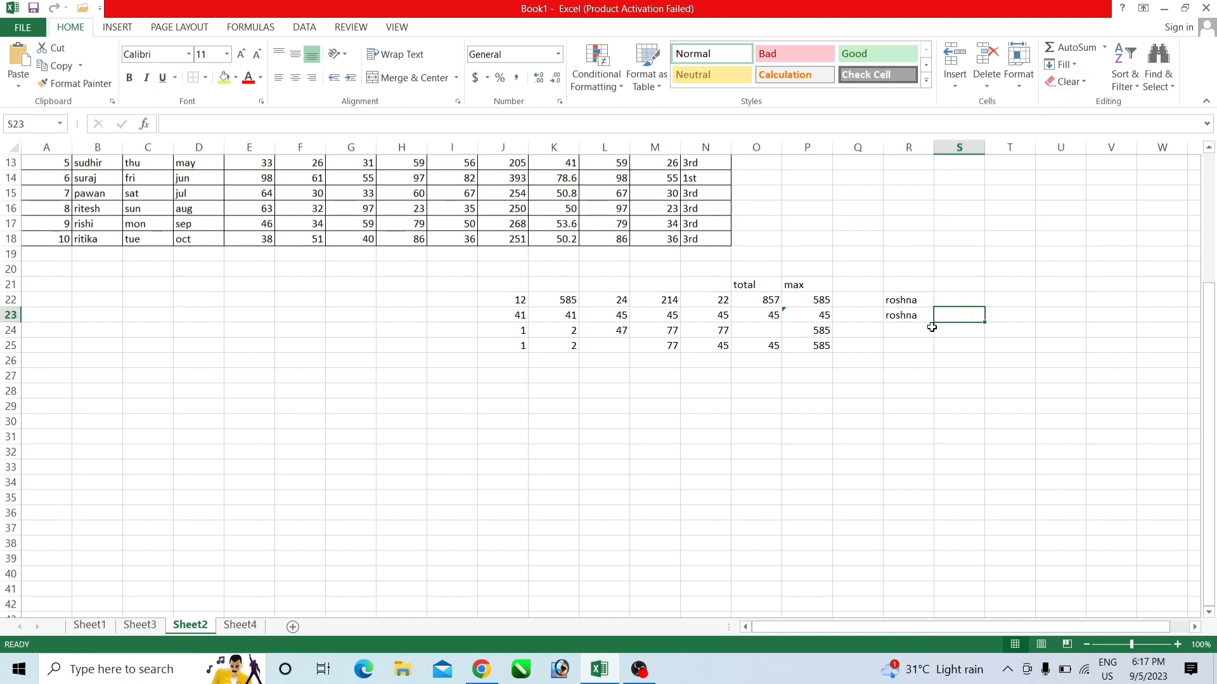
click(1069, 65)
click(1069, 104)
click(925, 331)
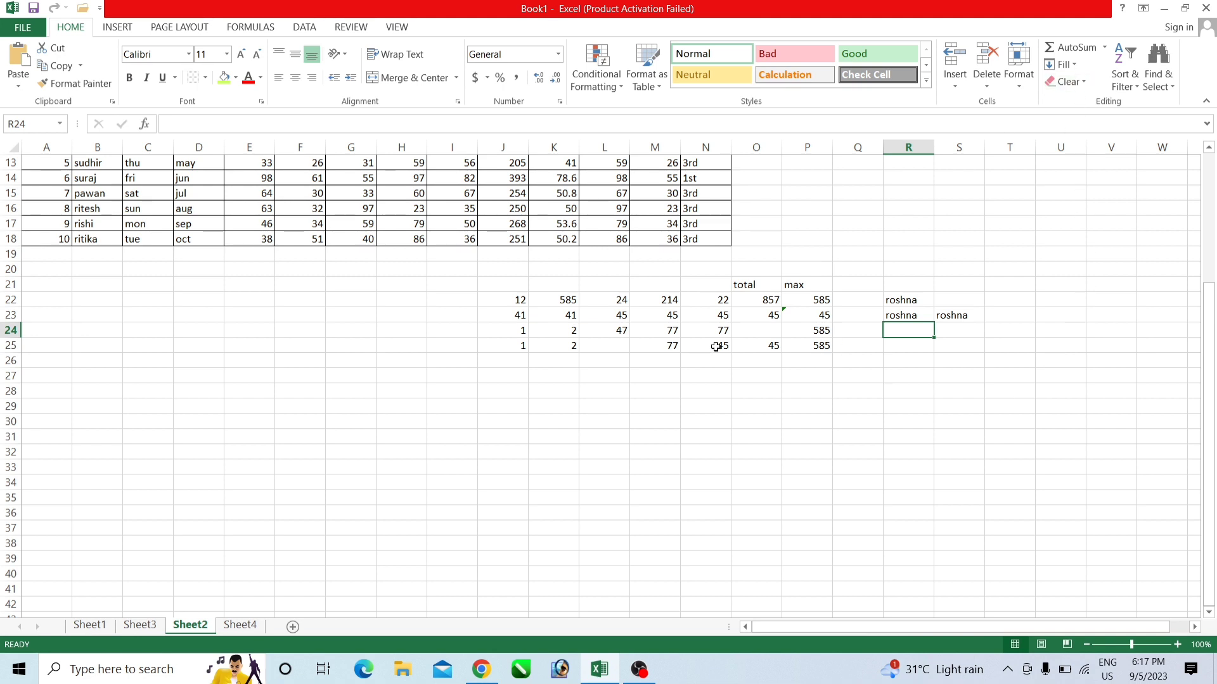
Step: Clear everything from the sample range J22:S24 with Clear All
click(507, 299)
drag(562, 309, 990, 336)
click(1067, 81)
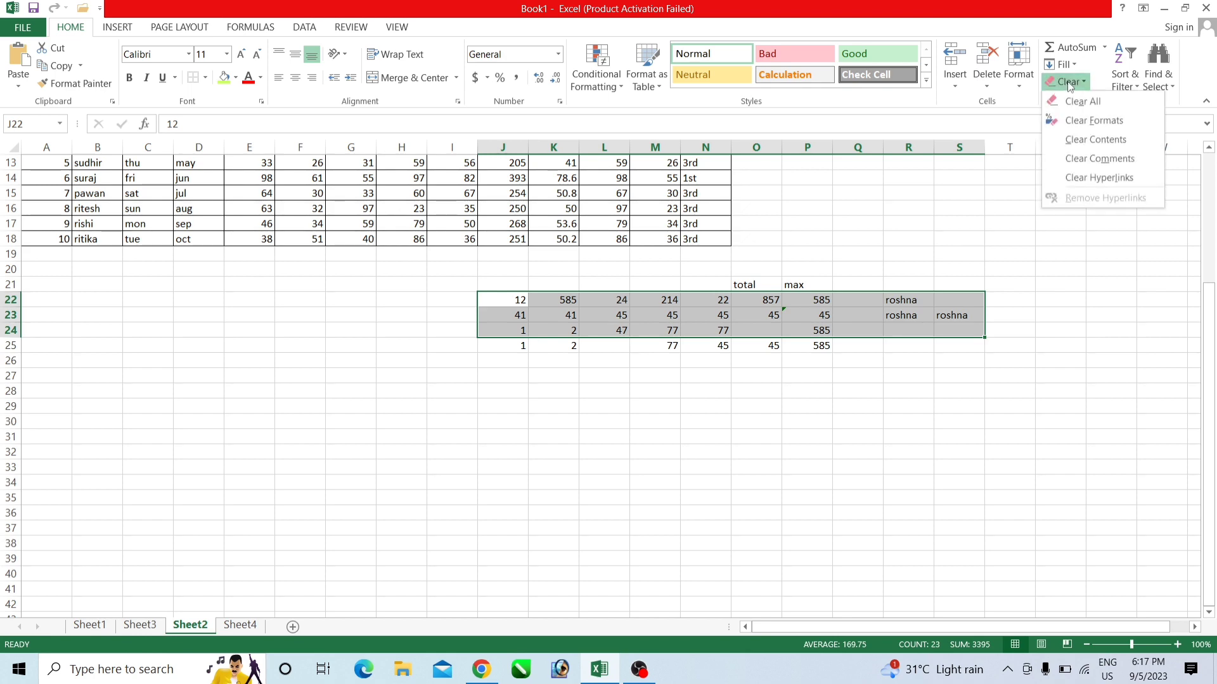
click(1073, 108)
click(633, 437)
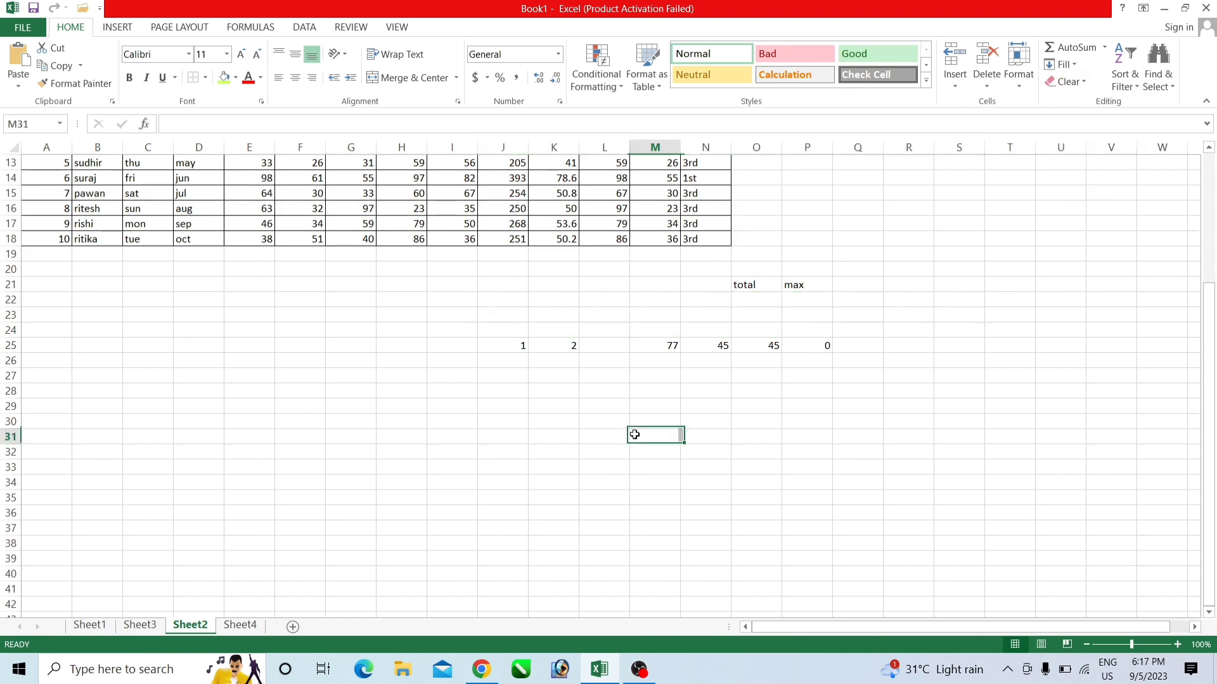
scroll(494, 483, up, 3)
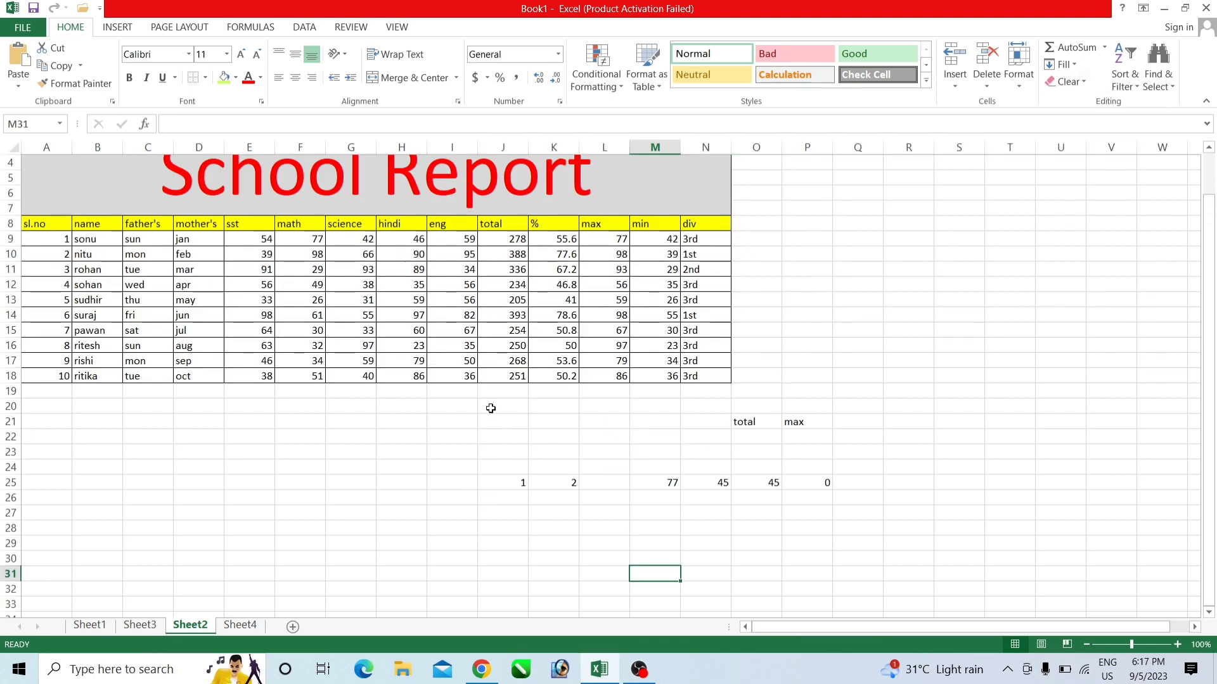
mouse_move(492, 409)
mouse_down()
mouse_move(603, 481)
mouse_move(888, 492)
mouse_up()
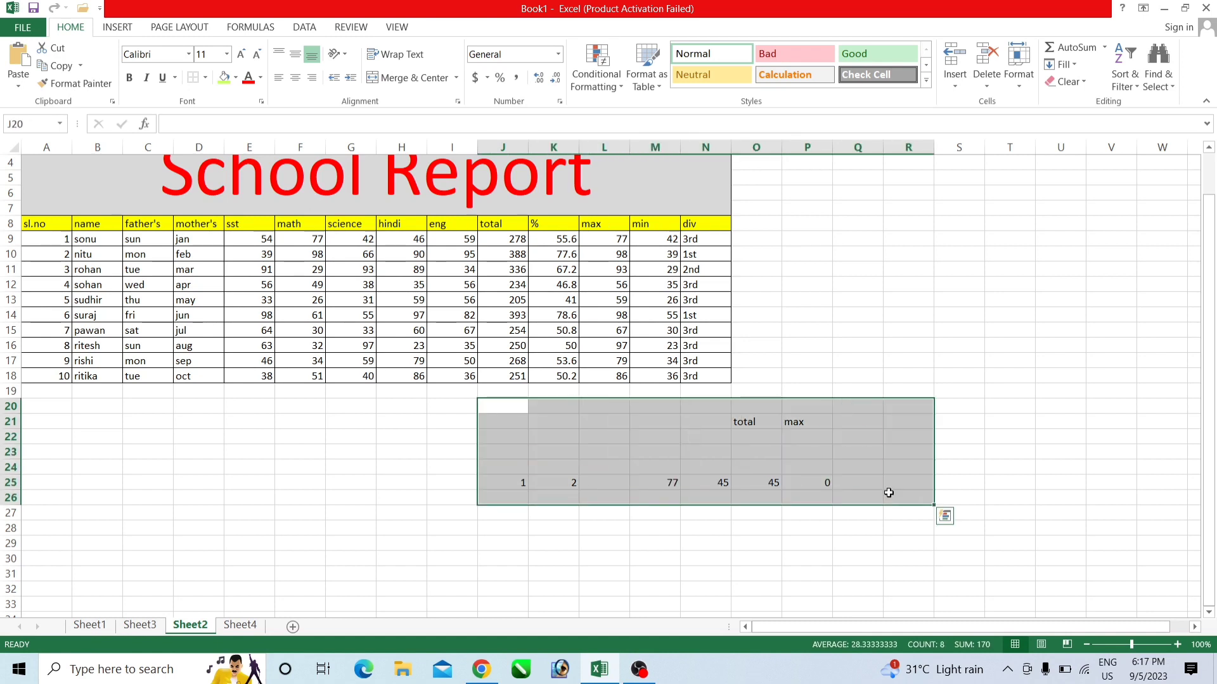
click(1068, 82)
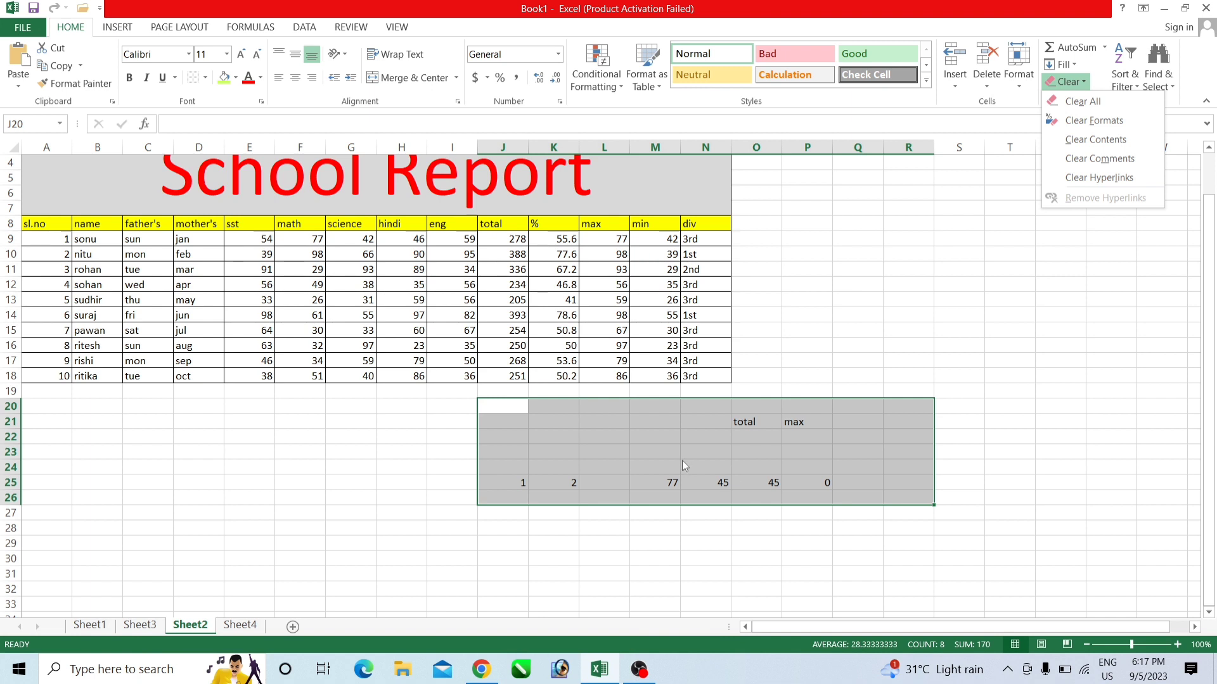
click(858, 353)
click(905, 573)
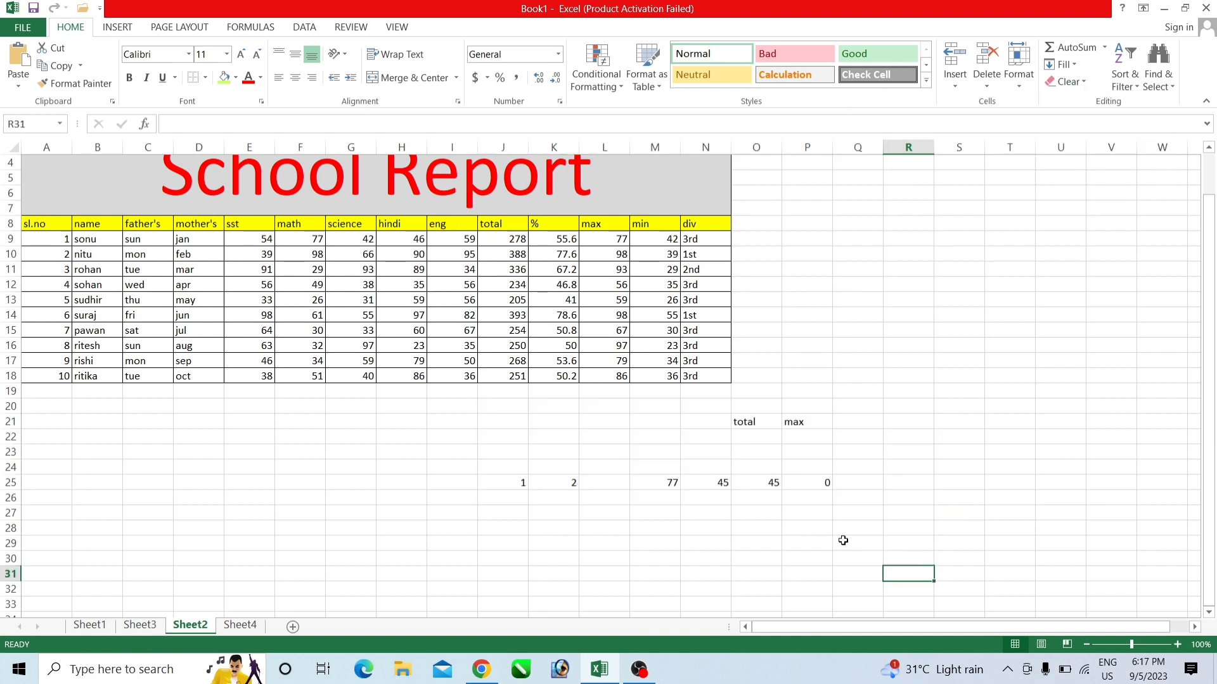
Step: Remove the remaining sample numbers in J25:P25 with Clear Contents
drag(522, 481, 831, 477)
click(1066, 81)
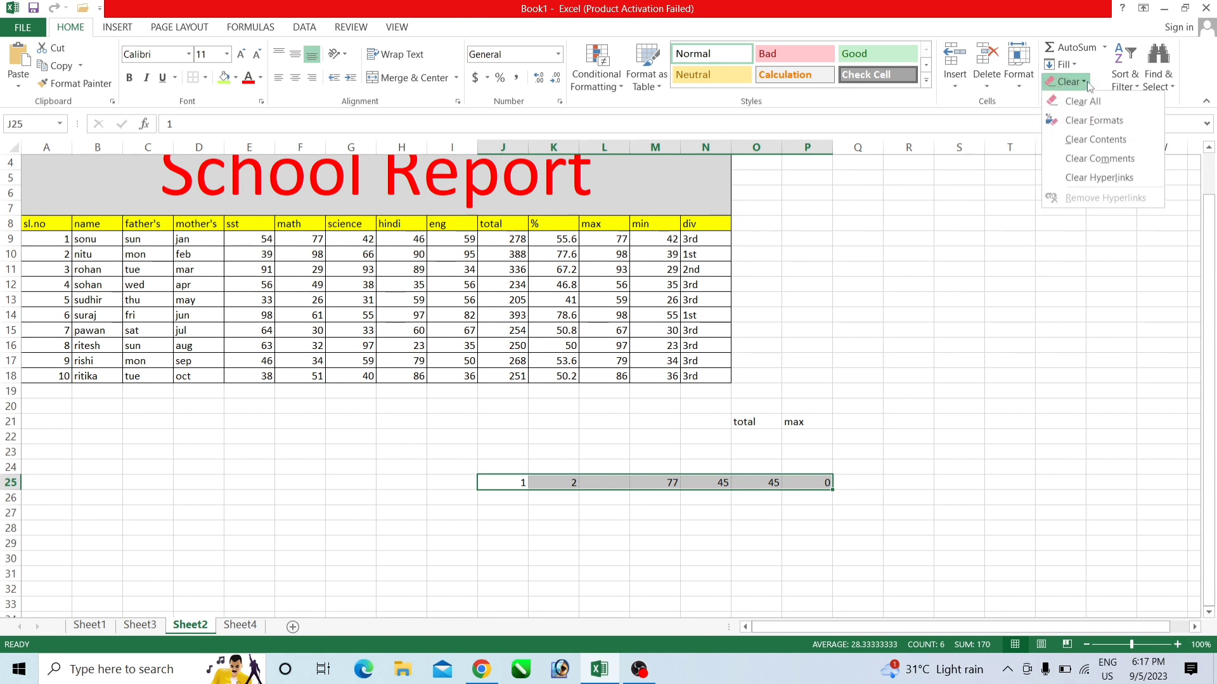
click(1095, 140)
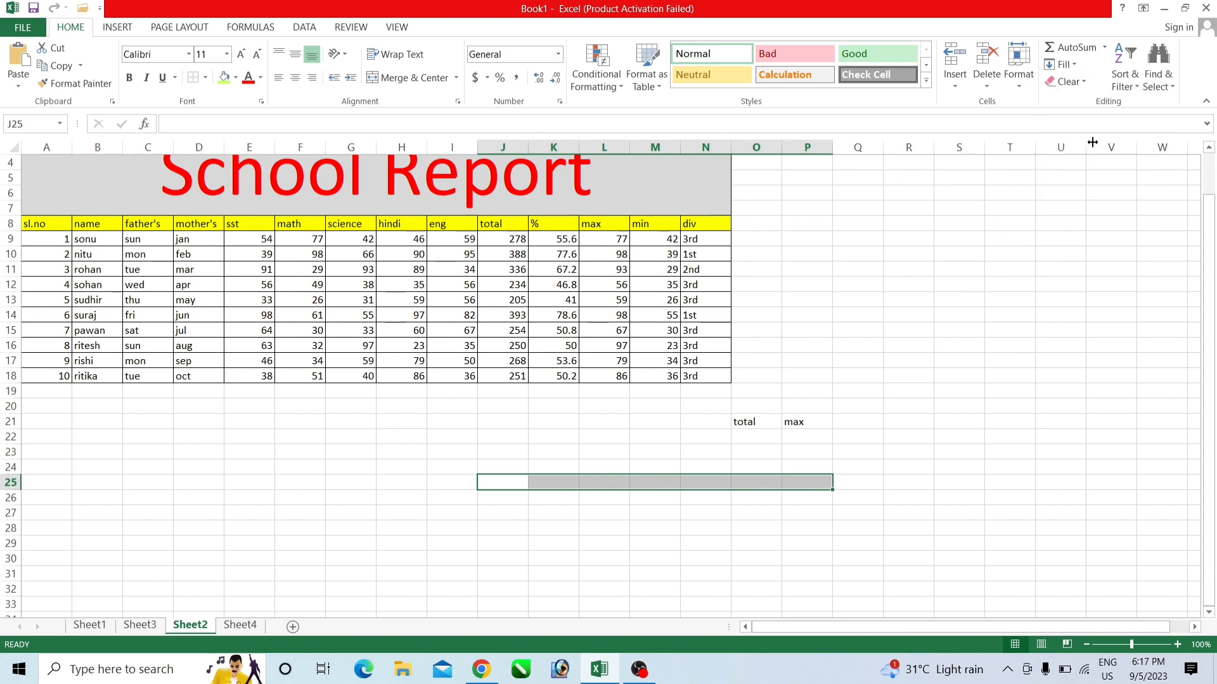
Step: Remove the total and max labels below the table by applying Clear All to L20:P22
drag(605, 406, 810, 435)
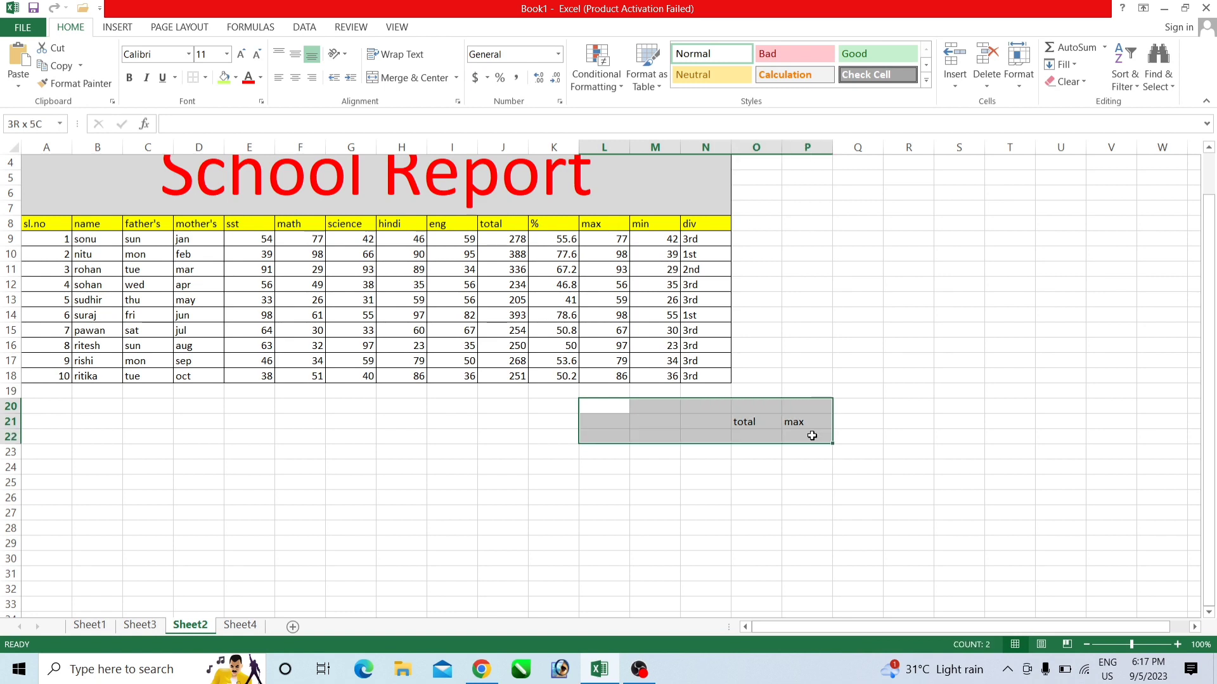
click(1067, 81)
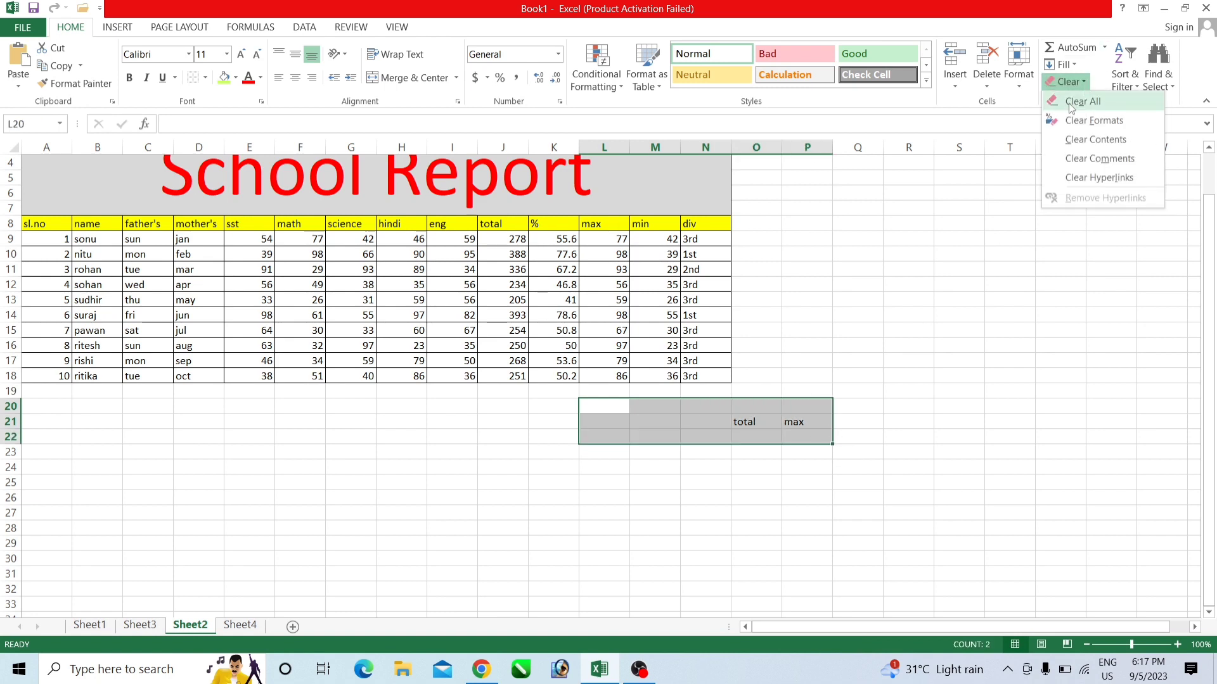
click(1074, 106)
Step: Look at where hyperlinks are inserted, and apply Clear Hyperlinks to the range L20:P22
click(1085, 83)
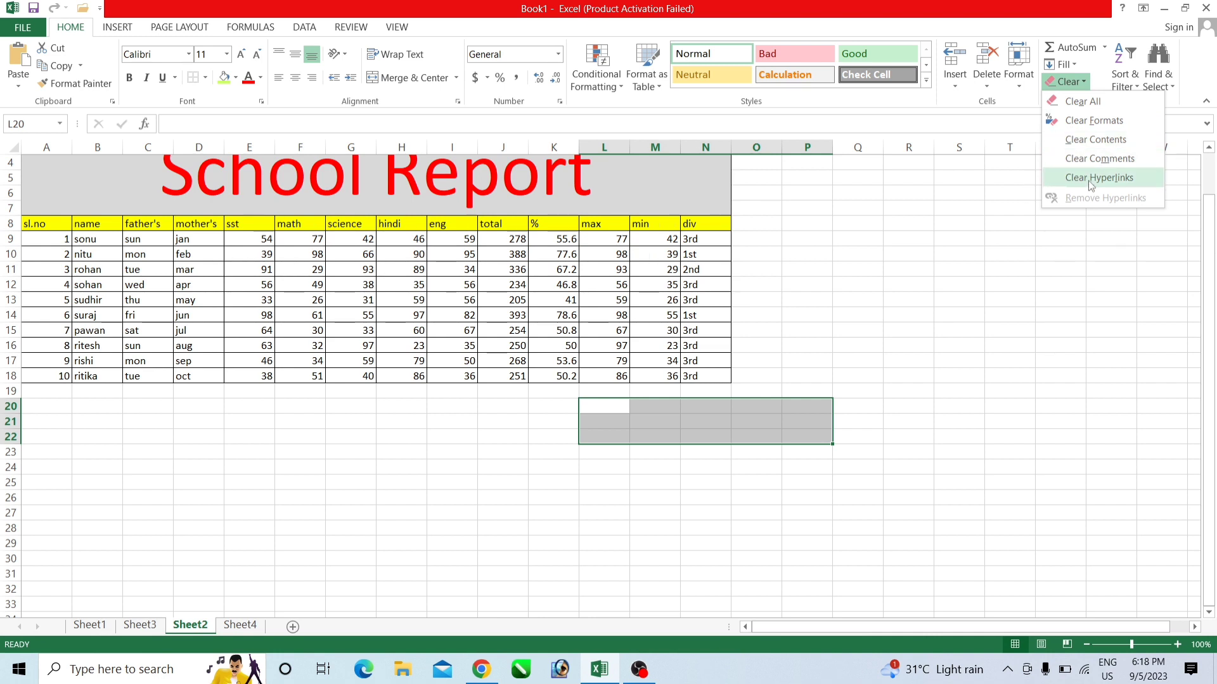
click(109, 30)
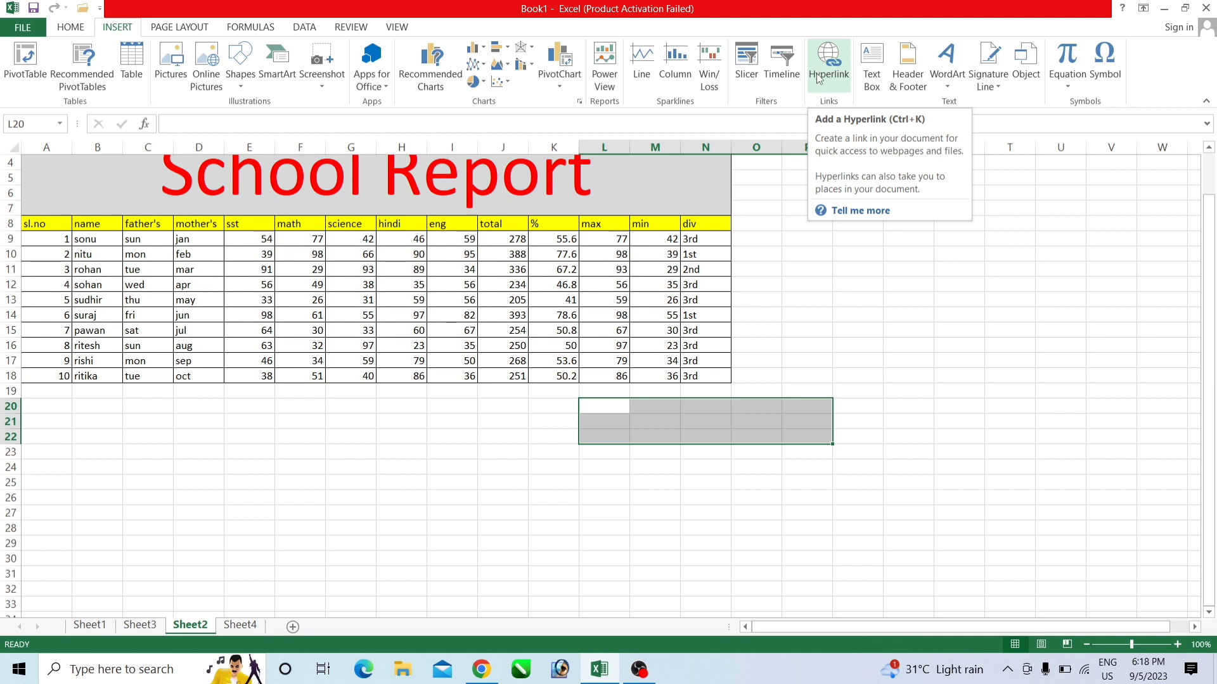
click(81, 28)
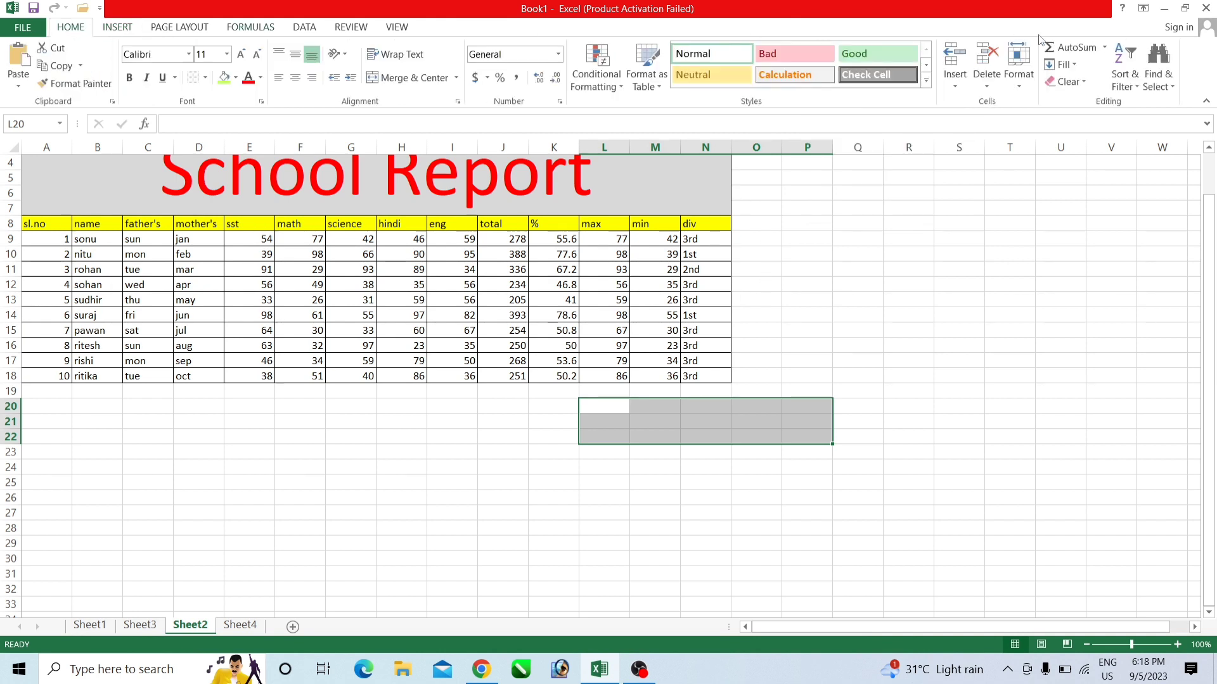
click(1083, 82)
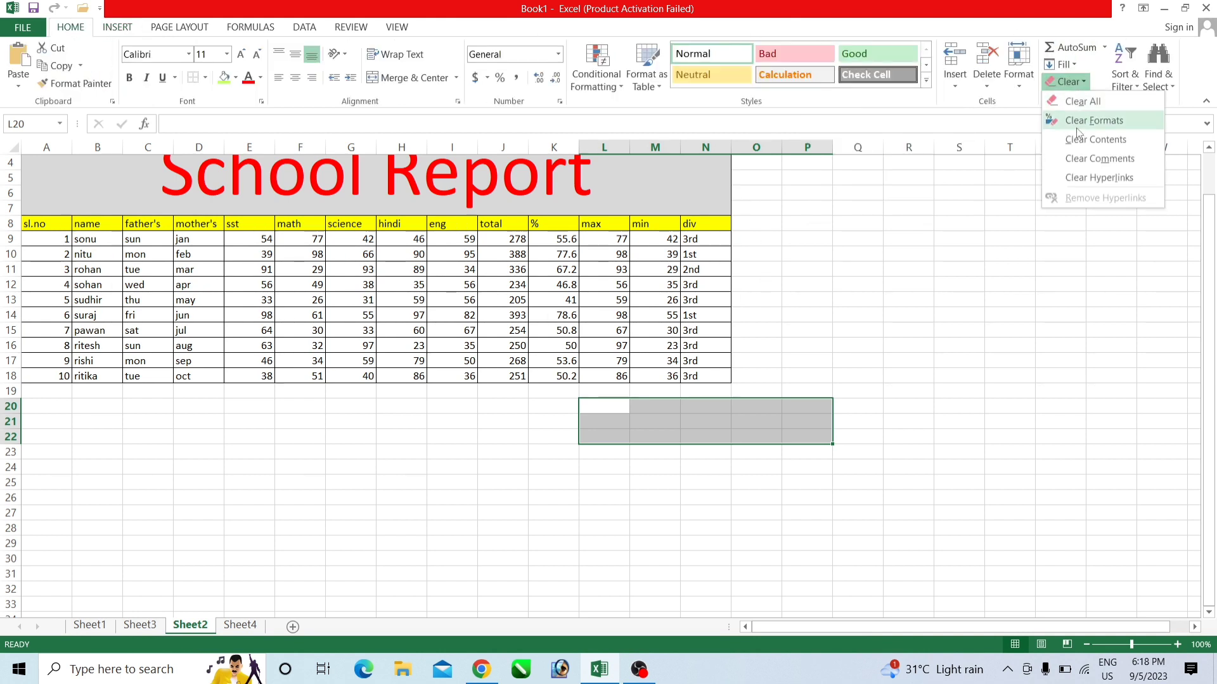
click(1092, 179)
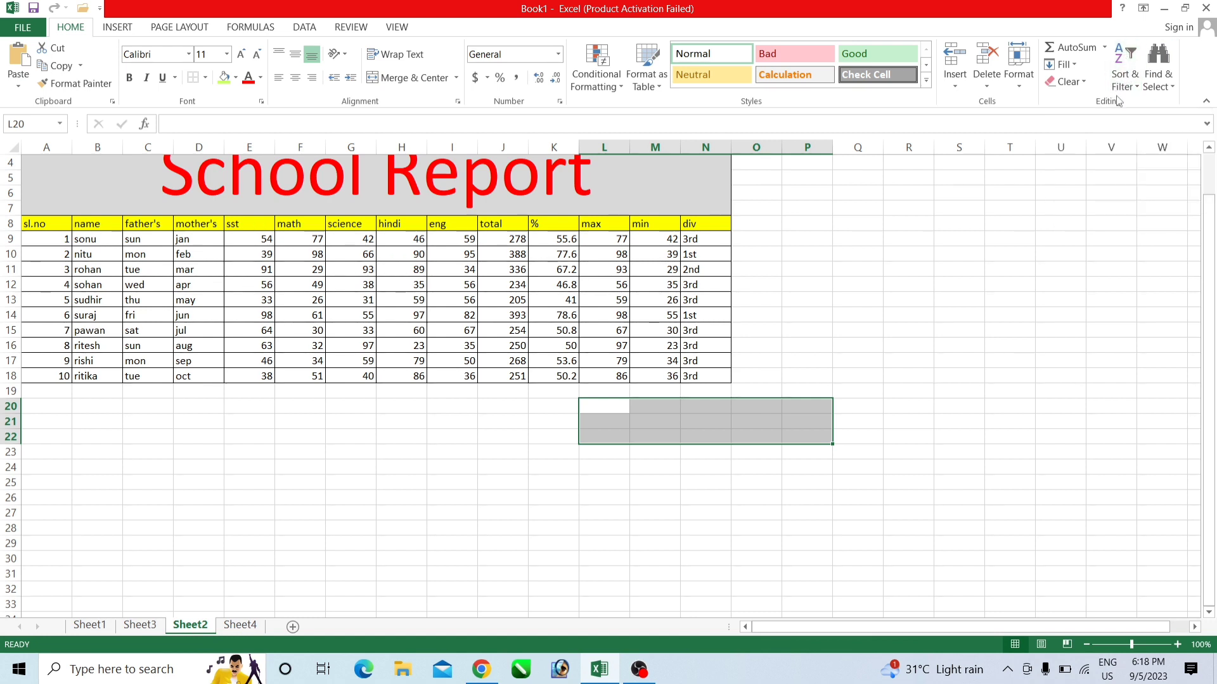
click(894, 308)
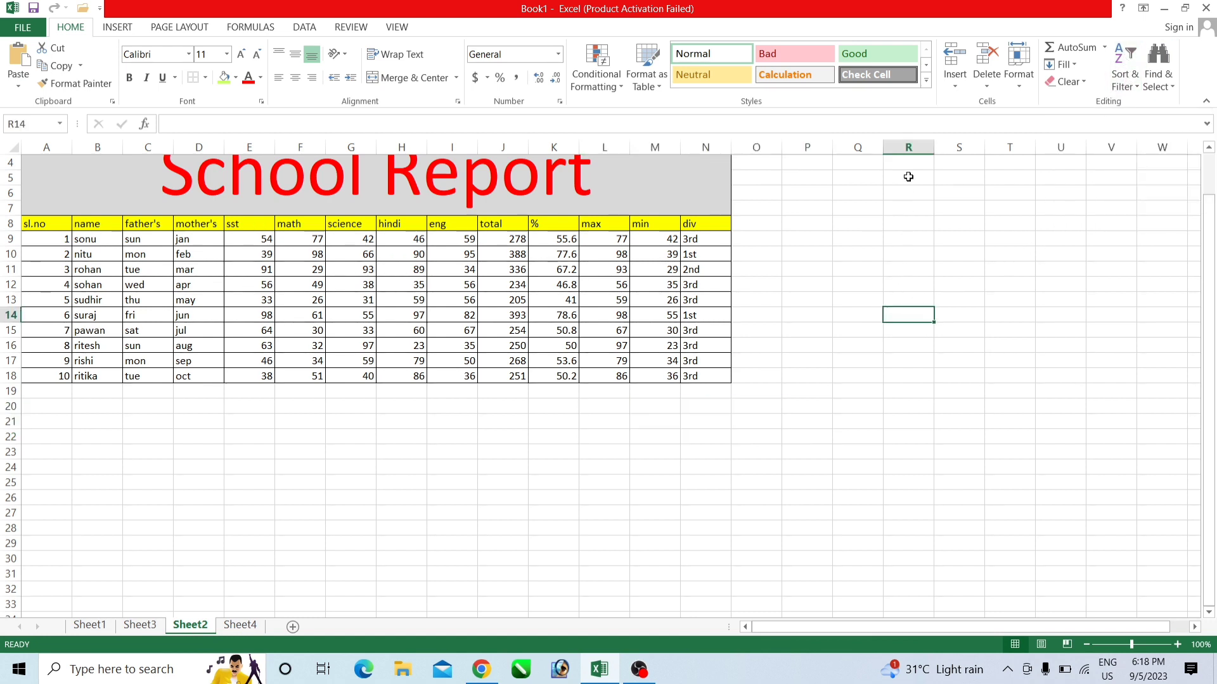
click(914, 196)
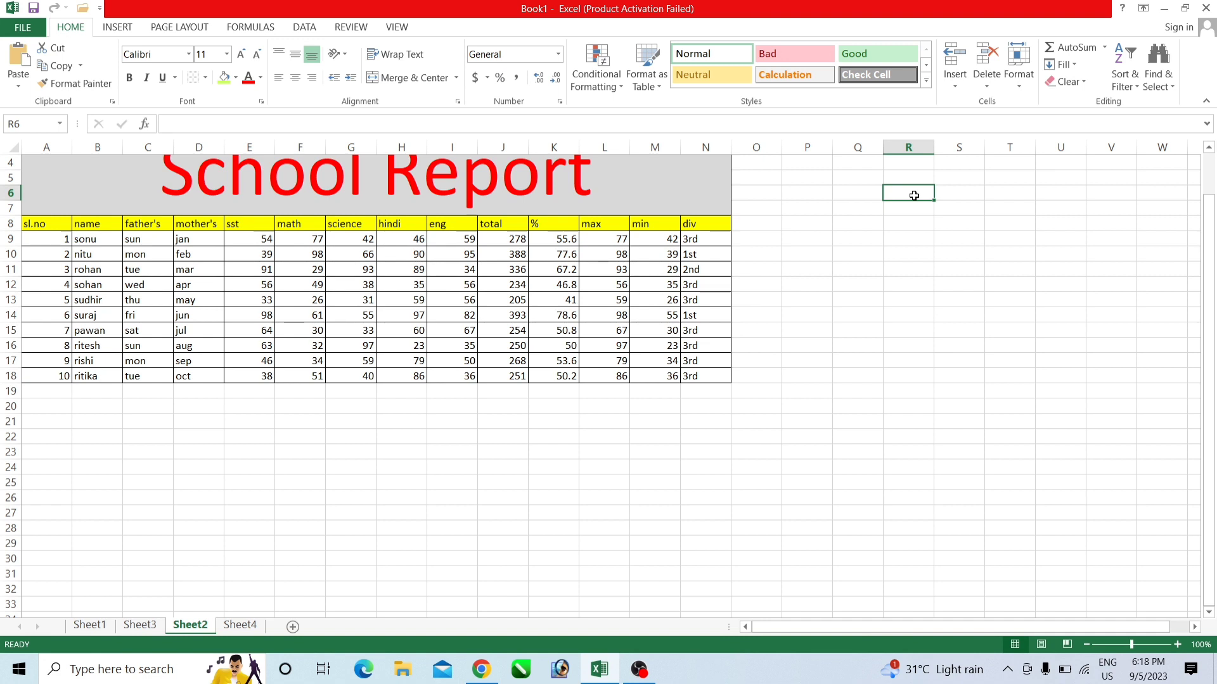
Step: Fill R6:R27 with the number series 1 to 22 and centre the values in their cells
text(1)
key(Return)
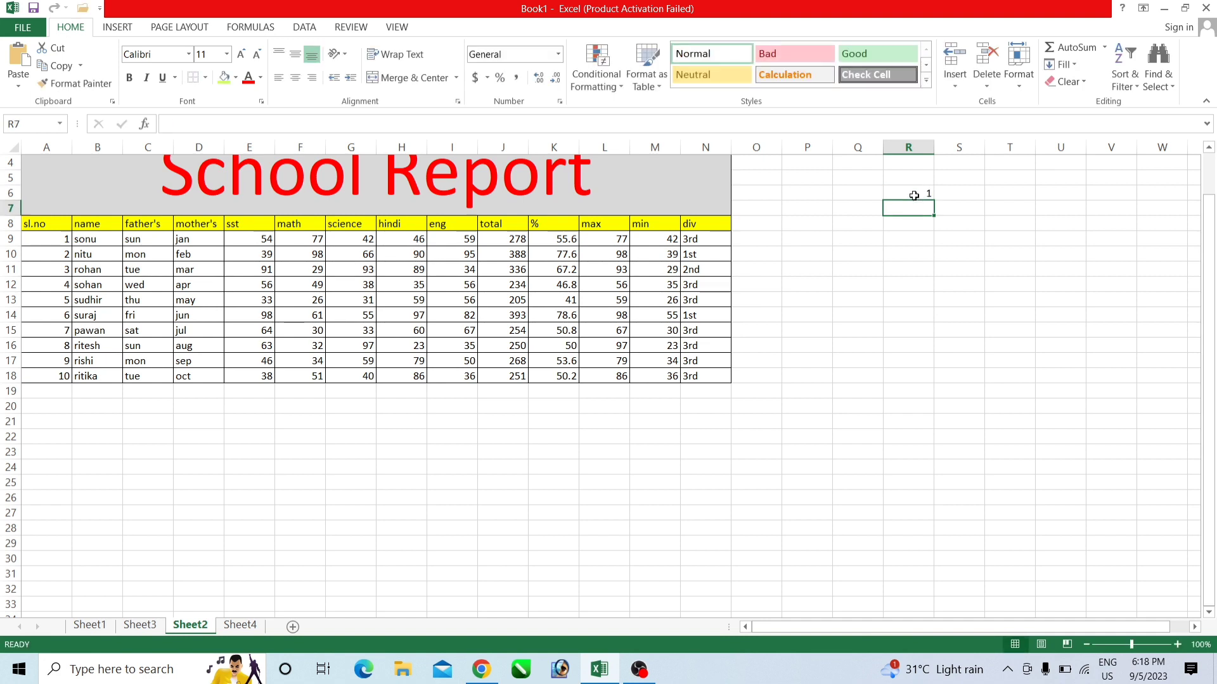
text(2)
click(914, 195)
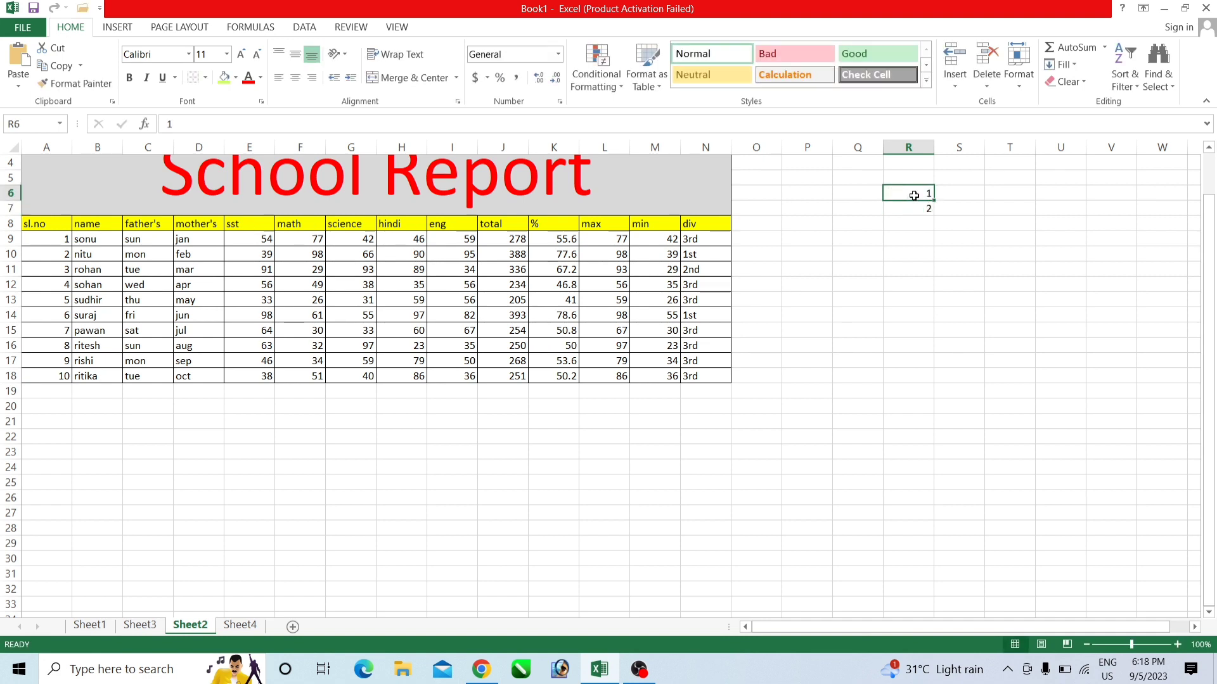
drag(913, 196, 933, 517)
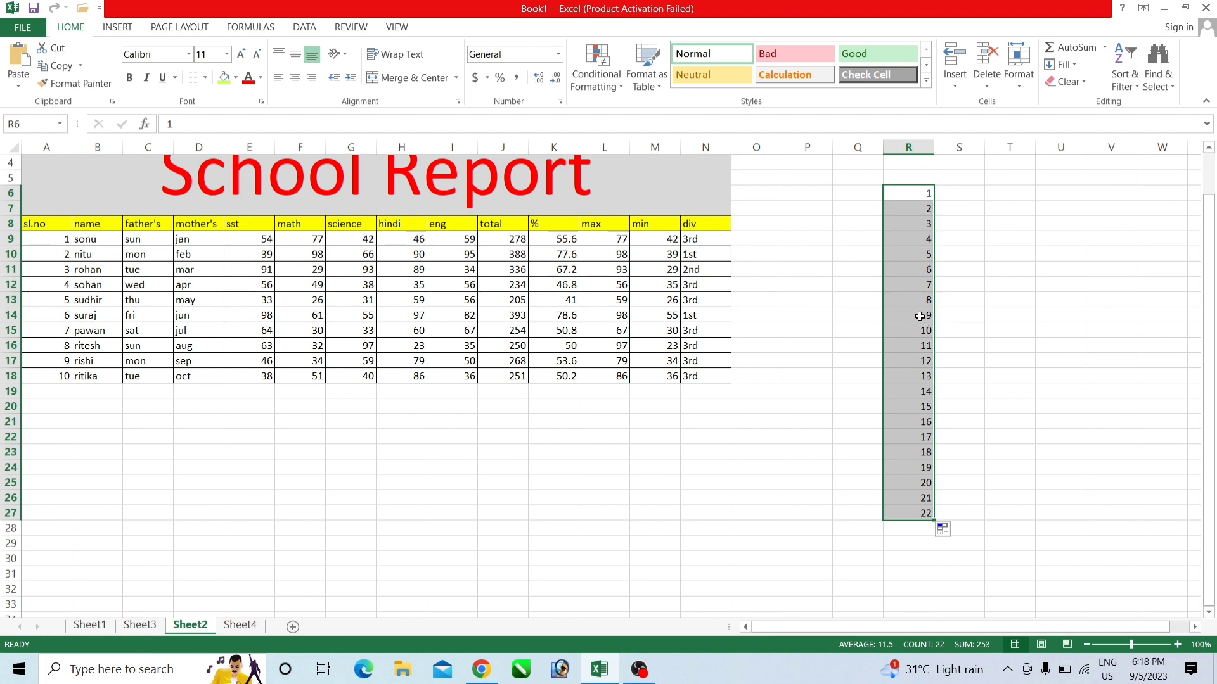
click(295, 77)
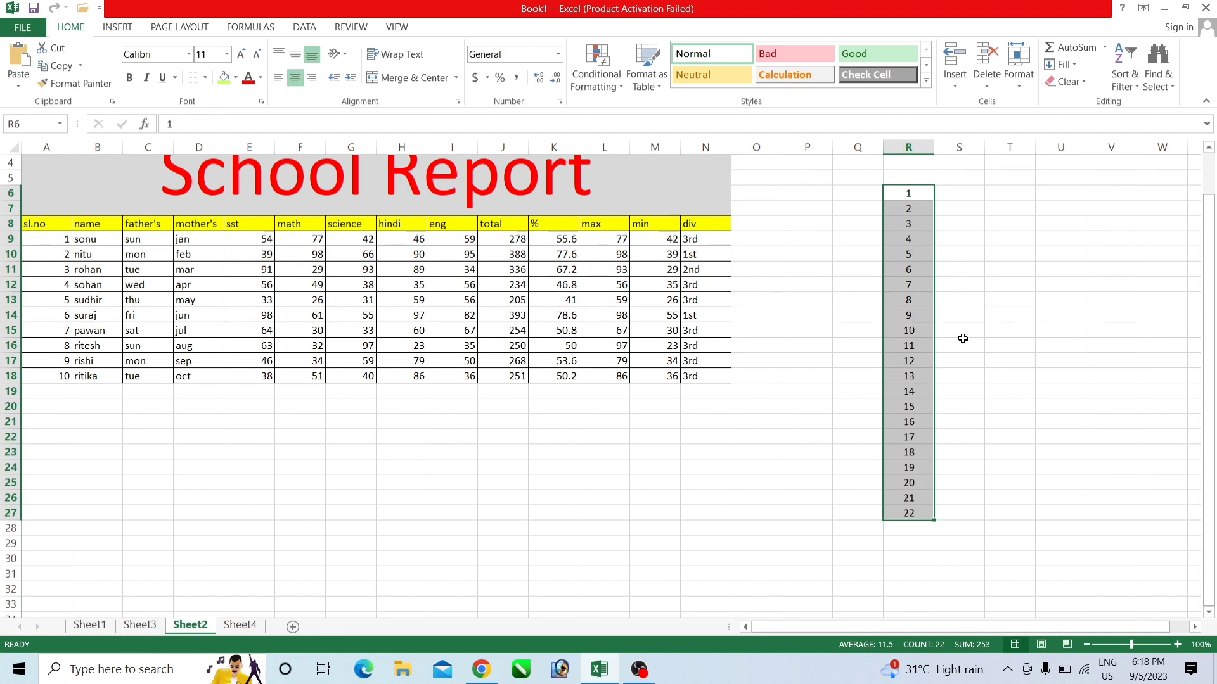
click(970, 316)
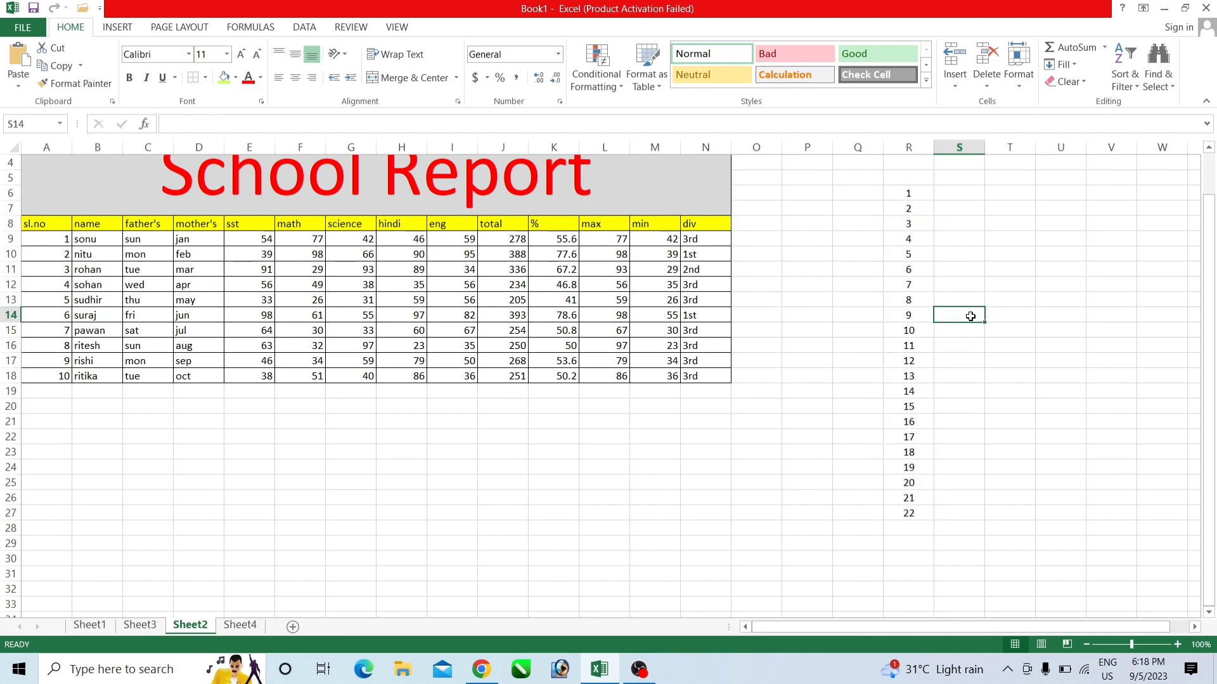
Step: Sort the numbers in R6:R27 from largest to smallest, and return them to smallest-to-largest order
click(913, 193)
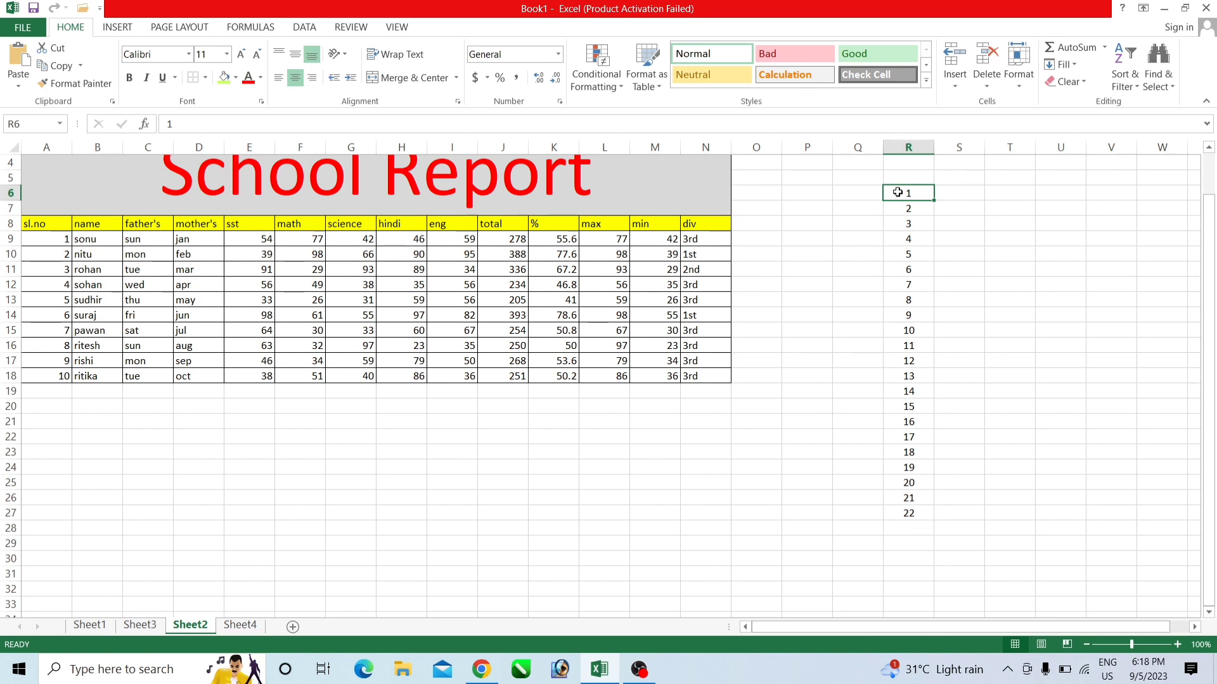
mouse_move(898, 193)
mouse_down()
mouse_move(905, 521)
mouse_move(906, 510)
mouse_up()
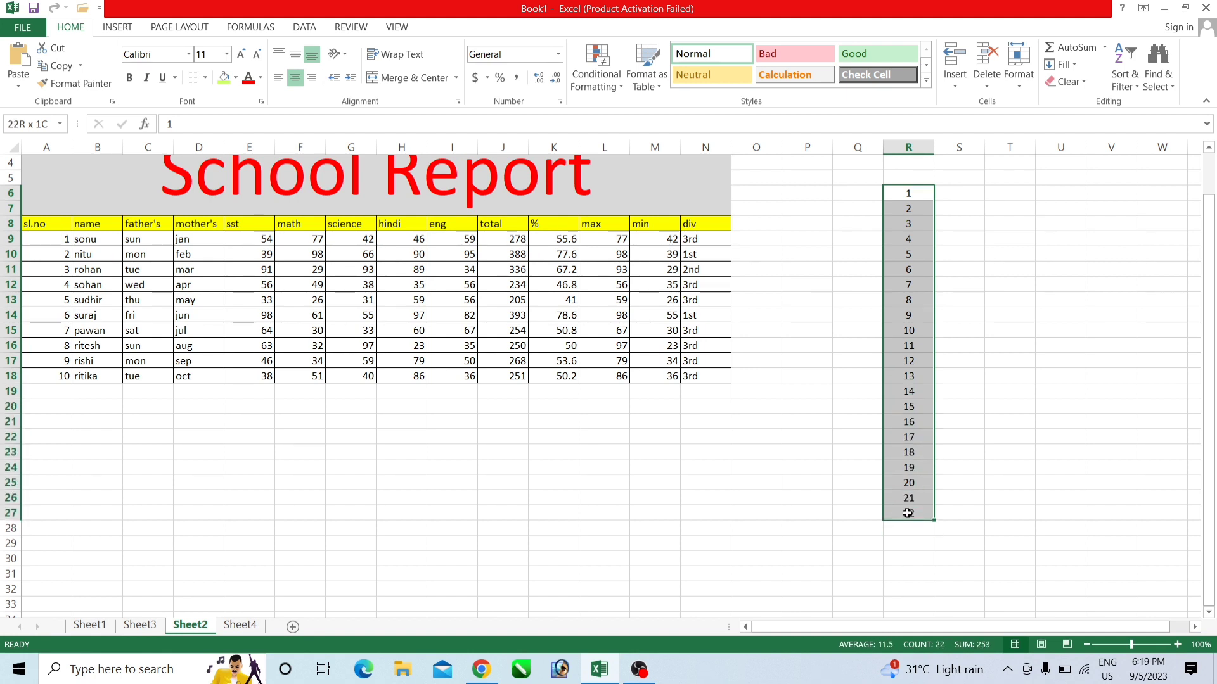
click(1123, 75)
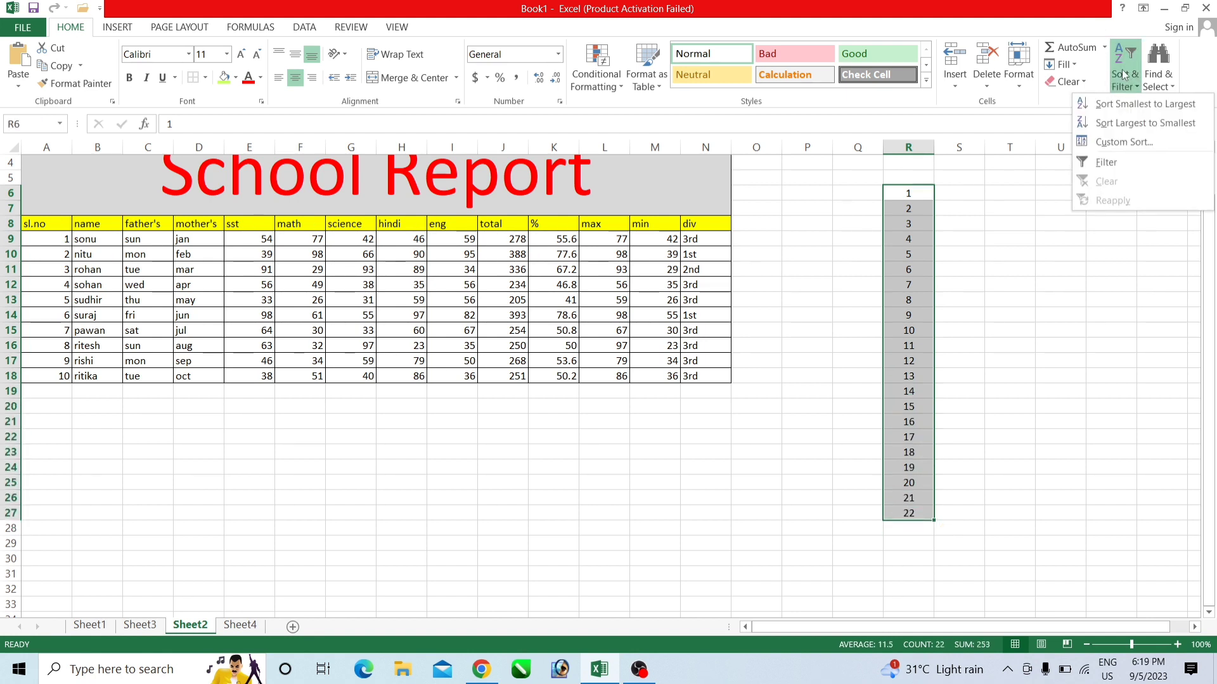
click(1150, 125)
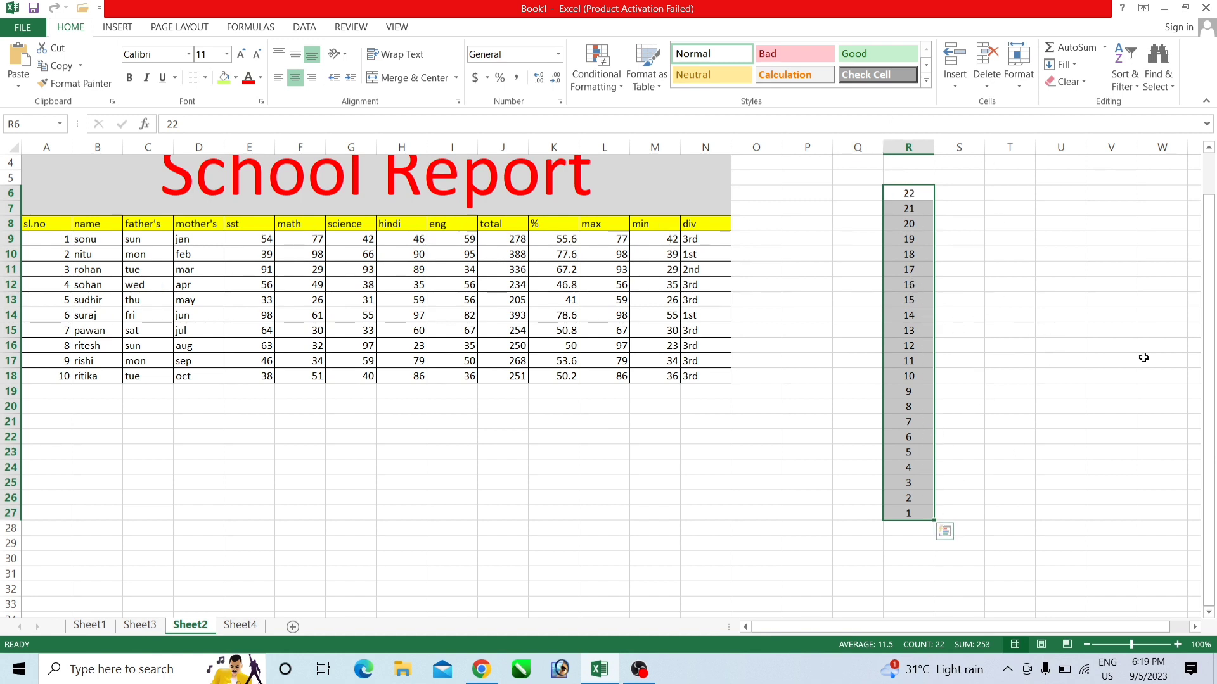
click(1125, 70)
click(1124, 108)
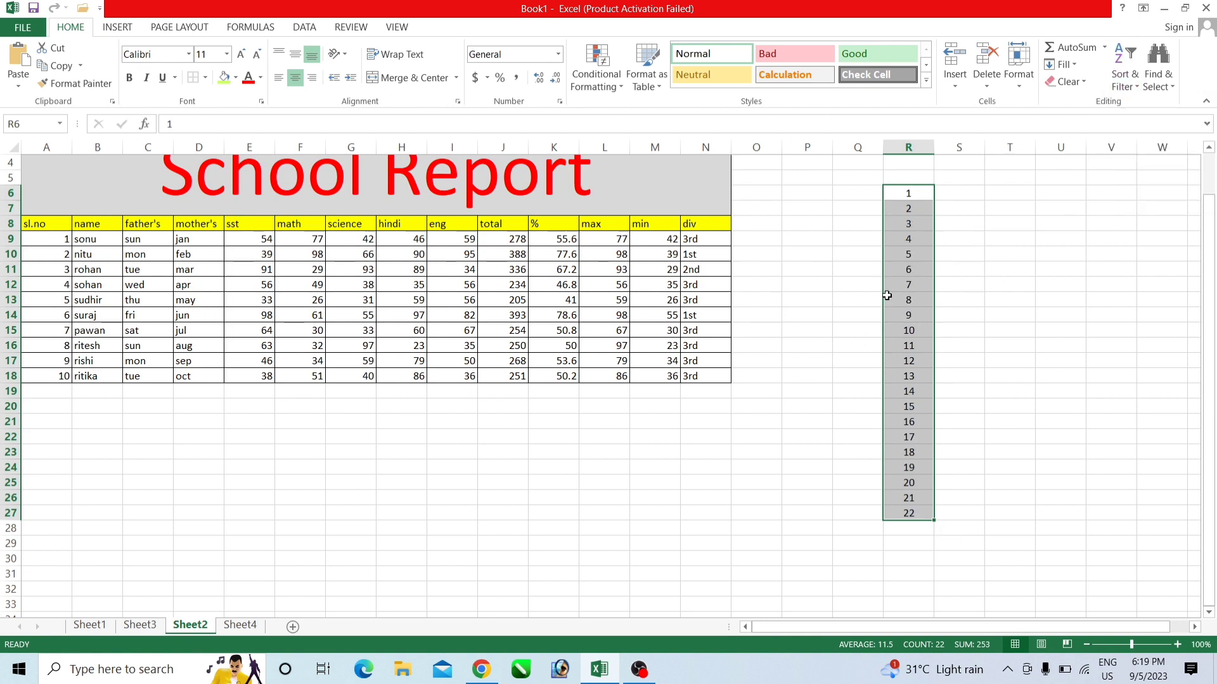
Step: Apply a Custom Sort on column R by values, with the order set to Largest to Smallest
click(1123, 70)
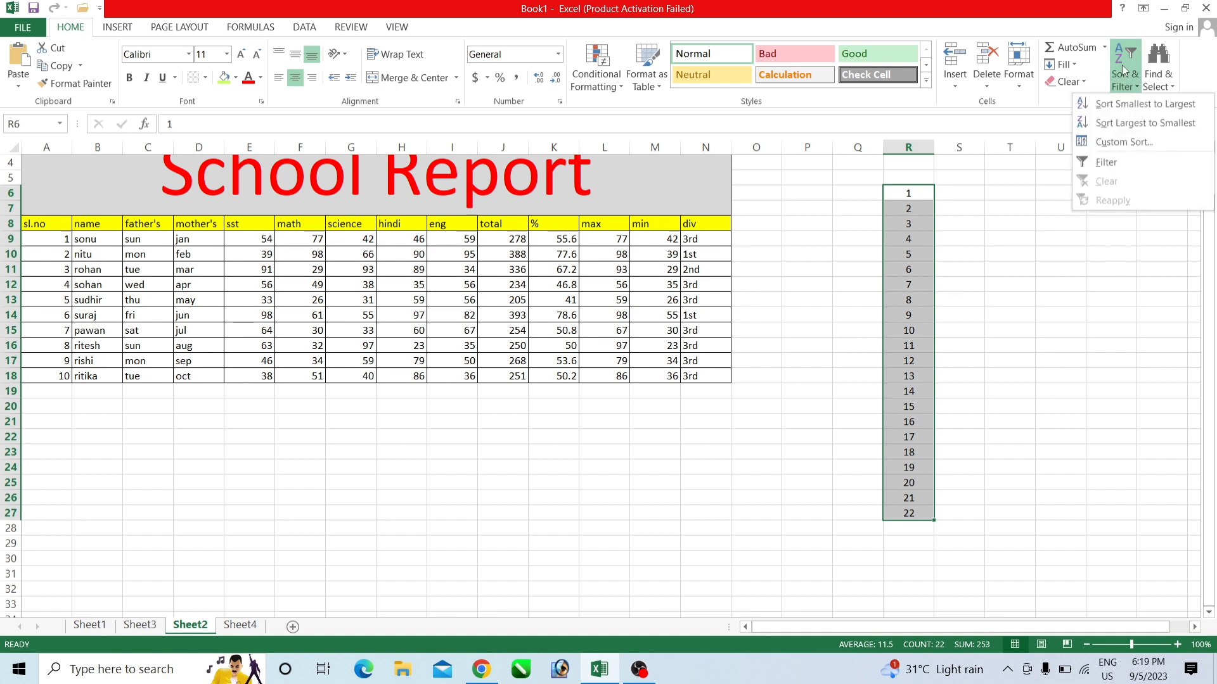
click(1117, 147)
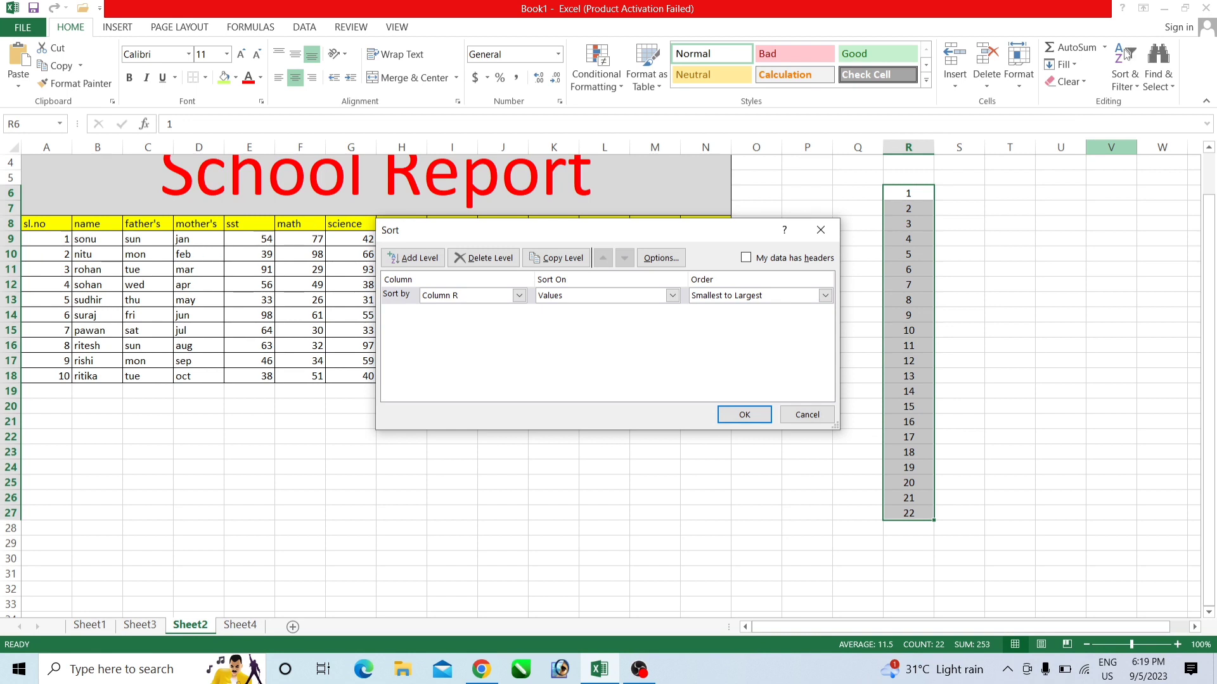
click(824, 295)
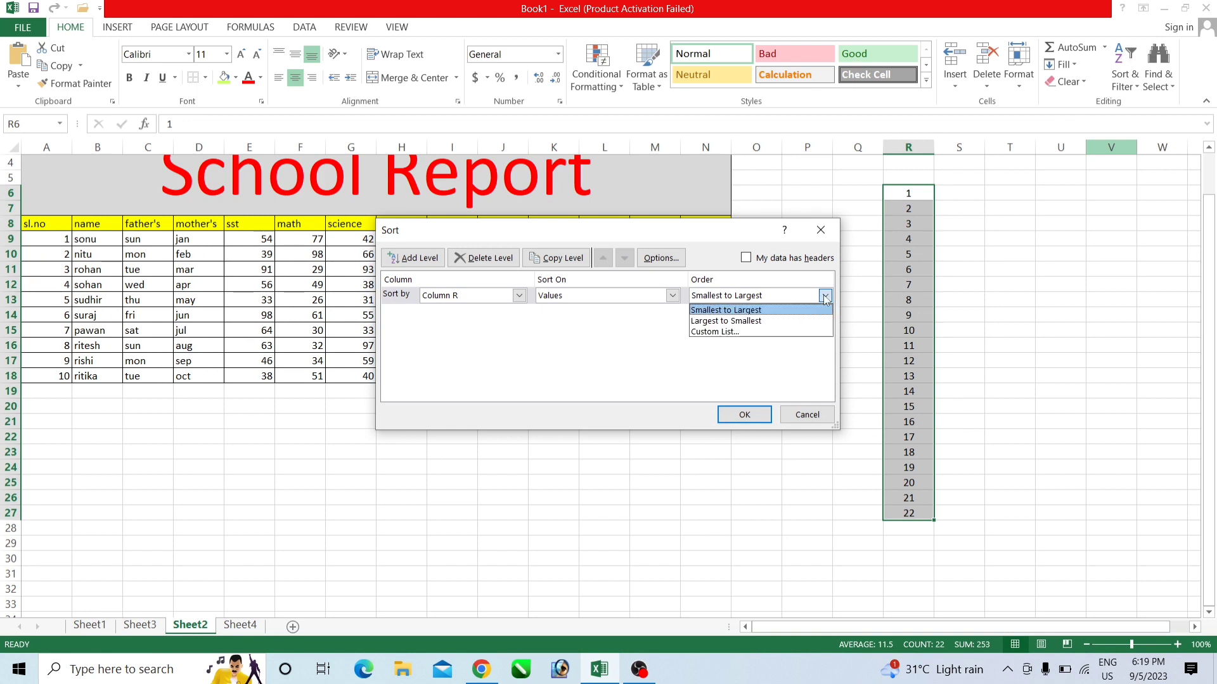
click(753, 321)
click(745, 414)
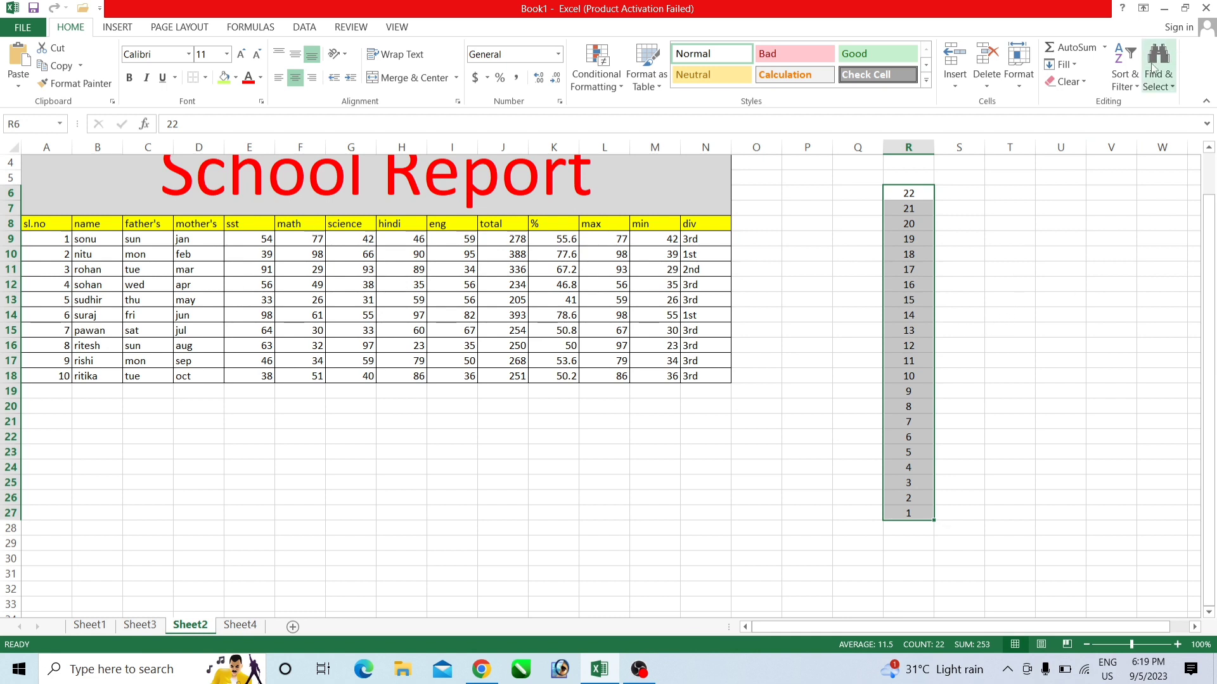
Step: Add a filter to R6:R27 and filter the numbers with the search value 6
click(1129, 83)
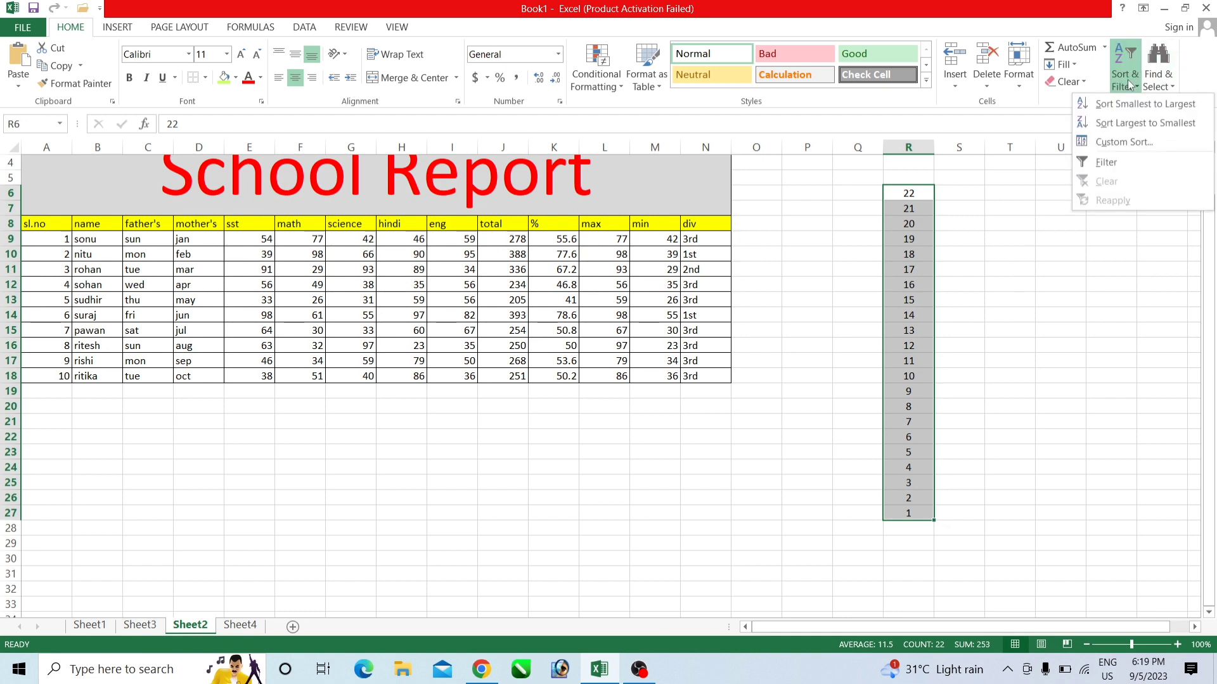
click(1111, 163)
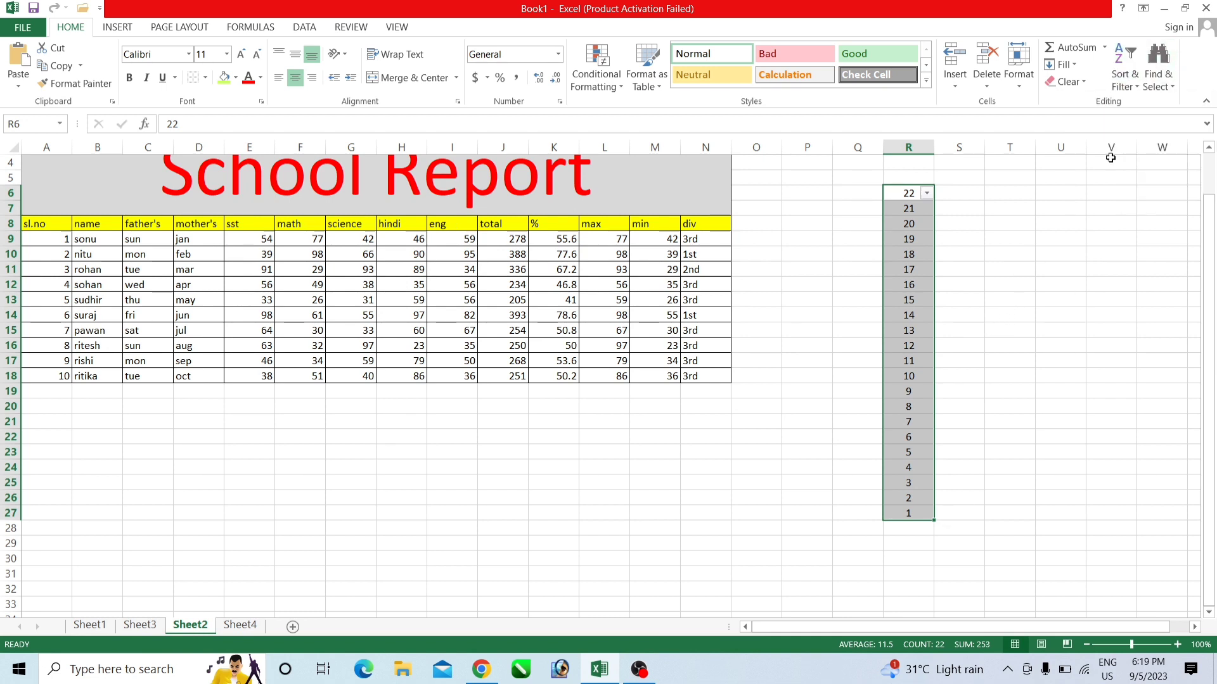
click(927, 194)
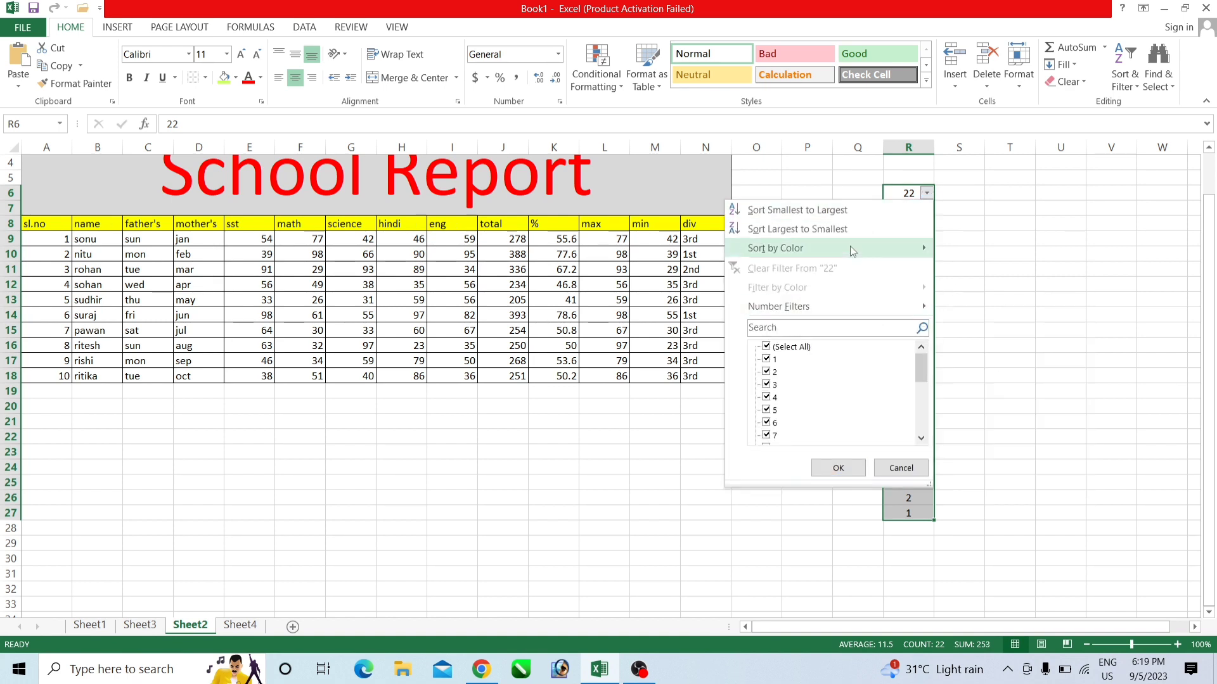
click(850, 329)
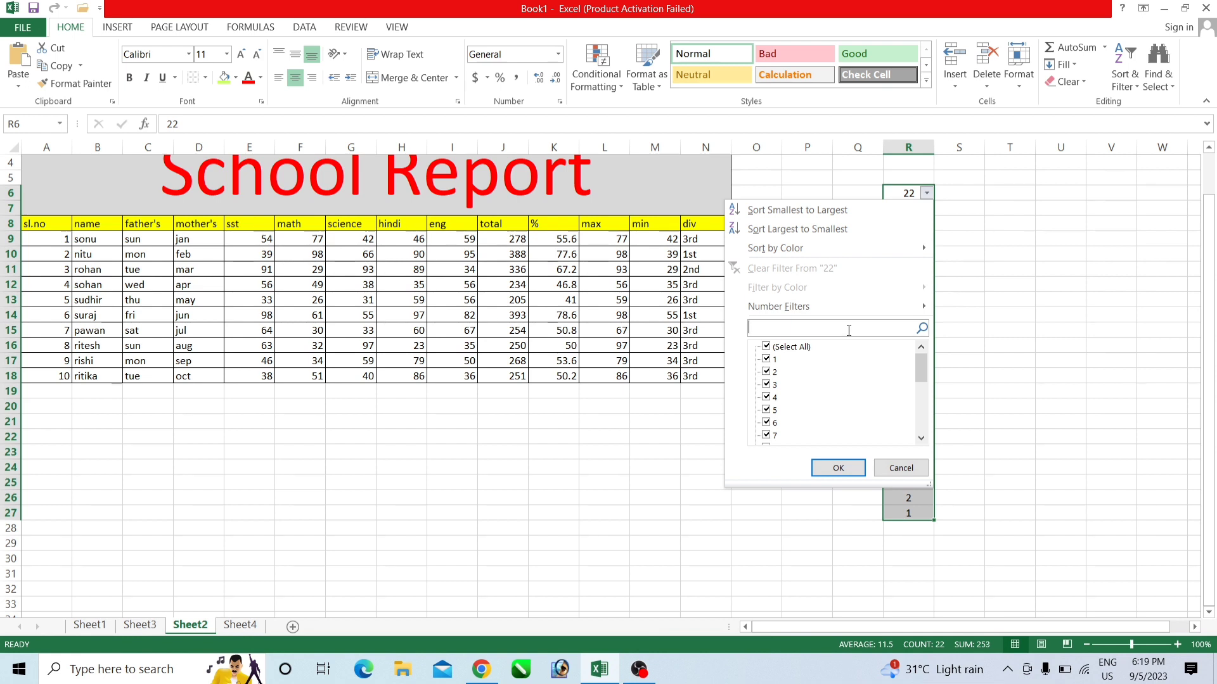
text(6)
click(838, 466)
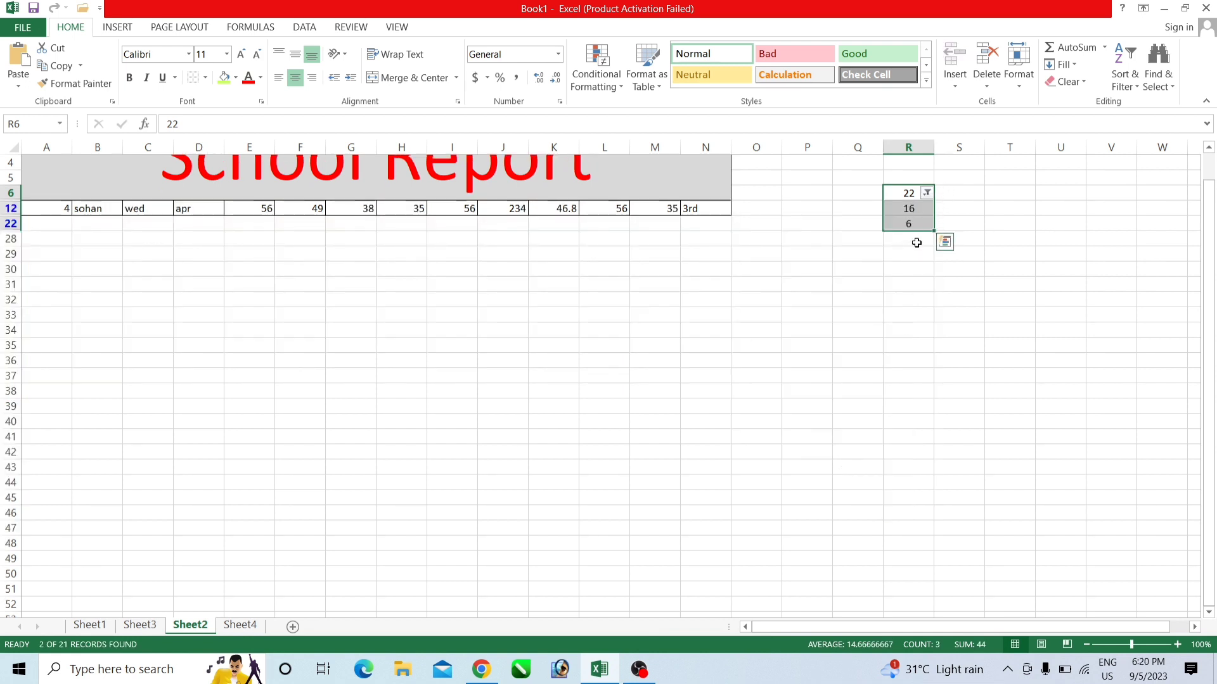
Step: Undo the filtering of column R and remove the filter from the number list
key(ctrl+z)
click(1007, 242)
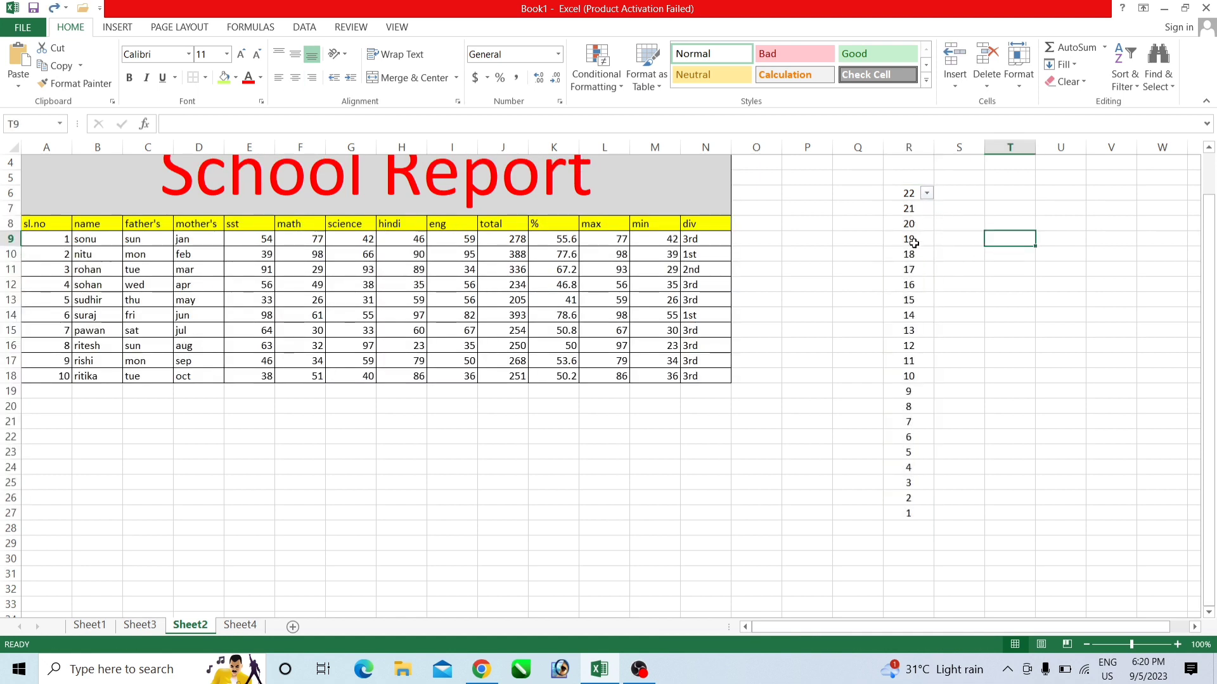
key(ctrl+z)
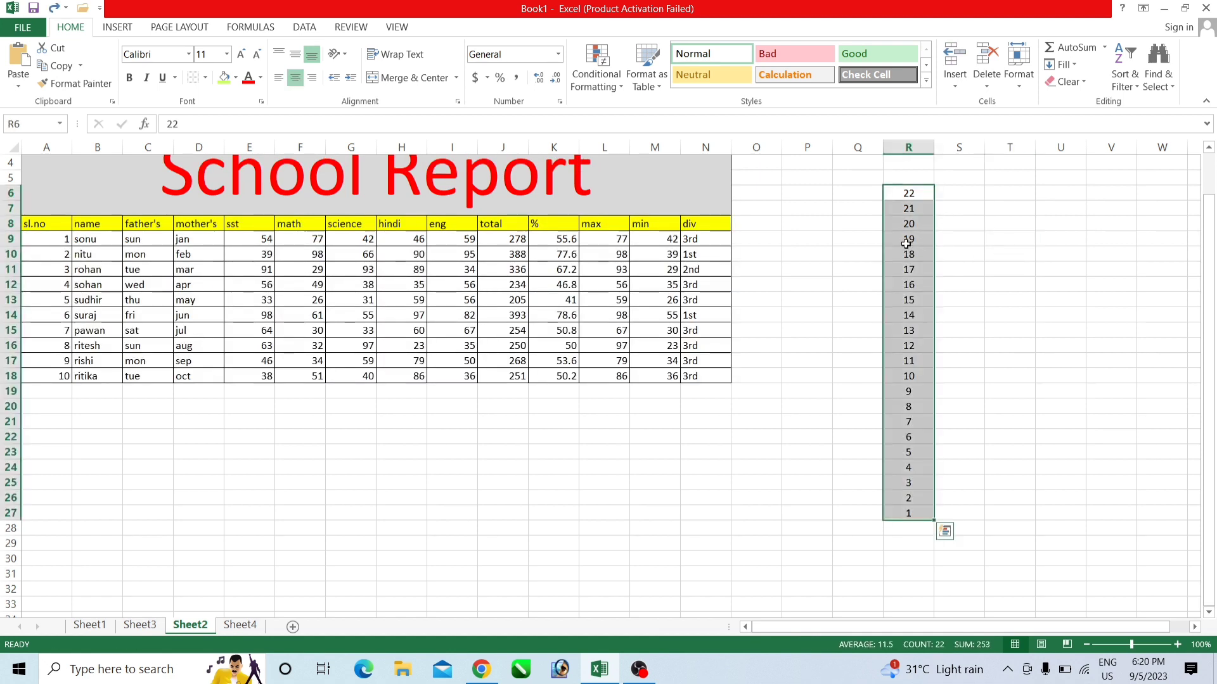
click(1136, 87)
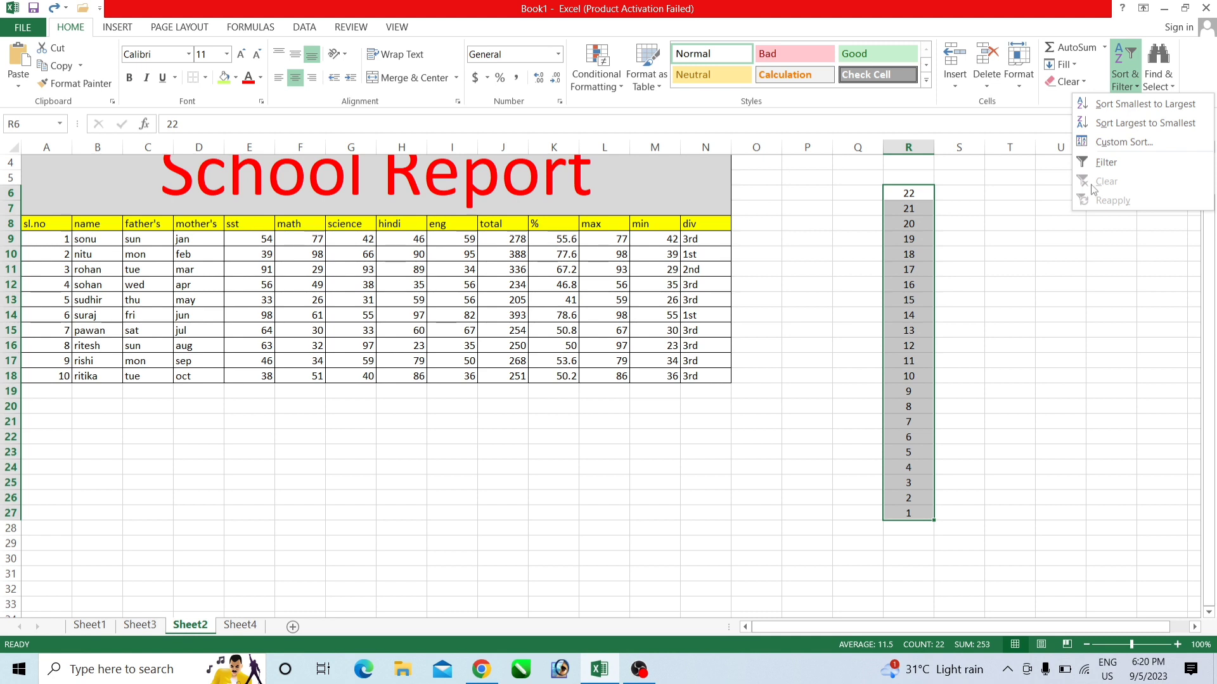
click(1164, 83)
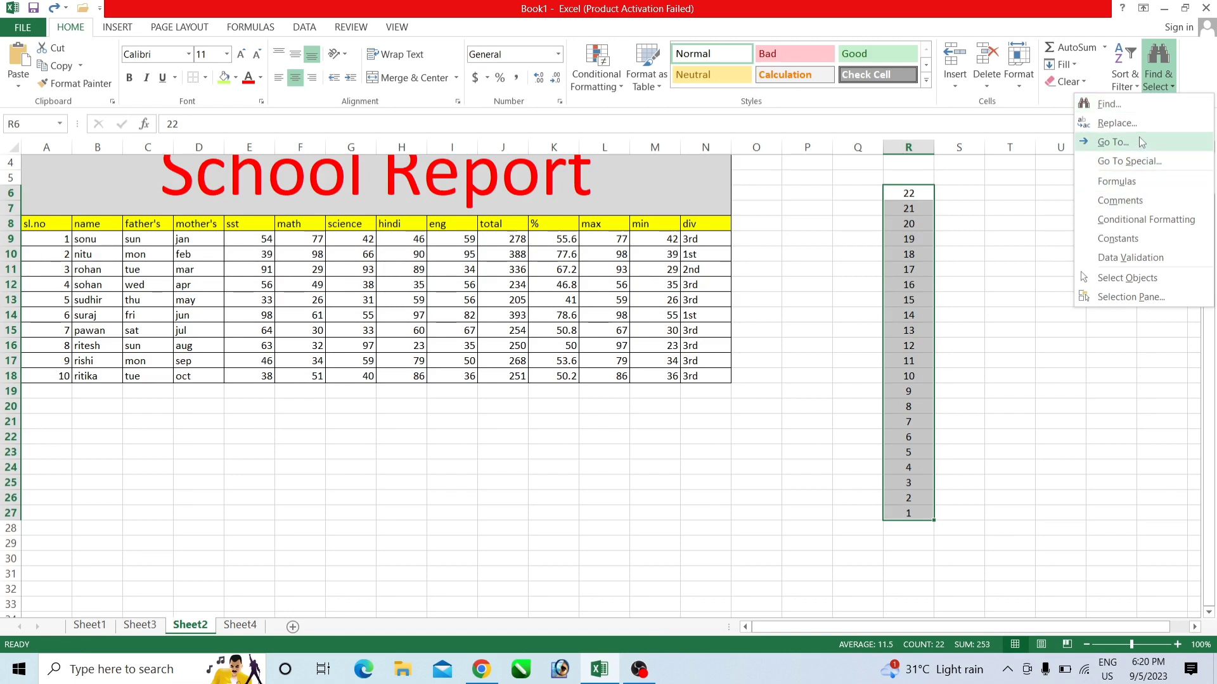
key(Escape)
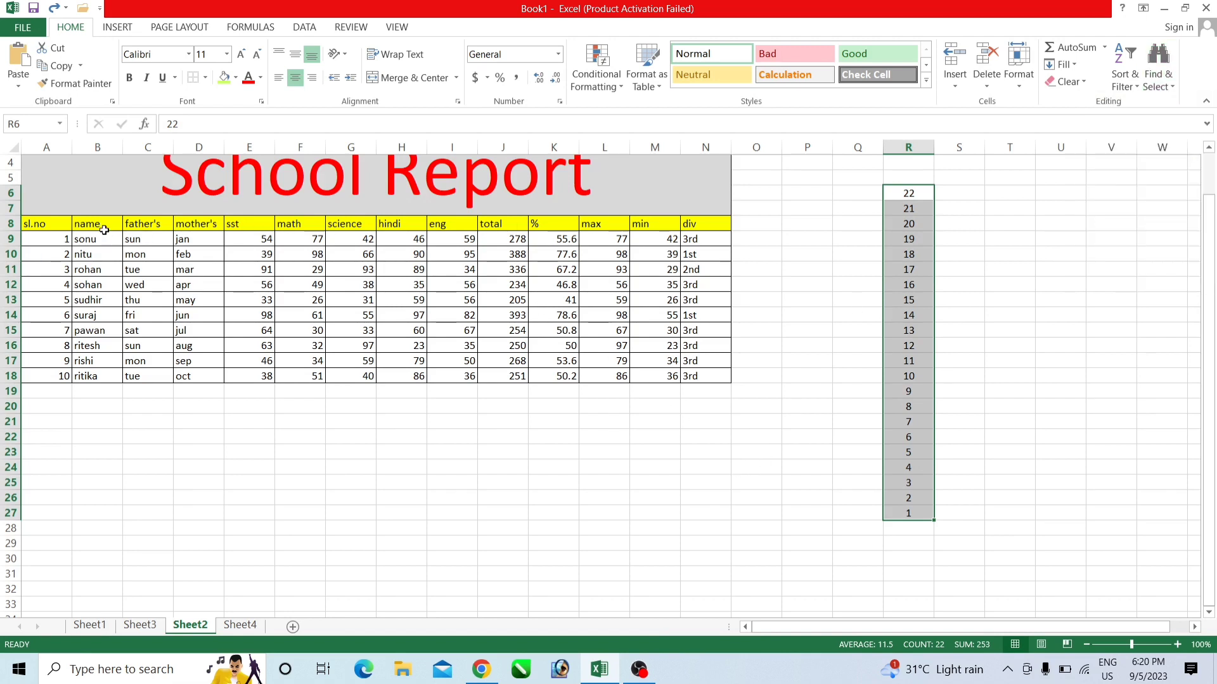
Step: Search the School Report table for one student's name using Find Next and Find All, and close the search
drag(51, 208, 426, 368)
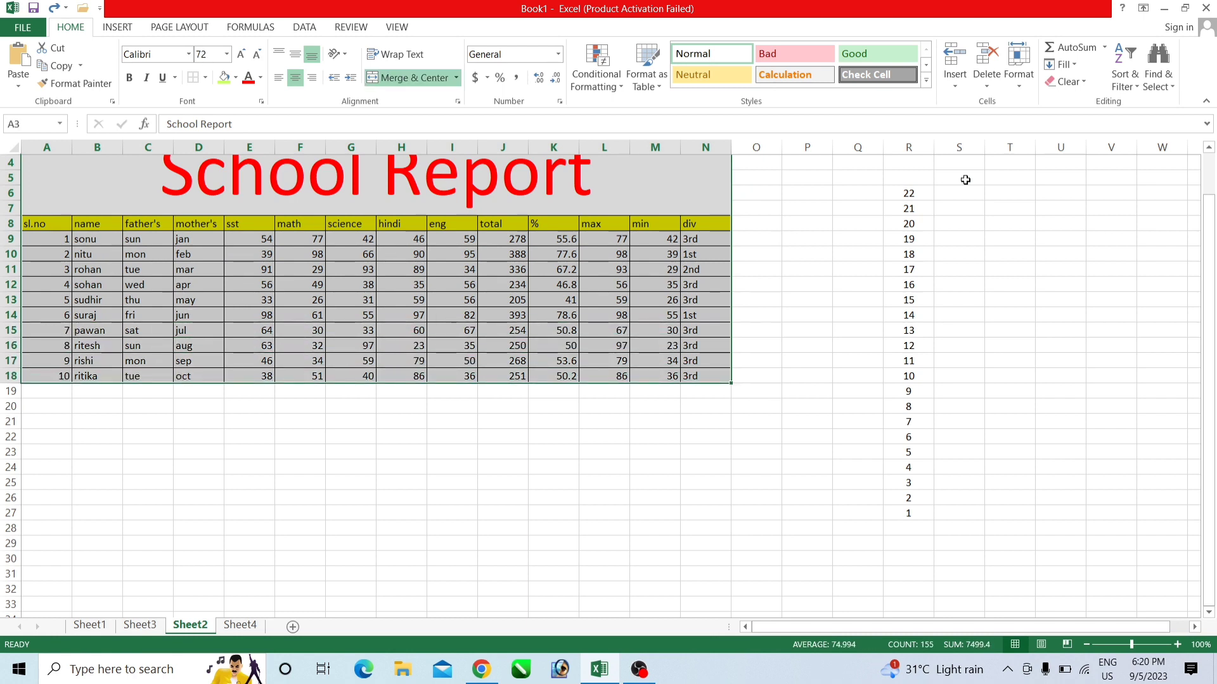
click(1162, 88)
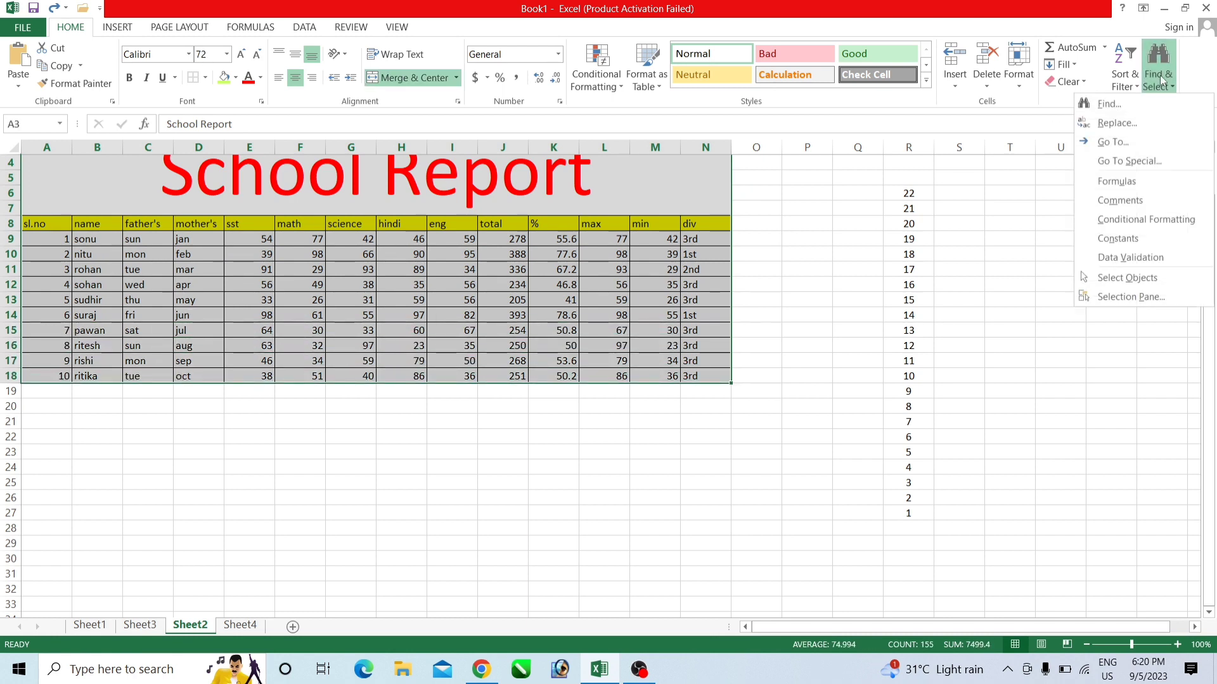
click(1109, 108)
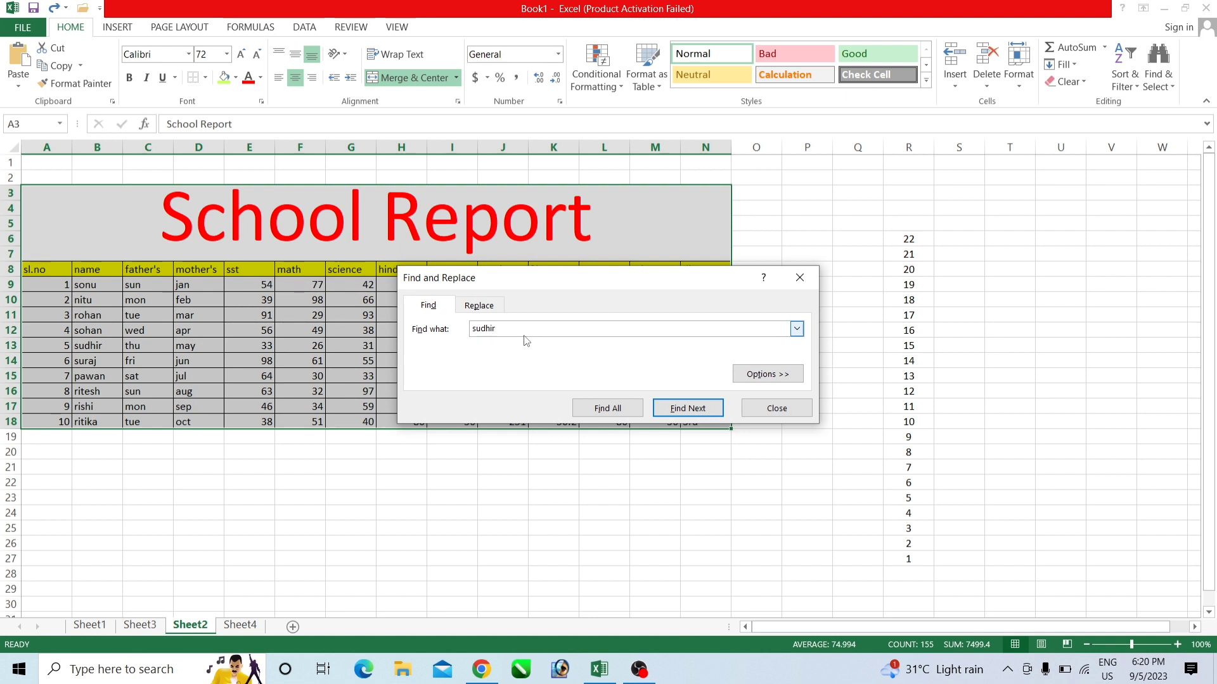
click(688, 409)
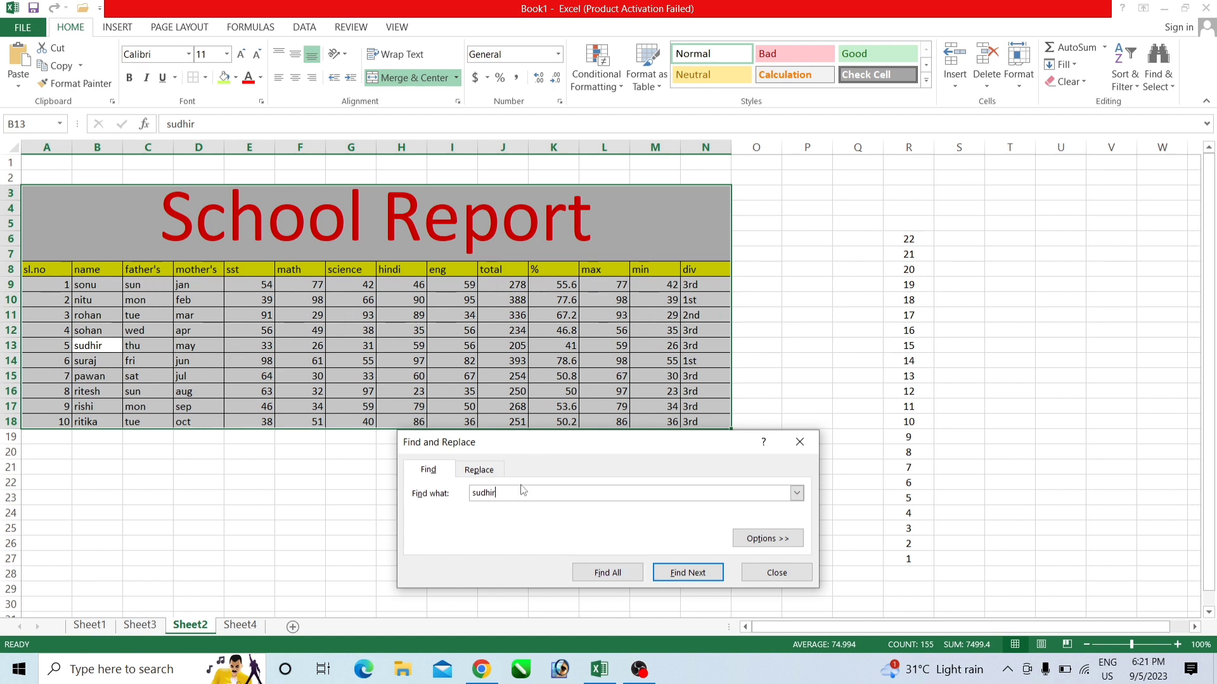
click(622, 575)
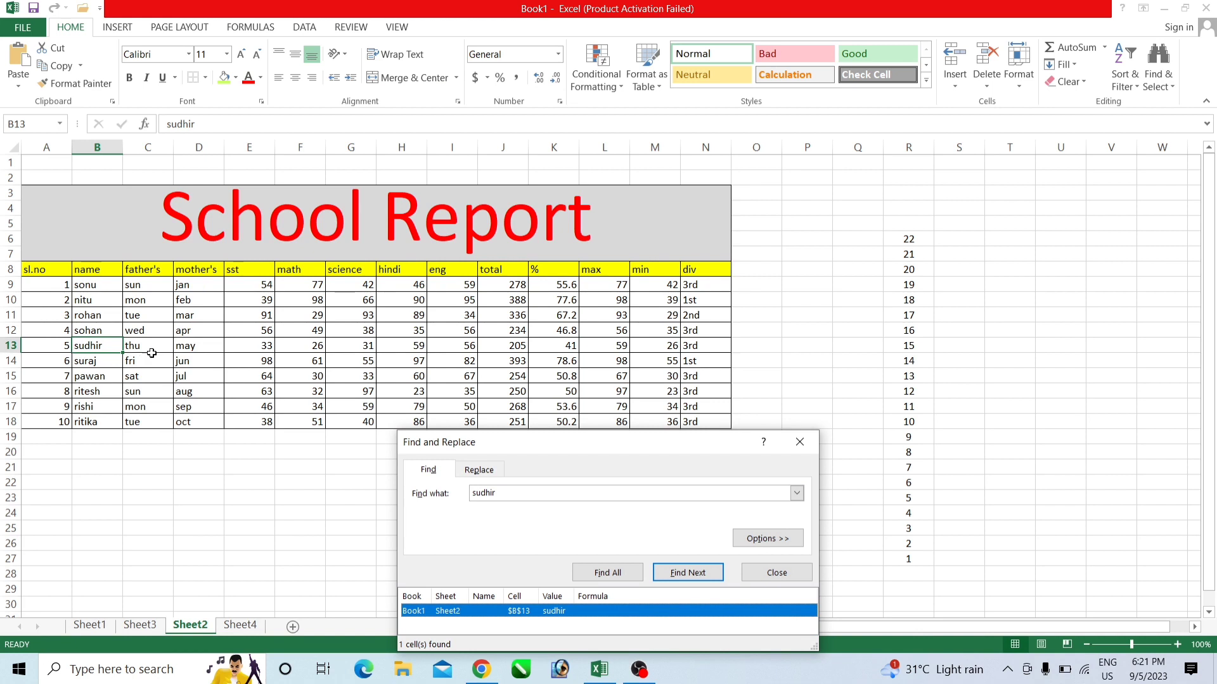
click(798, 443)
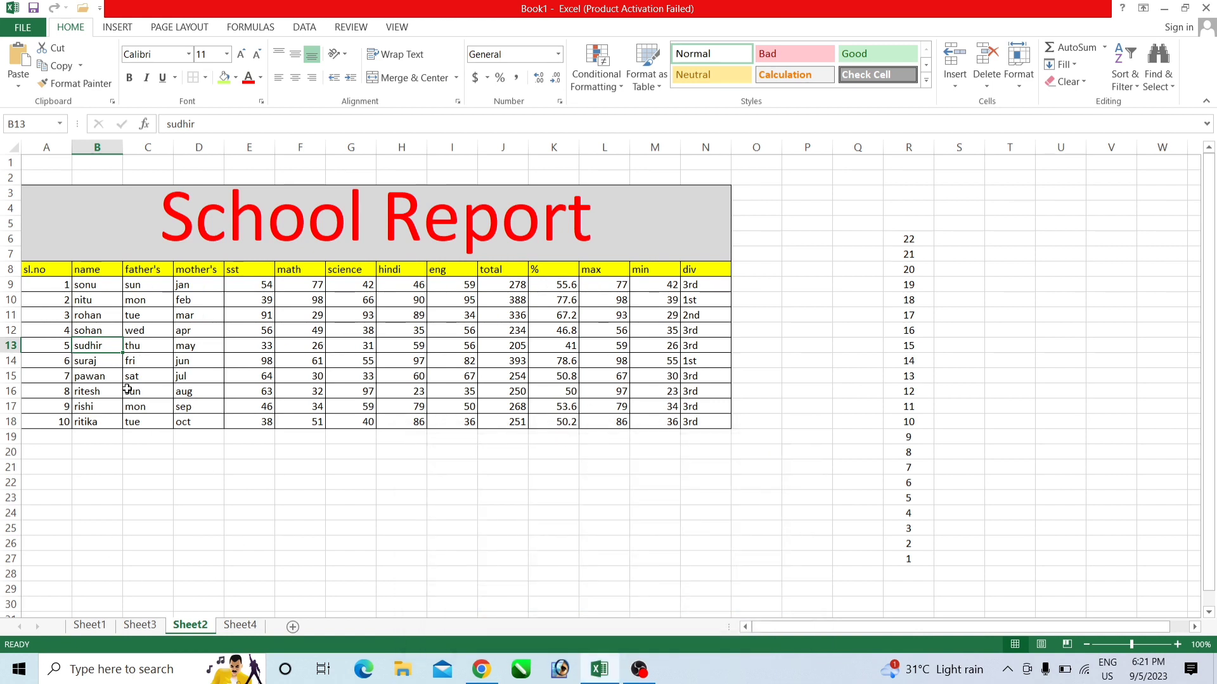
Step: Select the School Report table and try to replace the student's name from serial number 5 with a different first name
drag(47, 227, 305, 419)
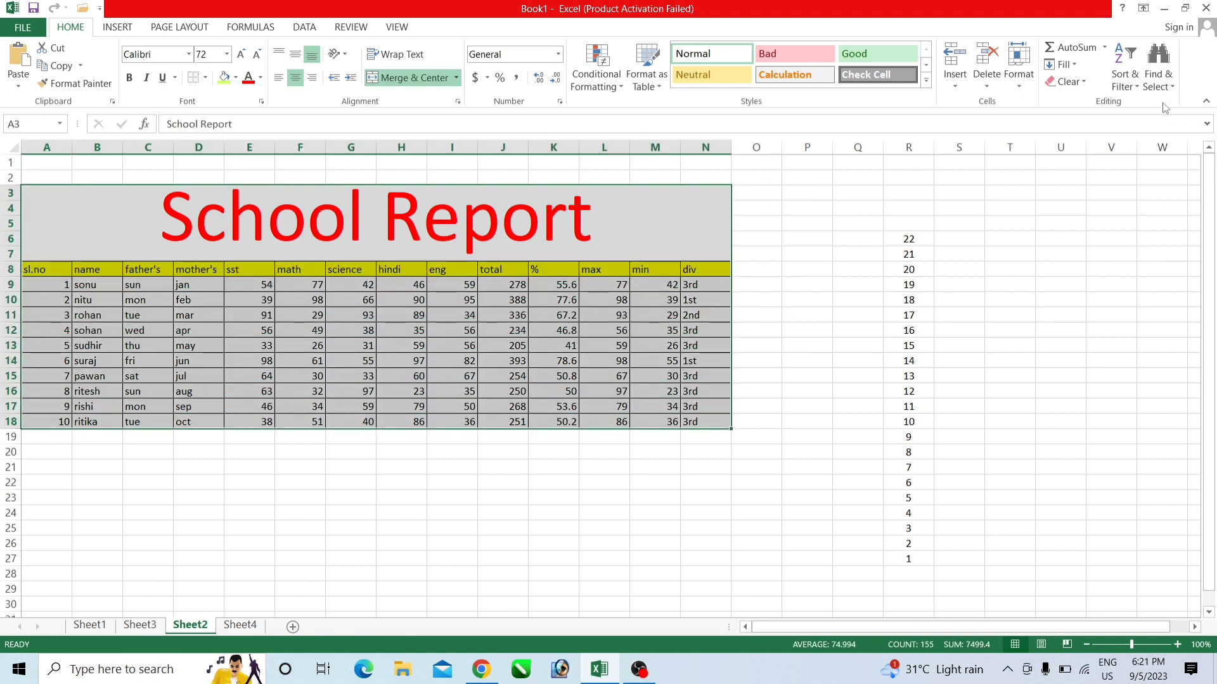
click(1156, 81)
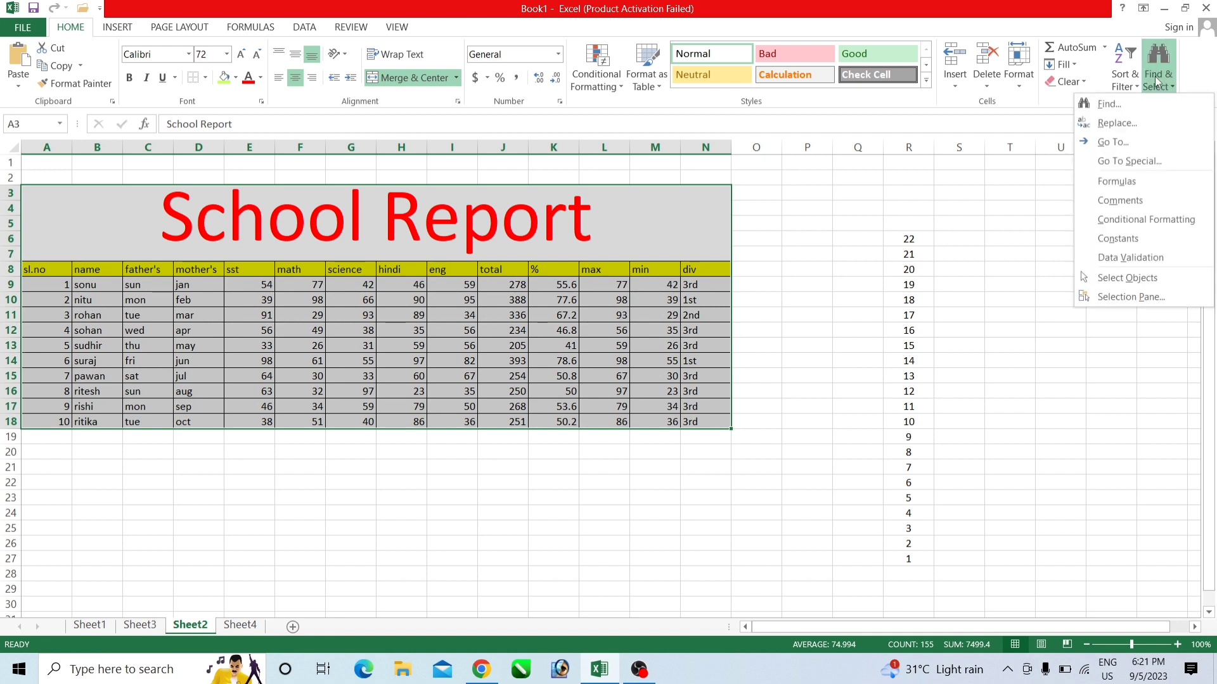
click(1118, 123)
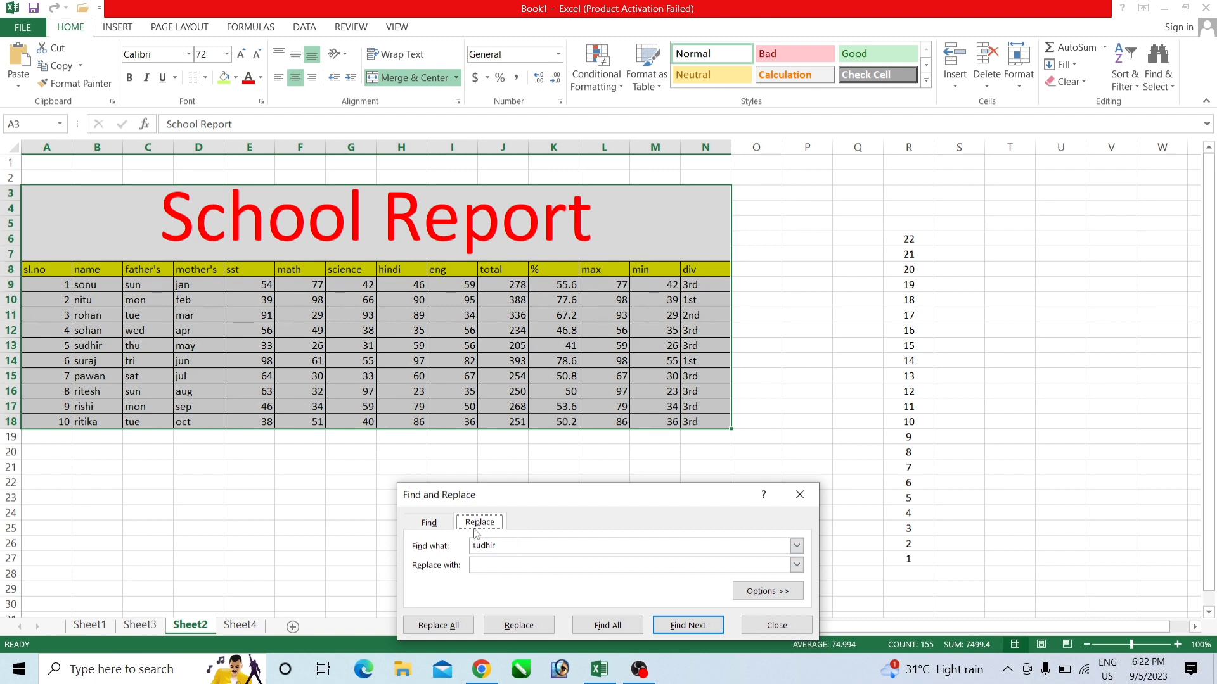
click(566, 566)
text(dhaneshwar)
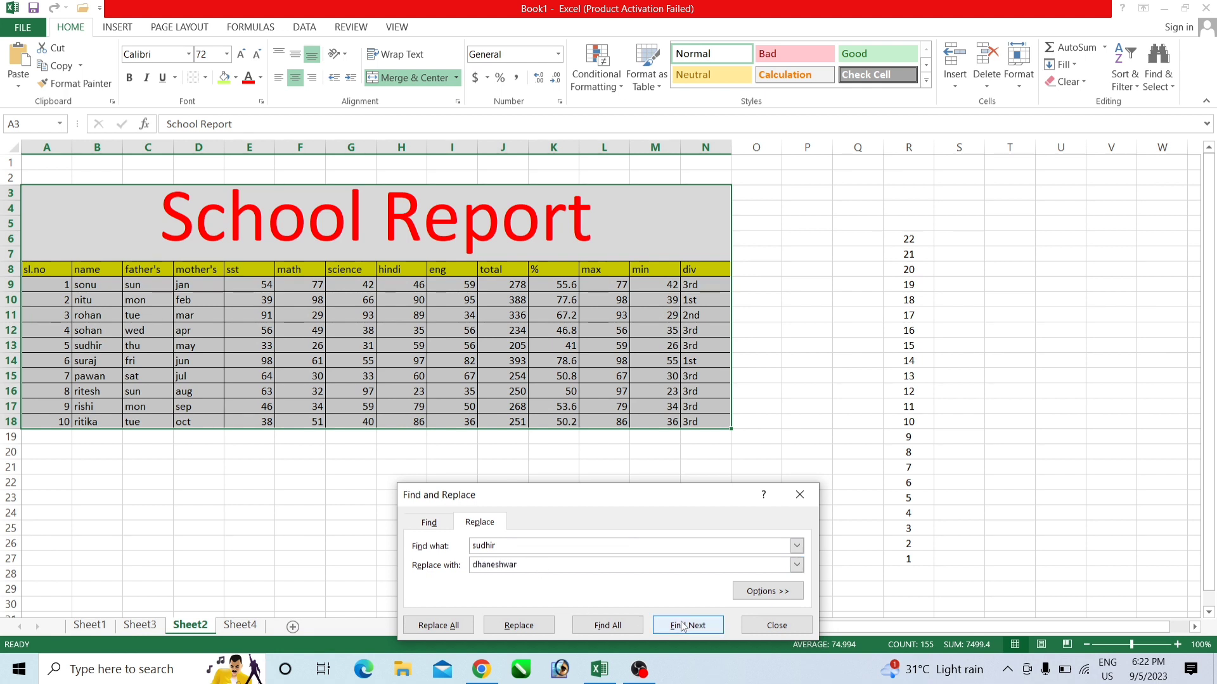
click(513, 627)
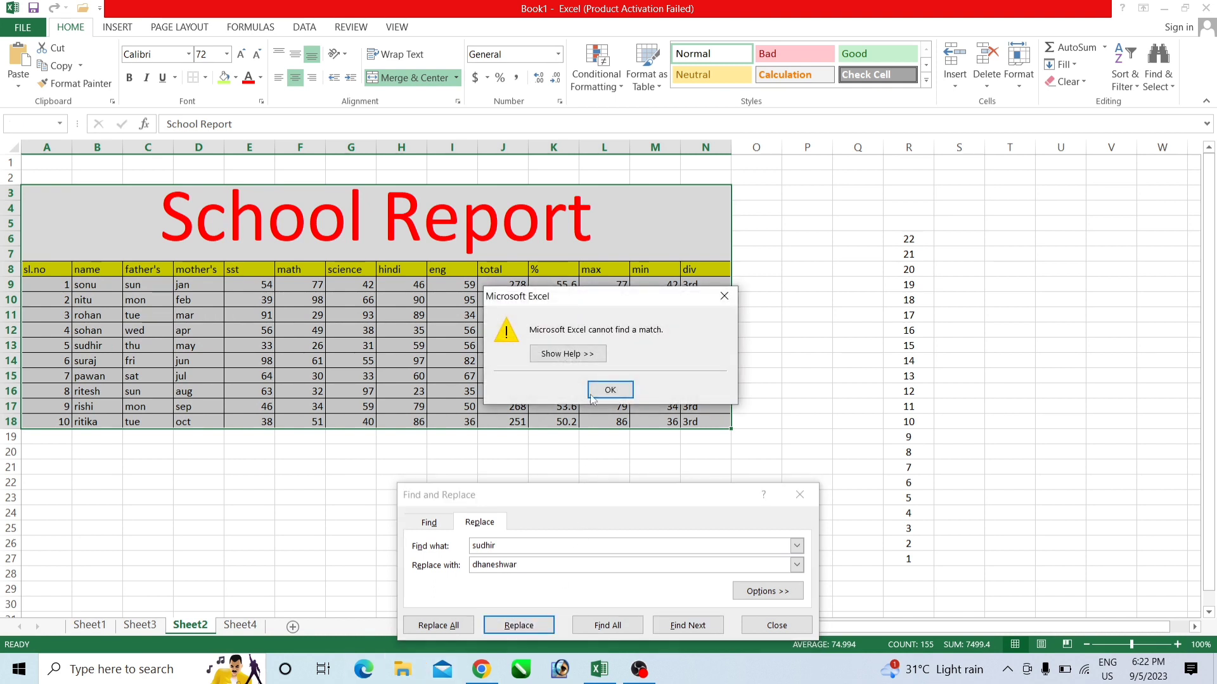
click(605, 388)
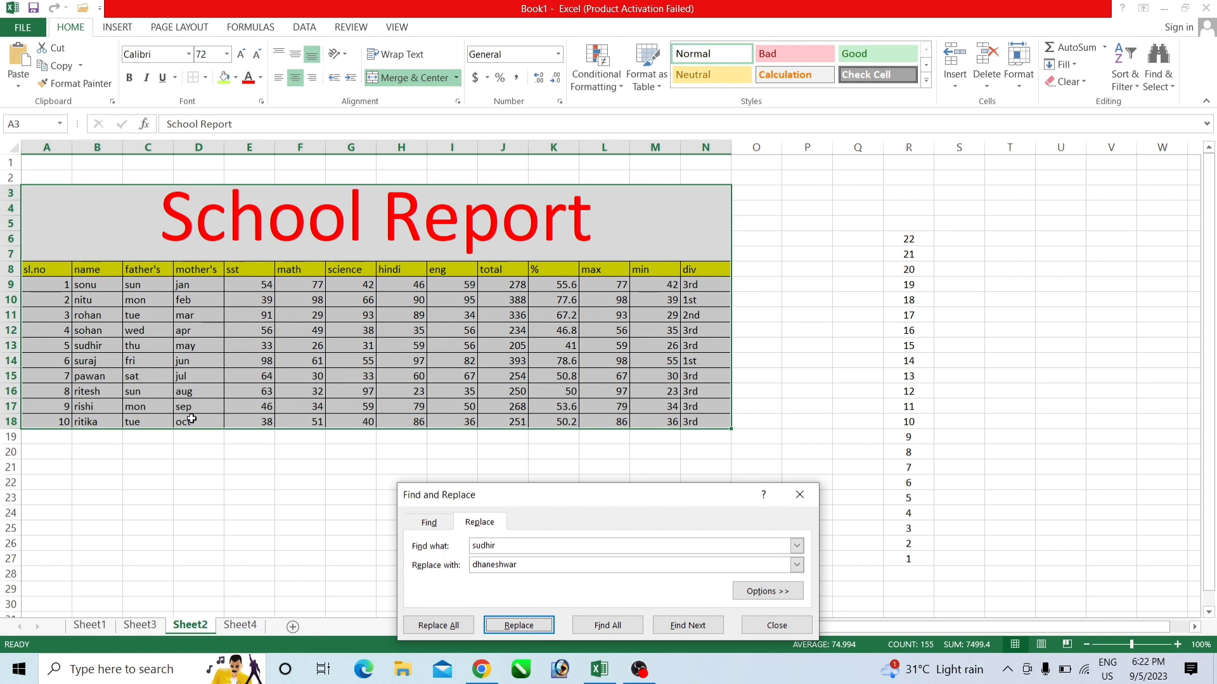
Step: Find the student's name in B13, replace it with the new name, and widen column B to fit it
click(622, 627)
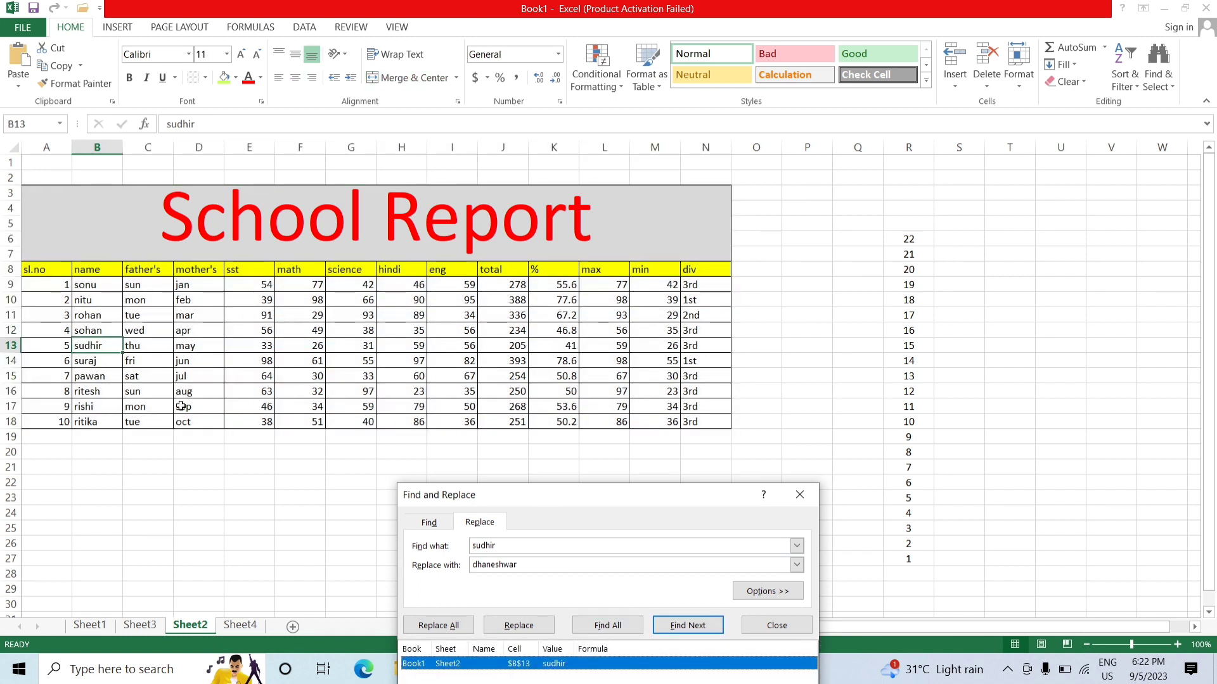
click(689, 627)
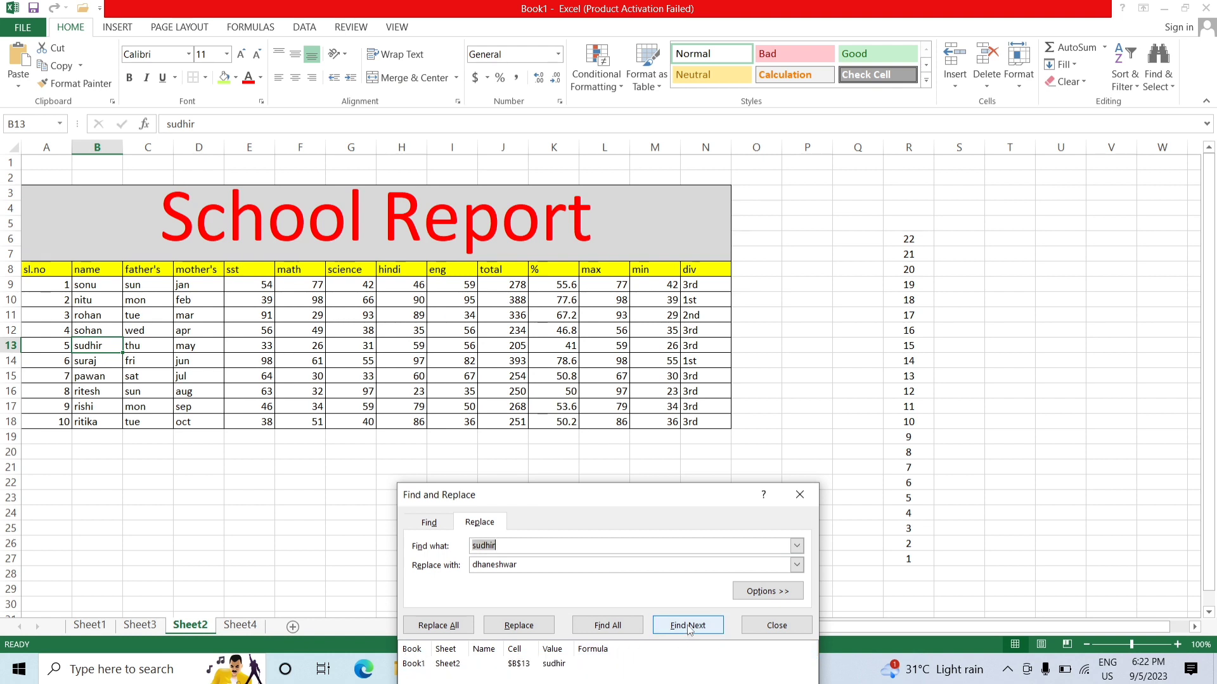
click(526, 626)
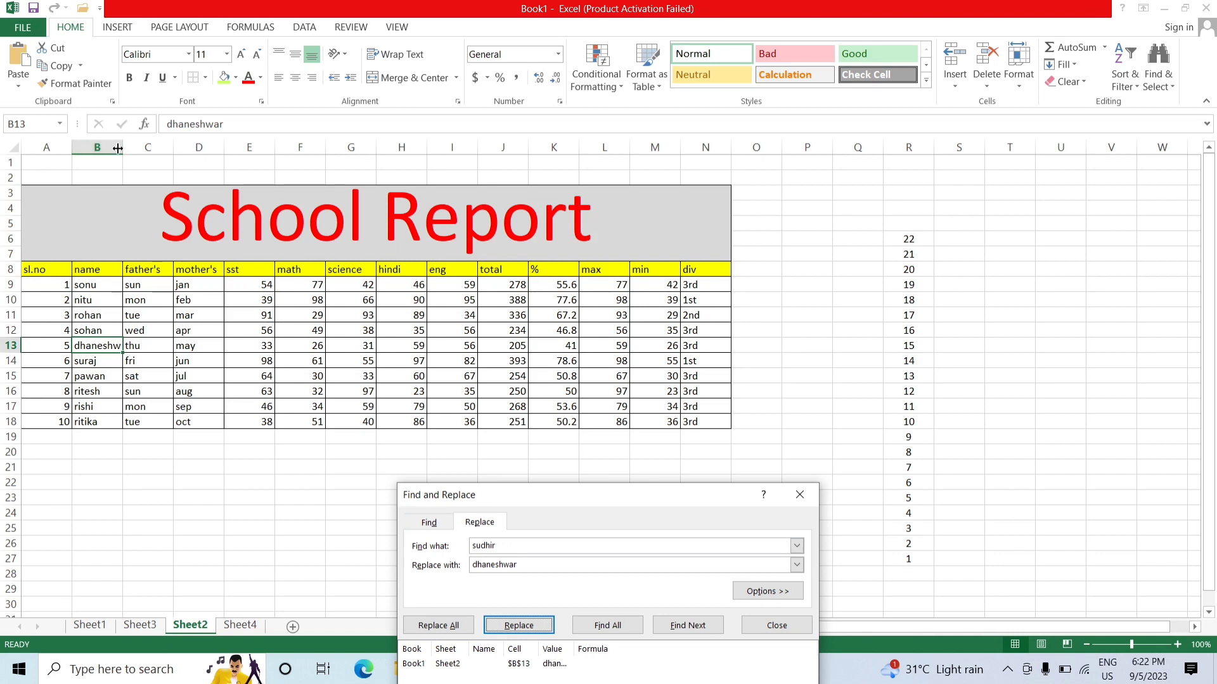
drag(118, 147, 157, 156)
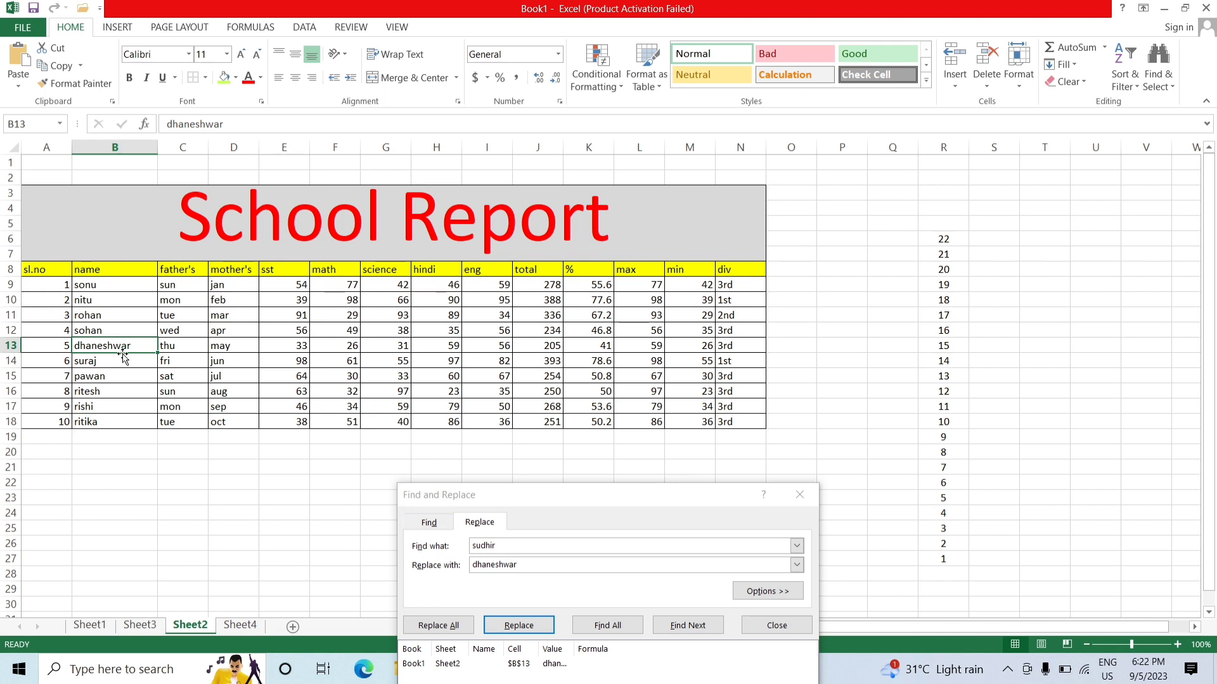
click(800, 494)
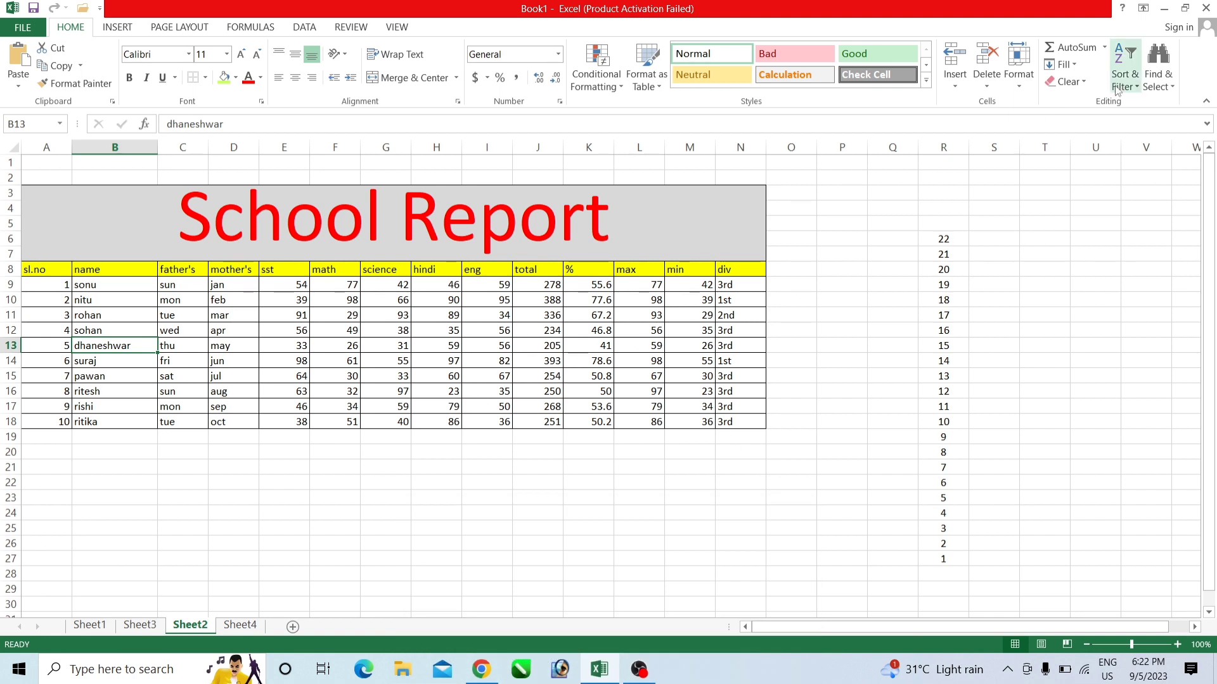
Step: Try to jump to reference 3 with Go To, and close the dialog
click(1157, 66)
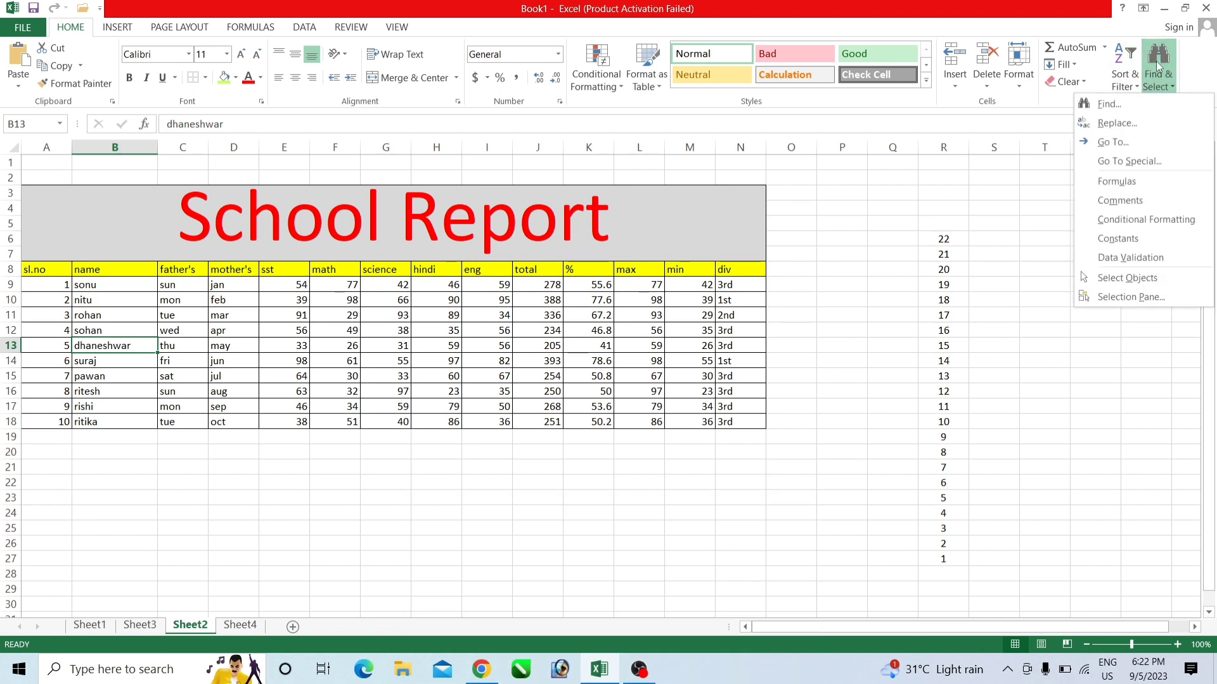
click(1106, 143)
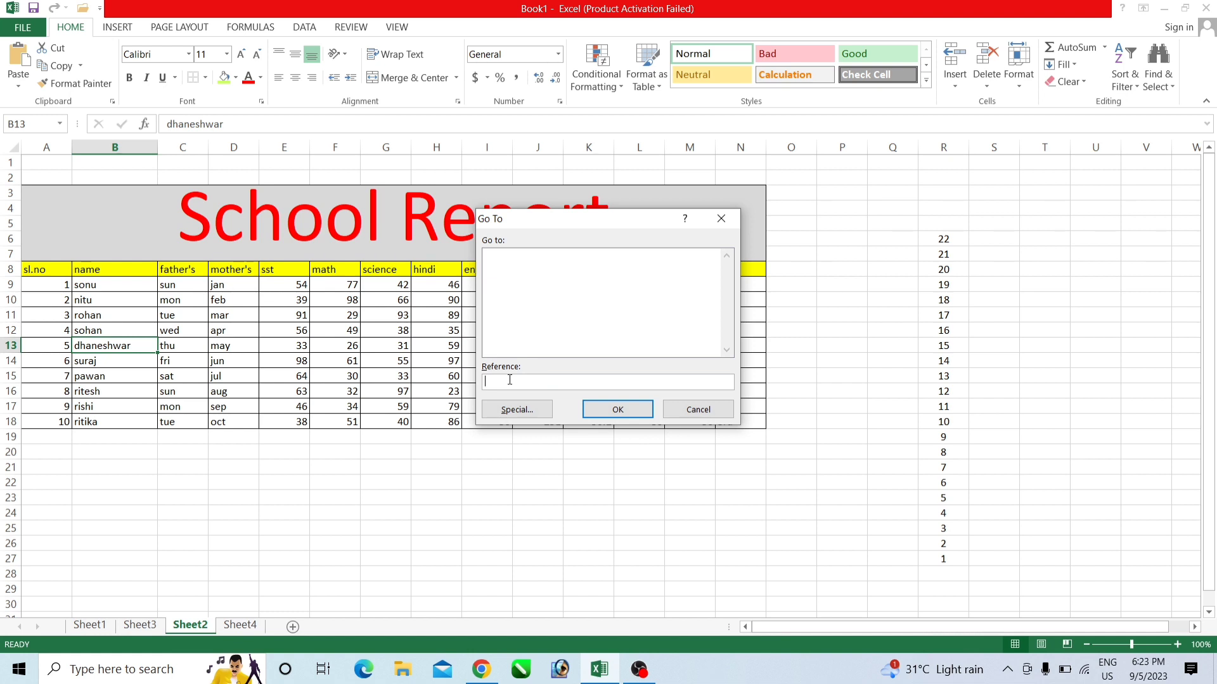
text(3)
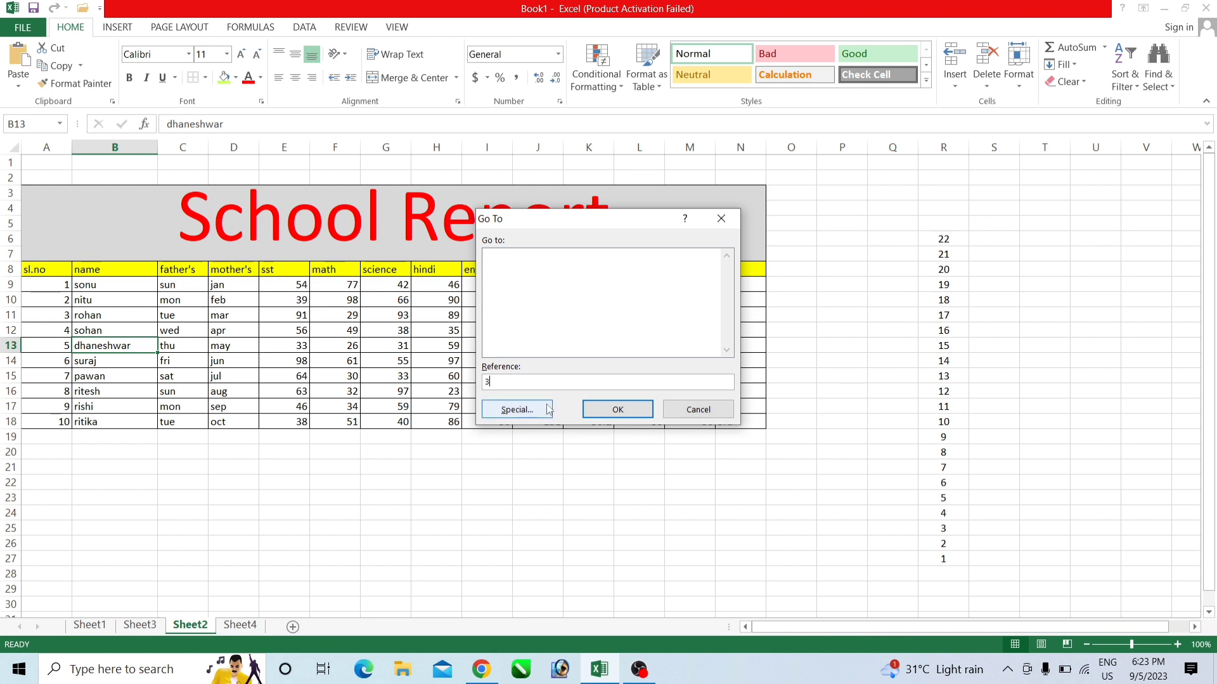
click(610, 410)
click(612, 376)
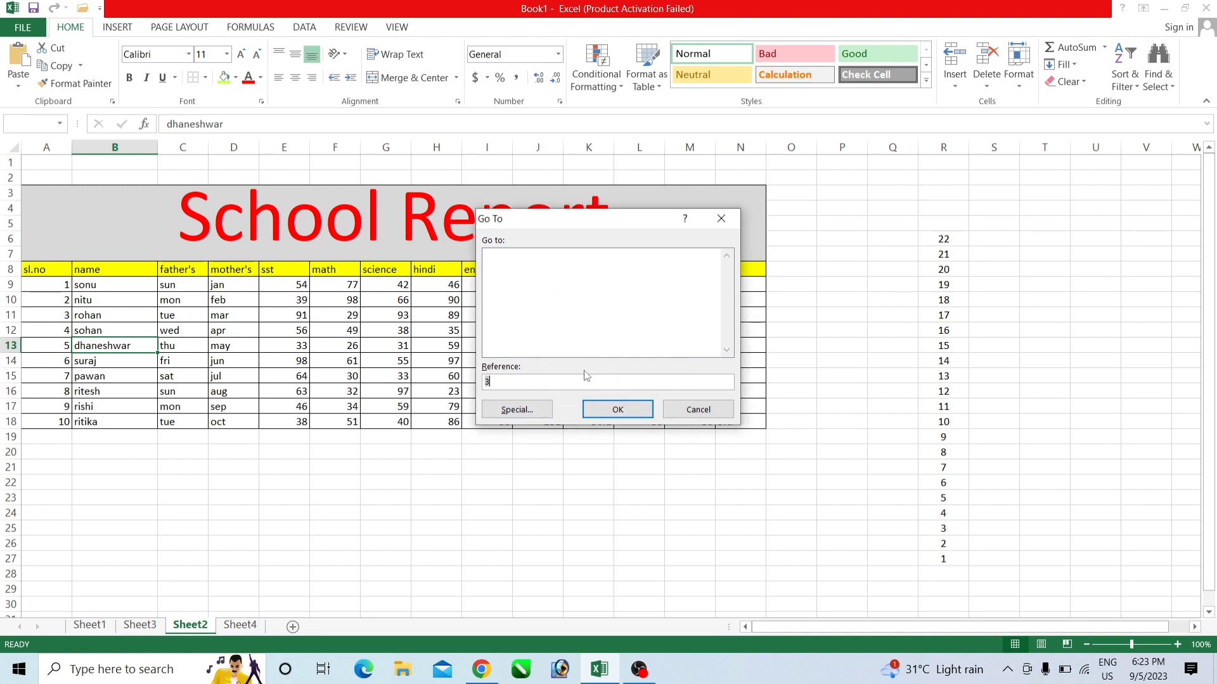
click(512, 387)
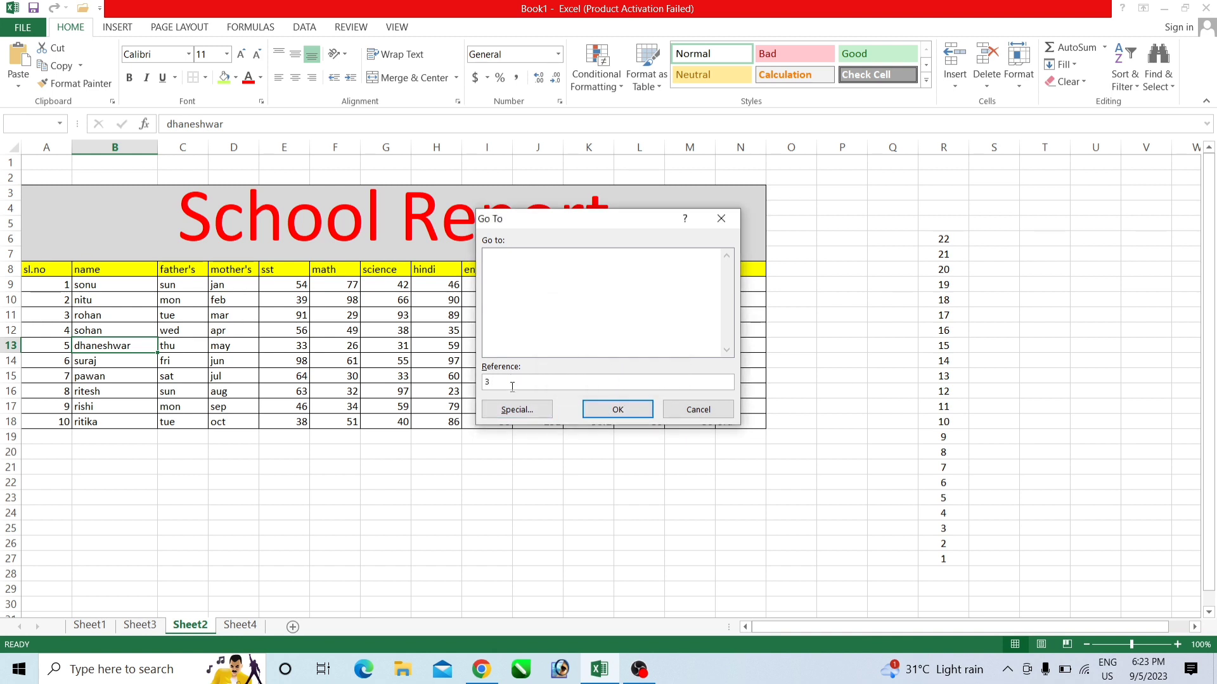
click(524, 272)
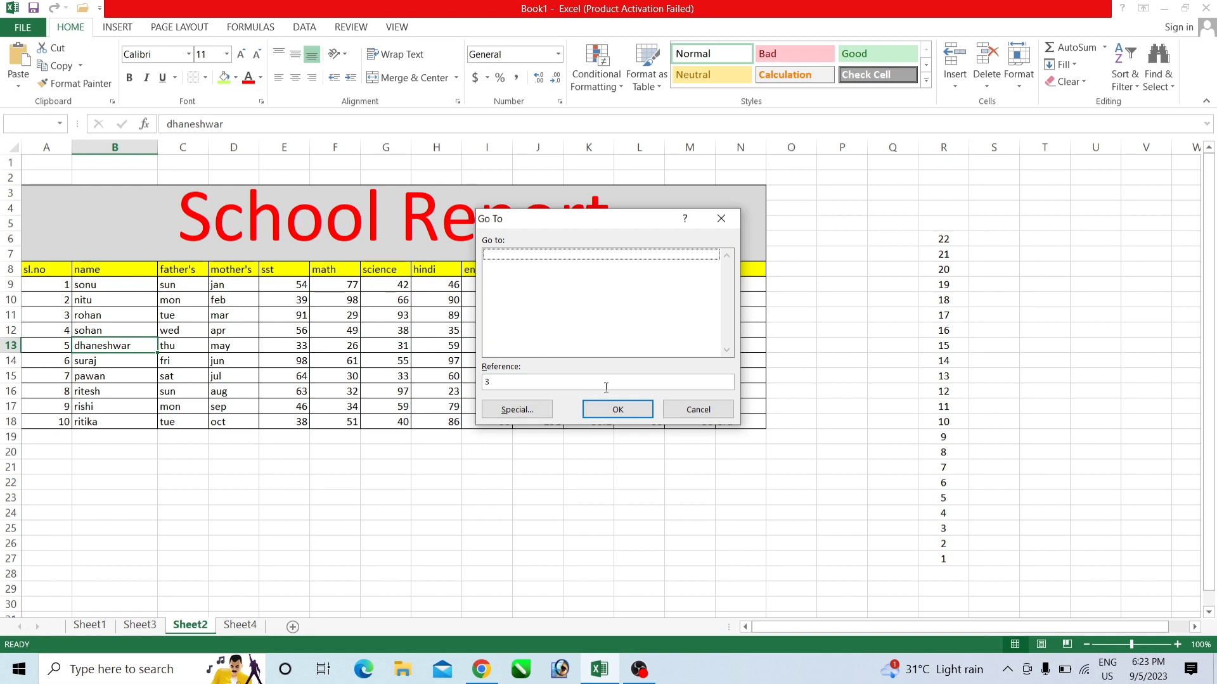
click(722, 218)
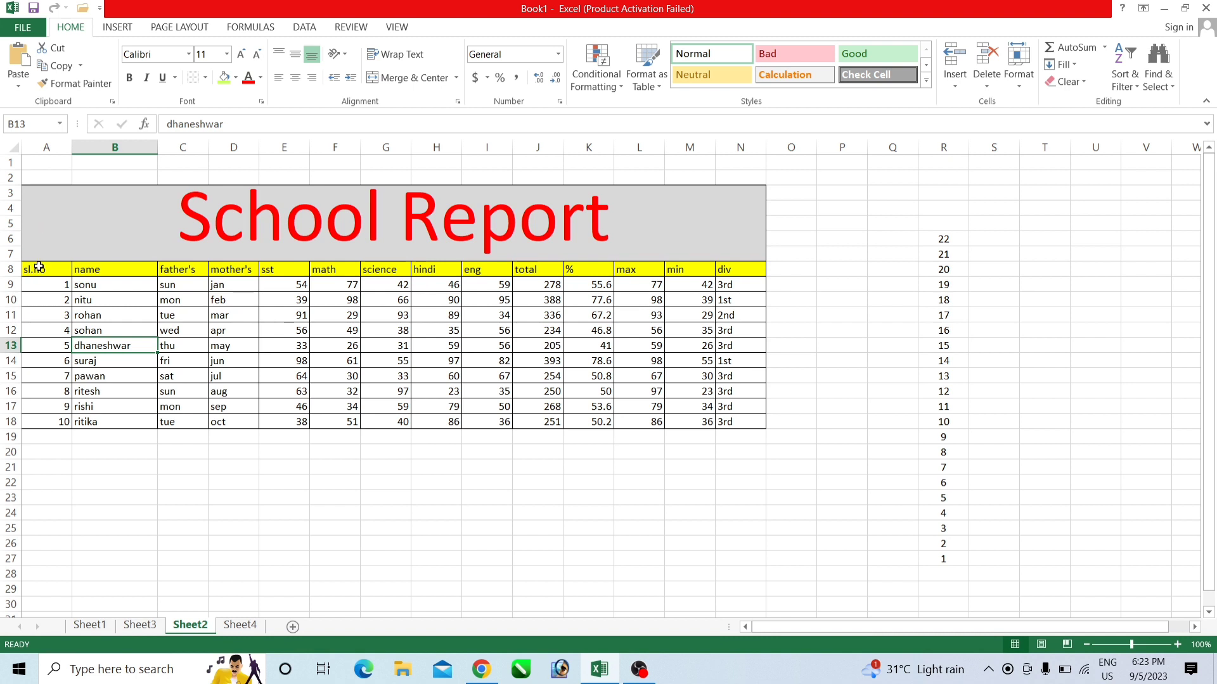
Step: Select A9:N18, try to jump to a student's name with Go To, and cancel the attempt
drag(31, 284, 750, 424)
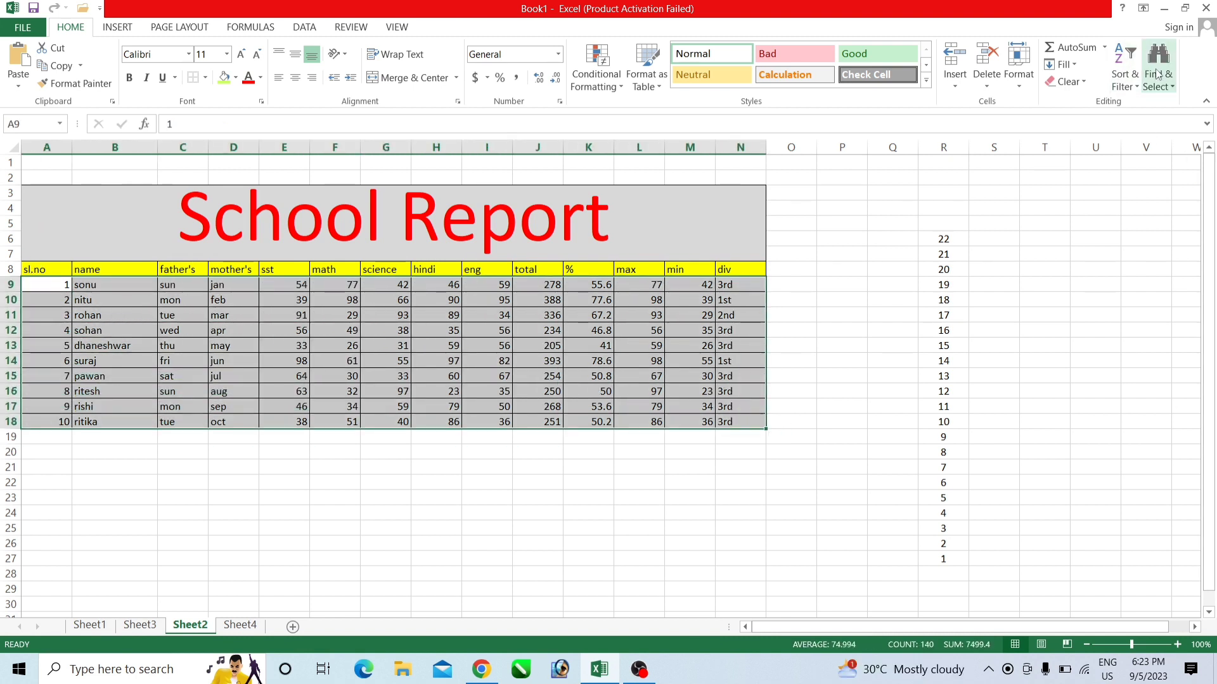
click(1159, 75)
click(1113, 142)
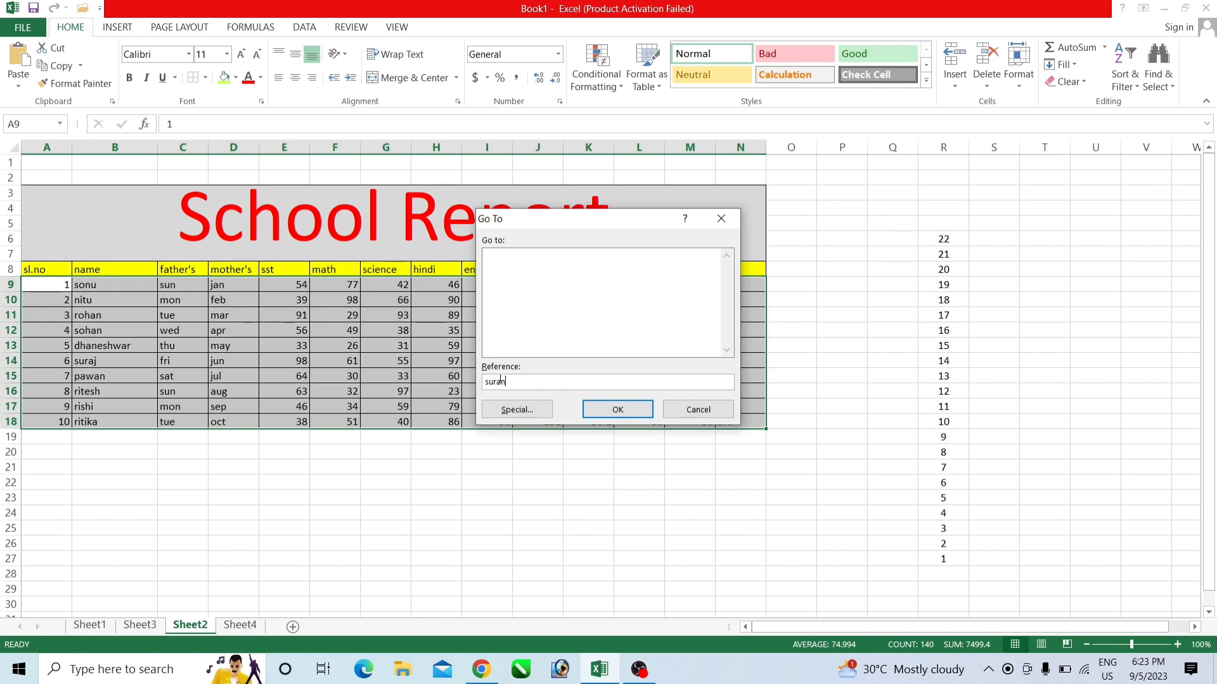
text(suran)
key(BackSpace)
text(j)
key(Return)
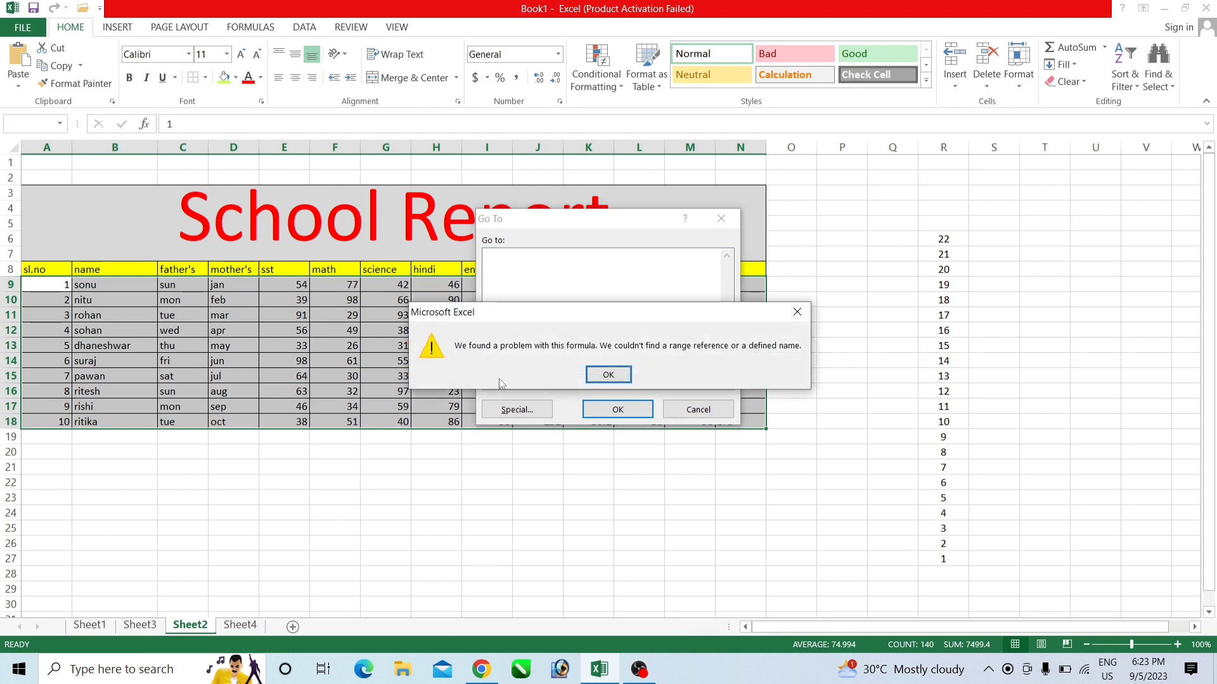
click(605, 375)
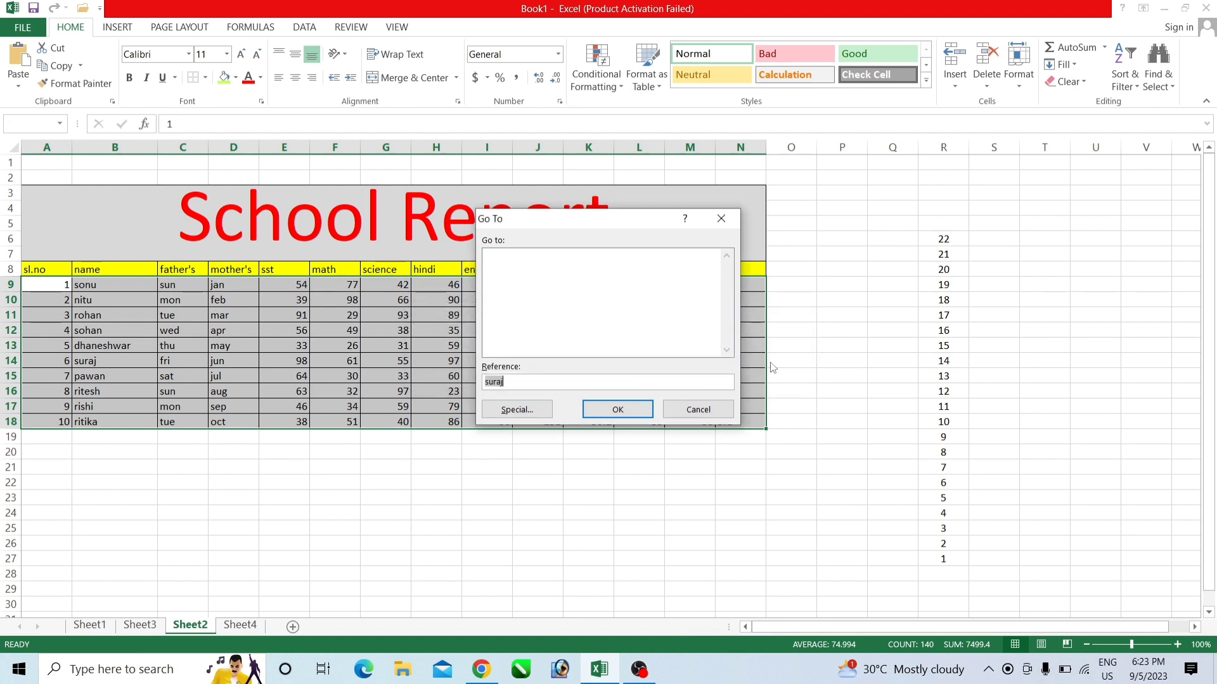
click(721, 218)
click(521, 461)
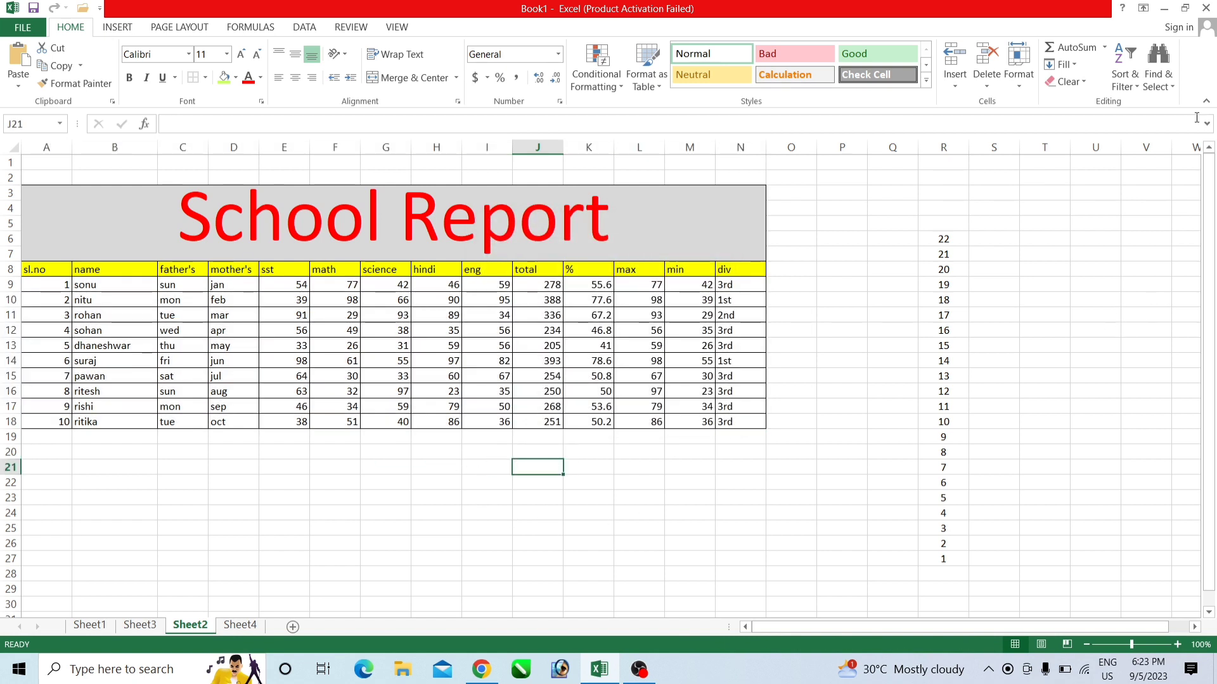
click(1159, 67)
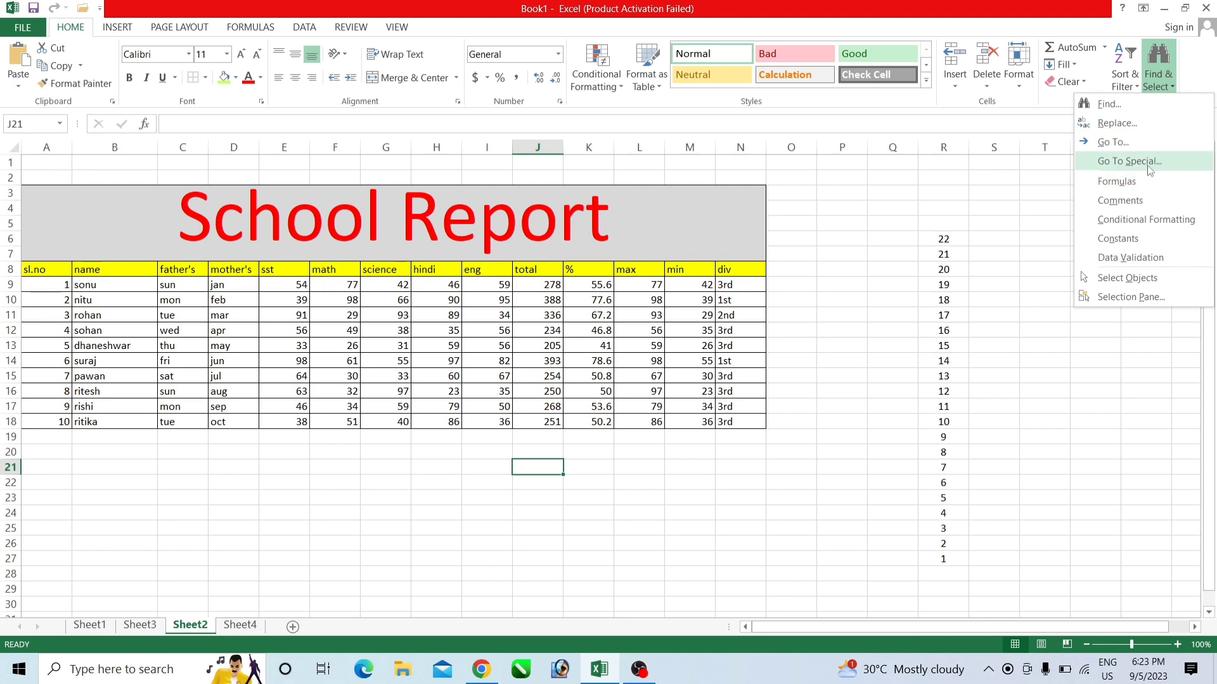
click(1129, 161)
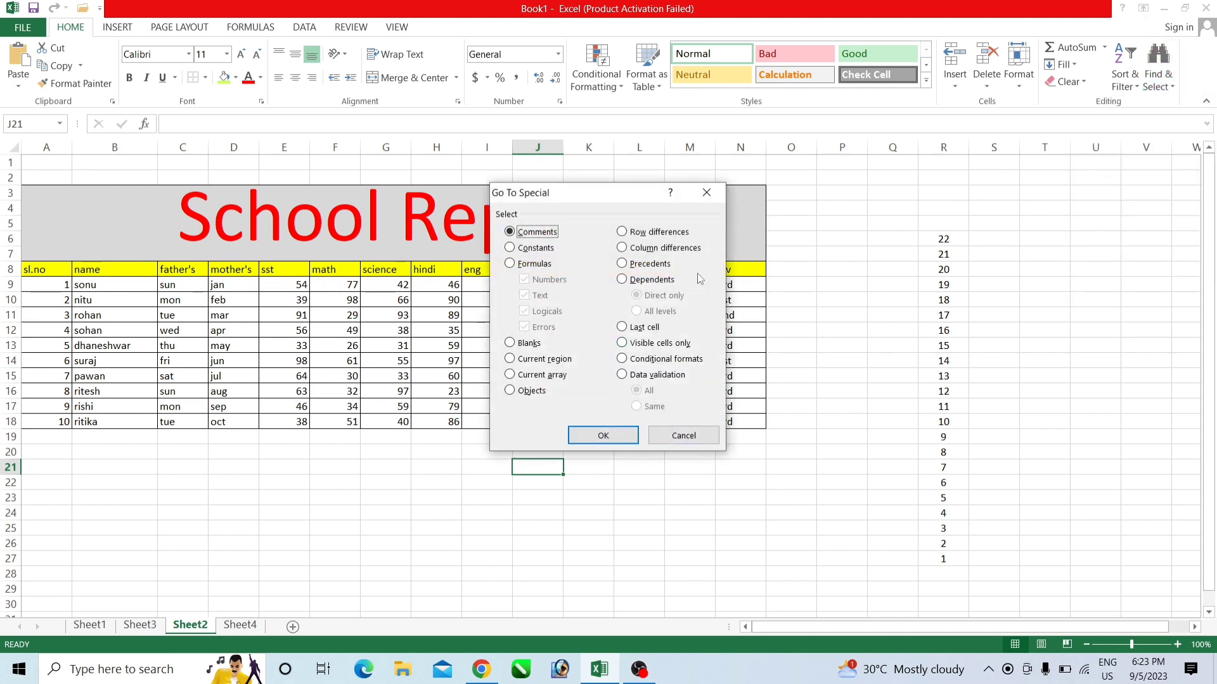
click(706, 192)
Step: Draw an oval in the empty area below the table, covering about C21:E28, and deselect it
scroll(459, 500, down, 2)
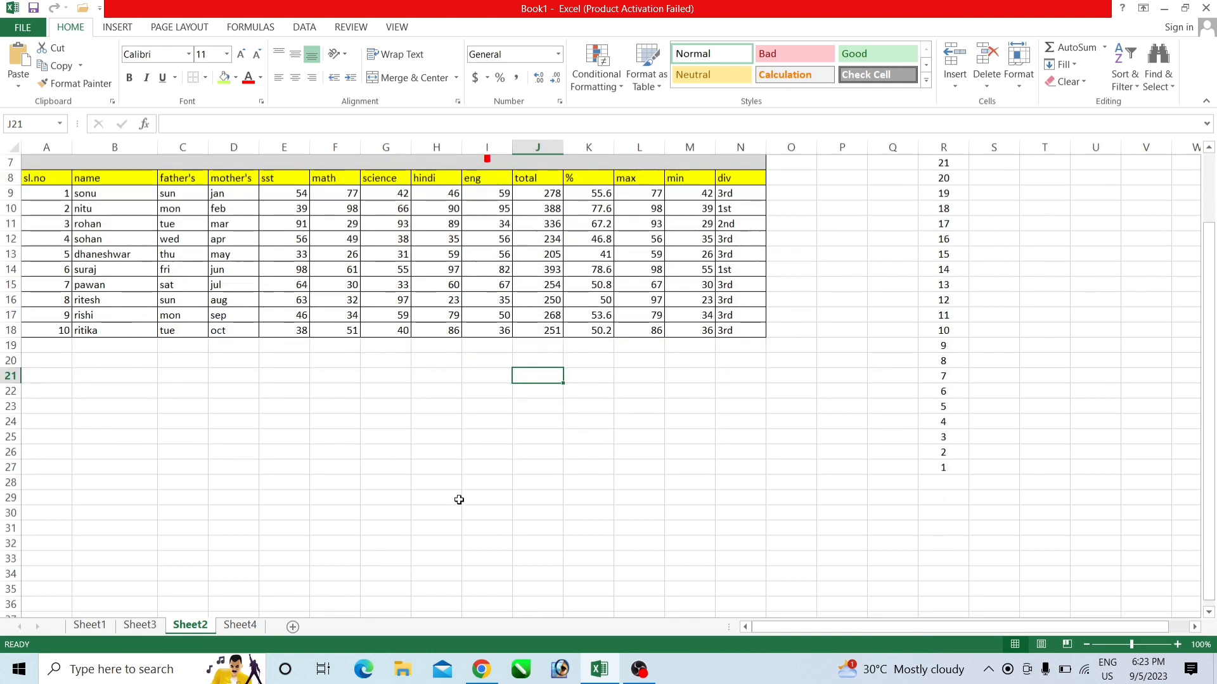
click(170, 378)
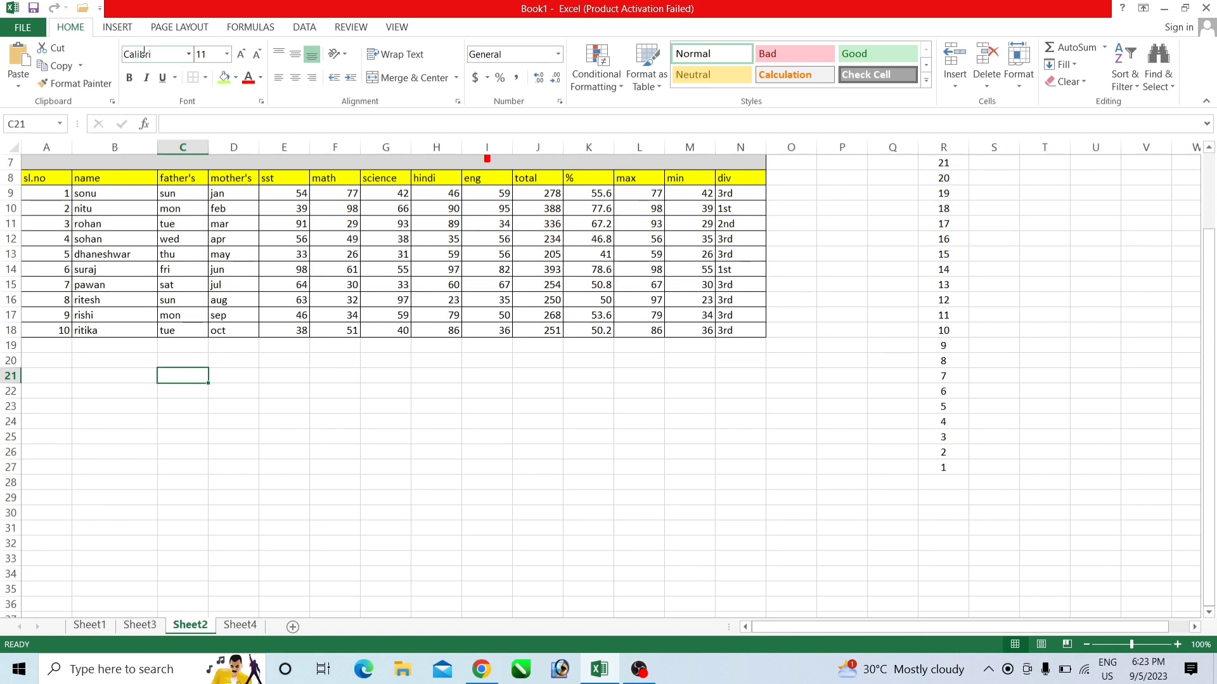
click(123, 28)
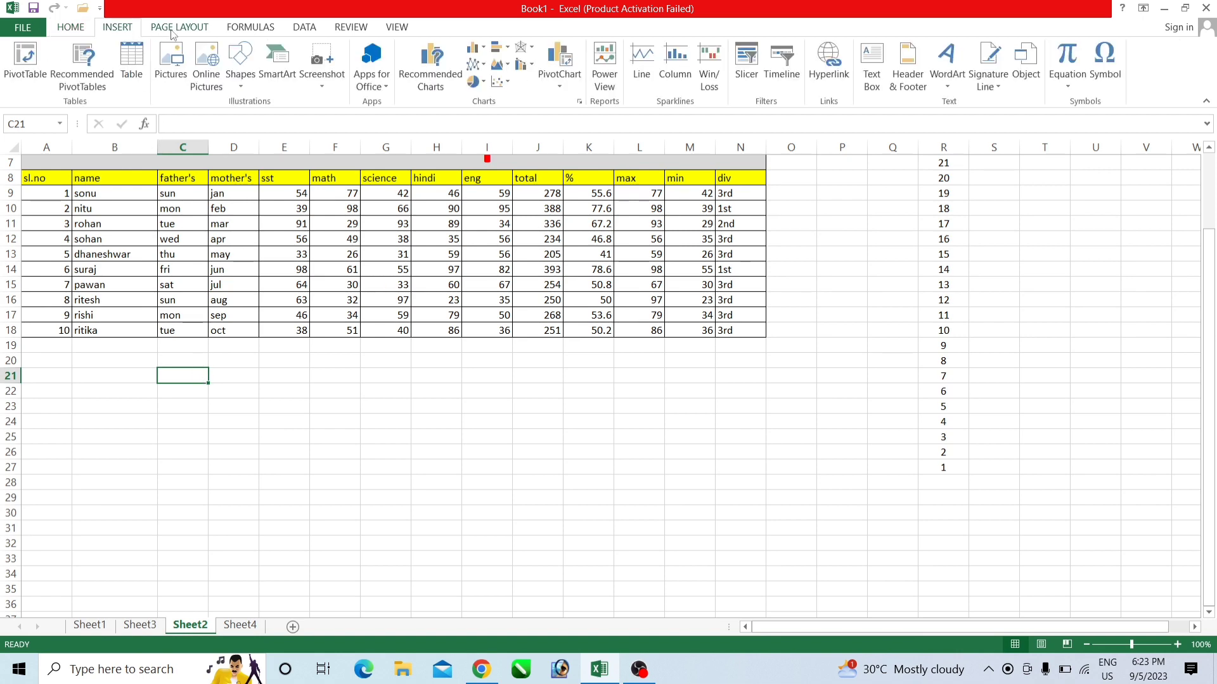
click(240, 67)
click(309, 119)
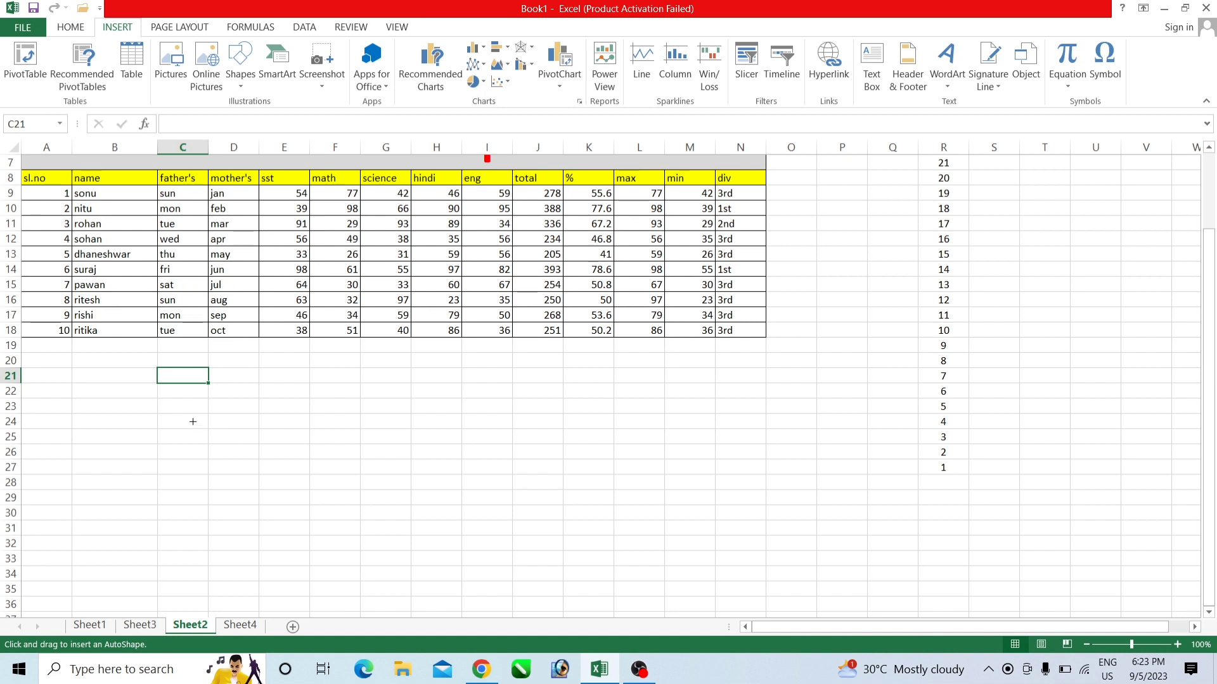
drag(234, 439, 307, 489)
click(352, 426)
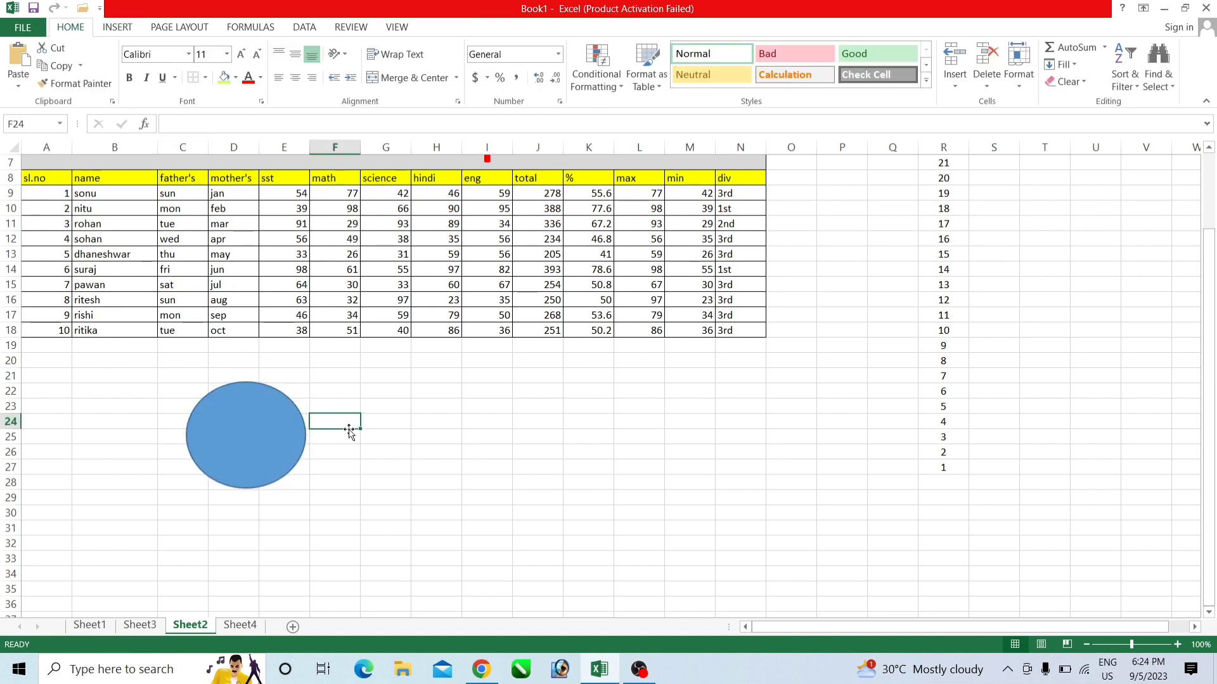
Step: Select the oval on the sheet using Go To Special with the Objects option
click(1157, 81)
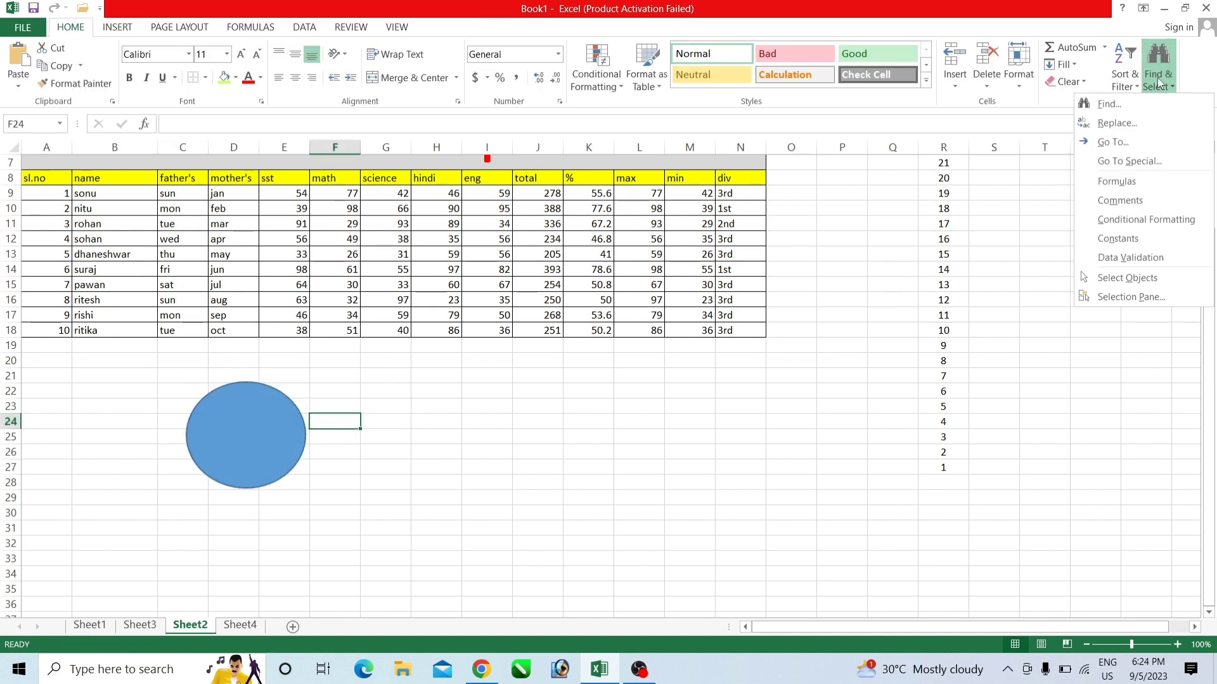
click(1146, 166)
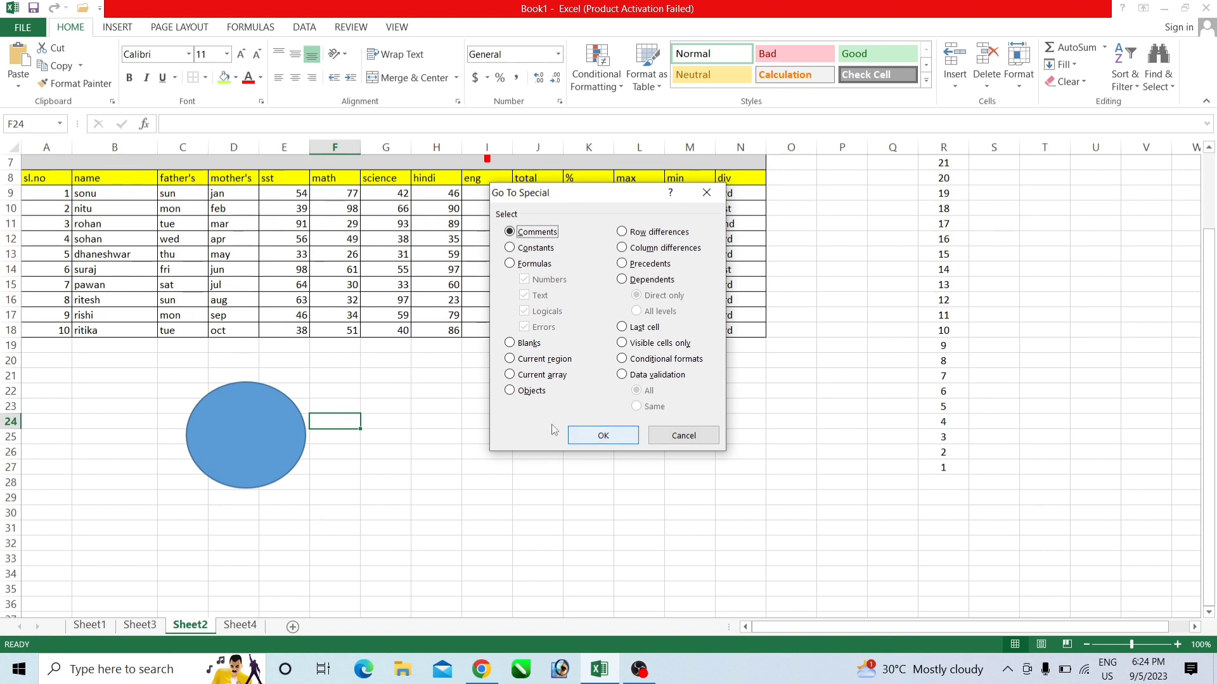
click(525, 391)
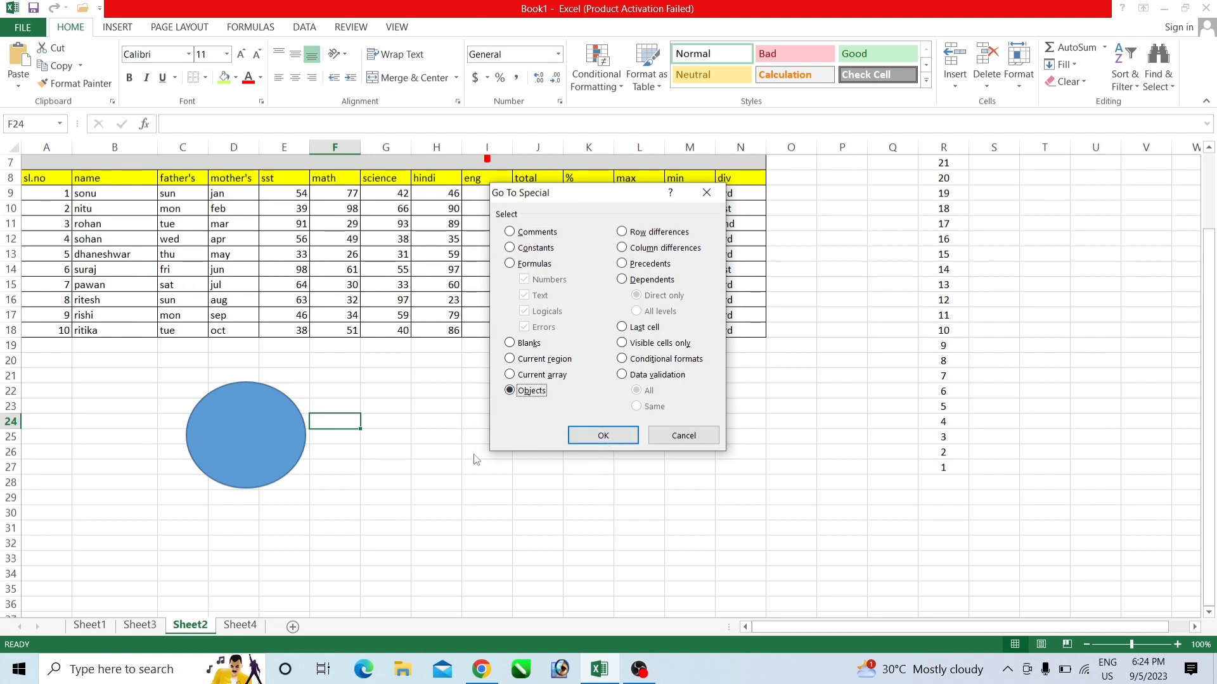
click(601, 436)
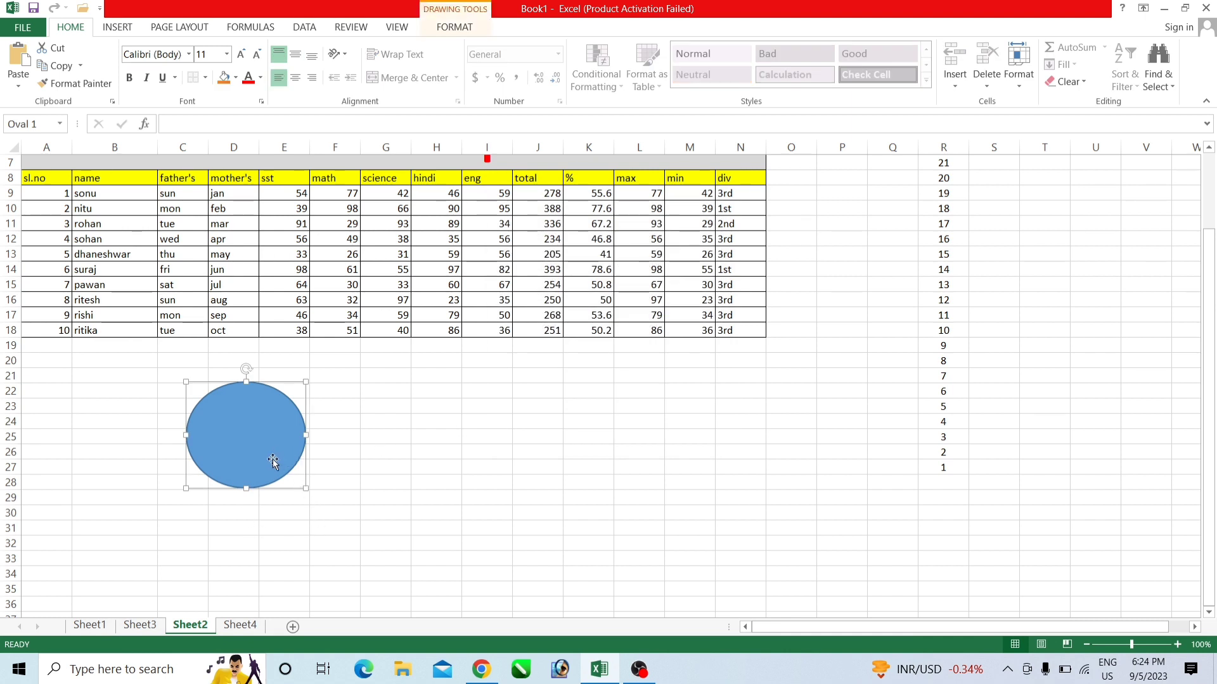
Step: Select all cells containing formulas, try to select the cells with comments, and clear the selection
click(1168, 87)
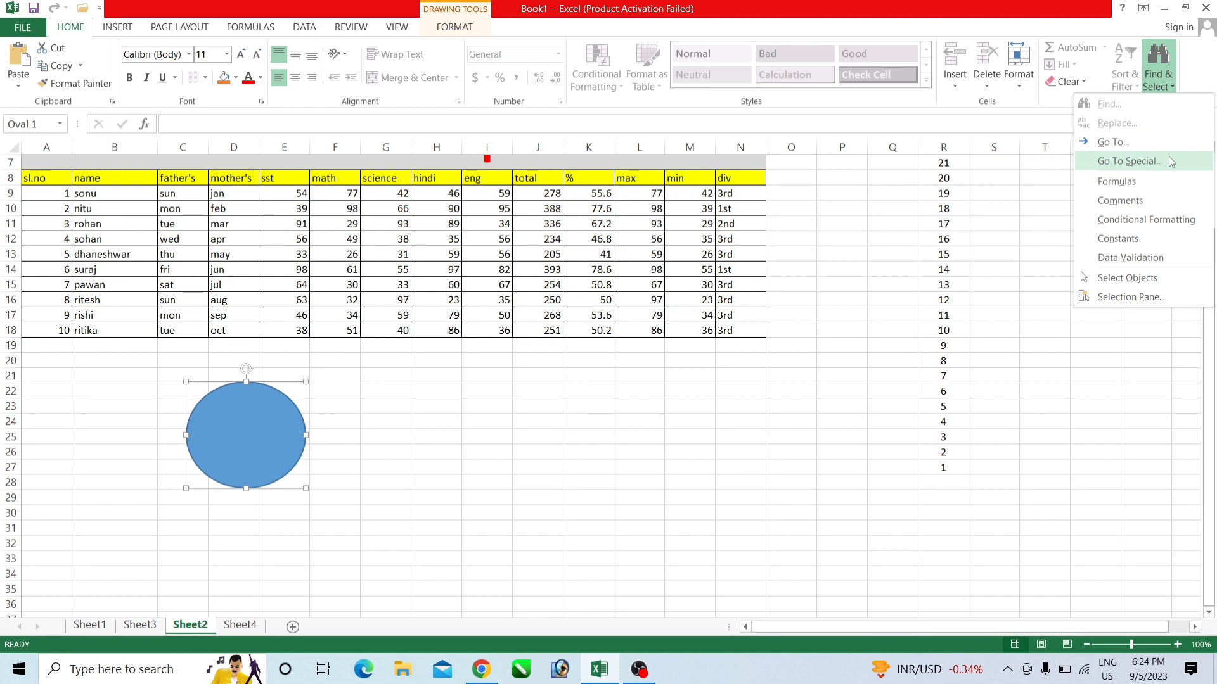
click(1149, 181)
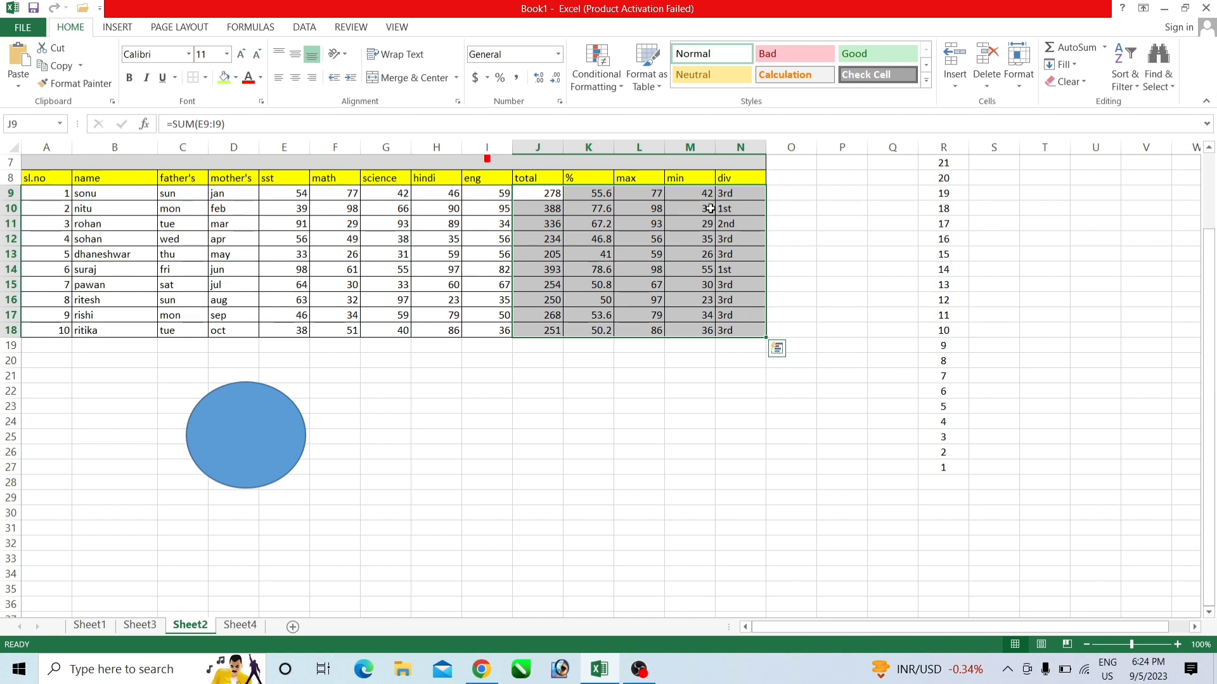
click(1159, 70)
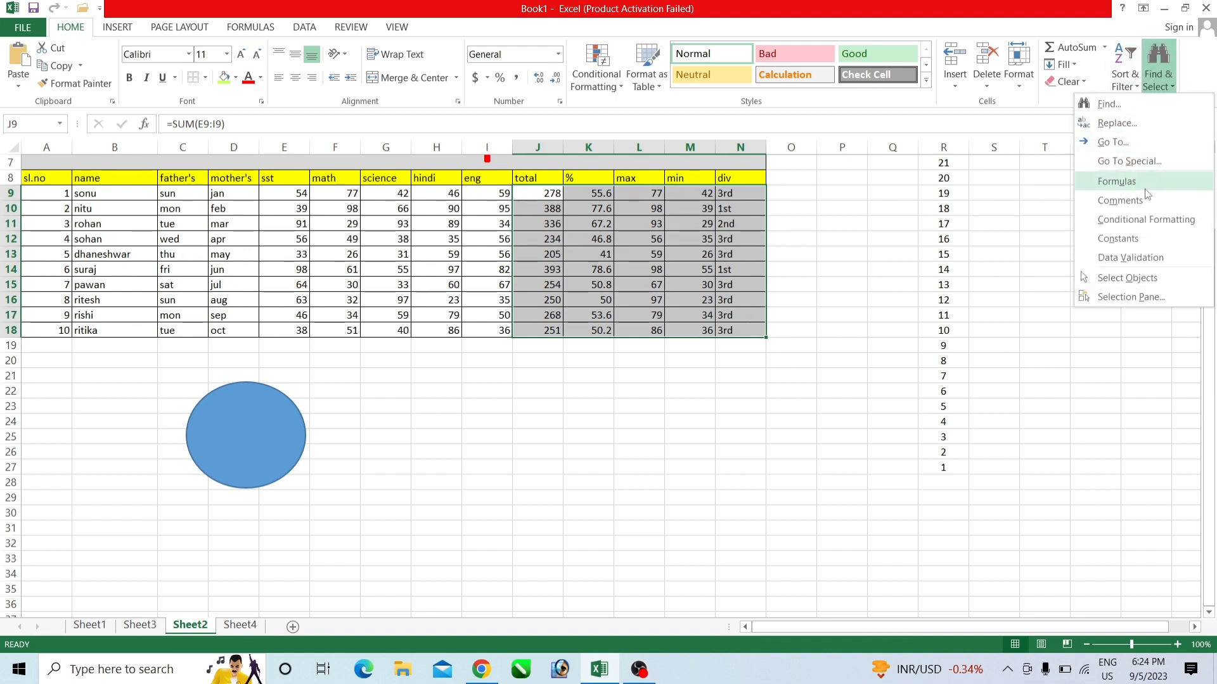
click(1106, 201)
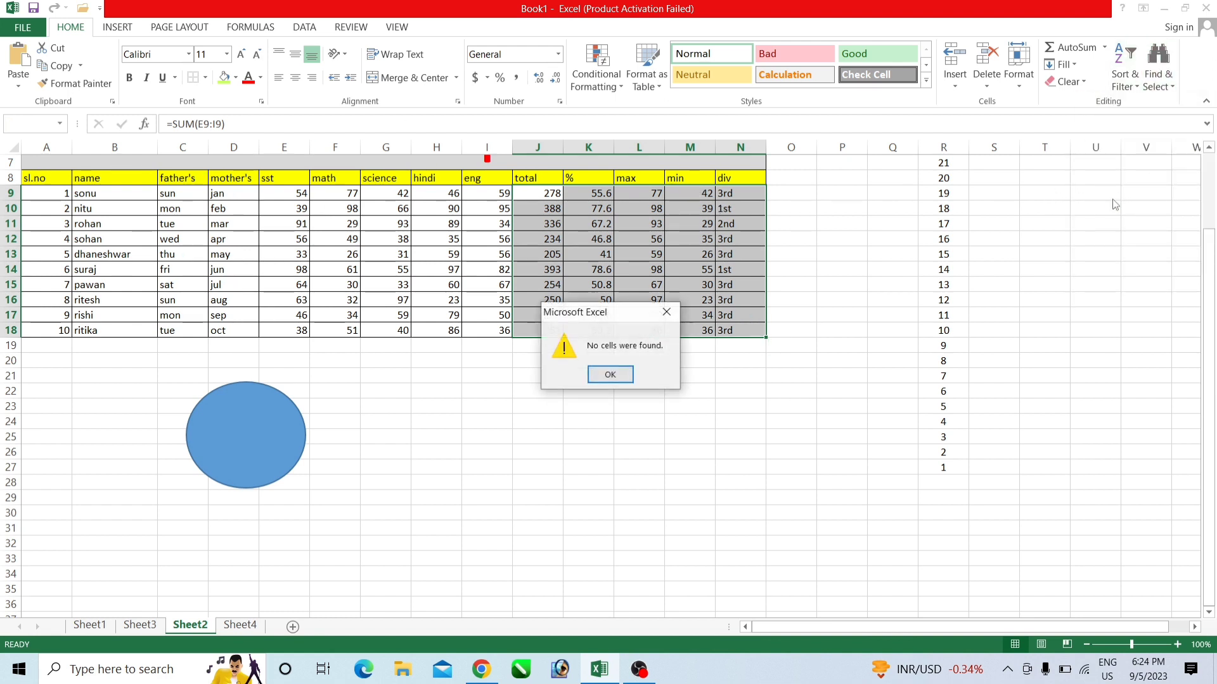
click(610, 374)
click(553, 409)
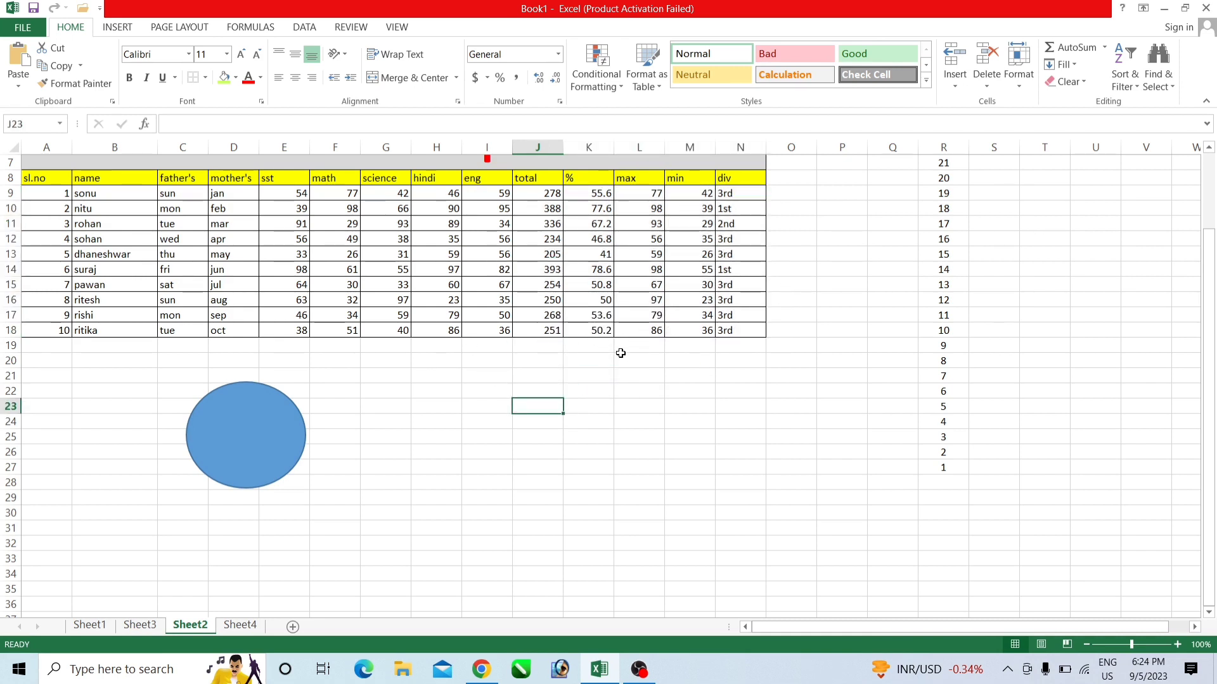
Step: Try to select the cells that have conditional formatting, and dismiss the message
click(1162, 76)
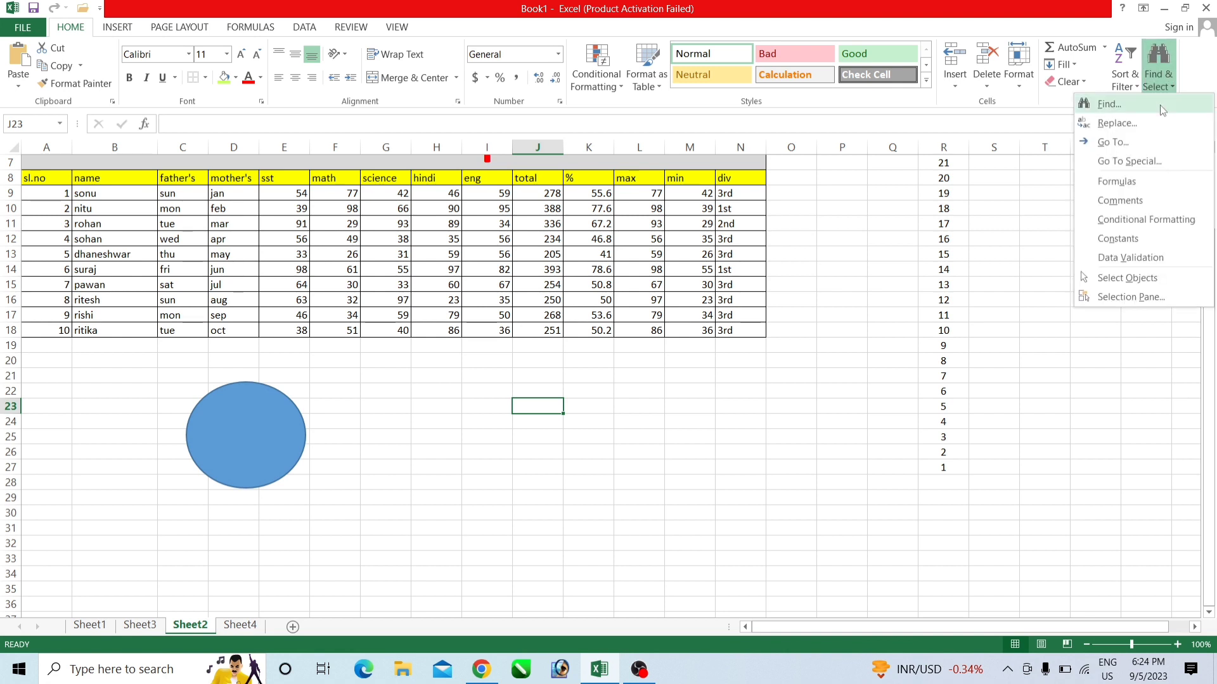
click(1161, 221)
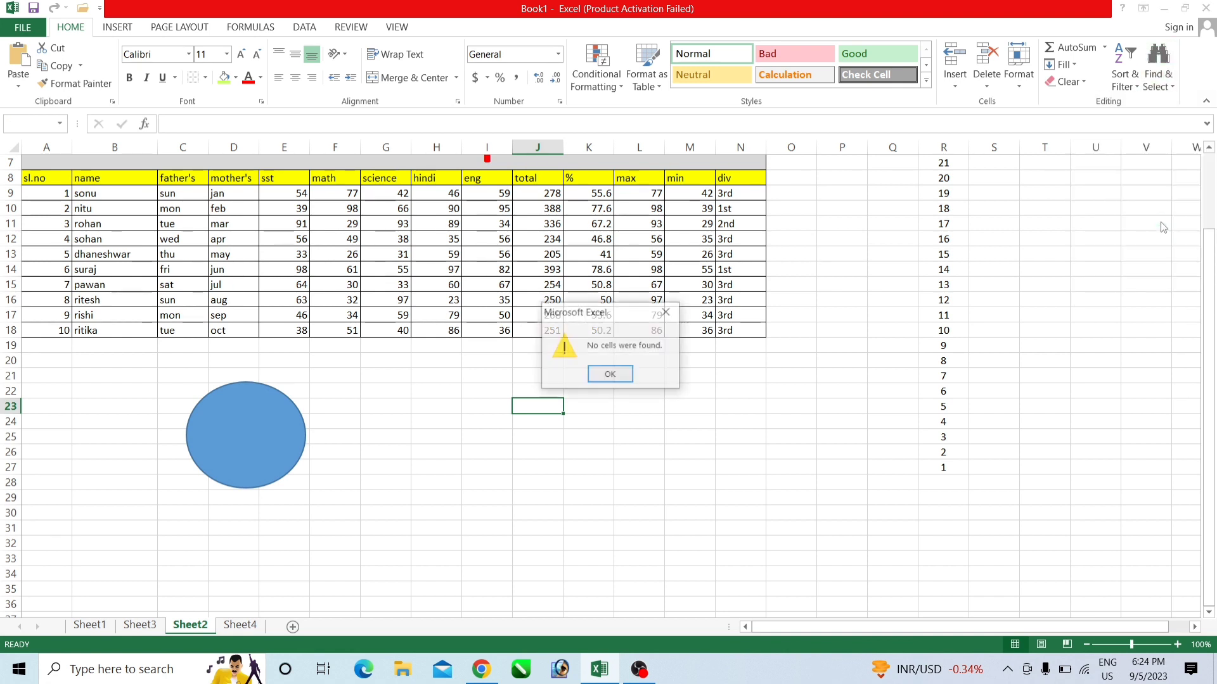
click(608, 379)
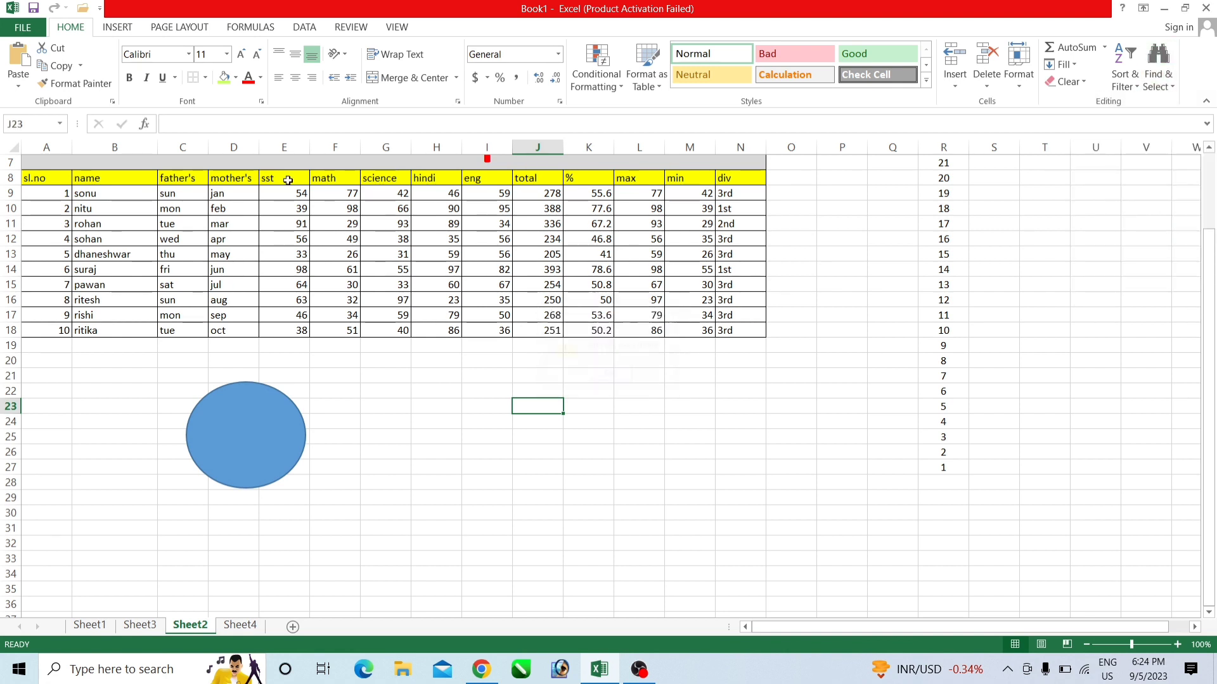
Step: Highlight the marks in E9:I18 greater than 60.5 using Light Red Fill with Dark Red Text, and deselect the range
drag(286, 196, 504, 330)
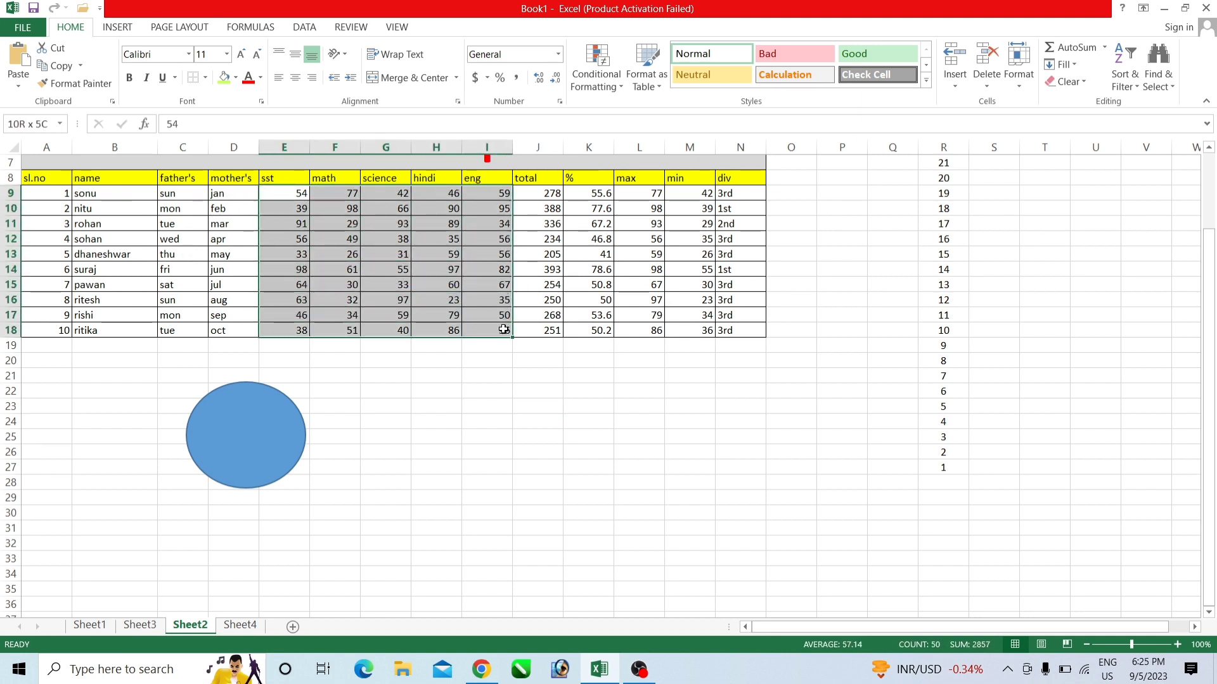
click(602, 81)
mouse_move(626, 117)
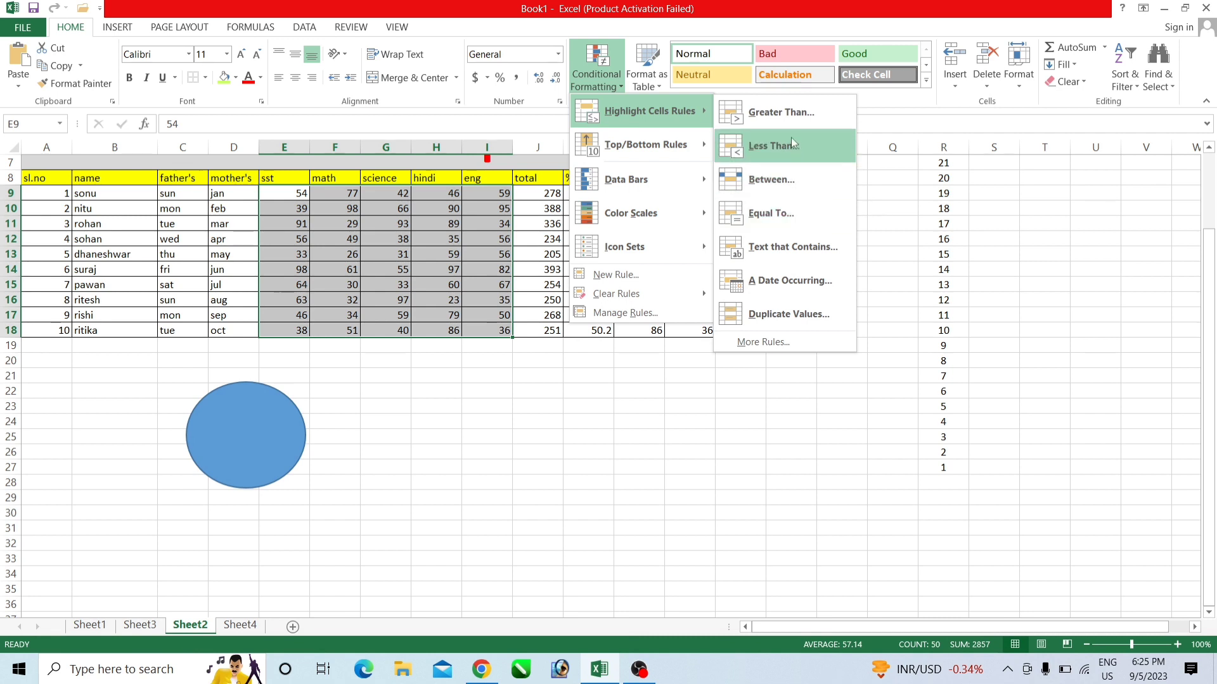
click(785, 114)
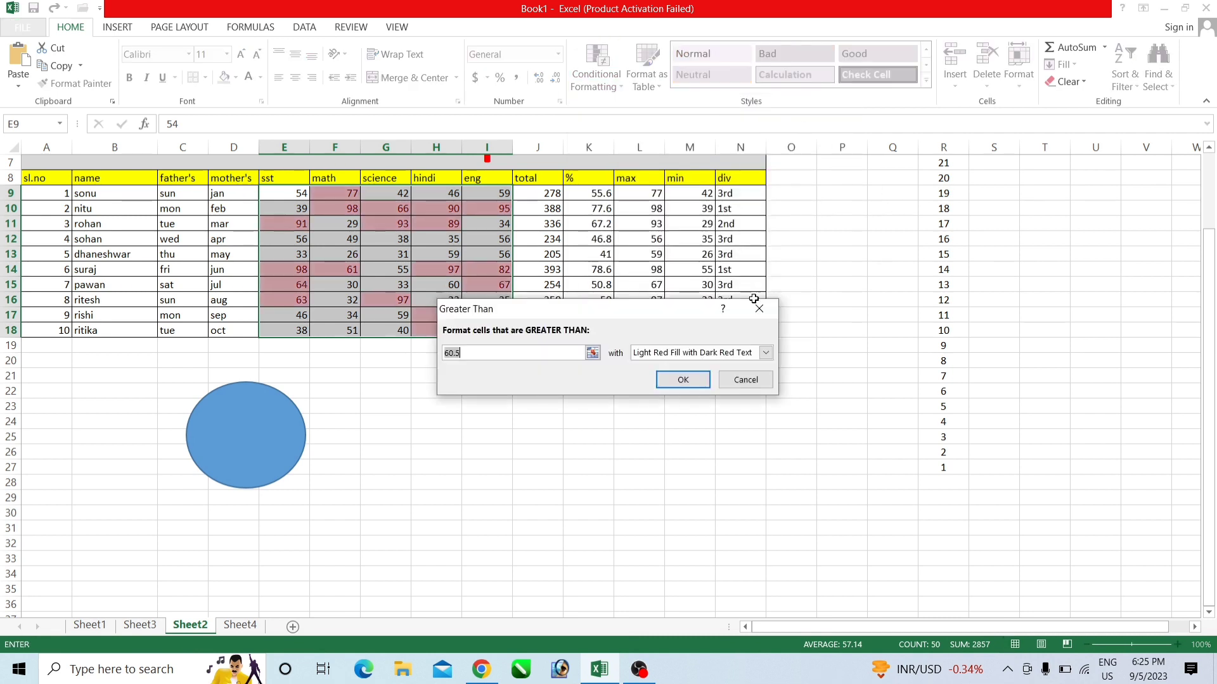
click(683, 380)
click(907, 253)
key(Right)
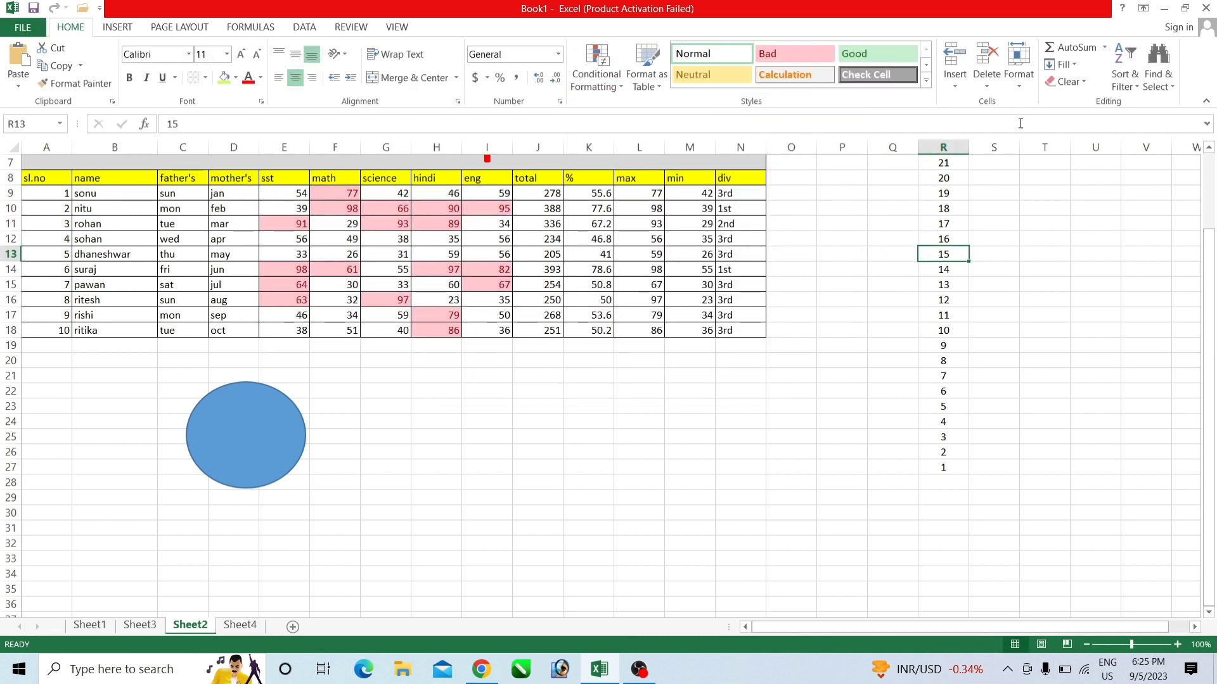
Step: Select the conditionally formatted marks with Find & Select, repeating the selection after each deselection
click(1164, 64)
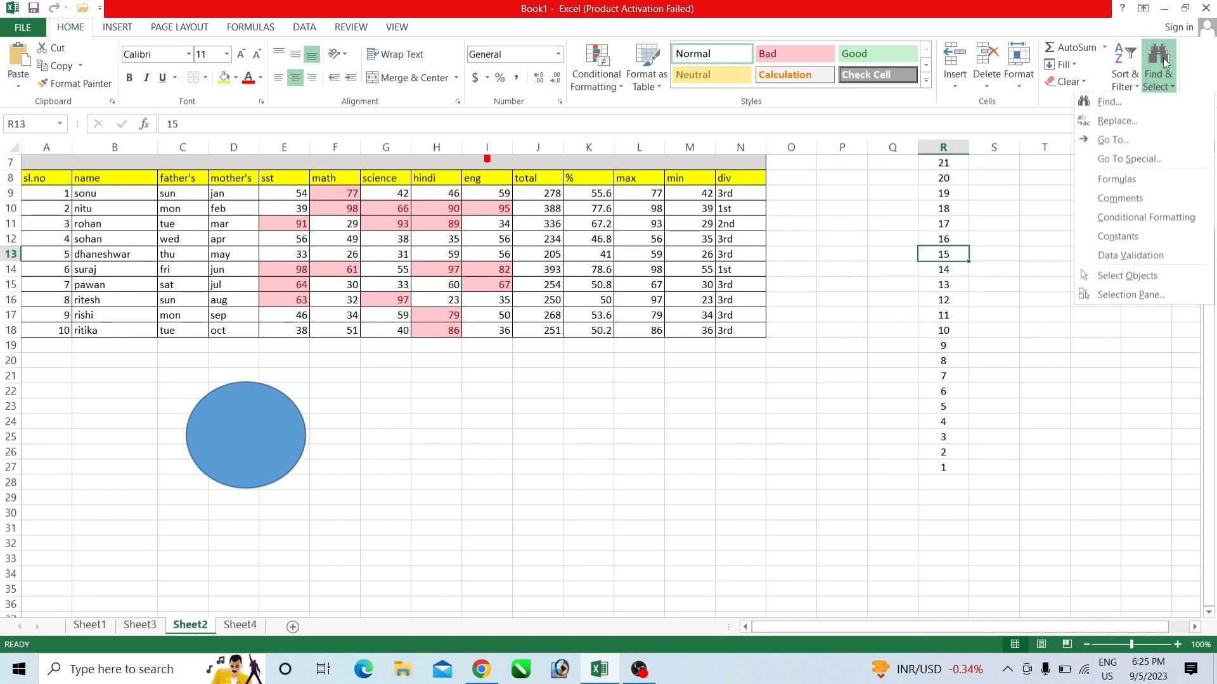
click(1141, 218)
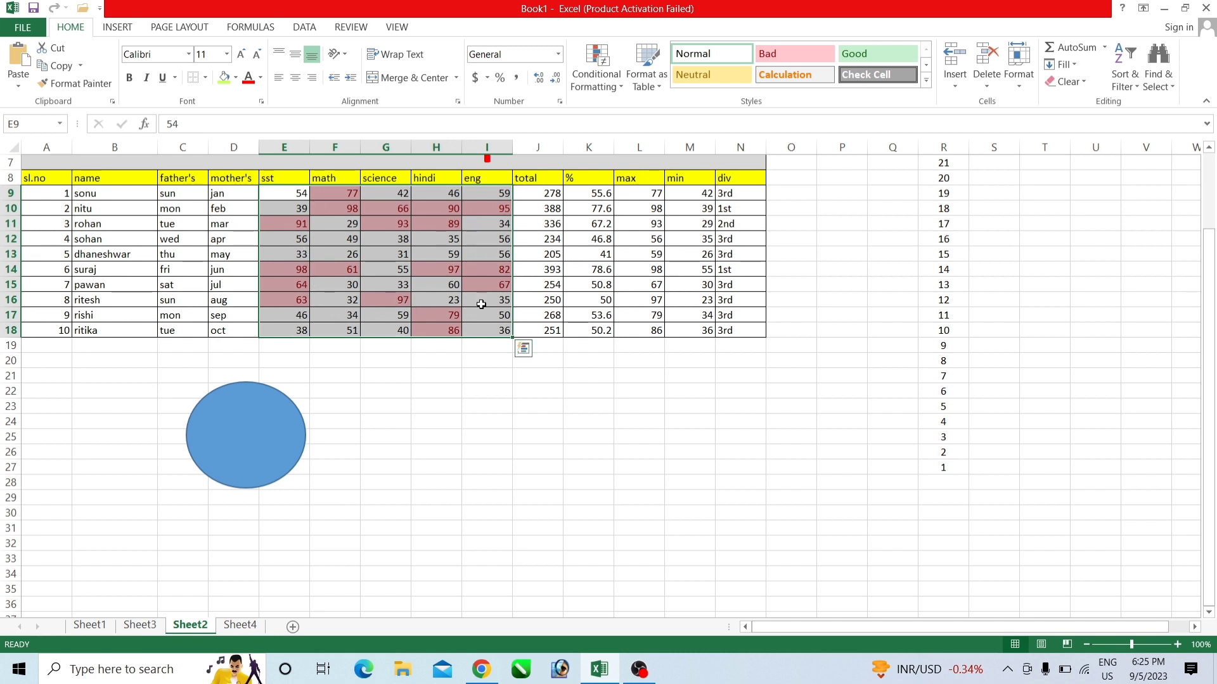
click(467, 348)
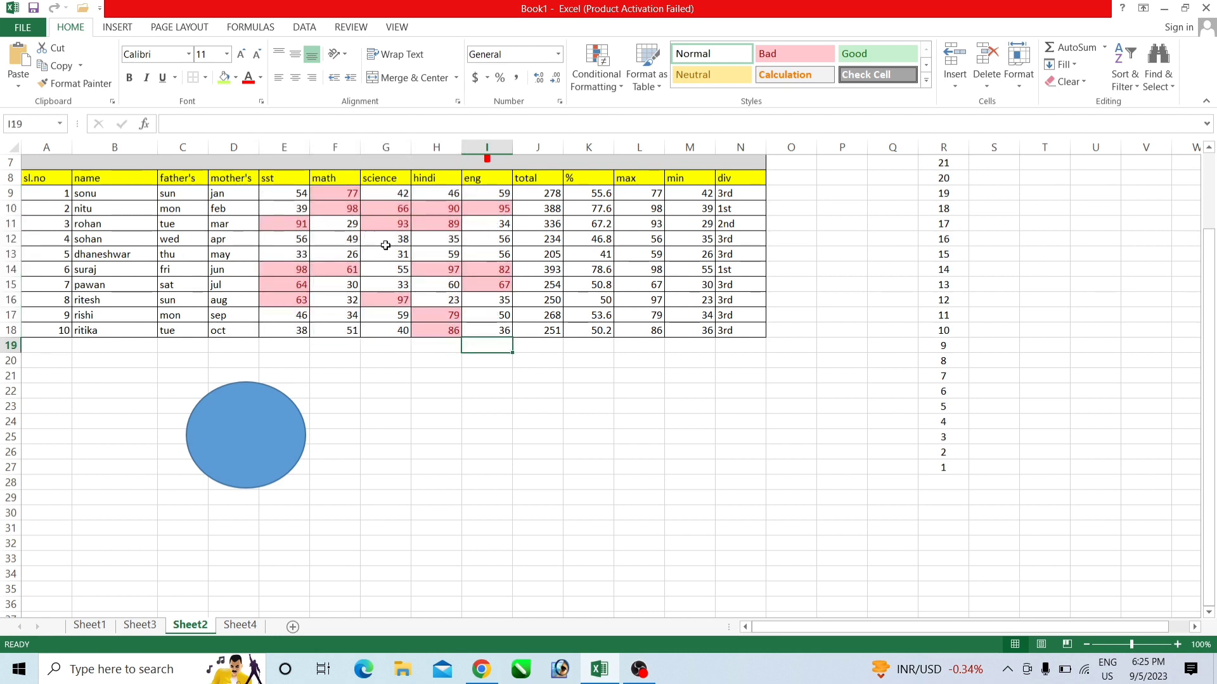
click(1158, 75)
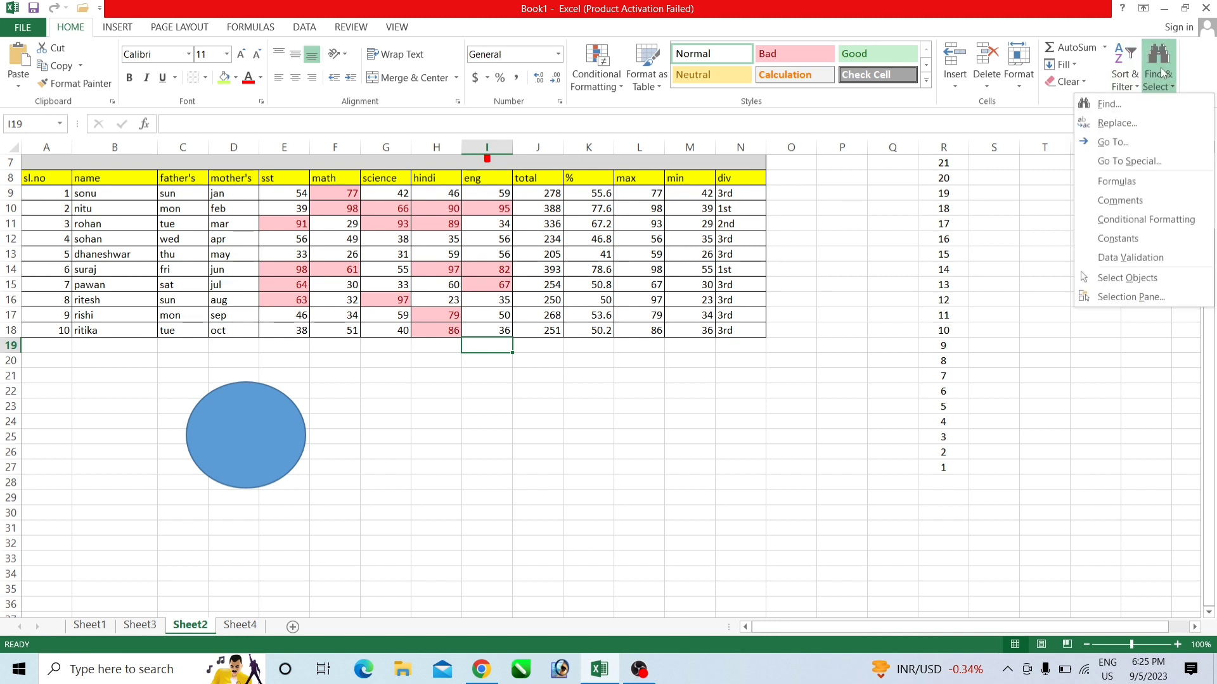
click(1146, 220)
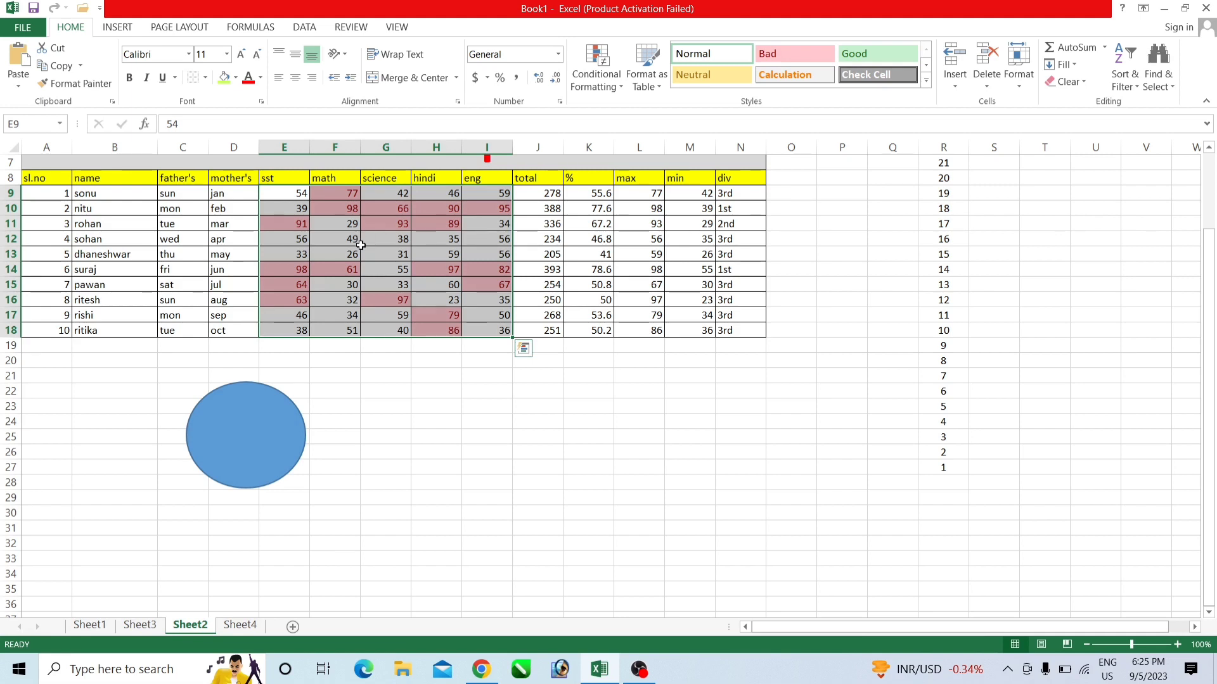
click(879, 313)
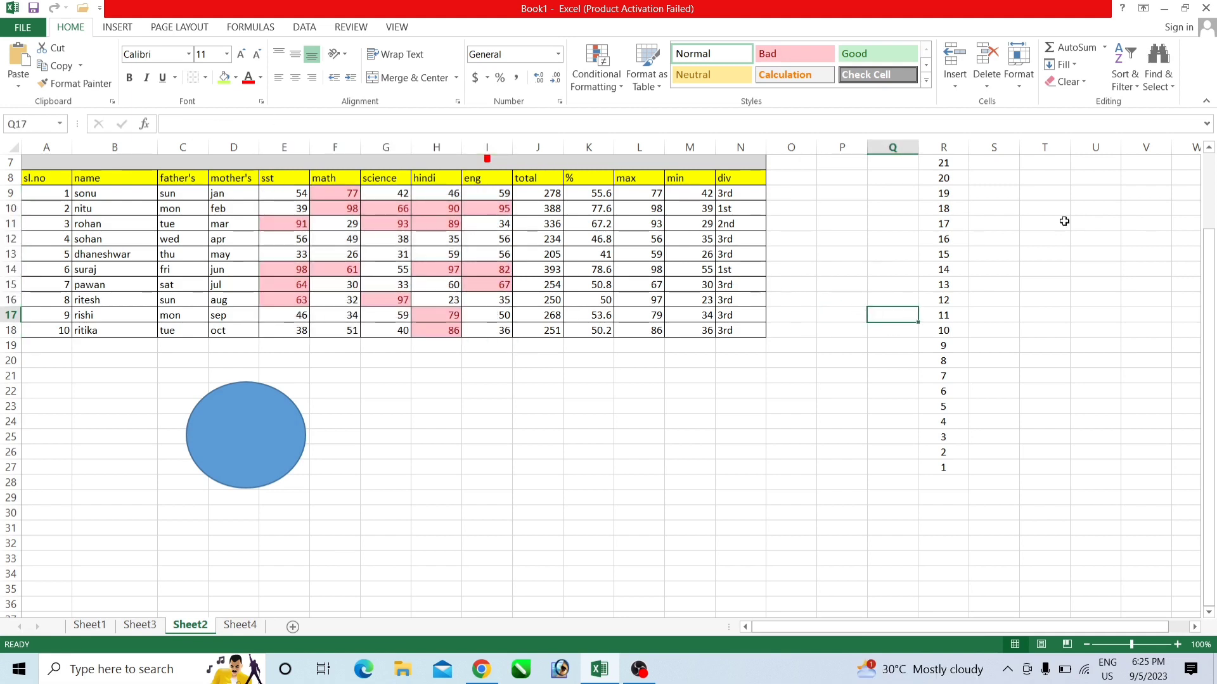
click(1168, 74)
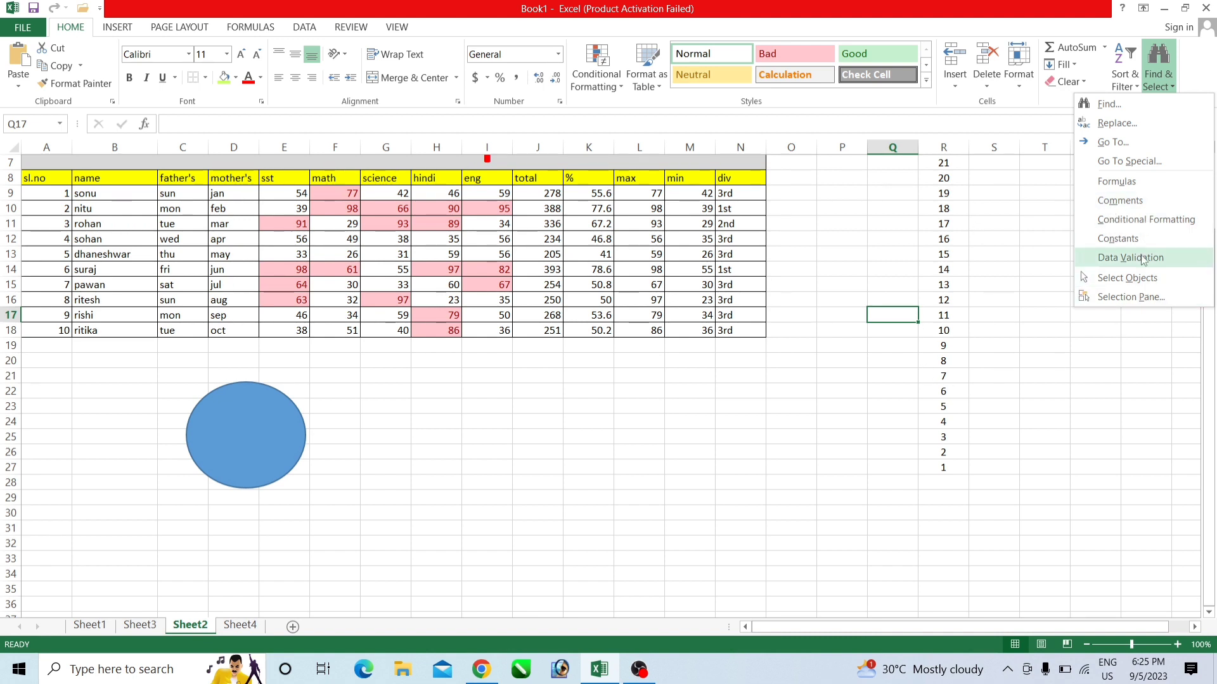
click(1133, 227)
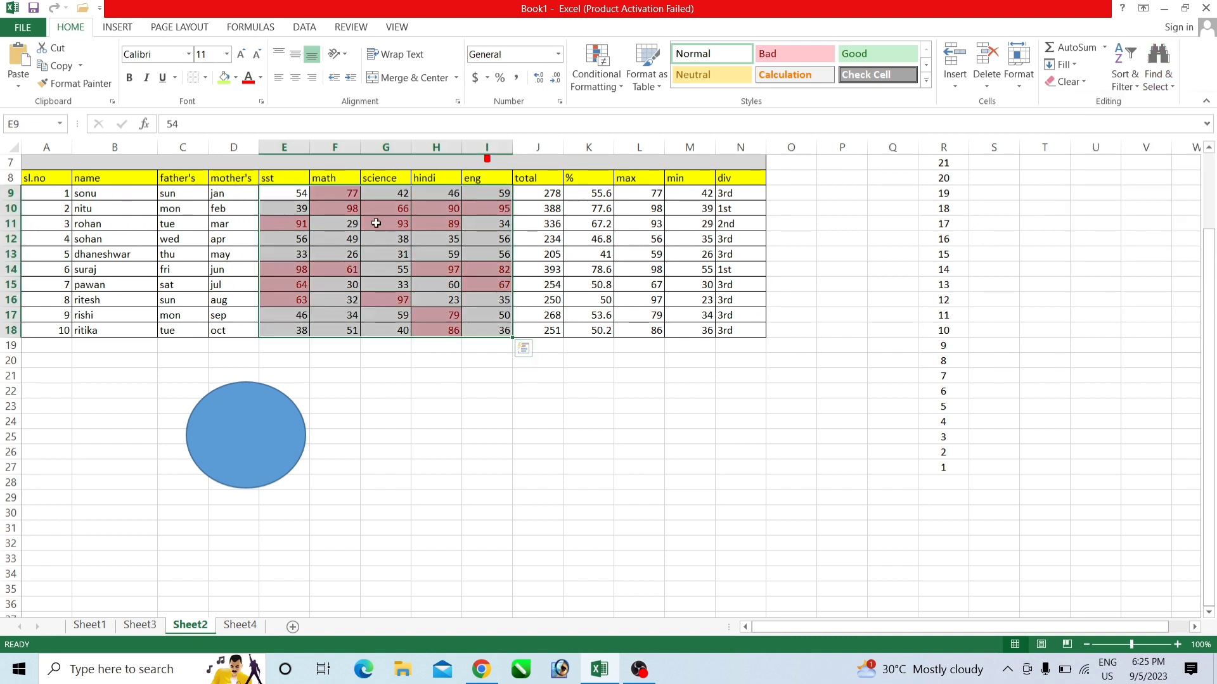
Step: Select the oval below the table using Go To Special with the Objects option
click(1158, 76)
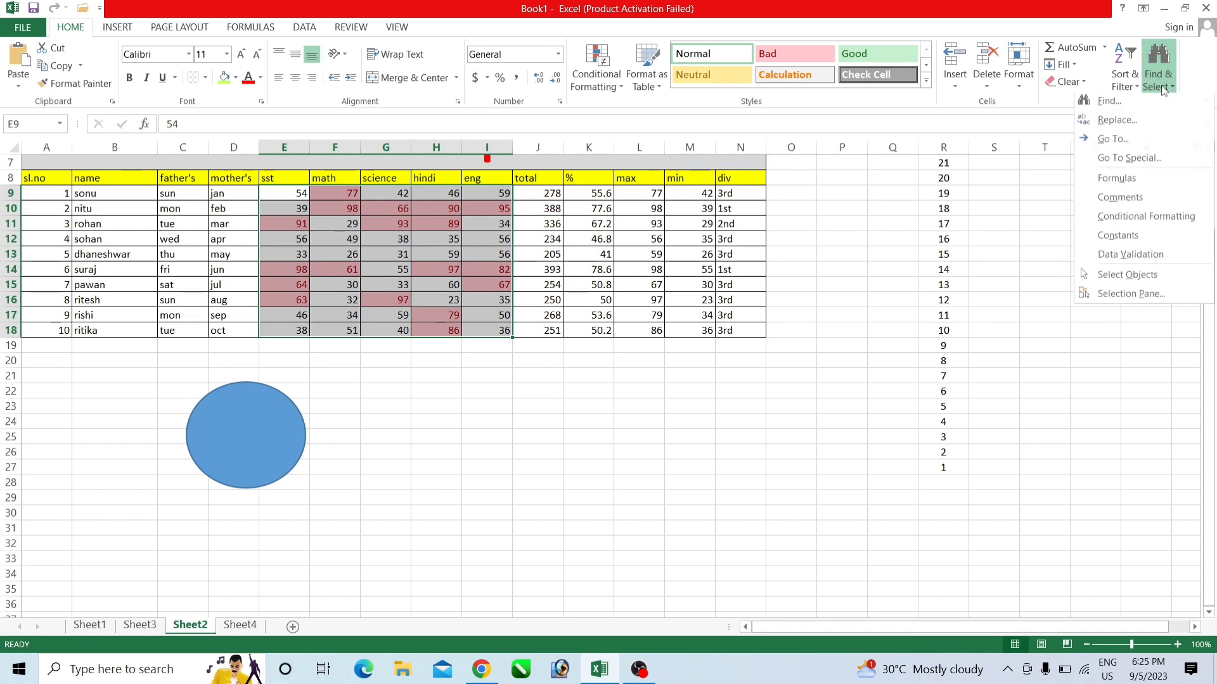
click(1128, 162)
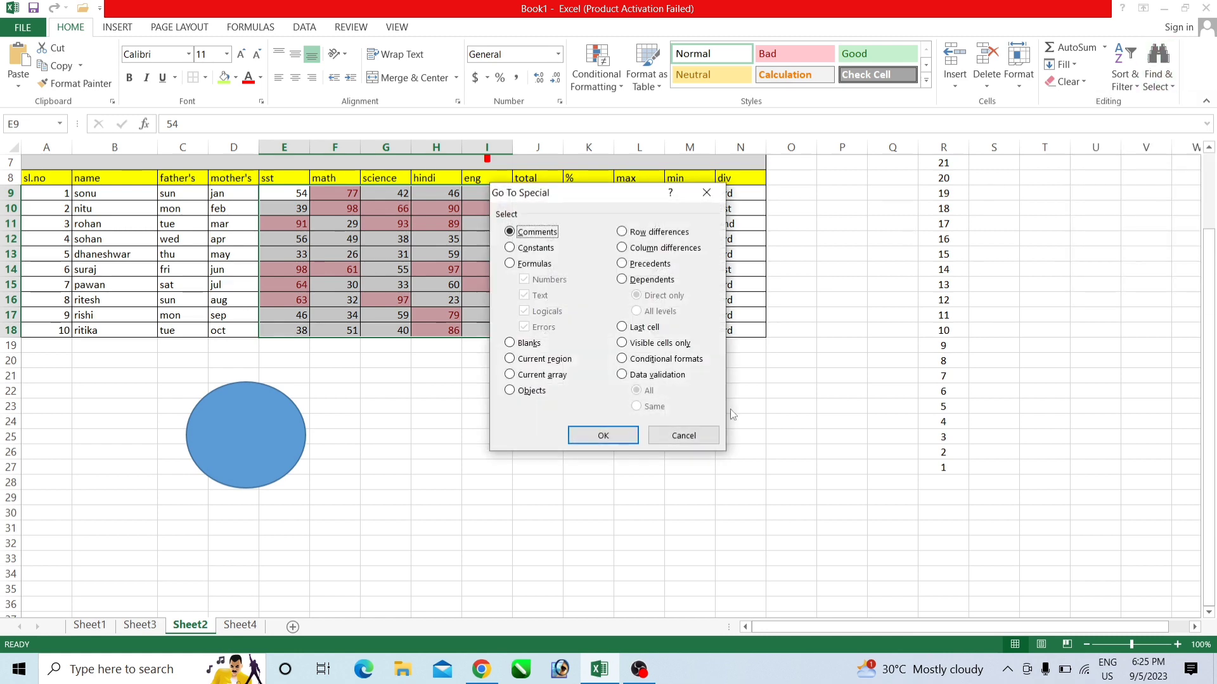
click(535, 395)
click(602, 436)
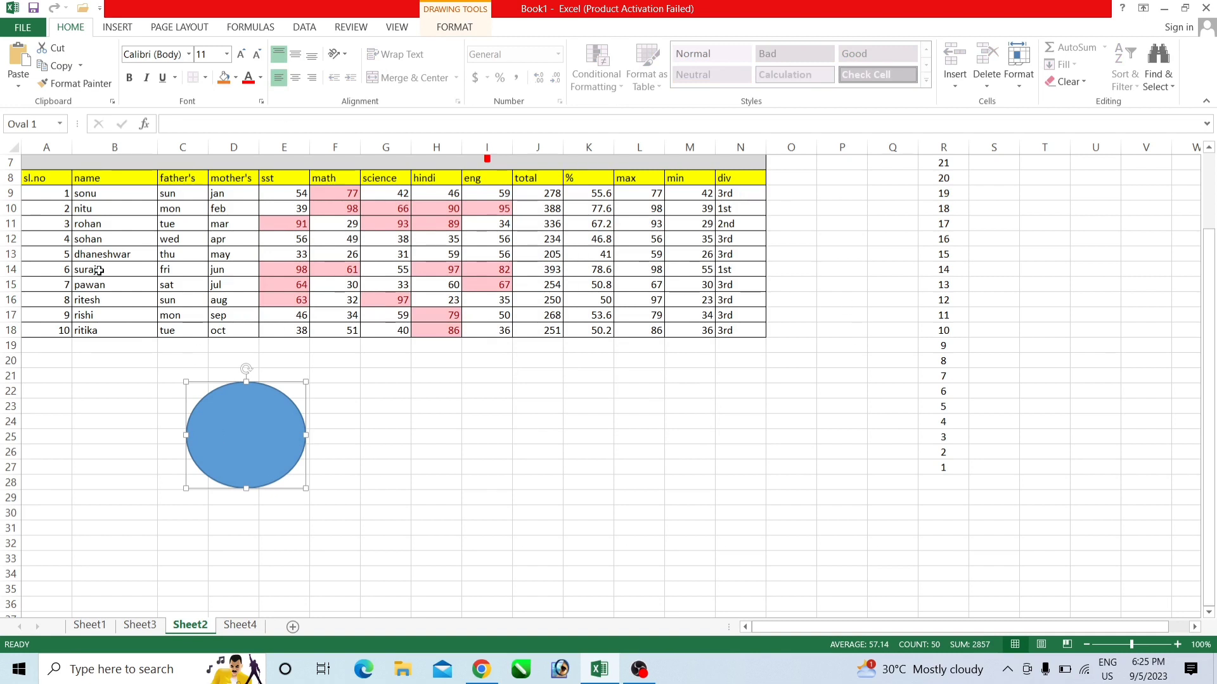
Step: Select the cells containing constants, try to select the cells with data validation, and clear the selection
click(1158, 70)
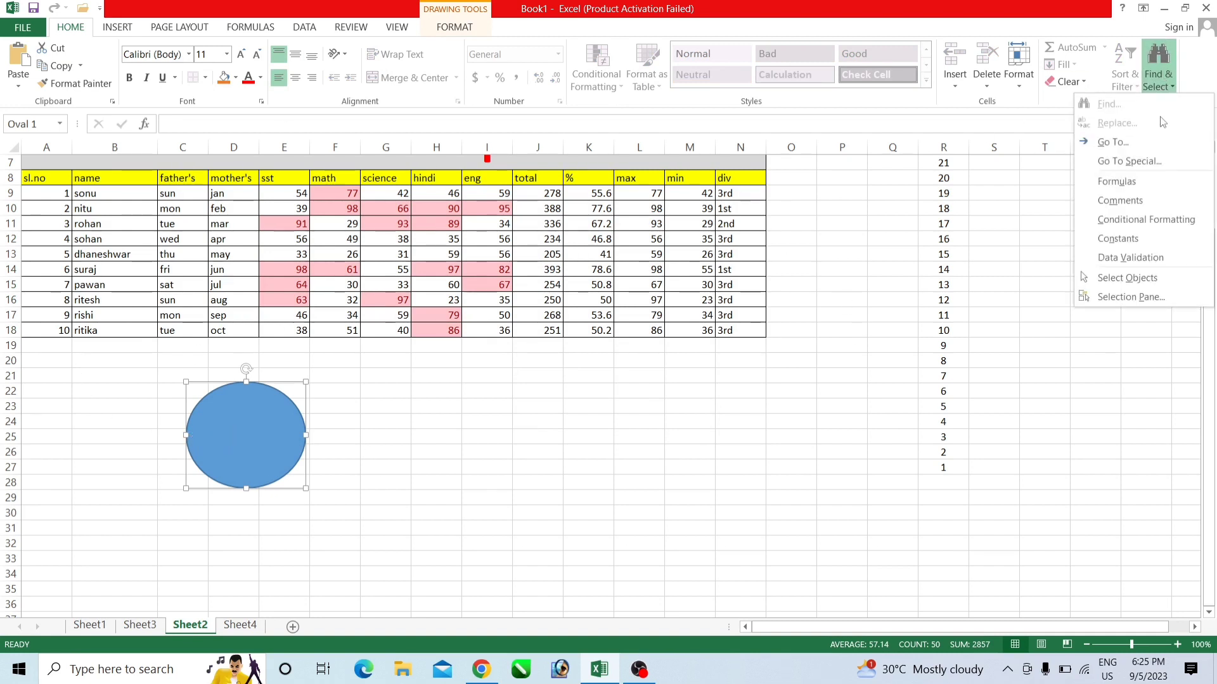
click(1141, 242)
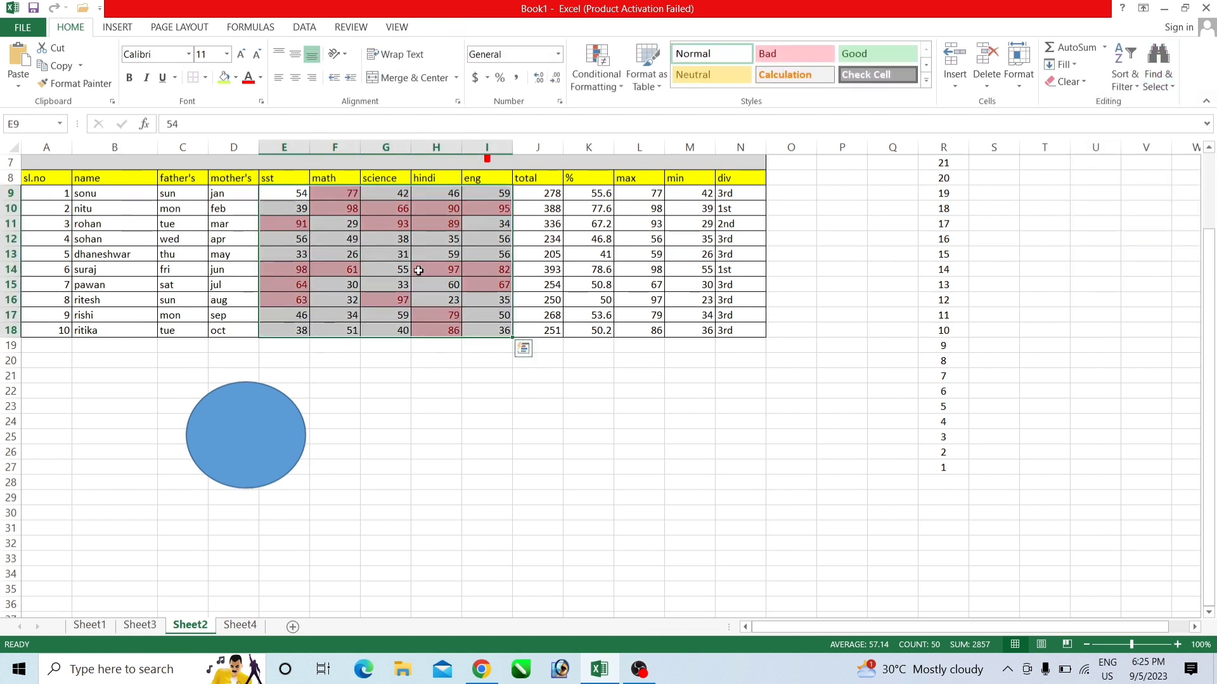
click(1157, 75)
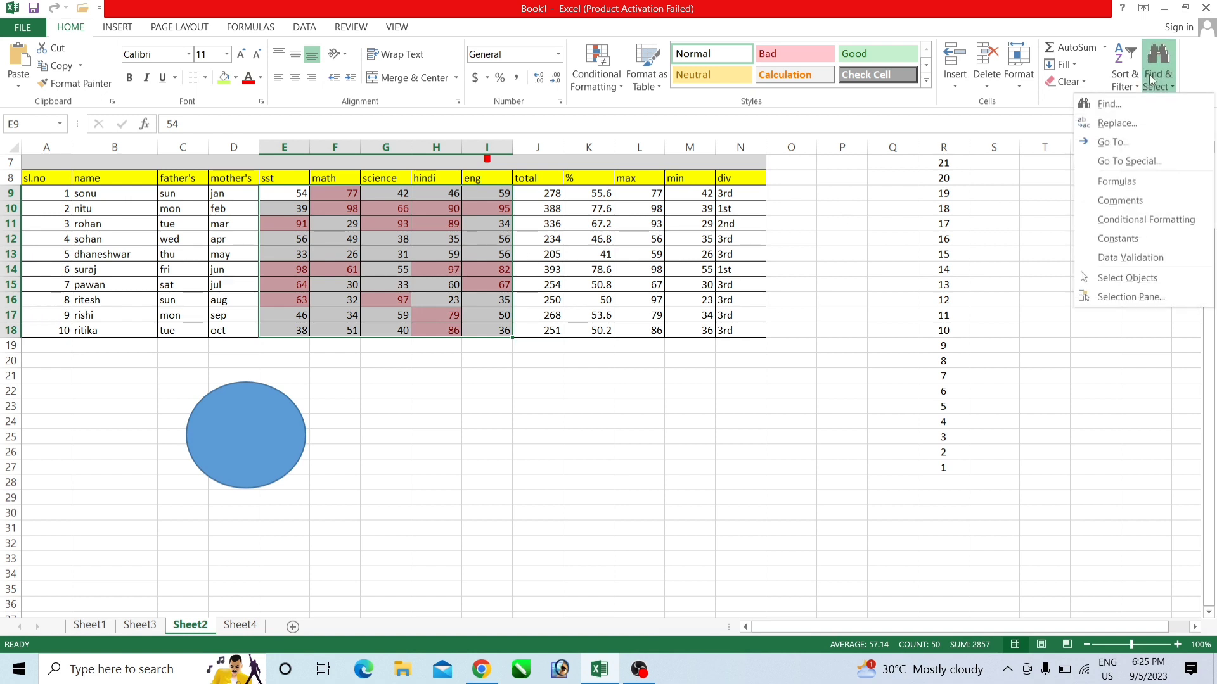
click(1131, 259)
click(607, 375)
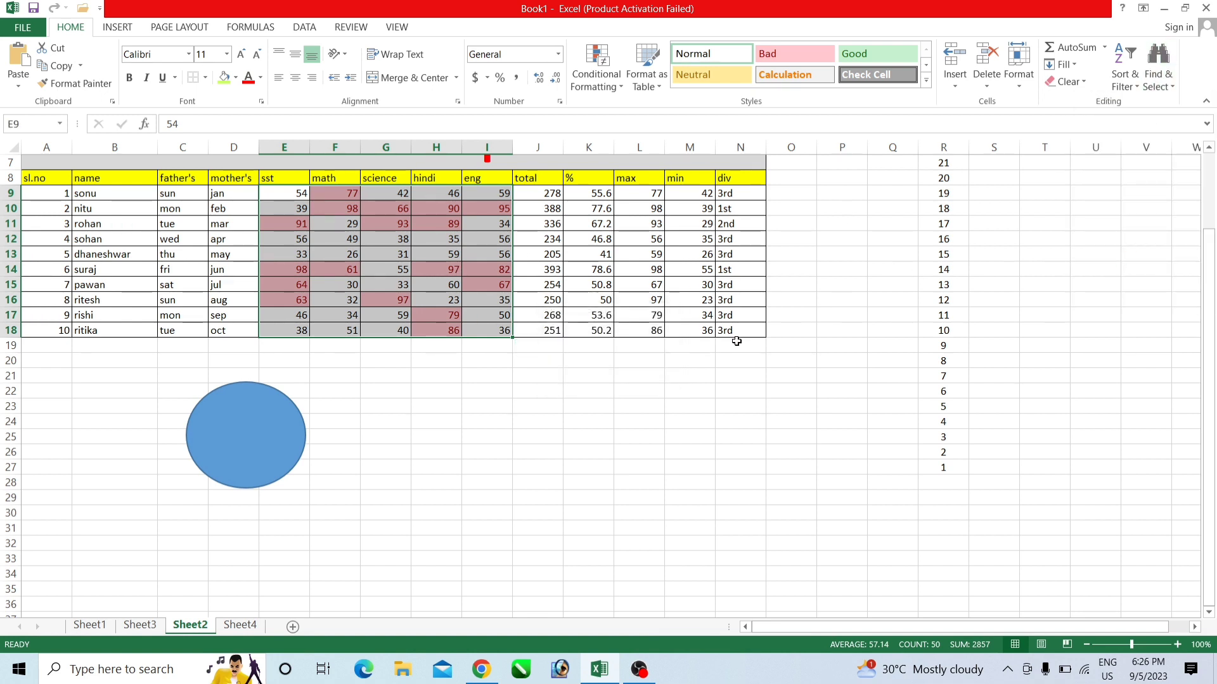
click(638, 345)
Step: Add green solid fill data bars to the marks in E9:I18, and deselect the range
drag(290, 191, 475, 334)
click(596, 69)
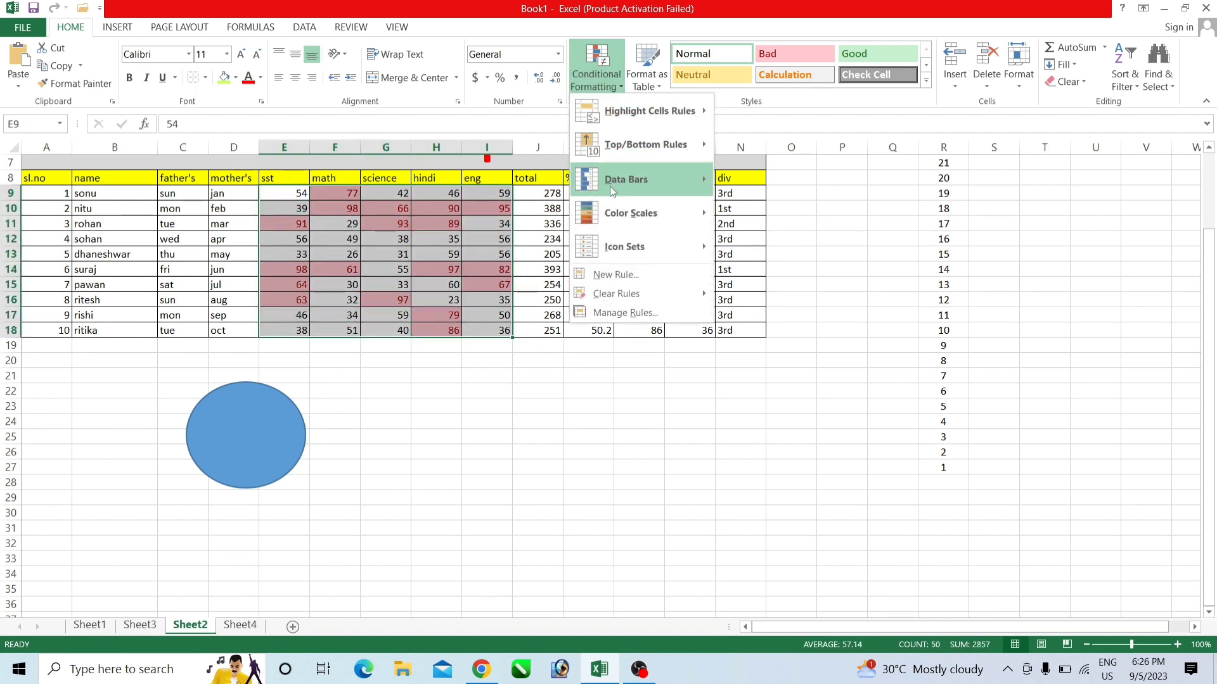
mouse_move(627, 180)
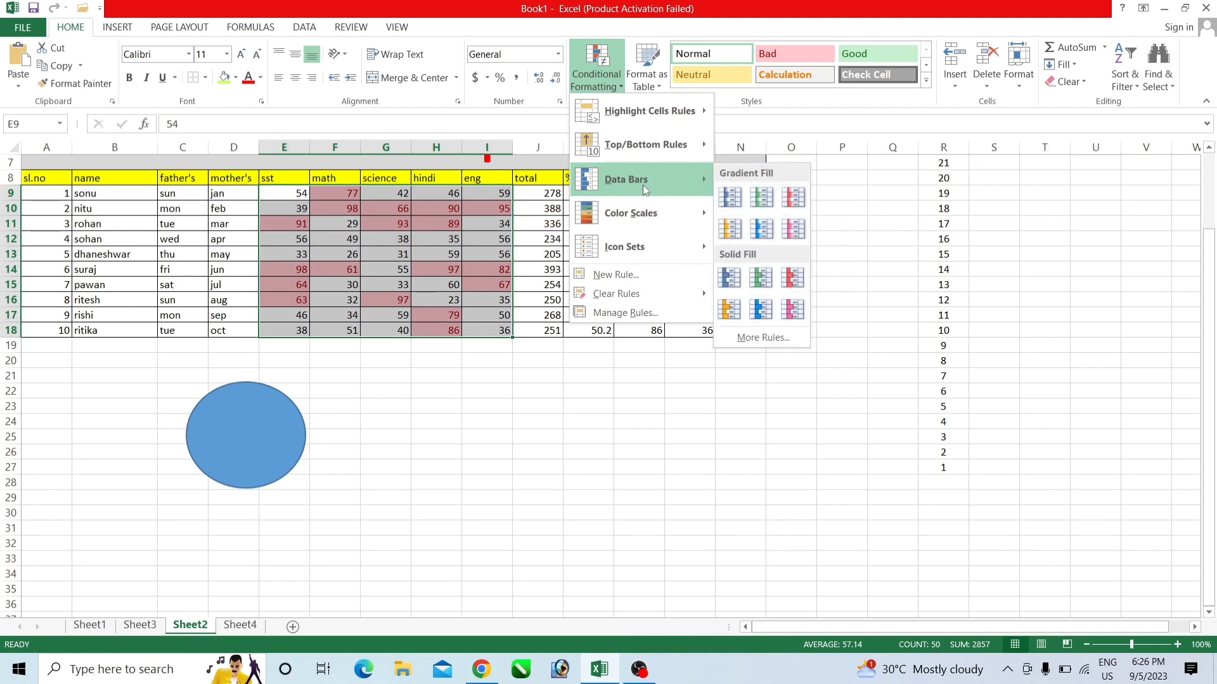
click(761, 279)
click(487, 389)
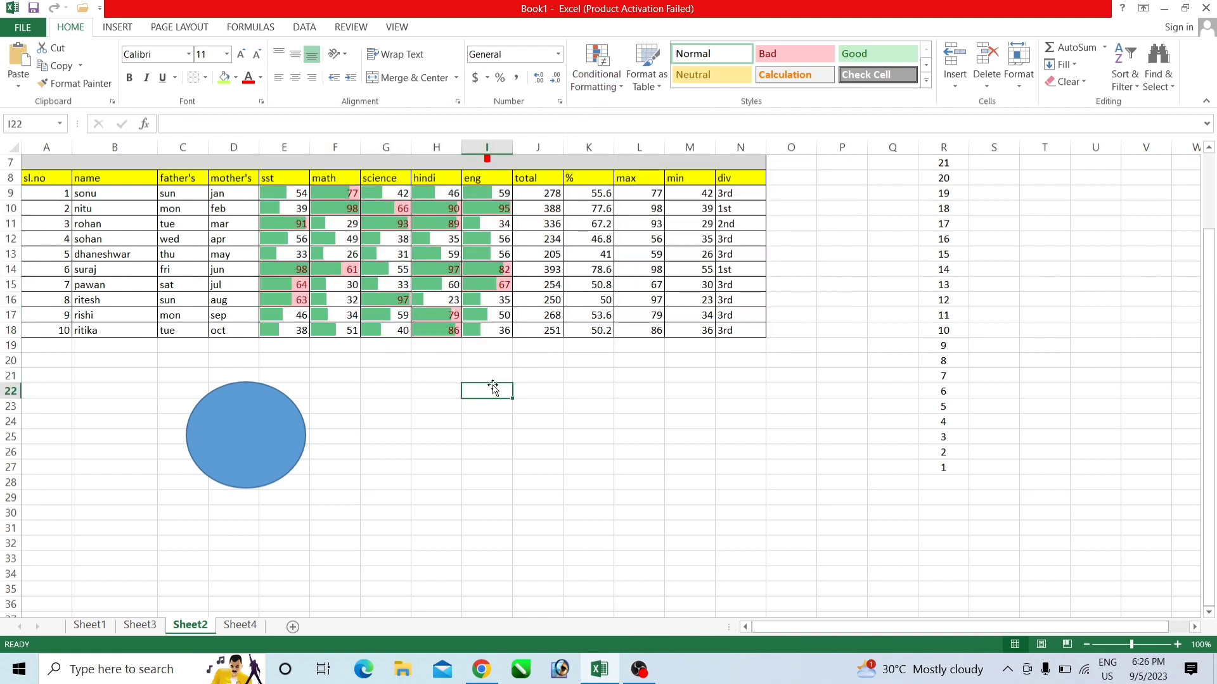
Step: Try again to select the cells with data validation, and turn on Select Objects mode
click(1151, 88)
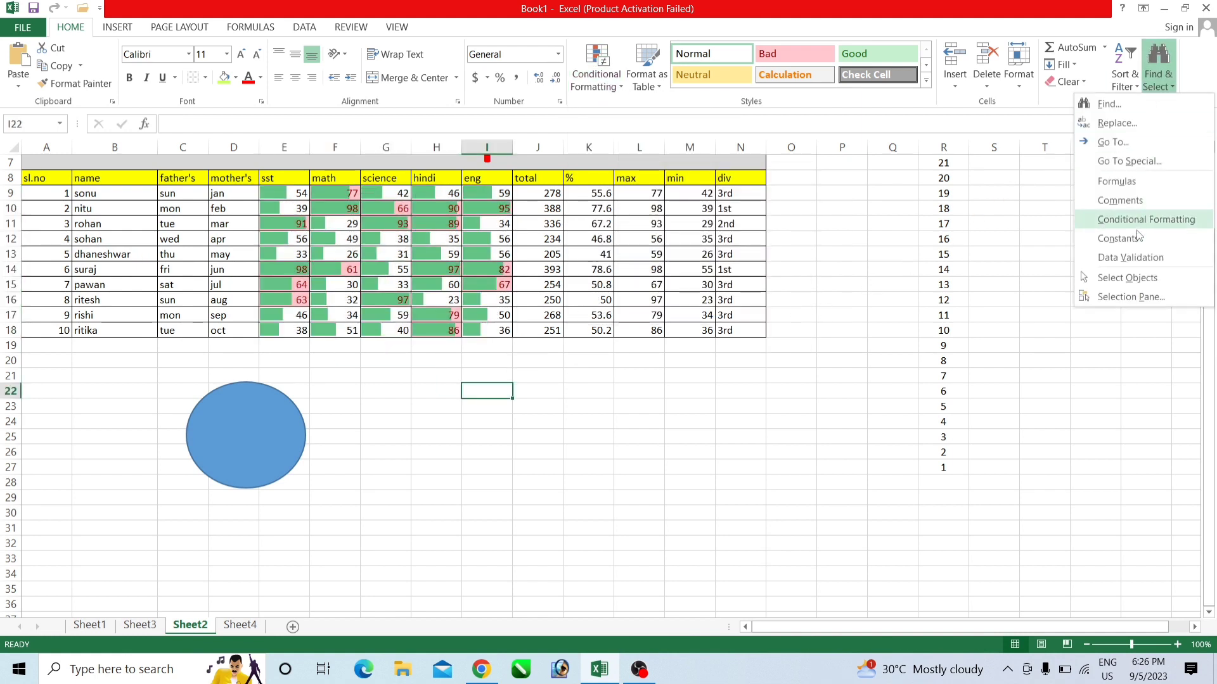
click(1137, 258)
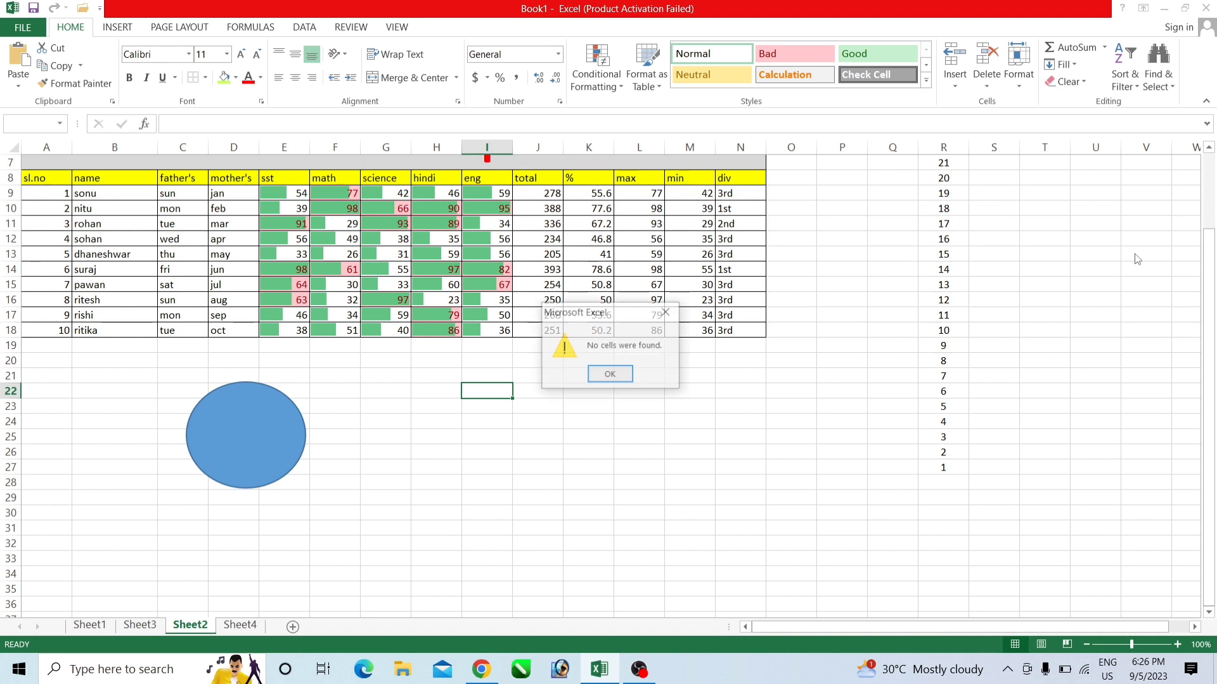
click(611, 377)
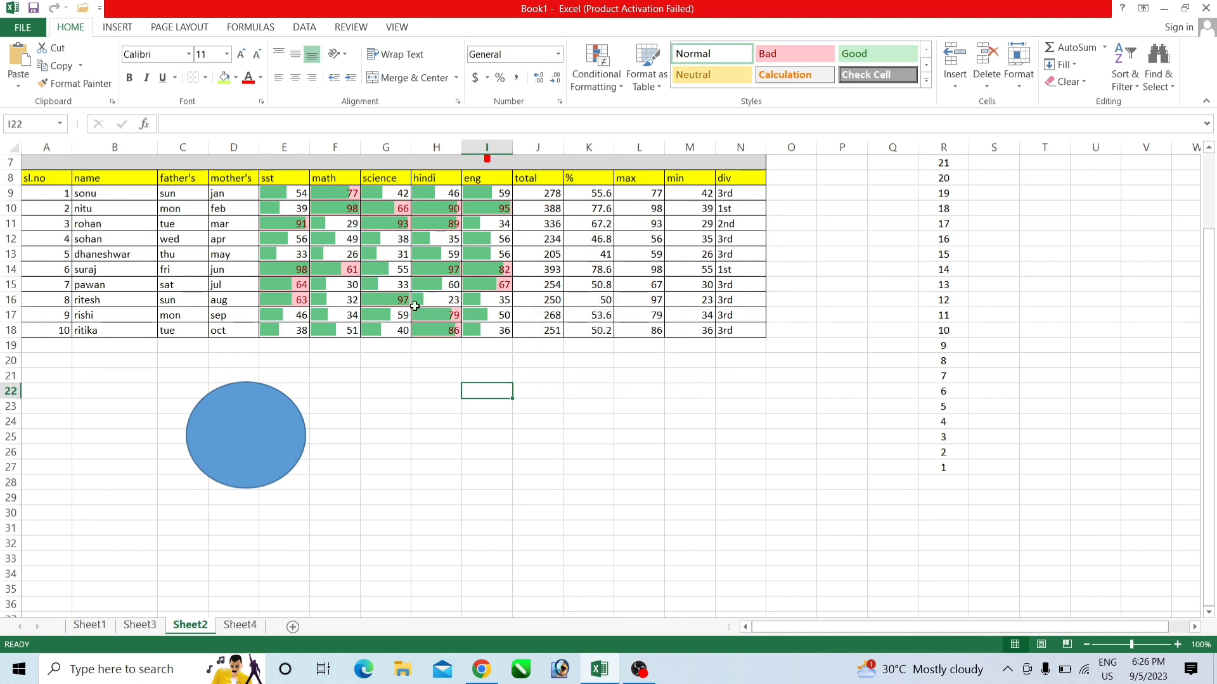
click(1152, 76)
click(1159, 279)
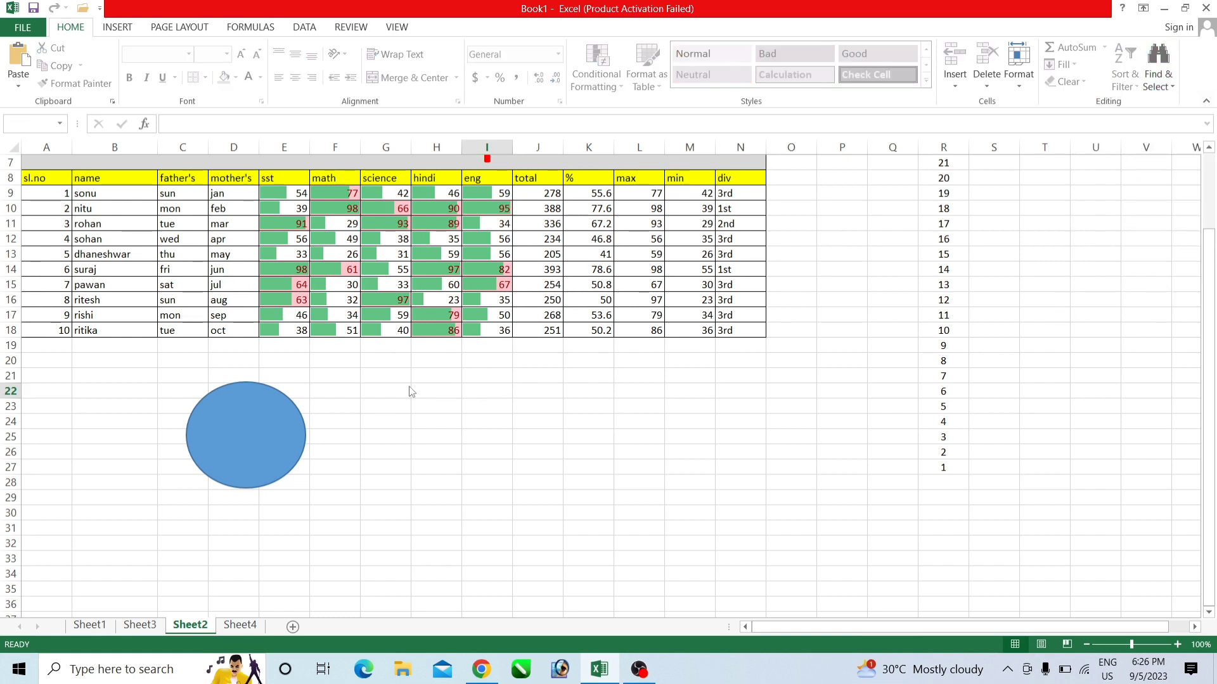
Step: Hide the oval through the Selection Pane, show it again, and close the pane
click(1149, 77)
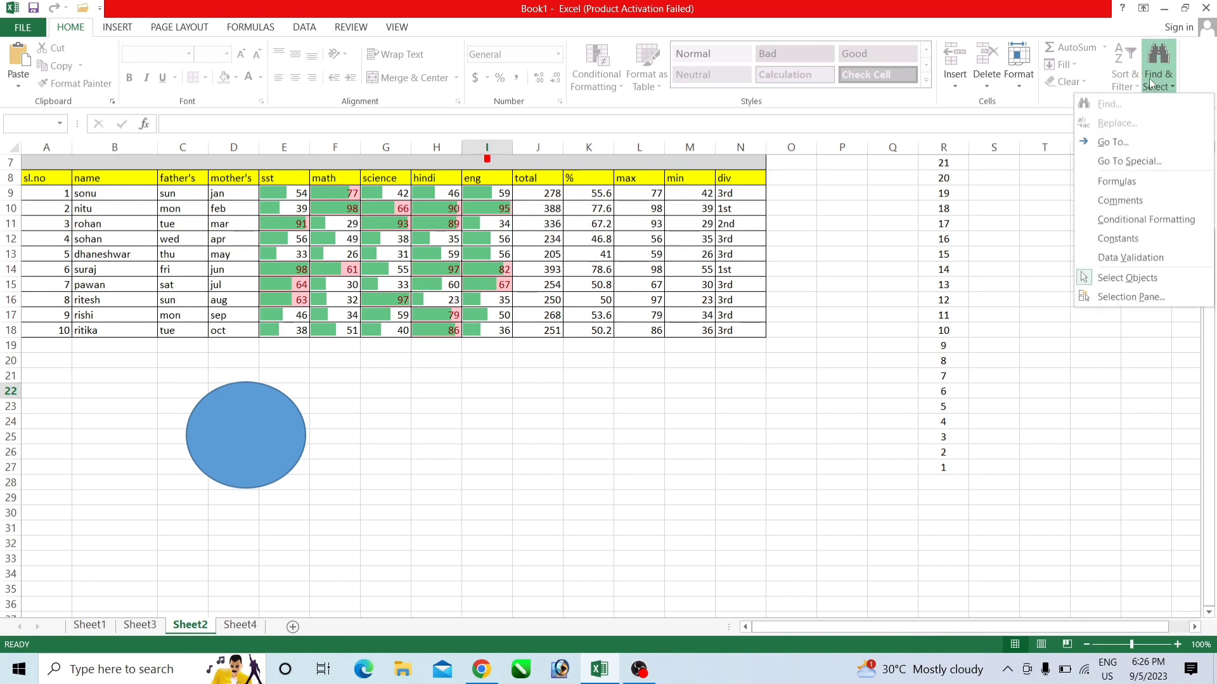
click(1157, 297)
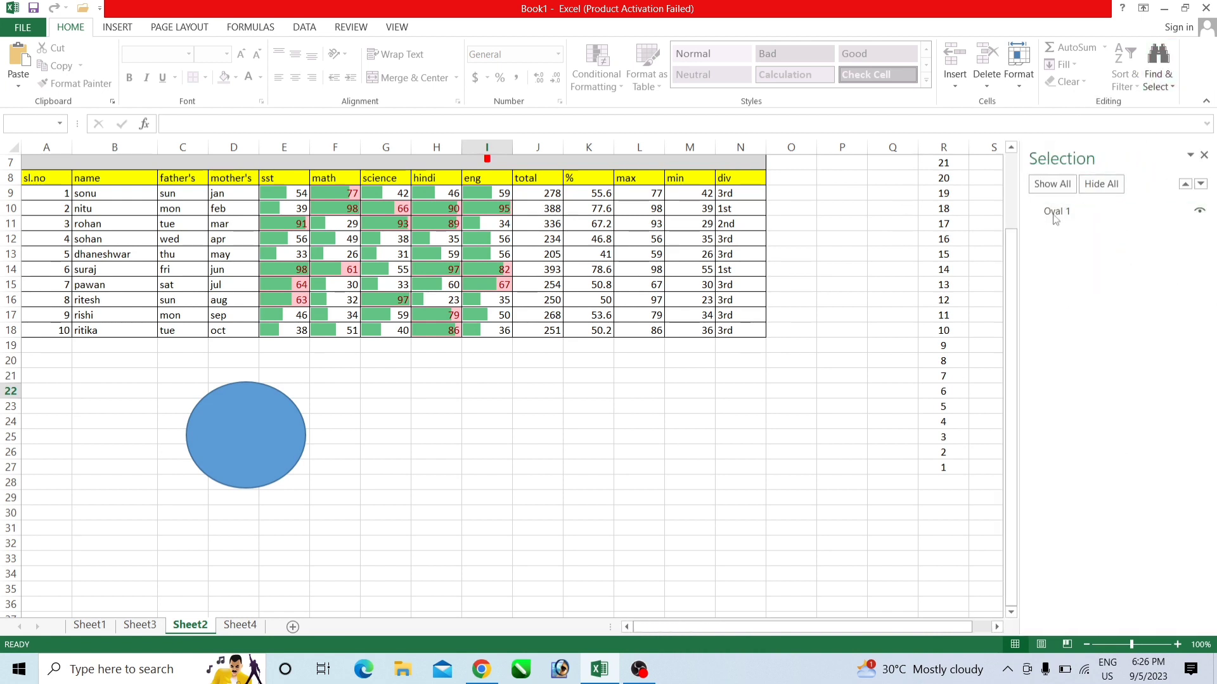
click(1200, 212)
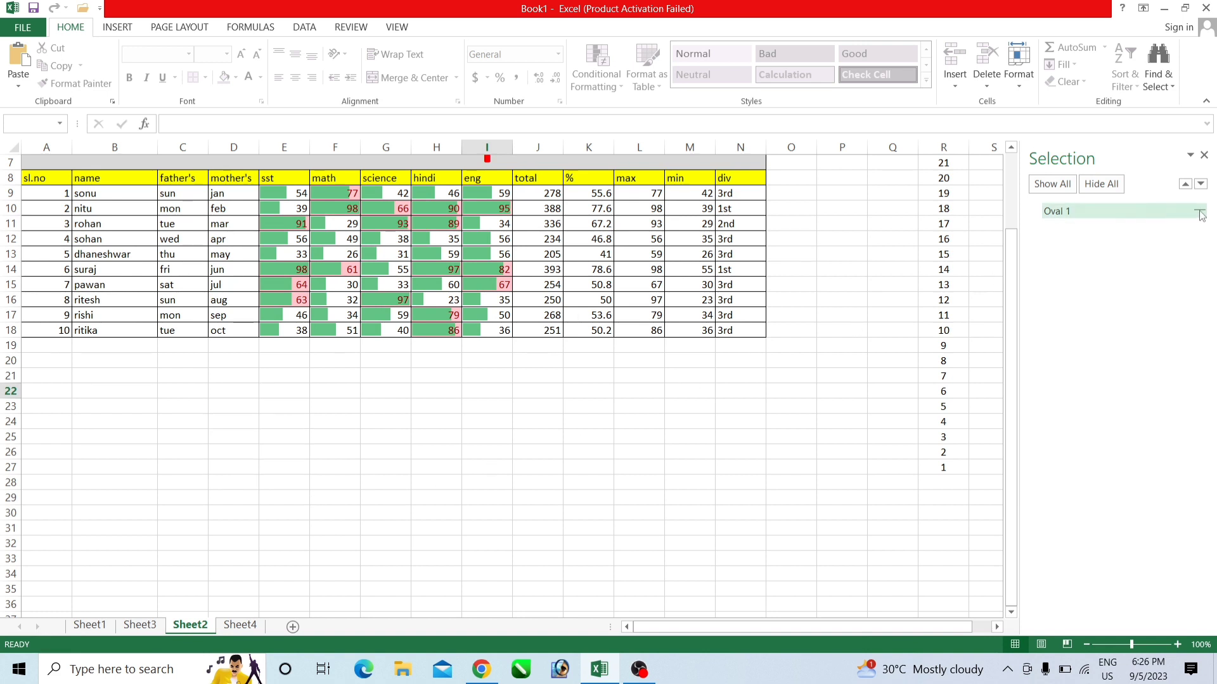
click(1201, 213)
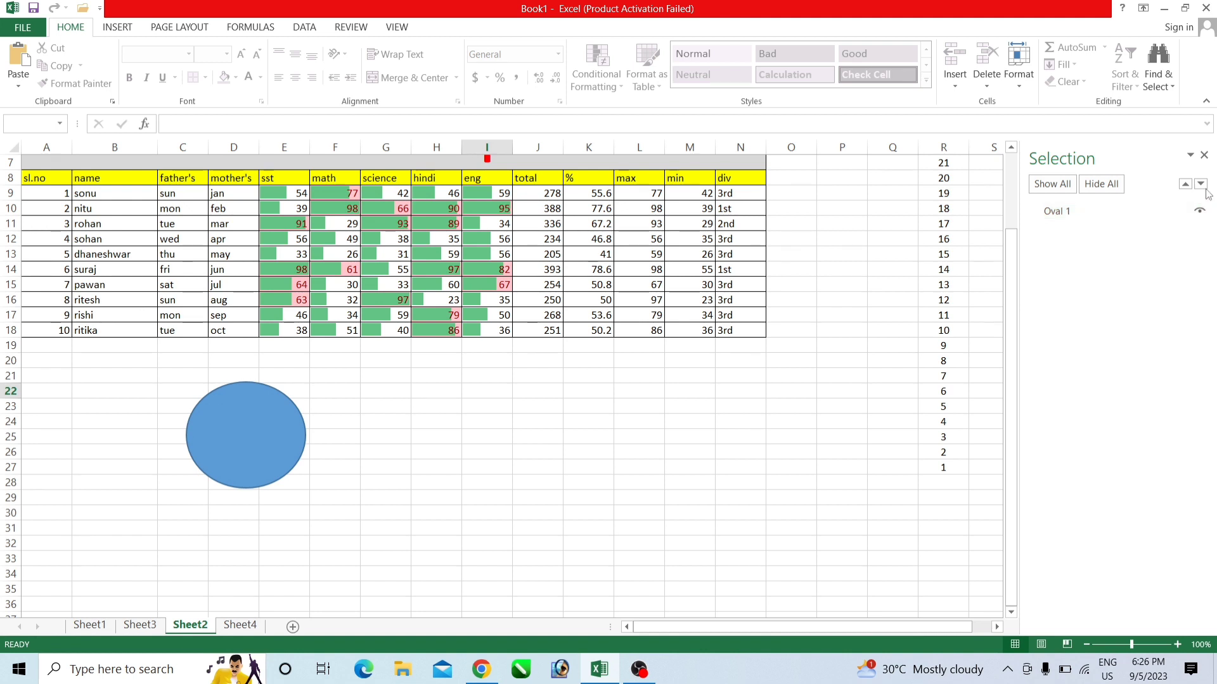
click(1204, 155)
scroll(582, 409, up, 2)
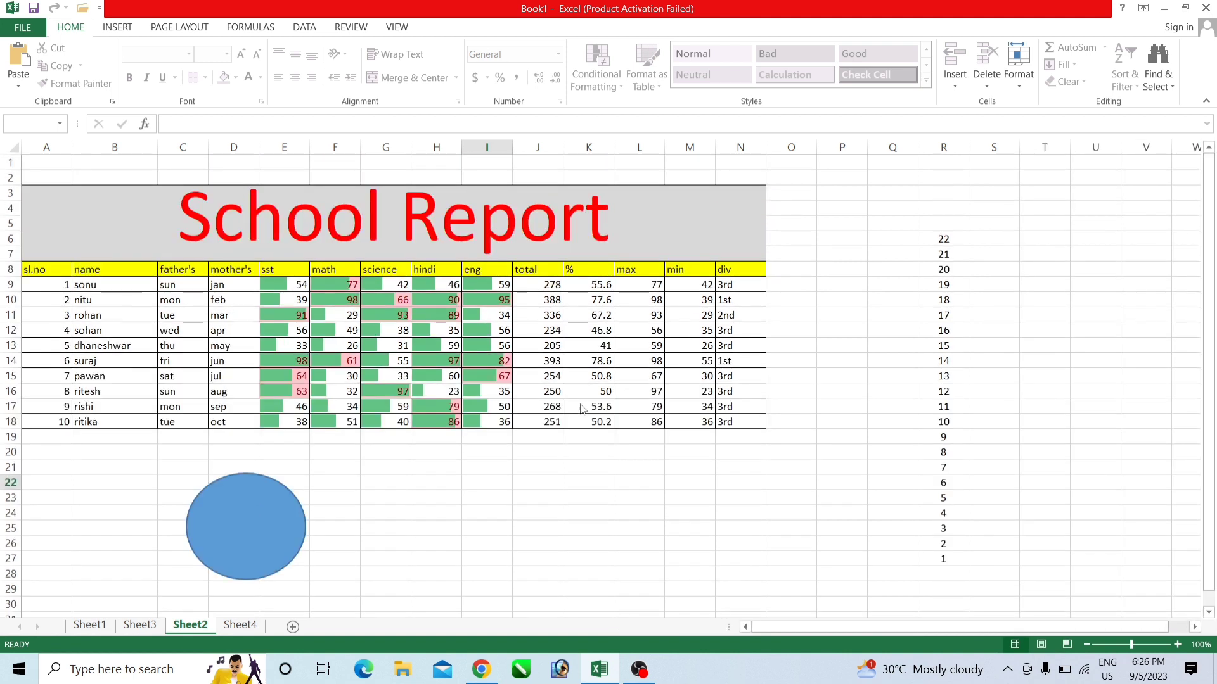